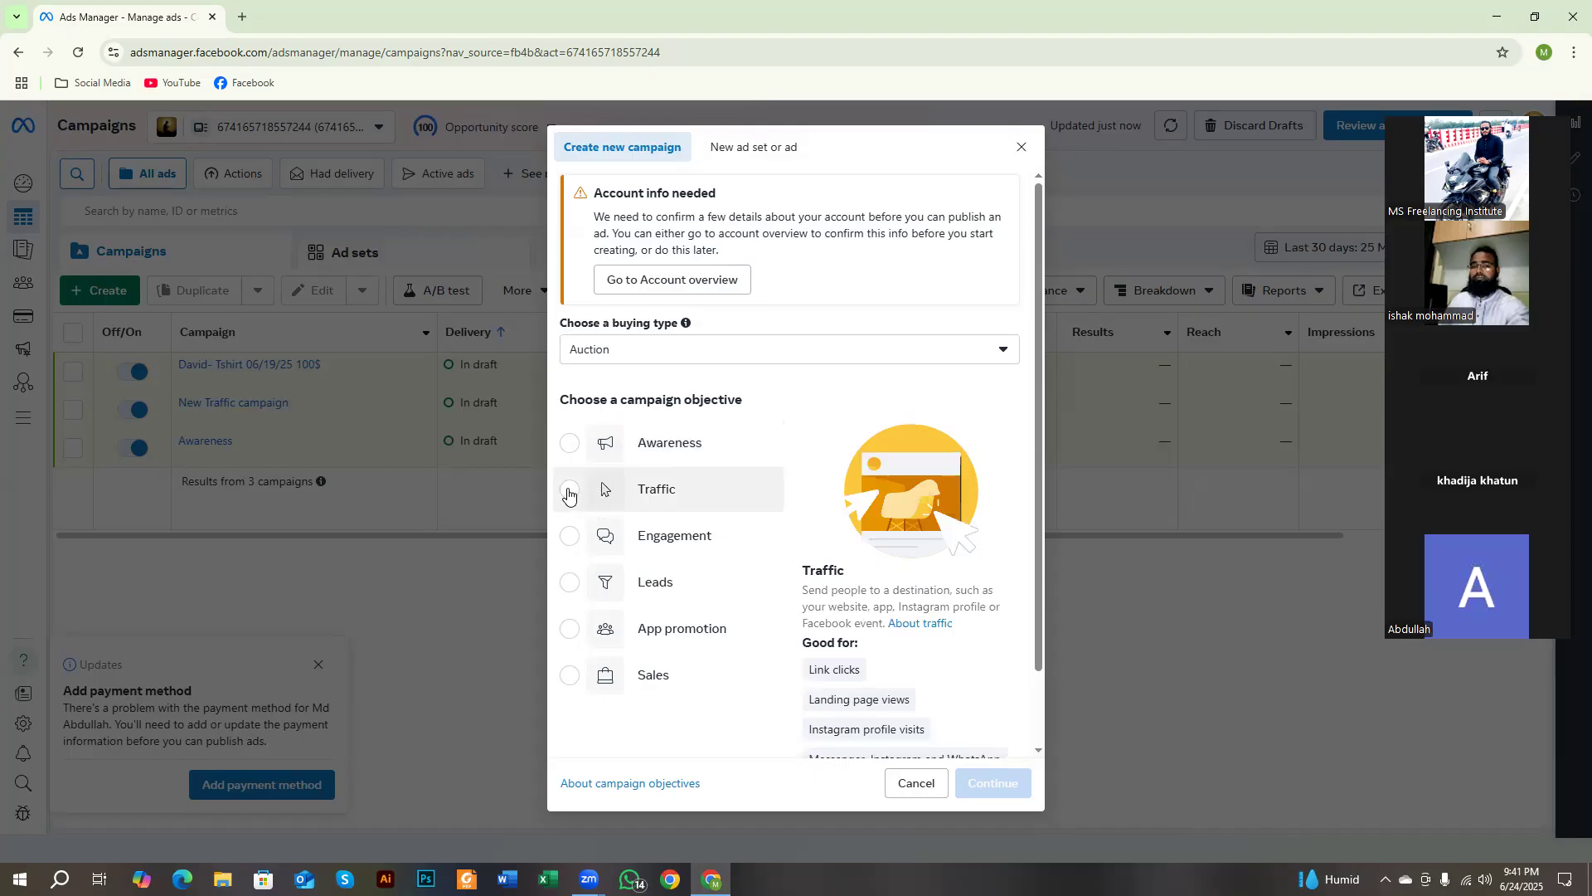
# Start a new auction campaign with the Traffic objective and continue to the choice of campaign setup.
pyautogui.click(568, 491)
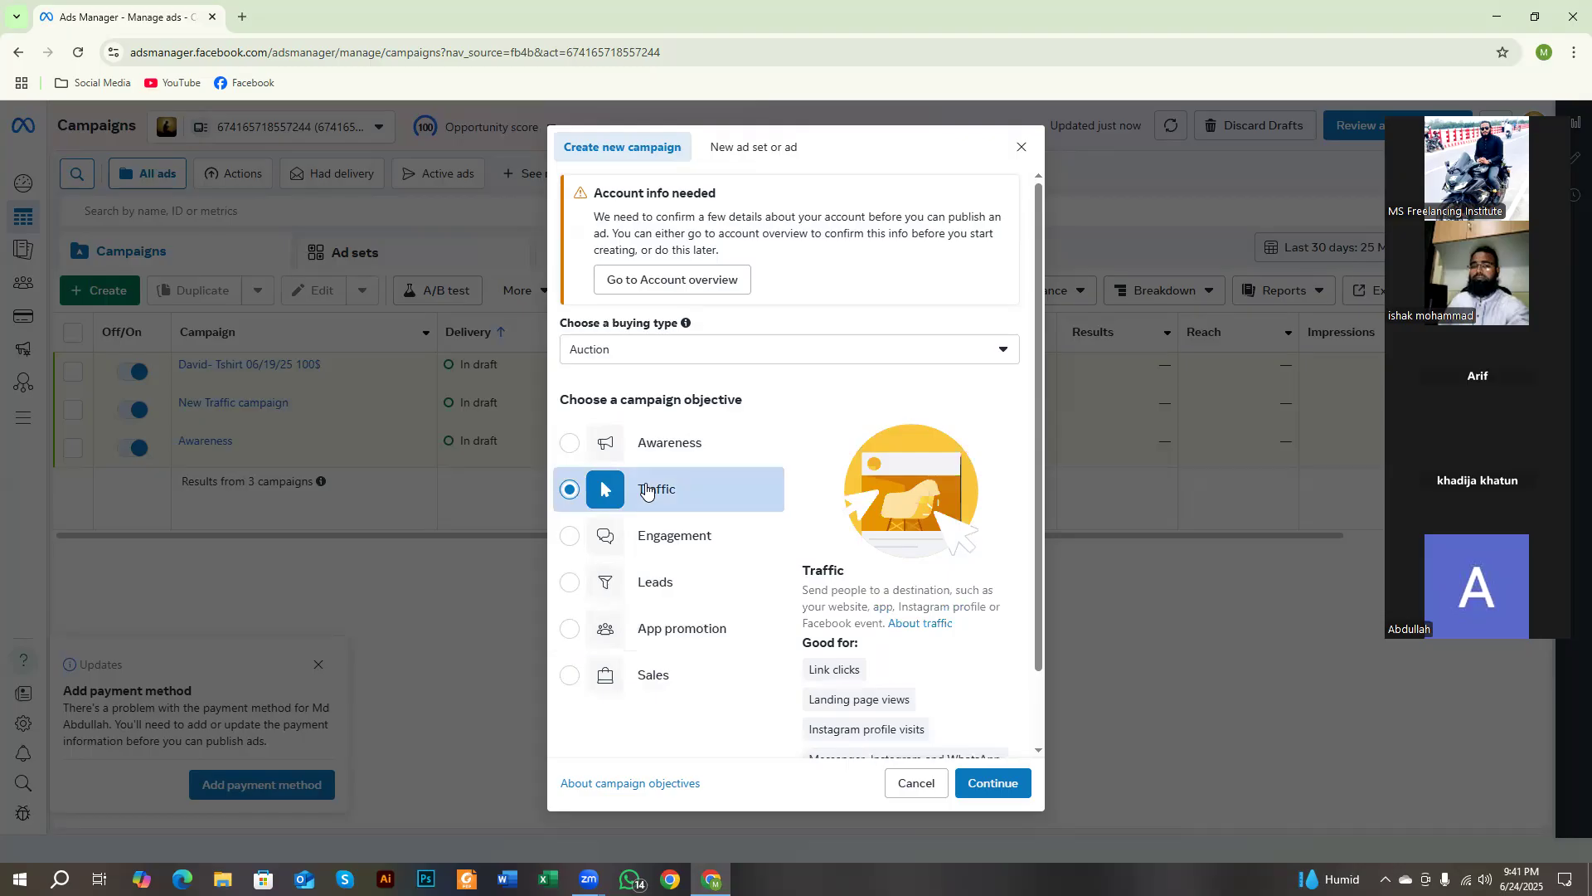
pyautogui.click(1022, 148)
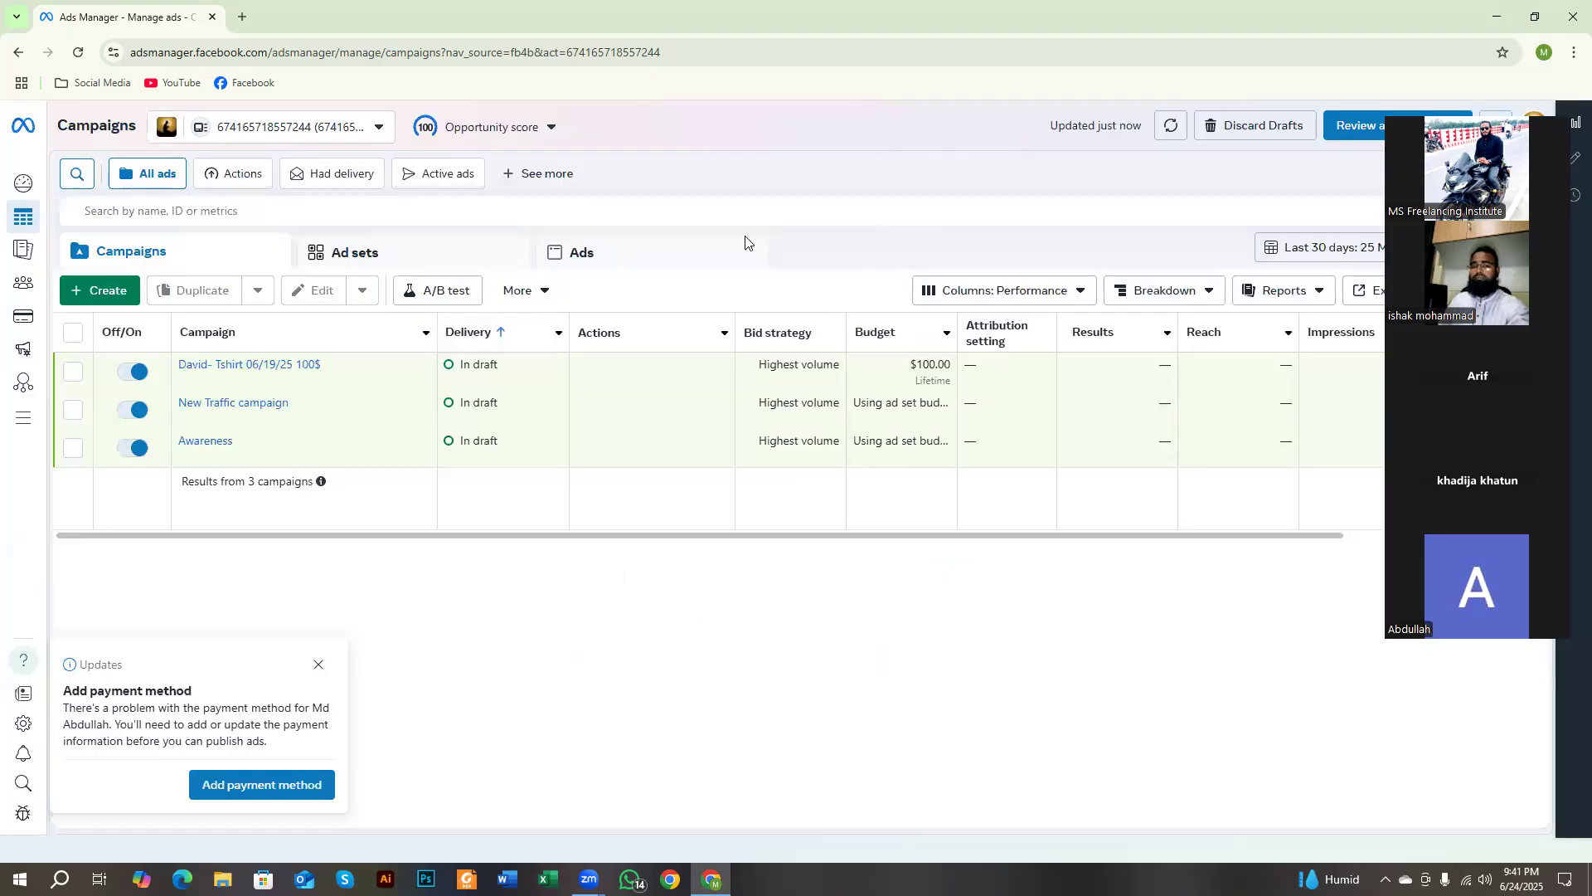
pyautogui.click(106, 297)
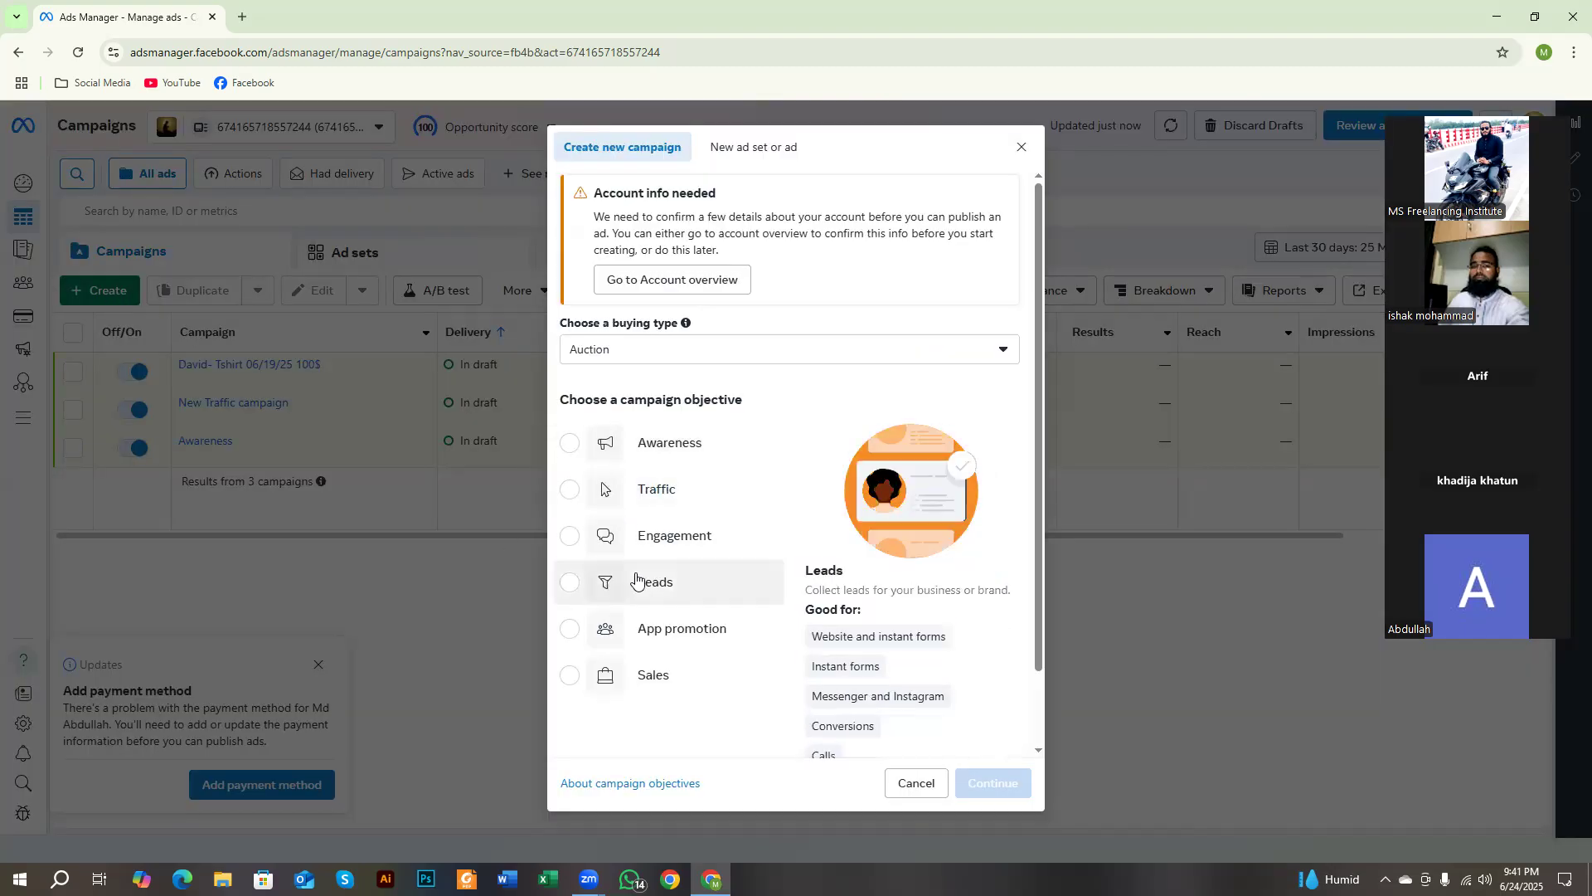
pyautogui.click(614, 500)
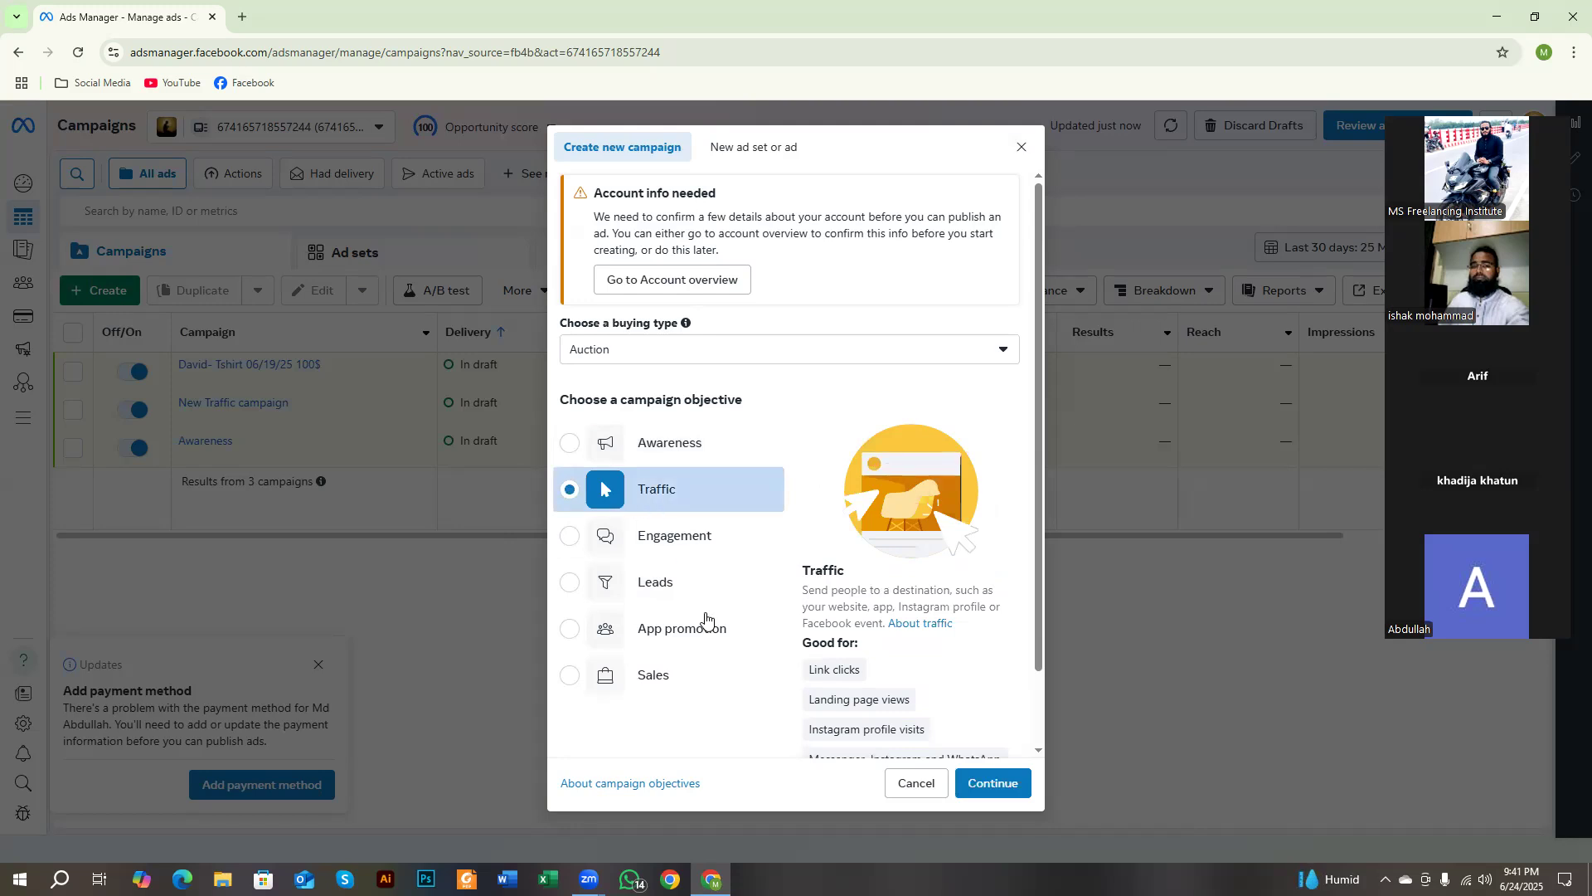
pyautogui.click(987, 783)
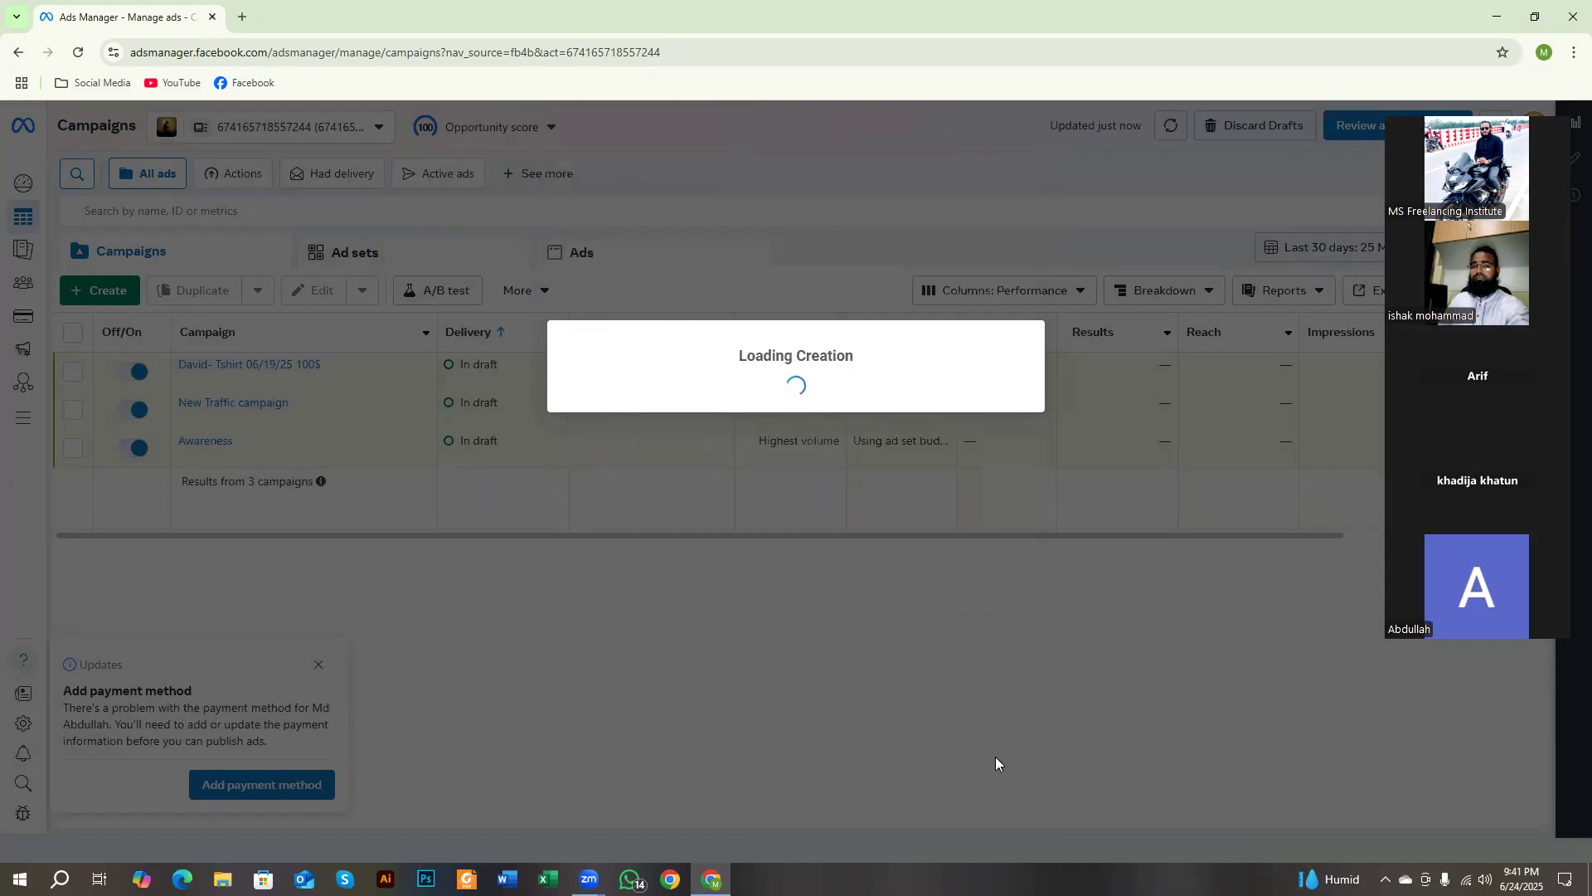
pyautogui.click(774, 417)
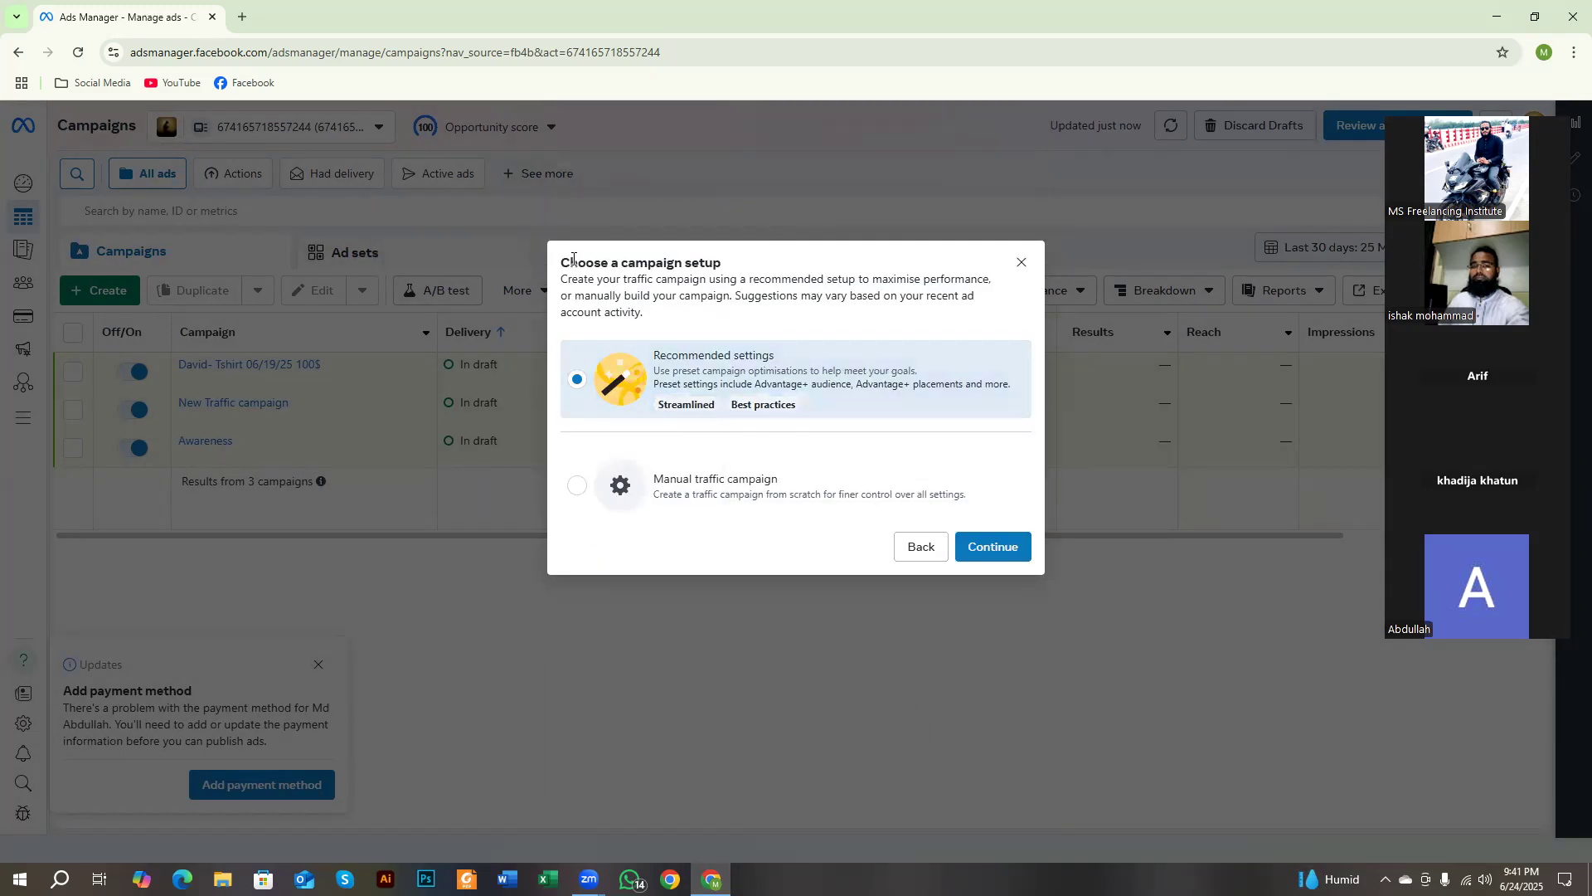
# Choose Manual traffic campaign instead of Recommended settings as the campaign setup.
pyautogui.moveTo(562, 263); pyautogui.dragTo(731, 272)
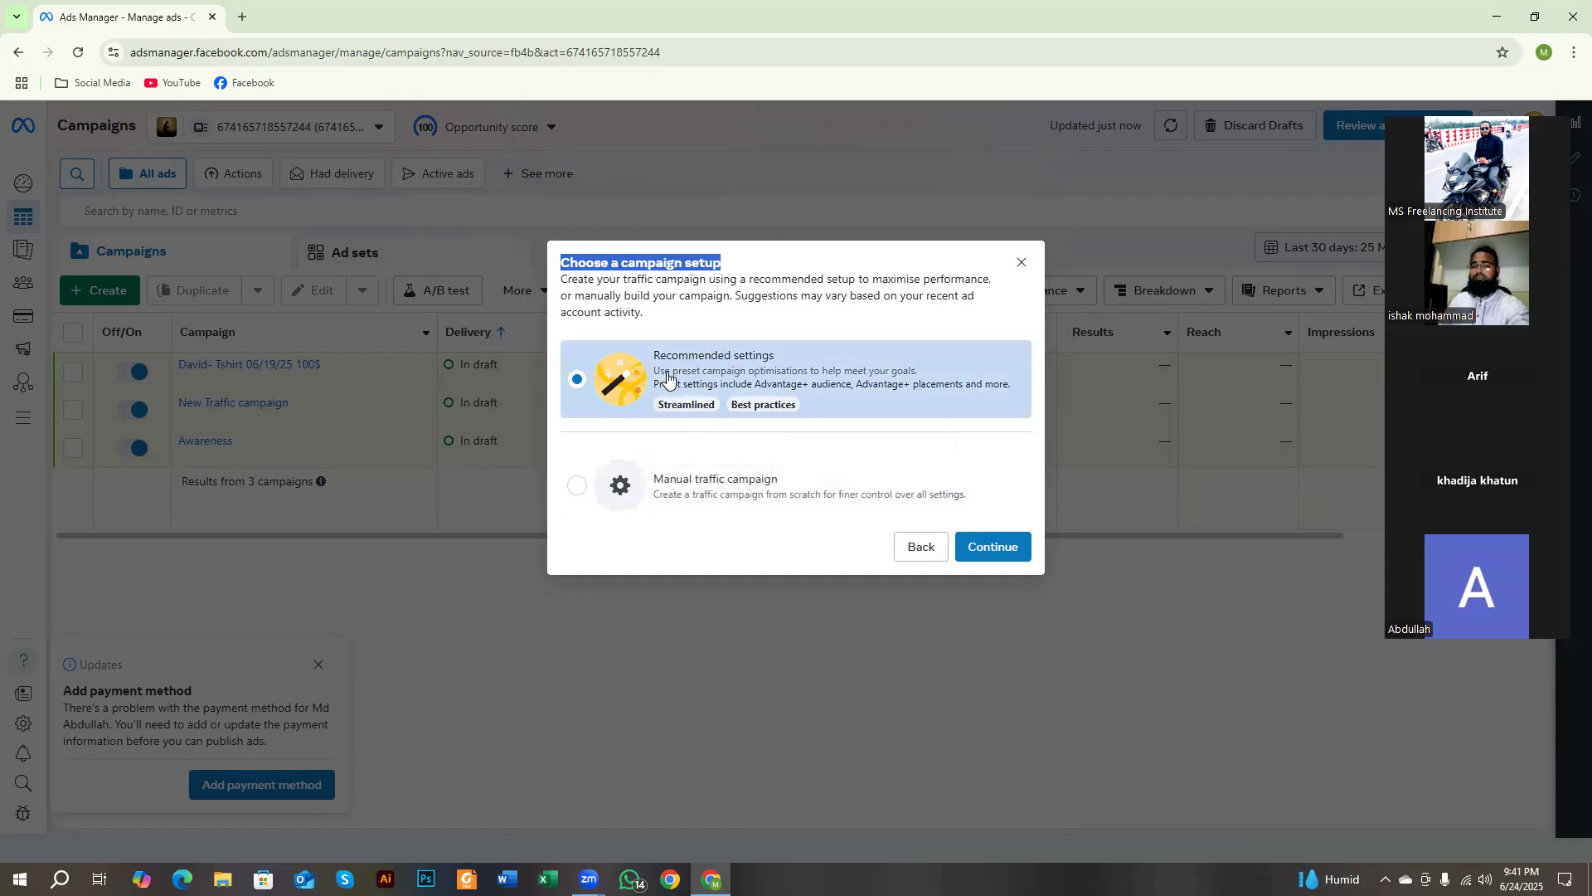
pyautogui.moveTo(653, 355); pyautogui.dragTo(777, 359)
pyautogui.moveTo(653, 479); pyautogui.dragTo(783, 479)
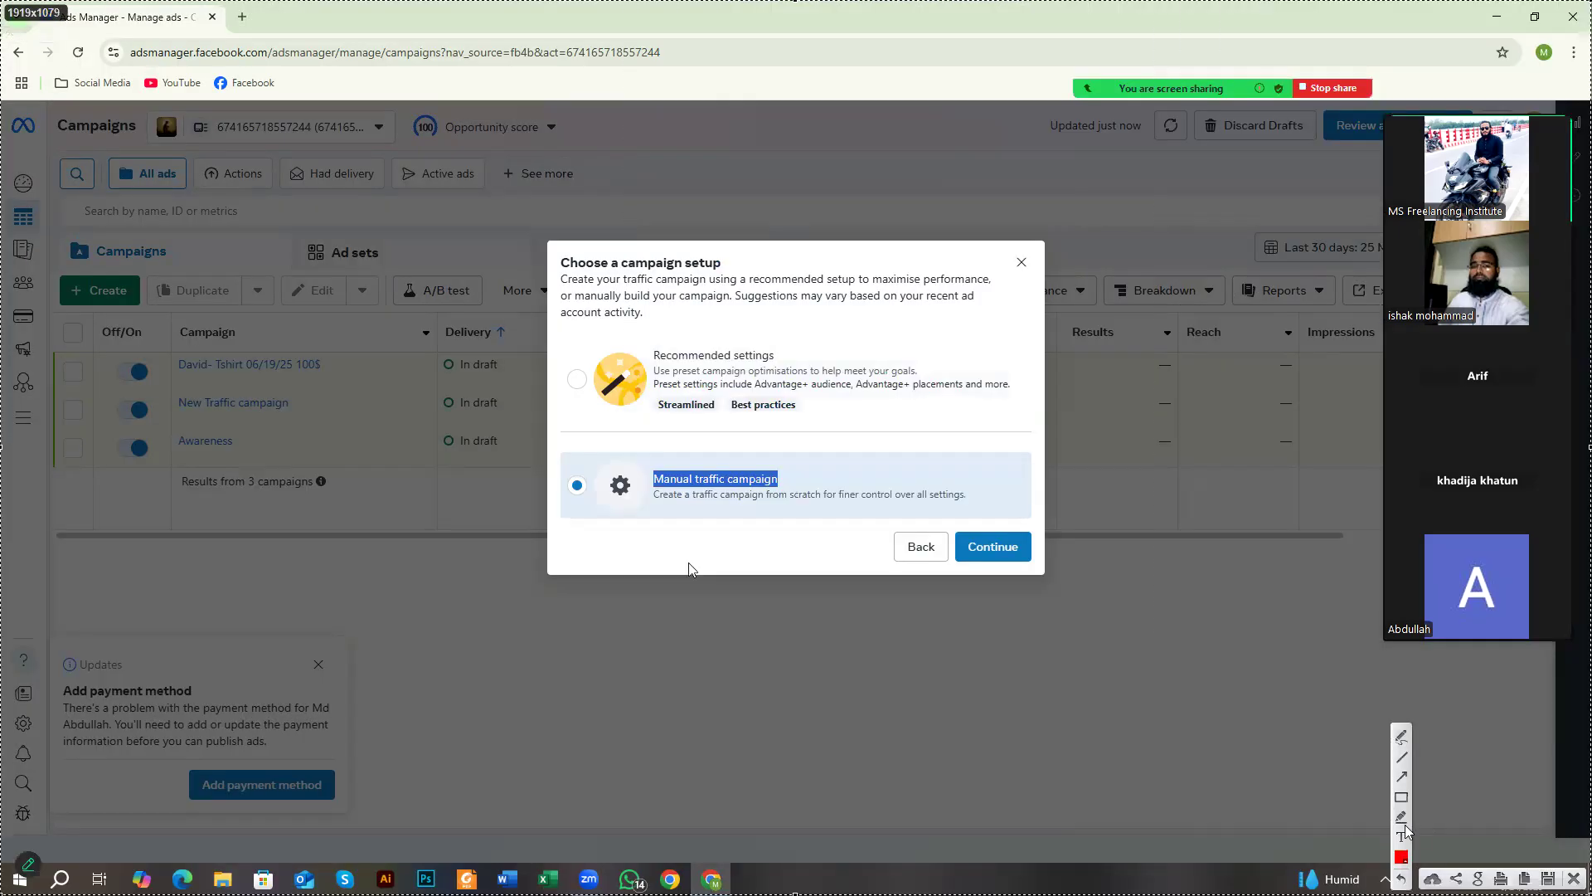
# Mark the Recommended settings and Manual traffic campaign options with red rectangles and arrows on a screenshot overlay, and close the overlay.
pyautogui.click(1400, 797)
pyautogui.moveTo(565, 330)
pyautogui.mouseDown()
pyautogui.moveTo(730, 429)
pyautogui.moveTo(1029, 439)
pyautogui.mouseUp()
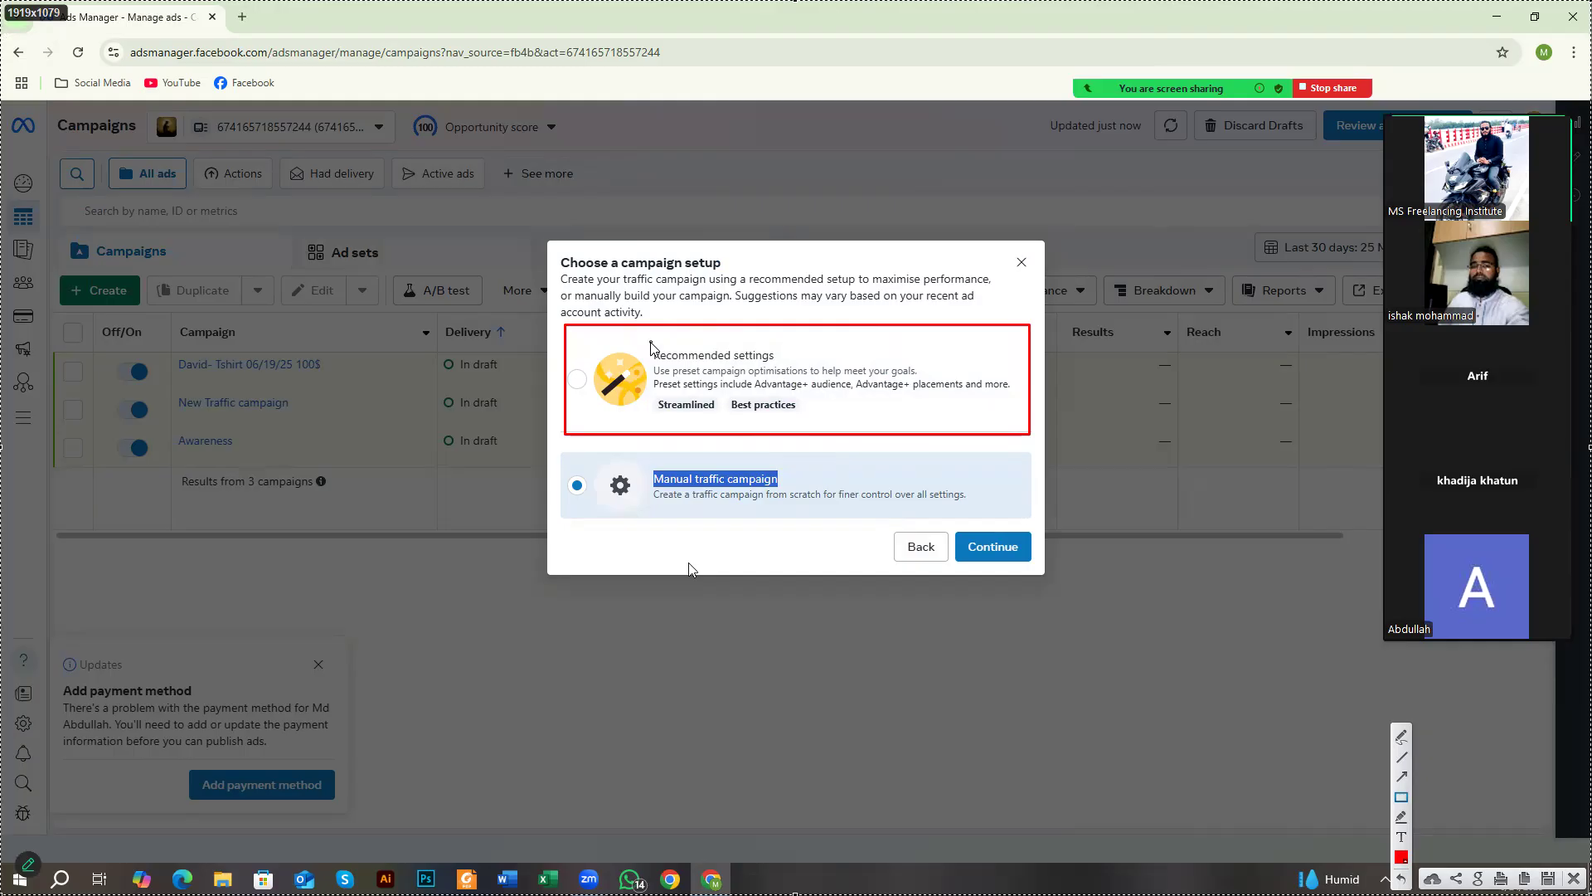
pyautogui.moveTo(651, 343)
pyautogui.mouseDown()
pyautogui.moveTo(676, 423)
pyautogui.moveTo(1021, 425)
pyautogui.mouseUp()
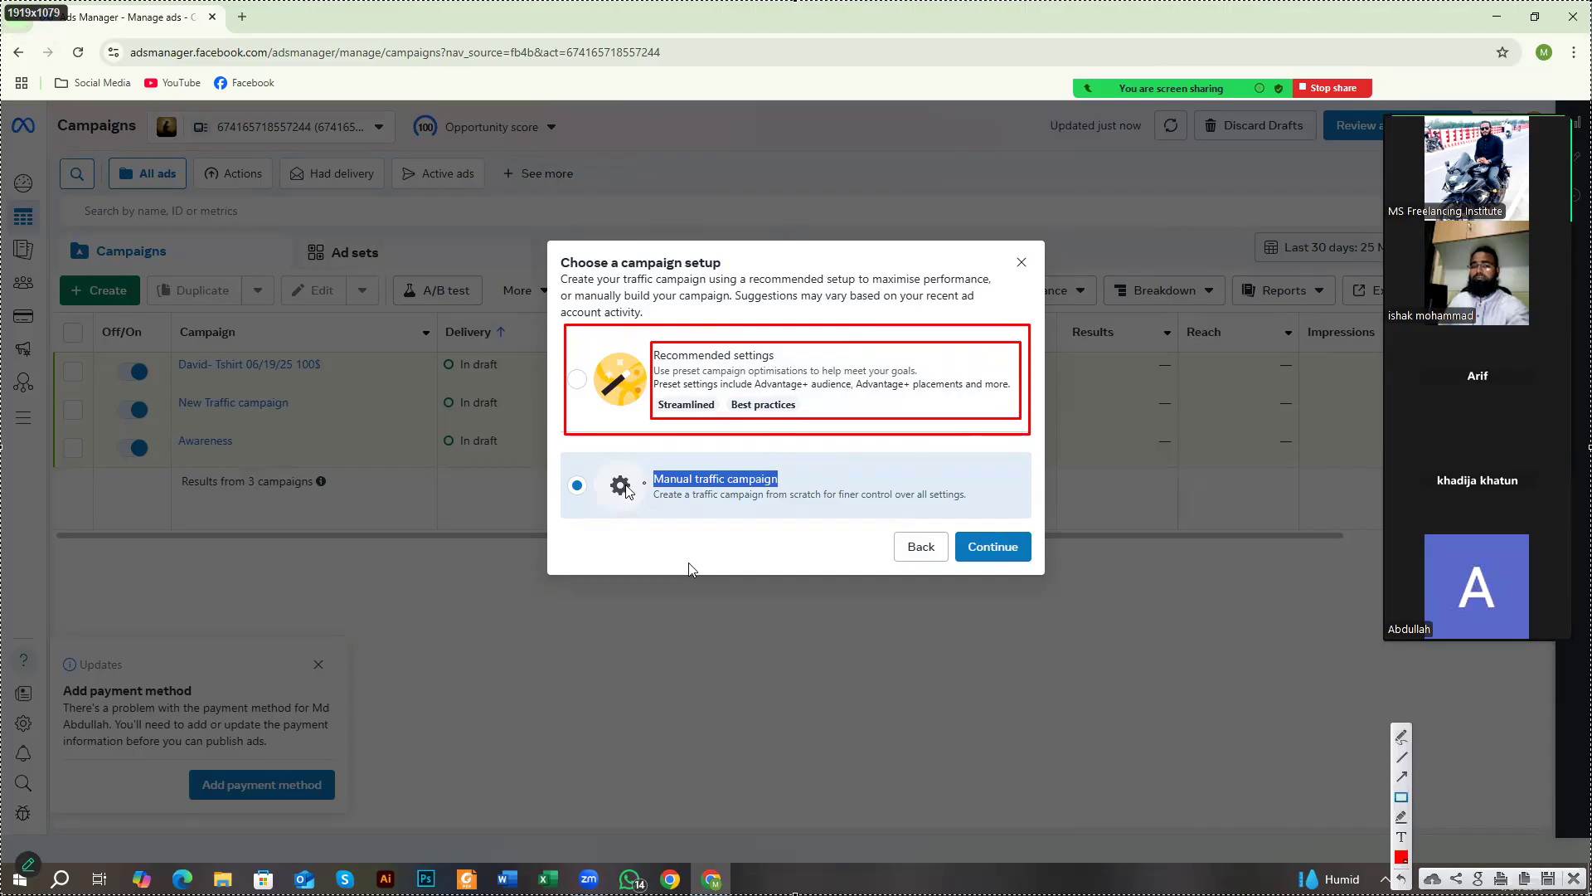
pyautogui.moveTo(562, 437)
pyautogui.mouseDown()
pyautogui.moveTo(722, 521)
pyautogui.moveTo(1035, 527)
pyautogui.mouseUp()
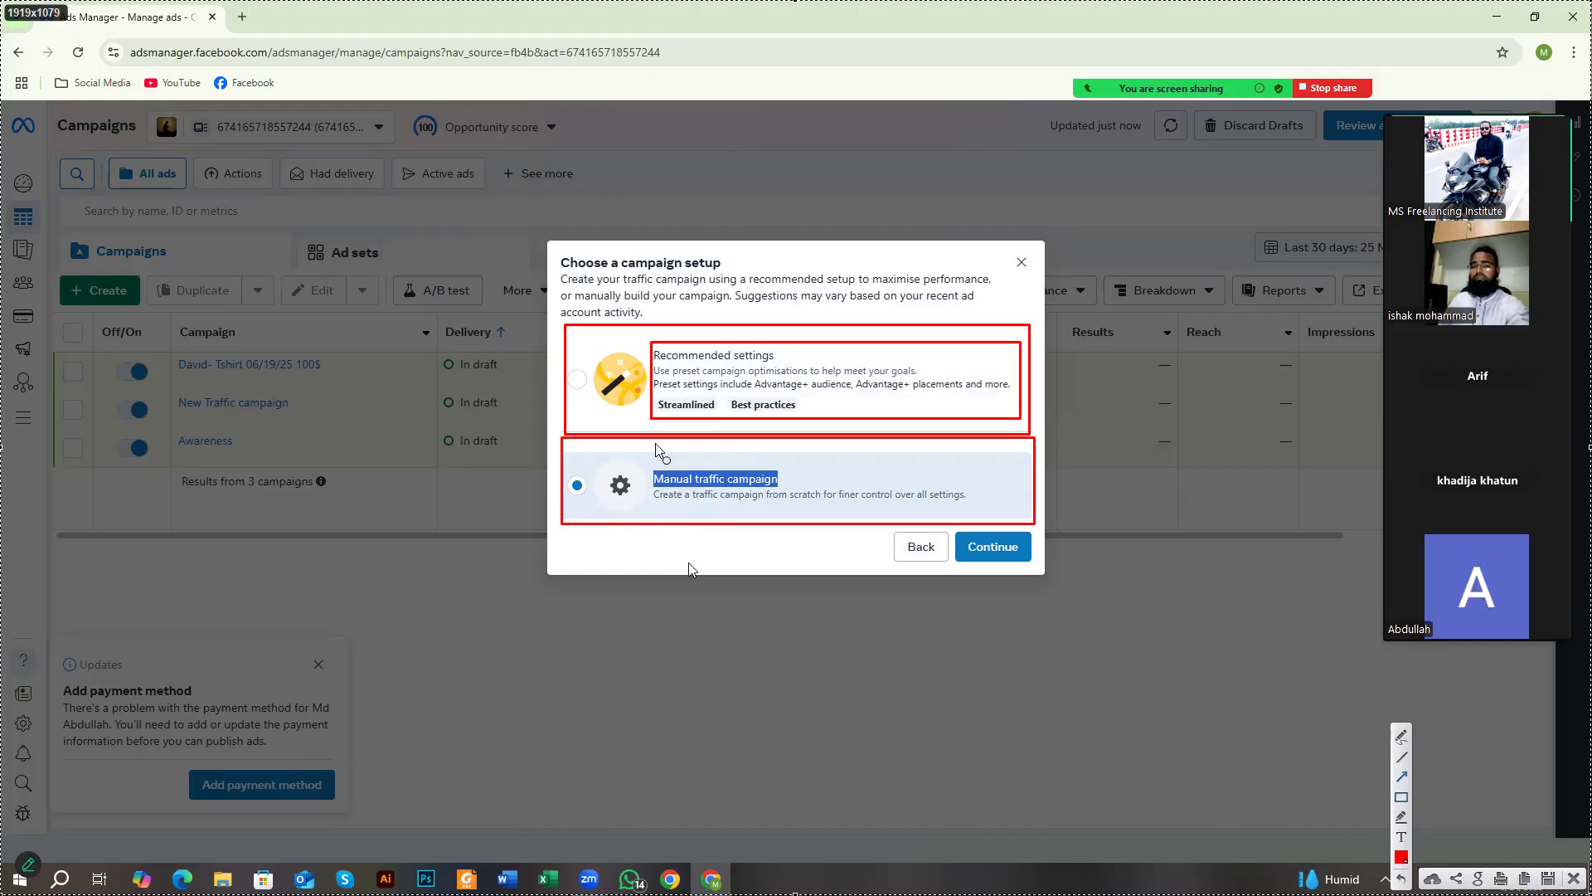
pyautogui.moveTo(371, 167); pyautogui.dragTo(603, 324)
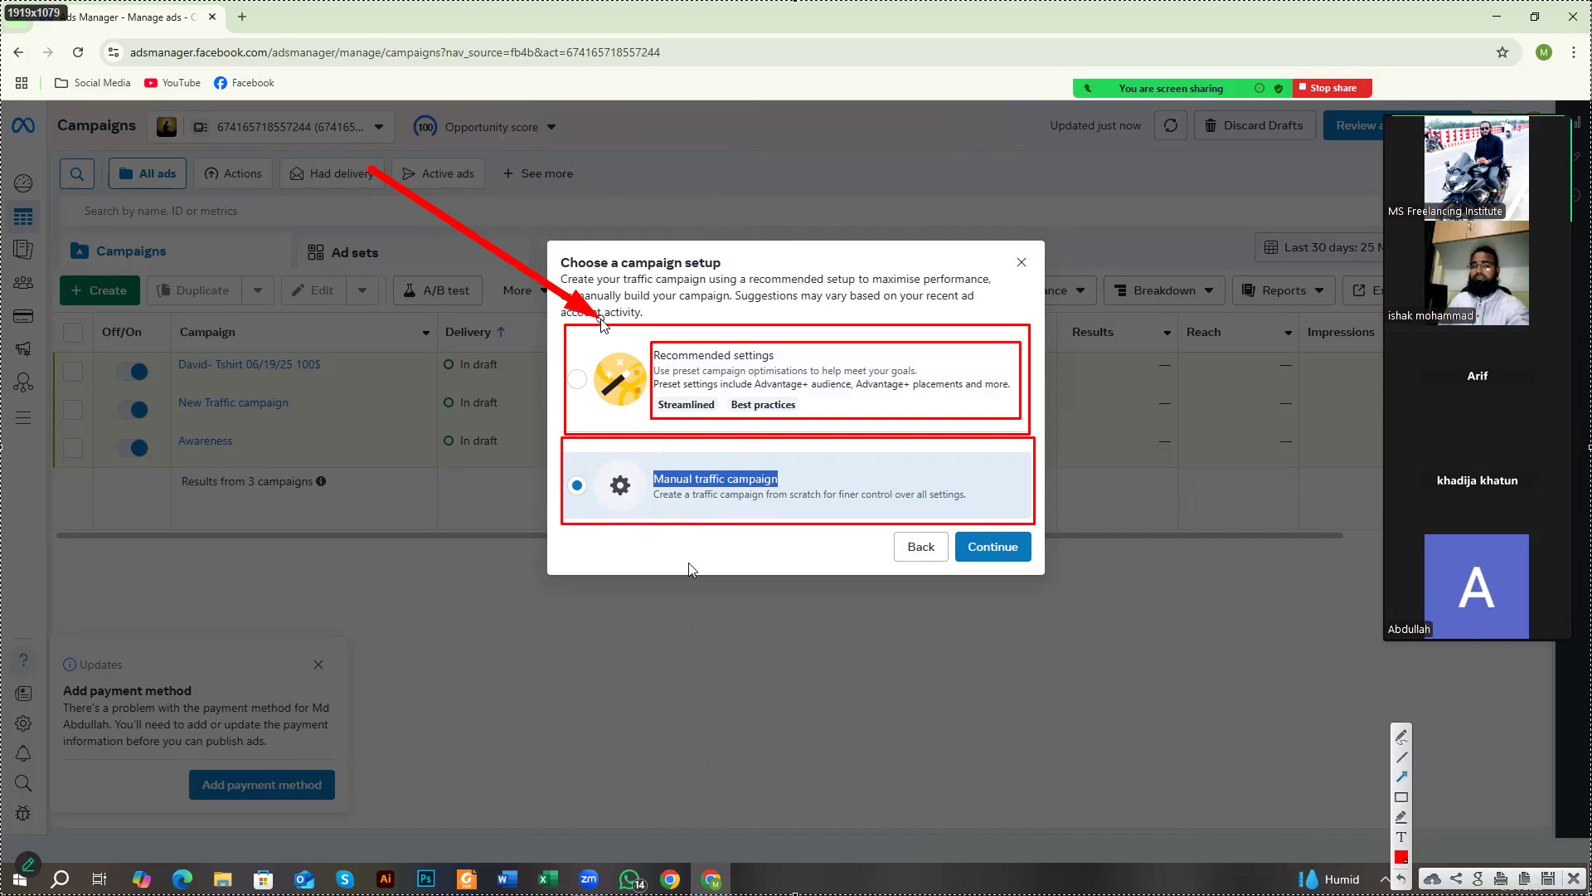
pyautogui.moveTo(537, 839); pyautogui.dragTo(601, 540)
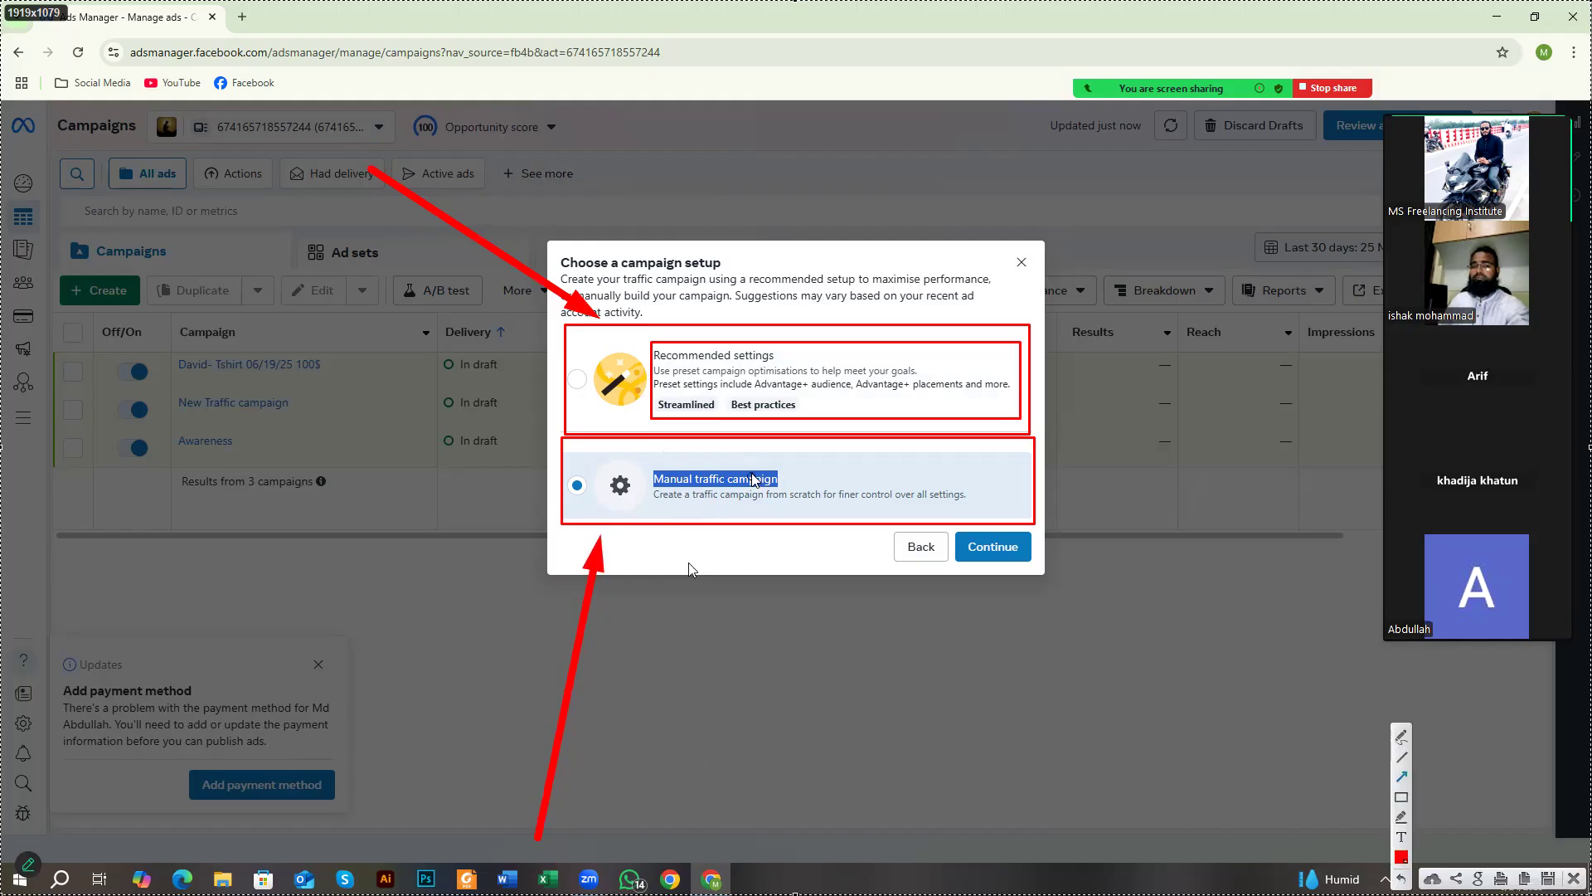
pyautogui.rightClick(752, 474)
pyautogui.click(778, 594)
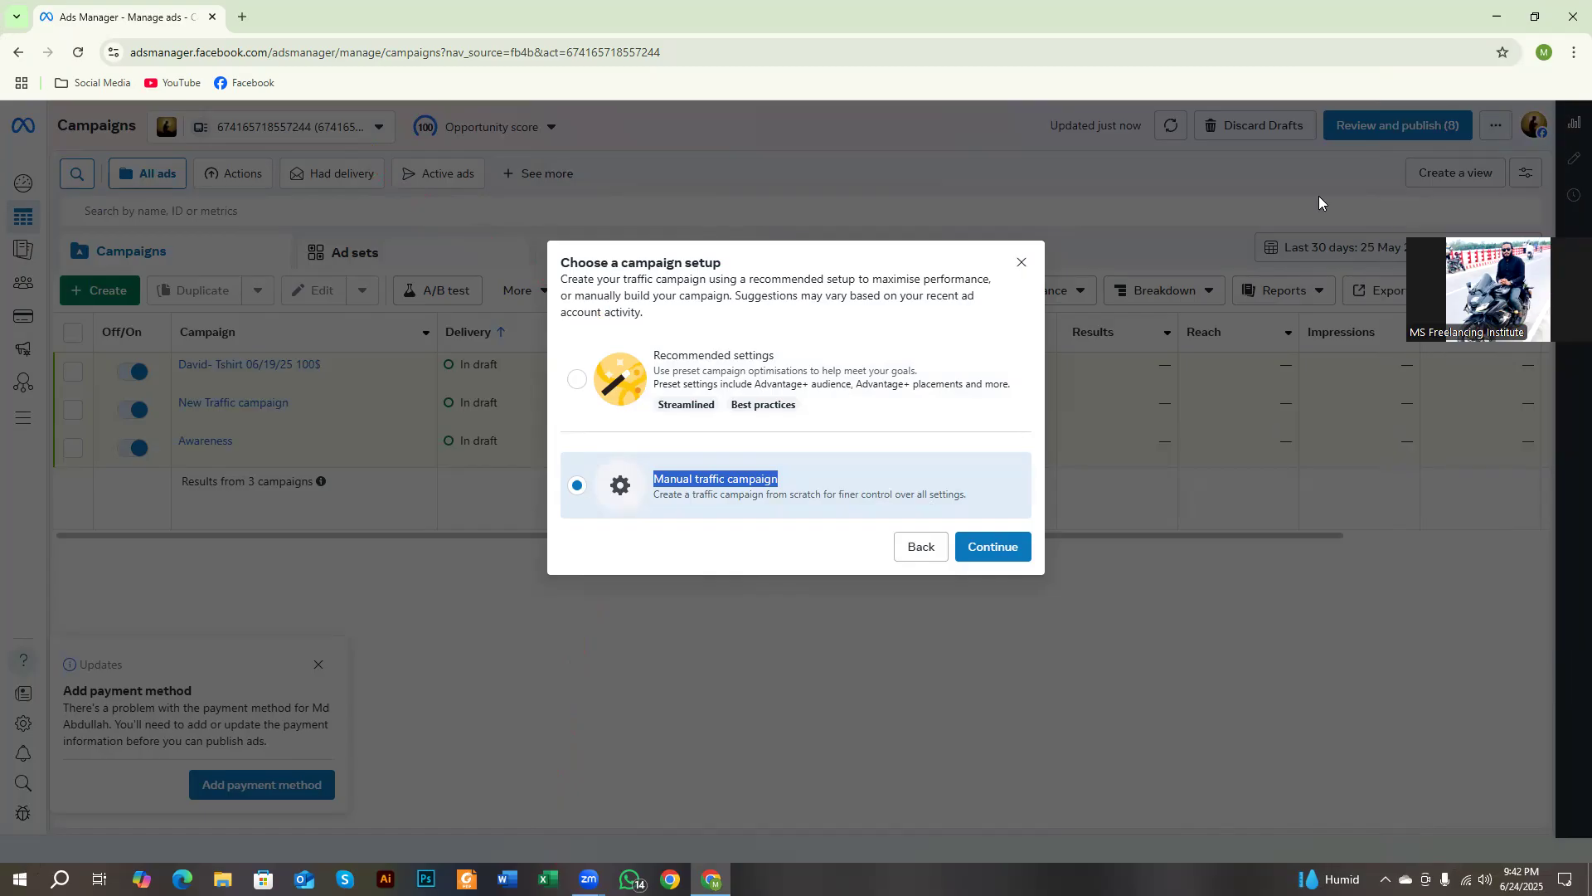
# Confirm the manual traffic setup and continue to the campaign editor.
pyautogui.click(578, 485)
pyautogui.click(994, 546)
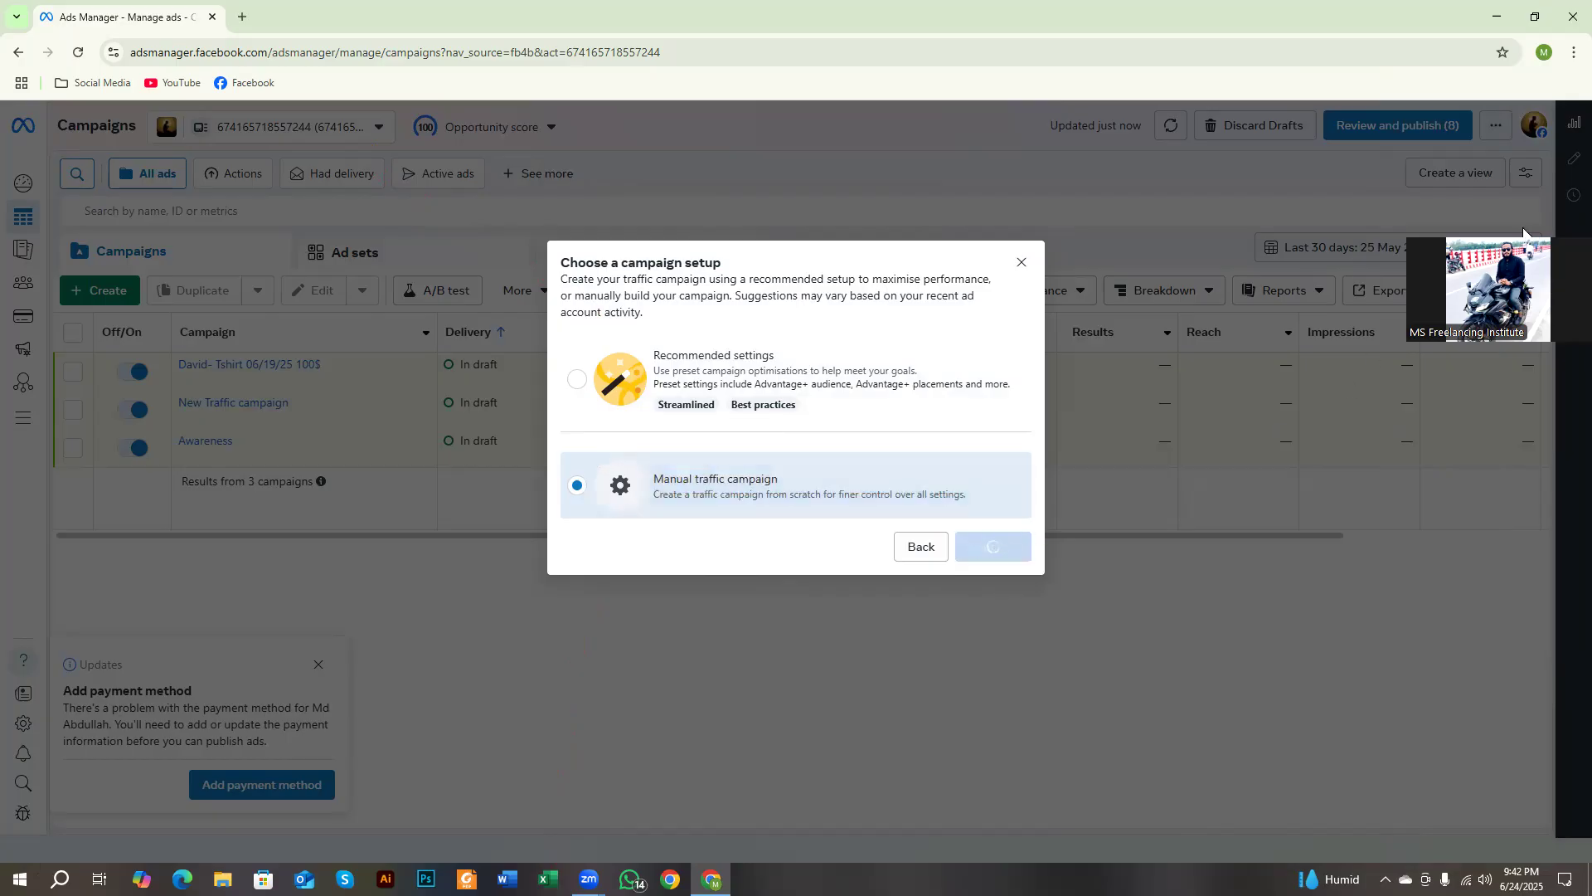
pyautogui.moveTo(1524, 240); pyautogui.dragTo(1490, 228)
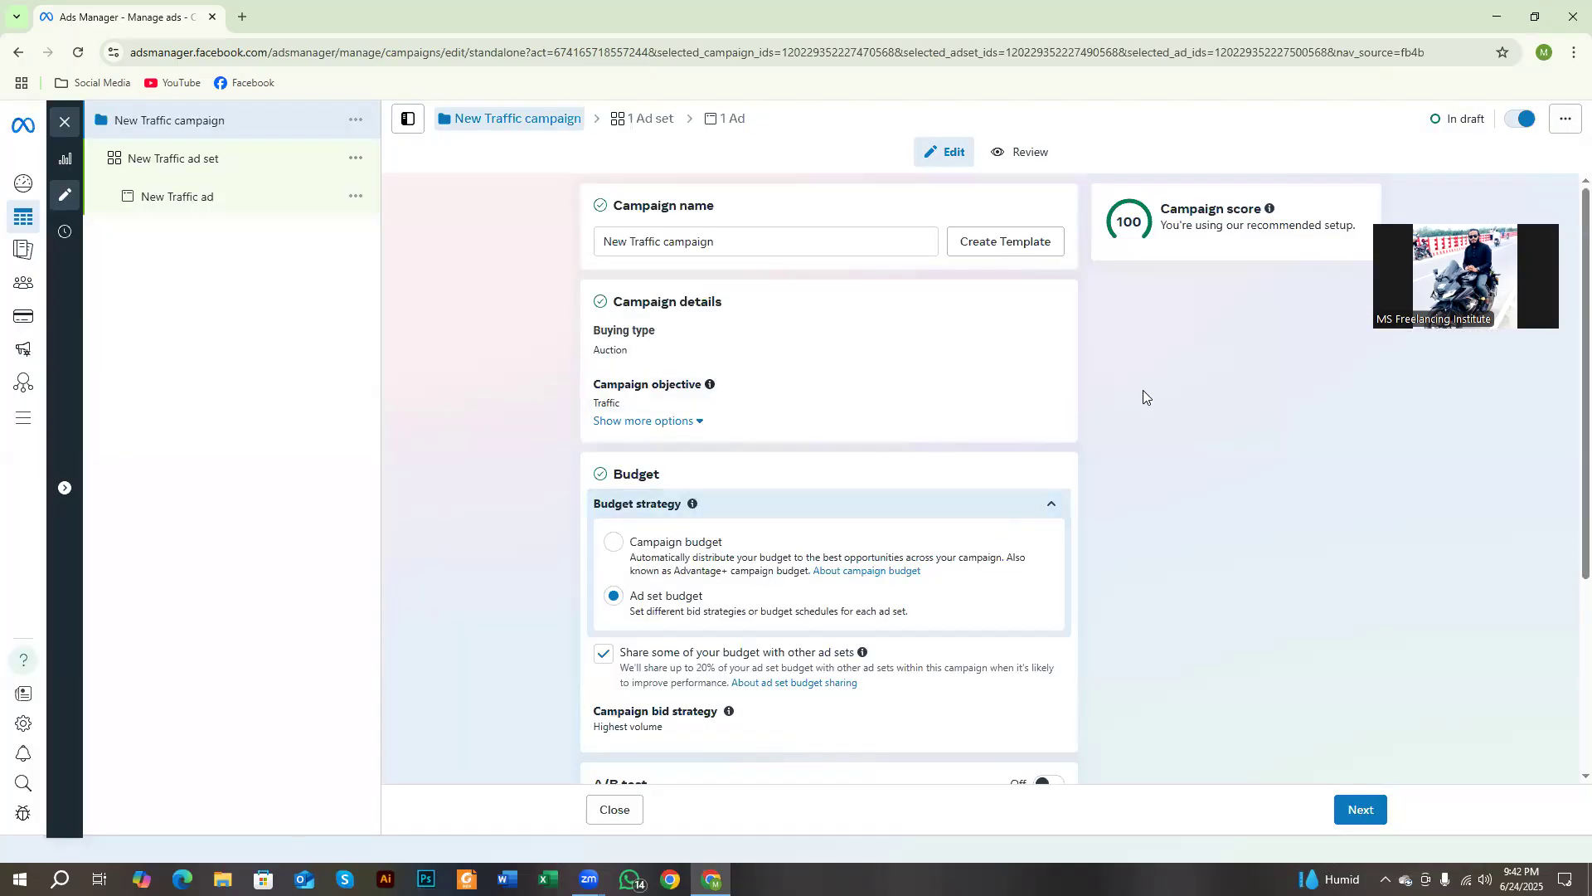
# Replace the default campaign name with the client's surname followed by "- Washing Machine - 06/24/25".
pyautogui.scroll(-4, 652, 630)
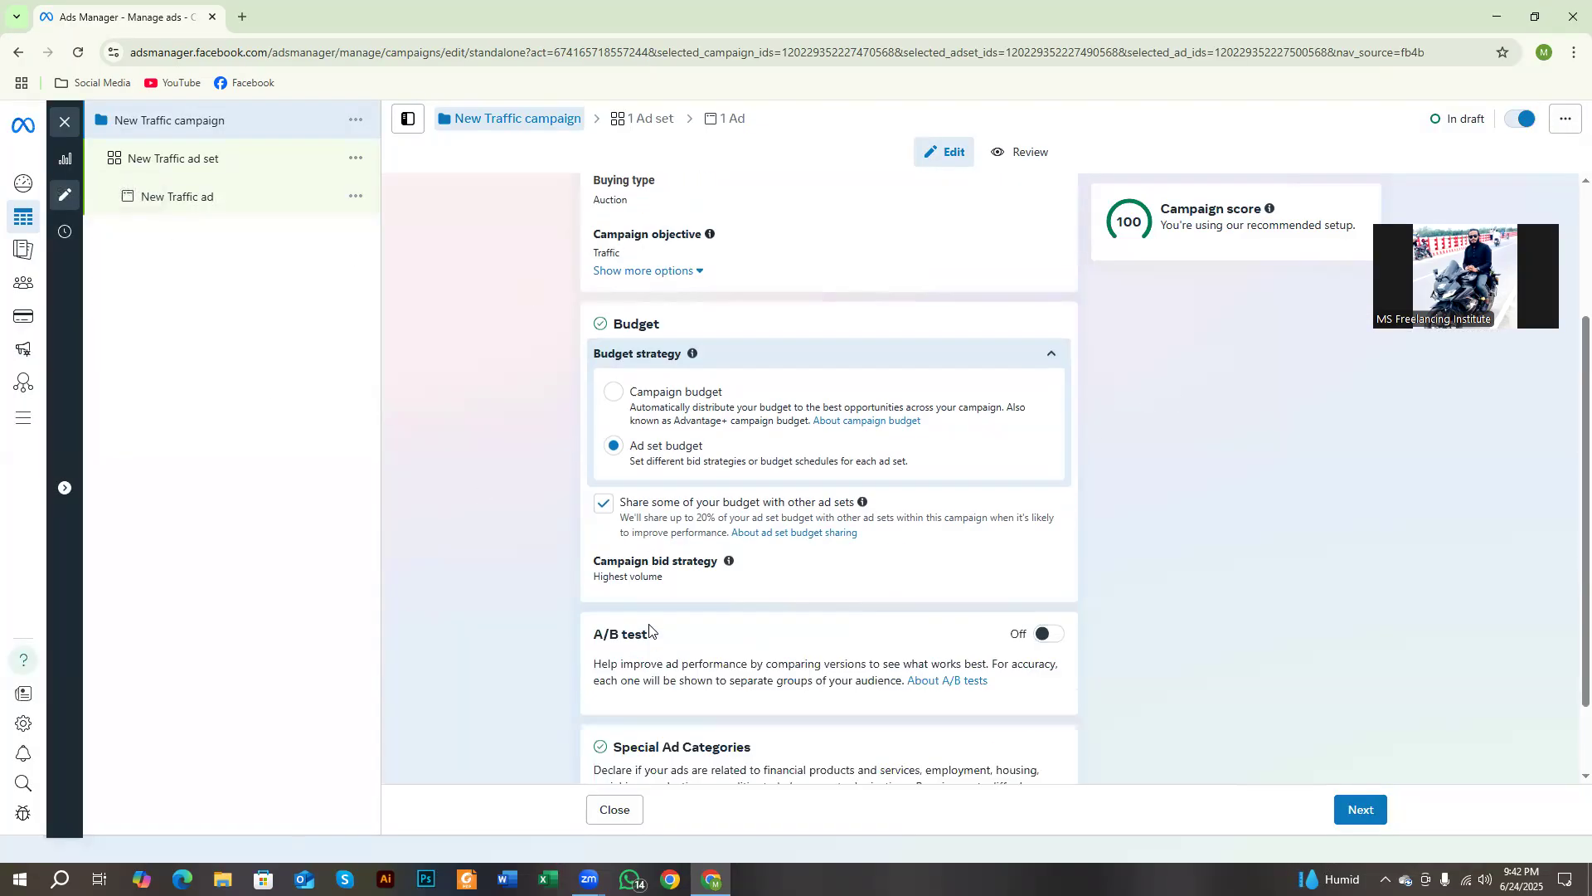
pyautogui.scroll(2, 661, 547)
pyautogui.scroll(2, 661, 548)
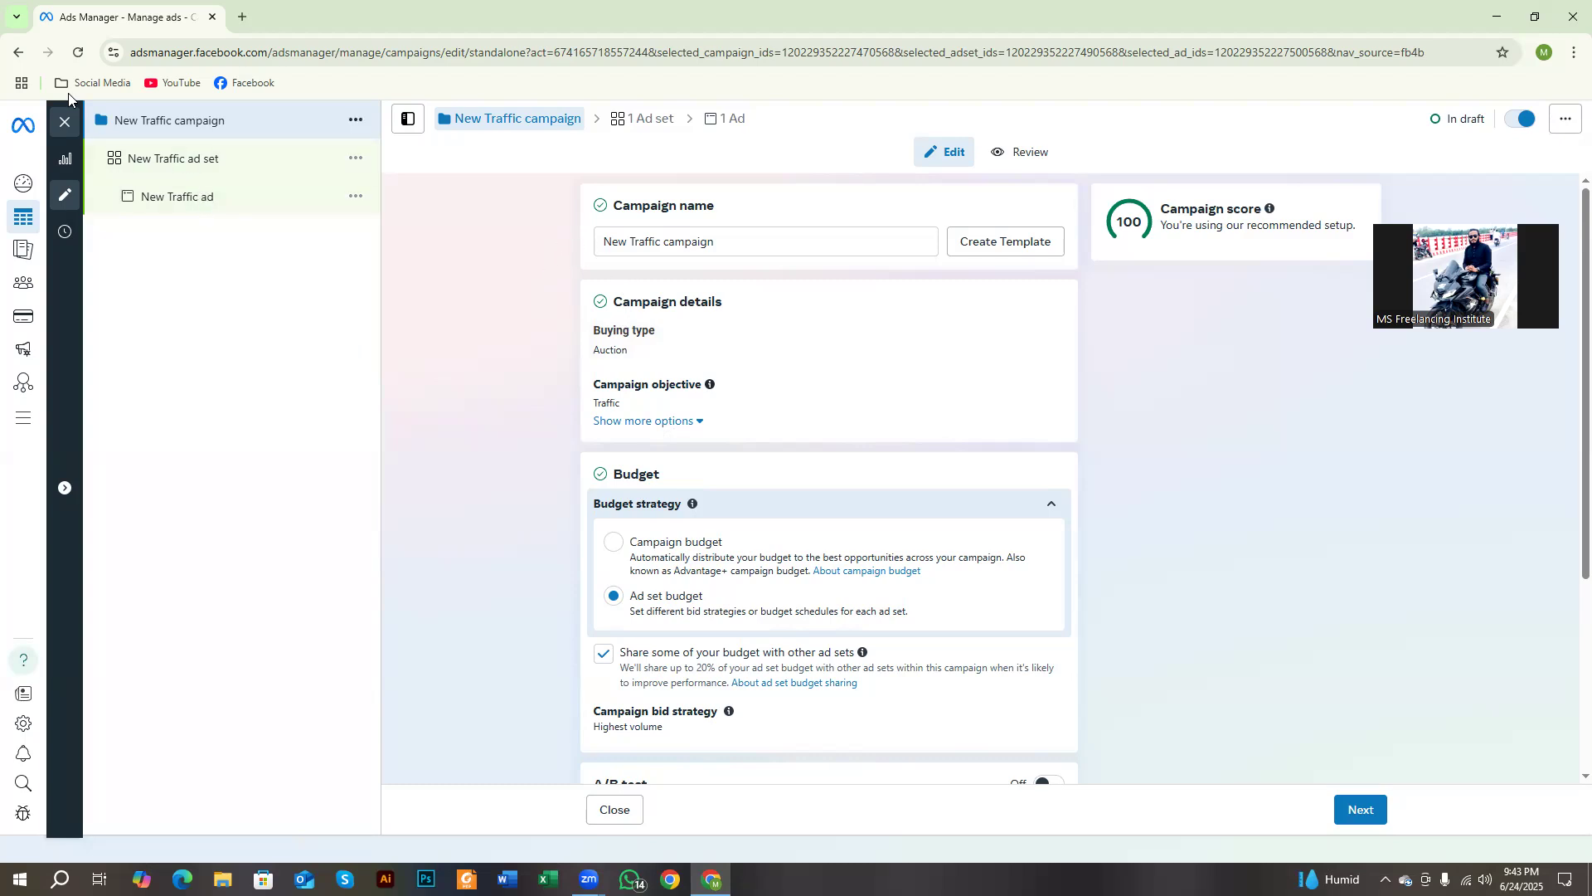
pyautogui.moveTo(609, 205); pyautogui.dragTo(733, 211)
pyautogui.click(736, 238)
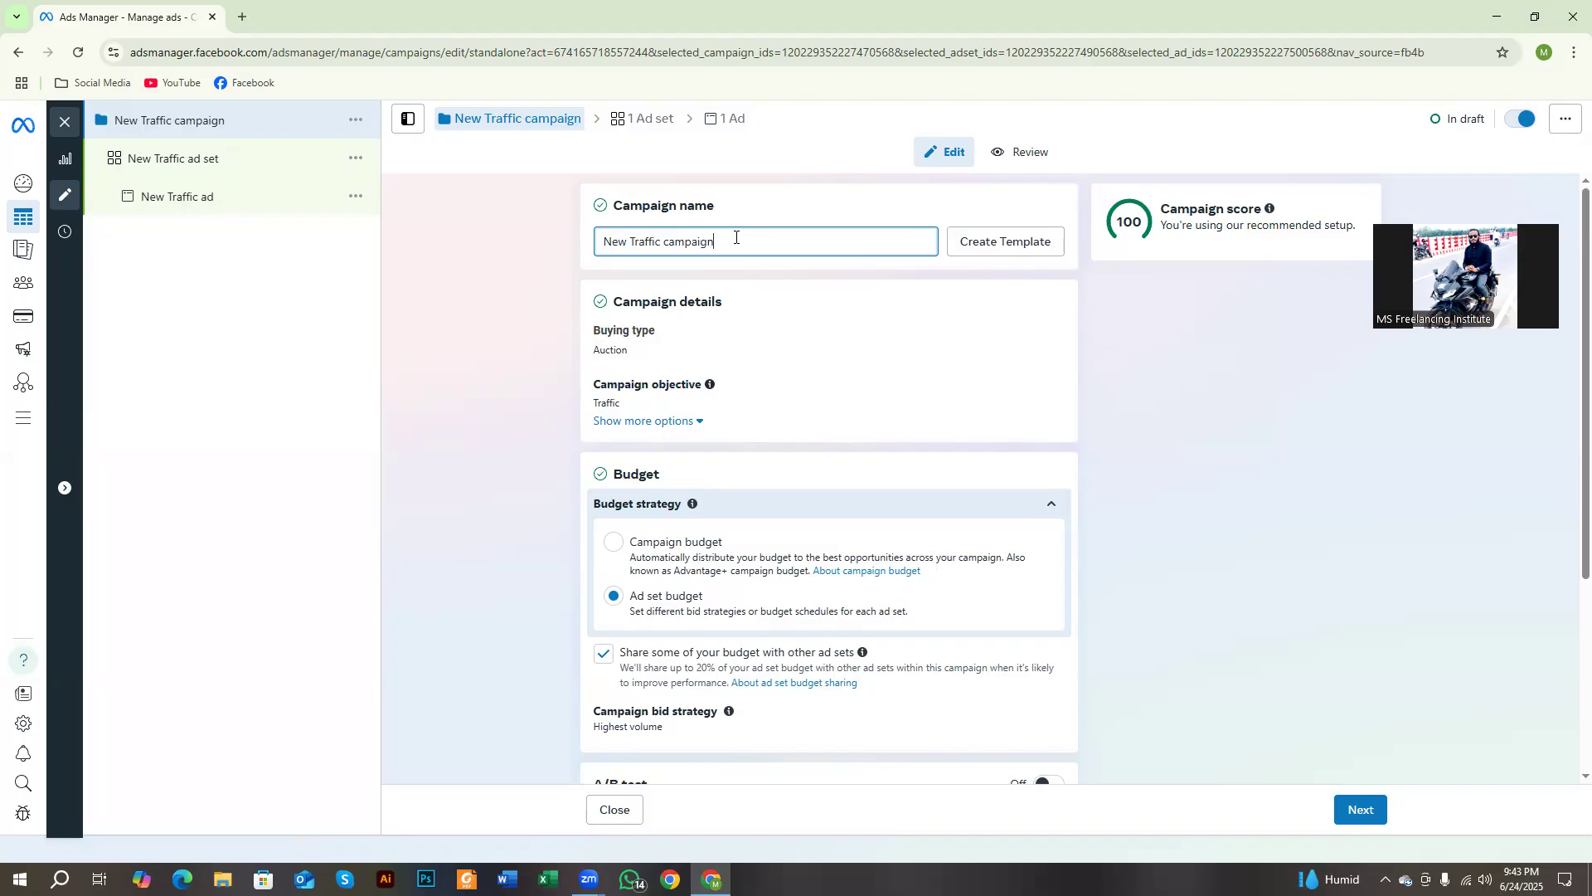
pyautogui.press('BackSpace')
pyautogui.press('BackSpace')
pyautogui.press('BackSpace')
pyautogui.press('BackSpace')
pyautogui.press('BackSpace')
pyautogui.press('BackSpace')
pyautogui.press('BackSpace')
pyautogui.press('BackSpace')
pyautogui.press('BackSpace')
pyautogui.press('BackSpace')
pyautogui.press('BackSpace')
pyautogui.press('BackSpace')
pyautogui.press('BackSpace')
pyautogui.press('BackSpace')
pyautogui.press('BackSpace')
pyautogui.press('BackSpace')
pyautogui.press('BackSpace')
pyautogui.press('BackSpace')
pyautogui.press('BackSpace')
pyautogui.press('BackSpace')
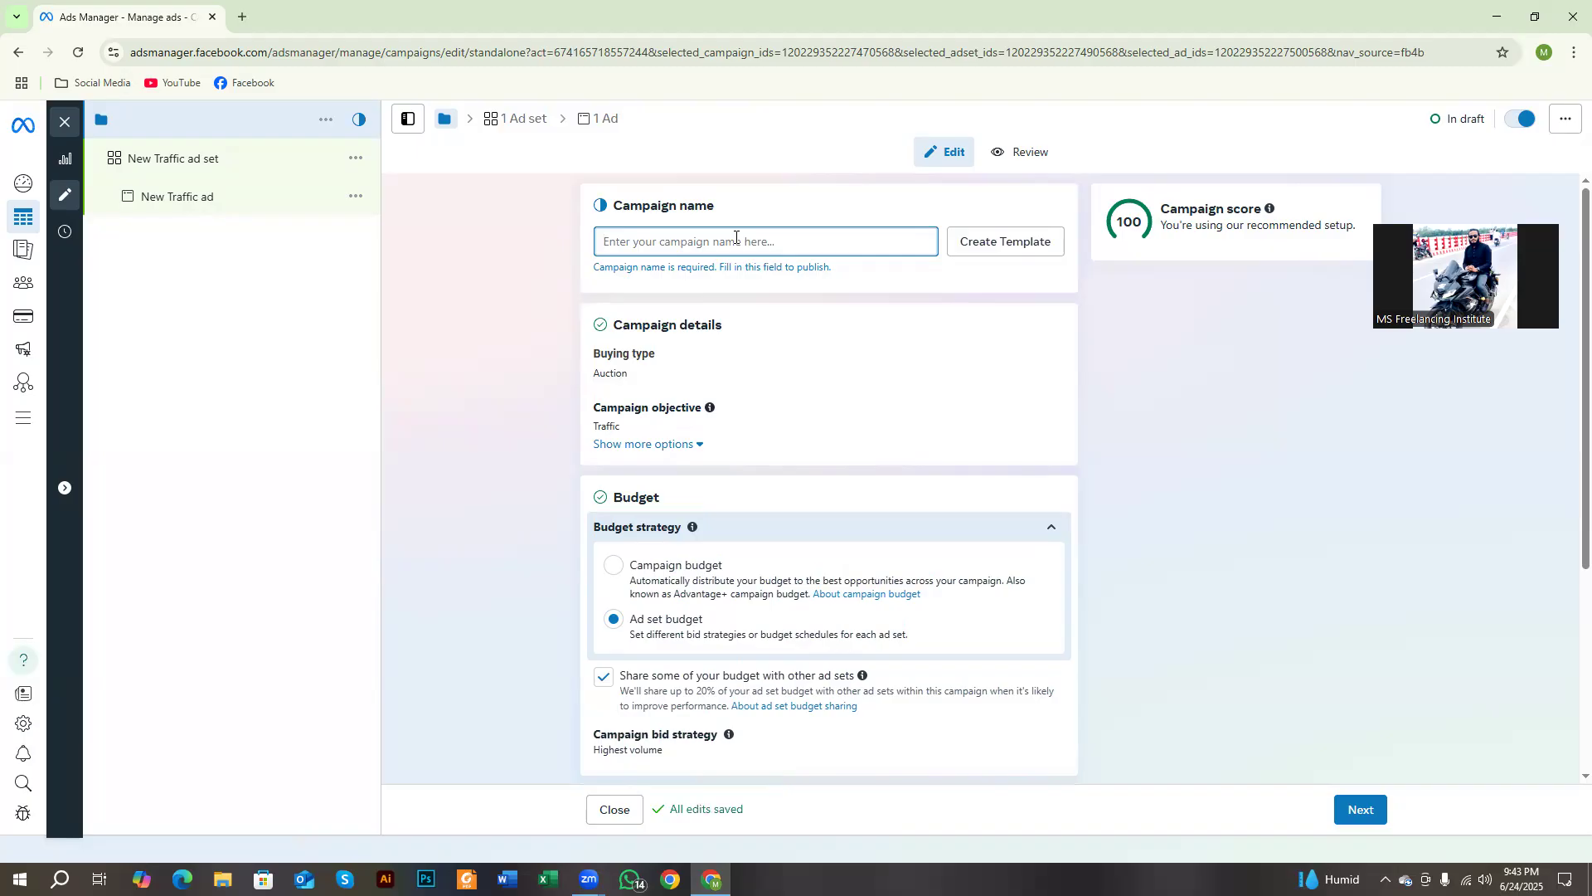
pyautogui.write('Smith')
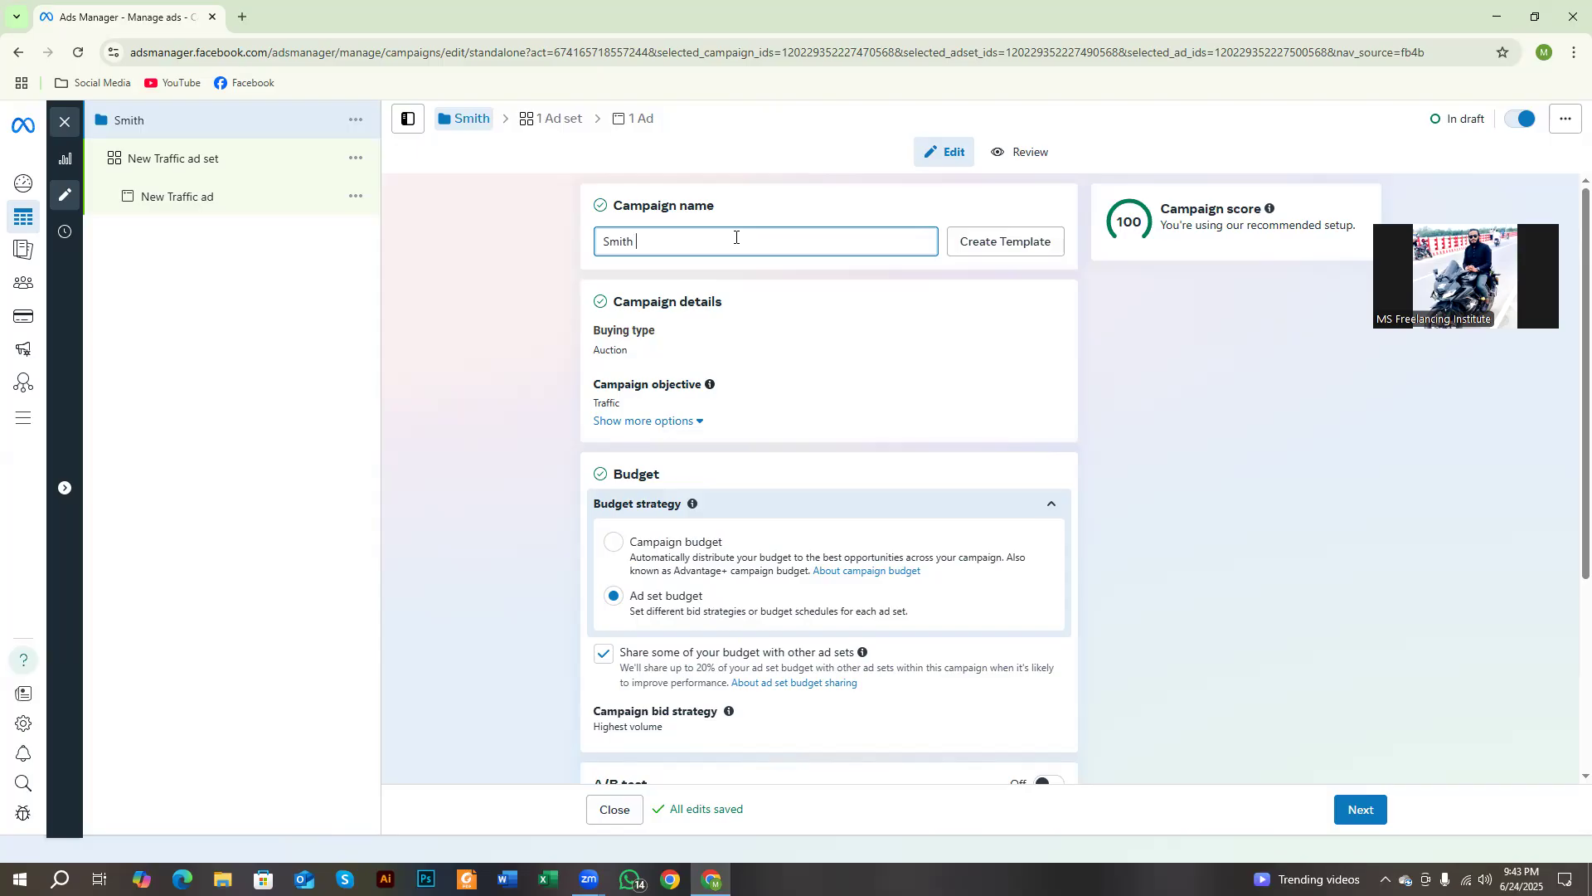
pyautogui.write('- ')
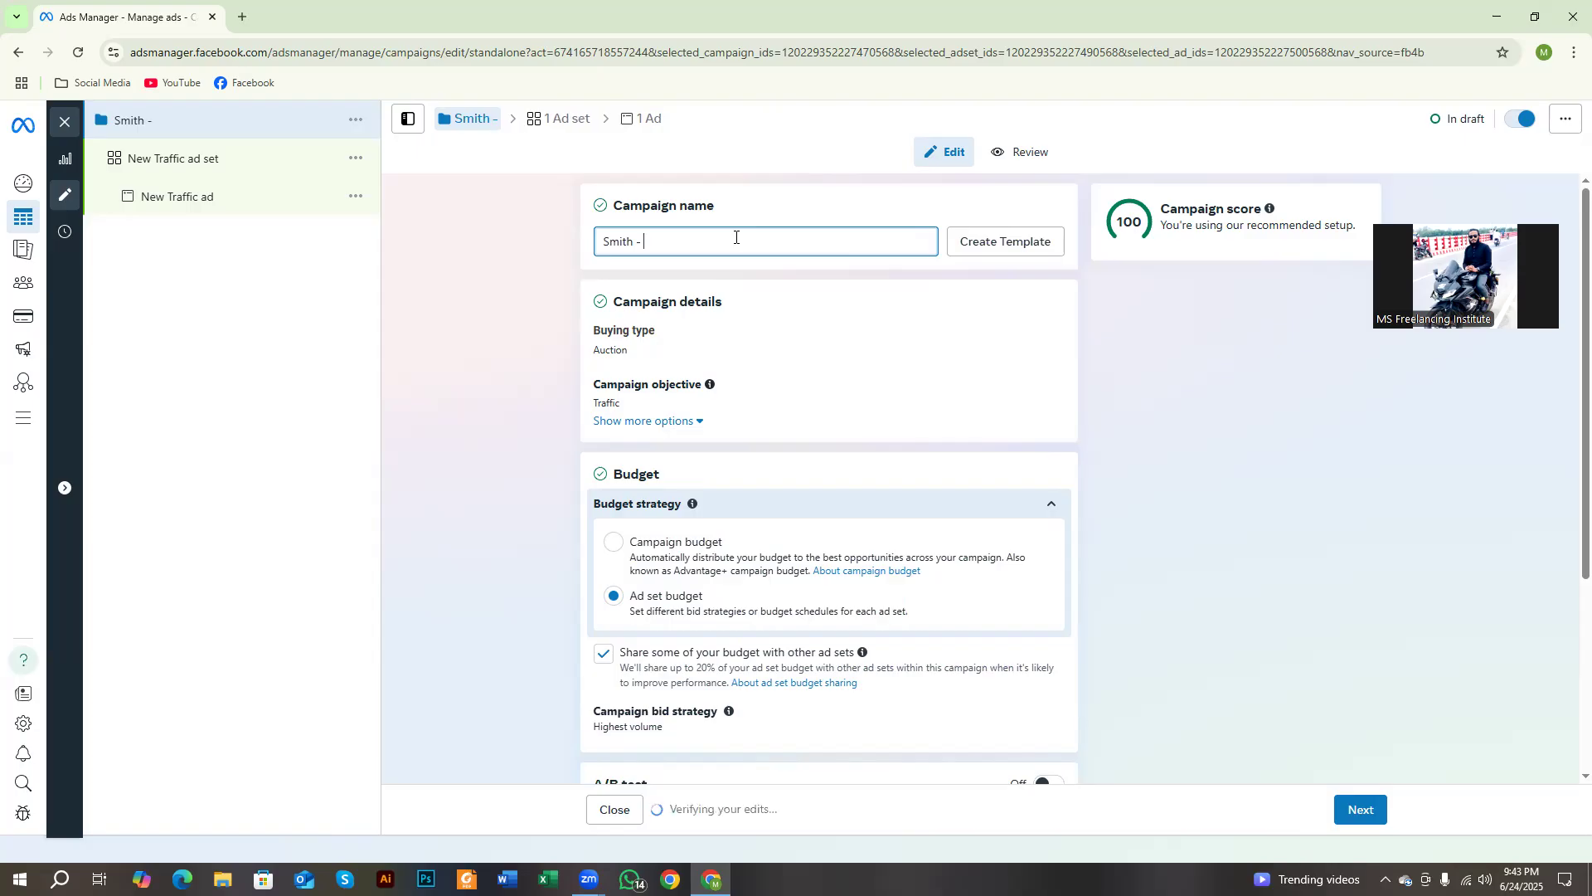
pyautogui.write('Washing ')
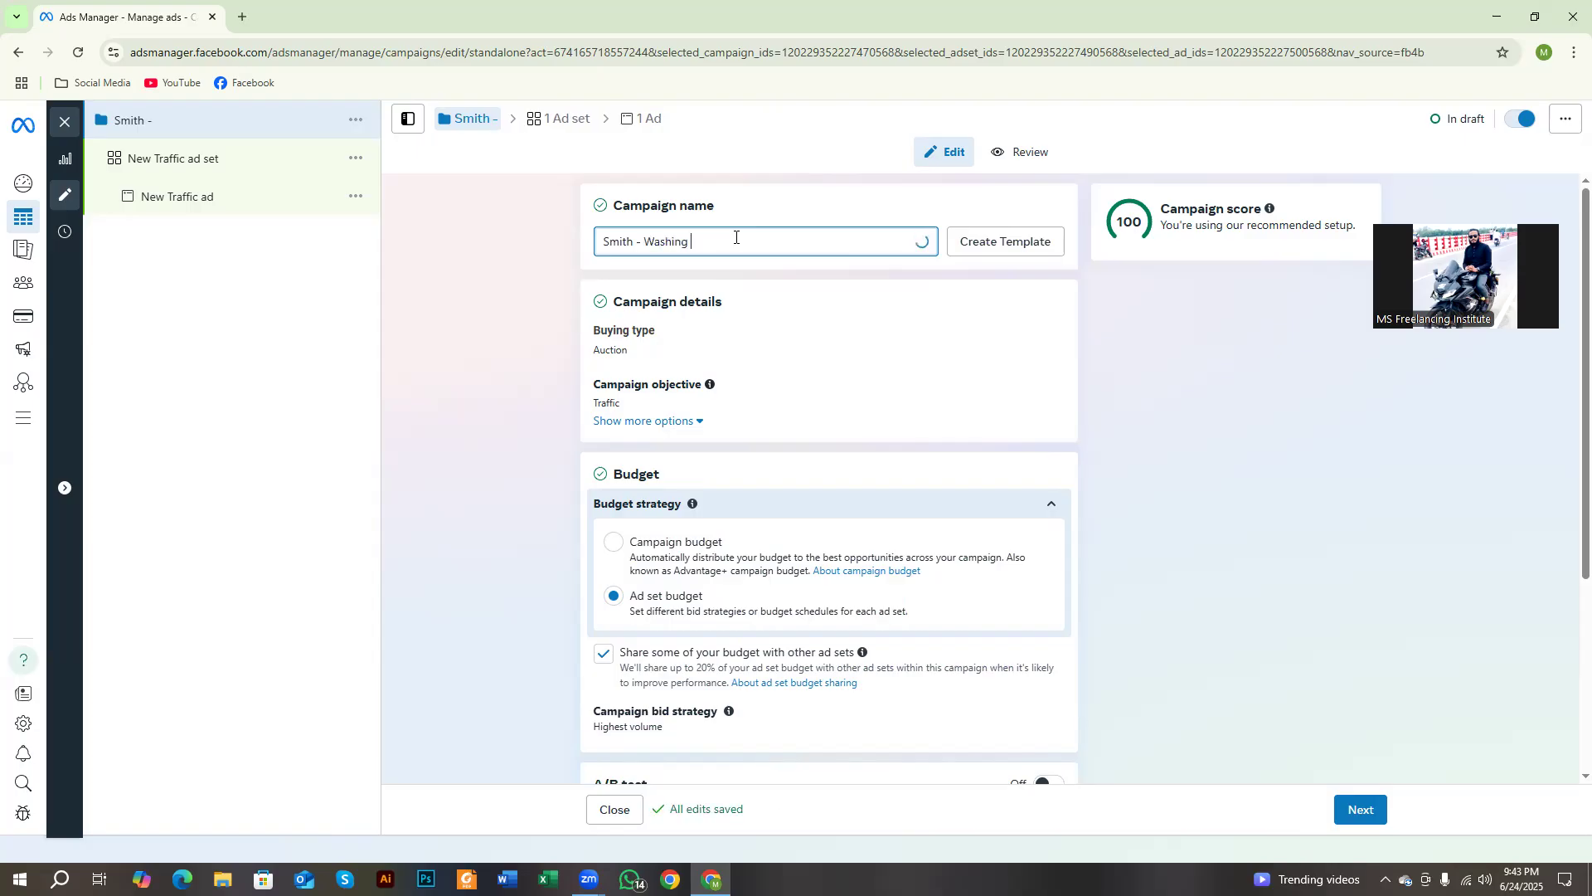
pyautogui.write('Machine')
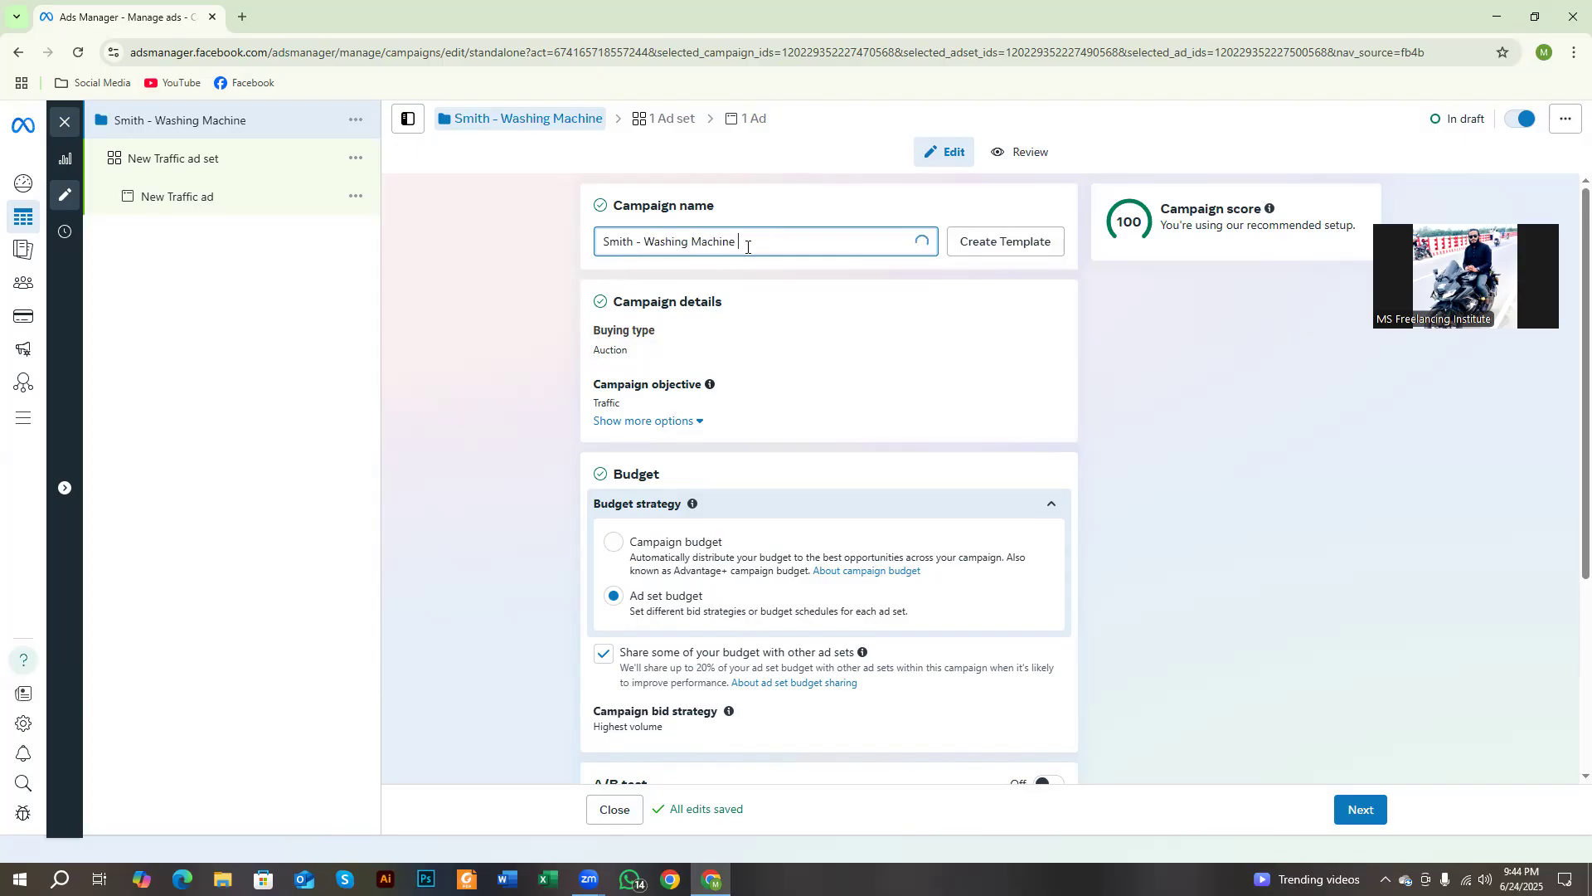
pyautogui.write('- ')
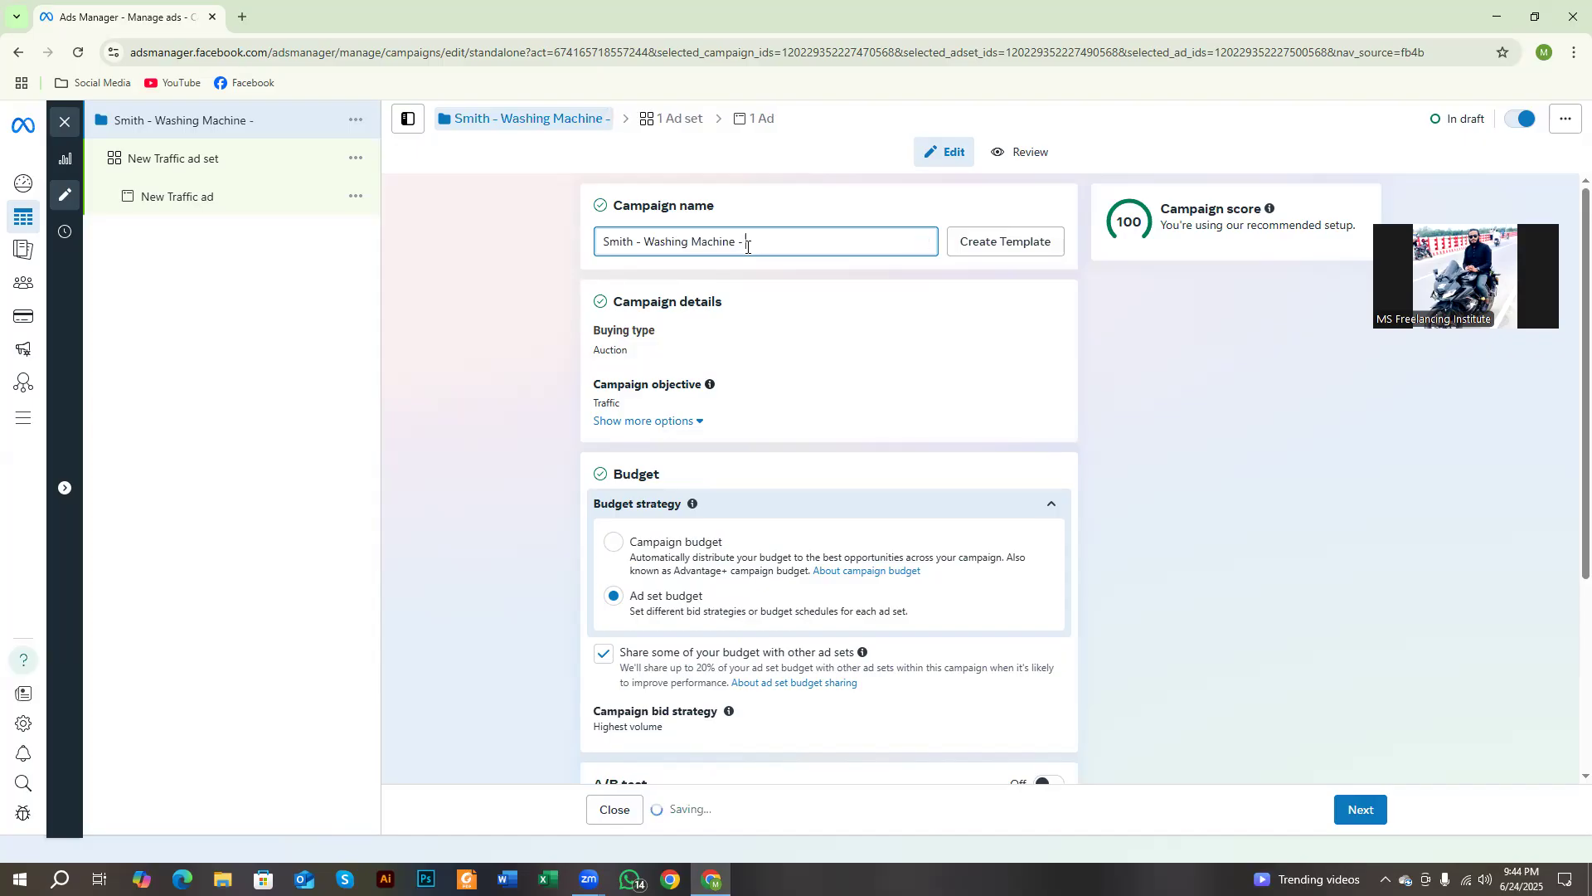
pyautogui.write('06/')
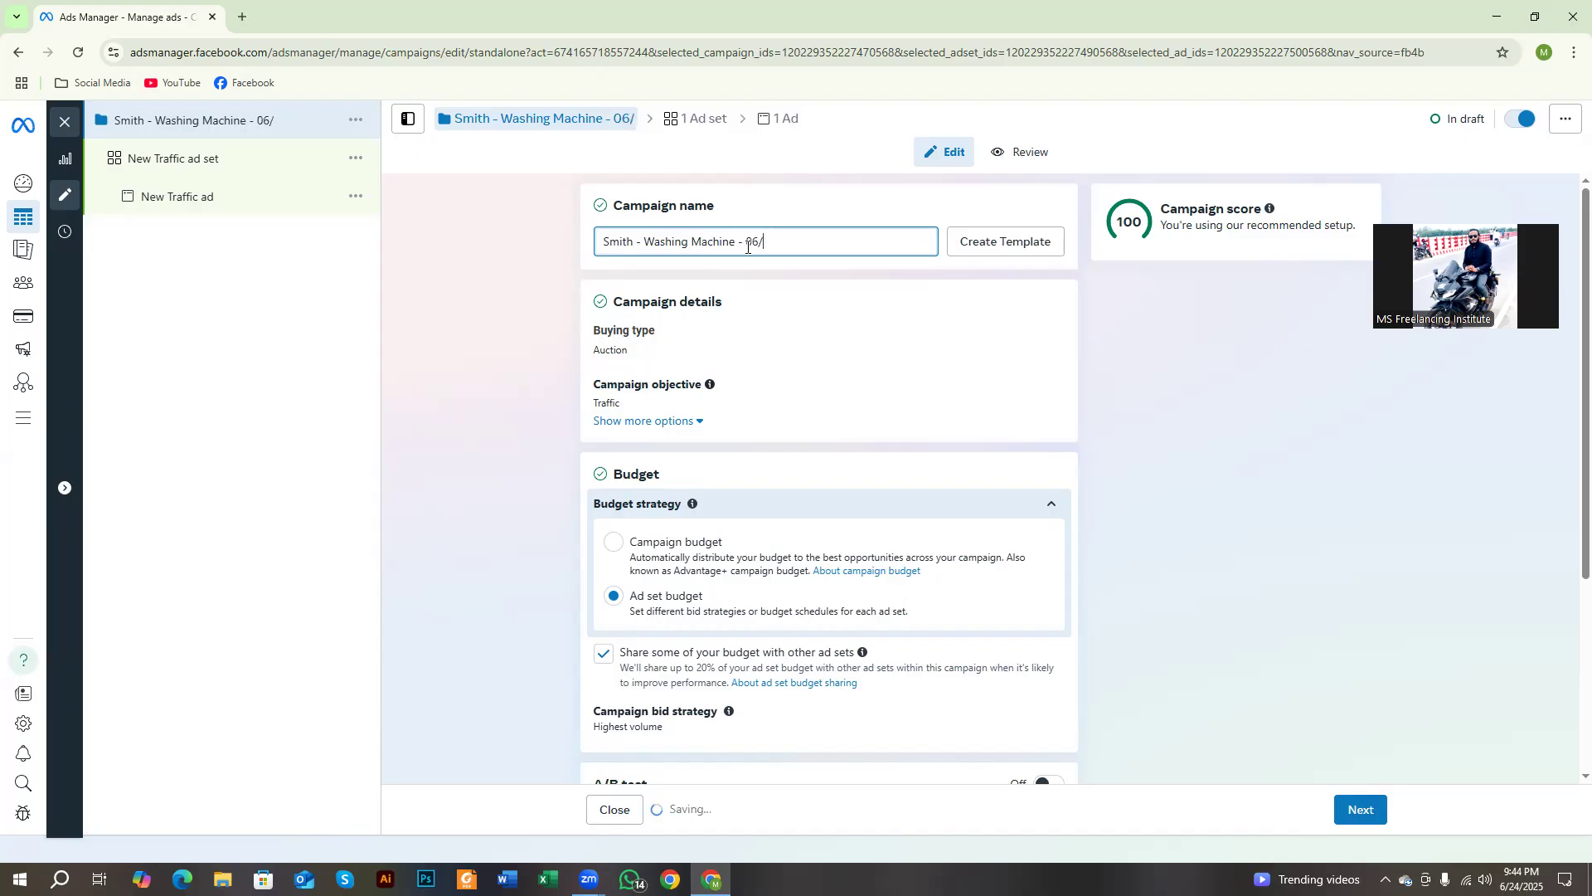
pyautogui.write('24')
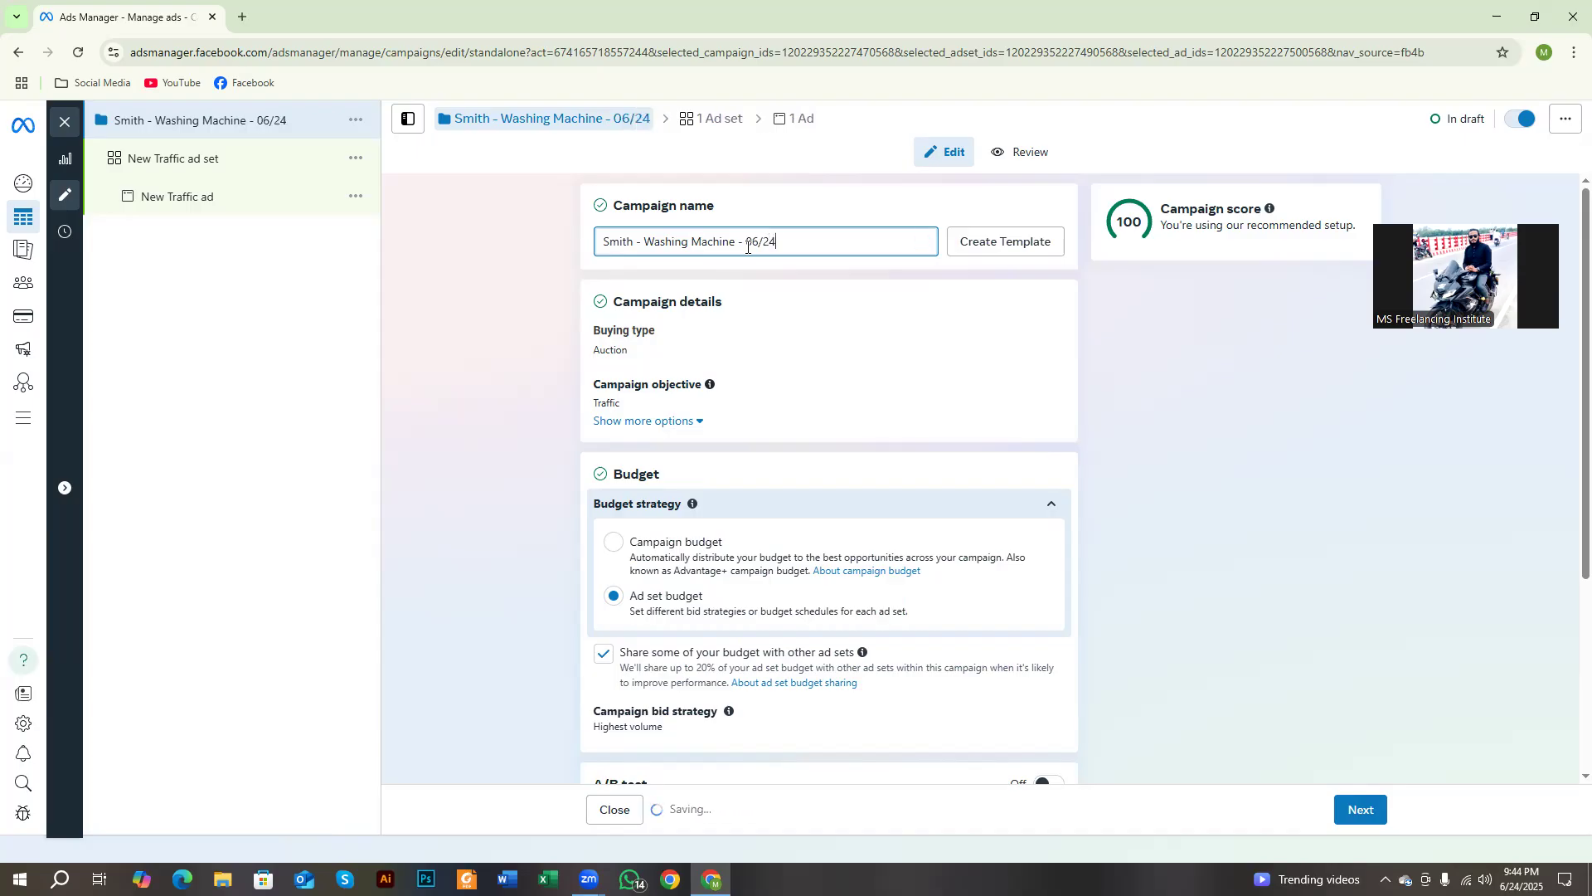
pyautogui.write('/25')
# Append the budget amount "200$" to the end of the campaign name.
pyautogui.doubleClick(774, 248)
pyautogui.click(804, 242)
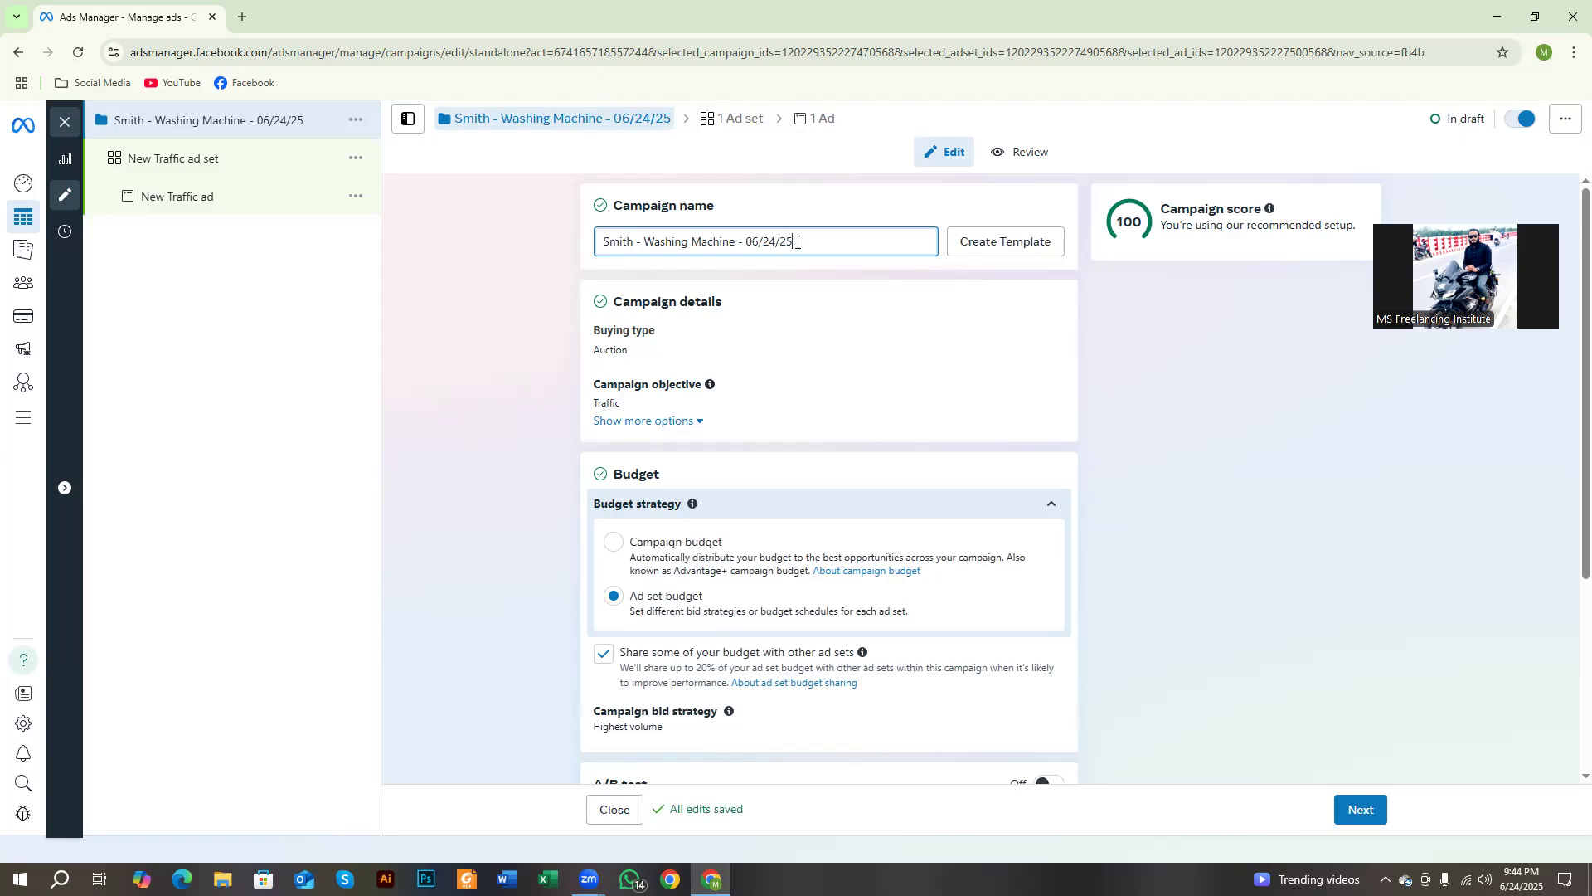
pyautogui.write('200$')
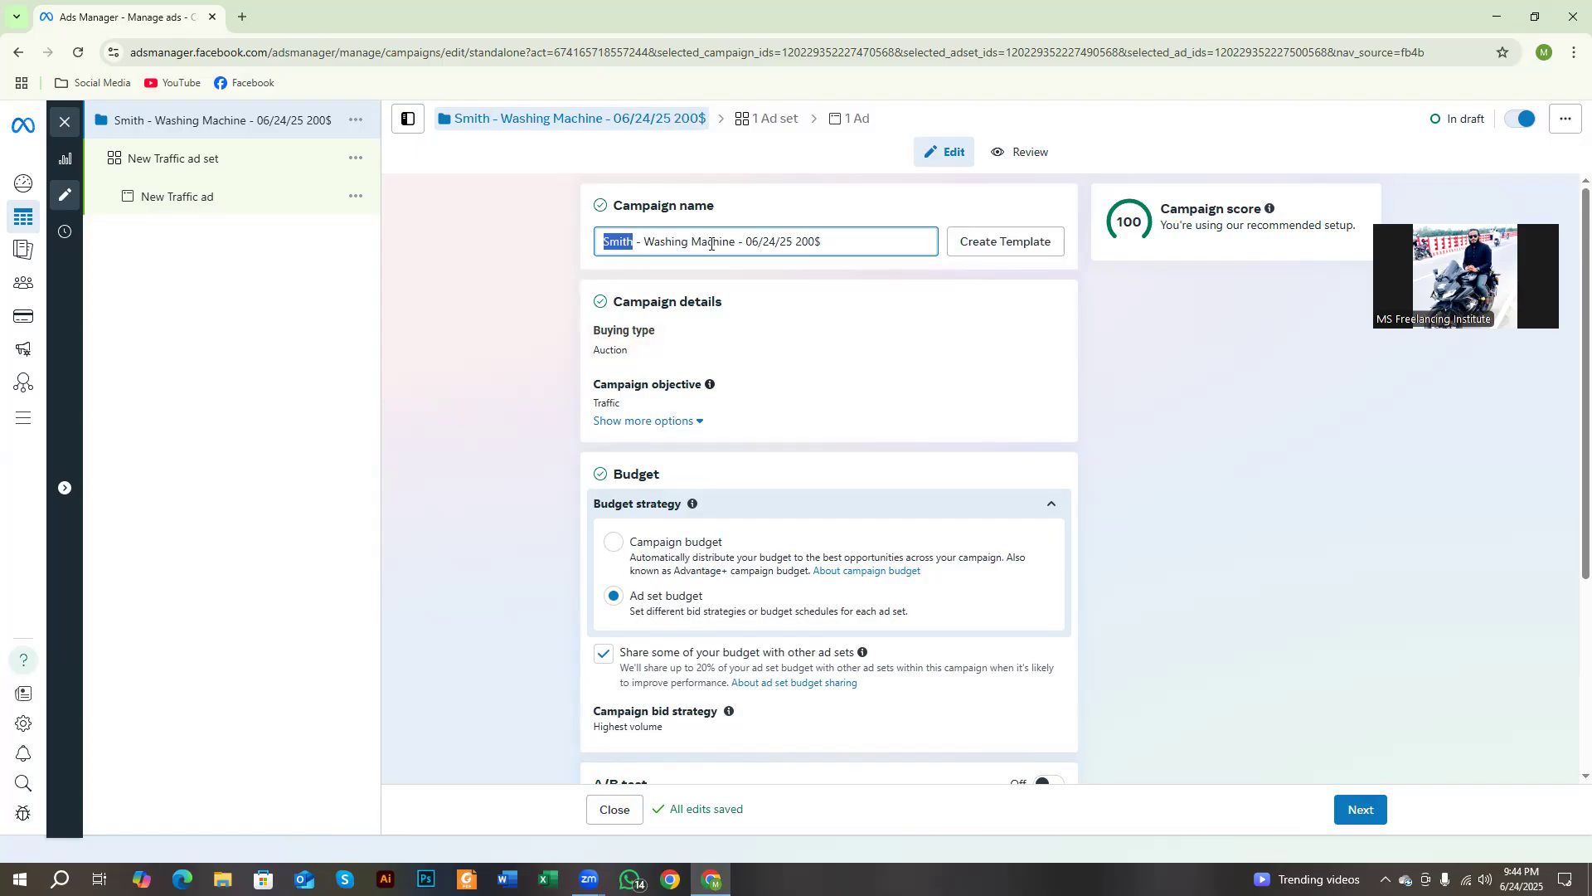
pyautogui.moveTo(729, 241); pyautogui.dragTo(651, 245)
pyautogui.moveTo(751, 241); pyautogui.dragTo(795, 243)
pyautogui.click(832, 239)
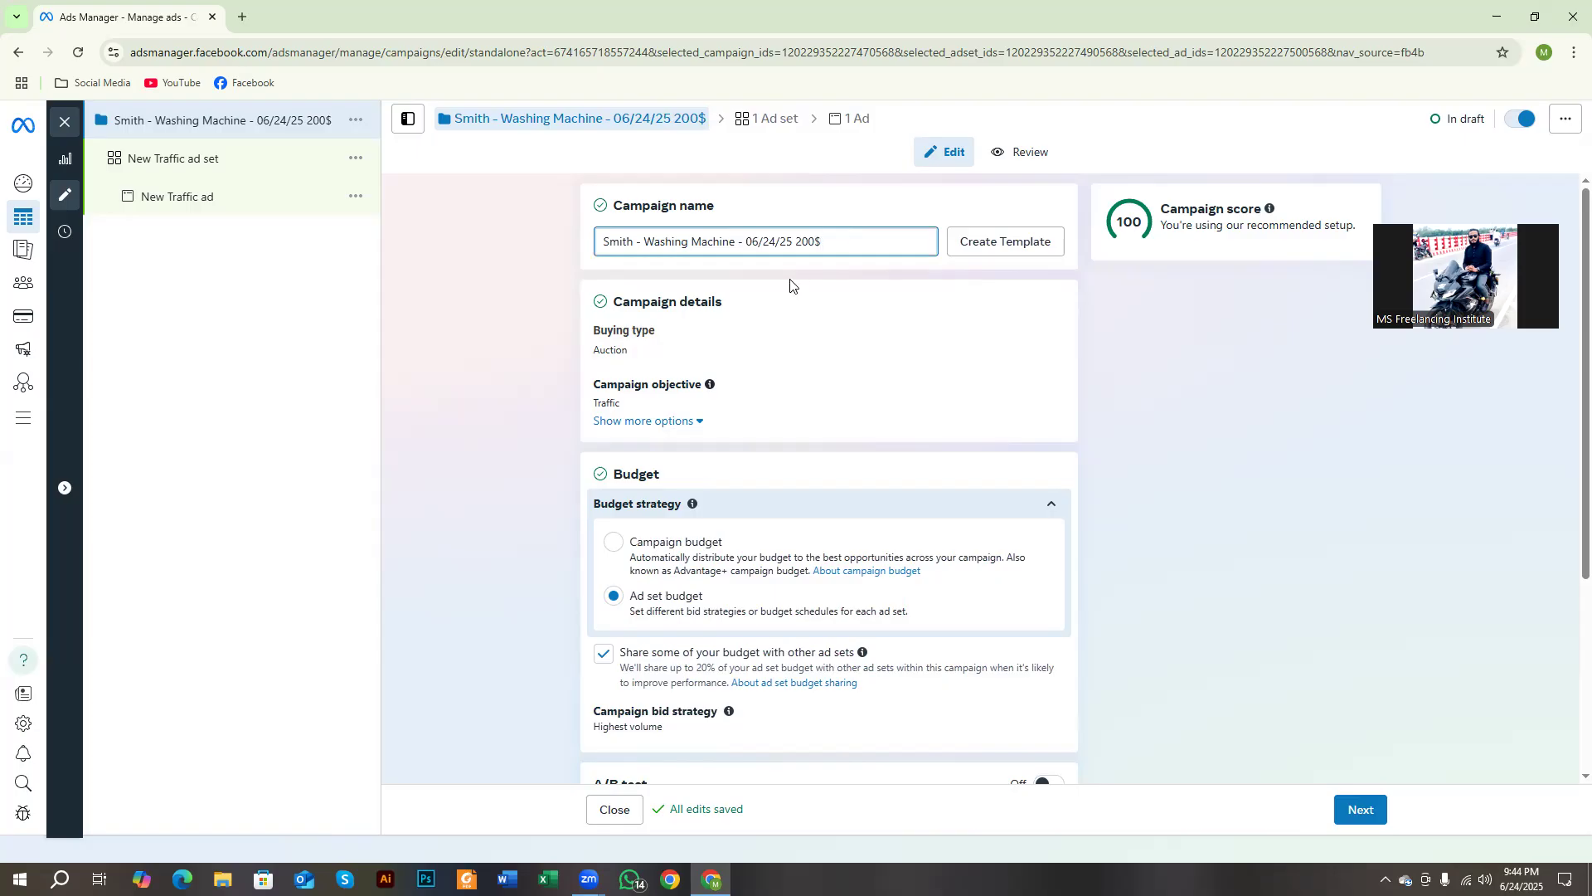
# Switch the budget strategy between Campaign budget and Ad set budget to compare their options, finishing on Ad set budget.
pyautogui.scroll(-1, 789, 284)
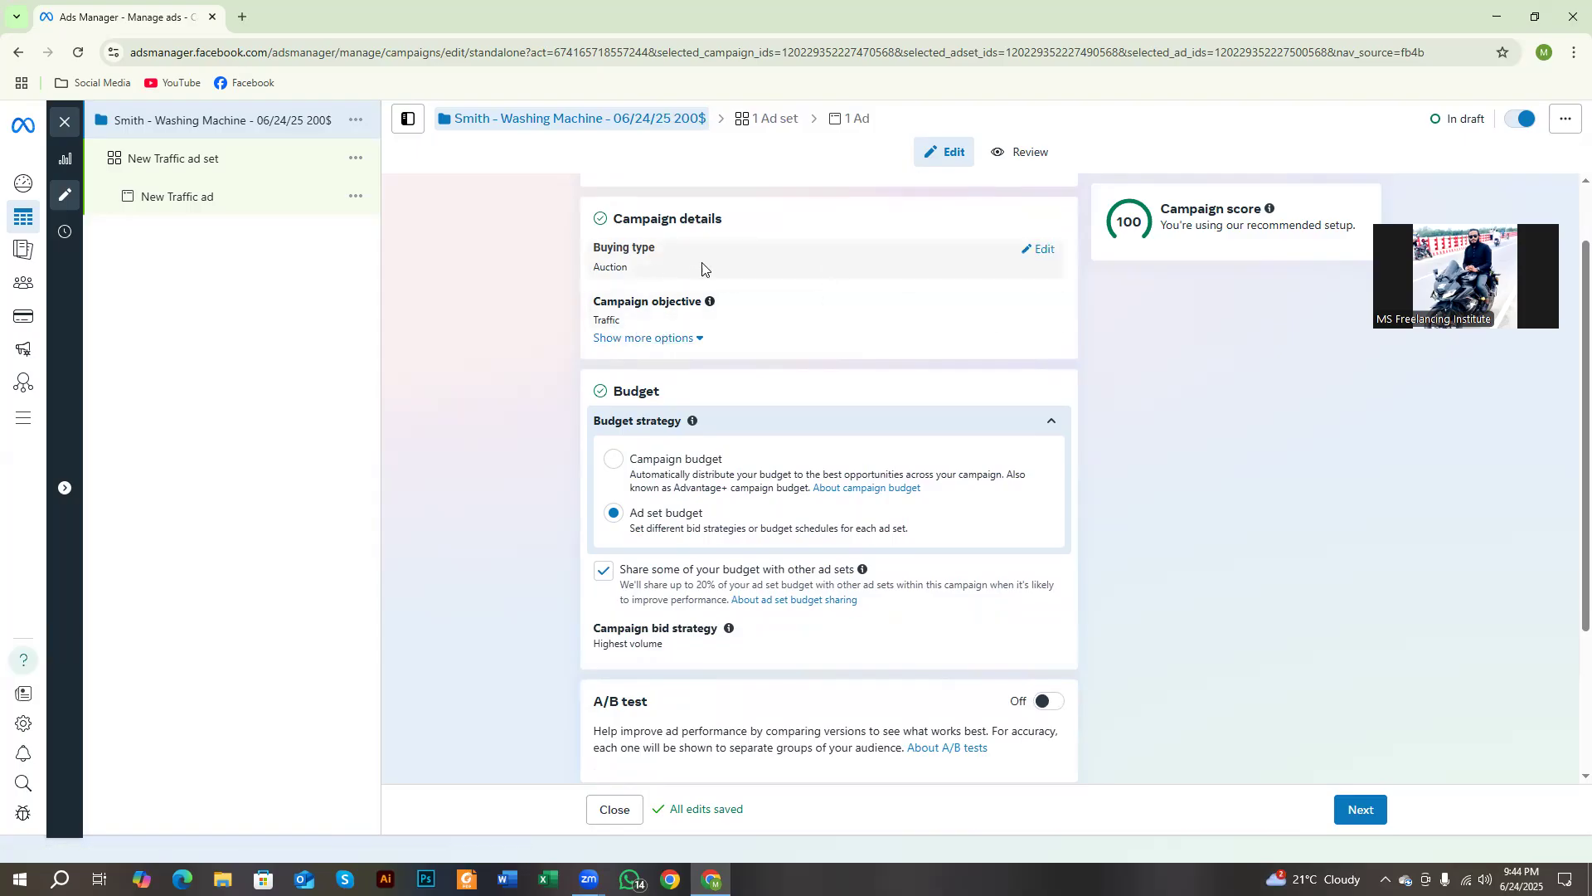
pyautogui.scroll(-2, 736, 295)
pyautogui.moveTo(609, 226); pyautogui.dragTo(682, 235)
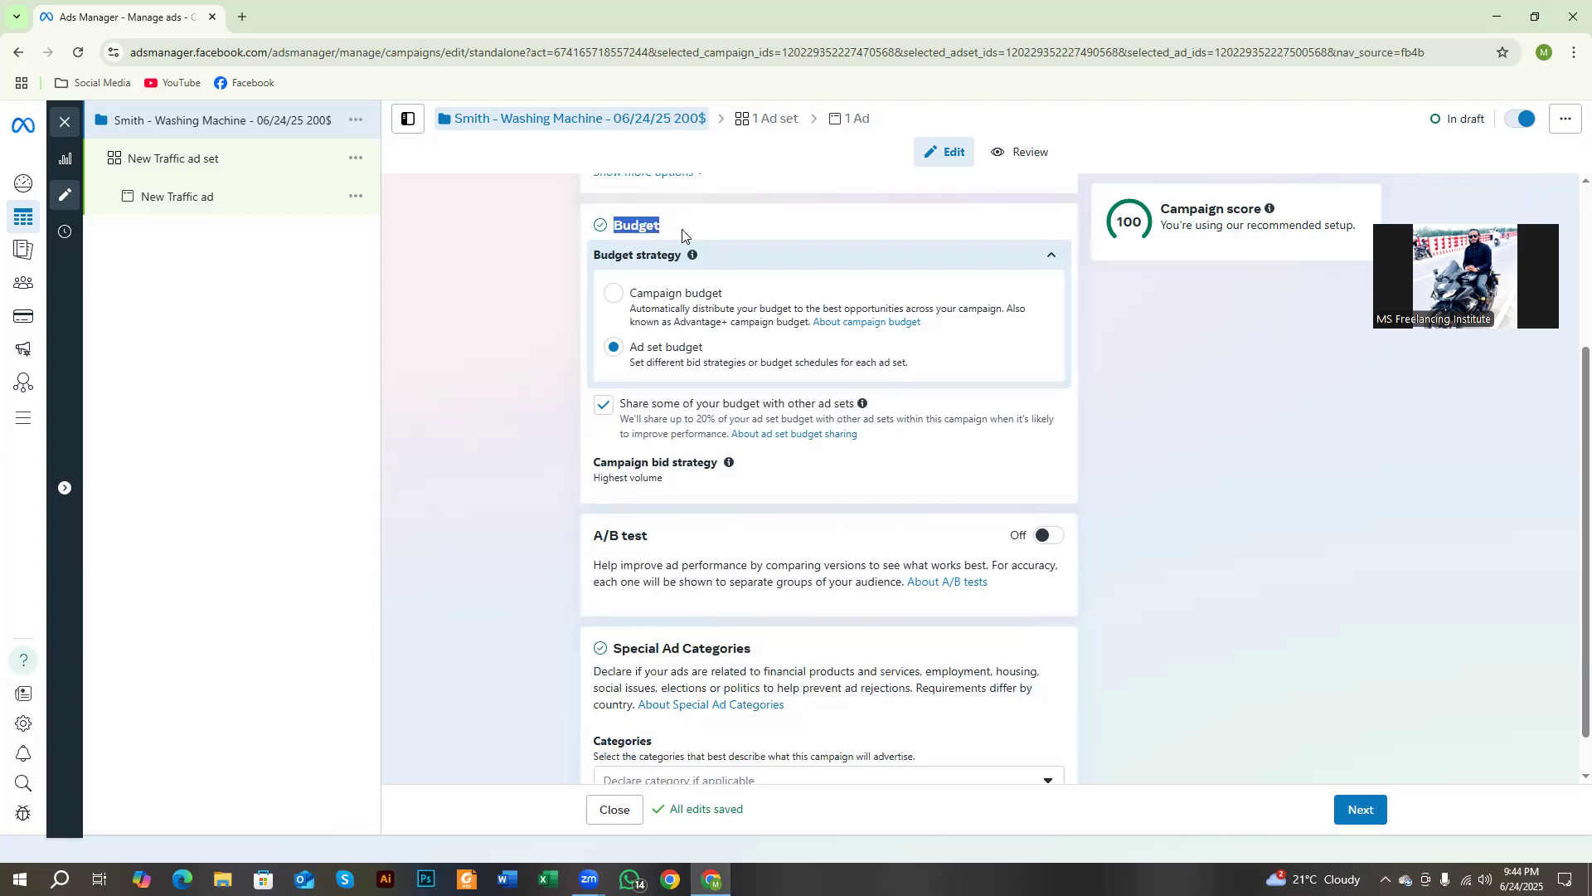
pyautogui.click(614, 293)
pyautogui.click(621, 351)
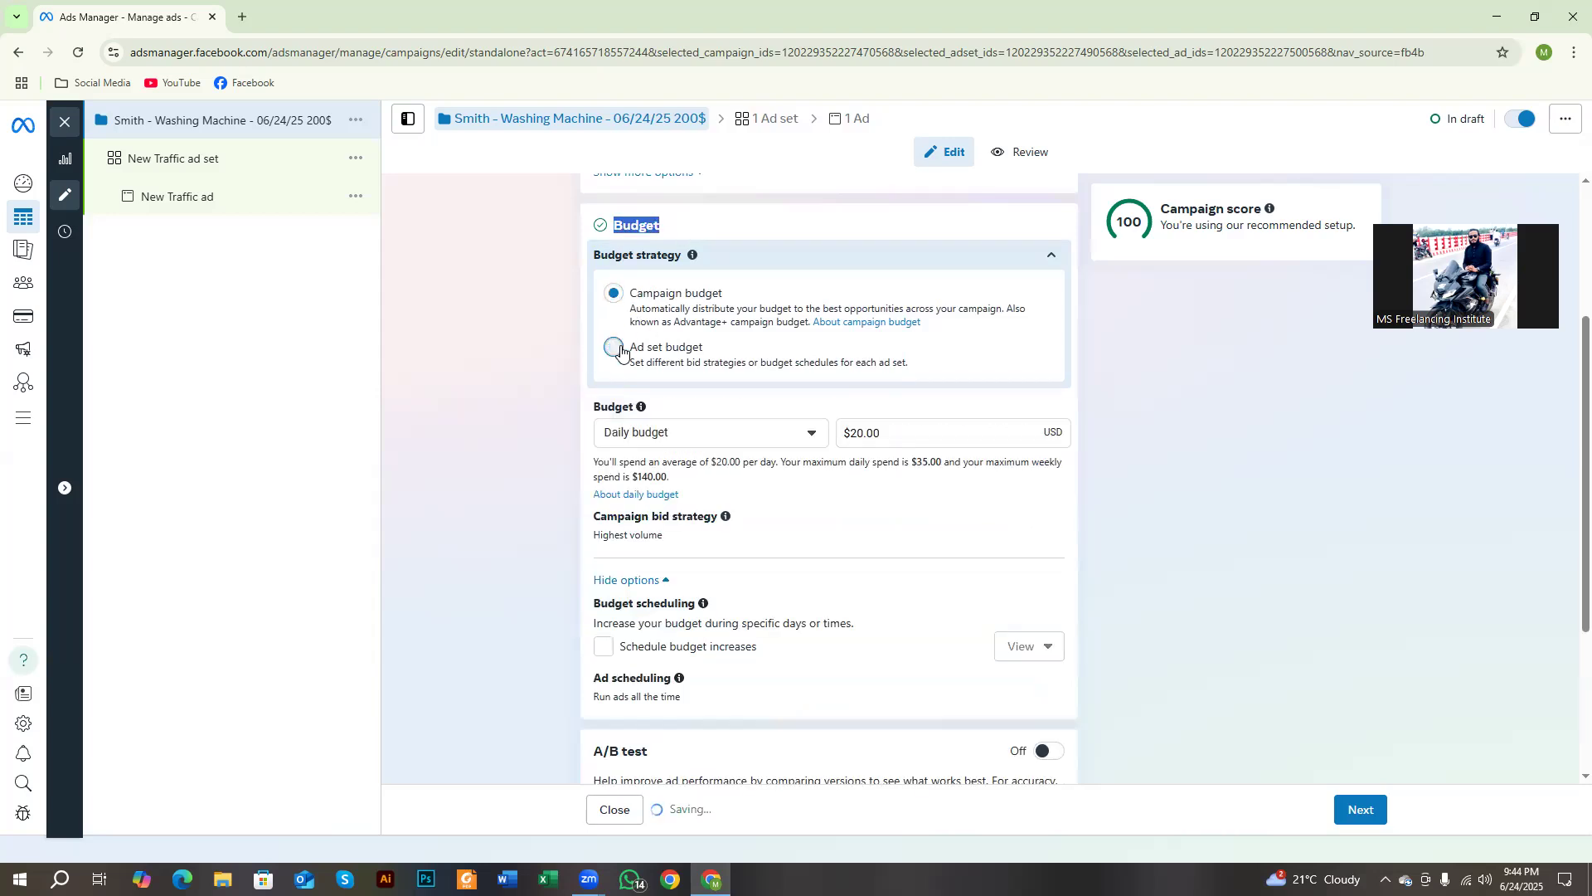
pyautogui.click(614, 294)
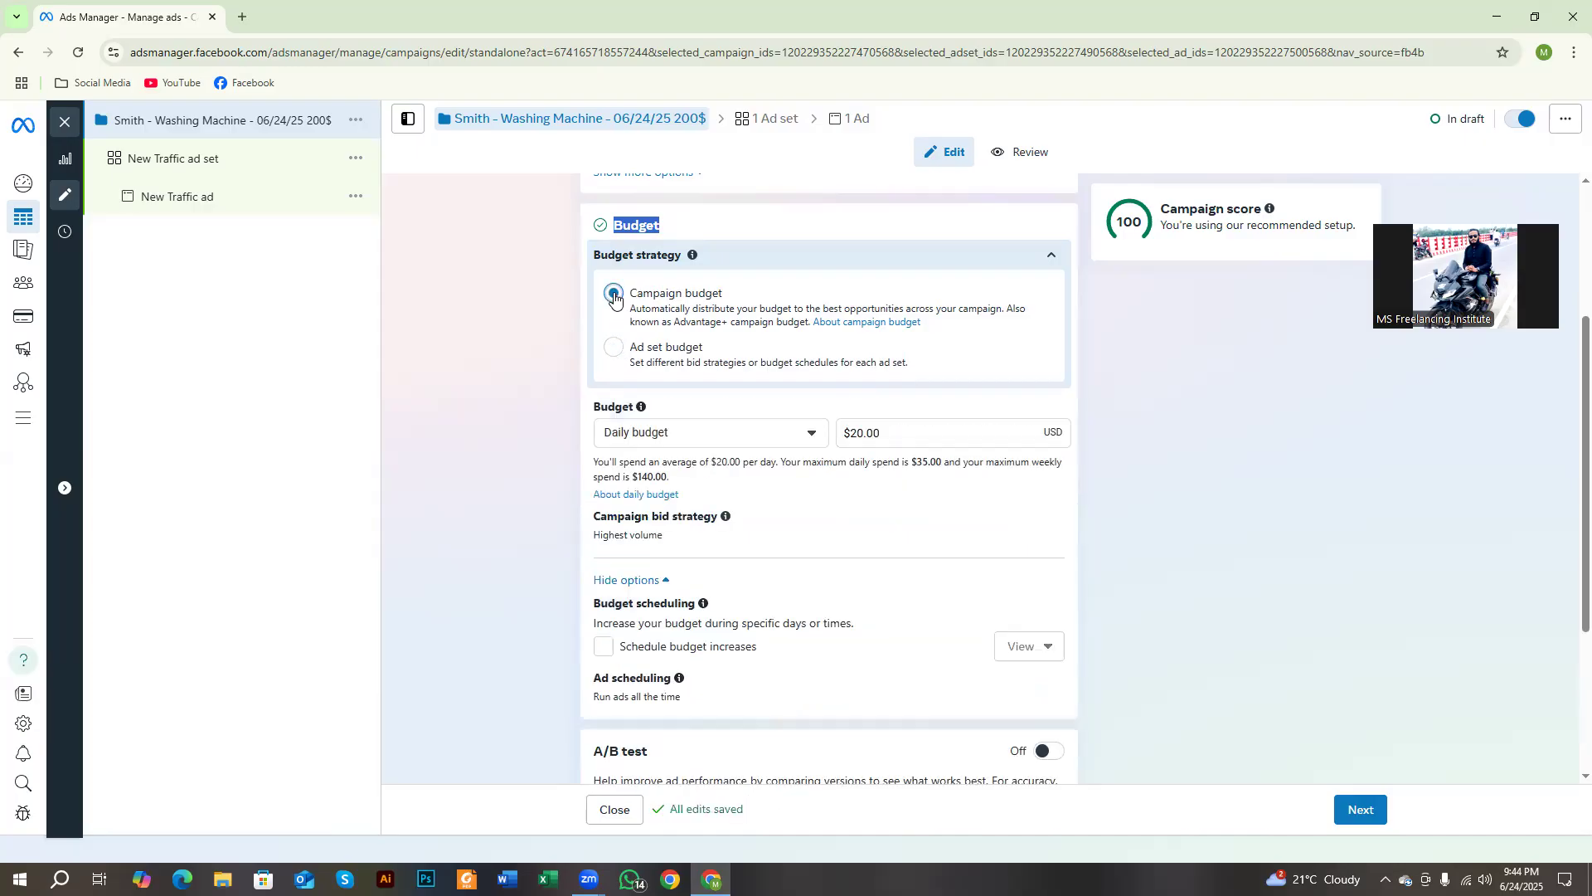
pyautogui.click(616, 347)
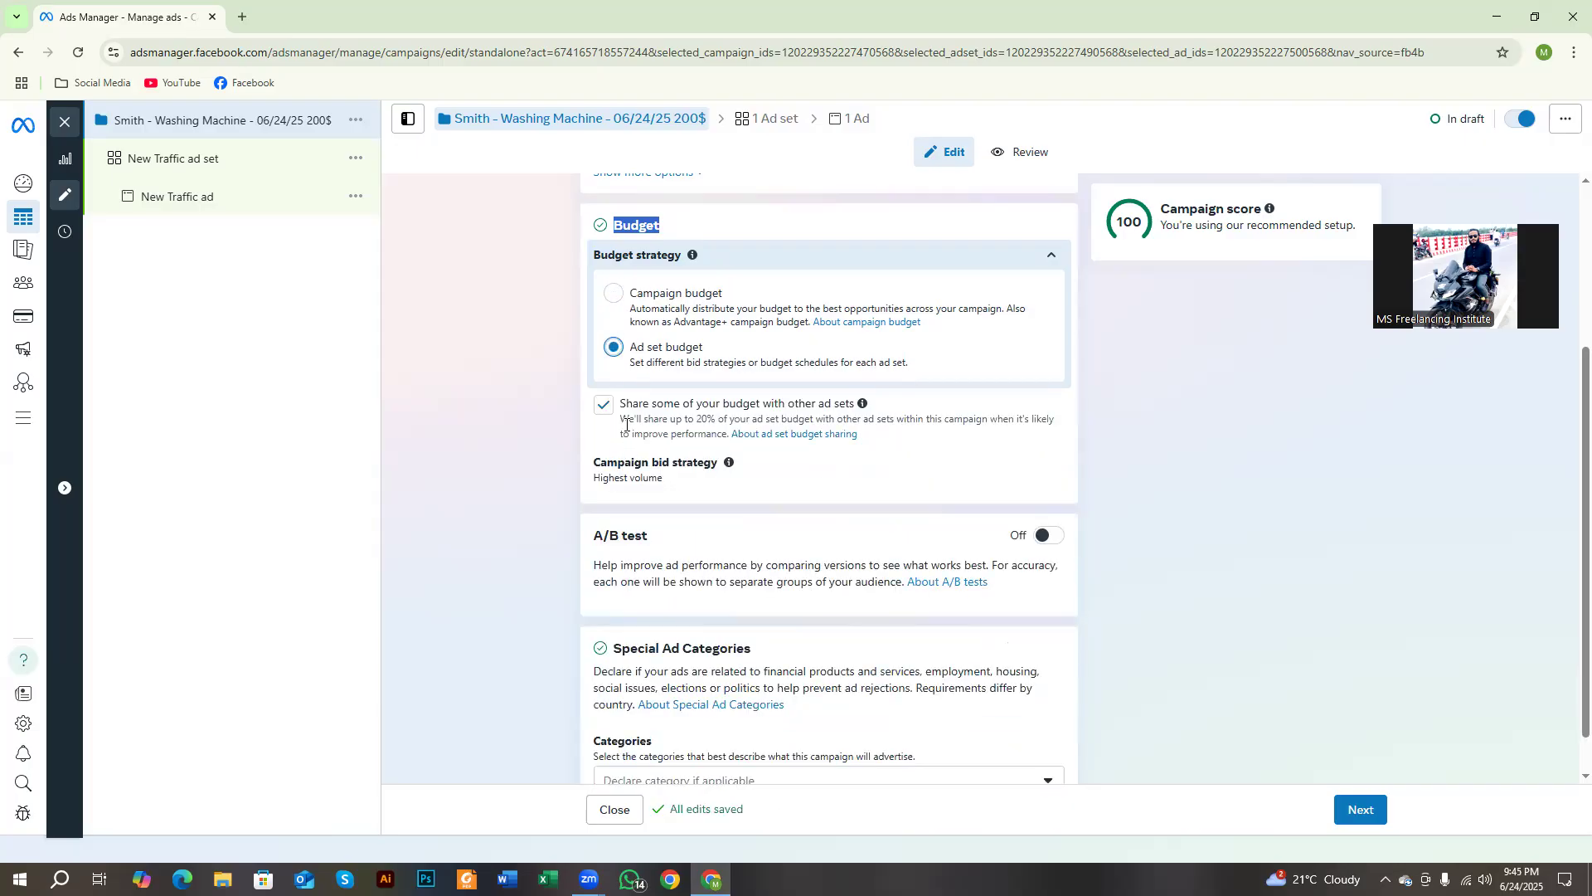
# Review the ad set budget sharing description, the A/B test section and the Special Ad Categories section of the campaign.
pyautogui.scroll(-1, 626, 422)
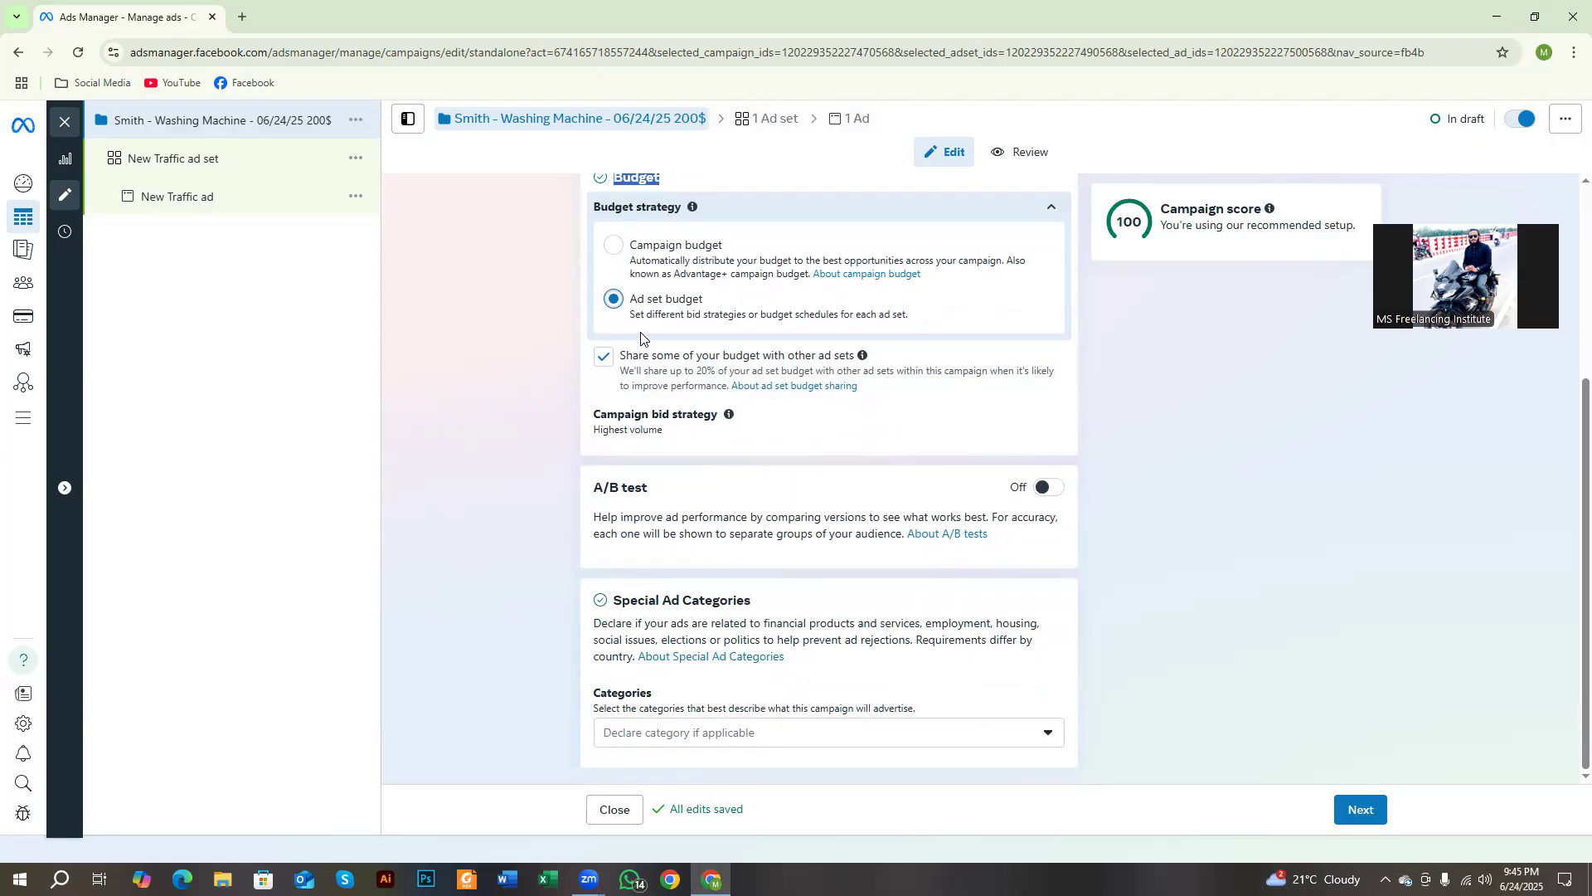
pyautogui.scroll(1, 645, 338)
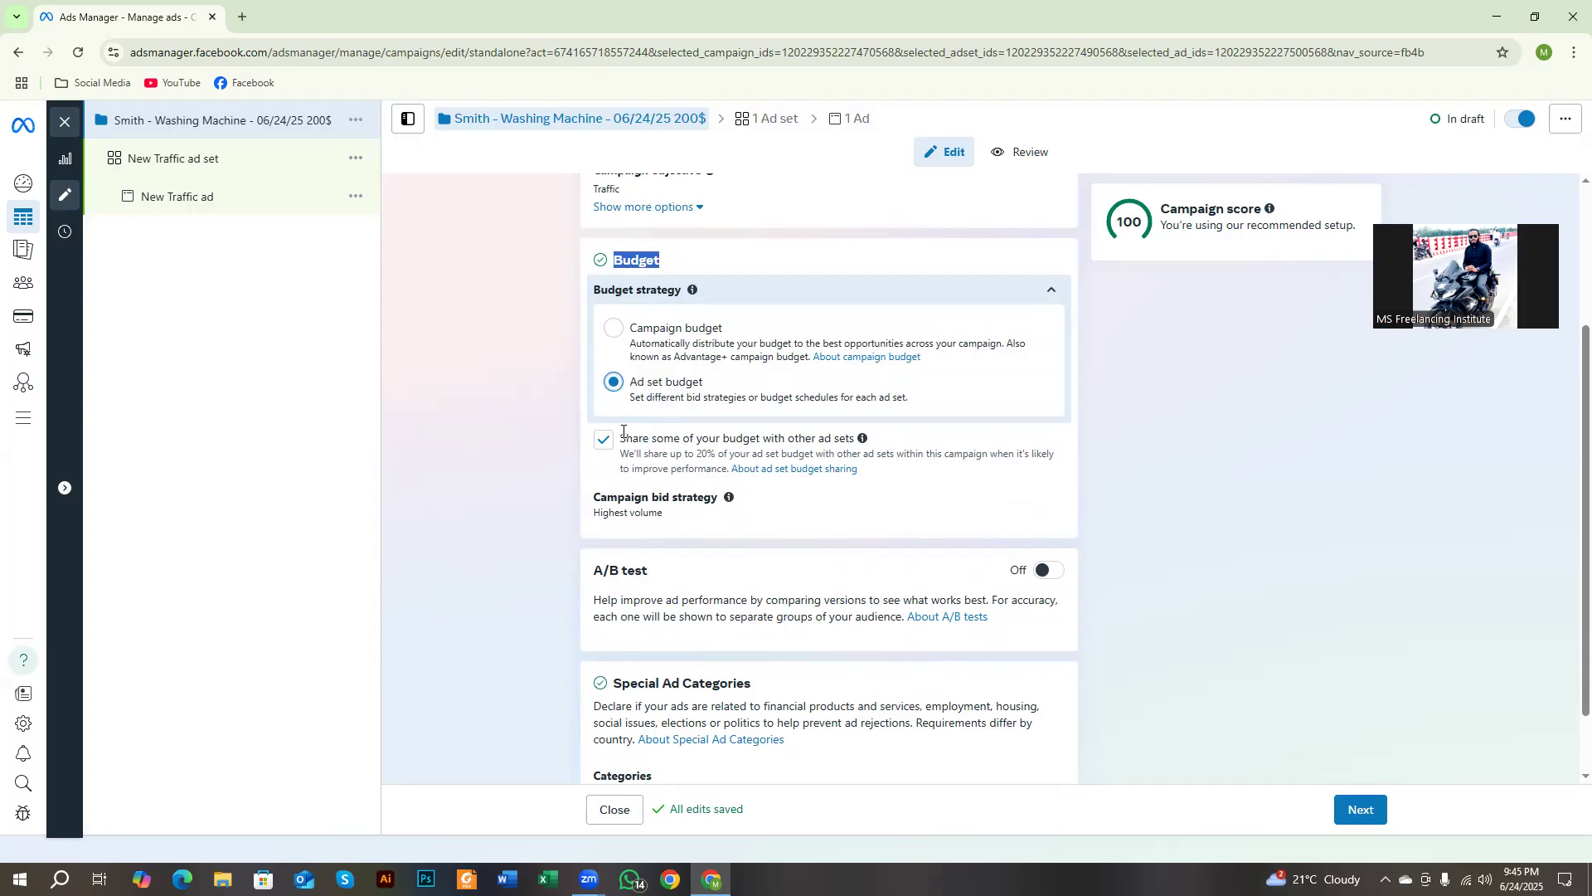
pyautogui.moveTo(620, 436); pyautogui.dragTo(858, 445)
pyautogui.moveTo(621, 454); pyautogui.dragTo(719, 457)
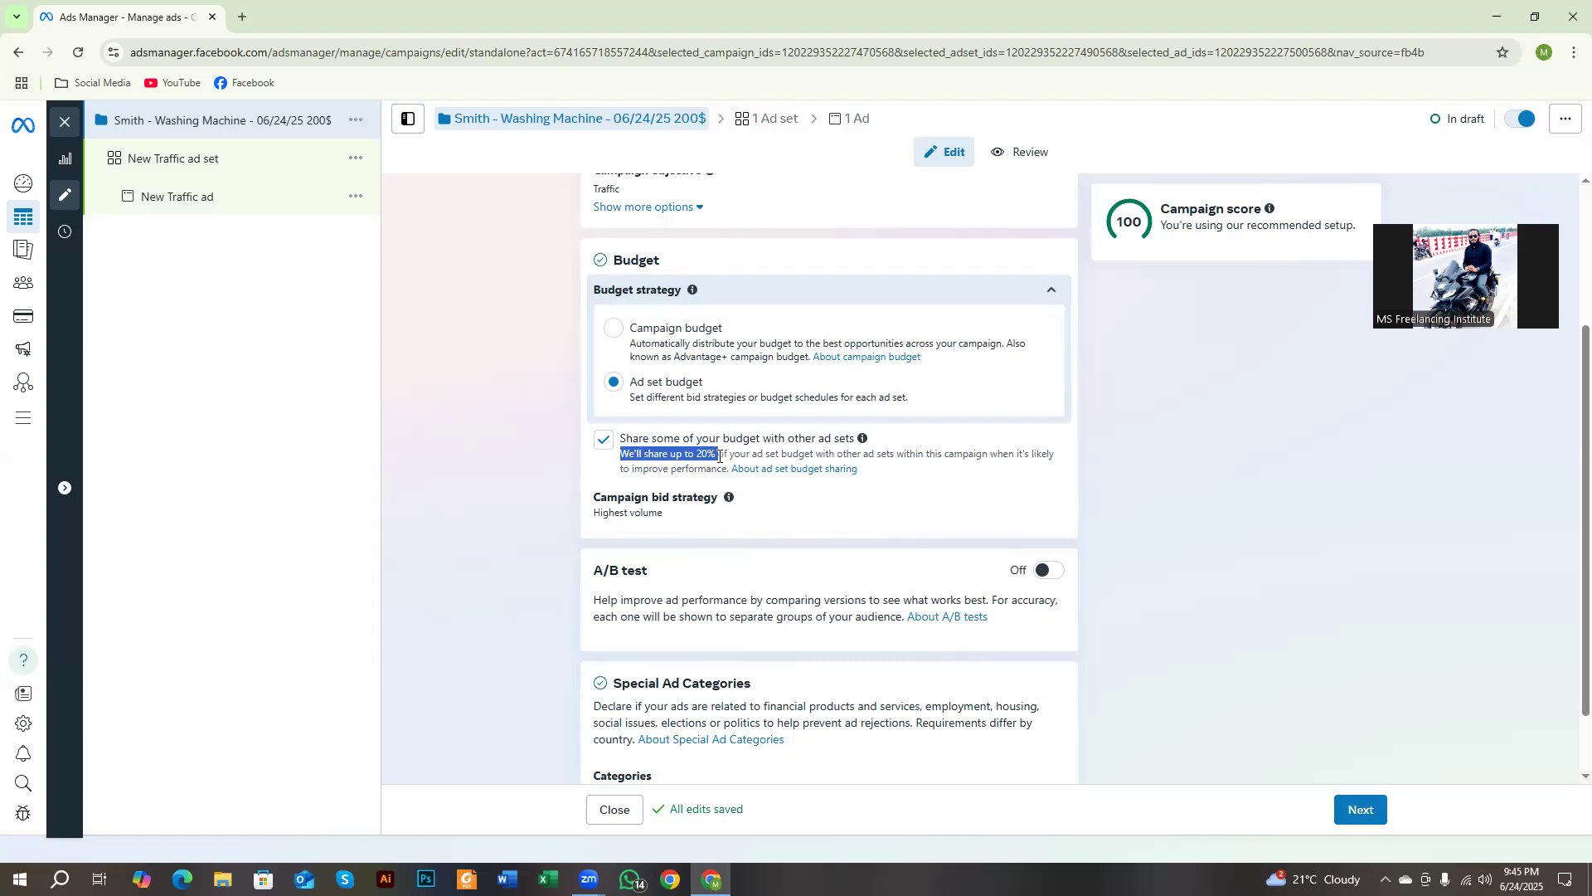
pyautogui.click(767, 458)
pyautogui.moveTo(898, 454); pyautogui.dragTo(729, 469)
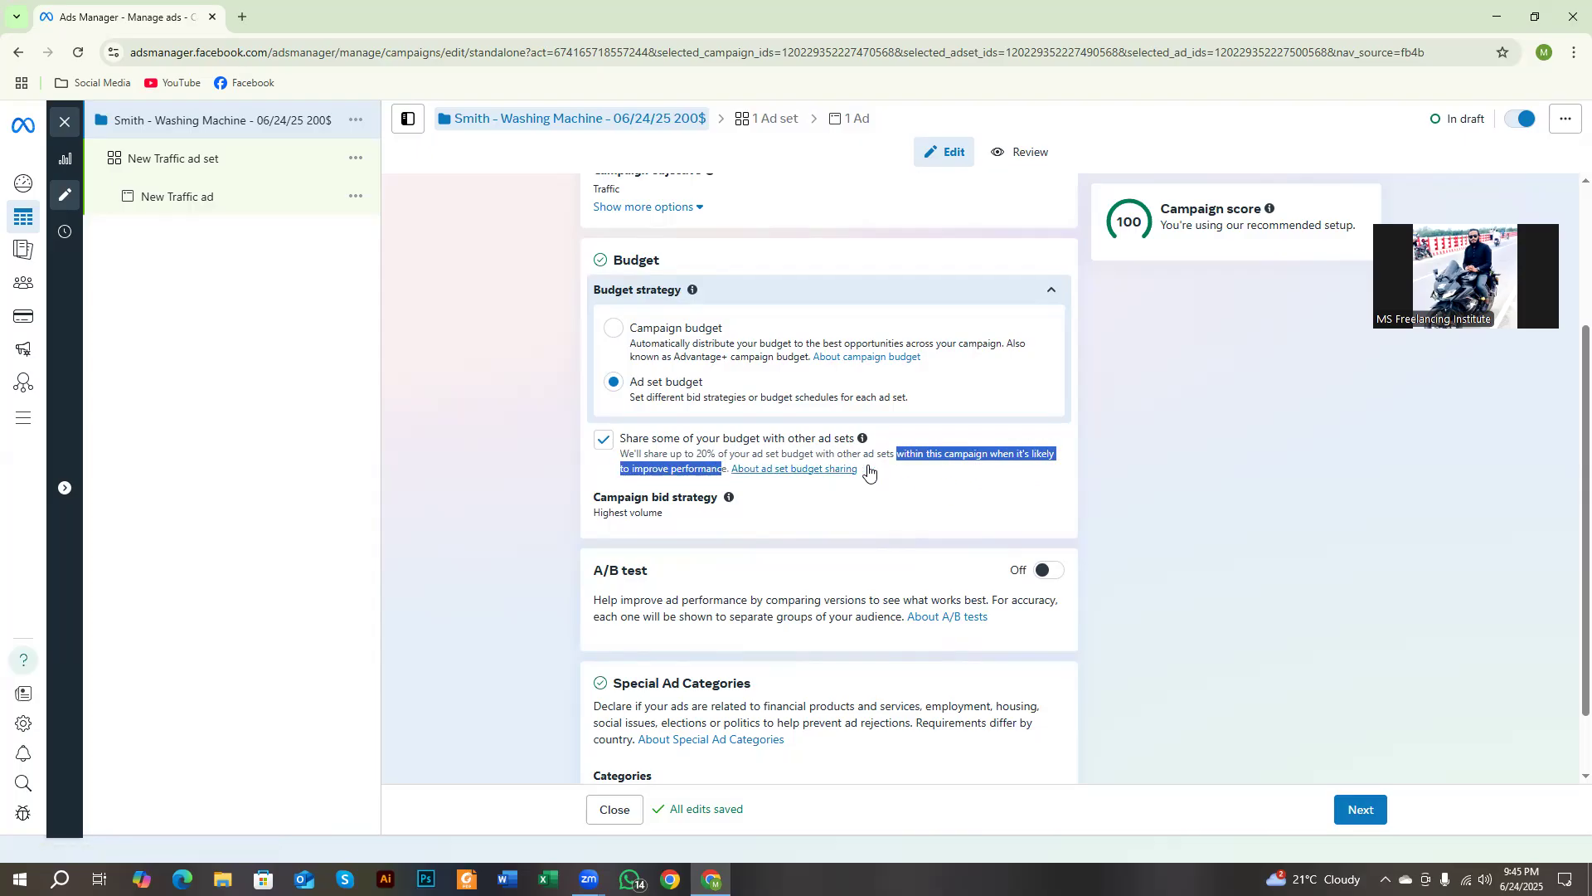
pyautogui.click(941, 459)
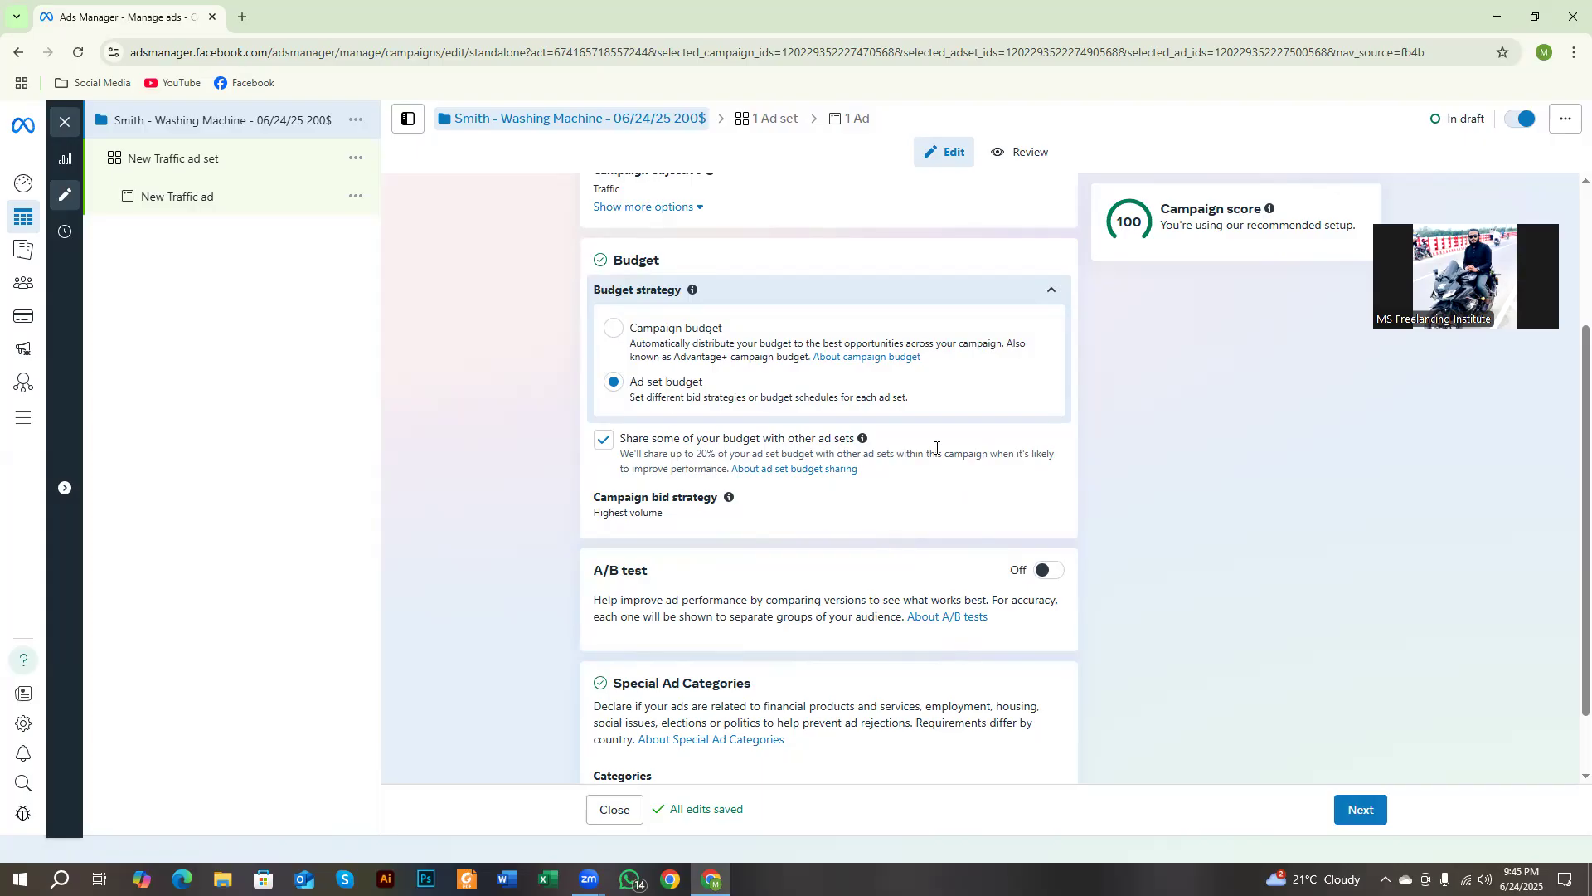
pyautogui.doubleClick(702, 454)
pyautogui.moveTo(702, 455); pyautogui.dragTo(657, 493)
pyautogui.scroll(-1, 657, 494)
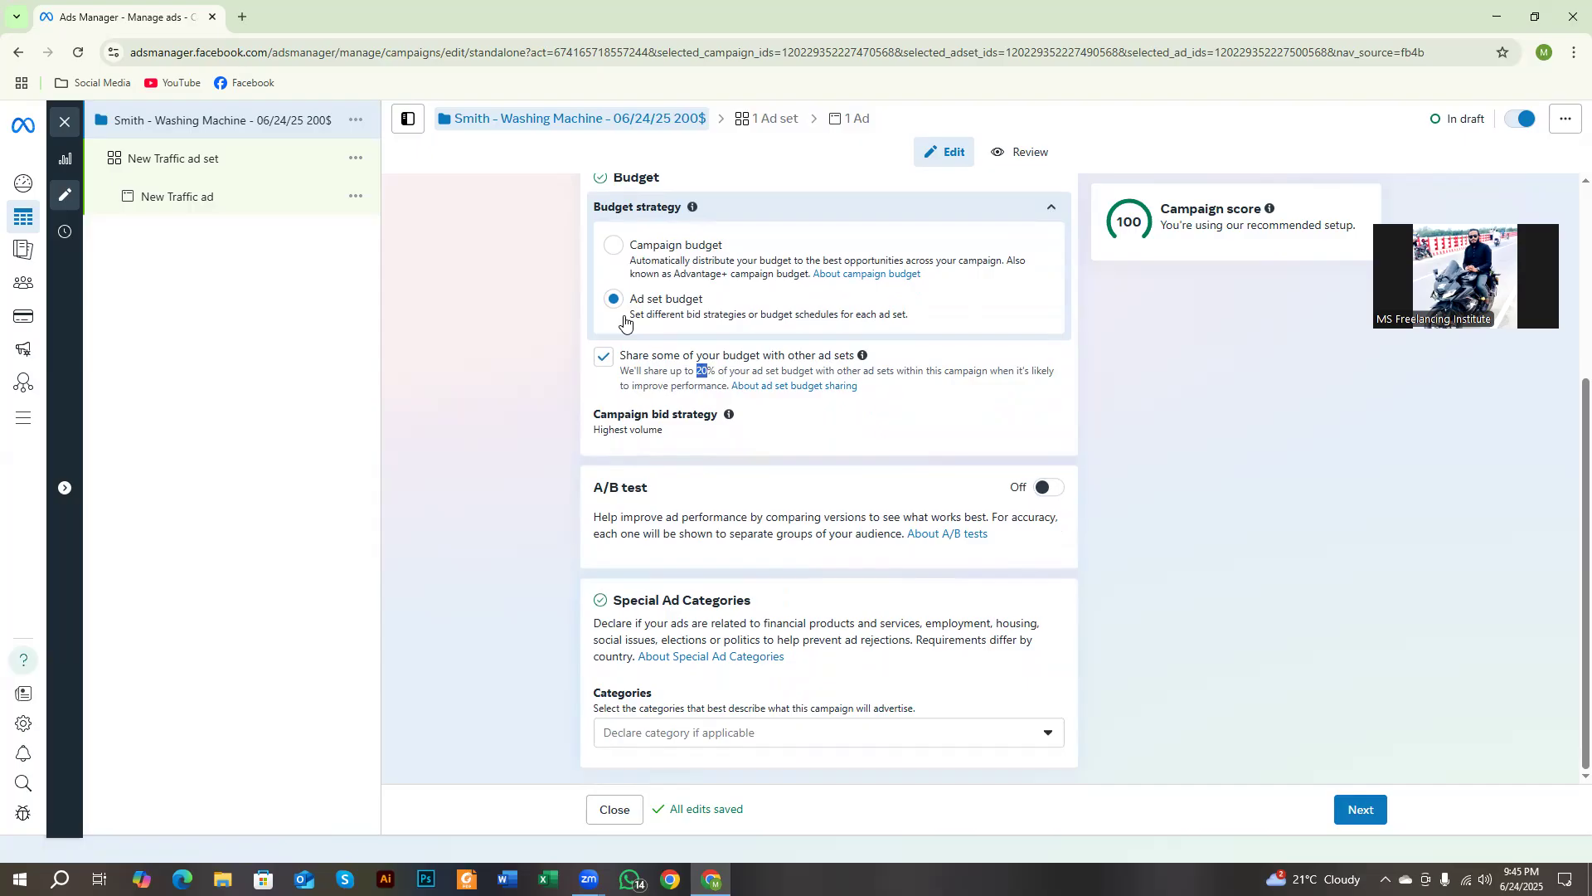
pyautogui.moveTo(596, 486); pyautogui.dragTo(682, 489)
pyautogui.moveTo(623, 598); pyautogui.dragTo(756, 594)
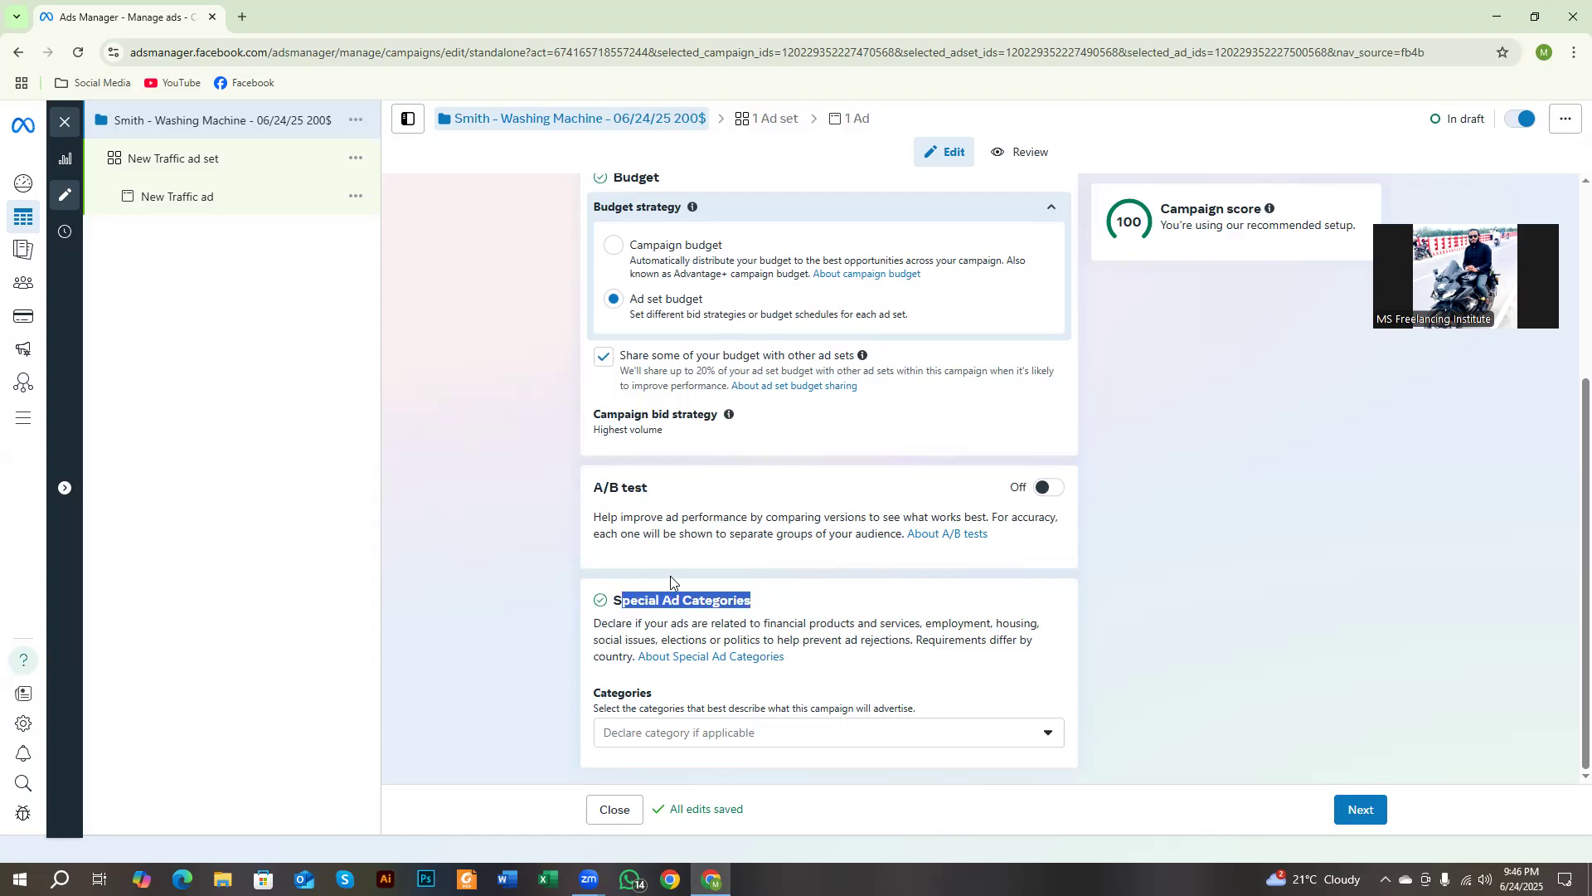
# Continue to the ad set level and replace the default ad set name with a copy of the campaign name.
pyautogui.click(1361, 810)
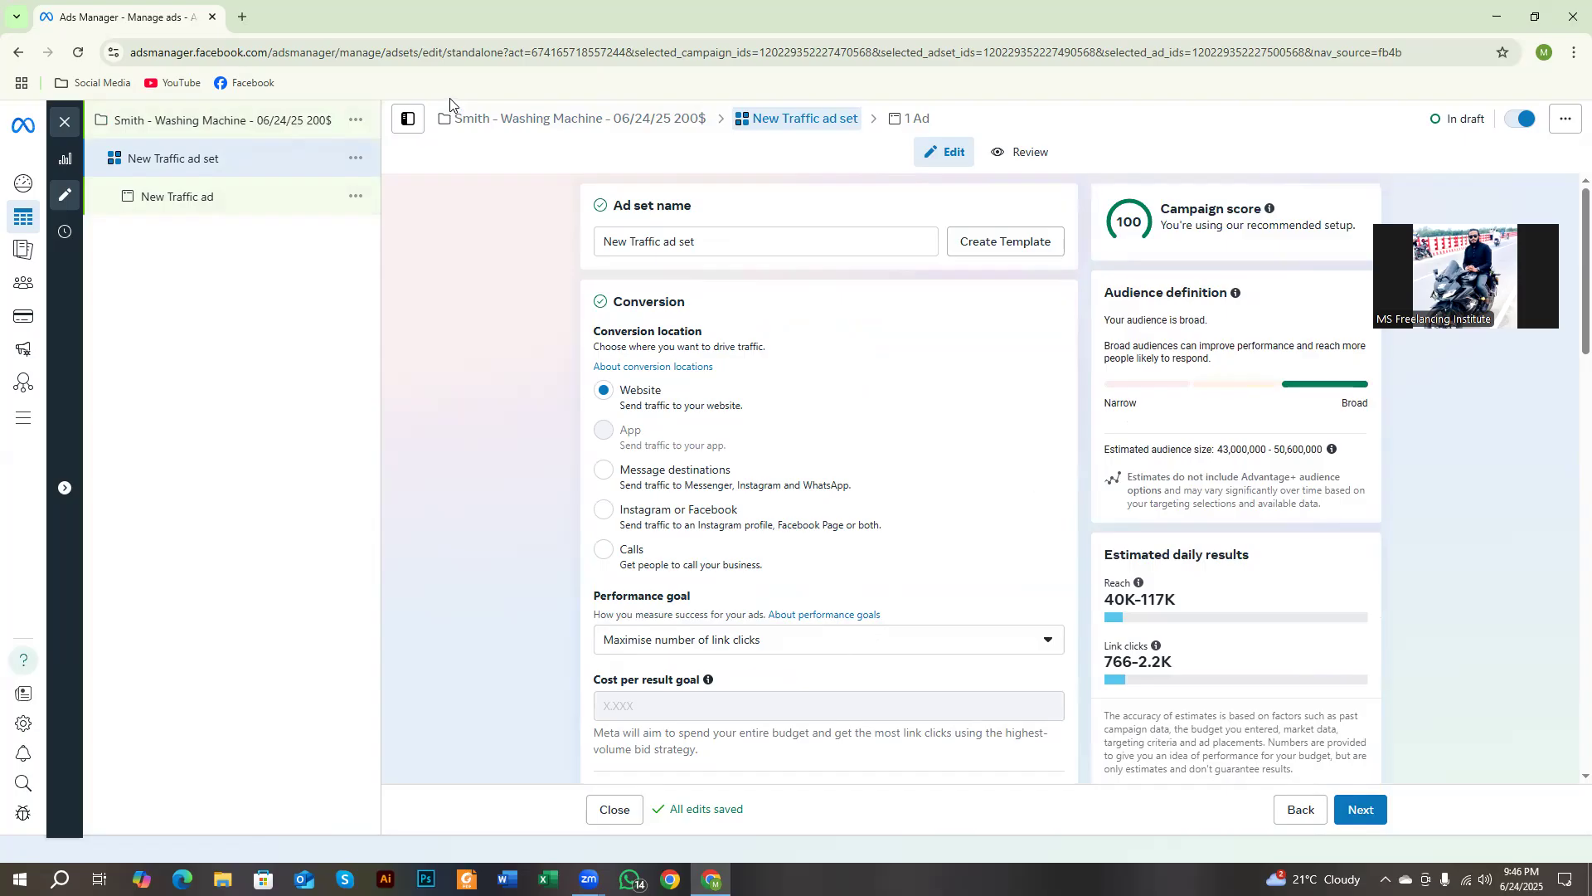
pyautogui.moveTo(454, 118); pyautogui.dragTo(717, 165)
pyautogui.hotkey('ctrl', 'c')
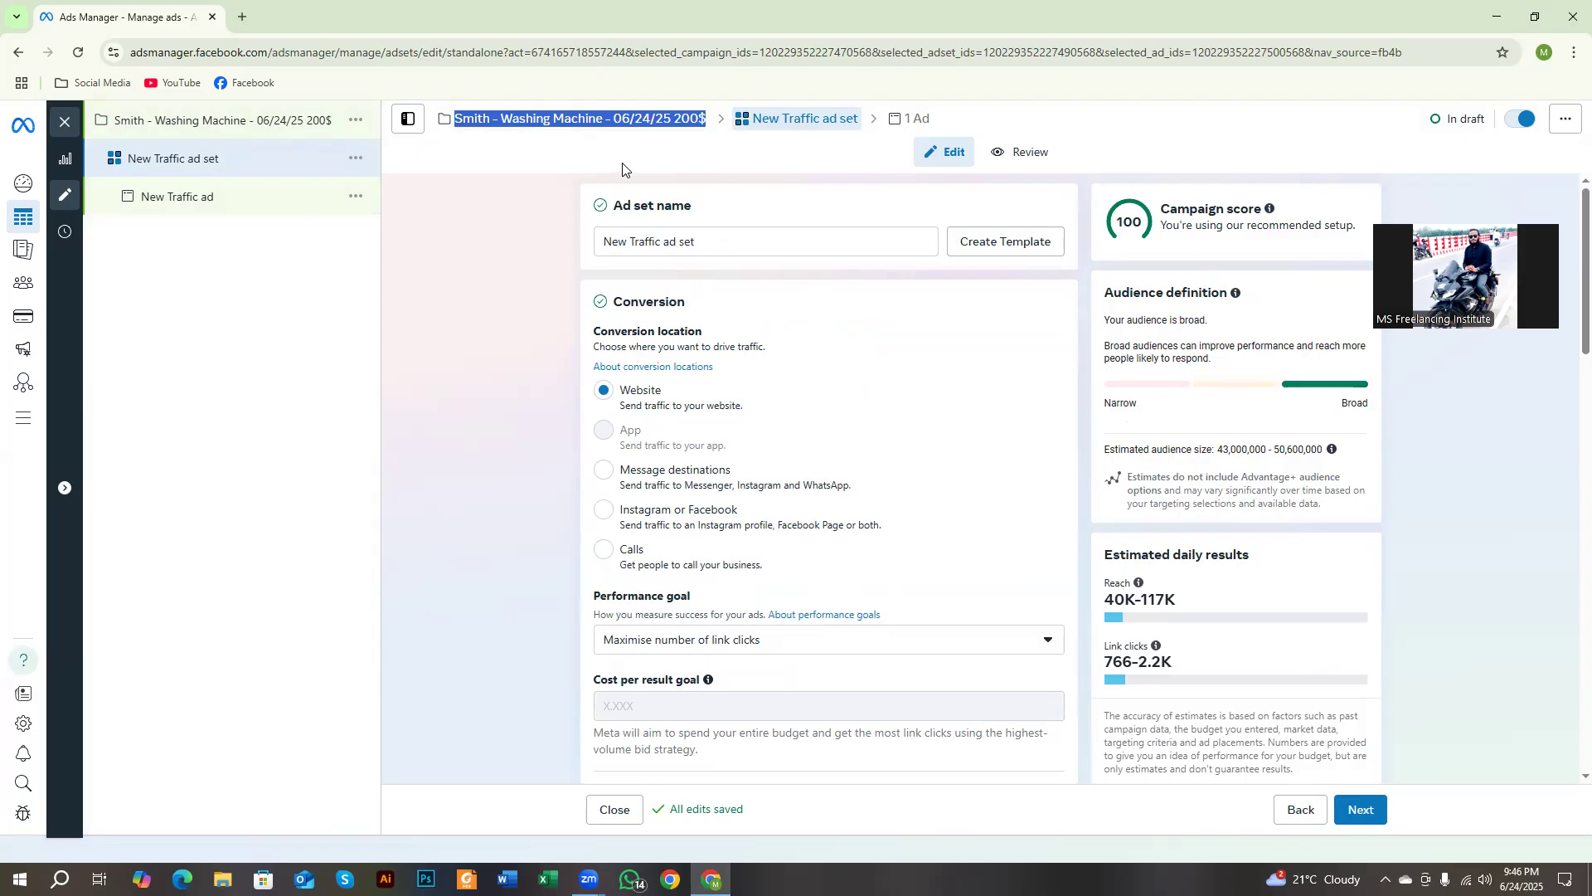
pyautogui.click(642, 241)
pyautogui.hotkey('ctrl', 'a')
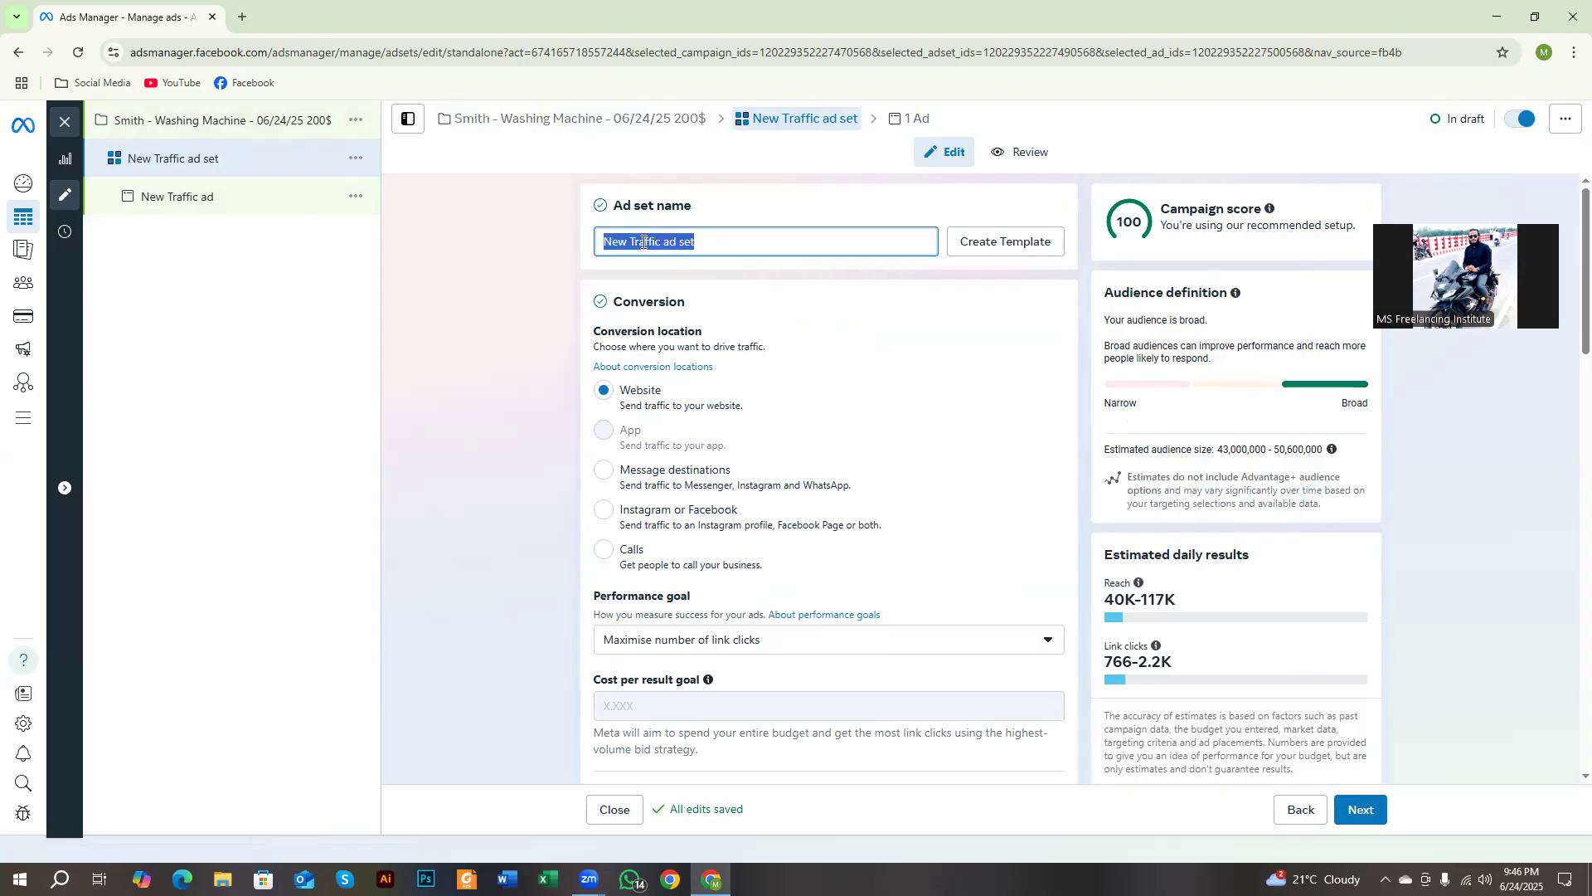
pyautogui.hotkey('ctrl', 'v')
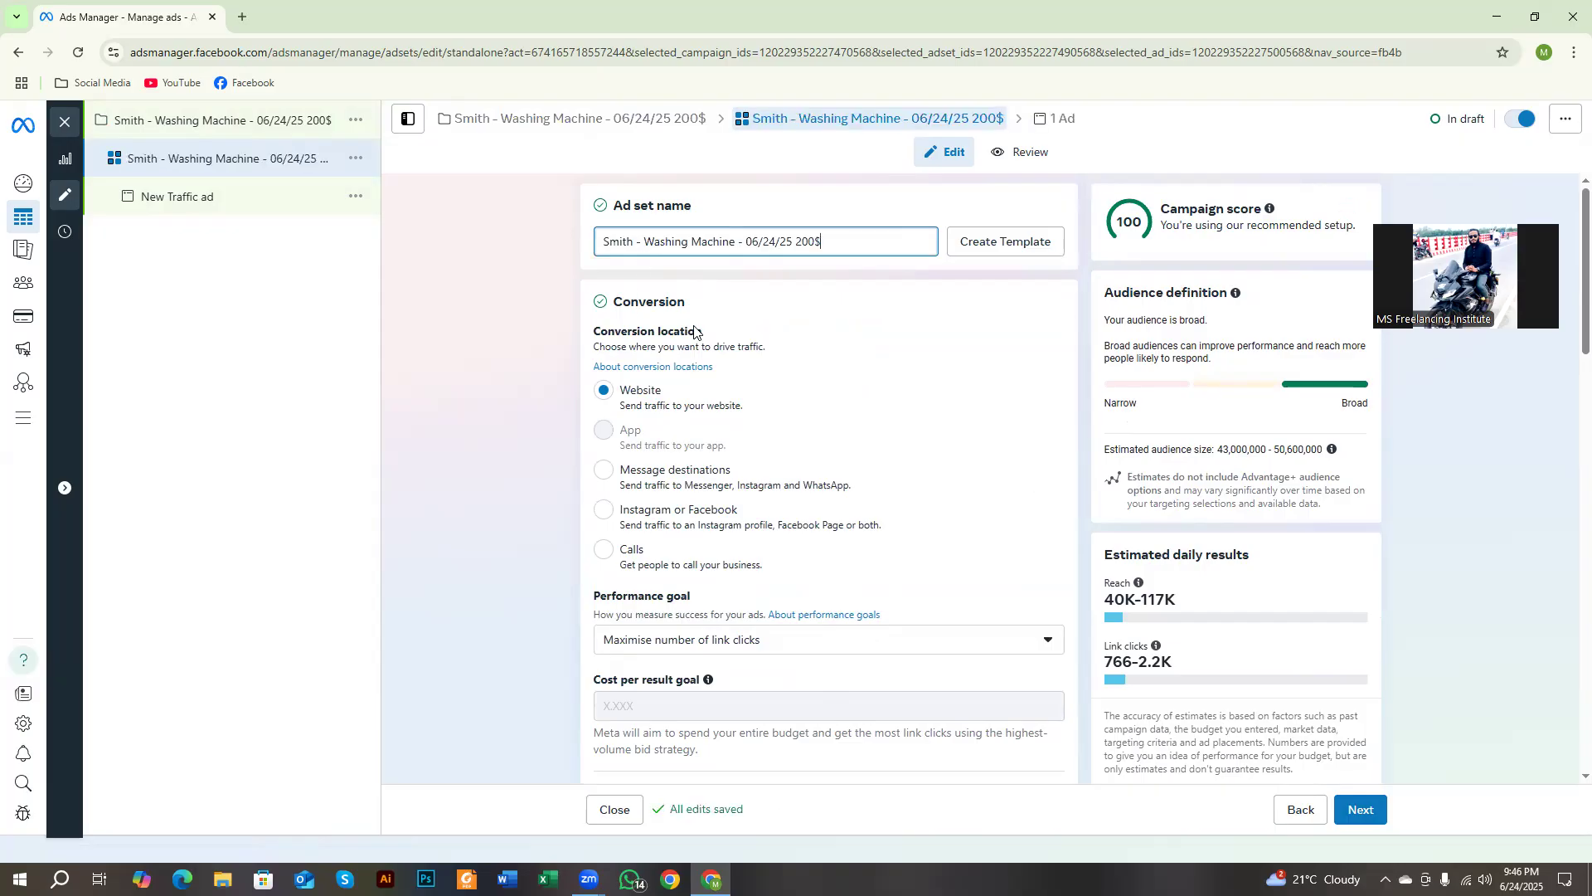
# Compare the Website and Message destinations conversion locations for the ad set, finishing on Message destinations.
pyautogui.moveTo(595, 333); pyautogui.dragTo(718, 337)
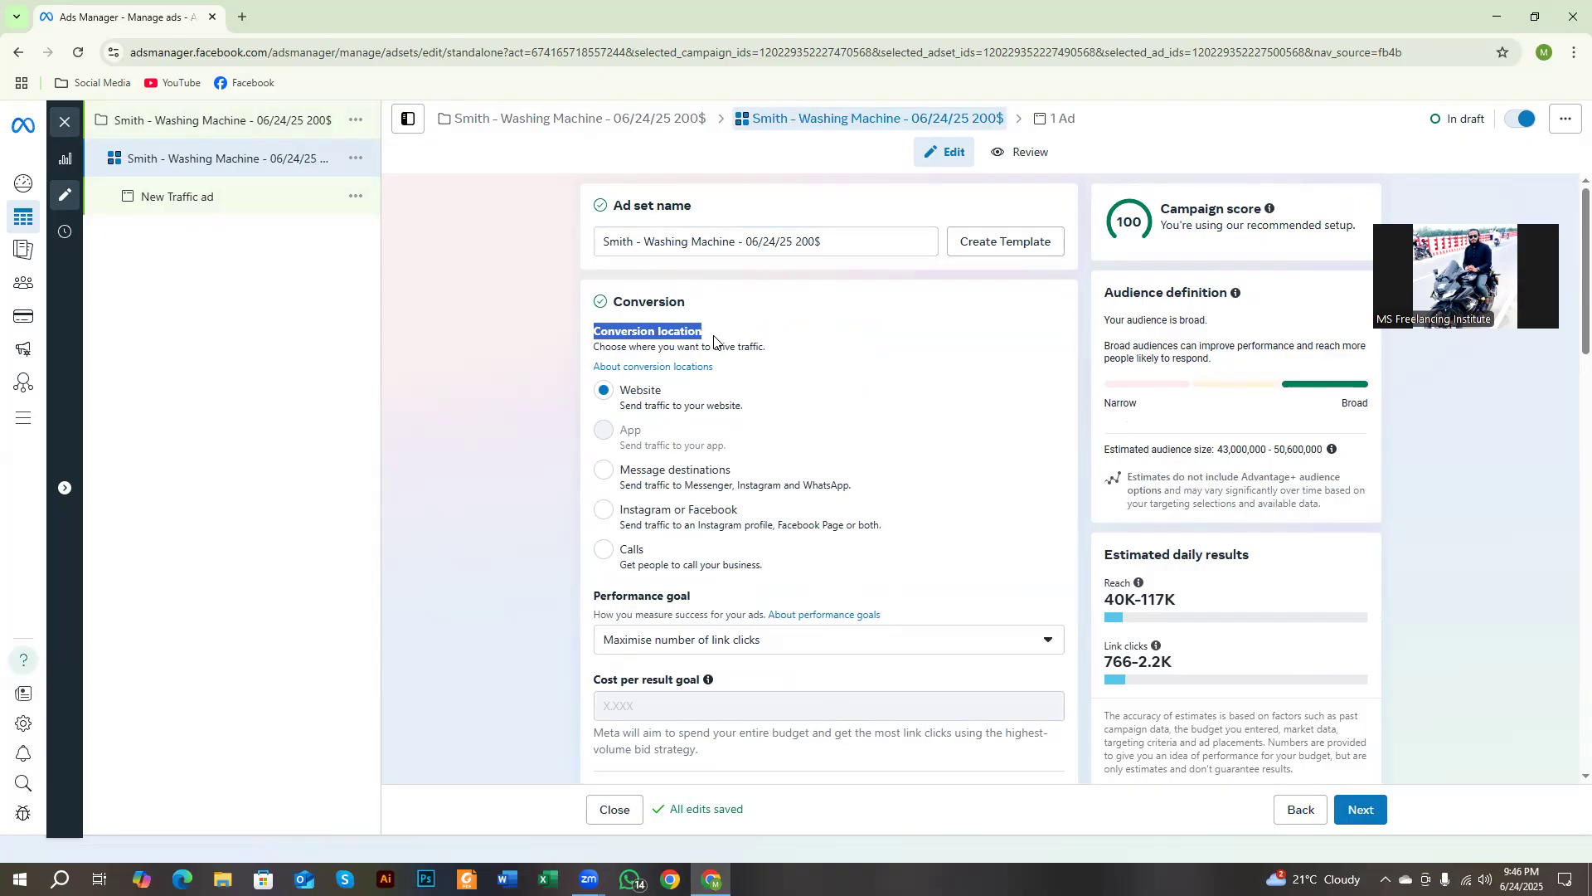
pyautogui.moveTo(594, 347); pyautogui.dragTo(774, 355)
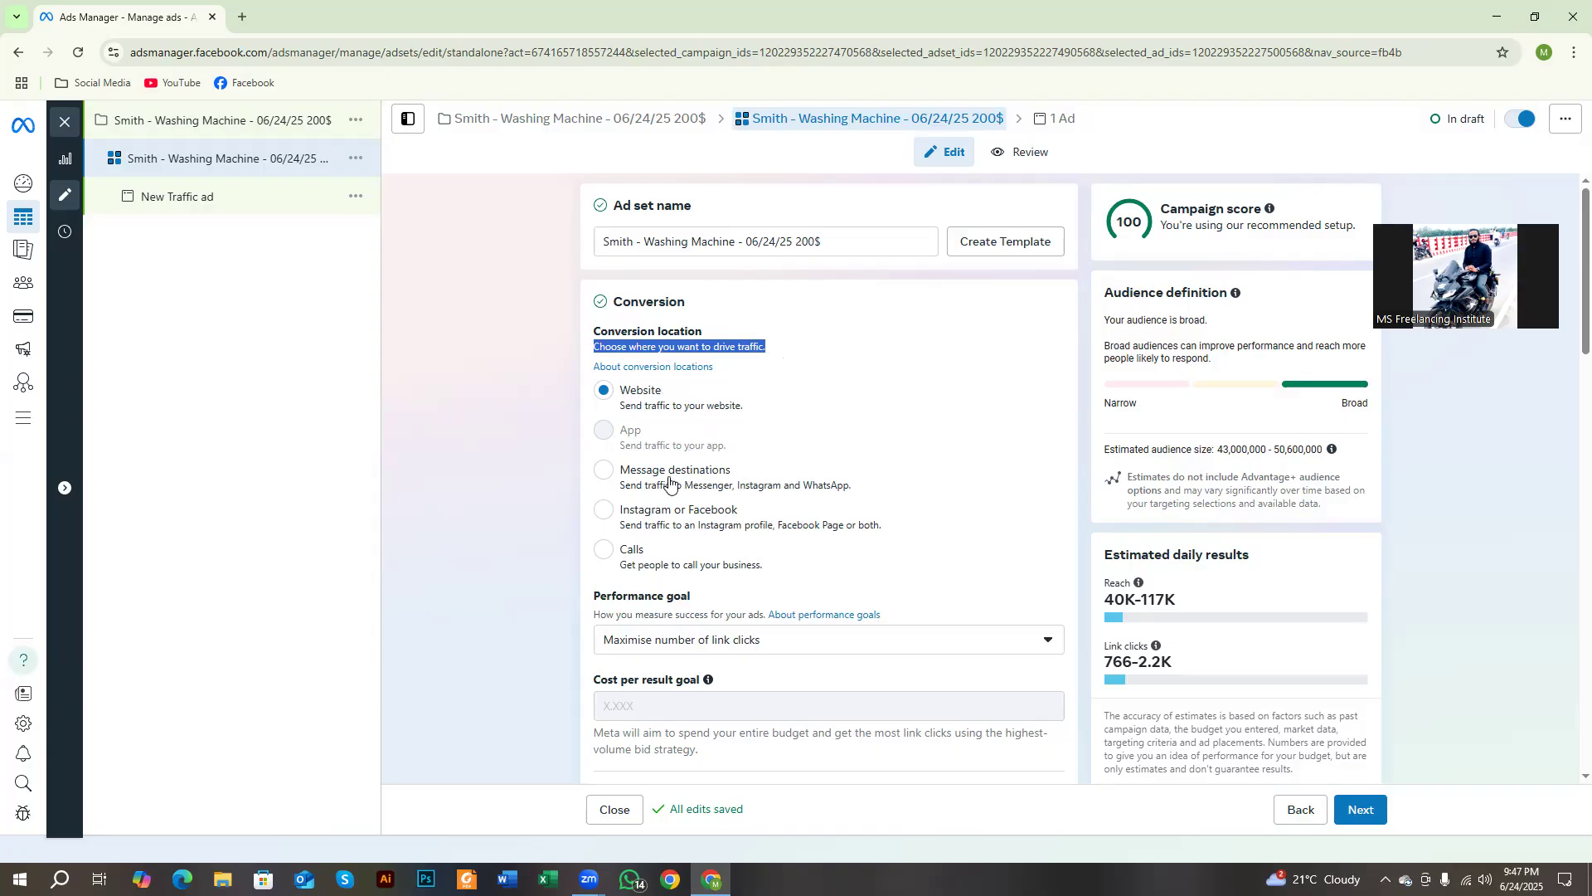
pyautogui.click(639, 476)
pyautogui.click(640, 476)
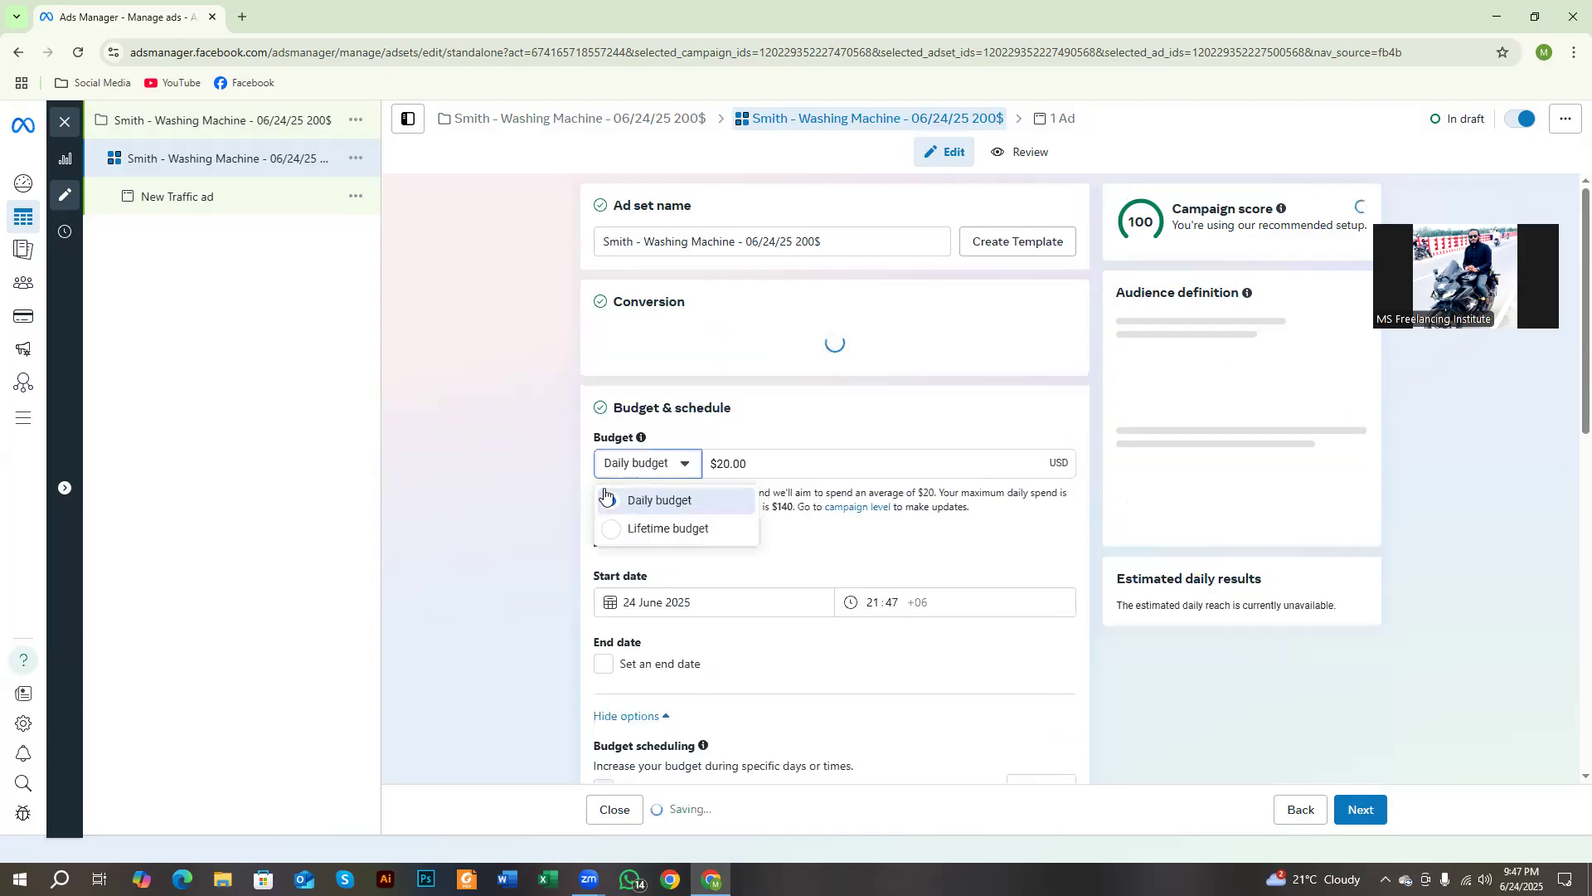
pyautogui.scroll(10, 535, 476)
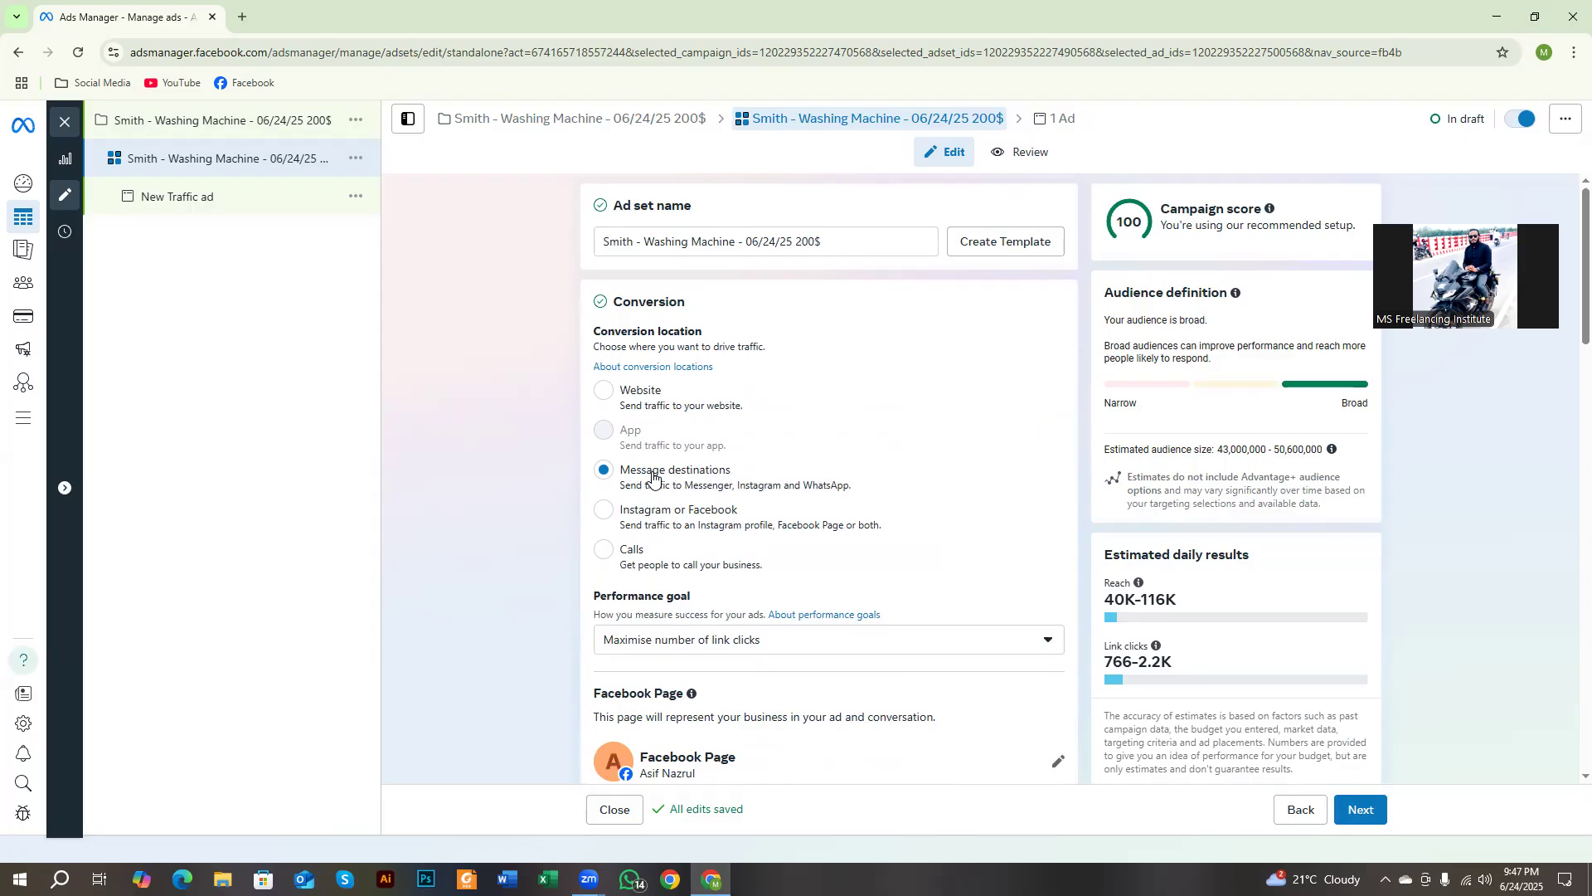
pyautogui.click(603, 389)
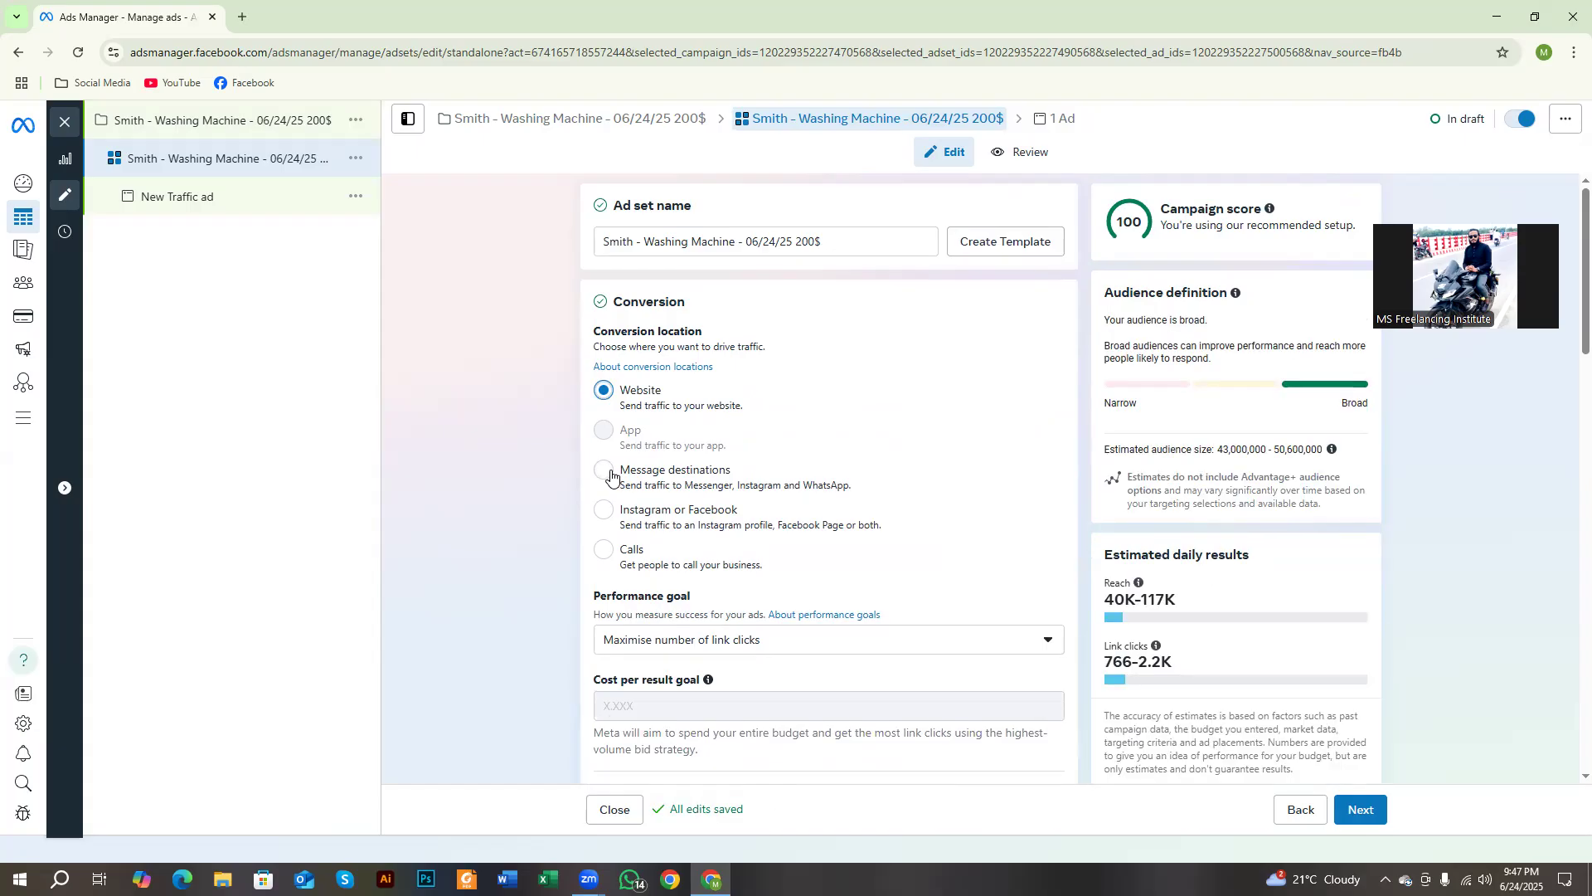
pyautogui.click(603, 472)
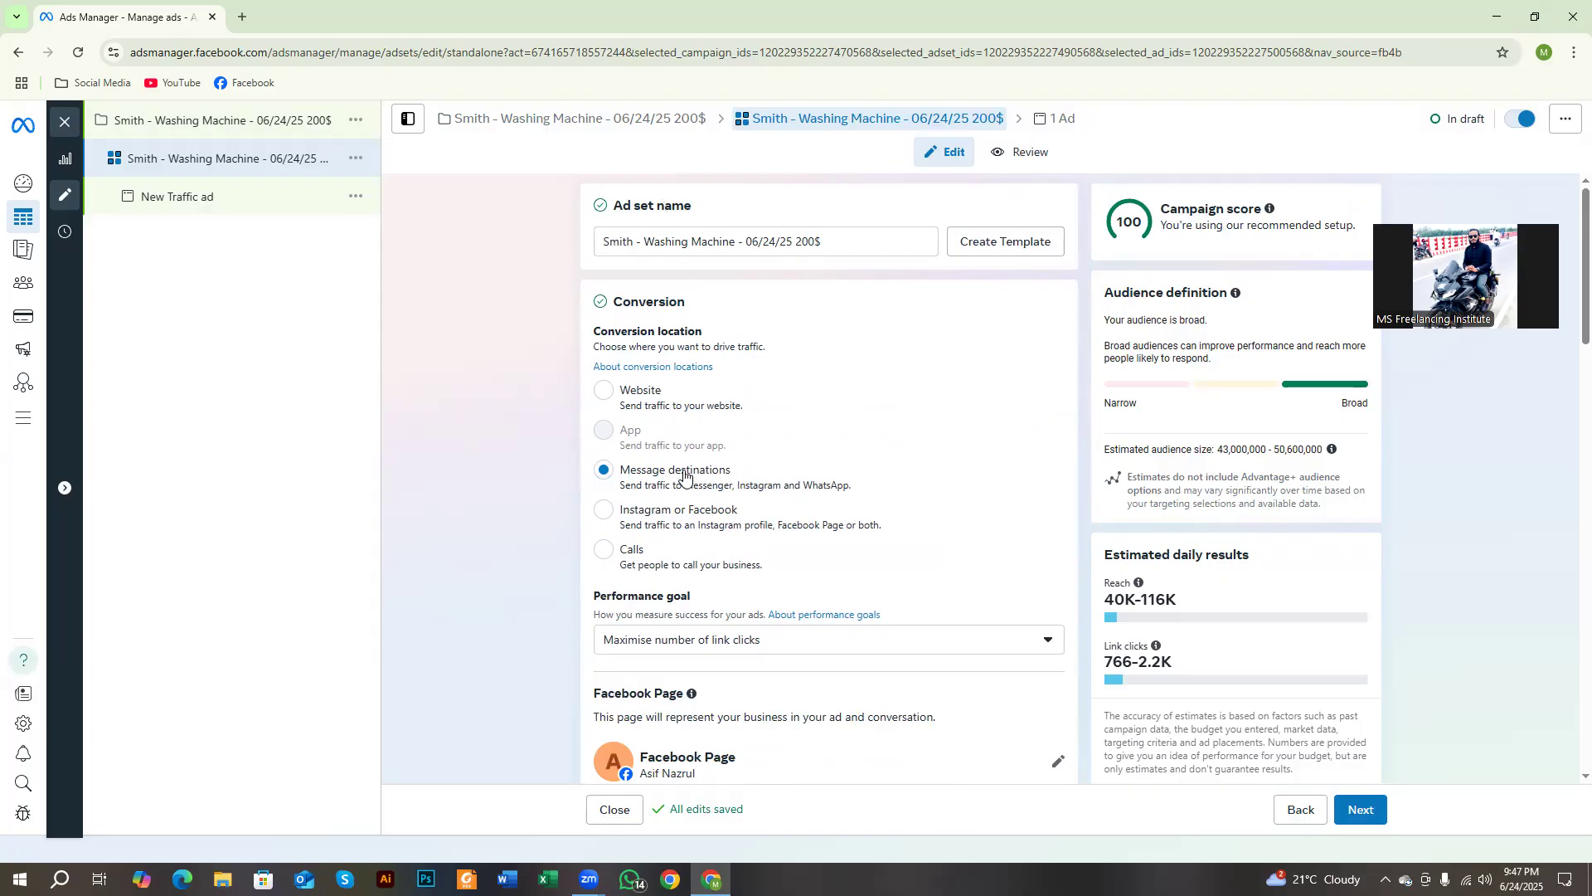
# Review the Conversion section, checking the conversion locations and the Performance goal setting.
pyautogui.scroll(-3, 684, 475)
pyautogui.moveTo(594, 347); pyautogui.dragTo(697, 350)
pyautogui.scroll(2, 681, 396)
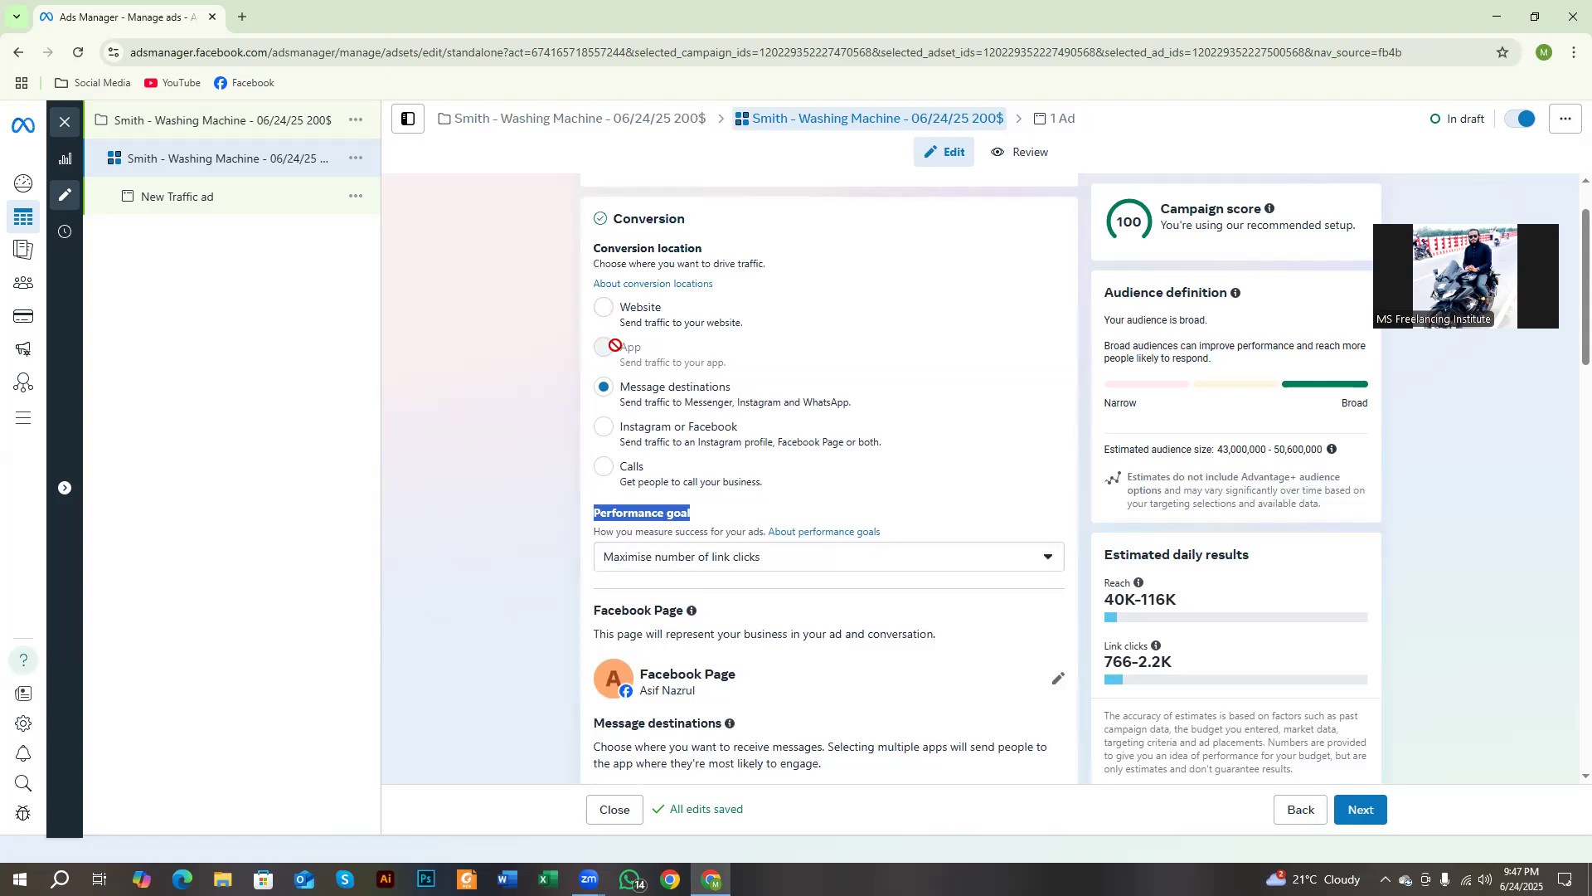
pyautogui.moveTo(615, 345)
pyautogui.scroll(1, 639, 419)
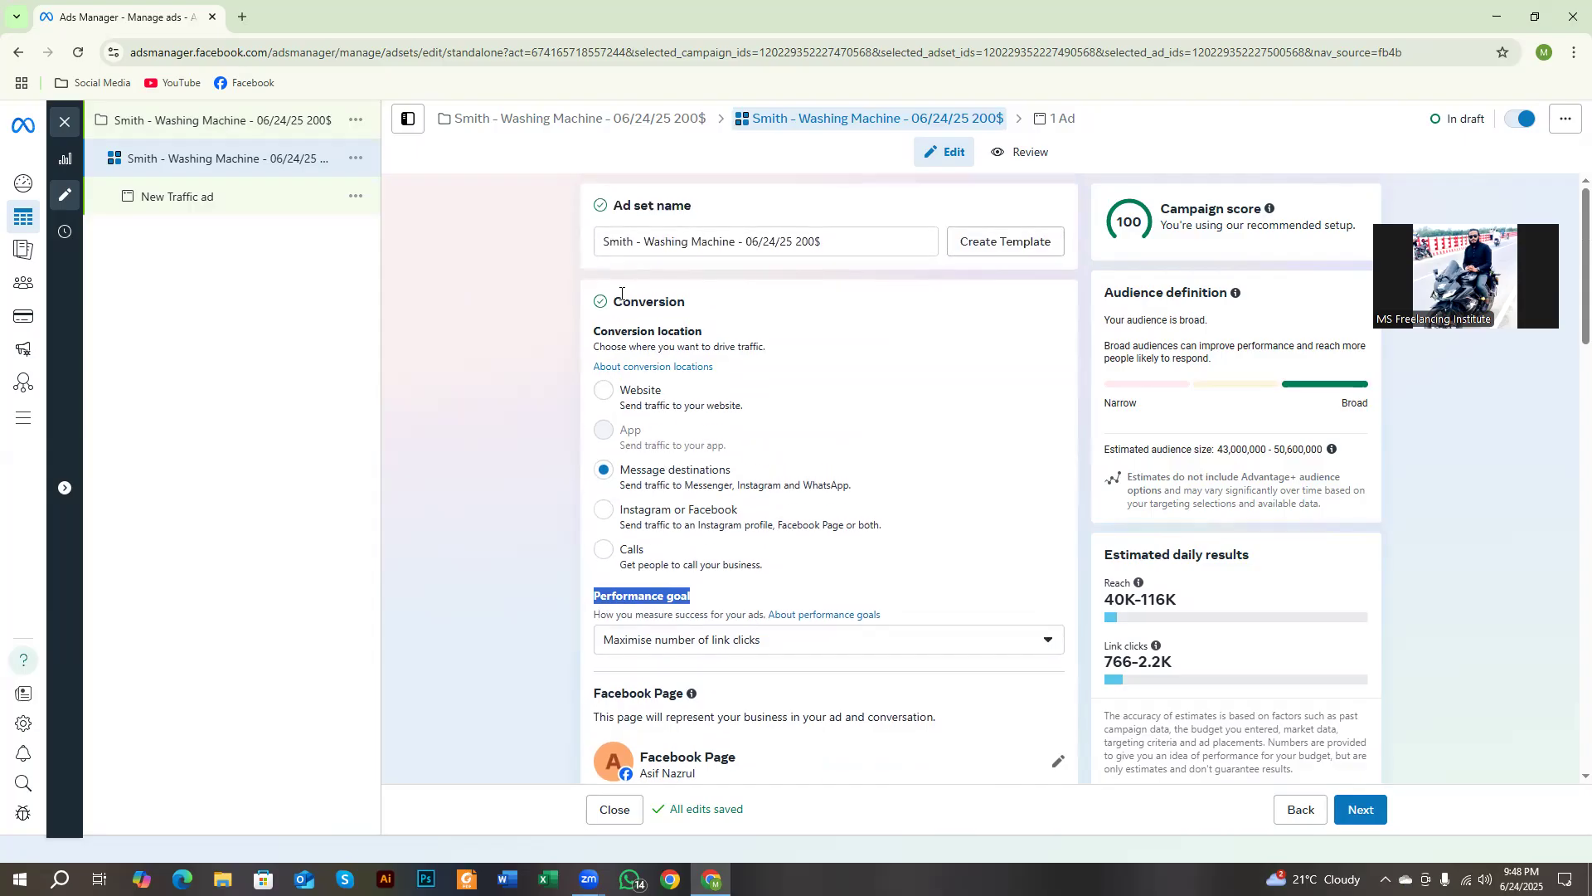
pyautogui.moveTo(624, 302); pyautogui.dragTo(695, 307)
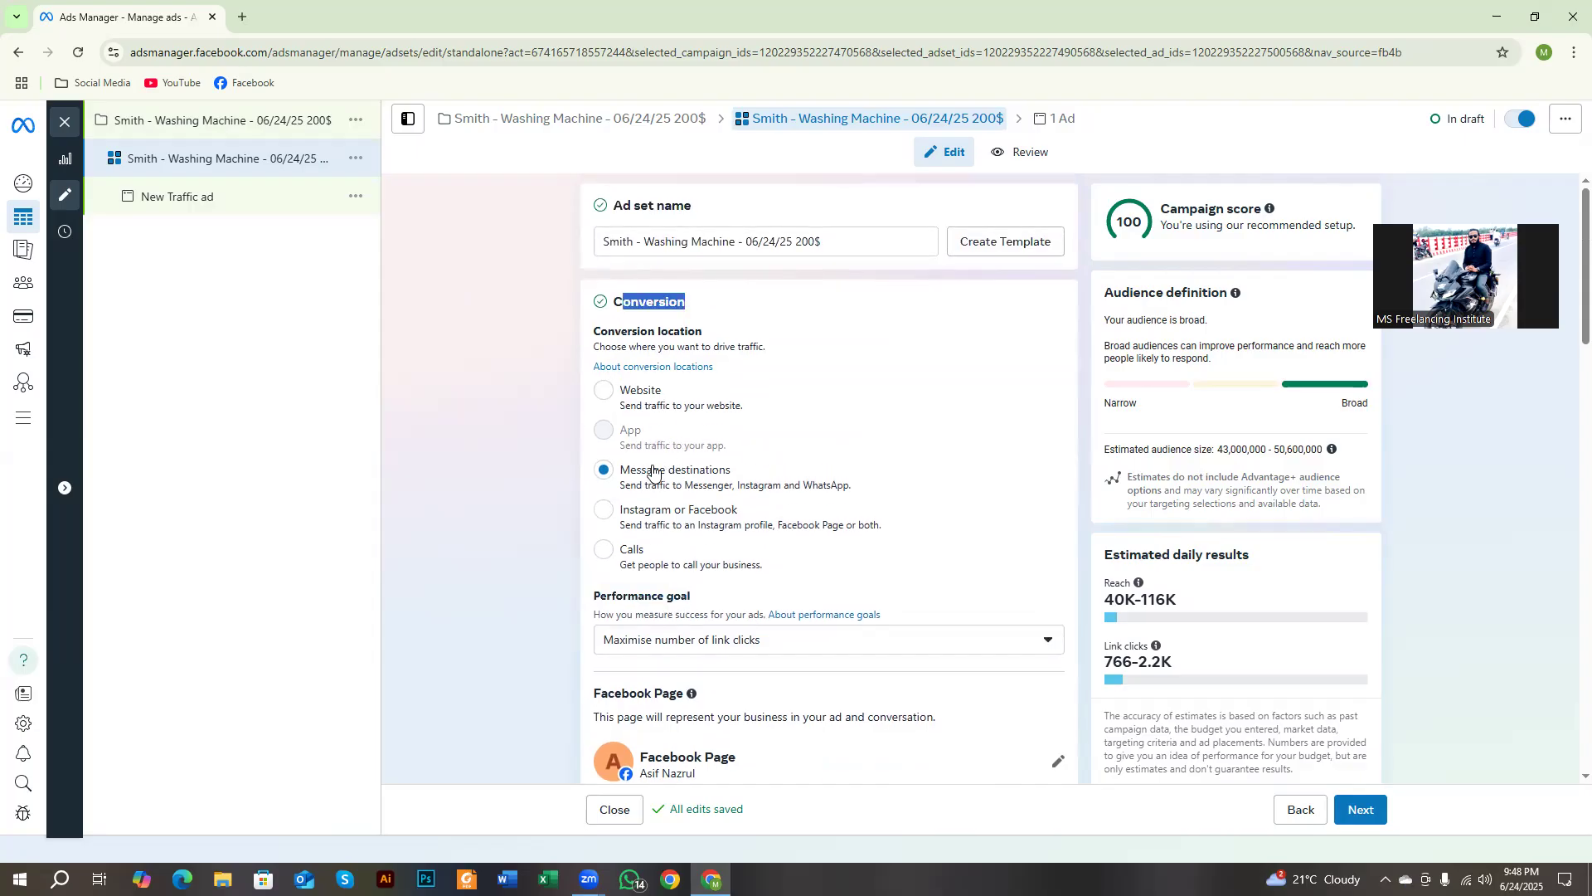
pyautogui.scroll(-1, 651, 498)
pyautogui.moveTo(590, 517); pyautogui.dragTo(700, 519)
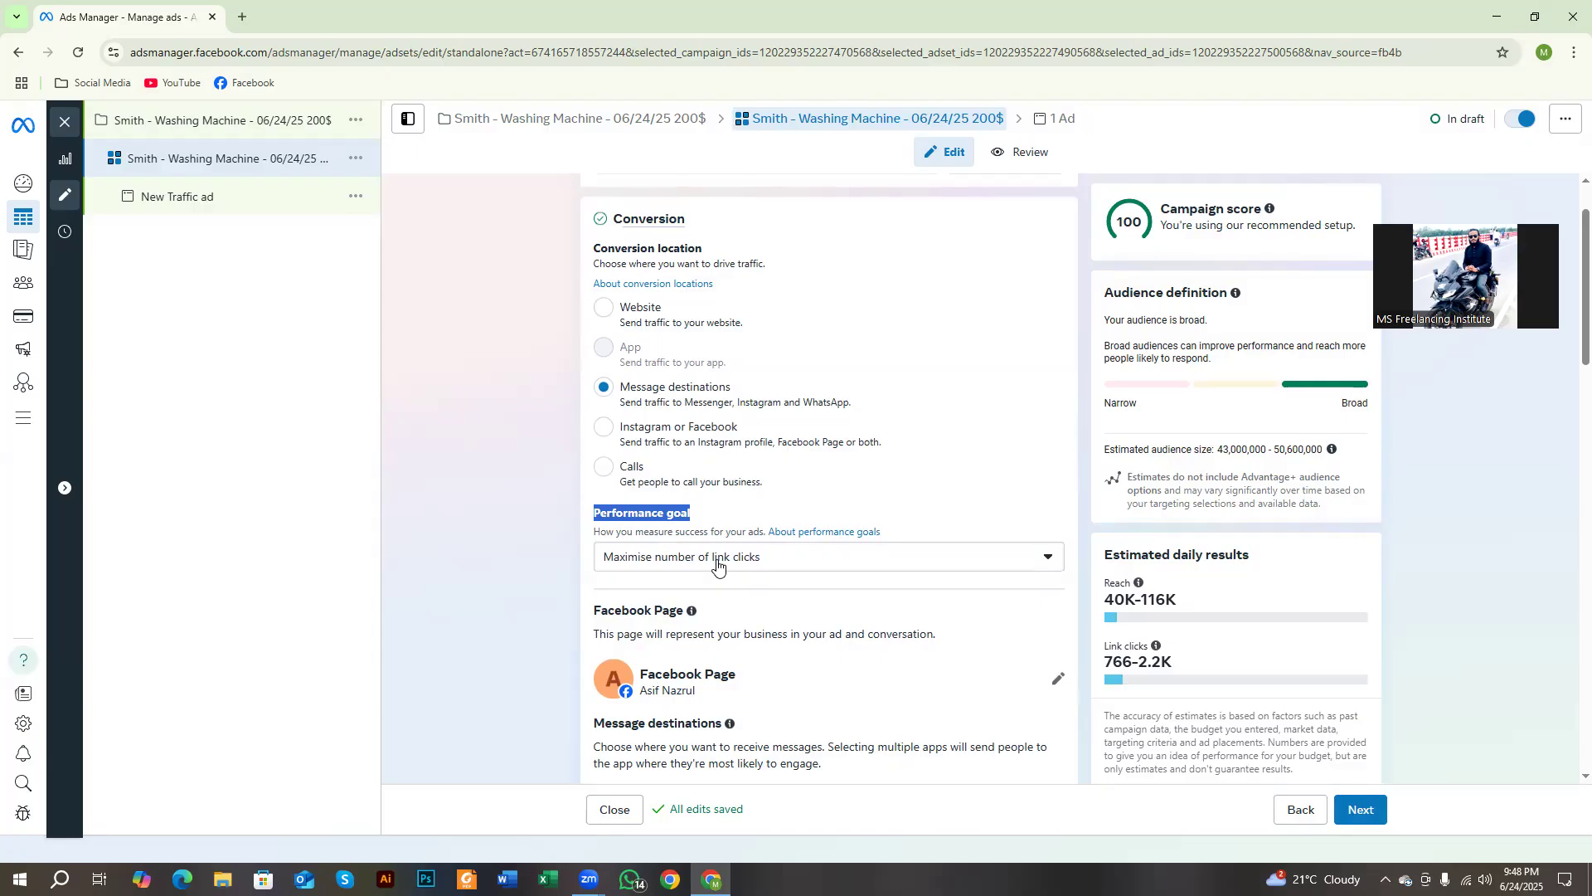
pyautogui.click(668, 520)
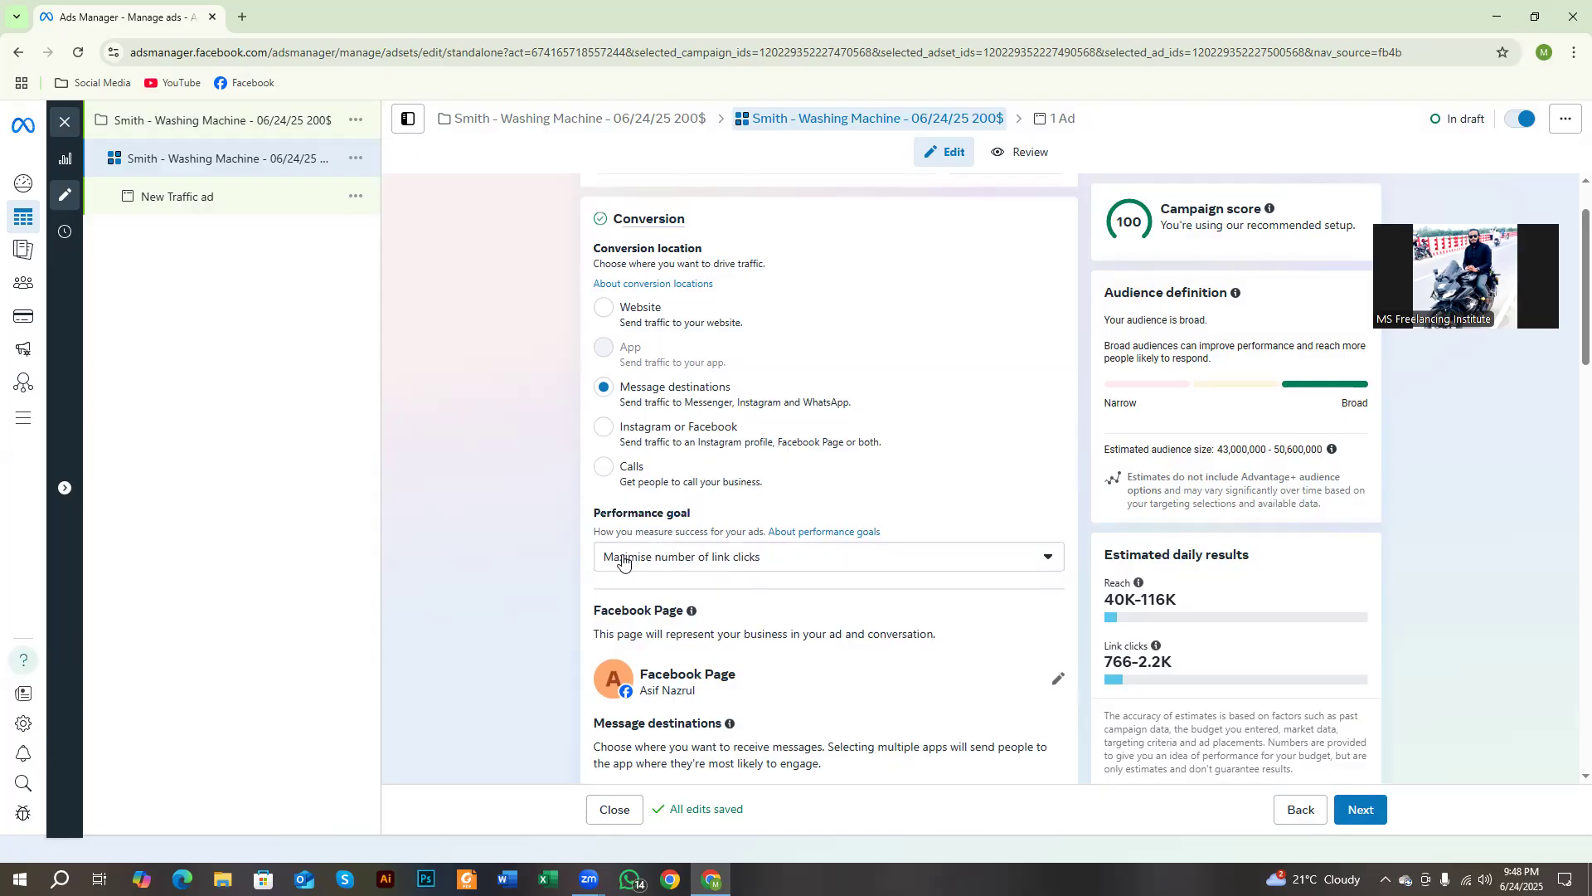
# Set the ad set's performance goal to "Maximise number of conversations".
pyautogui.click(621, 562)
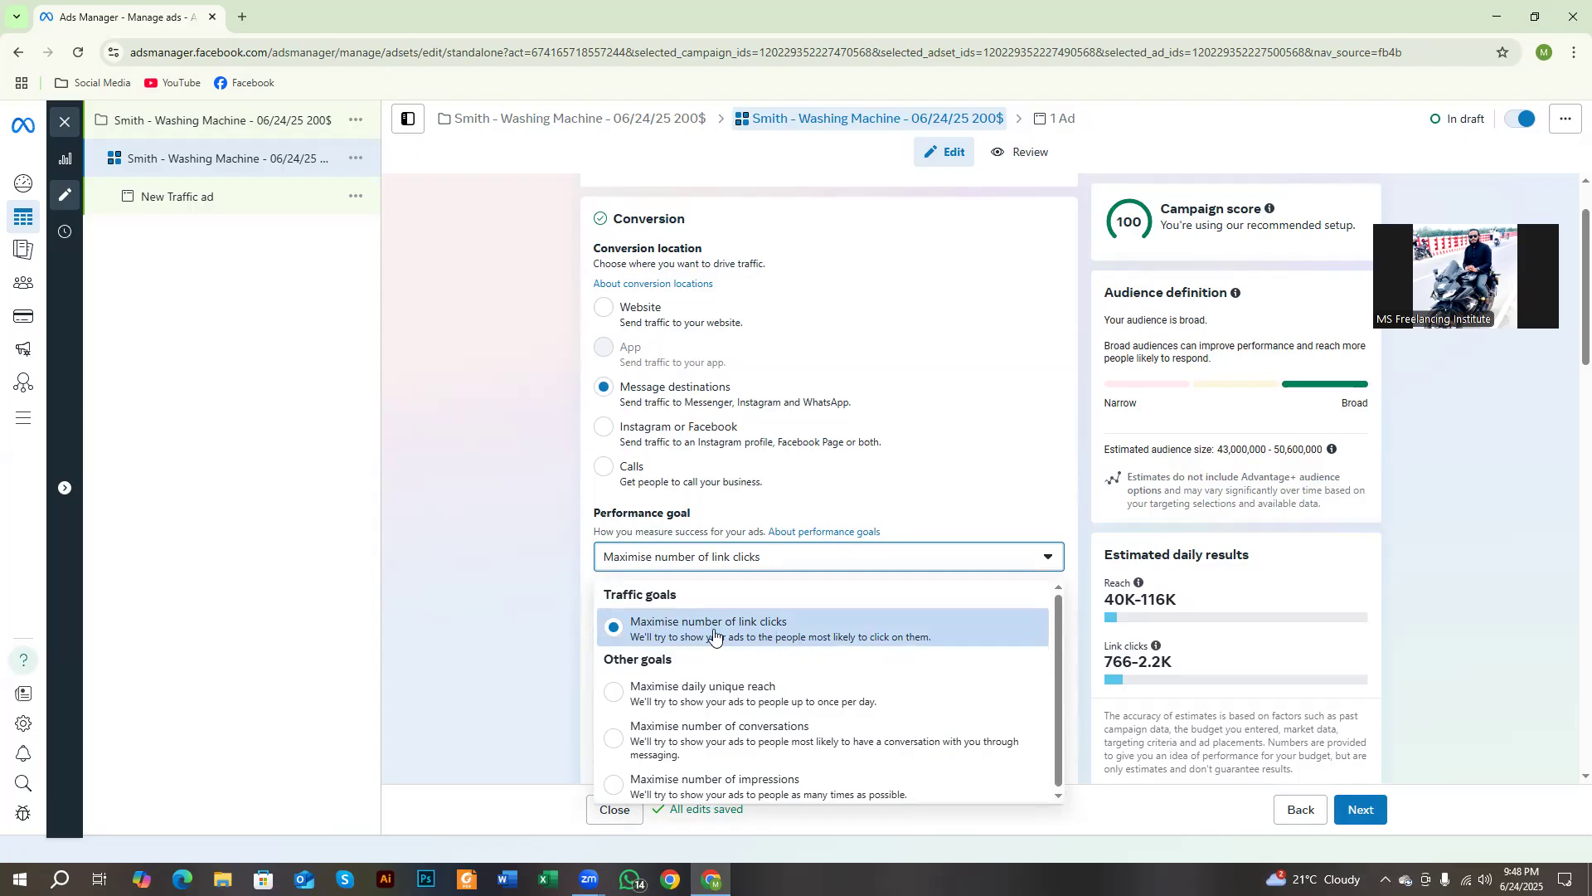
pyautogui.scroll(-1, 671, 627)
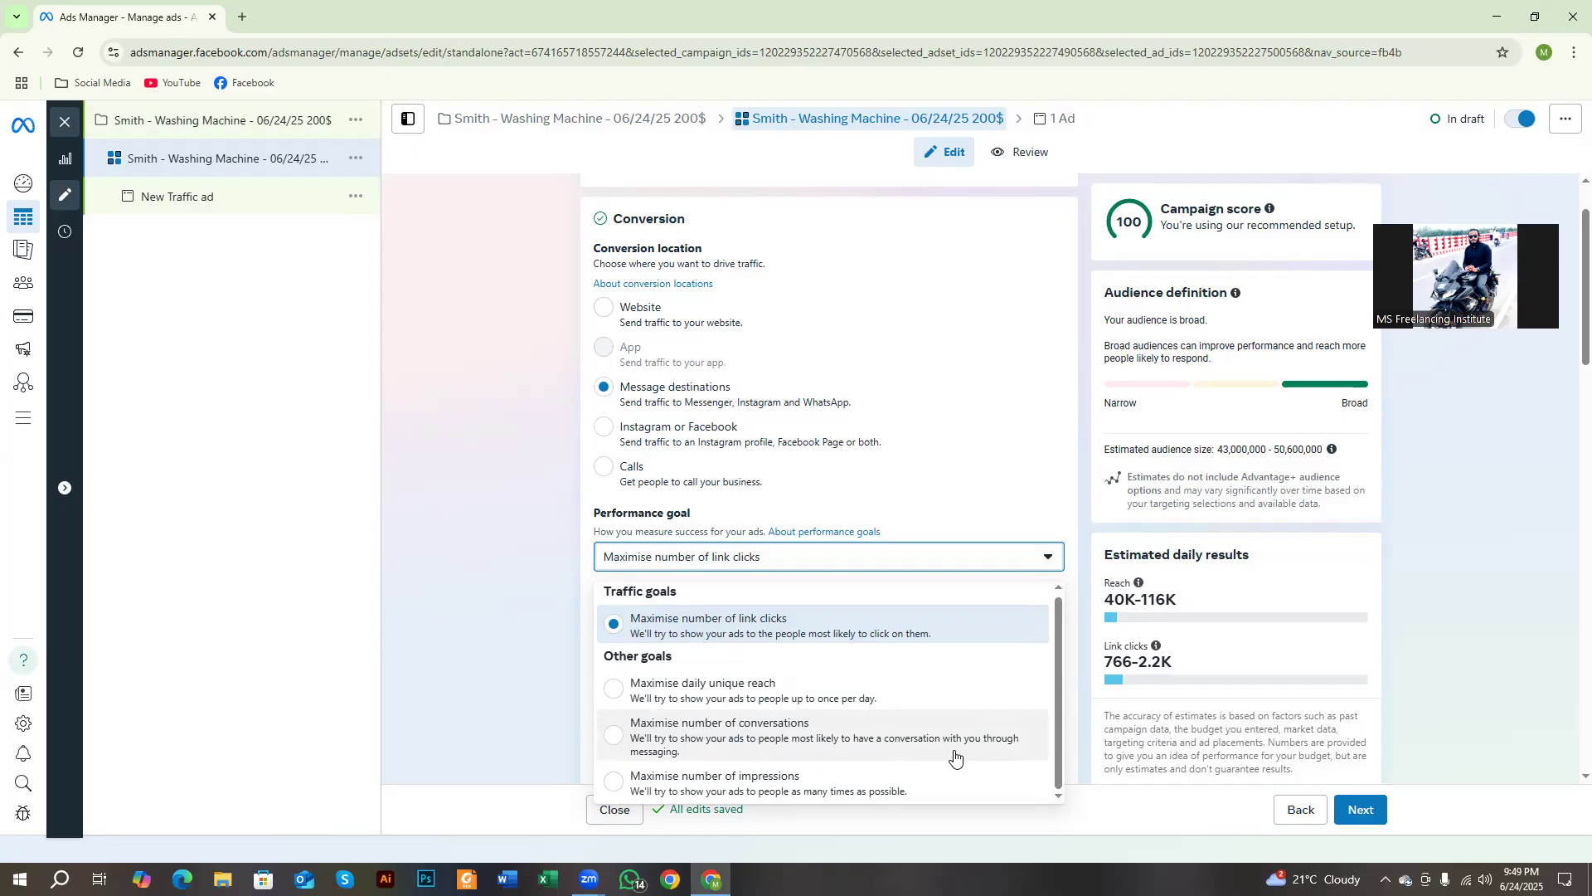
pyautogui.click(615, 738)
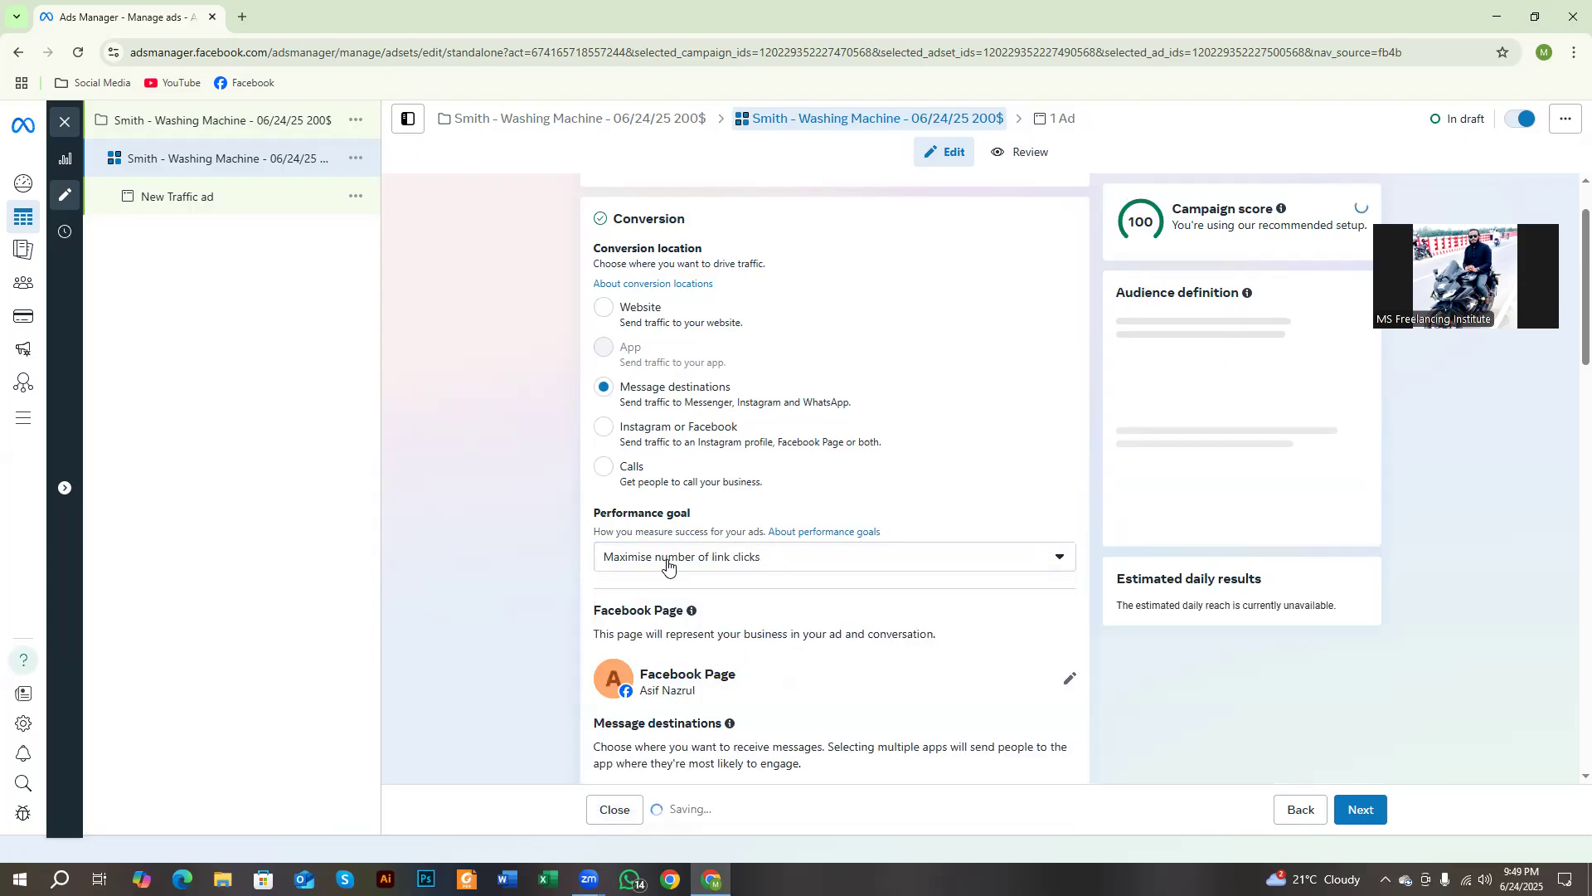
pyautogui.click(669, 562)
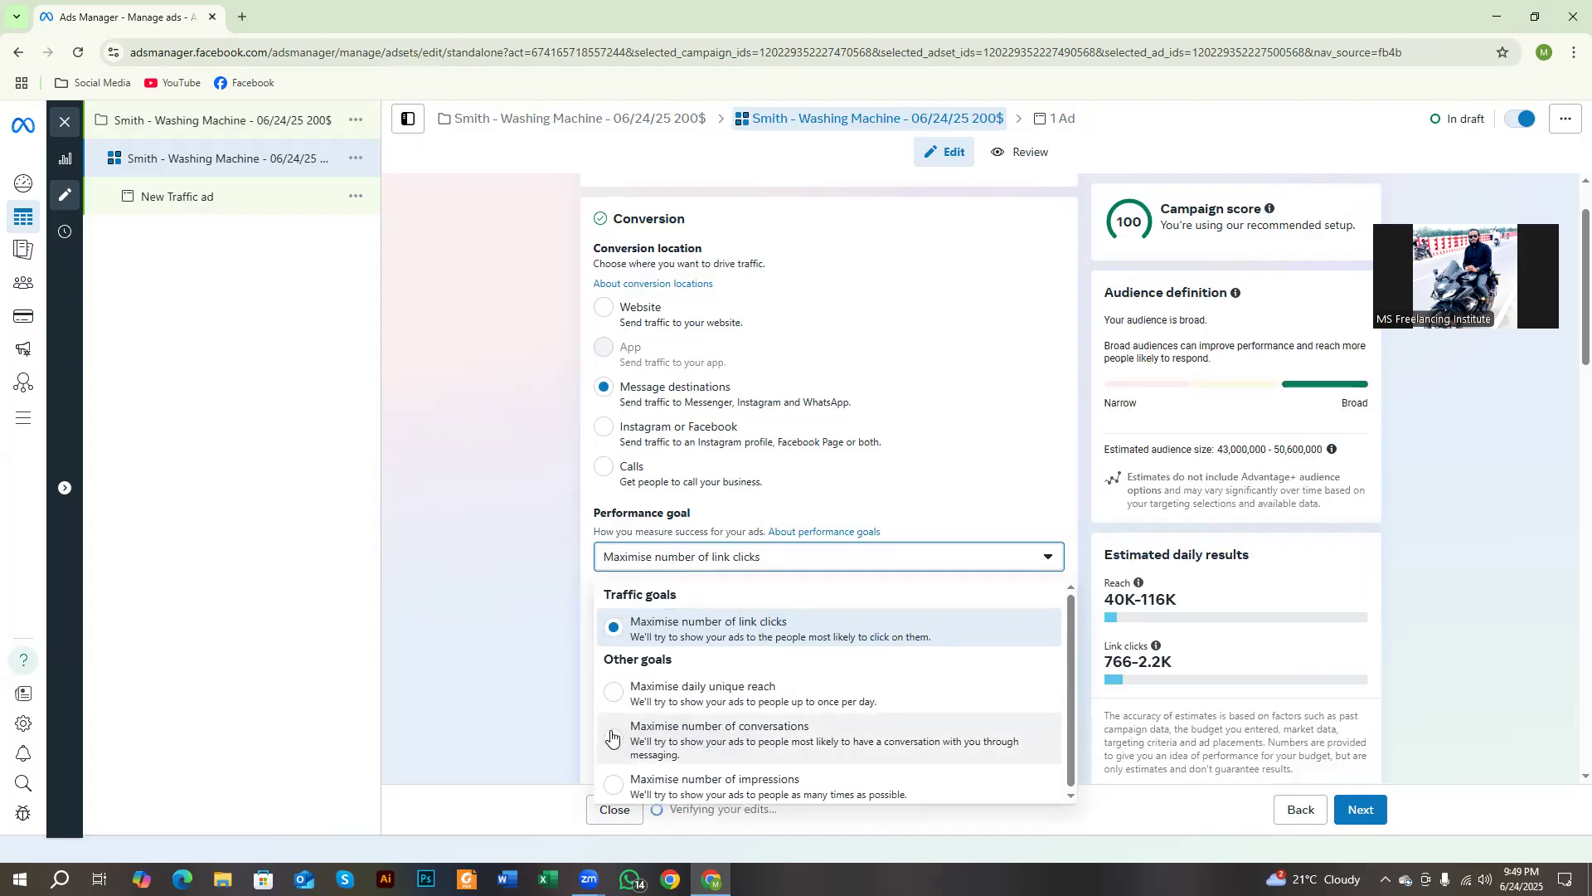
pyautogui.click(612, 740)
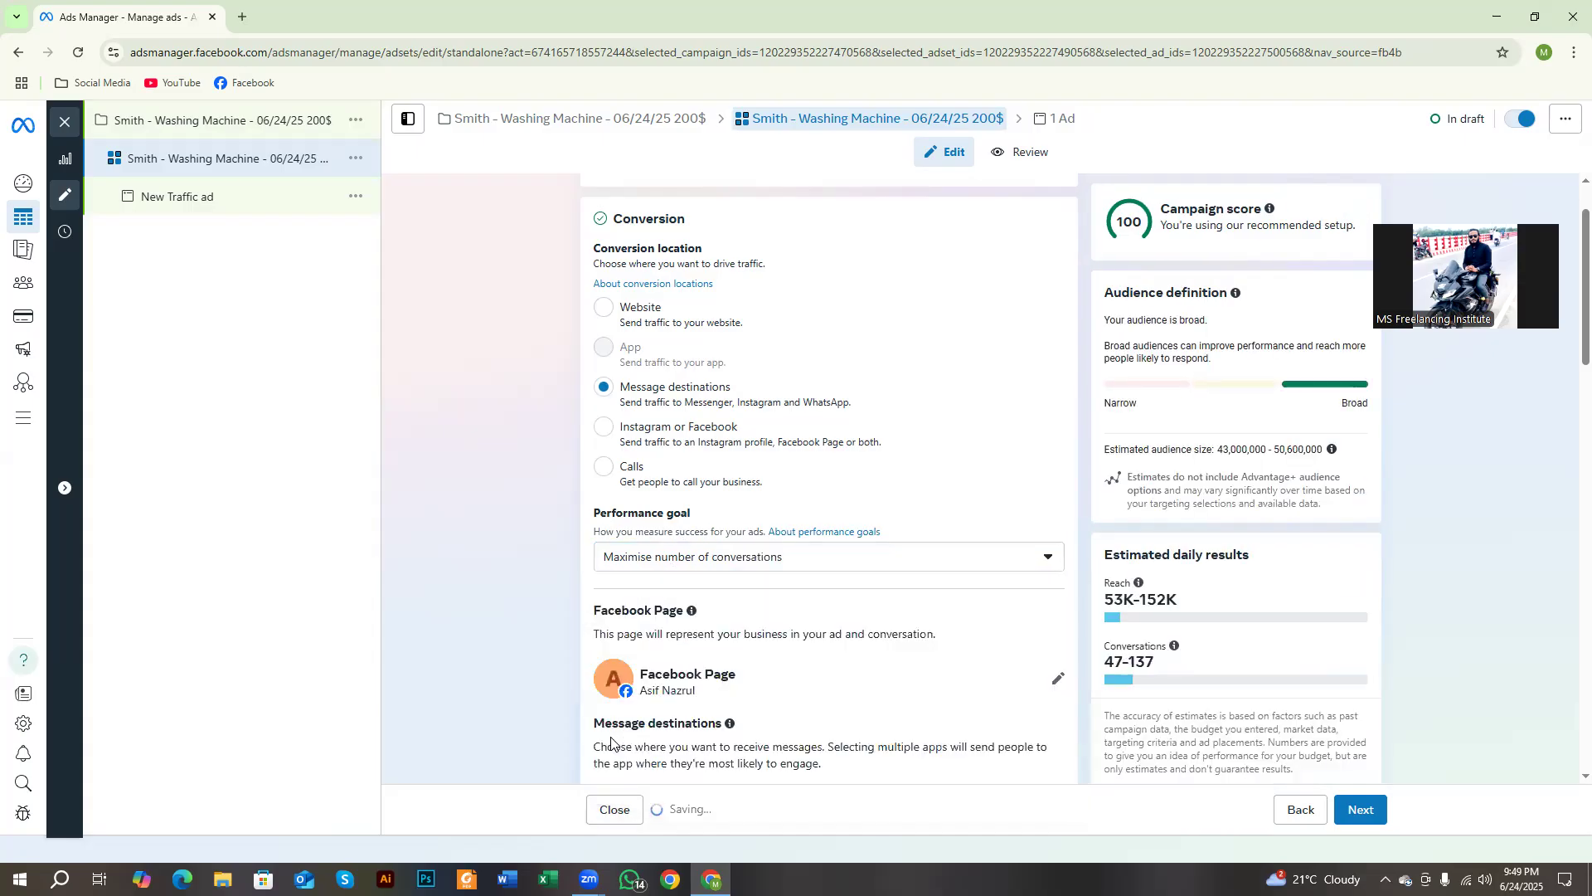
# Expand the performance goal options and capture the full screen for annotation with the rectangle tool.
pyautogui.click(706, 563)
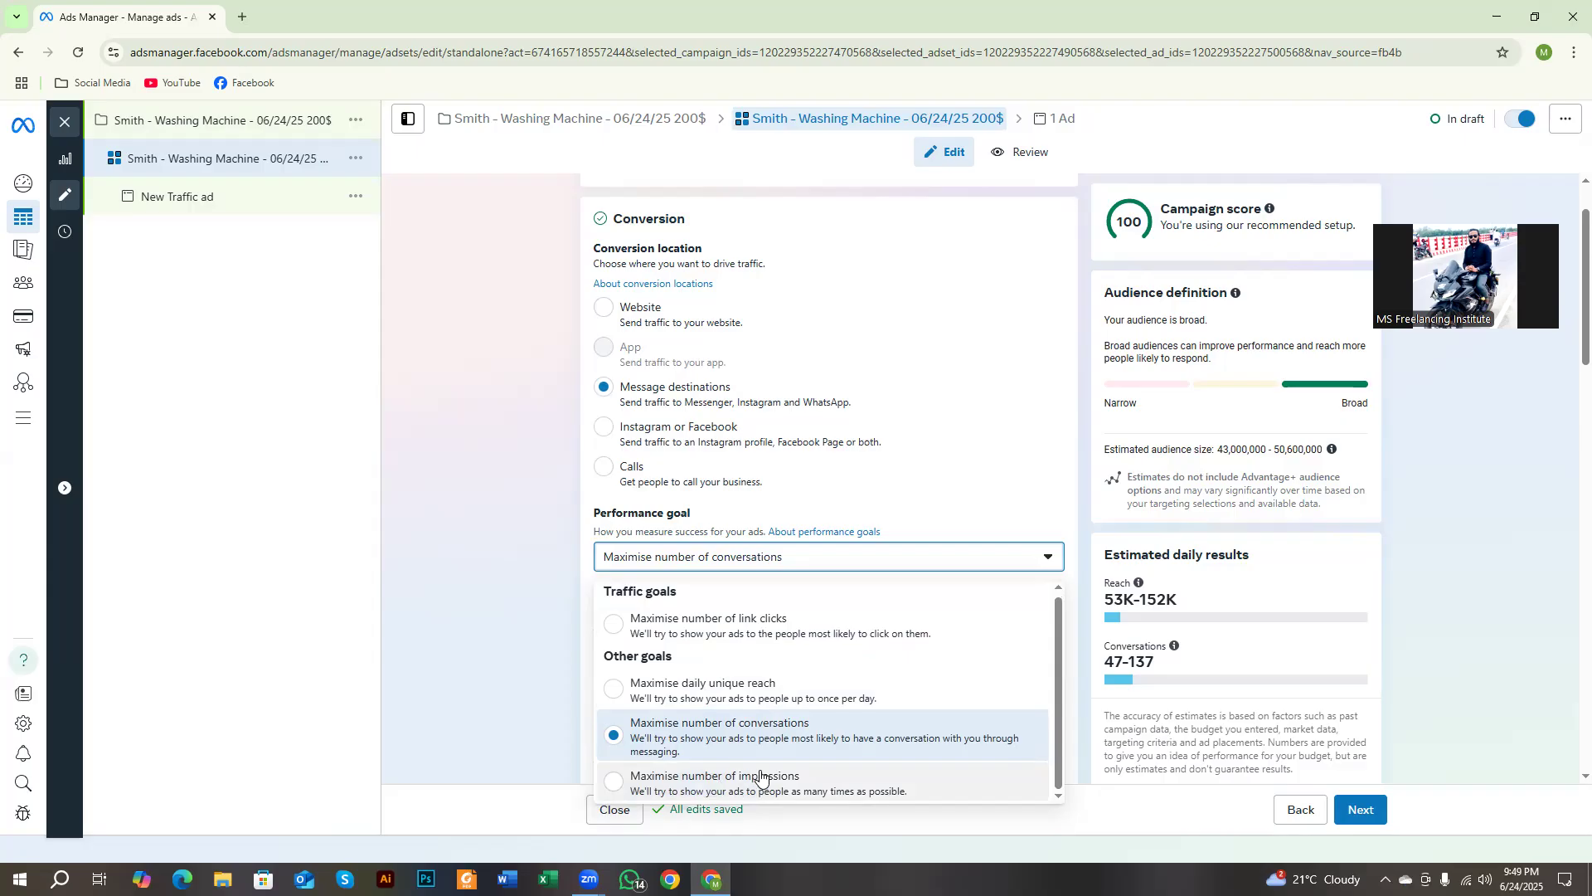
pyautogui.scroll(-2, 478, 720)
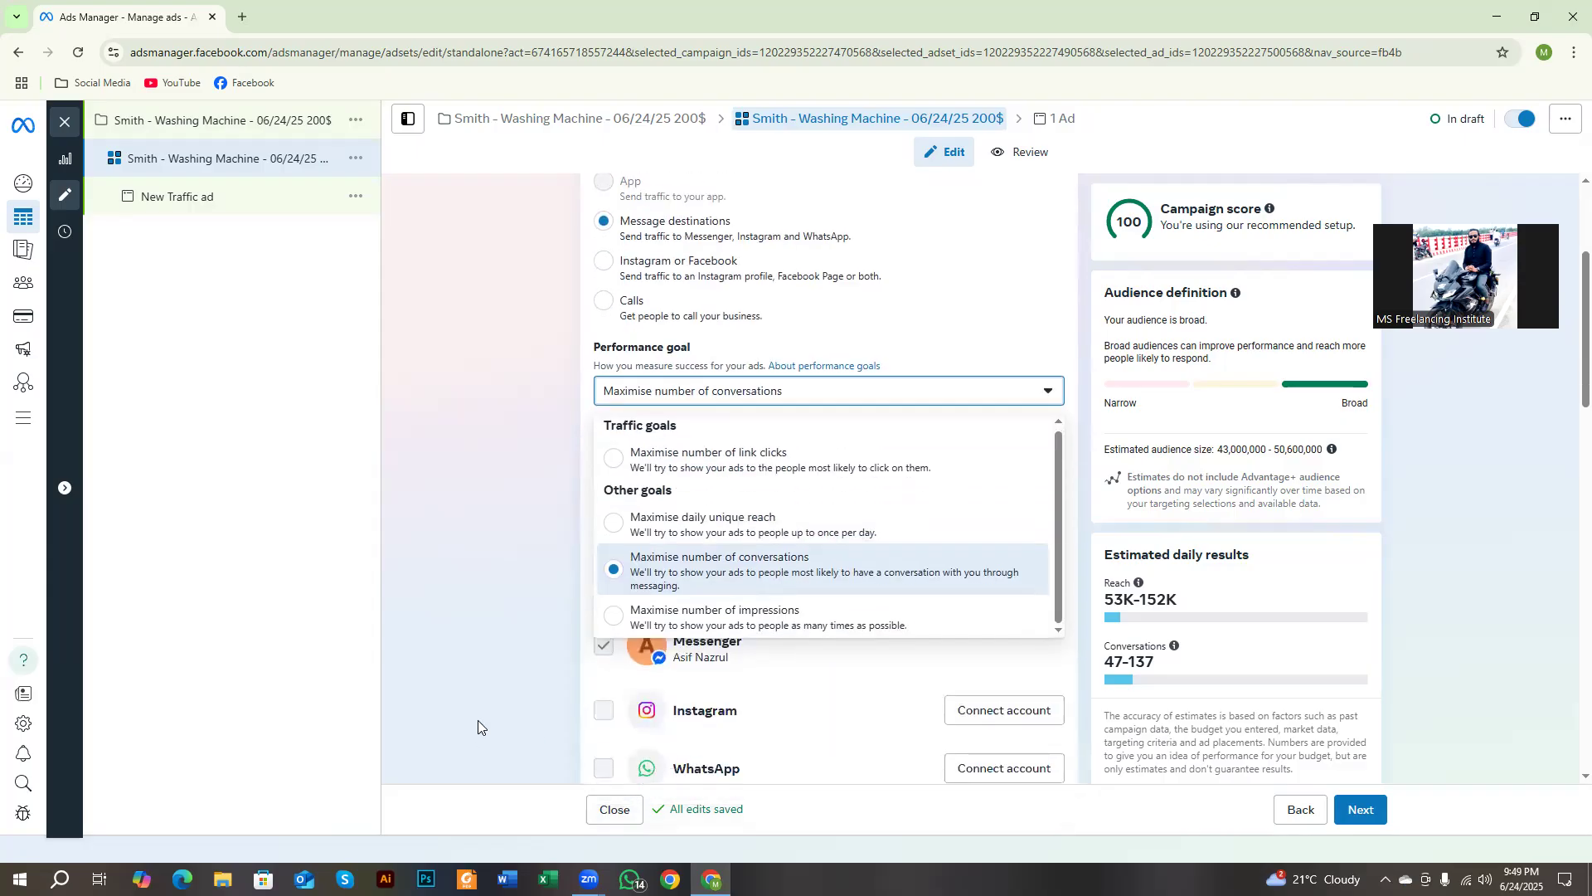
pyautogui.scroll(-1, 546, 614)
pyautogui.press('Print')
pyautogui.moveTo(0, 1); pyautogui.dragTo(1591, 895)
pyautogui.click(1402, 797)
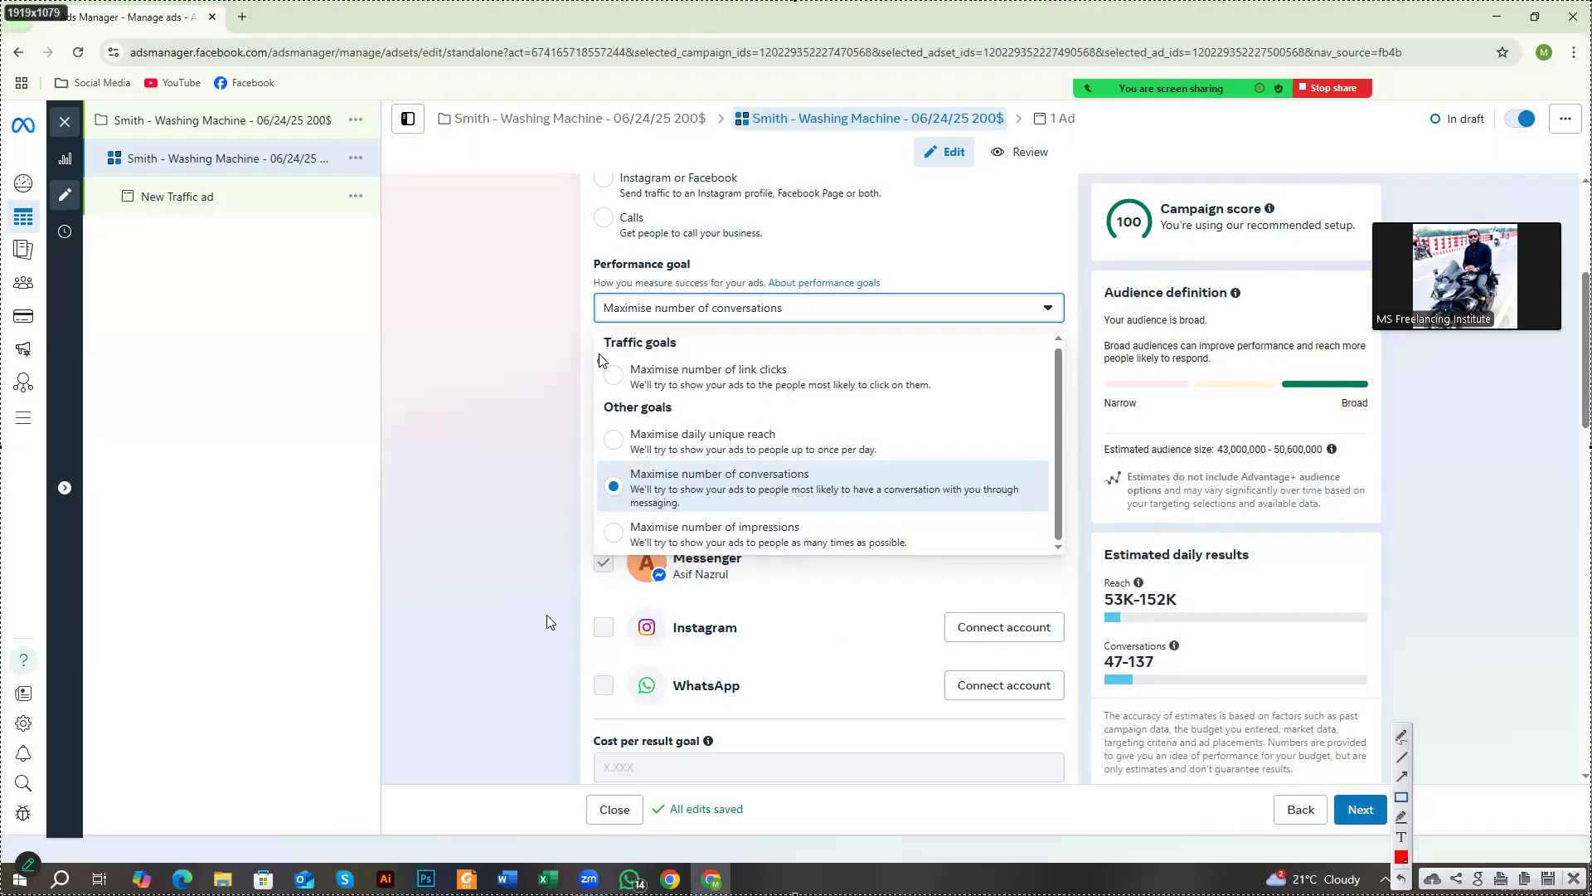
# Draw red rectangles around the Traffic goals option, its radio button, the word "click" and the "Maximise daily unique reach" option.
pyautogui.moveTo(592, 331)
pyautogui.mouseDown()
pyautogui.moveTo(695, 387)
pyautogui.moveTo(1013, 401)
pyautogui.mouseUp()
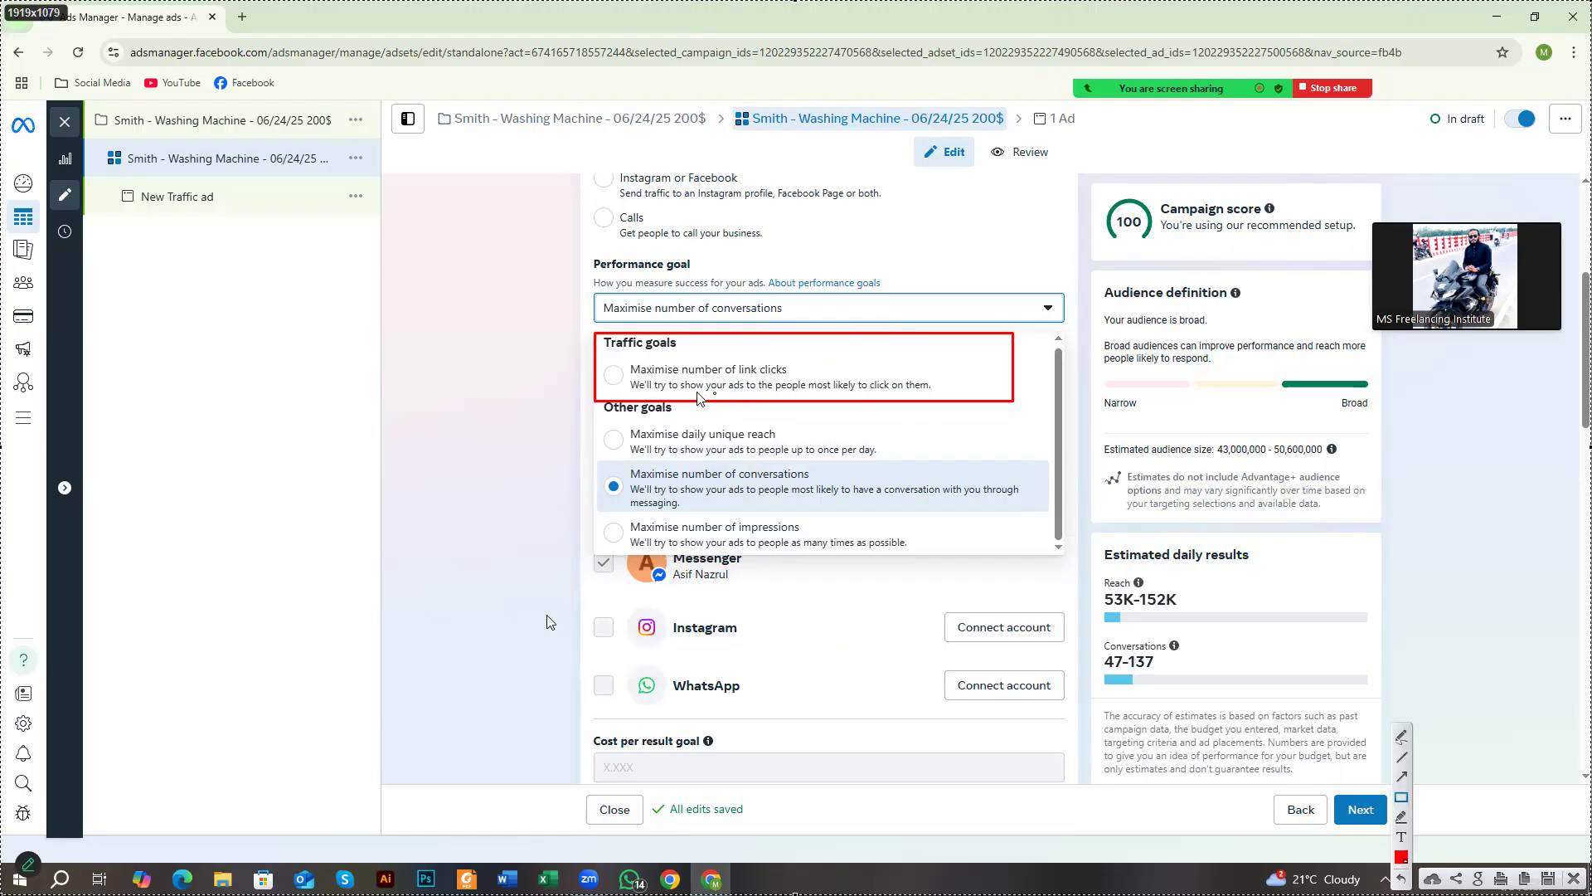
pyautogui.moveTo(597, 351); pyautogui.dragTo(631, 401)
pyautogui.moveTo(867, 372); pyautogui.dragTo(892, 396)
pyautogui.moveTo(597, 417)
pyautogui.mouseDown()
pyautogui.moveTo(751, 463)
pyautogui.moveTo(926, 460)
pyautogui.mouseUp()
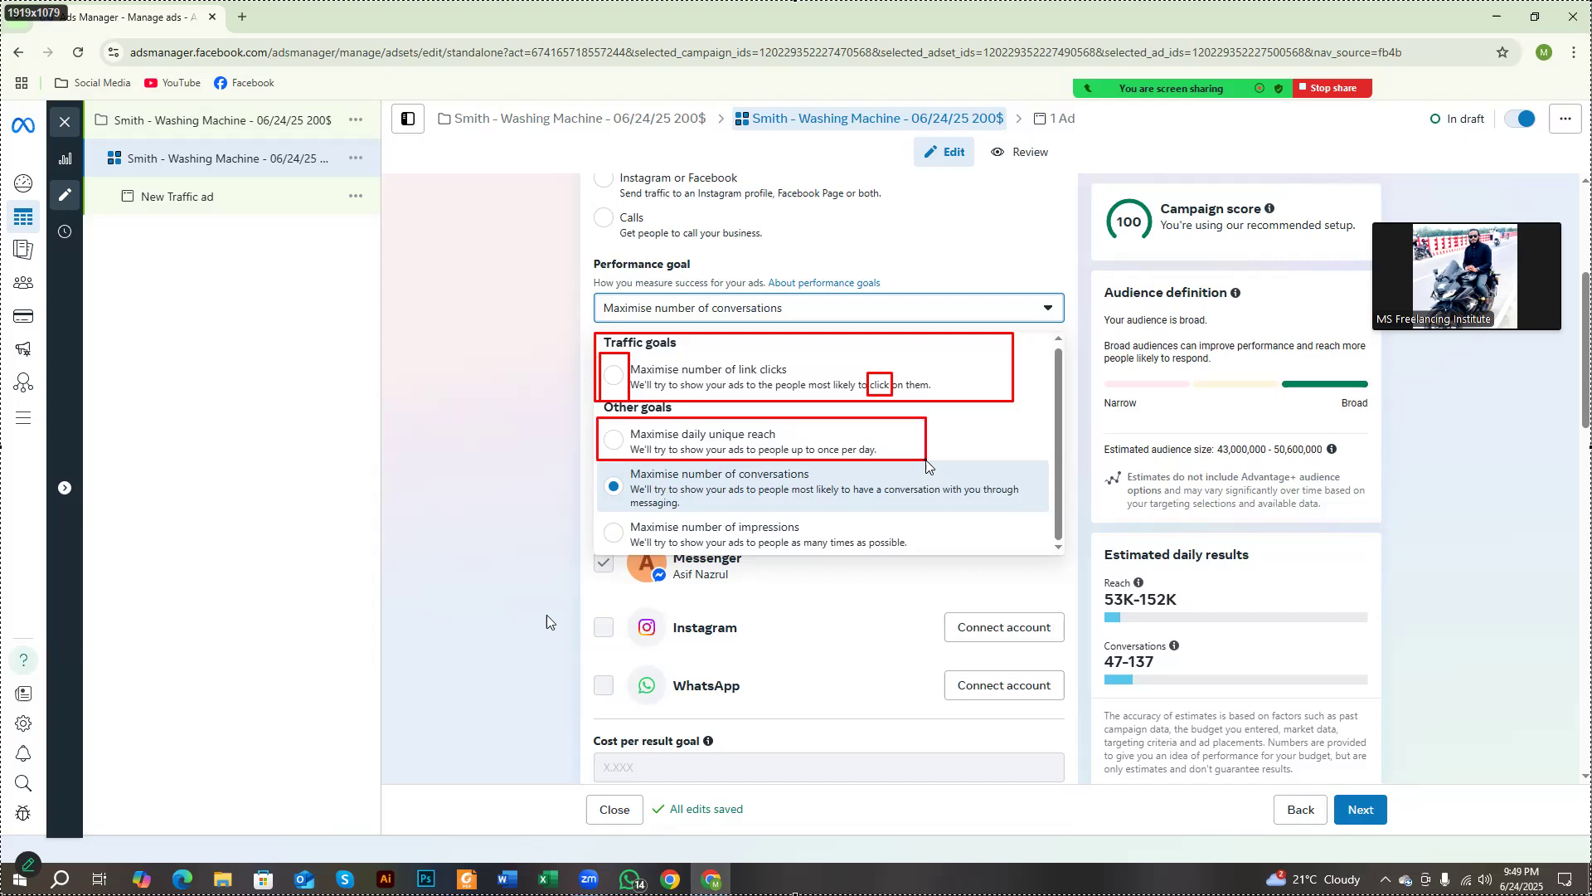
pyautogui.moveTo(927, 465); pyautogui.dragTo(927, 466)
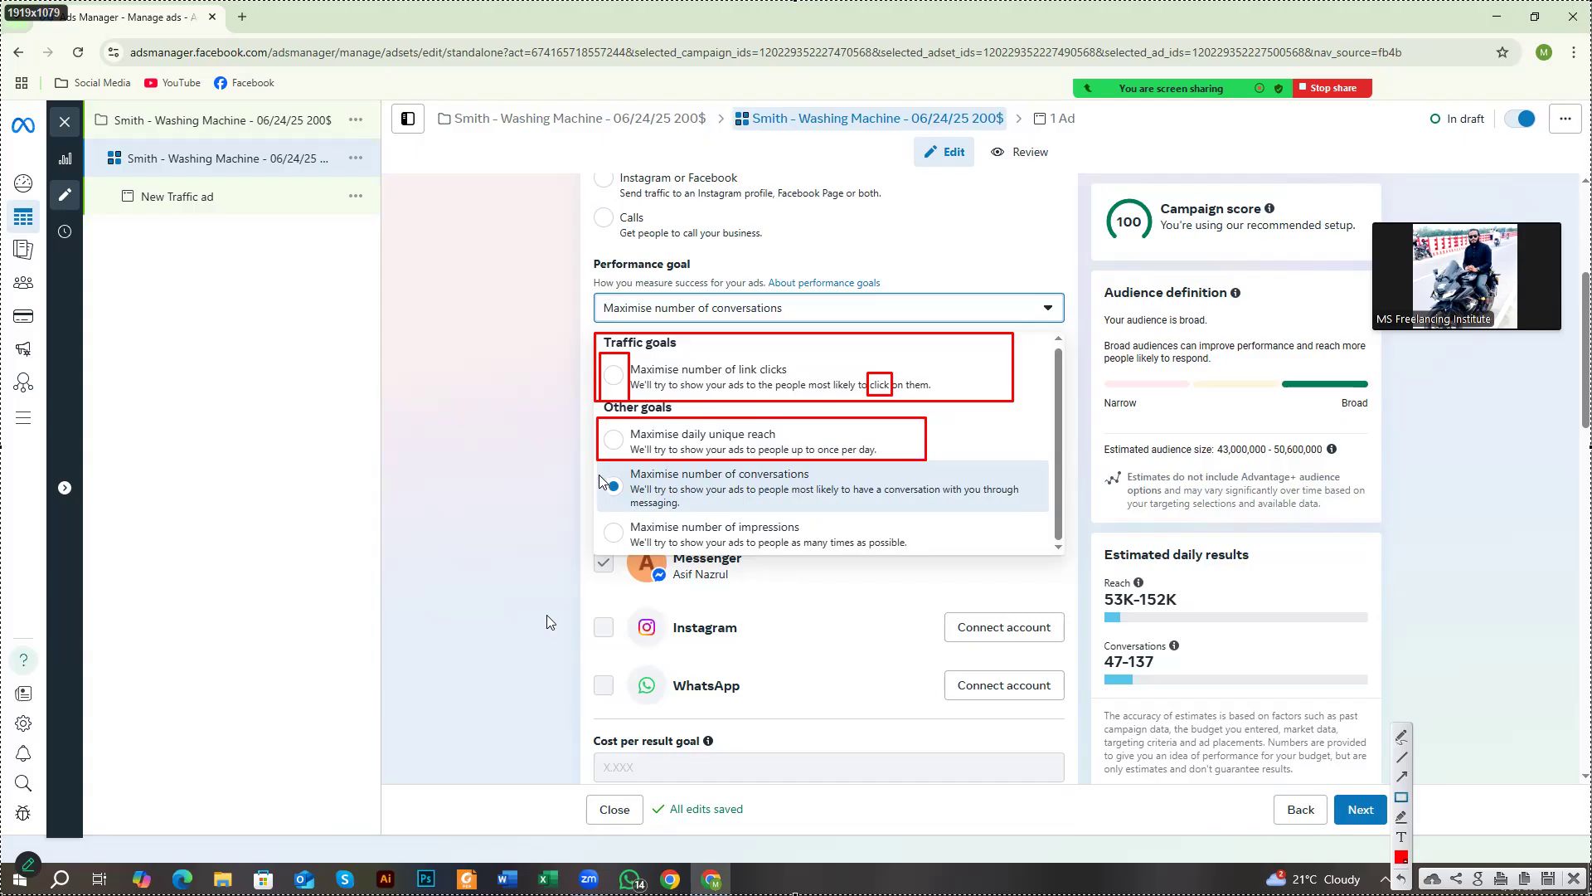
# Outline the "Maximise number of conversations" option in red, plus the description phrase "most likely to have a conversation with you through messaging".
pyautogui.moveTo(599, 460)
pyautogui.mouseDown()
pyautogui.moveTo(661, 503)
pyautogui.moveTo(1047, 516)
pyautogui.mouseUp()
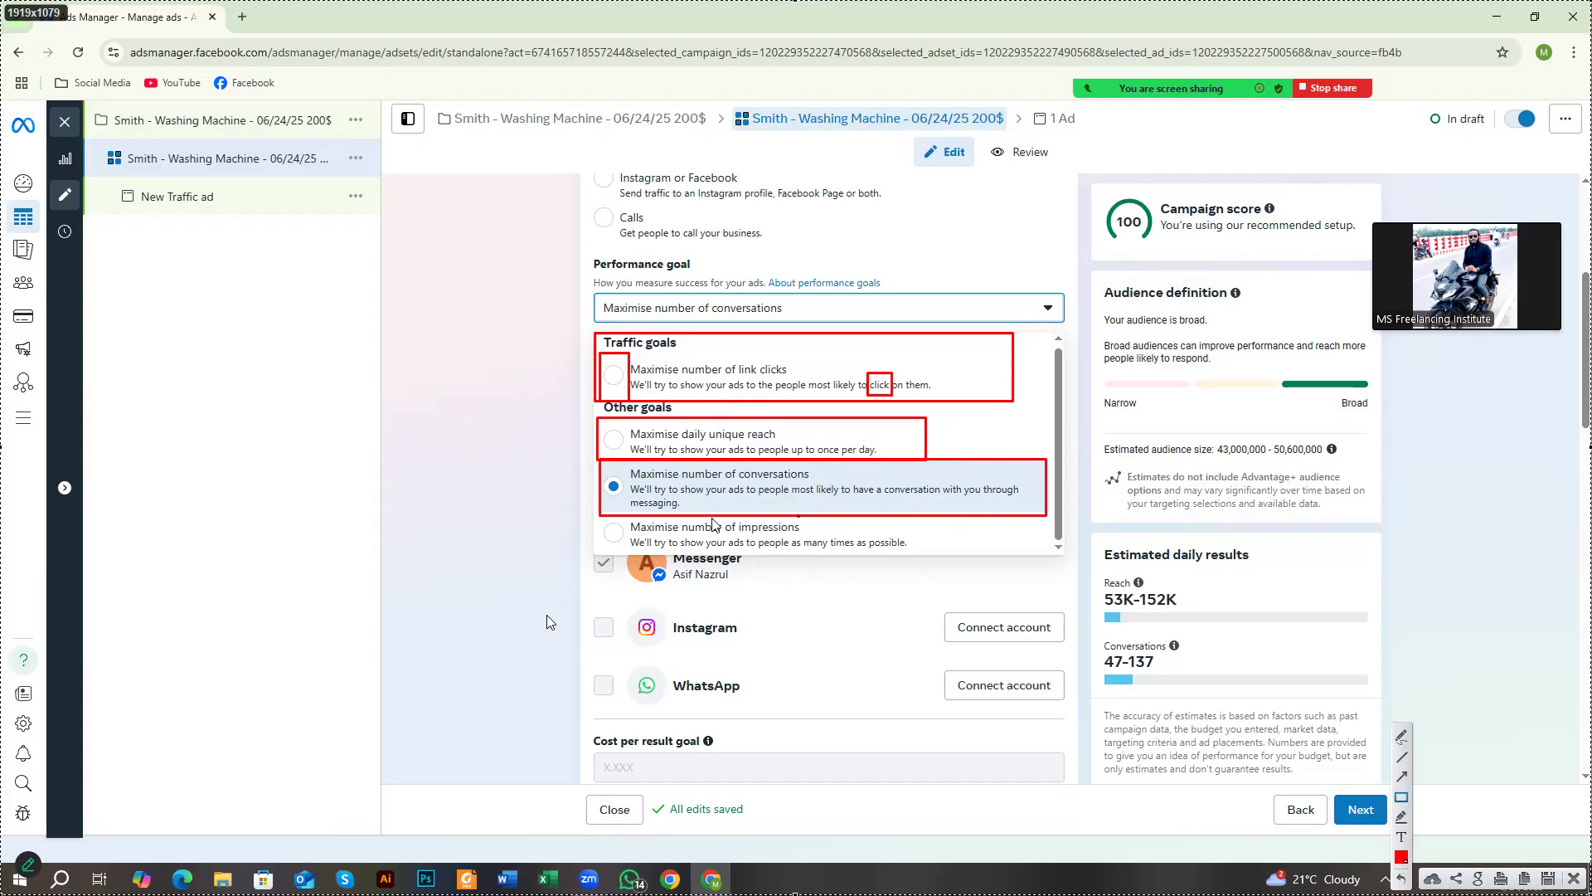
pyautogui.moveTo(630, 498); pyautogui.dragTo(691, 509)
pyautogui.moveTo(792, 482); pyautogui.dragTo(1026, 510)
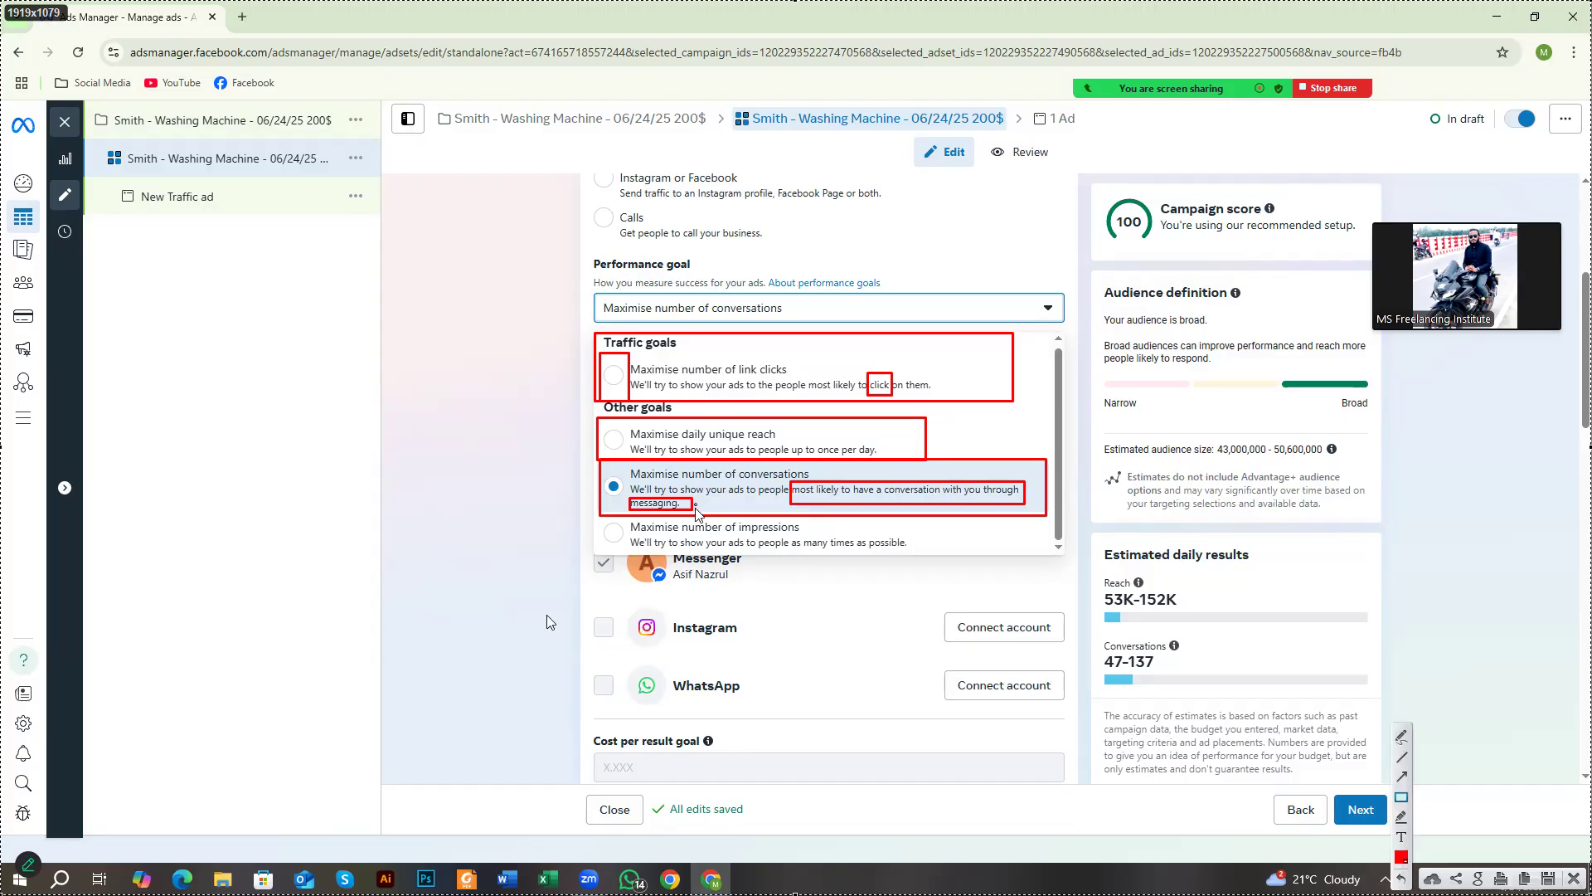
# Outline the "Maximise number of impressions" option, its word "impressions" and the whole performance goal list in red.
pyautogui.moveTo(598, 516)
pyautogui.mouseDown()
pyautogui.moveTo(737, 562)
pyautogui.moveTo(958, 561)
pyautogui.mouseUp()
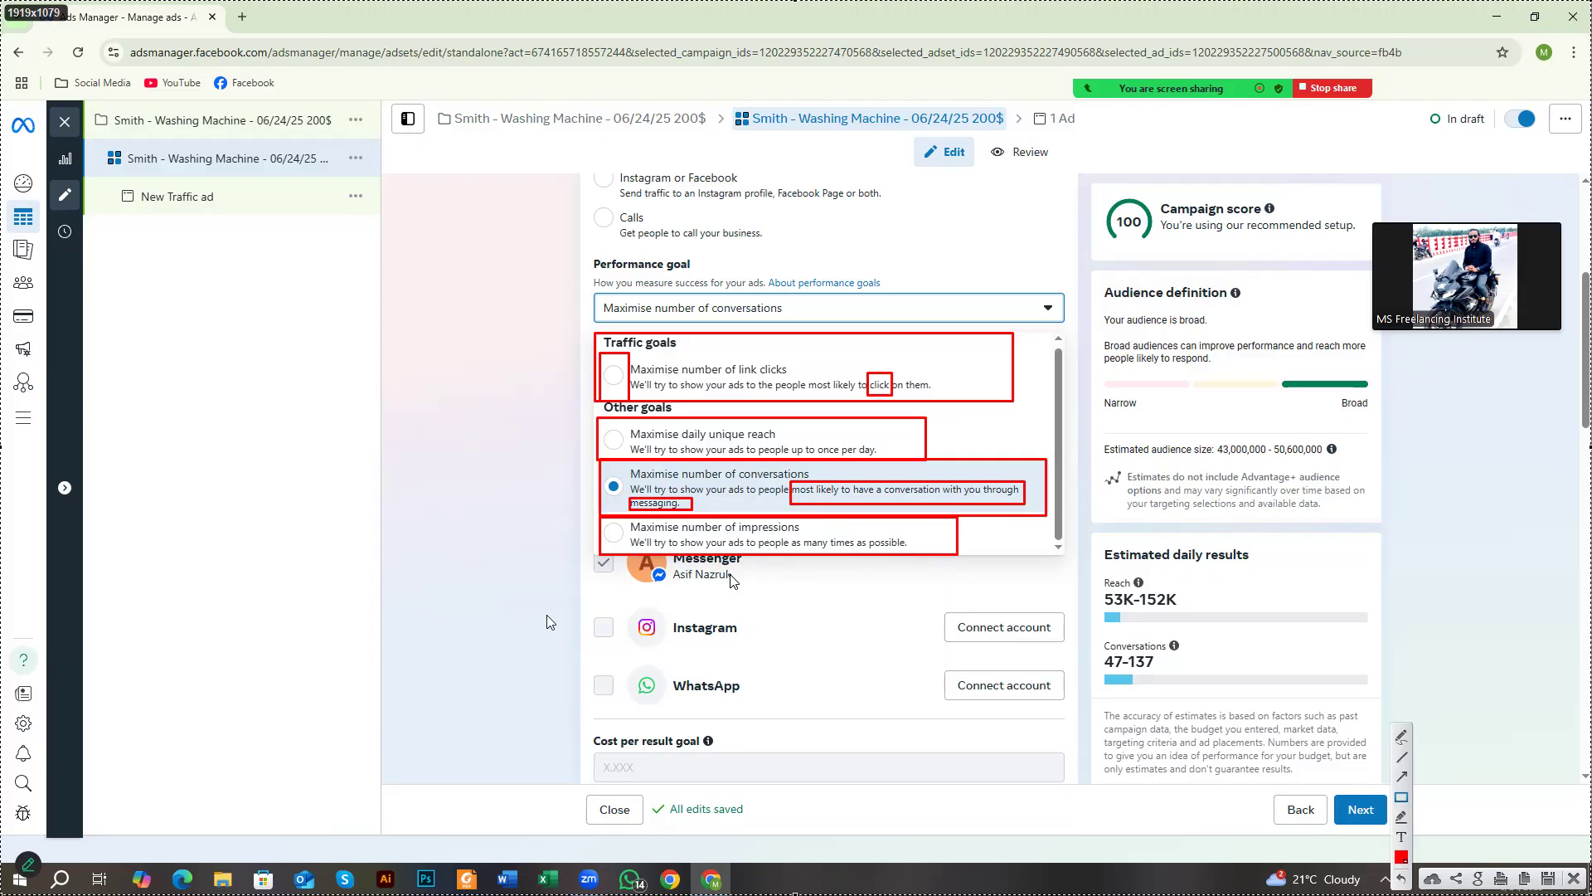
pyautogui.moveTo(733, 516); pyautogui.dragTo(802, 537)
pyautogui.moveTo(583, 322)
pyautogui.mouseDown()
pyautogui.moveTo(645, 416)
pyautogui.moveTo(814, 498)
pyautogui.moveTo(995, 518)
pyautogui.moveTo(1069, 560)
pyautogui.mouseUp()
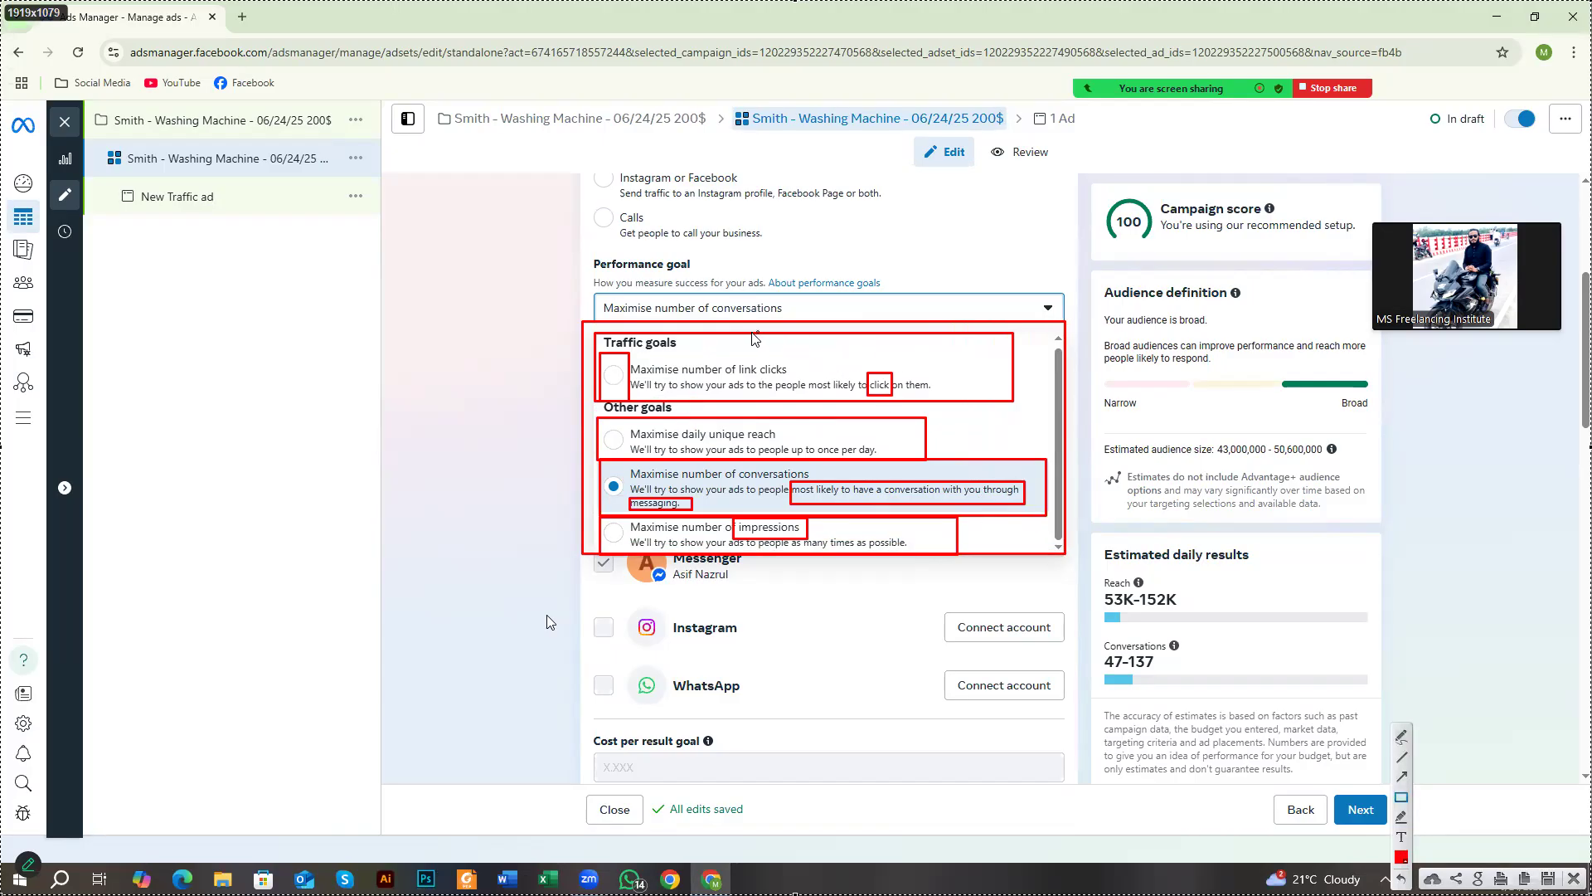
# Draw further small red rectangles over the four performance goal options, and discard the annotated screen capture.
pyautogui.moveTo(752, 340)
pyautogui.mouseDown()
pyautogui.moveTo(886, 398)
pyautogui.moveTo(958, 403)
pyautogui.mouseUp()
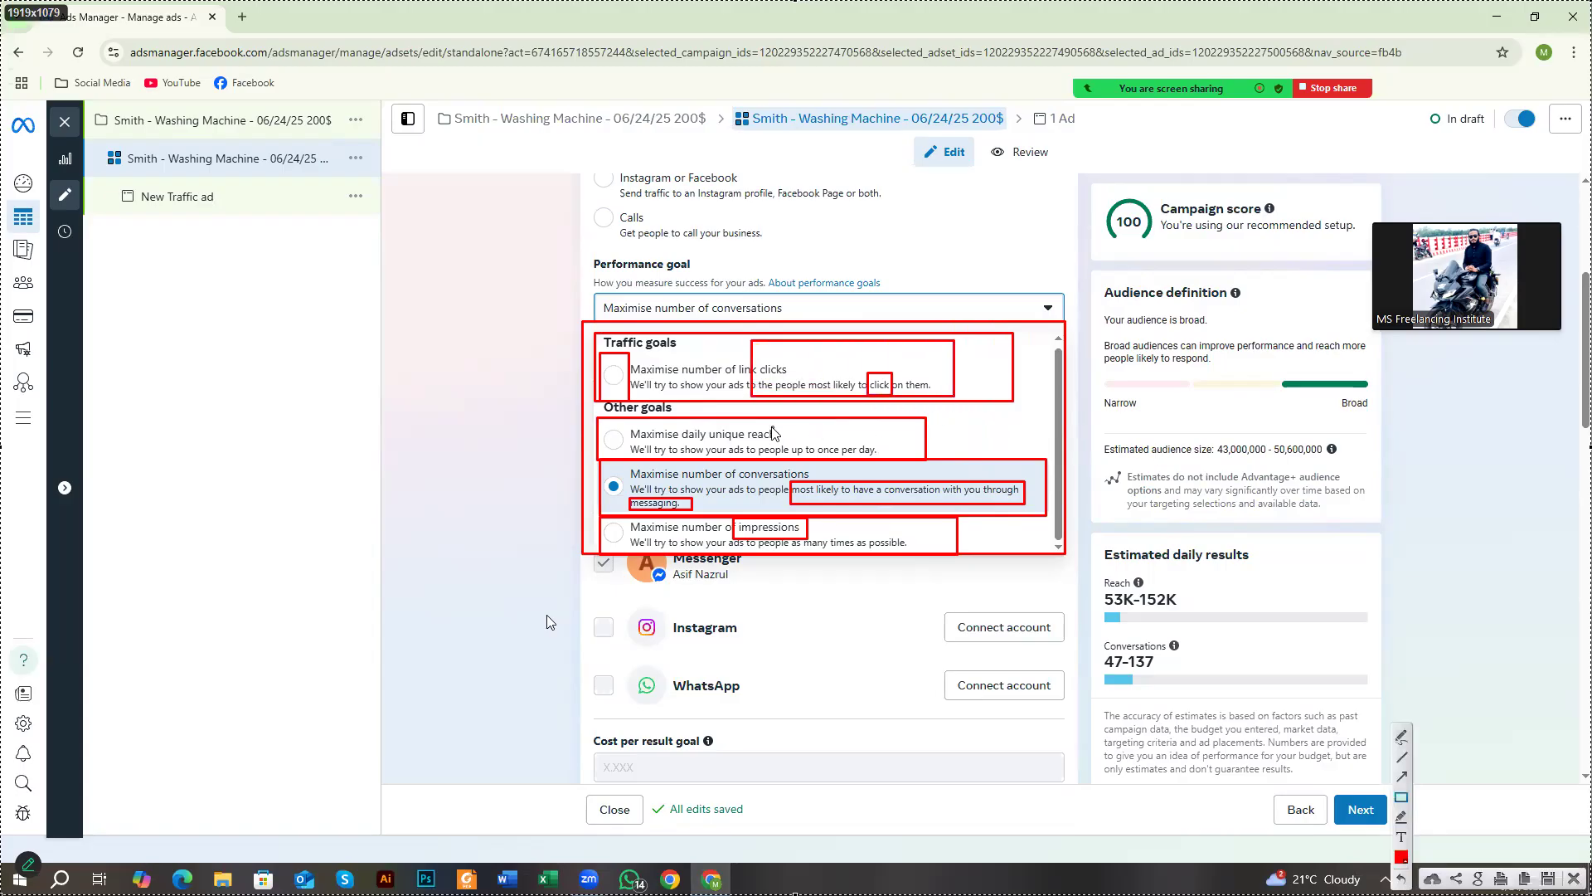
pyautogui.moveTo(702, 415)
pyautogui.mouseDown()
pyautogui.moveTo(761, 452)
pyautogui.moveTo(822, 457)
pyautogui.moveTo(779, 477)
pyautogui.moveTo(914, 557)
pyautogui.mouseUp()
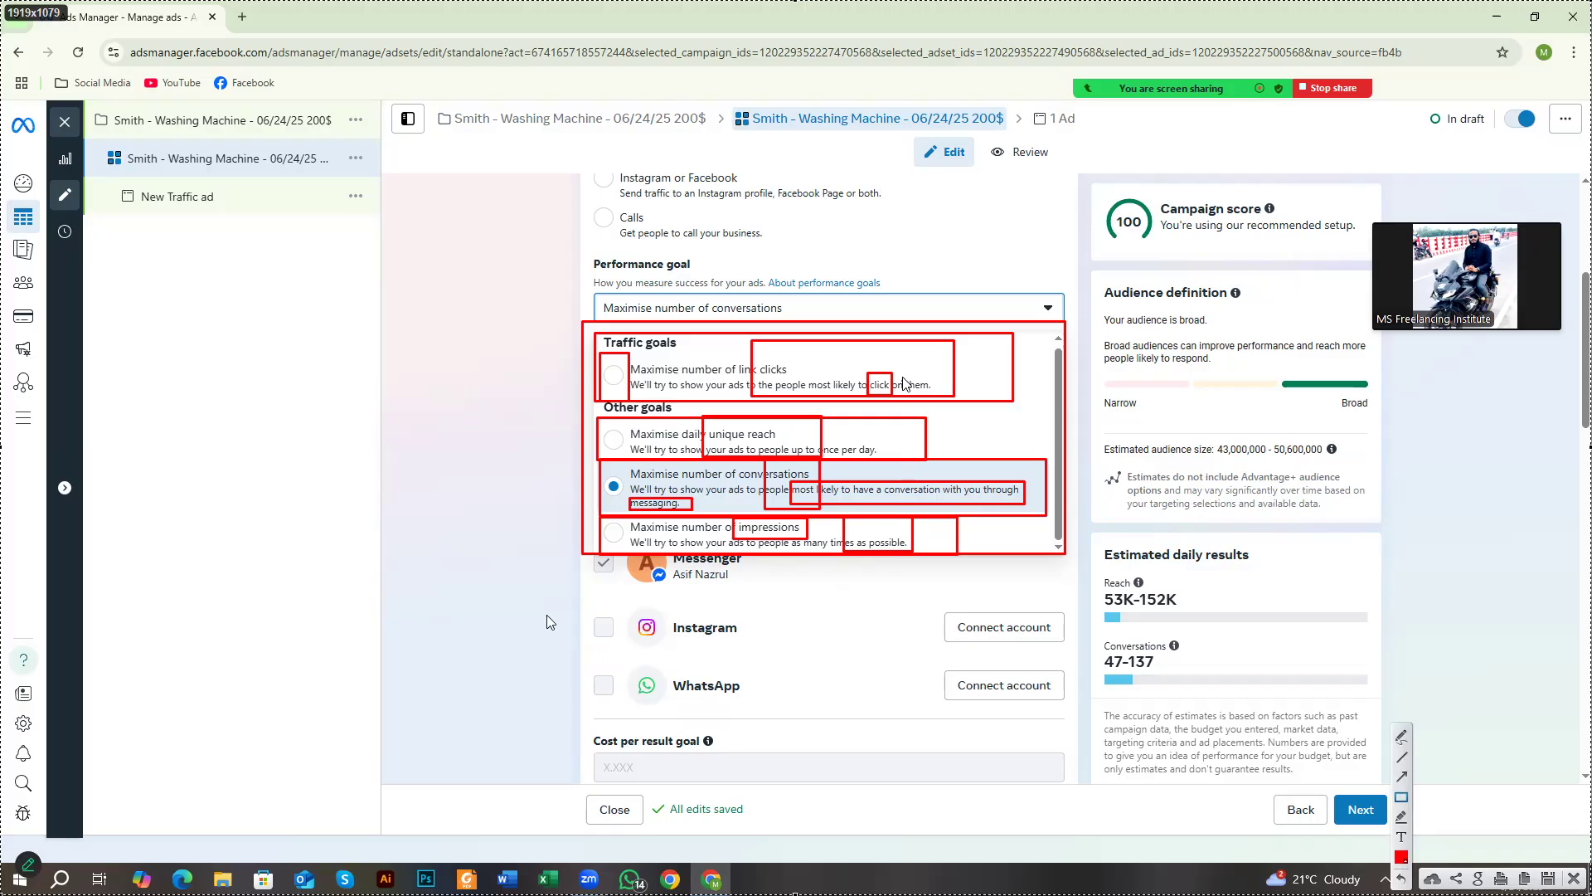
pyautogui.moveTo(866, 372)
pyautogui.mouseDown()
pyautogui.moveTo(908, 413)
pyautogui.moveTo(895, 401)
pyautogui.mouseUp()
pyautogui.moveTo(688, 351); pyautogui.dragTo(746, 456)
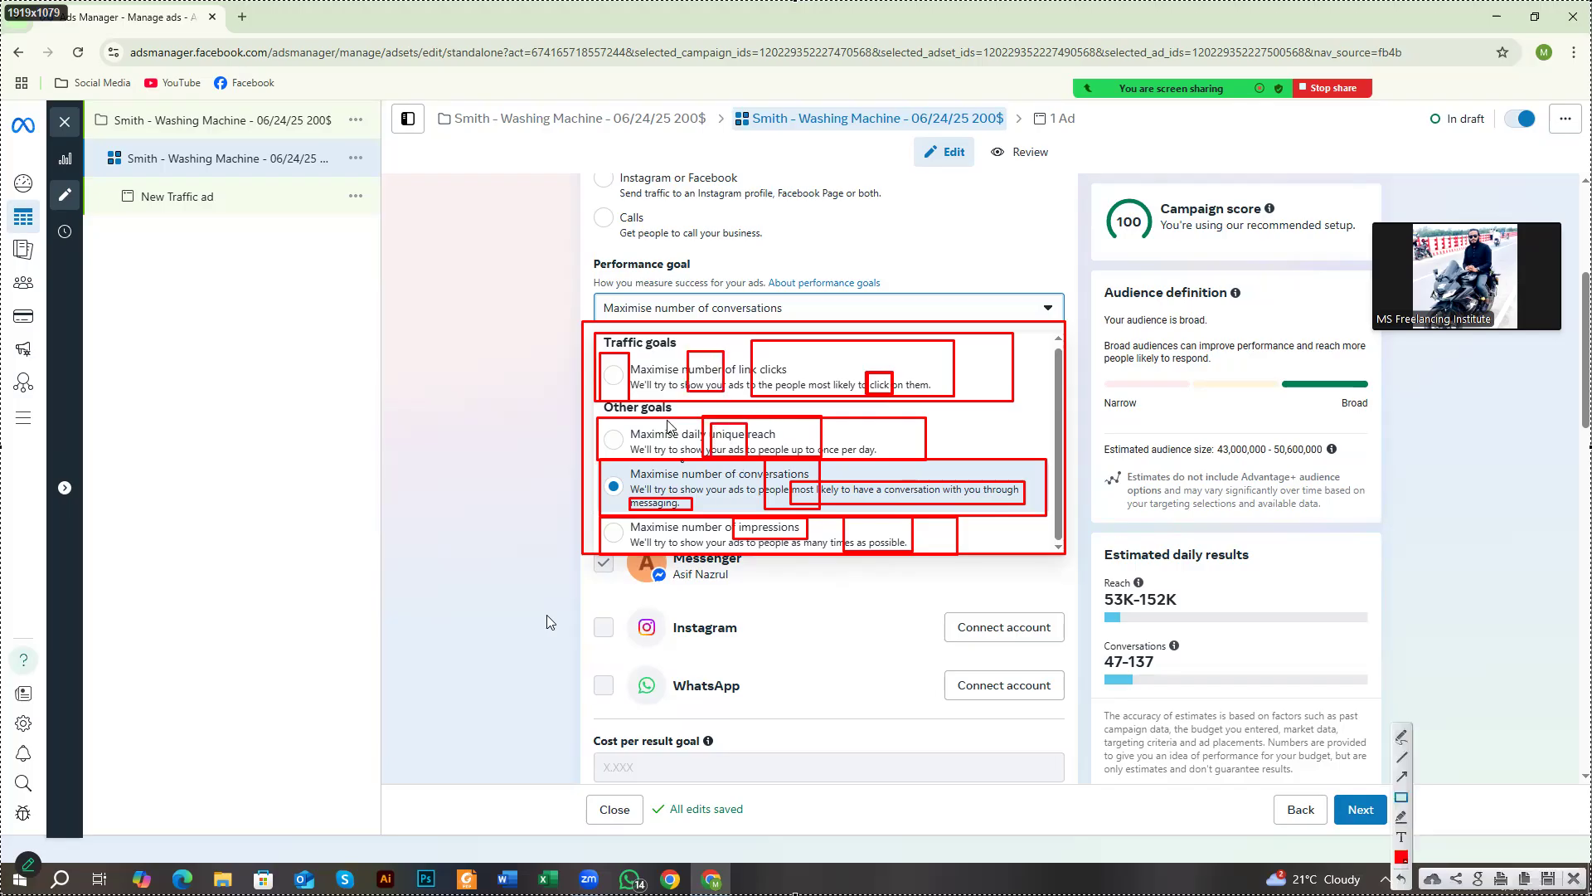
pyautogui.moveTo(647, 355)
pyautogui.mouseDown()
pyautogui.moveTo(671, 375)
pyautogui.moveTo(671, 479)
pyautogui.moveTo(697, 541)
pyautogui.mouseUp()
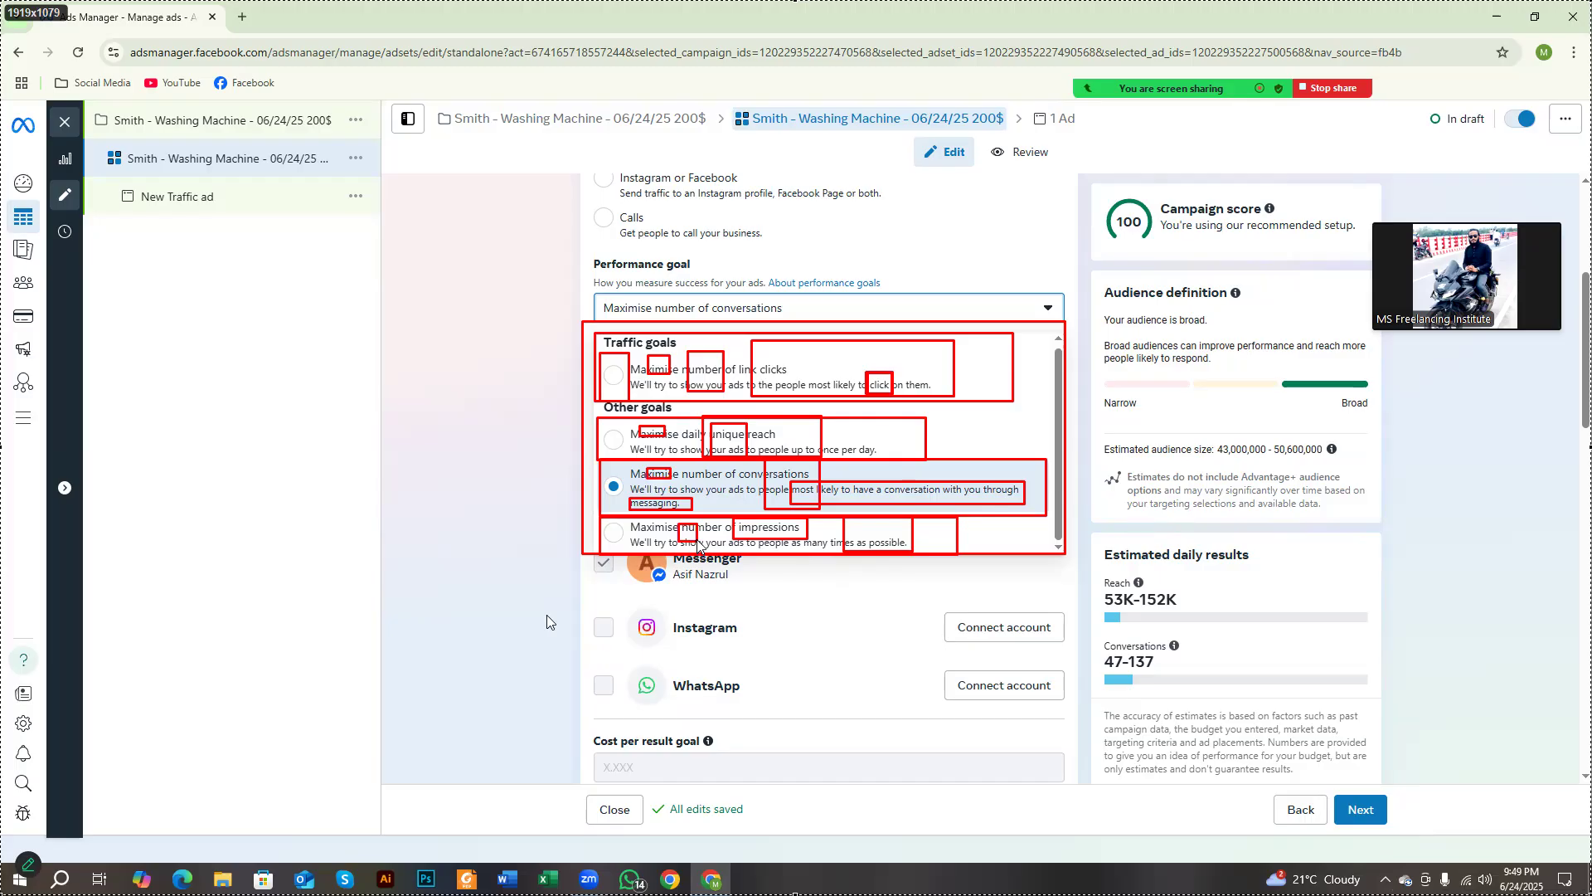
pyautogui.rightClick(490, 399)
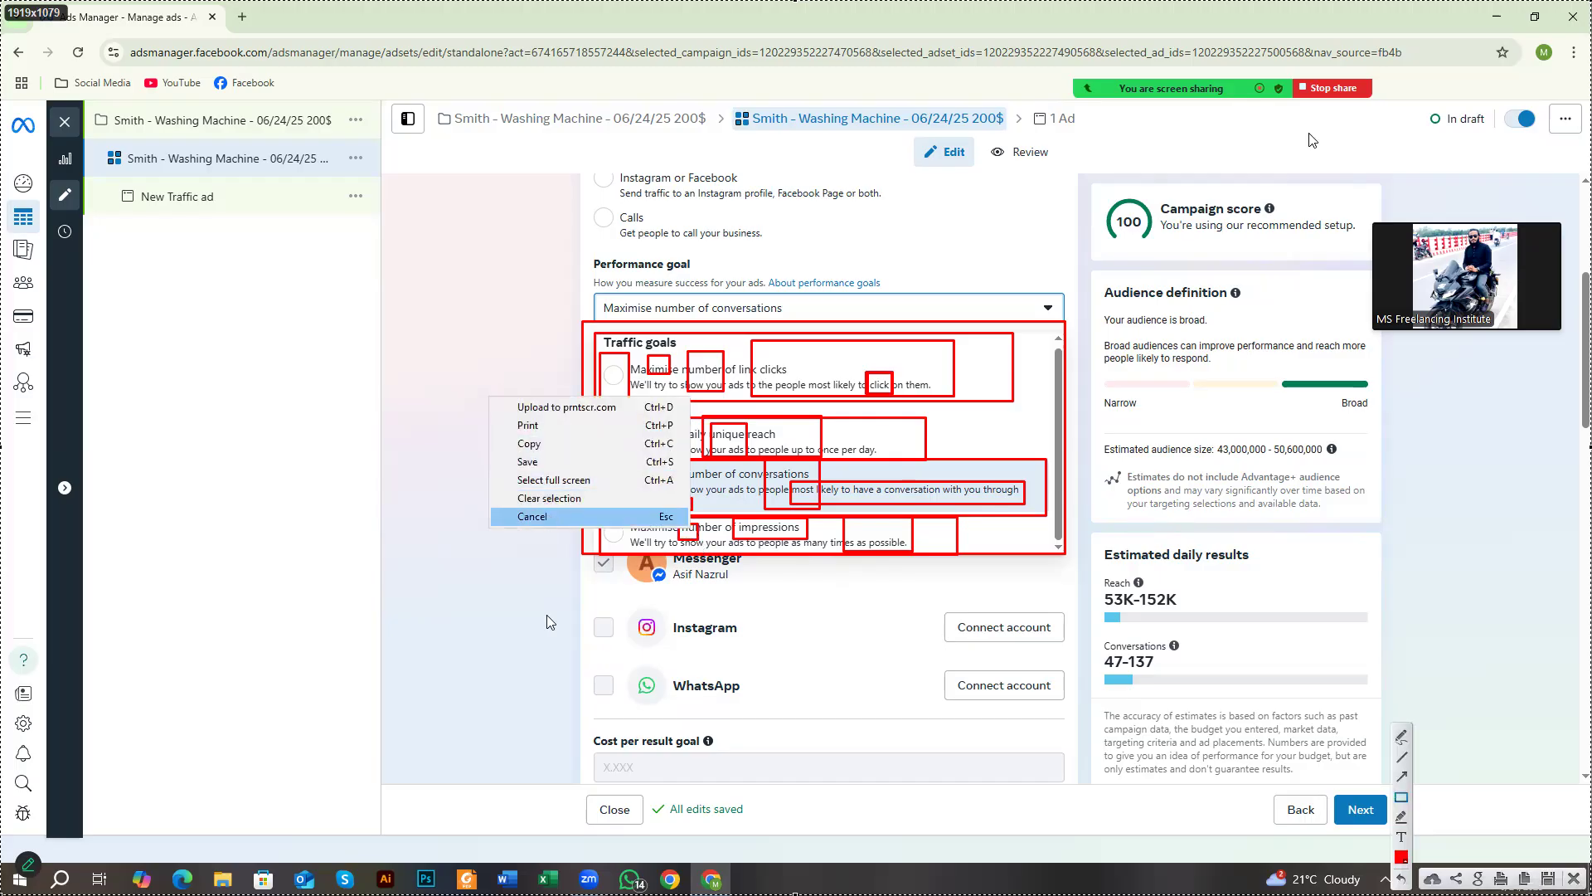
pyautogui.press('Escape')
pyautogui.click(507, 496)
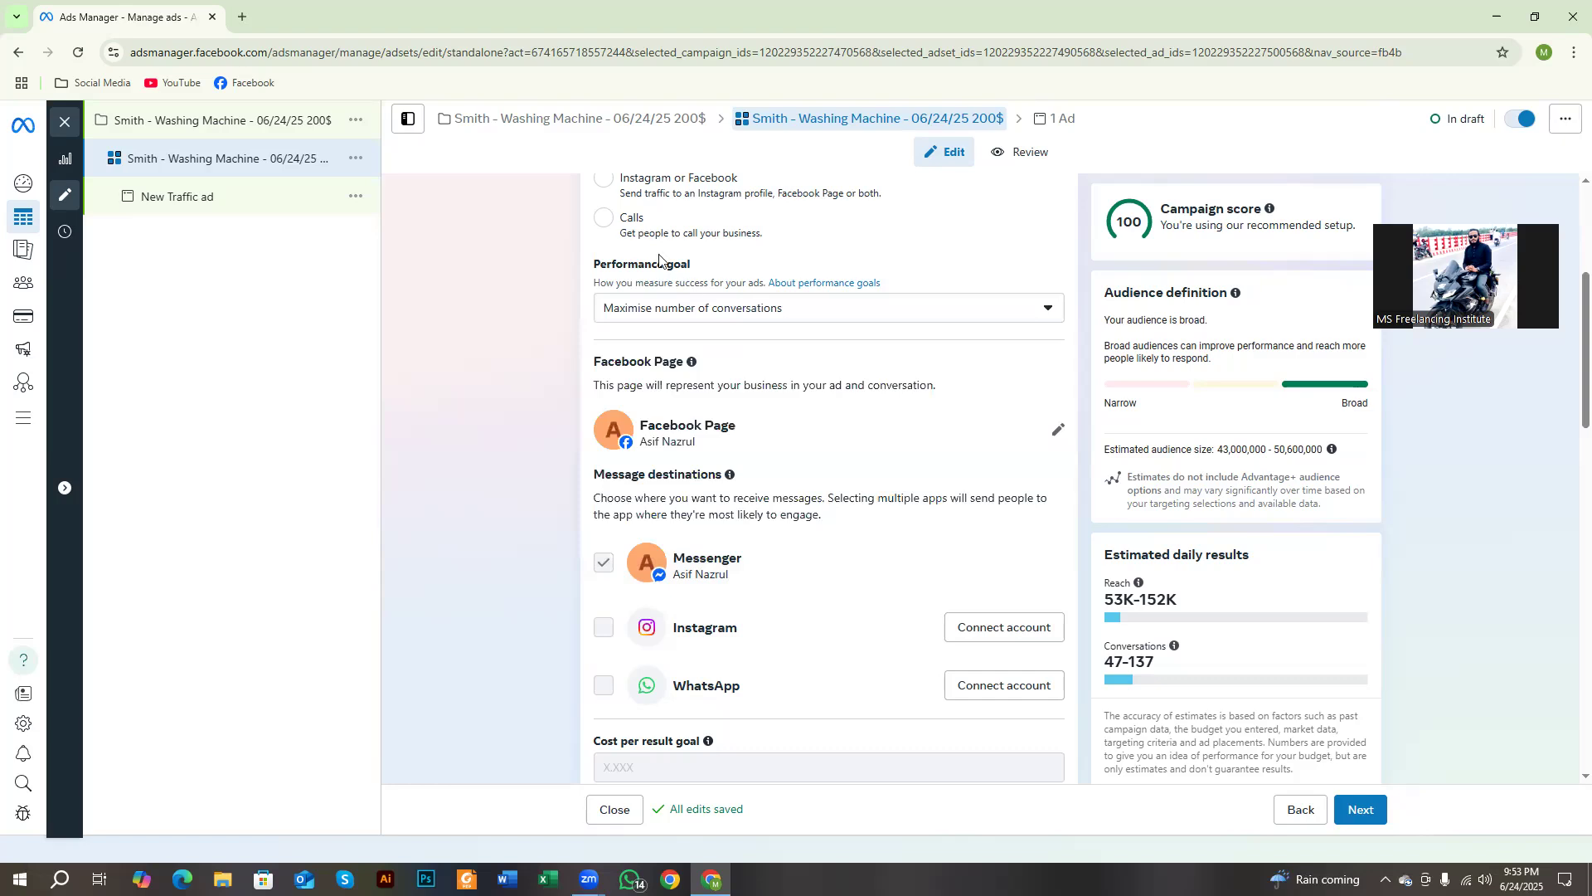
# Set the ad set's performance goal to "Maximise daily unique reach".
pyautogui.moveTo(608, 260); pyautogui.dragTo(725, 274)
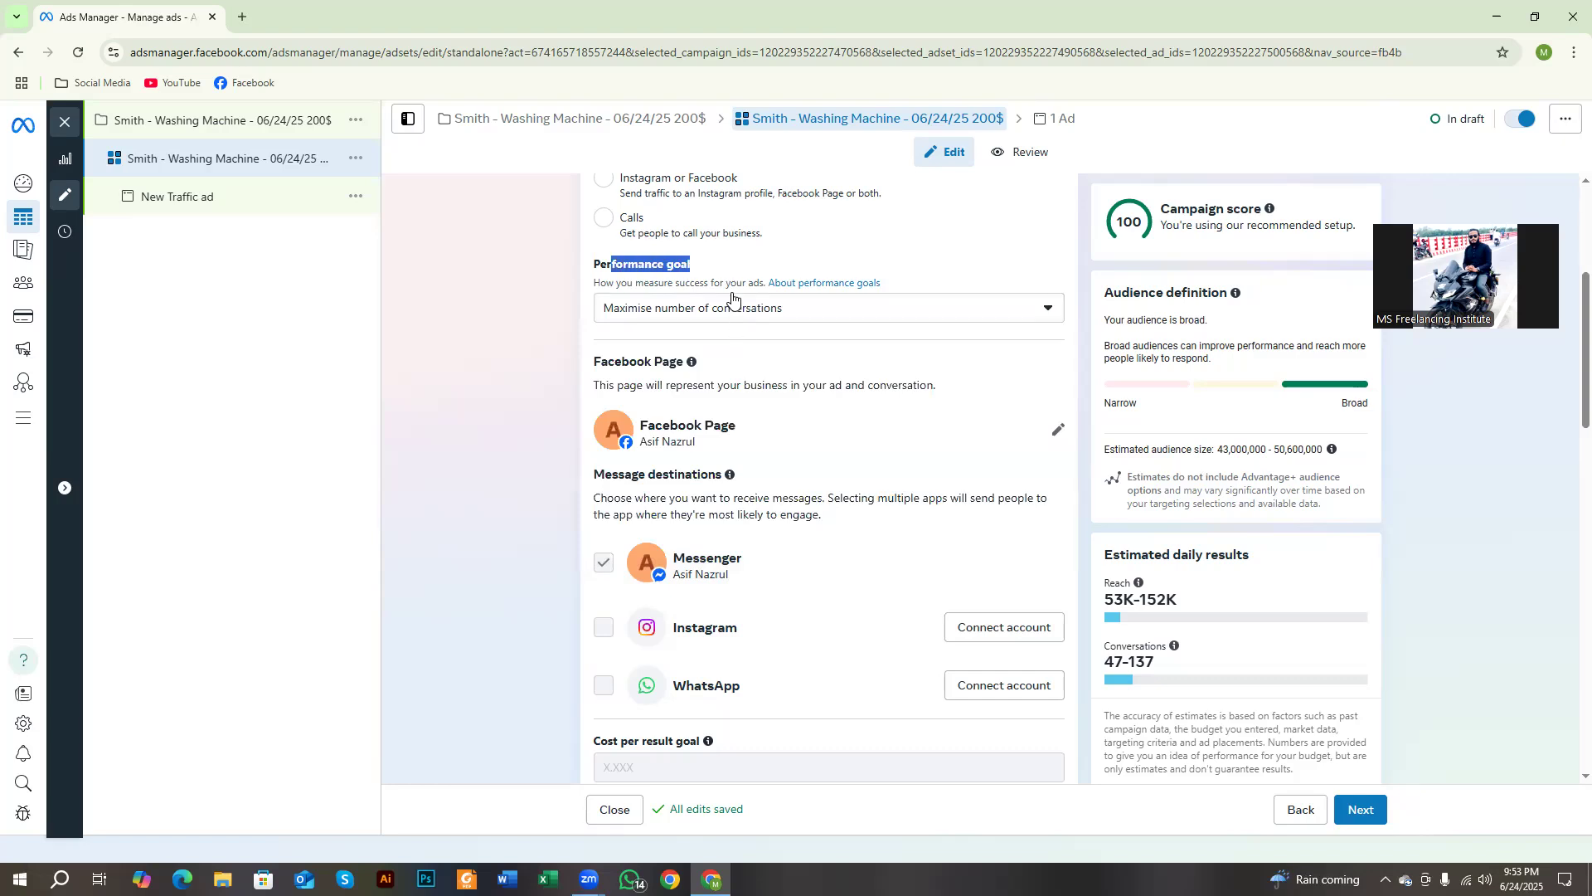
pyautogui.click(733, 299)
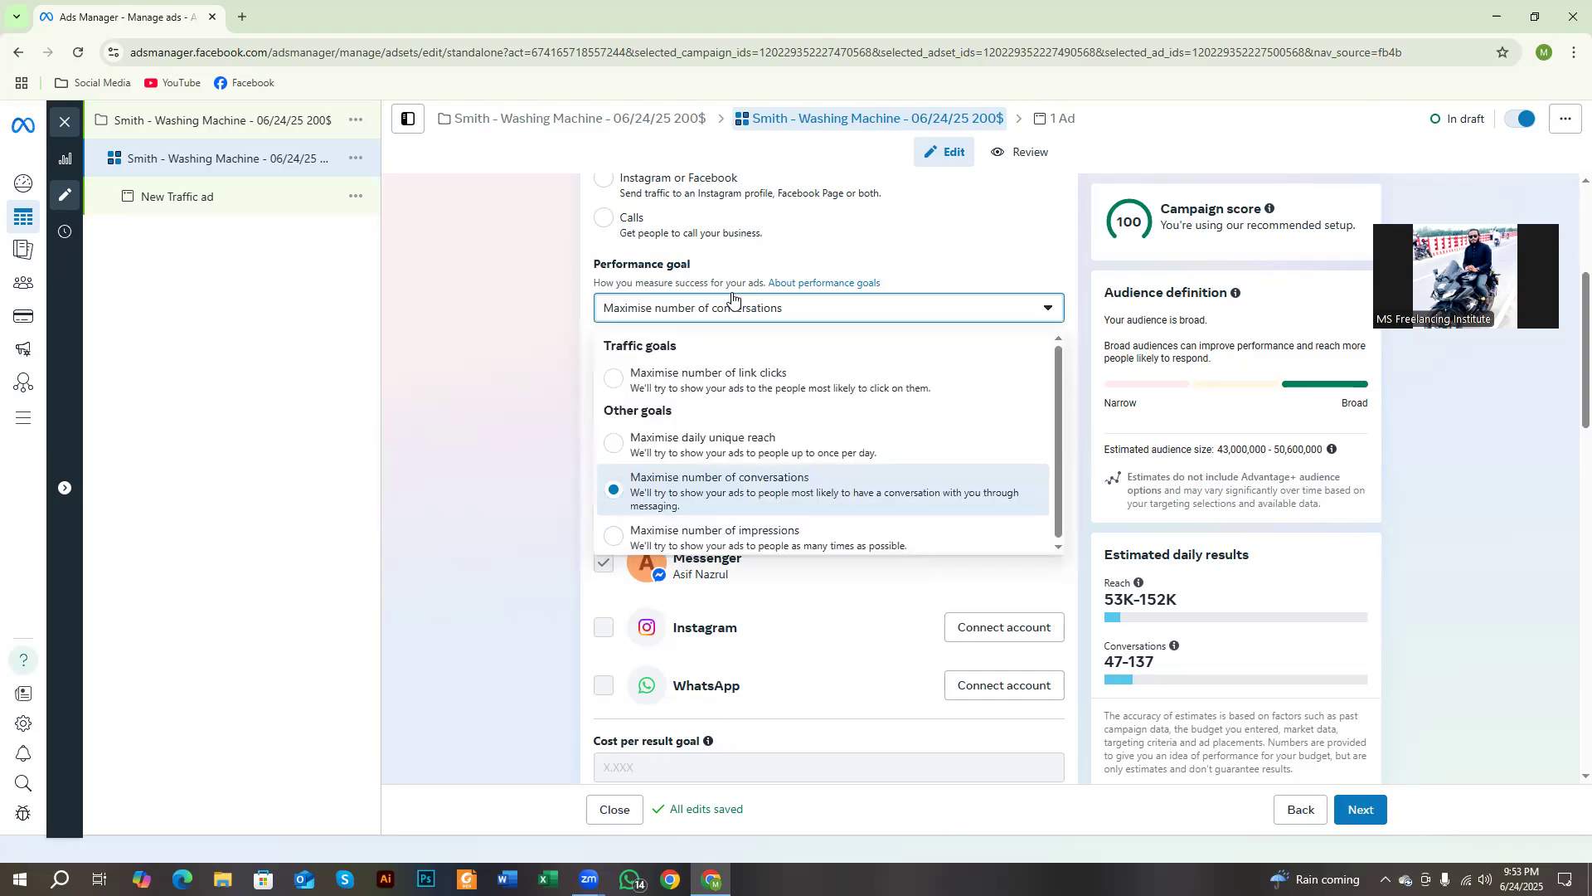
pyautogui.click(615, 449)
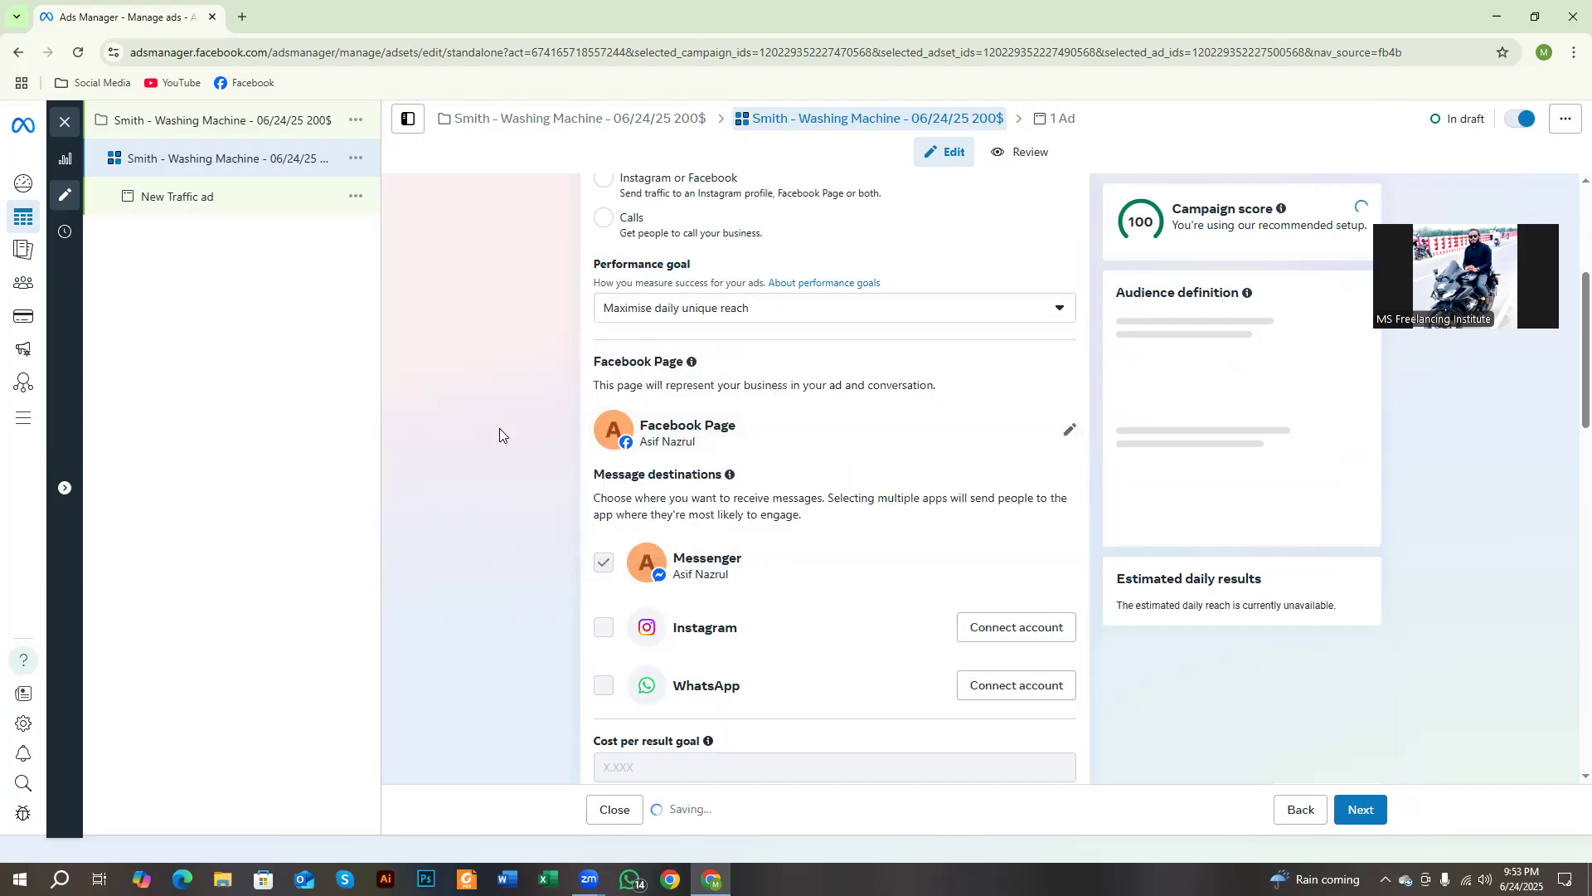
# Change the ad set's Facebook Page to "Batch 03".
pyautogui.scroll(-1, 499, 430)
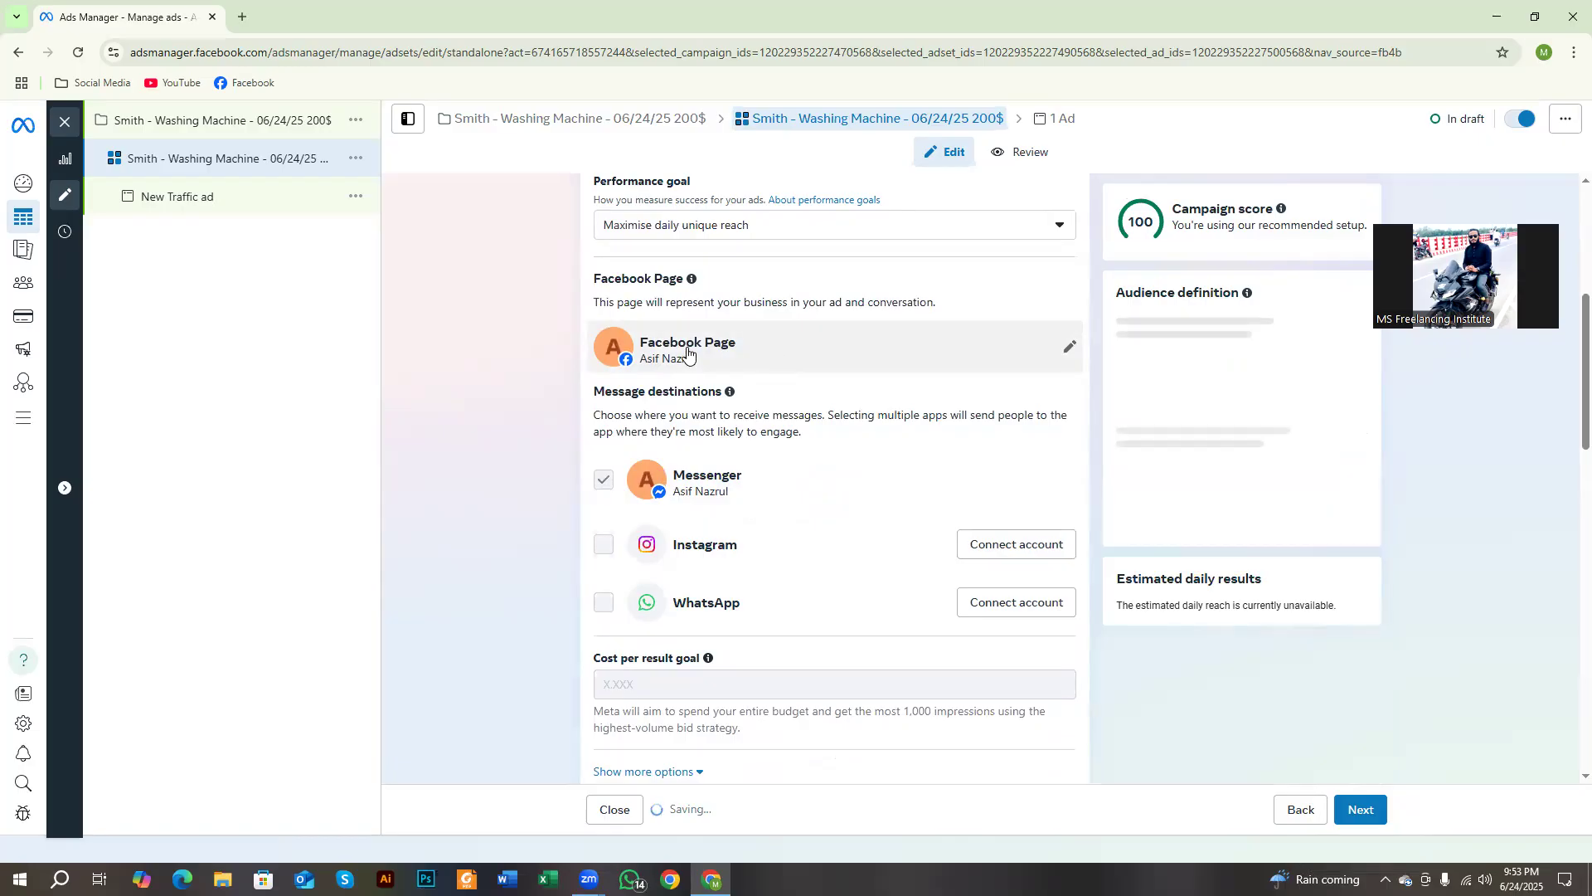
pyautogui.click(1056, 347)
pyautogui.scroll(-5, 508, 451)
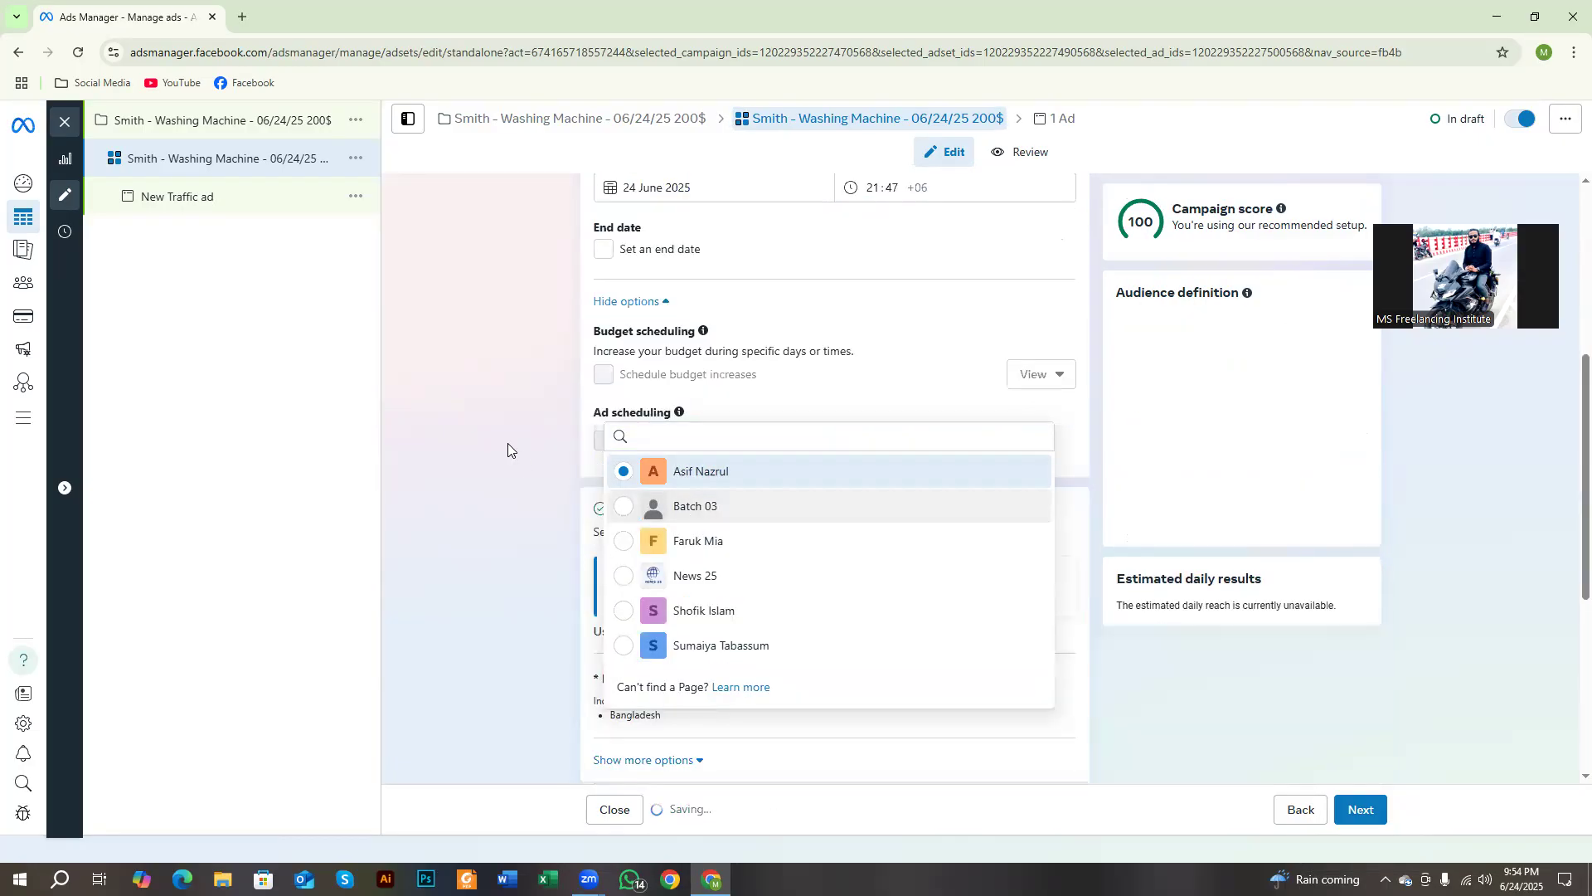
pyautogui.click(525, 436)
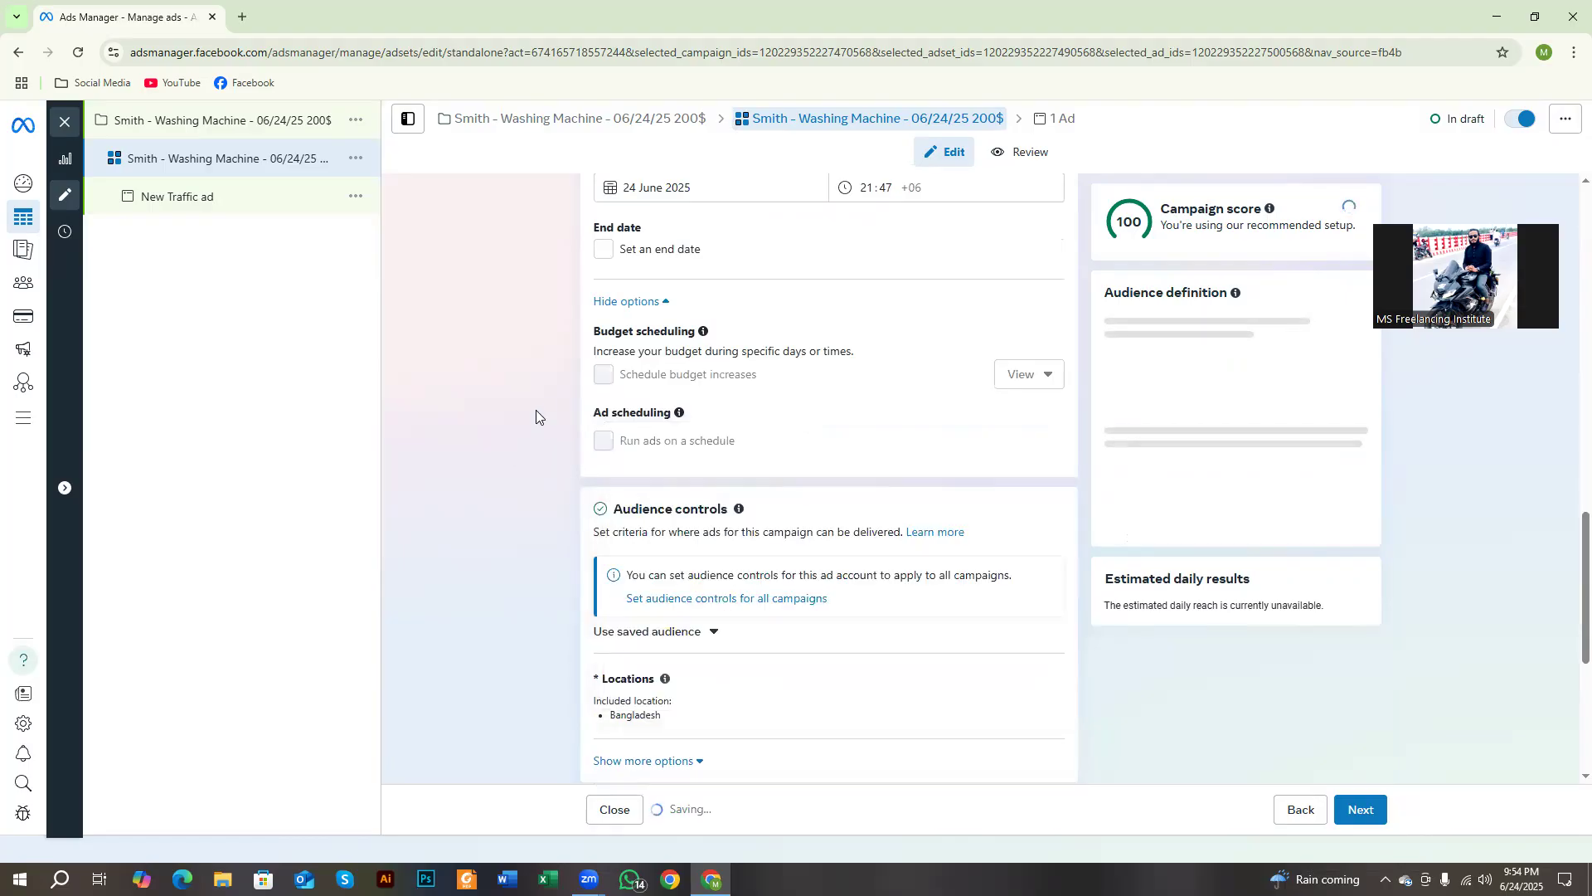
pyautogui.scroll(1, 538, 403)
pyautogui.scroll(10, 538, 403)
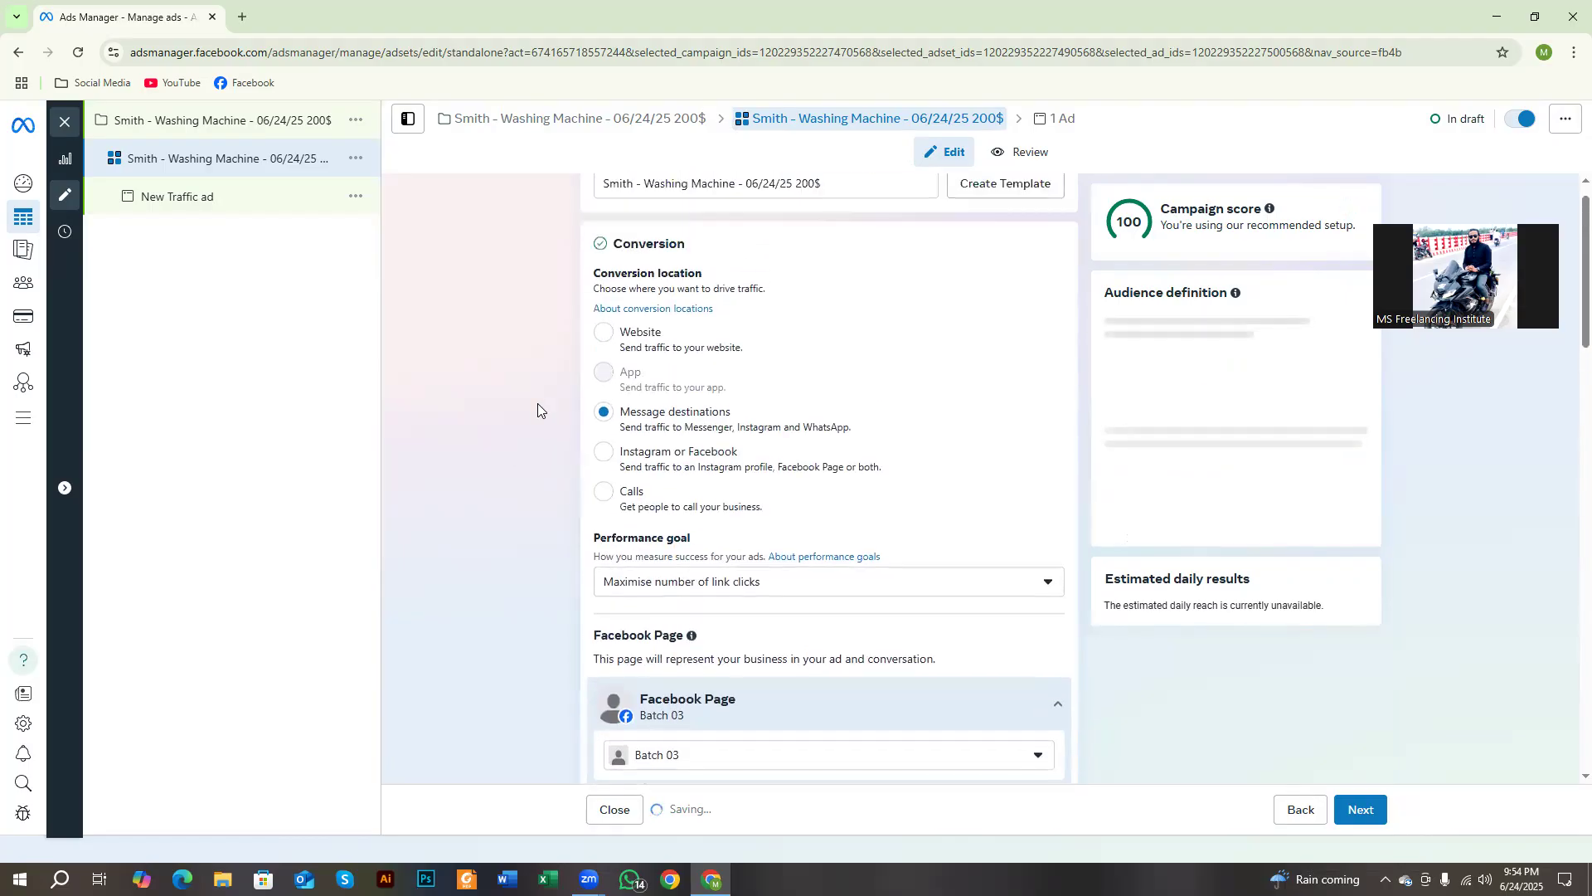
pyautogui.scroll(-3, 555, 406)
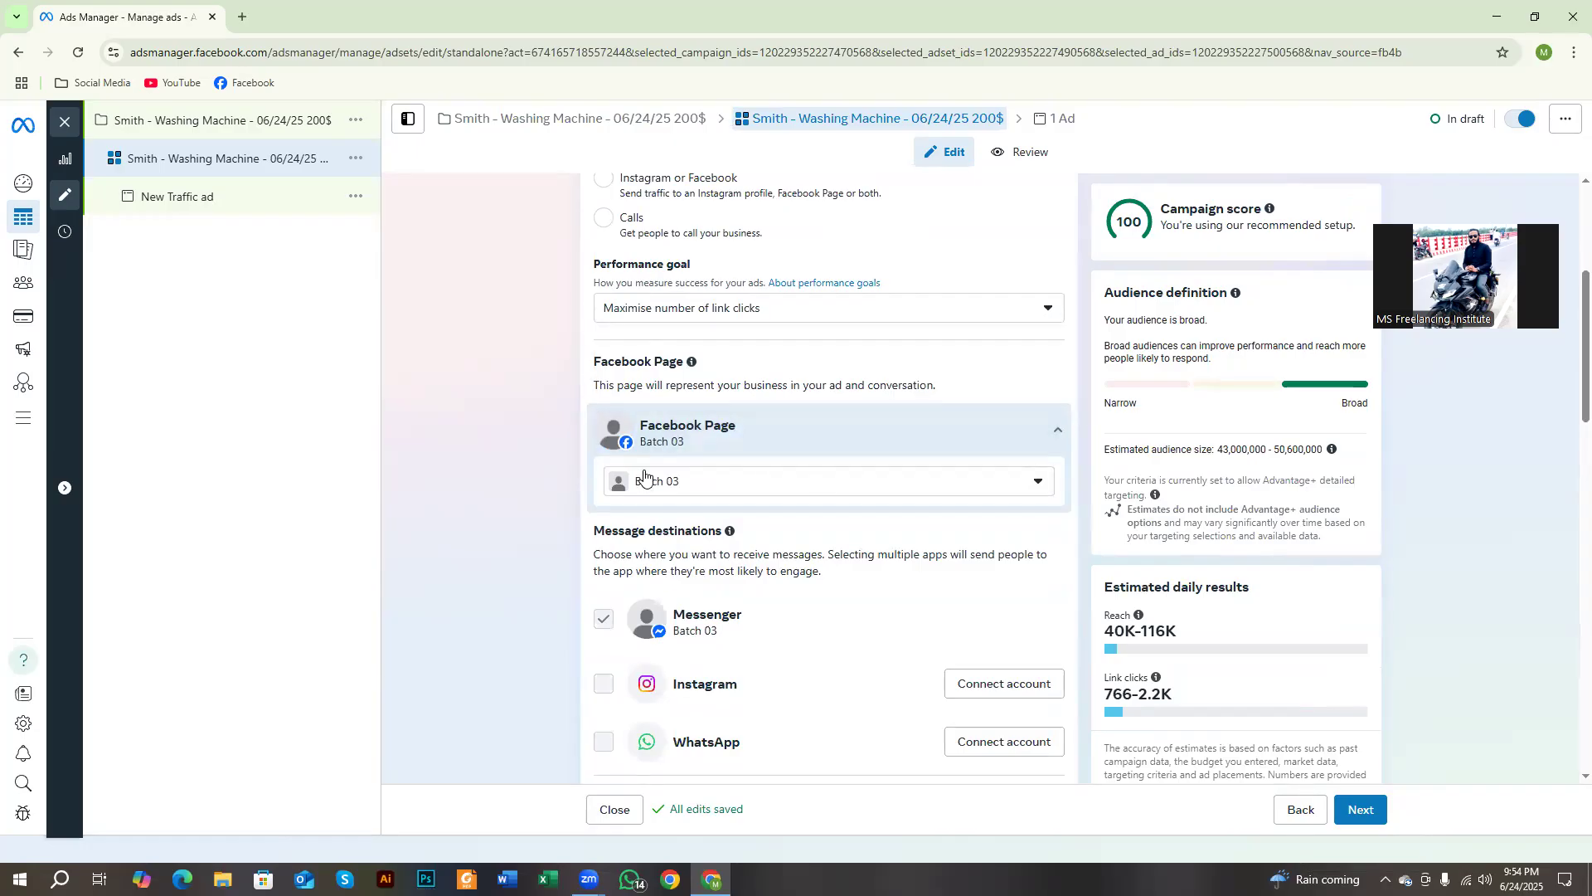
# Capture the Facebook Page and message destinations area, and outline the list of message destinations with a red rectangle.
pyautogui.scroll(-1, 574, 496)
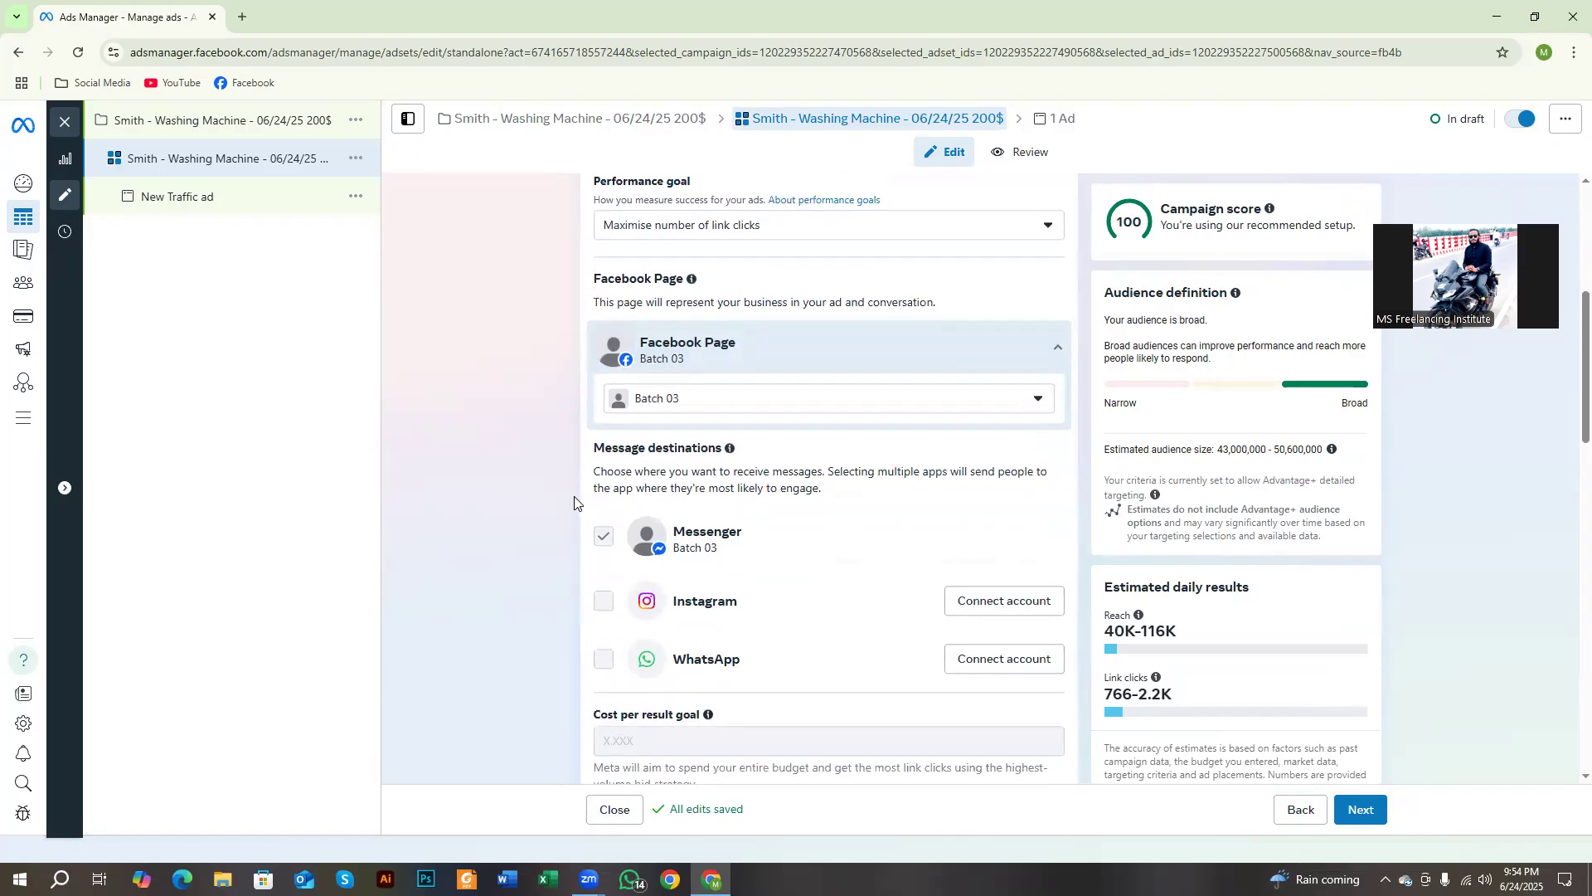
pyautogui.moveTo(595, 448); pyautogui.dragTo(724, 458)
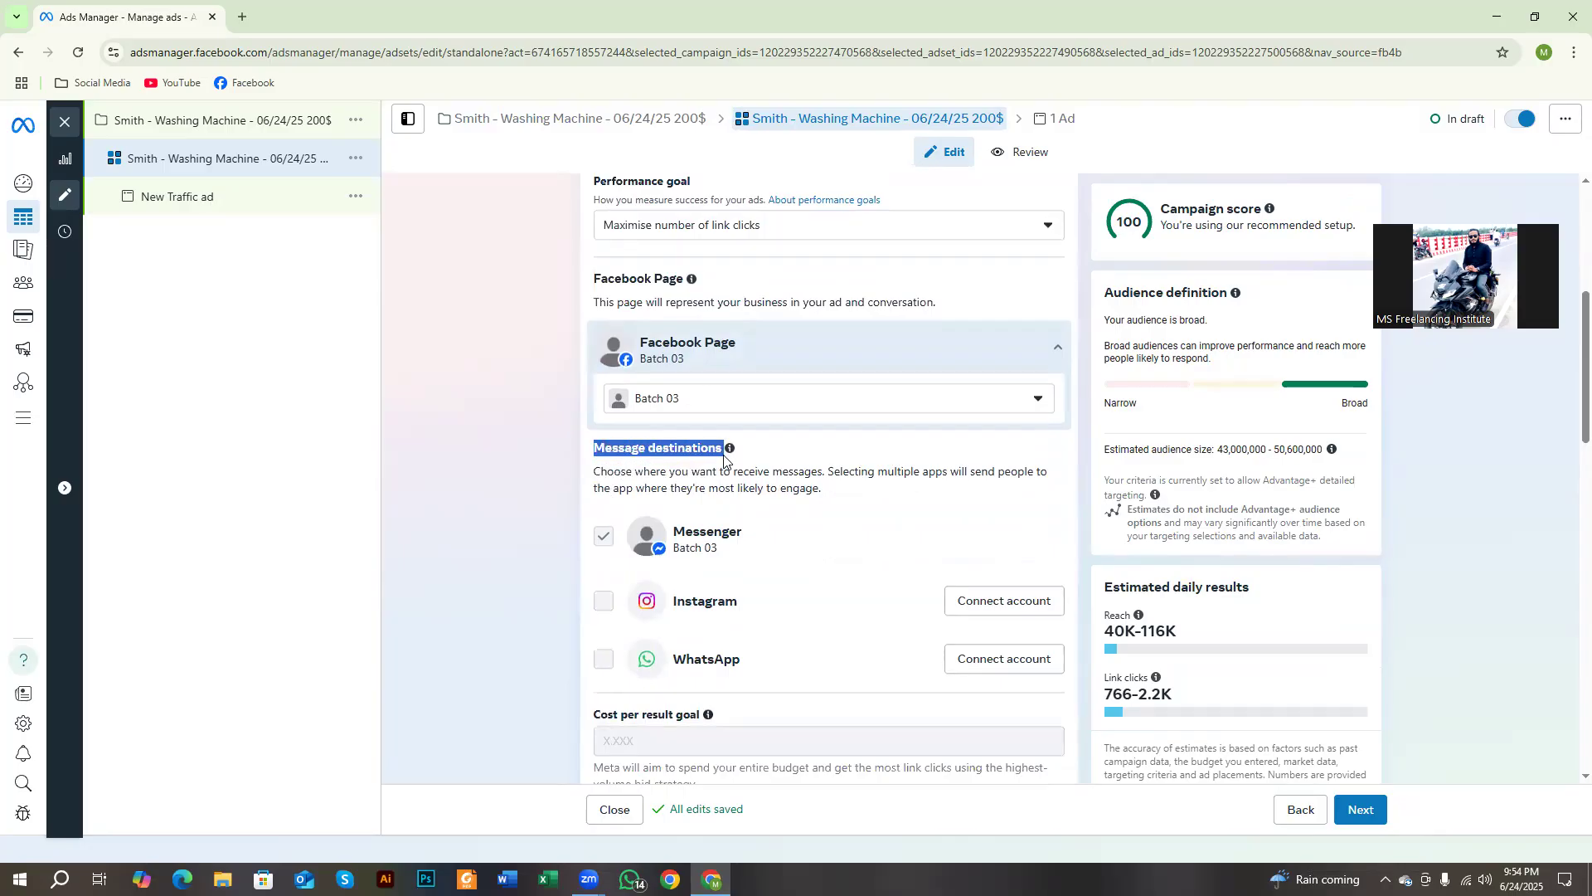
pyautogui.moveTo(723, 459)
pyautogui.moveTo(671, 527); pyautogui.dragTo(746, 549)
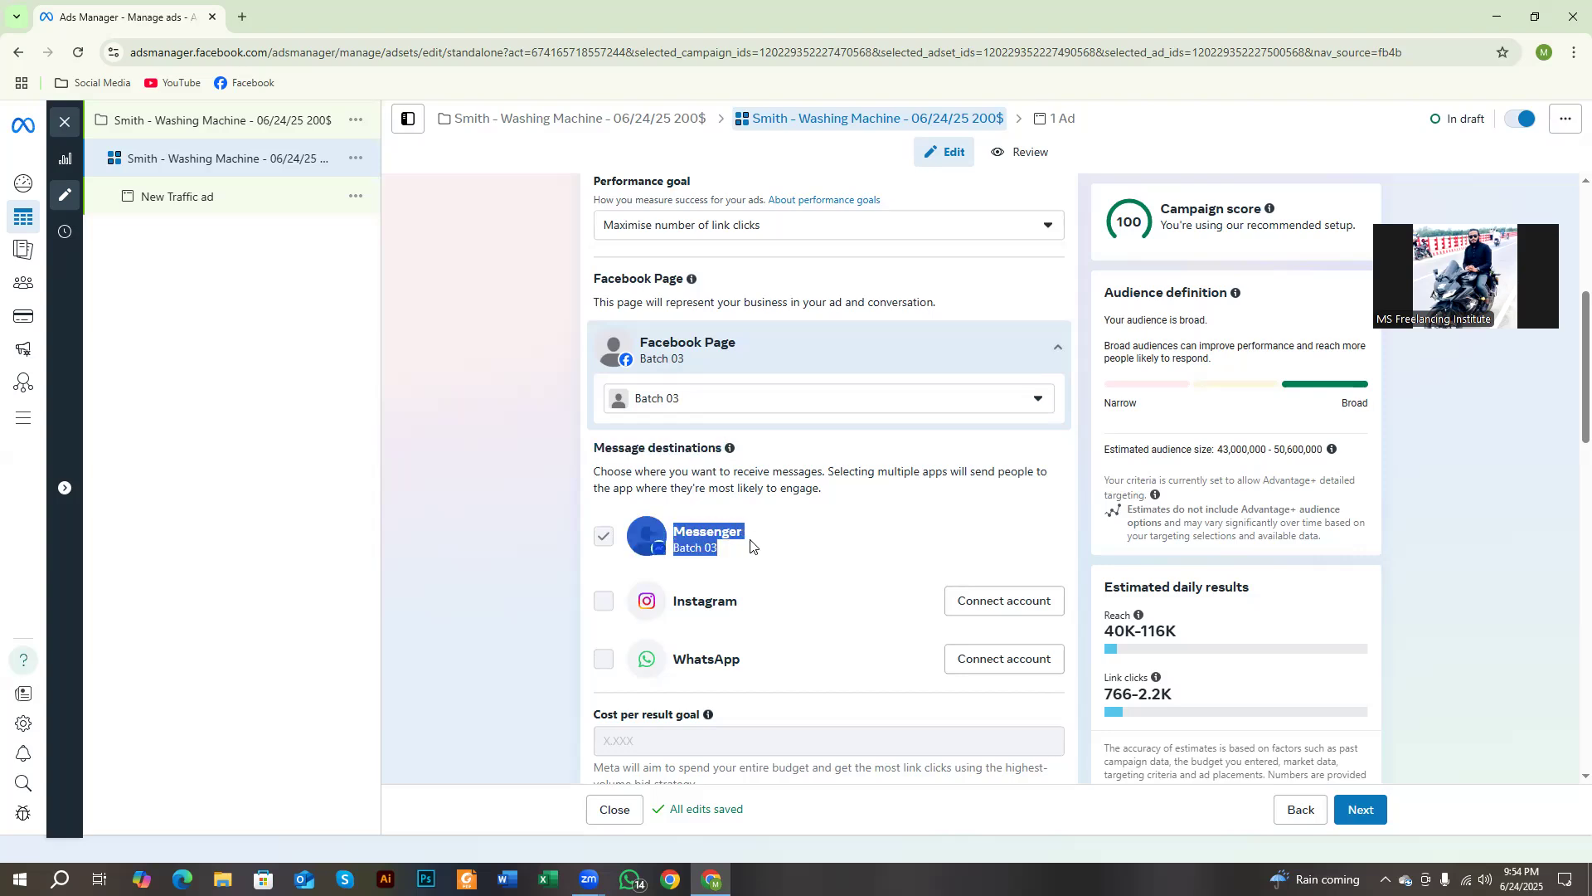
pyautogui.click(503, 569)
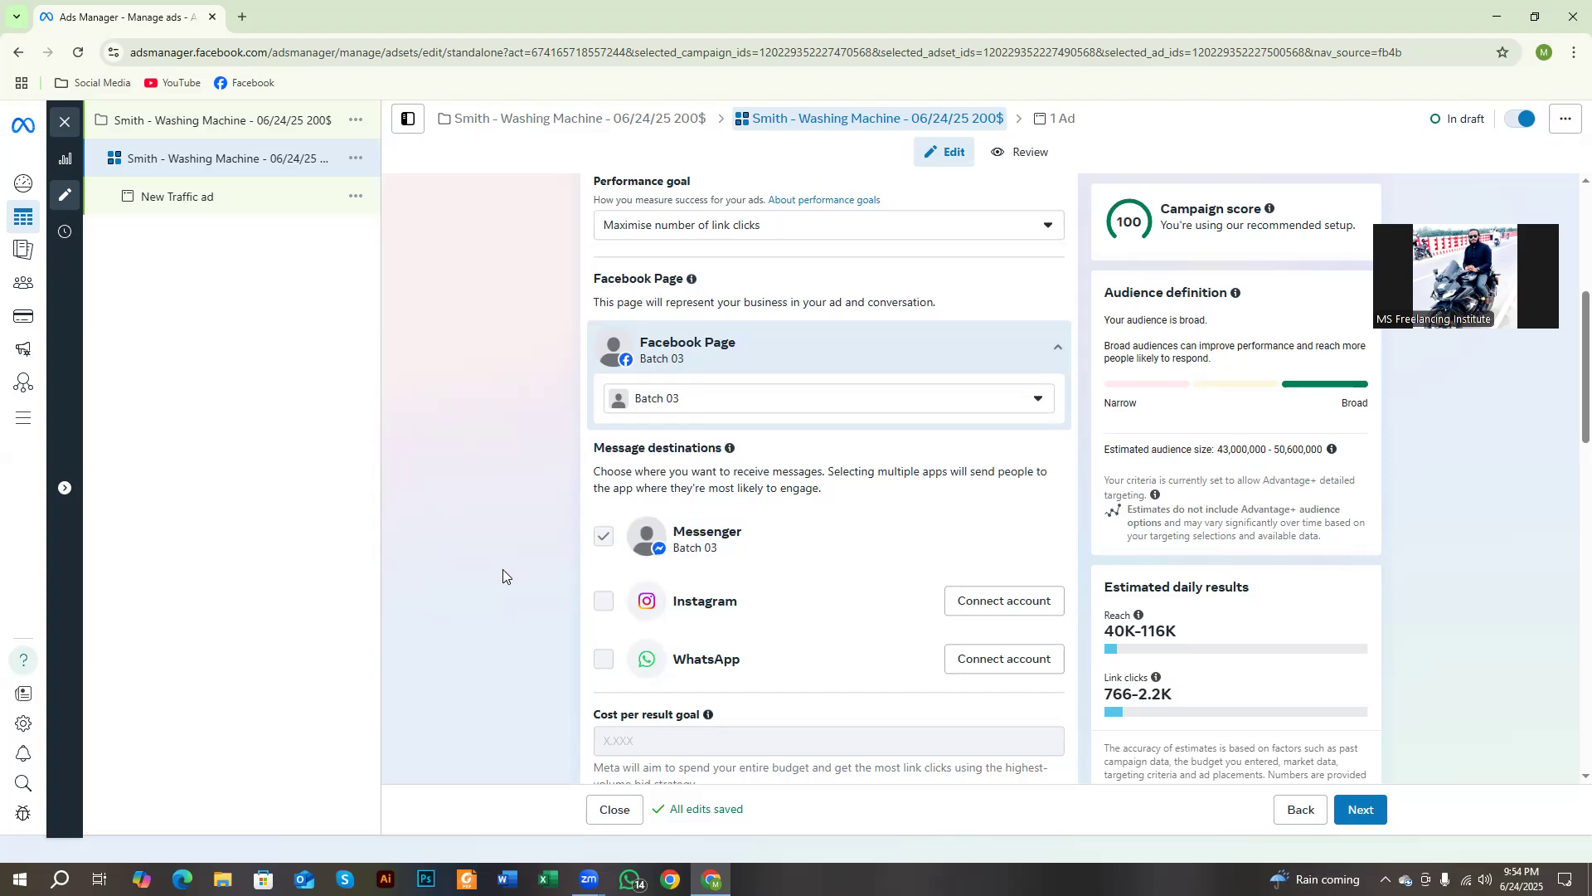
pyautogui.press('Print')
pyautogui.moveTo(454, 215); pyautogui.dragTo(1020, 851)
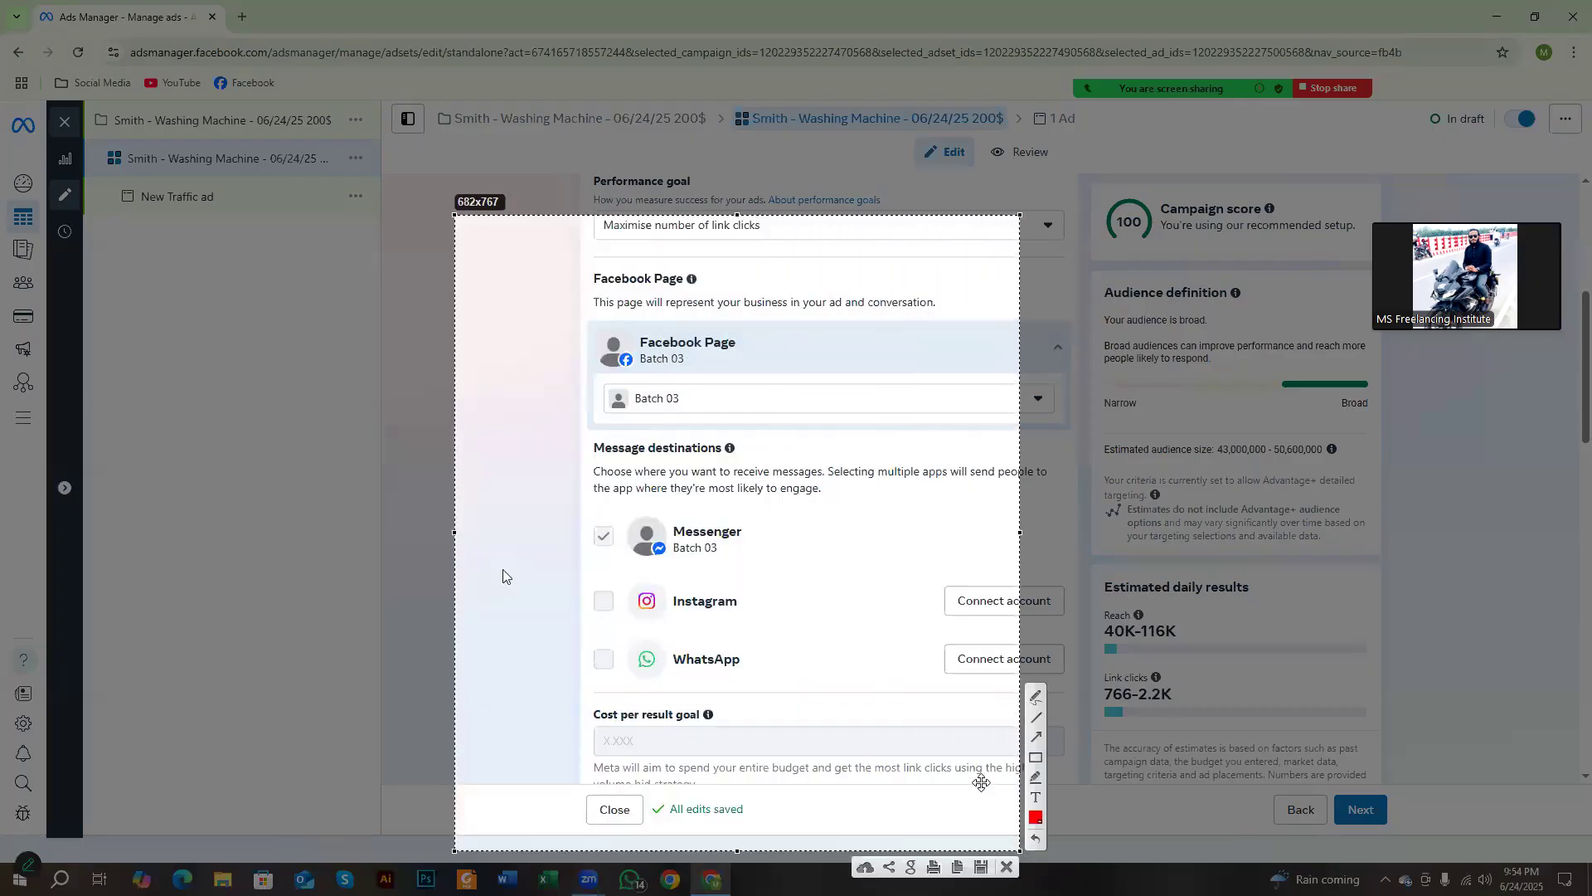
pyautogui.click(1036, 757)
pyautogui.moveTo(561, 484)
pyautogui.mouseDown()
pyautogui.moveTo(616, 572)
pyautogui.moveTo(747, 668)
pyautogui.moveTo(891, 707)
pyautogui.moveTo(1010, 701)
pyautogui.mouseUp()
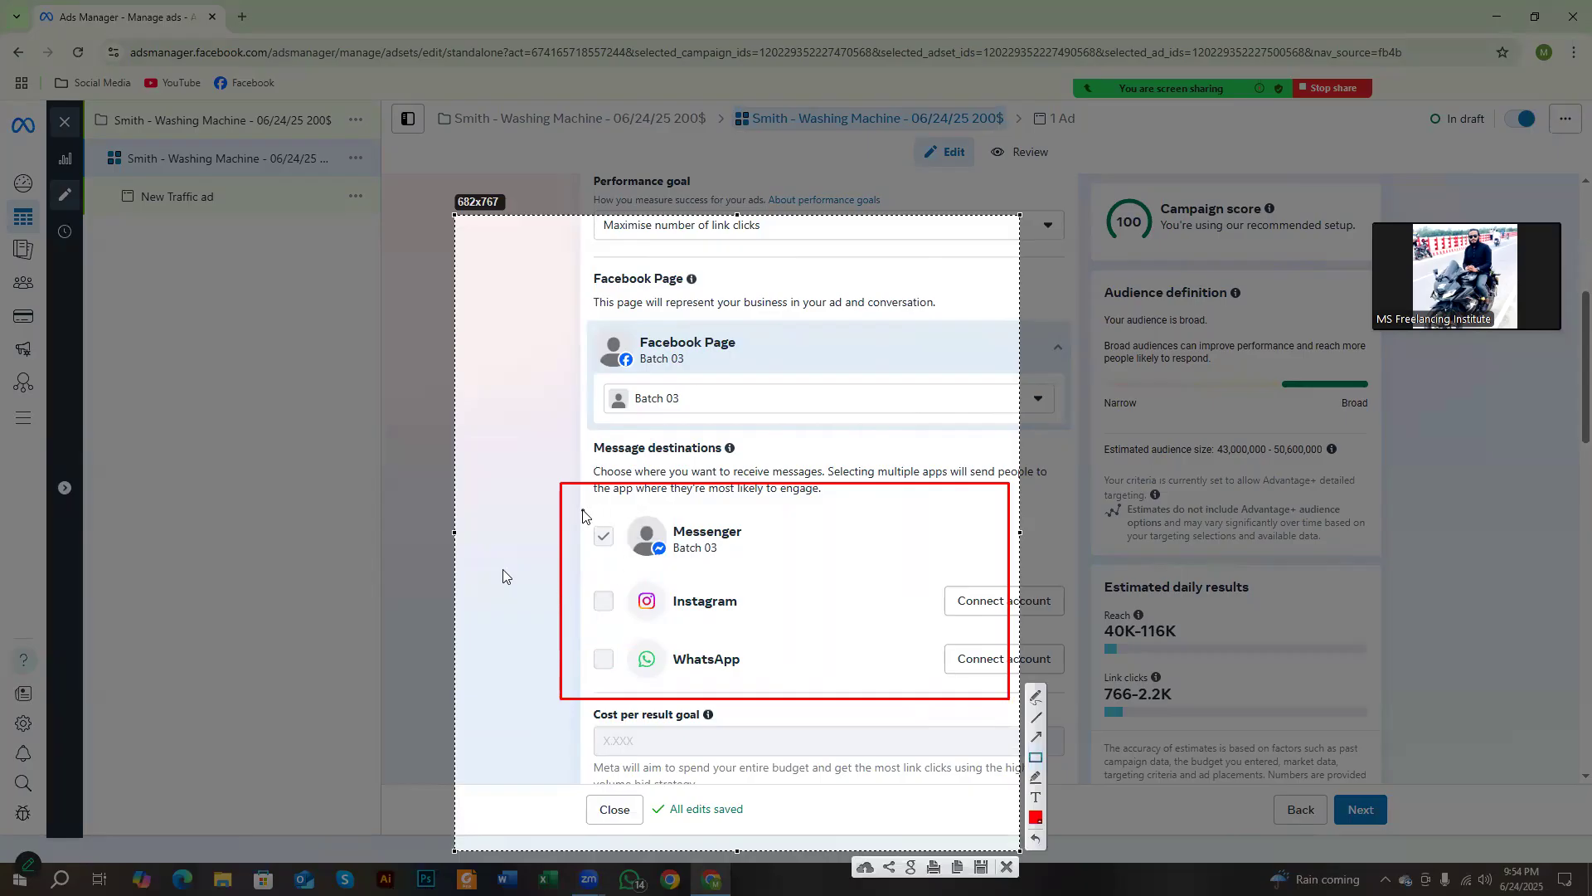
# Box the three message destinations together and Messenger, Instagram and WhatsApp individually in red, and discard the capture.
pyautogui.moveTo(581, 502)
pyautogui.mouseDown()
pyautogui.moveTo(723, 680)
pyautogui.moveTo(775, 703)
pyautogui.moveTo(769, 692)
pyautogui.mouseUp()
pyautogui.moveTo(621, 508)
pyautogui.mouseDown()
pyautogui.moveTo(684, 554)
pyautogui.moveTo(755, 585)
pyautogui.moveTo(758, 572)
pyautogui.mouseUp()
pyautogui.moveTo(618, 571)
pyautogui.mouseDown()
pyautogui.moveTo(655, 629)
pyautogui.moveTo(767, 631)
pyautogui.mouseUp()
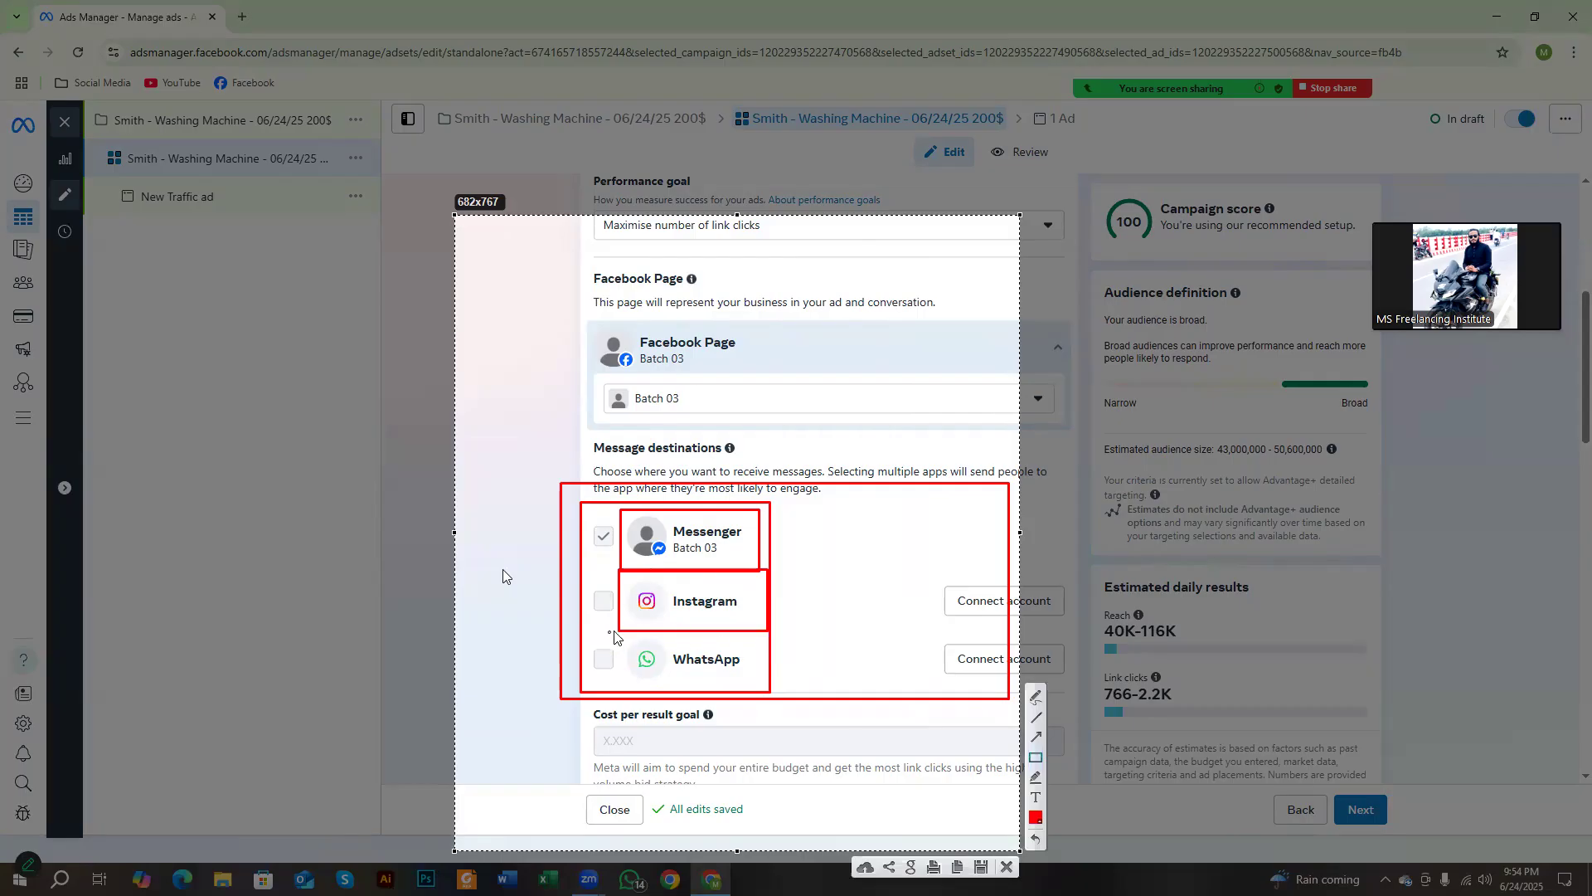
pyautogui.moveTo(618, 632); pyautogui.dragTo(767, 697)
pyautogui.rightClick(810, 556)
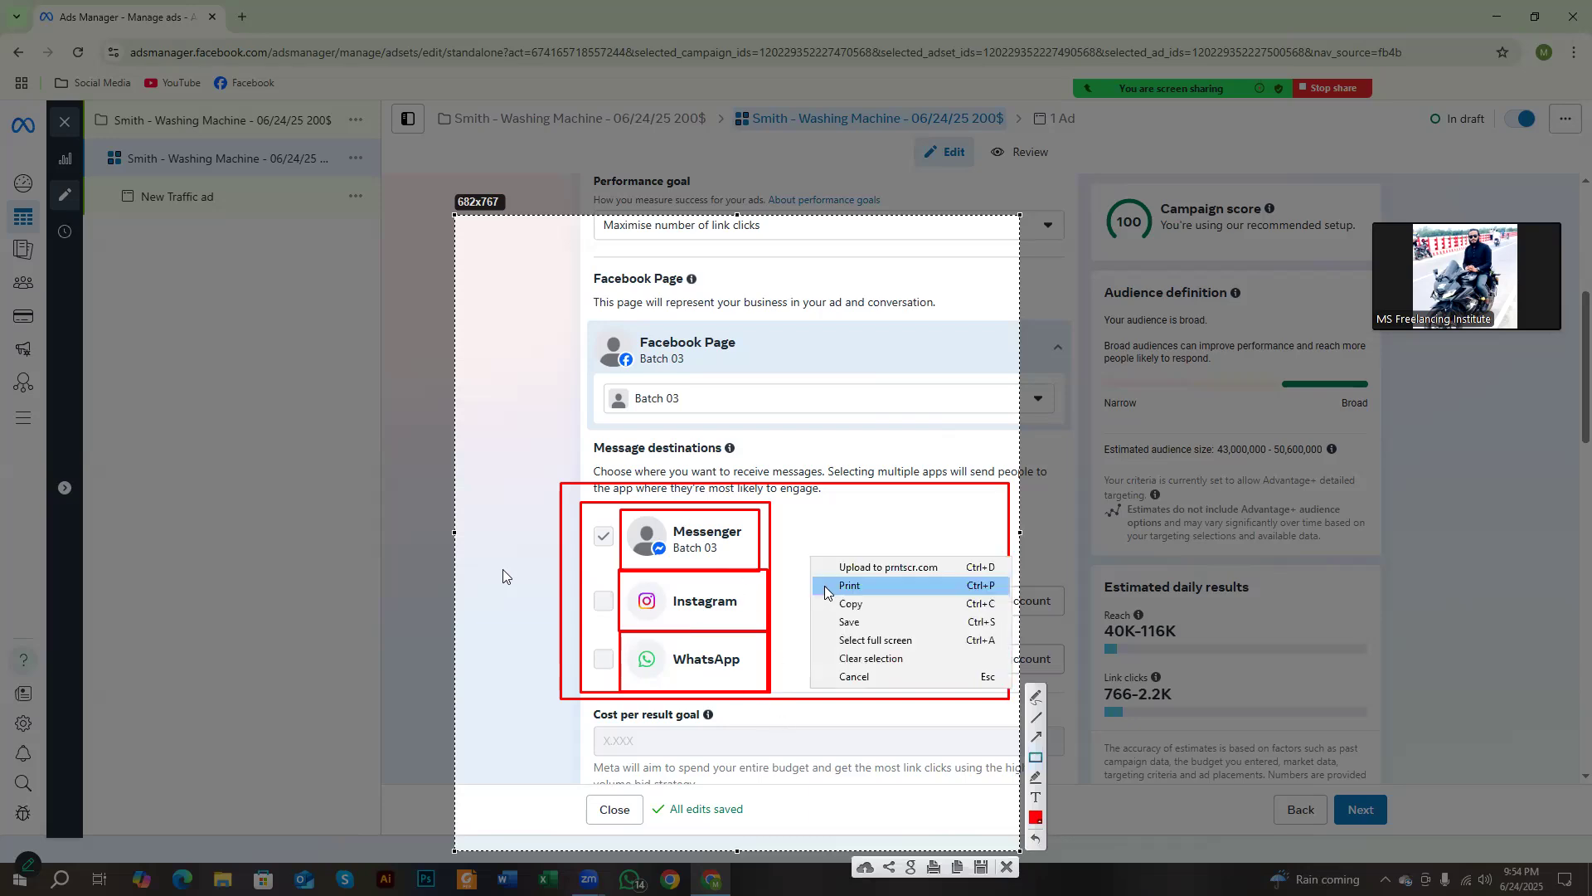
pyautogui.click(862, 676)
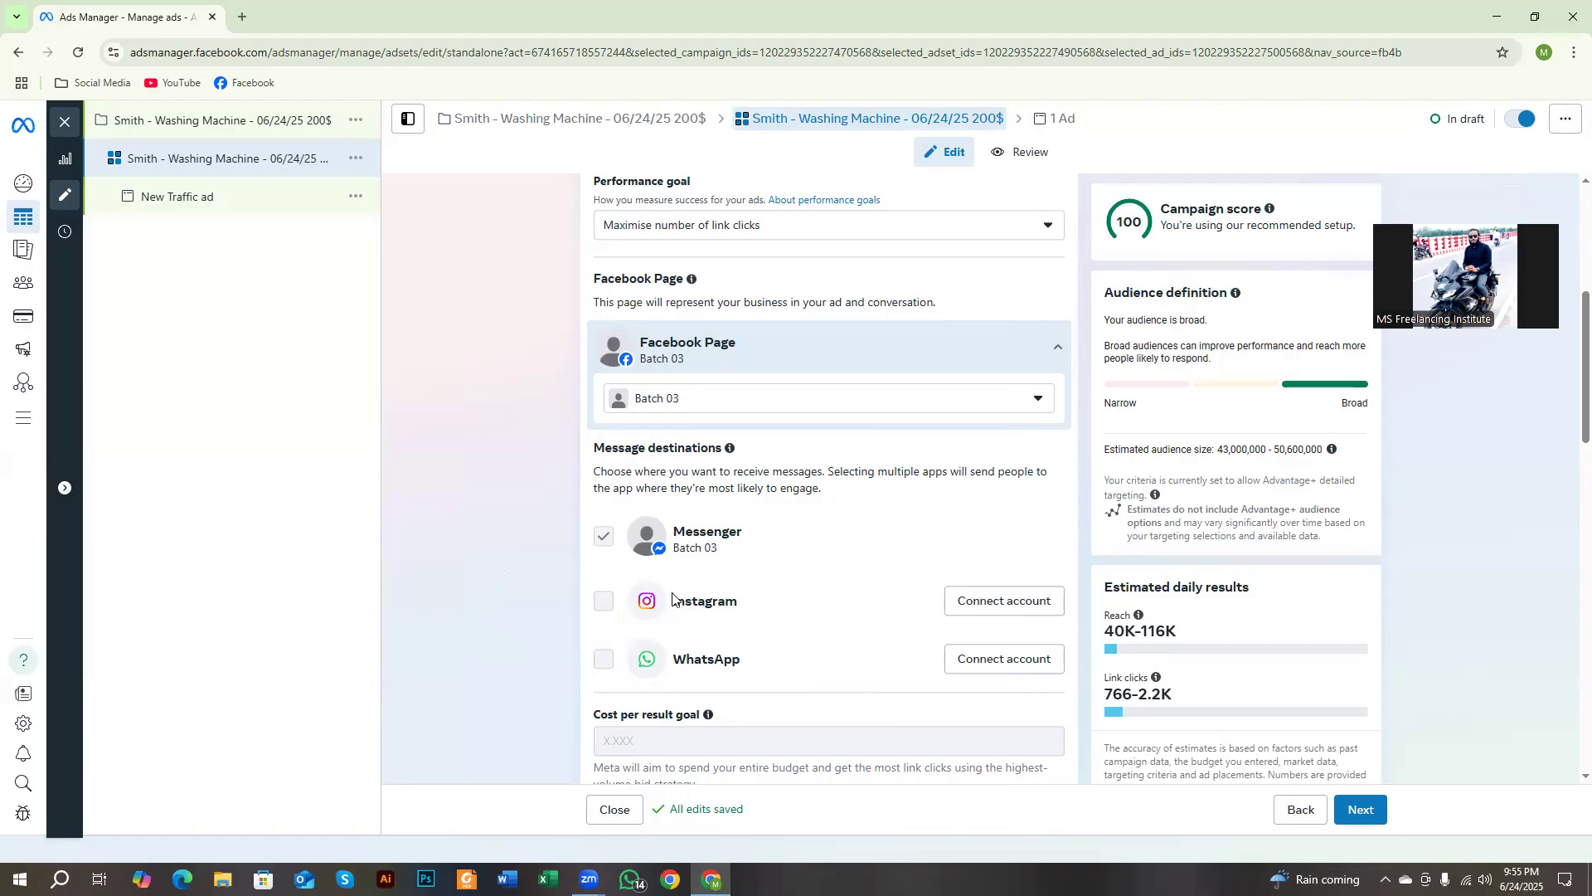
# Examine the Messenger, Instagram and WhatsApp options under Message destinations, highlighting each name.
pyautogui.doubleClick(689, 655)
pyautogui.click(561, 620)
pyautogui.scroll(-2, 605, 609)
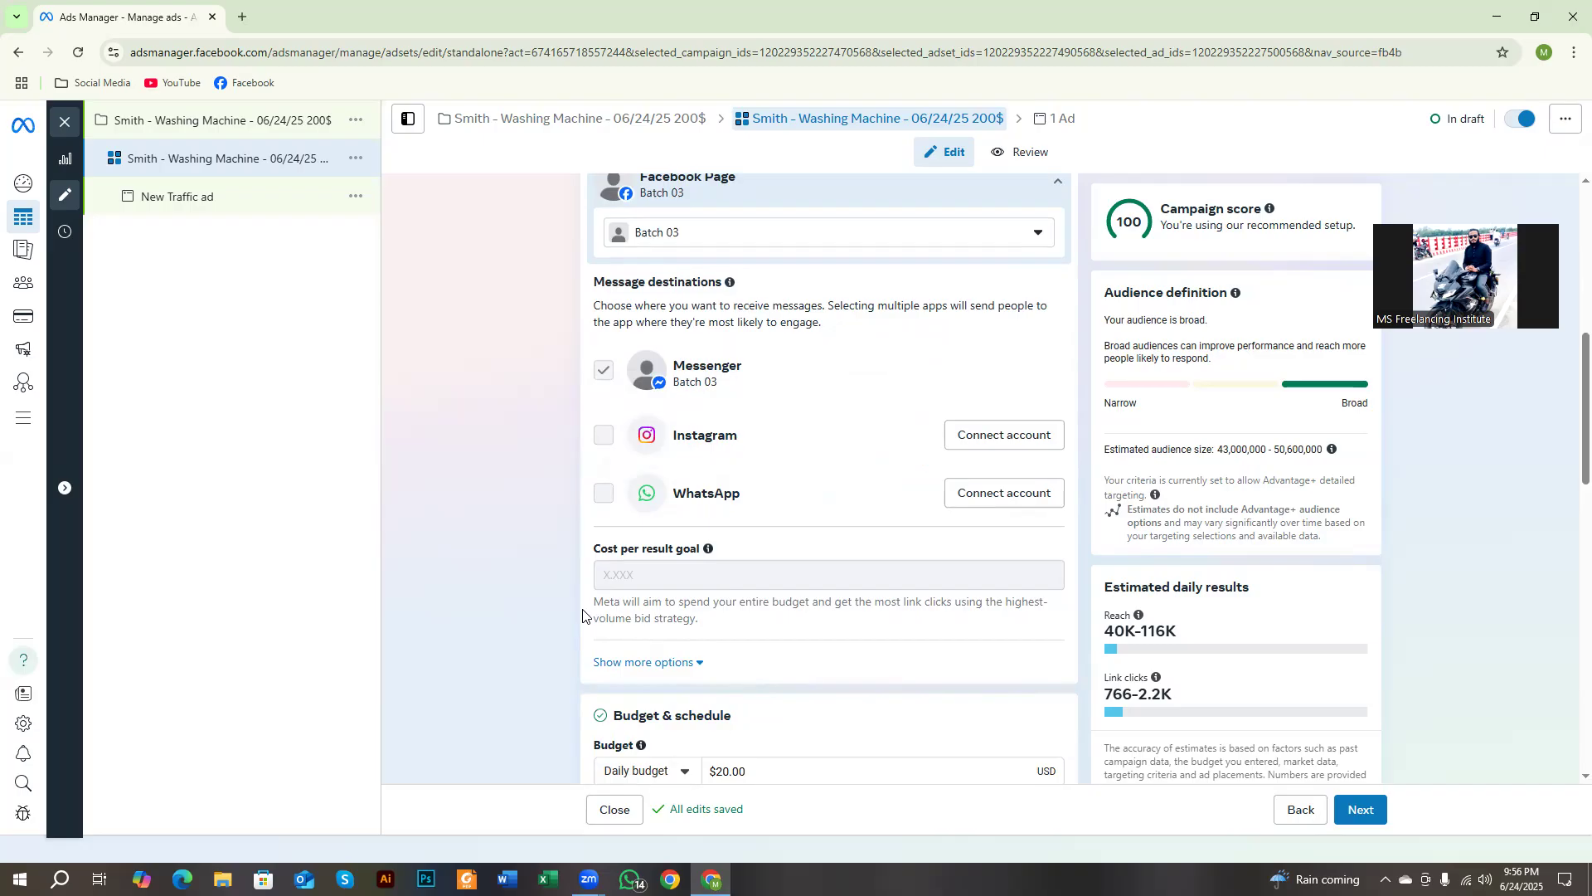
pyautogui.moveTo(681, 496); pyautogui.dragTo(743, 509)
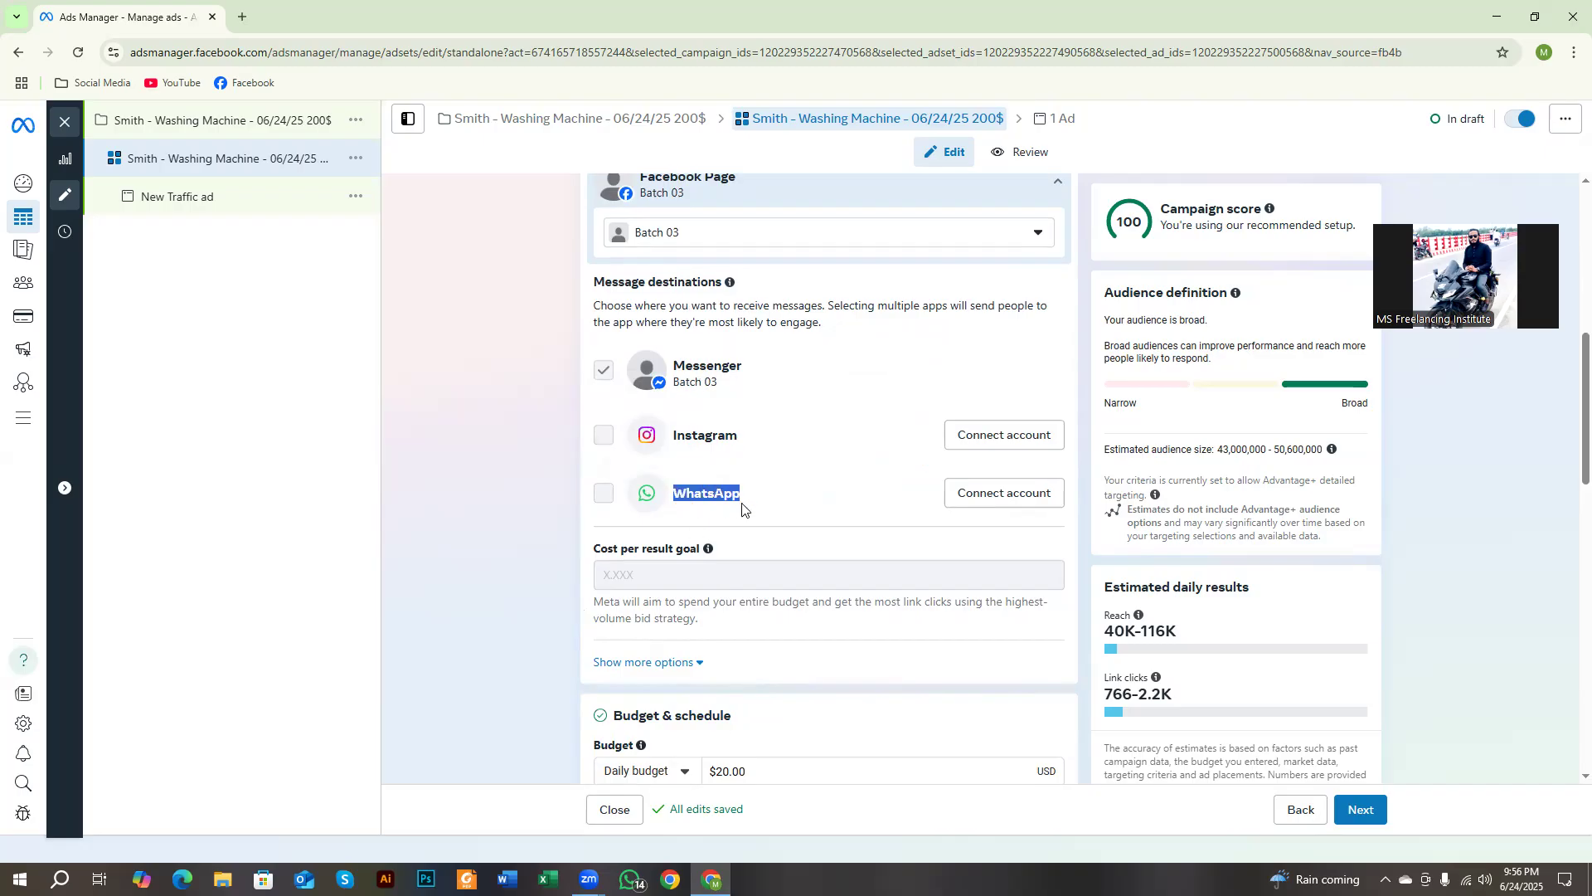
pyautogui.click(506, 549)
pyautogui.moveTo(695, 368); pyautogui.dragTo(741, 371)
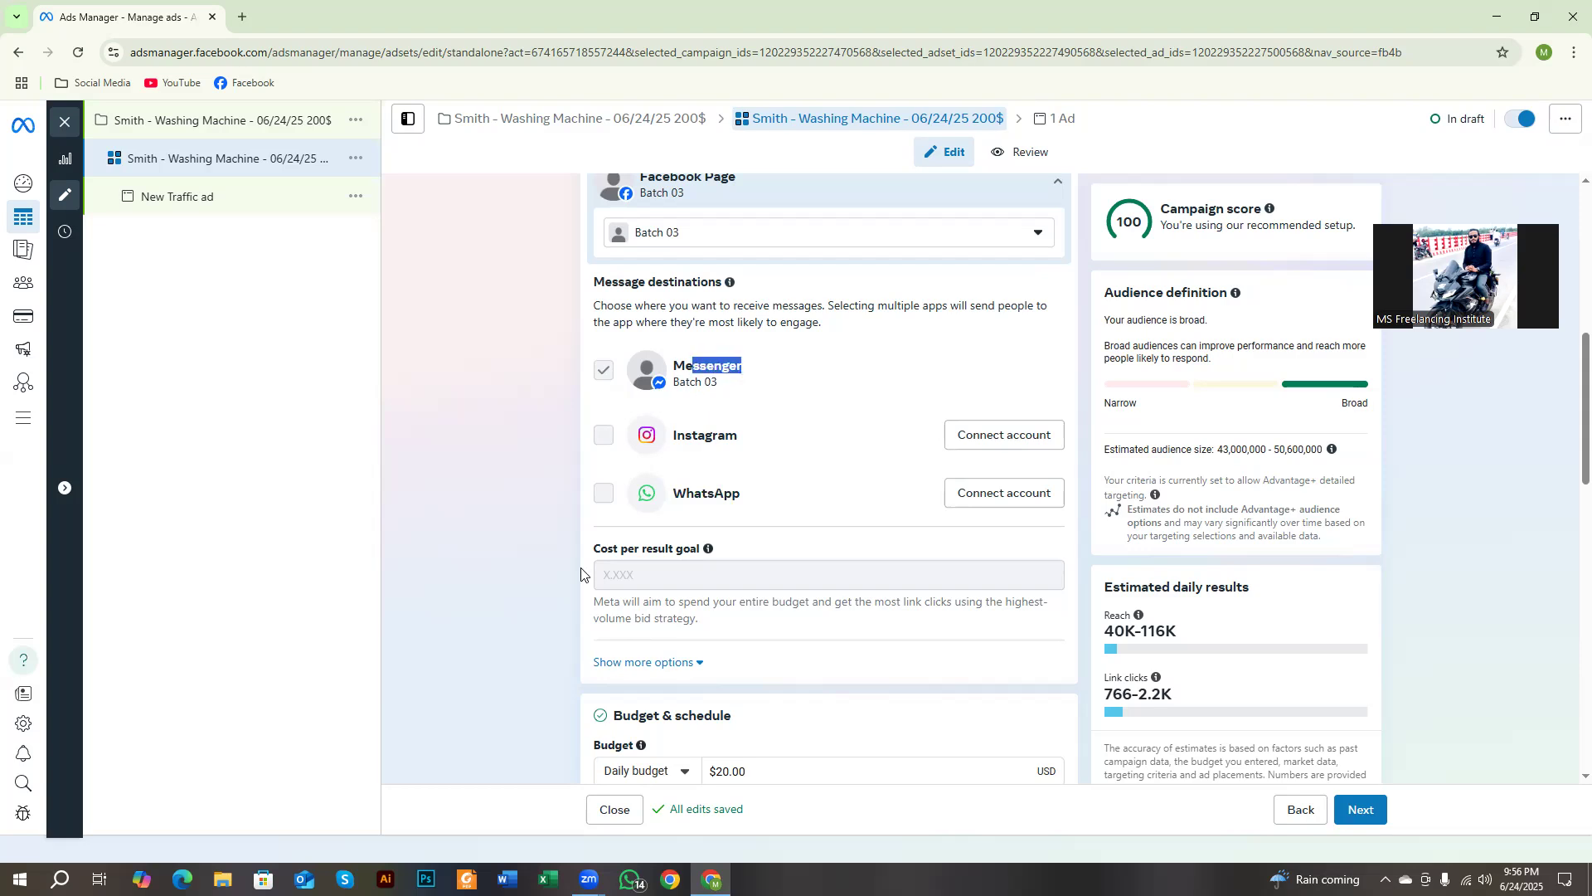
pyautogui.click(564, 554)
pyautogui.moveTo(686, 492); pyautogui.dragTo(744, 511)
pyautogui.click(451, 597)
pyautogui.moveTo(672, 430); pyautogui.dragTo(752, 455)
pyautogui.click(503, 539)
# Check the cost per result goal field and read its explanation.
pyautogui.scroll(-1, 653, 494)
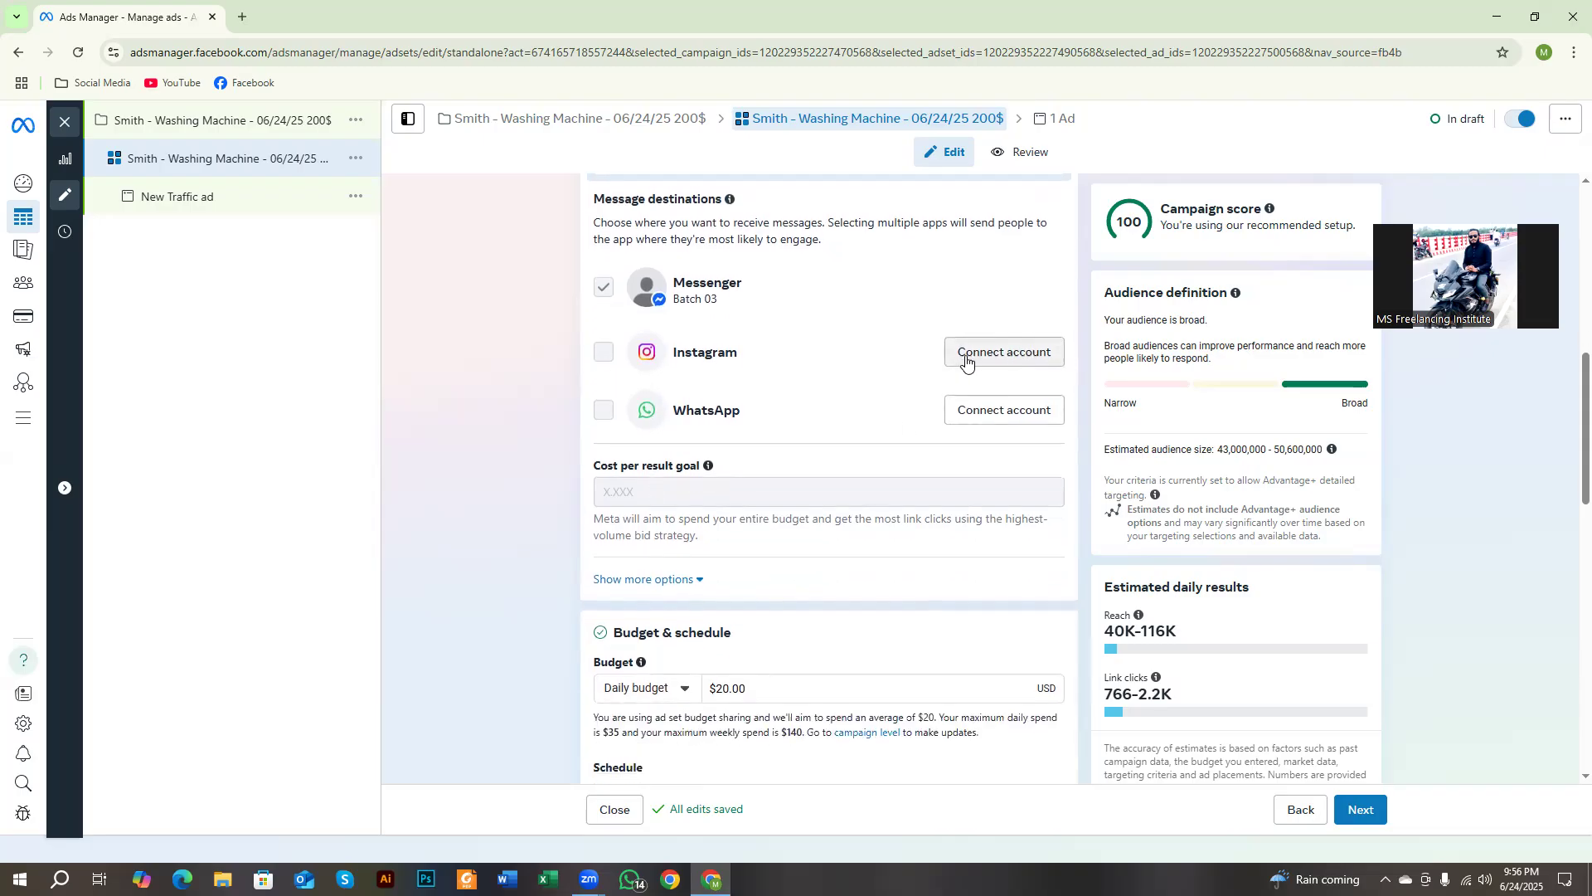
pyautogui.scroll(-2, 666, 516)
pyautogui.moveTo(595, 300); pyautogui.dragTo(700, 325)
pyautogui.click(706, 348)
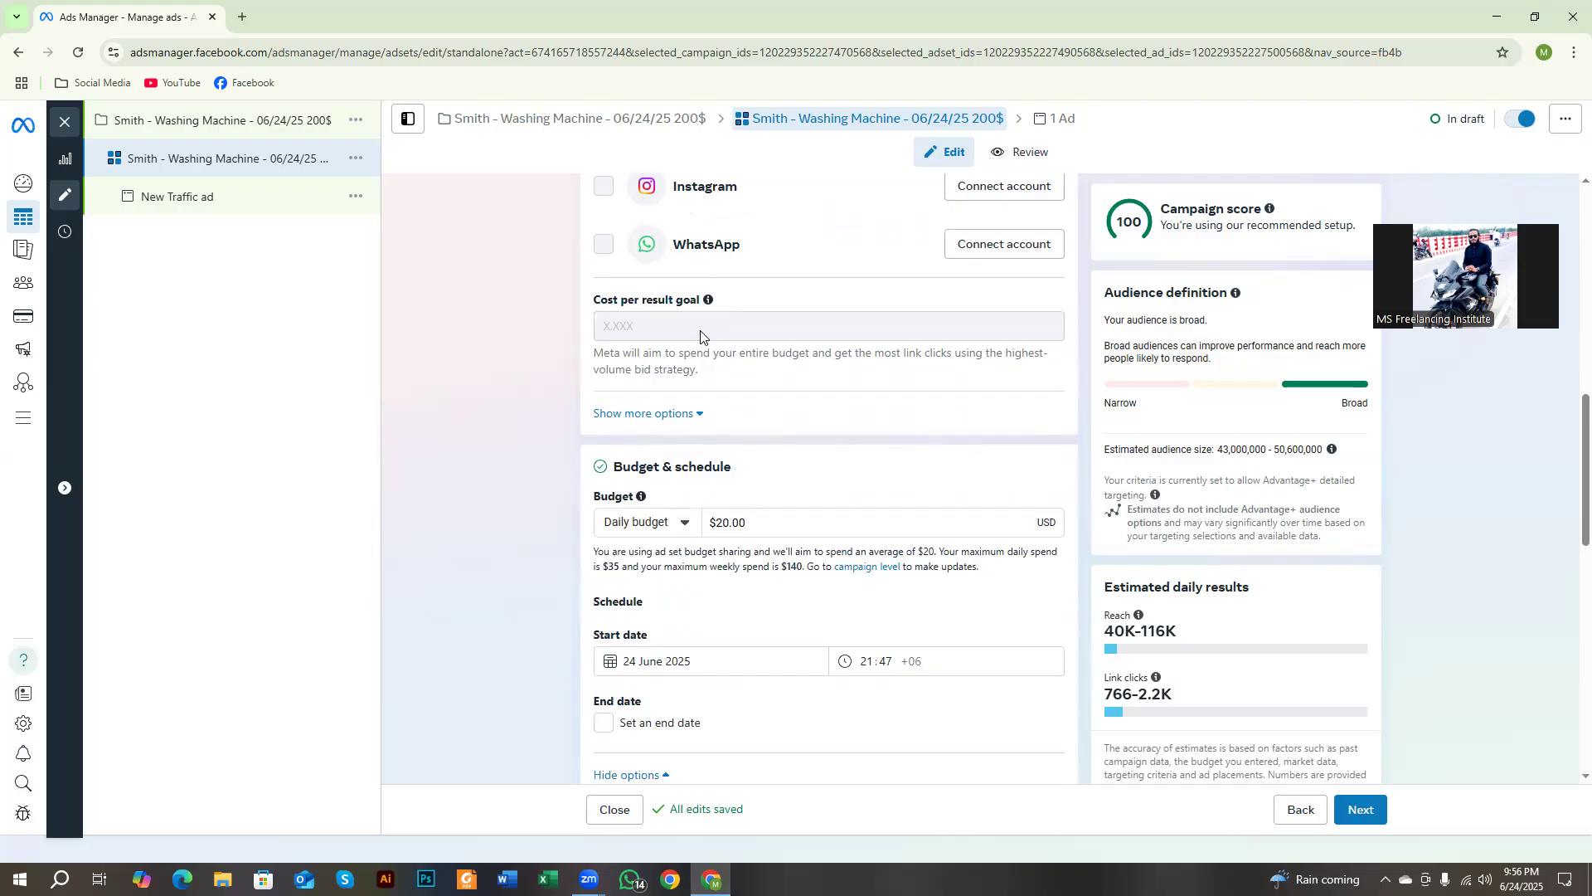
pyautogui.moveTo(701, 335)
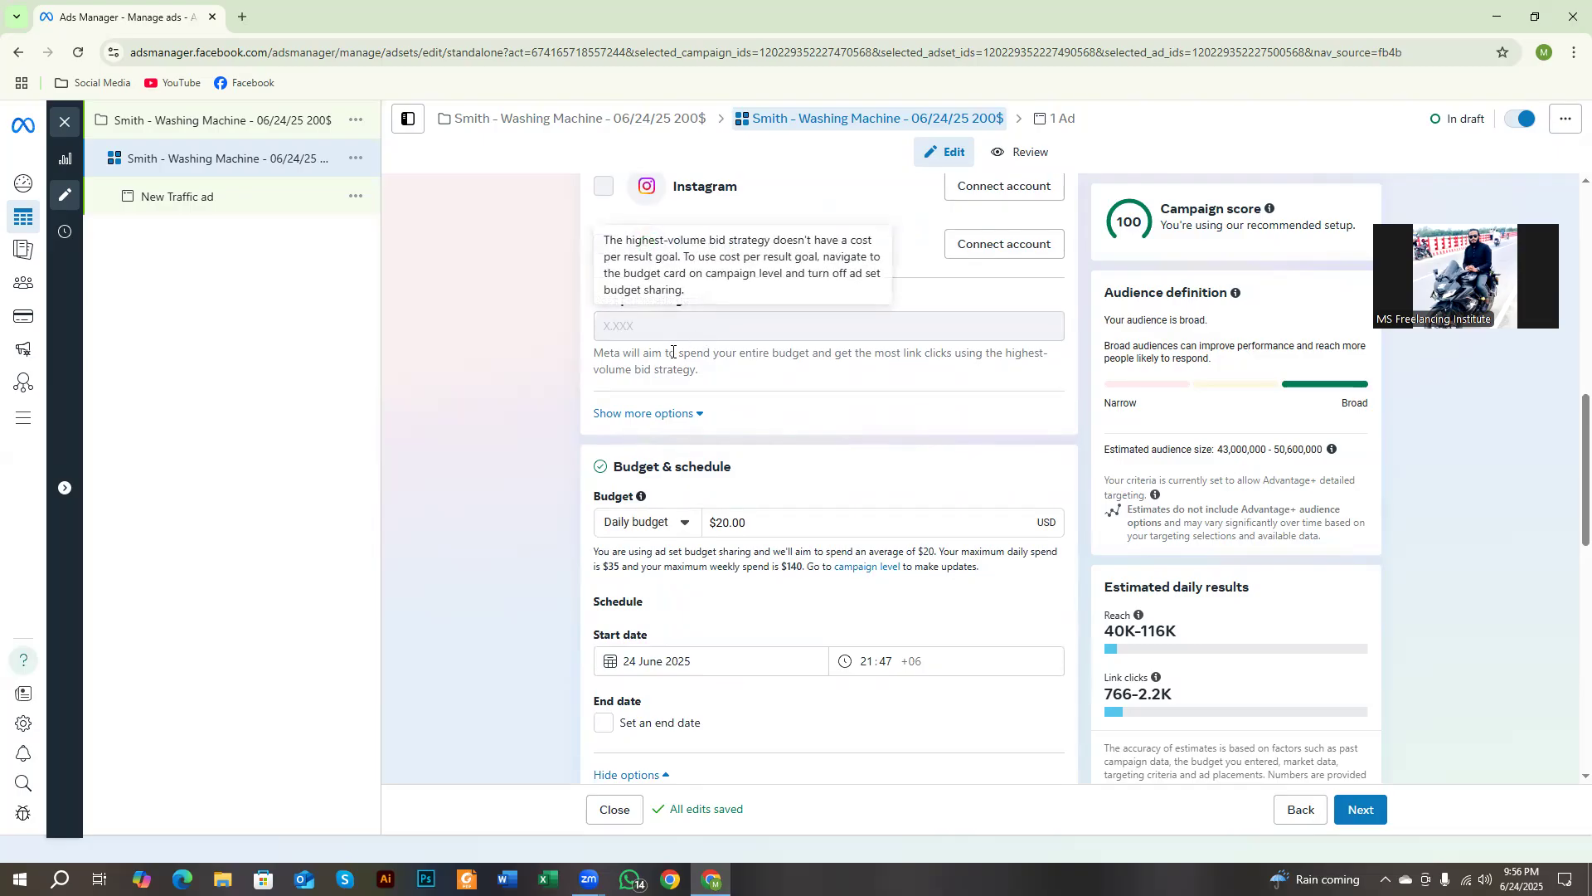
# Review the Budget & schedule section, including the daily budget, start date and scheduling options.
pyautogui.scroll(-2, 623, 314)
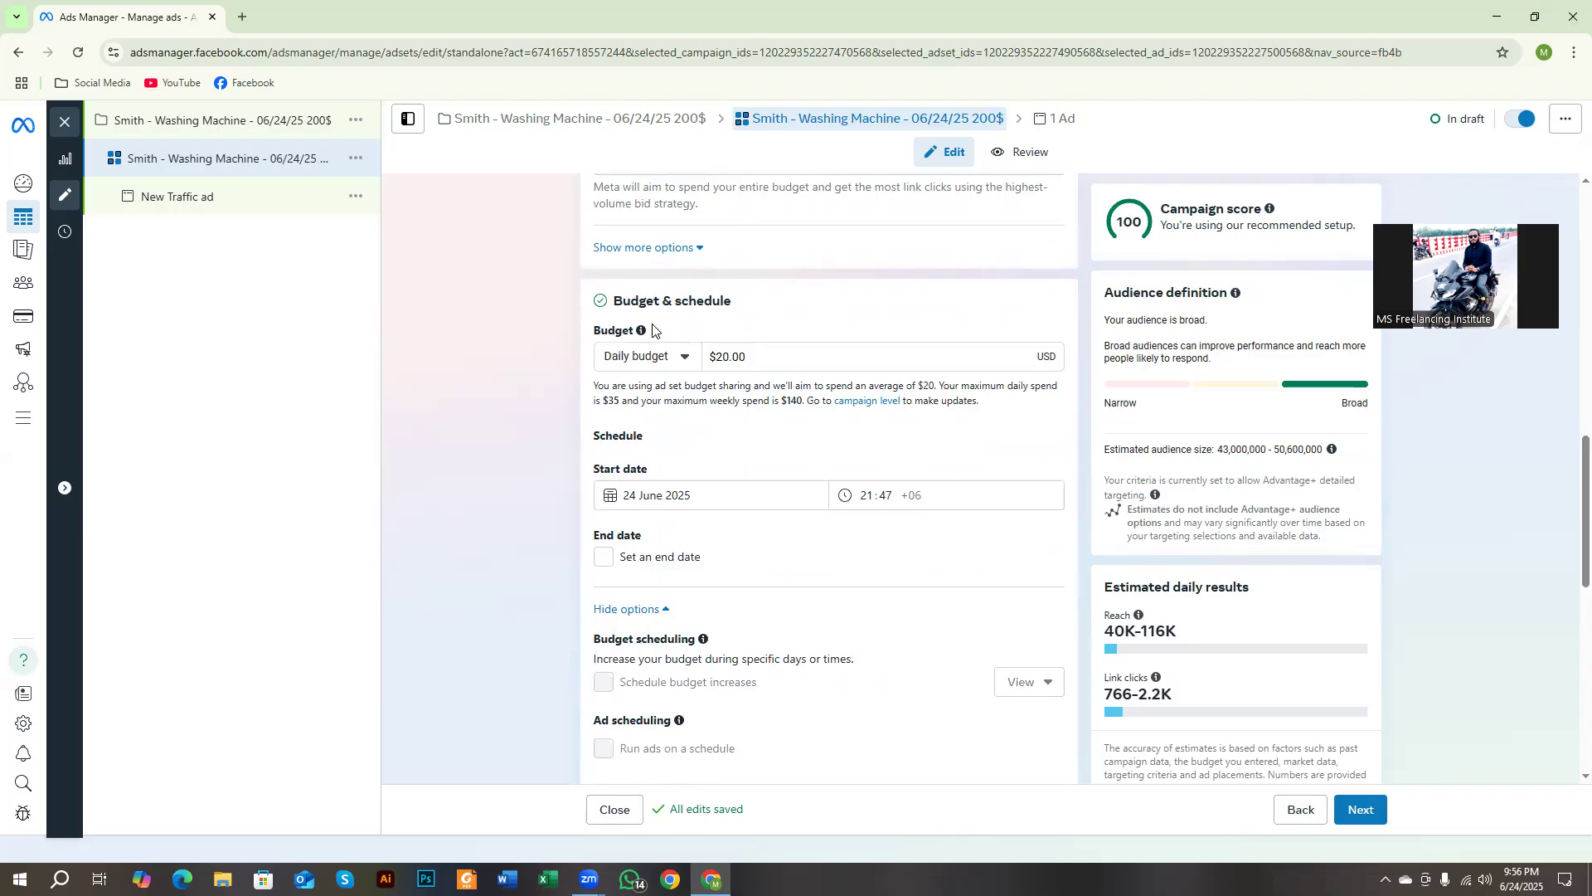
pyautogui.moveTo(616, 294); pyautogui.dragTo(775, 296)
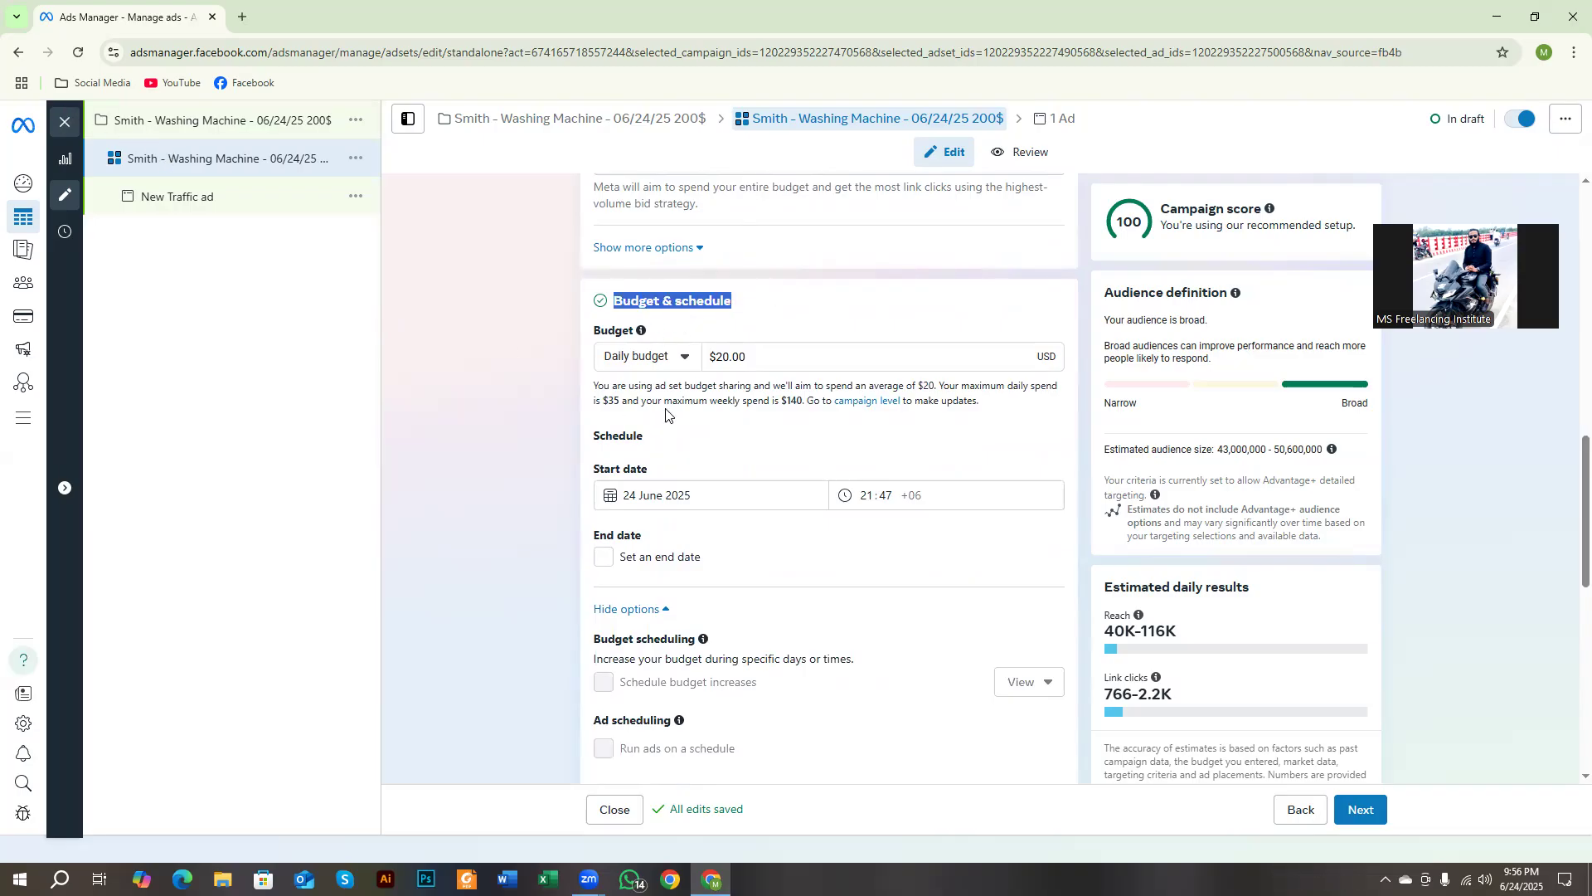
pyautogui.click(527, 334)
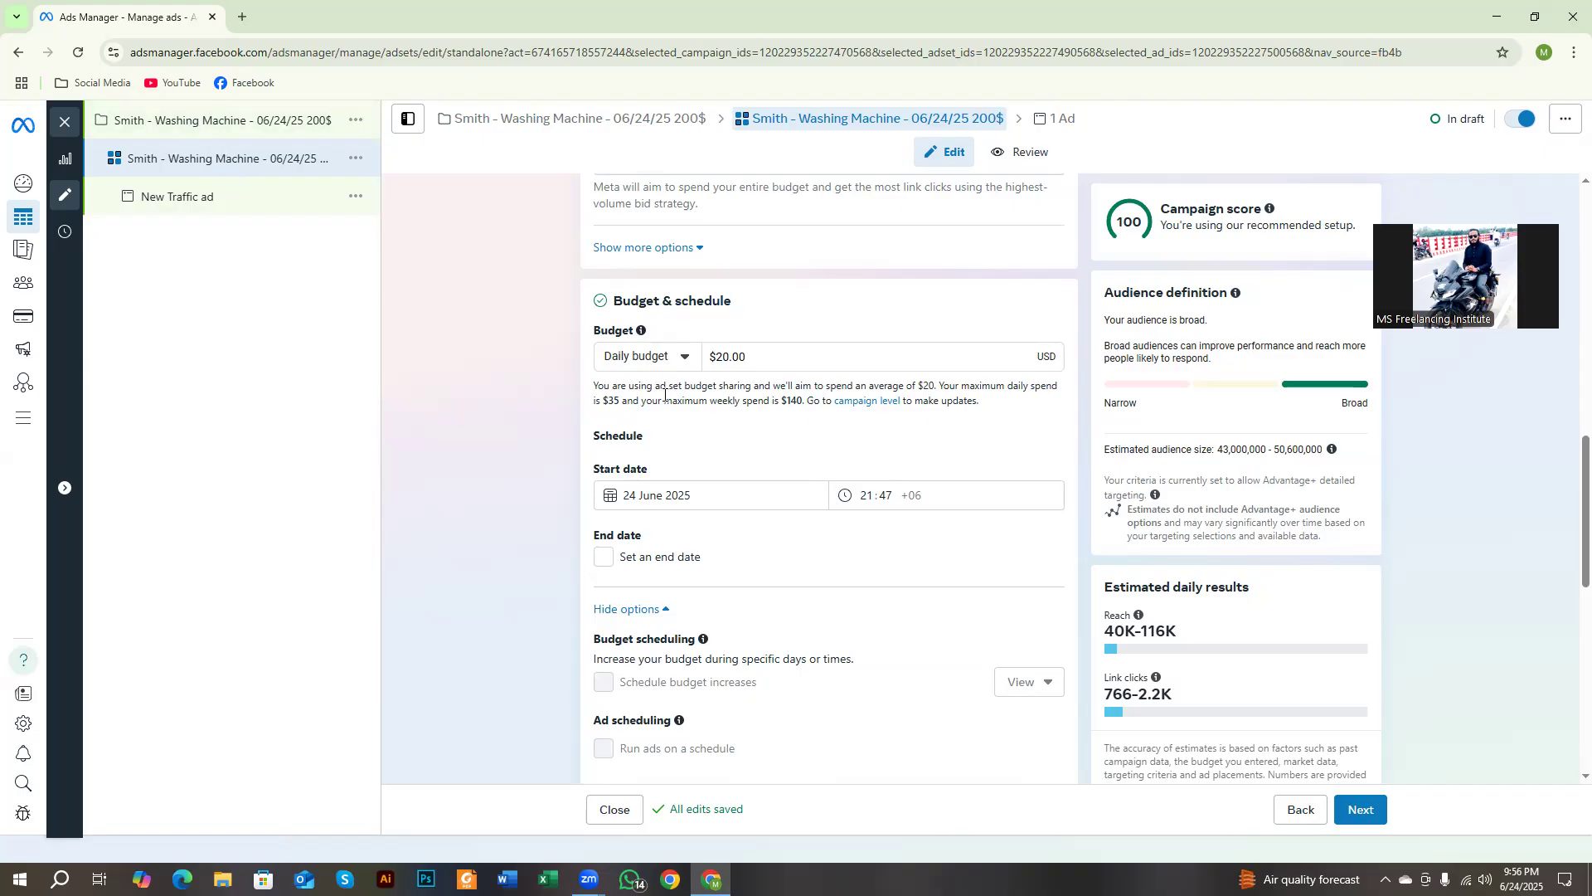
pyautogui.scroll(3, 630, 386)
pyautogui.scroll(-2, 660, 415)
pyautogui.scroll(-1, 643, 446)
pyautogui.moveTo(622, 300); pyautogui.dragTo(757, 312)
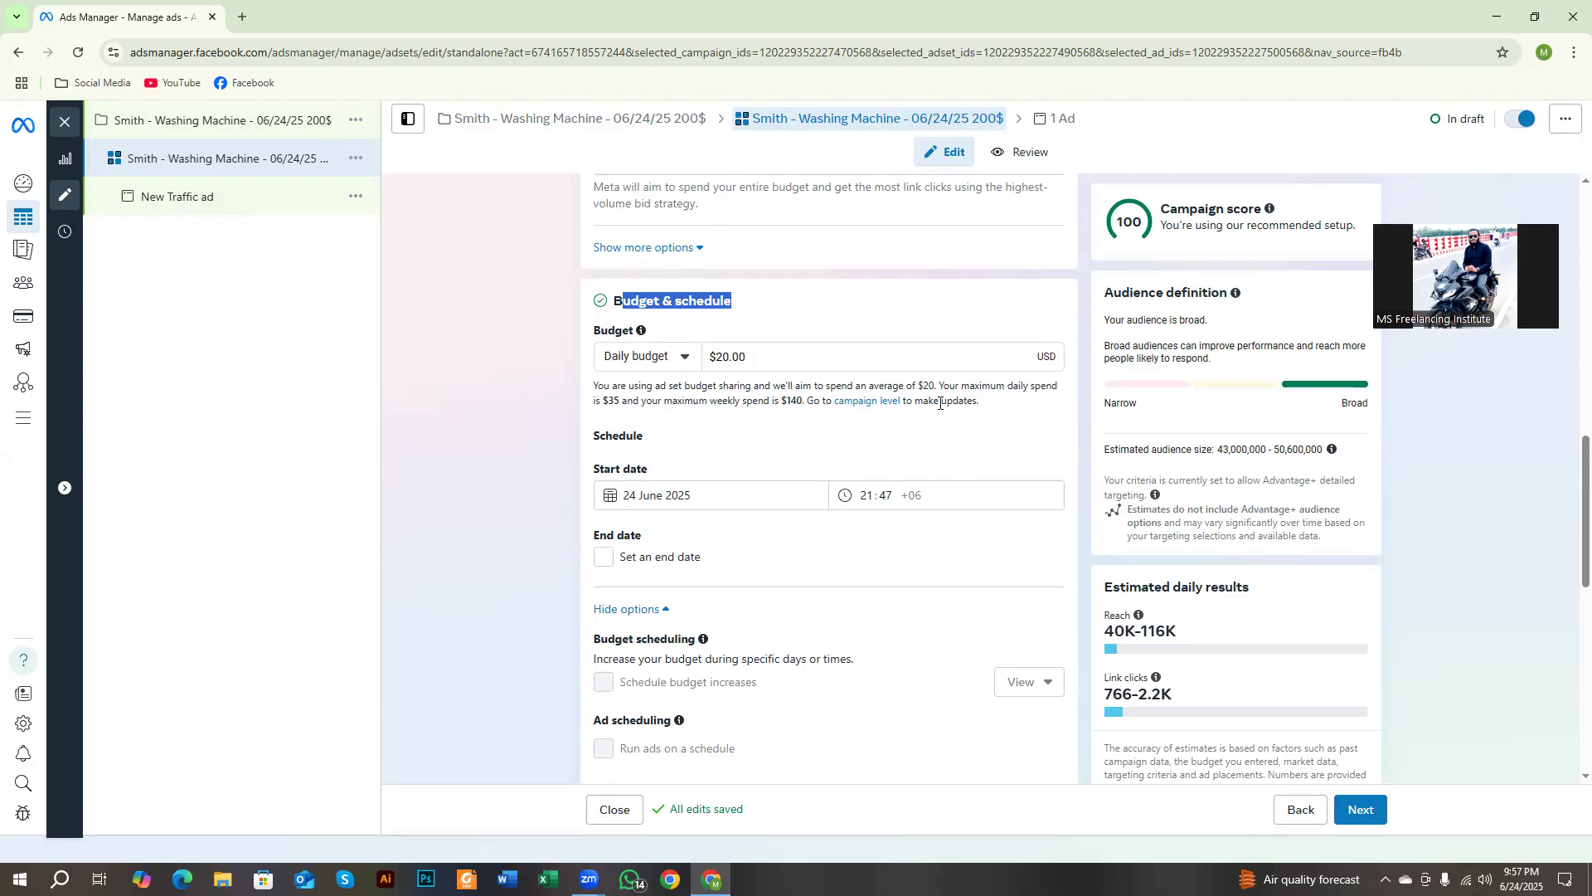
# Examine the Instagram and WhatsApp message destinations again, highlighting each name.
pyautogui.click(1244, 125)
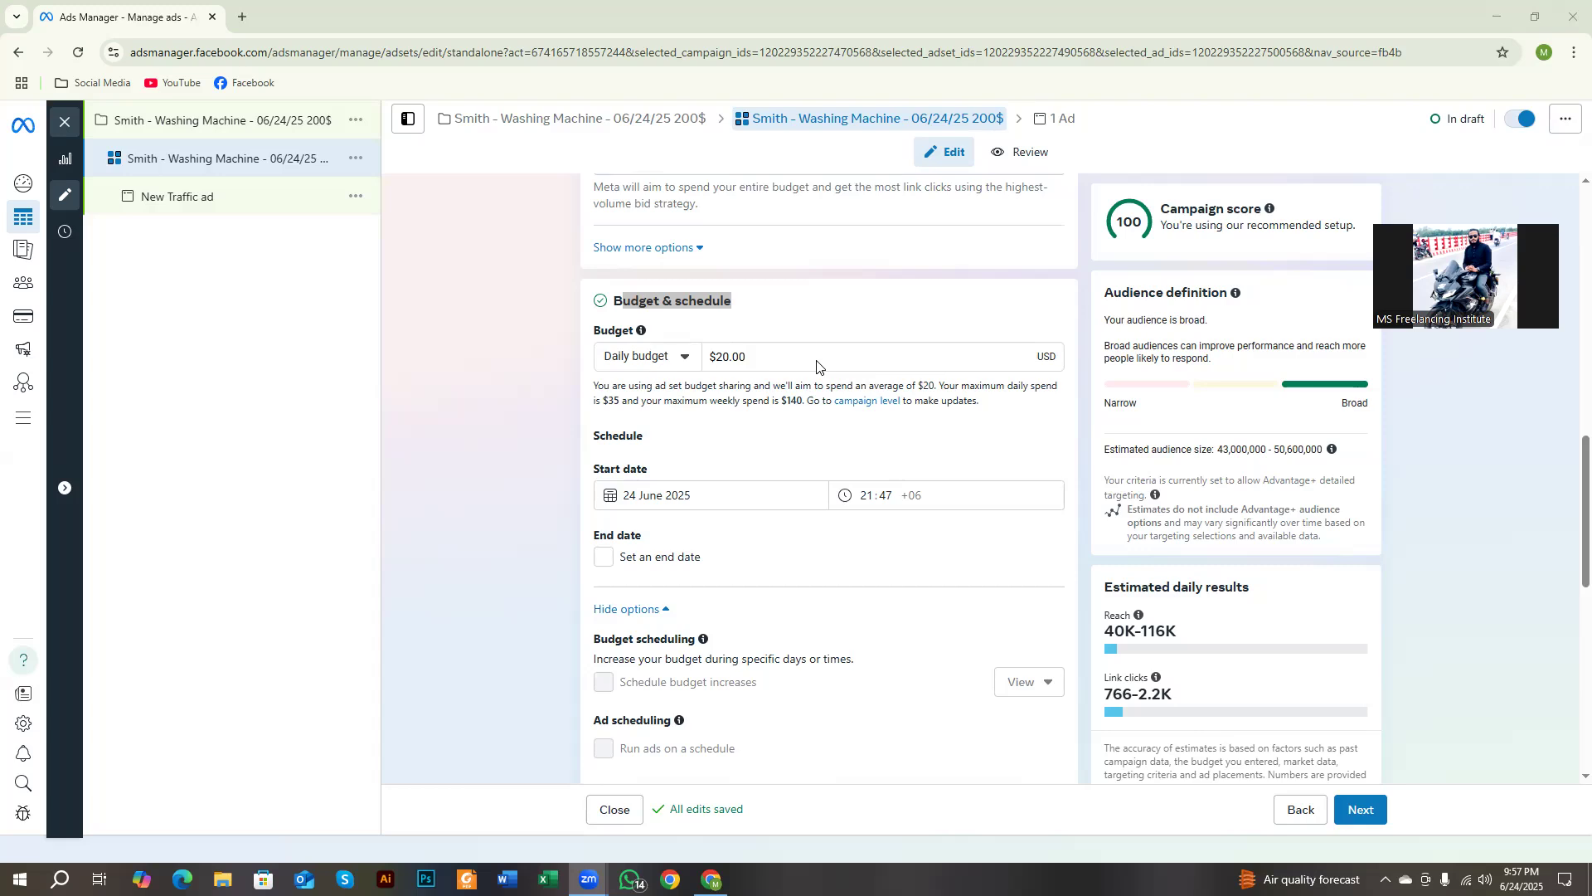
pyautogui.scroll(4, 589, 456)
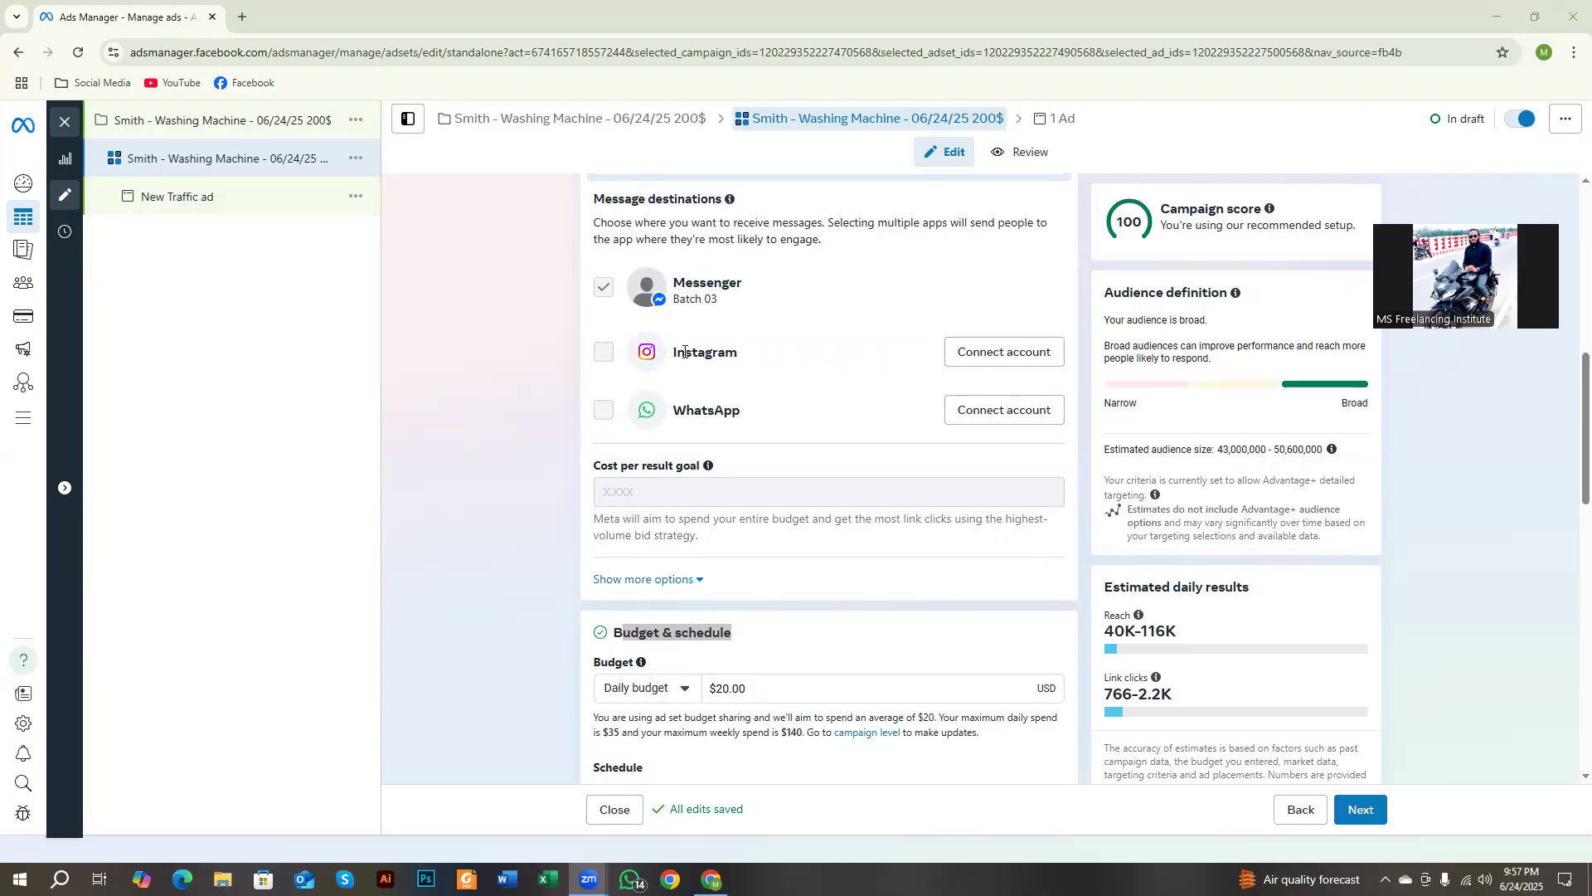
pyautogui.moveTo(673, 352); pyautogui.dragTo(748, 362)
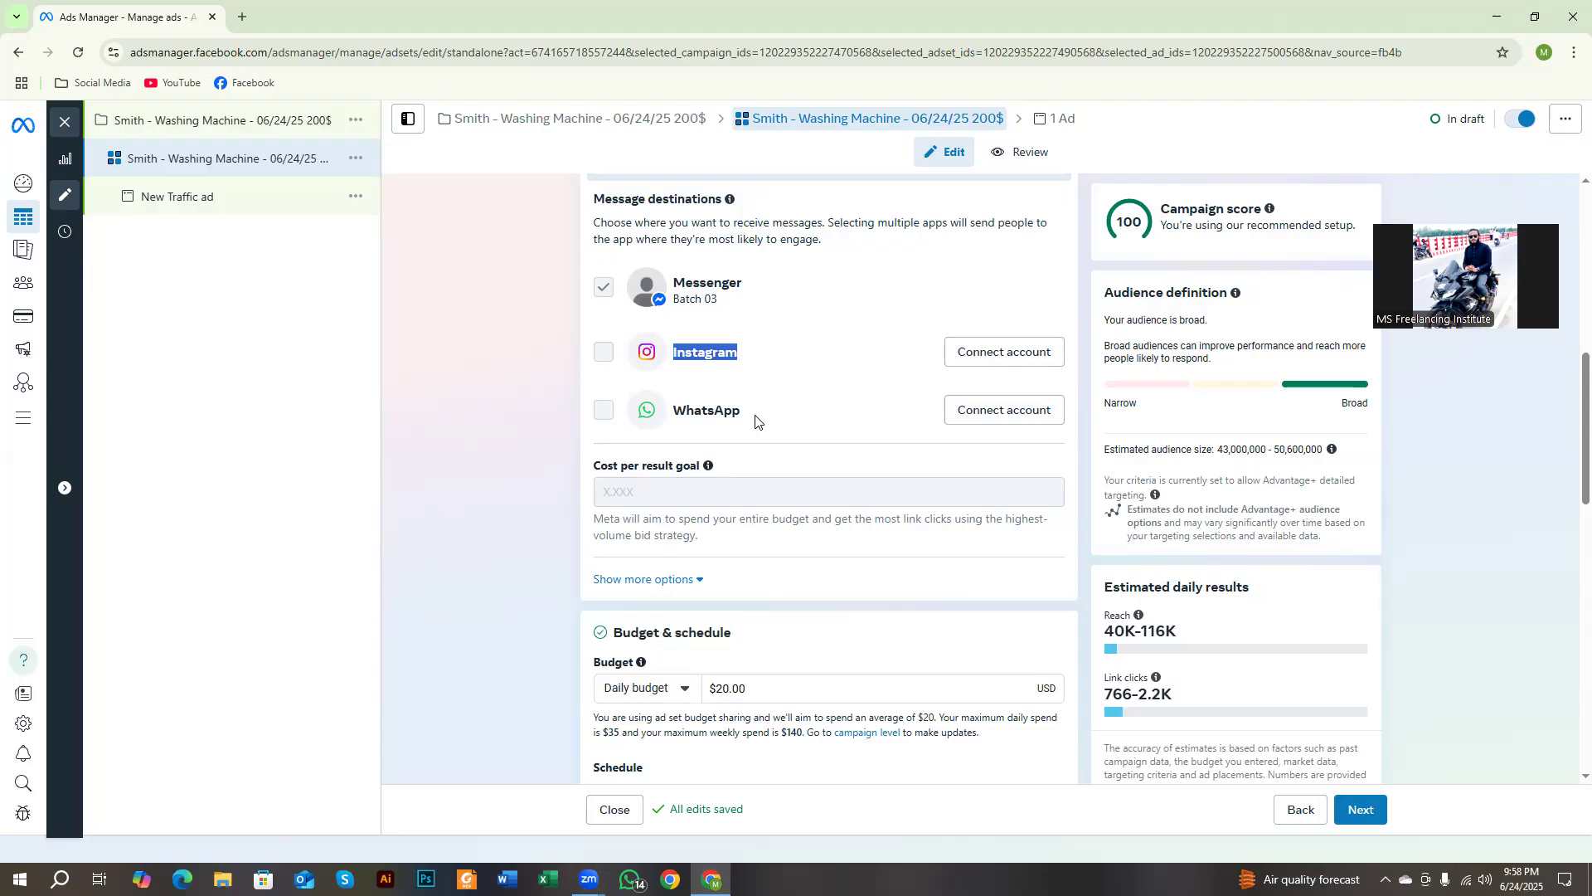
pyautogui.click(720, 349)
pyautogui.moveTo(748, 359); pyautogui.dragTo(676, 373)
pyautogui.moveTo(744, 418); pyautogui.dragTo(679, 430)
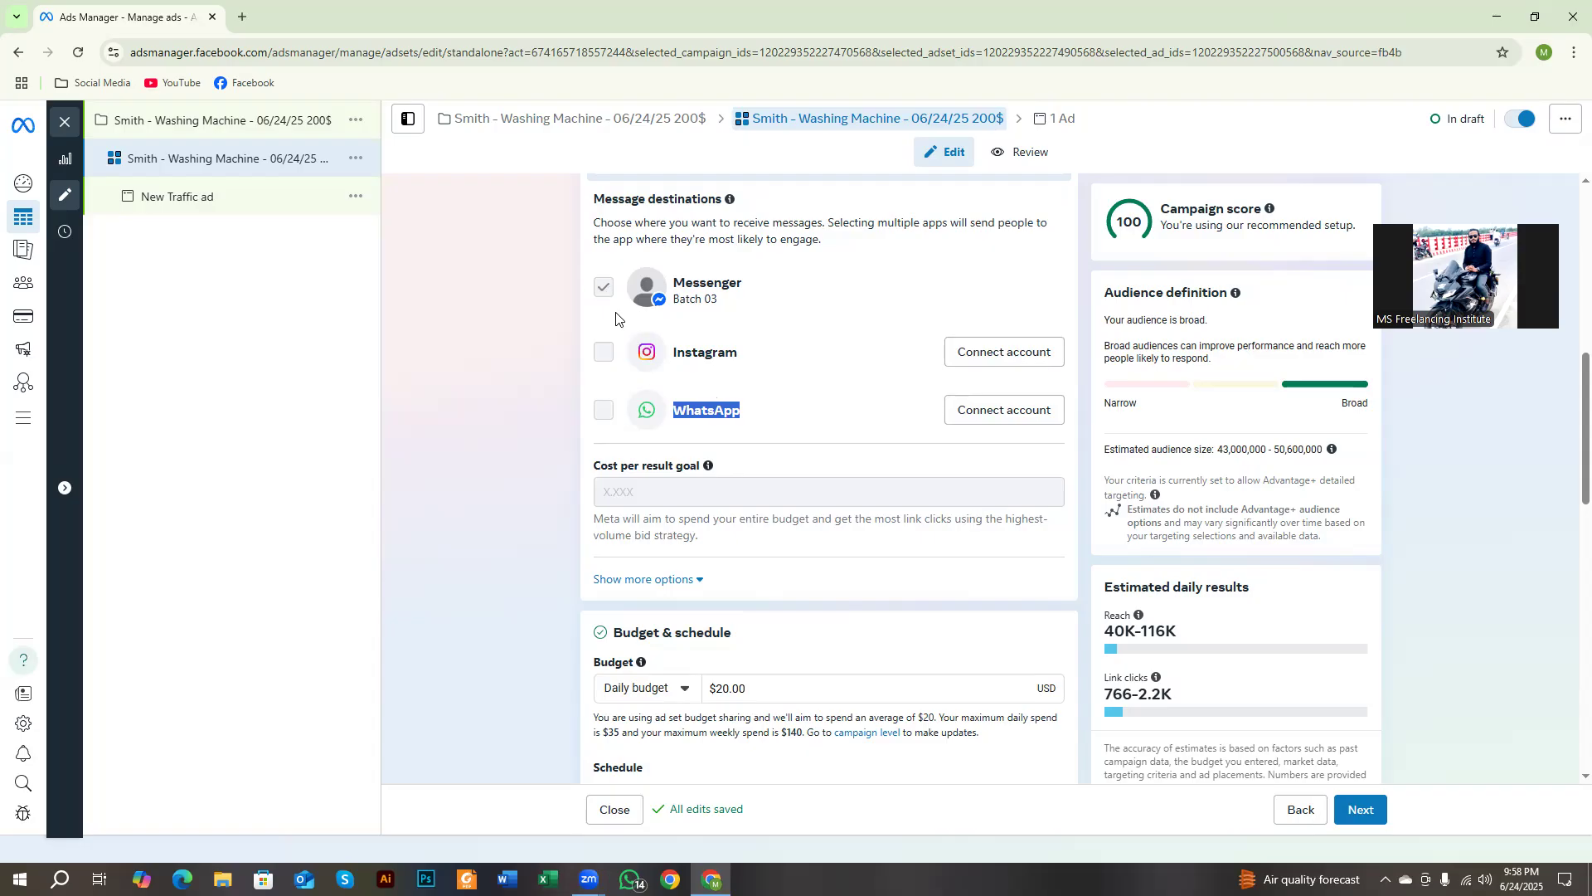
pyautogui.moveTo(937, 502)
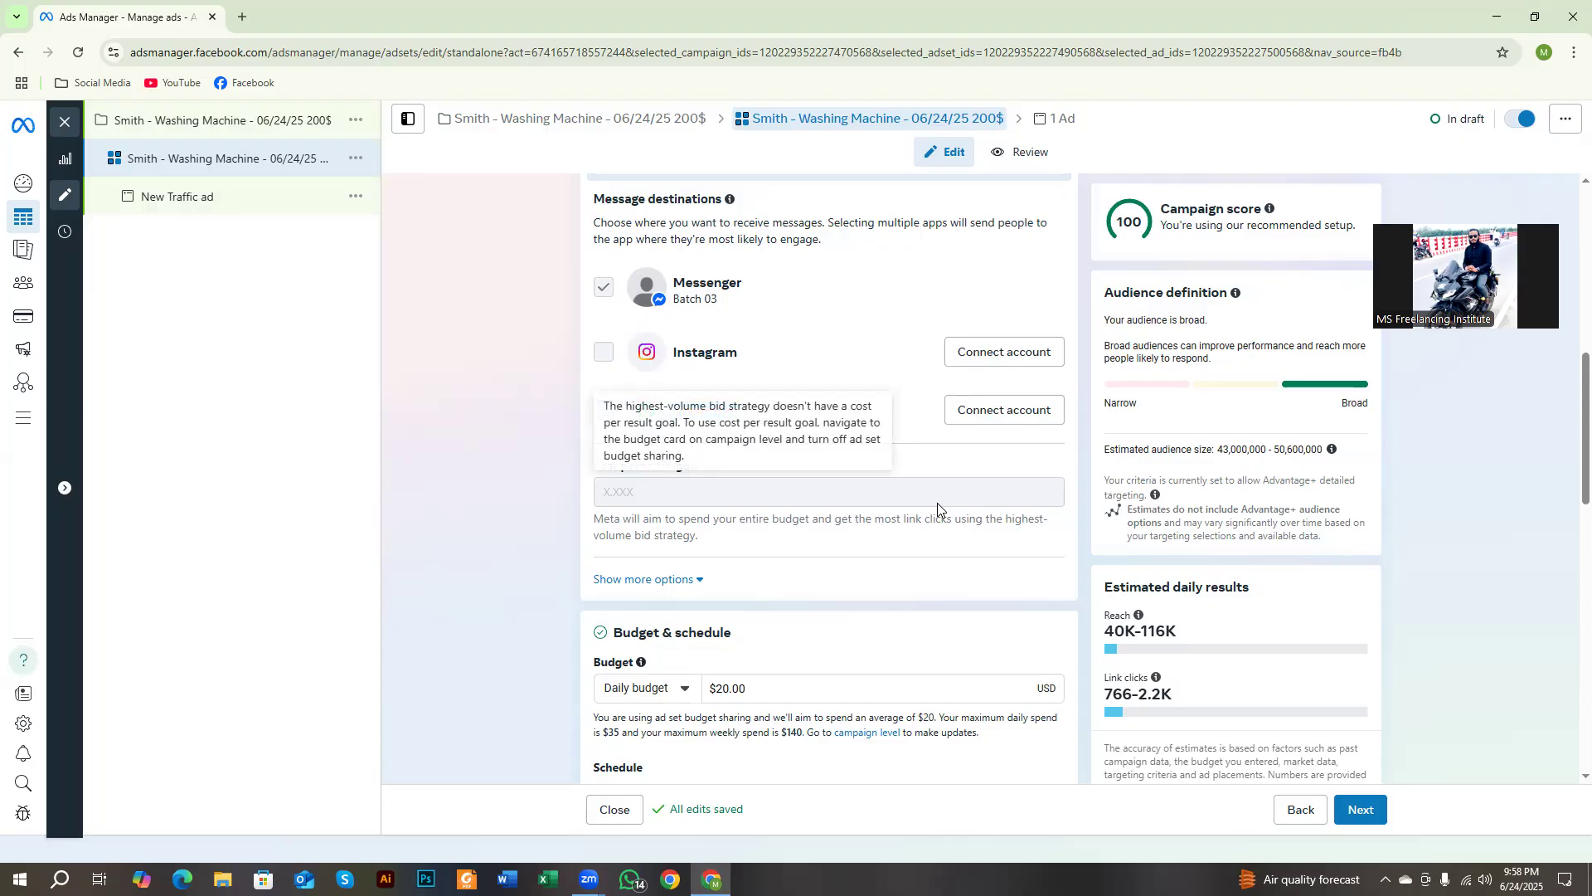
pyautogui.click(987, 299)
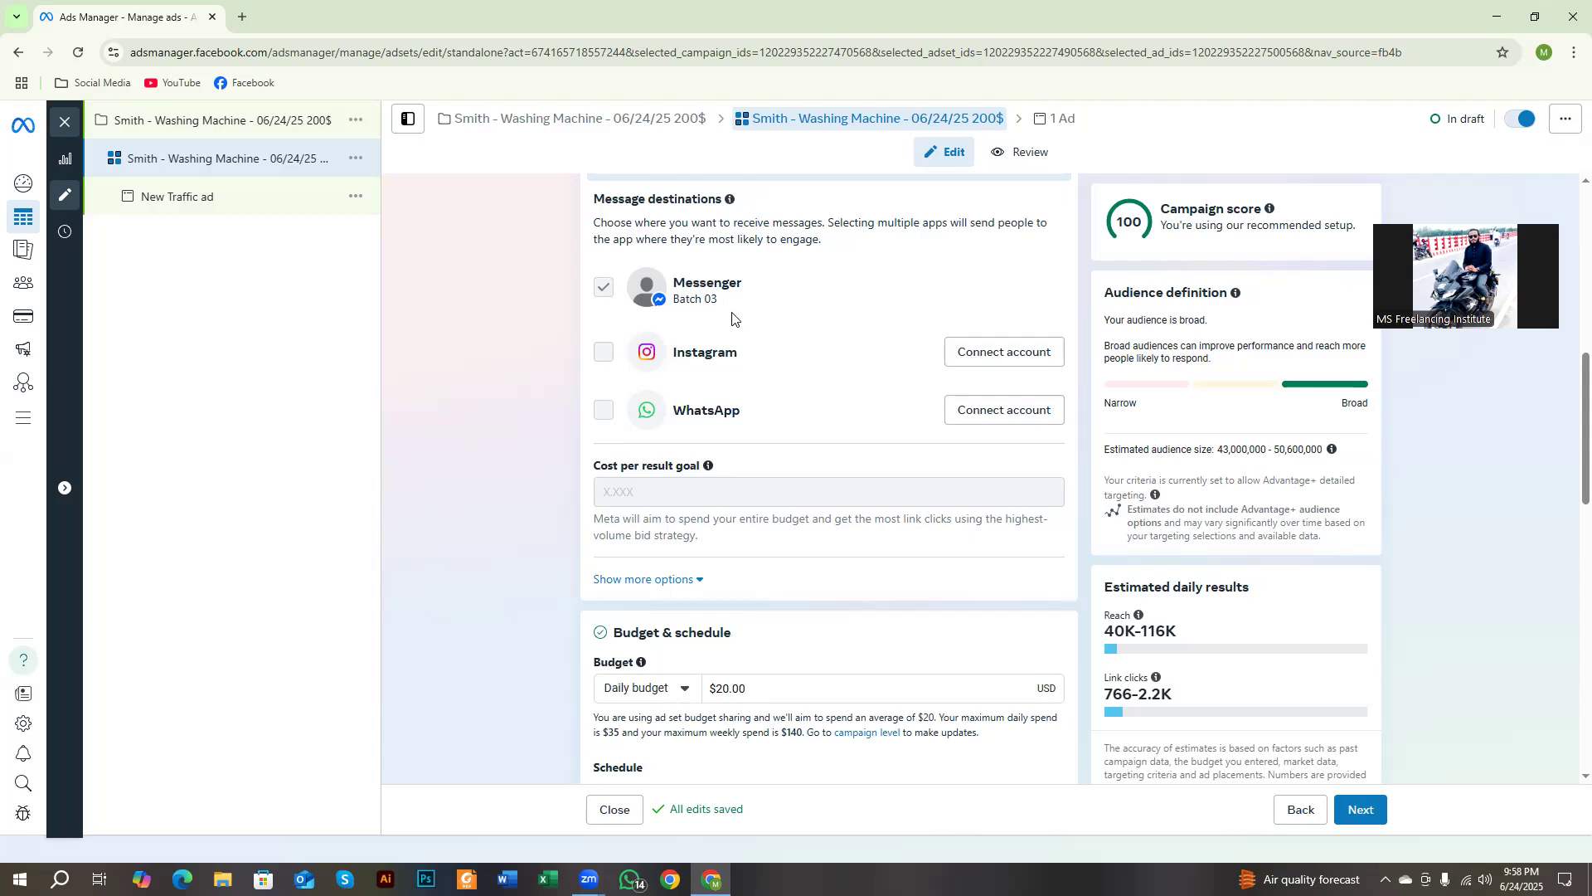
pyautogui.tripleClick(739, 358)
pyautogui.doubleClick(734, 410)
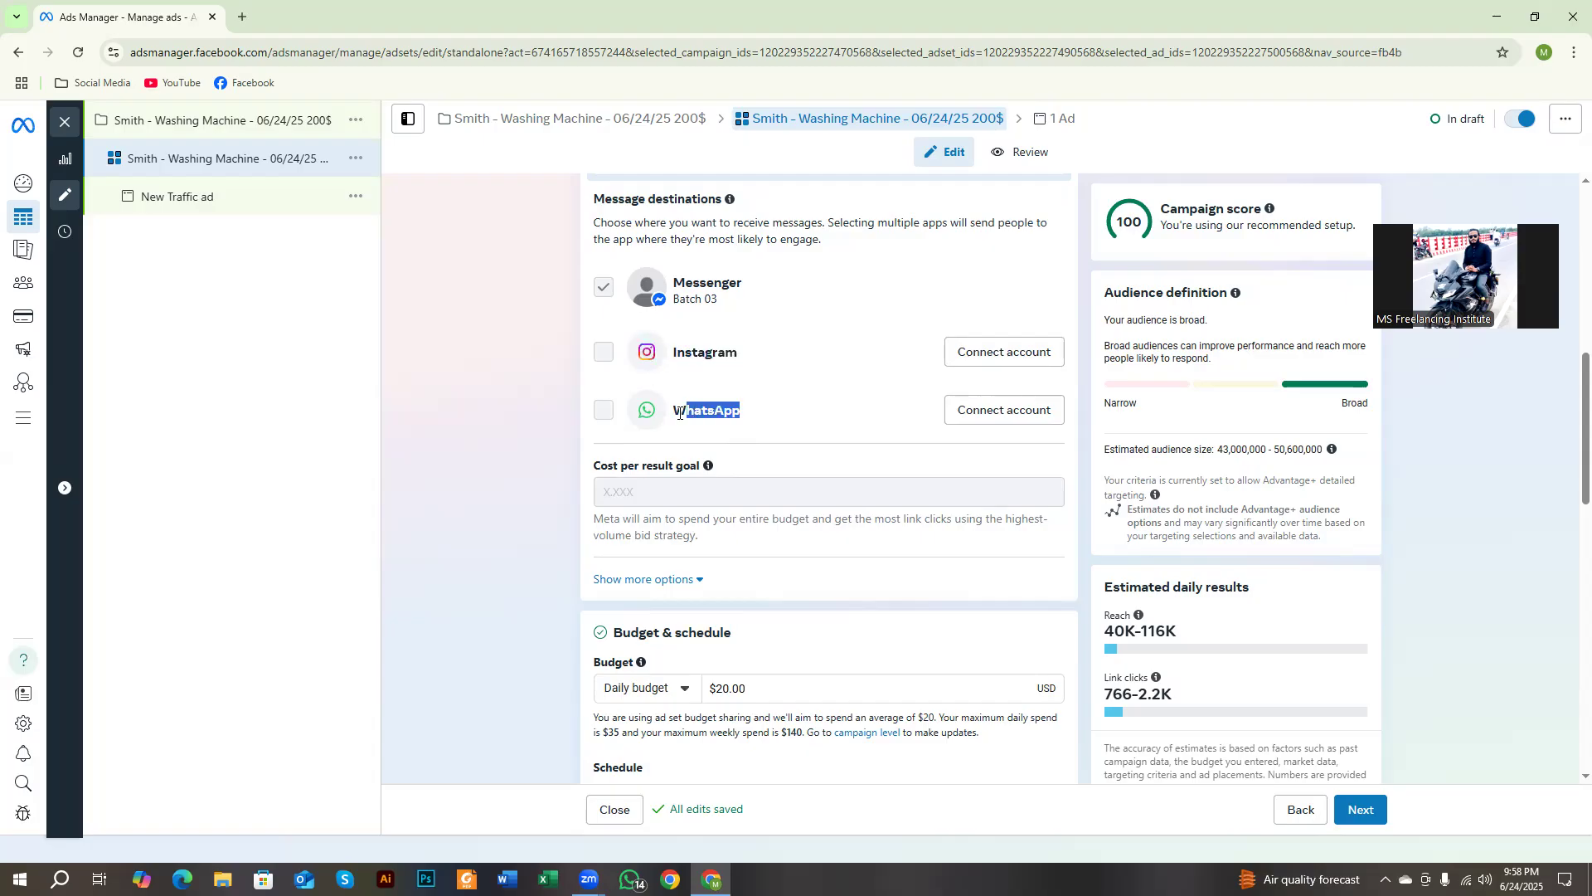
pyautogui.click(516, 455)
pyautogui.moveTo(727, 352); pyautogui.dragTo(692, 352)
pyautogui.moveTo(742, 419); pyautogui.dragTo(703, 423)
pyautogui.click(572, 411)
pyautogui.moveTo(744, 358); pyautogui.dragTo(647, 355)
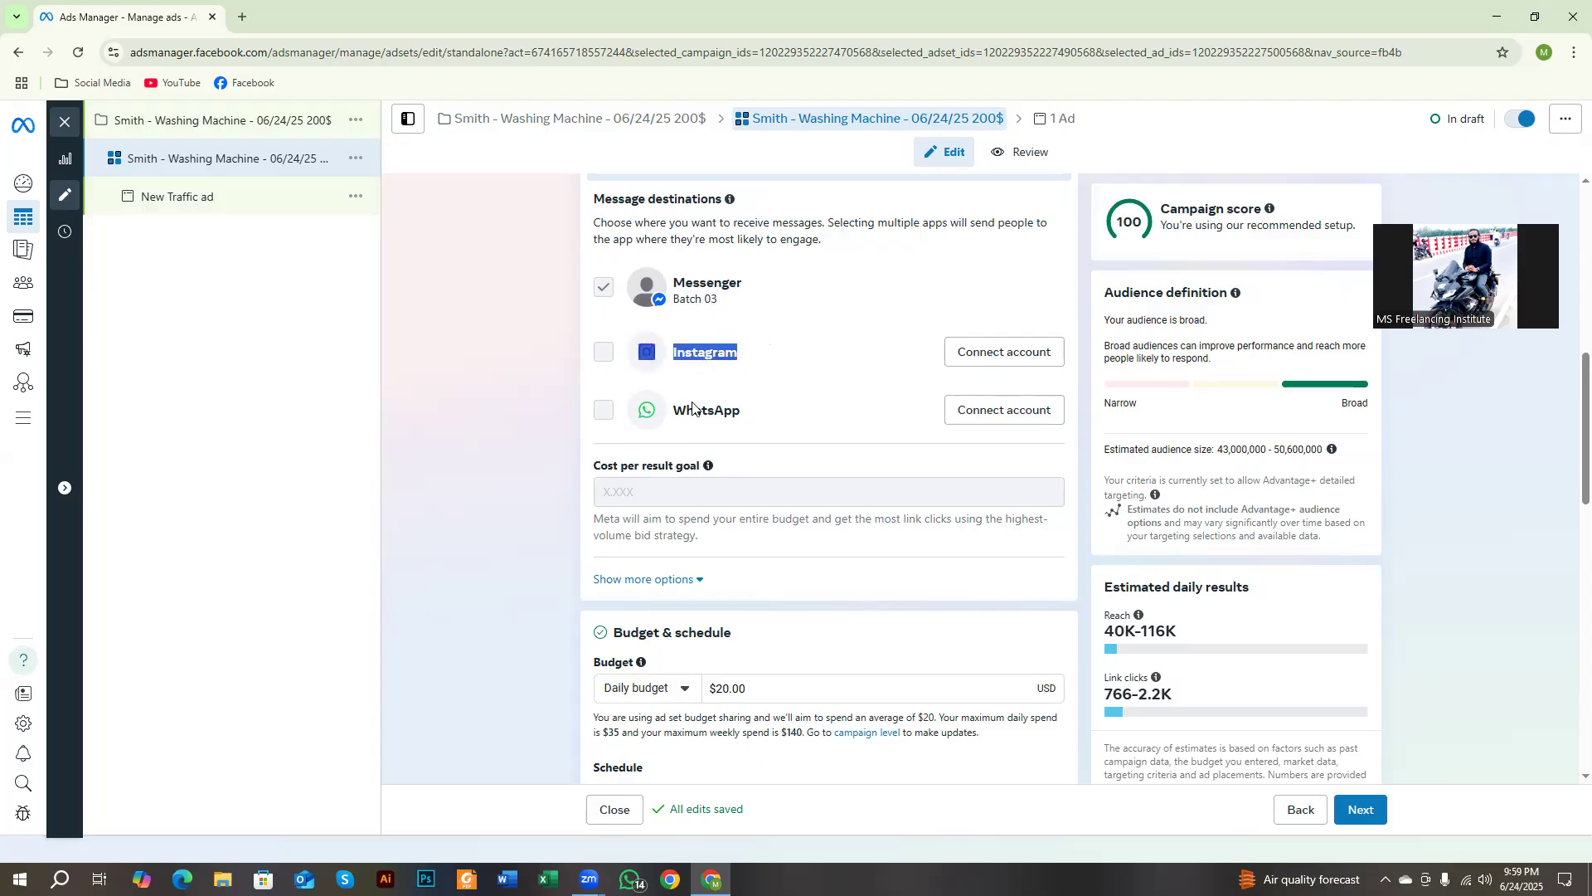
pyautogui.moveTo(724, 409); pyautogui.dragTo(694, 409)
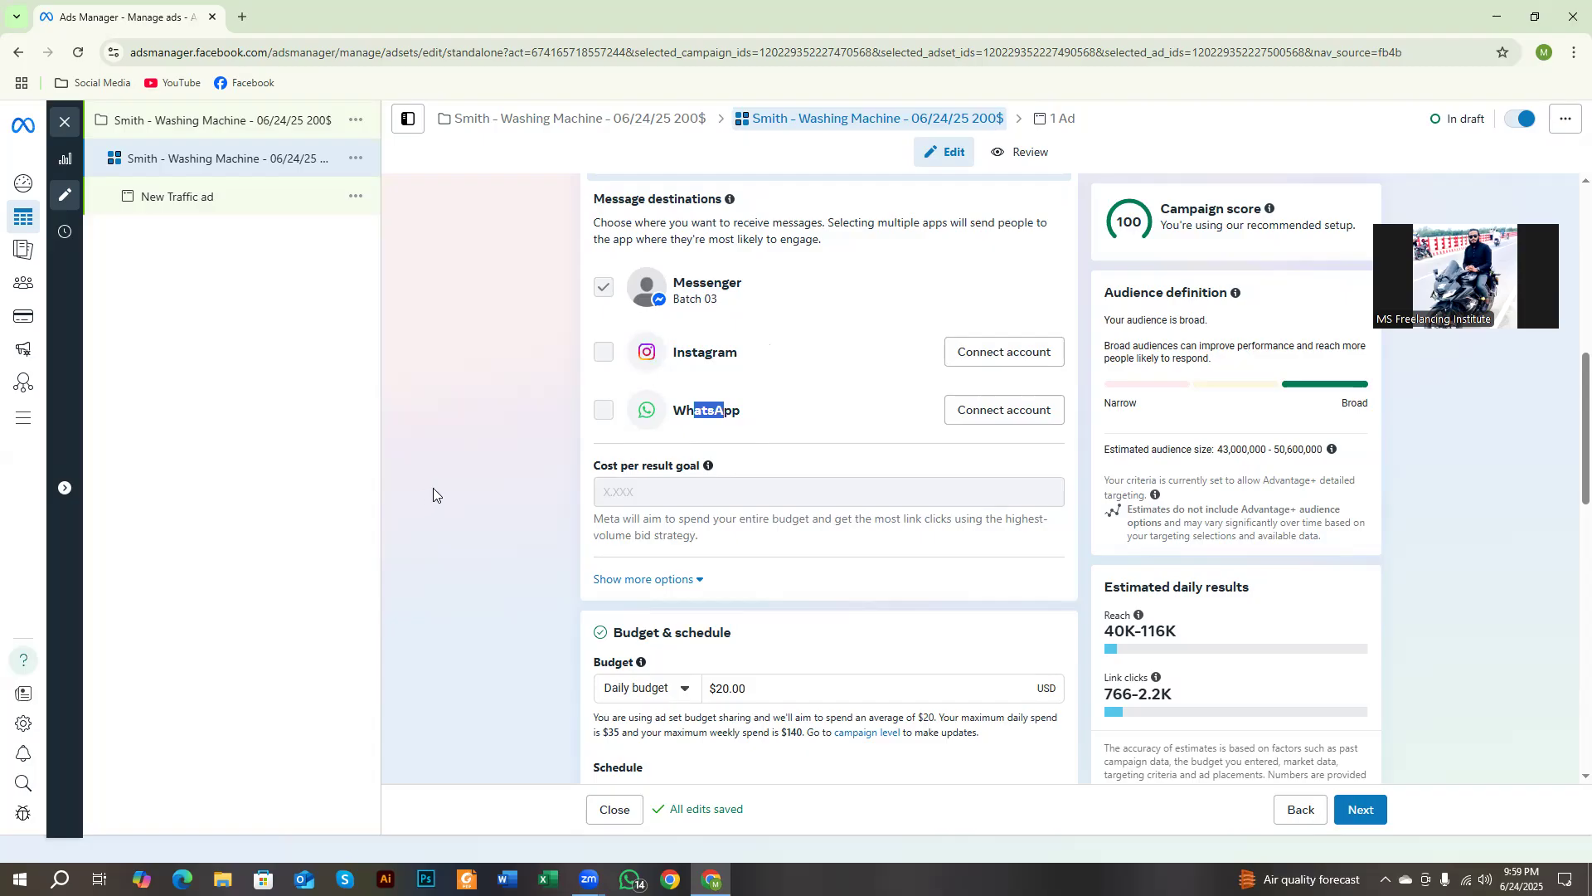
pyautogui.click(471, 489)
pyautogui.moveTo(739, 357); pyautogui.dragTo(686, 371)
pyautogui.click(578, 547)
pyautogui.moveTo(675, 349); pyautogui.dragTo(767, 353)
pyautogui.moveTo(687, 408); pyautogui.dragTo(753, 412)
pyautogui.click(764, 406)
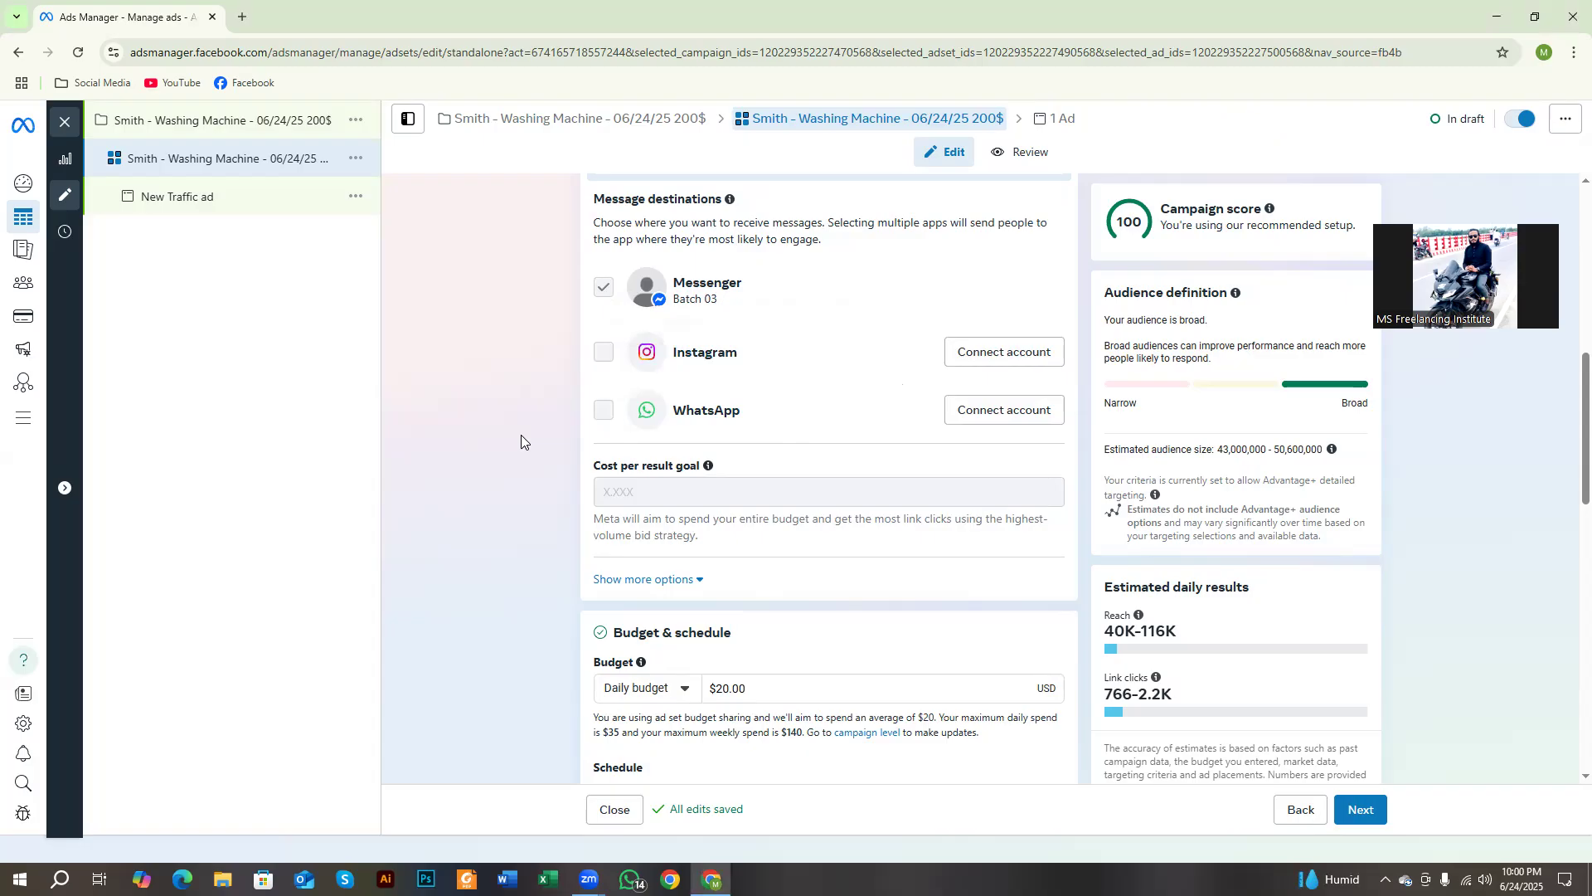
# Check the budget type choices under Budget & schedule, keep Daily budget and set the amount to $200.
pyautogui.scroll(-2, 807, 344)
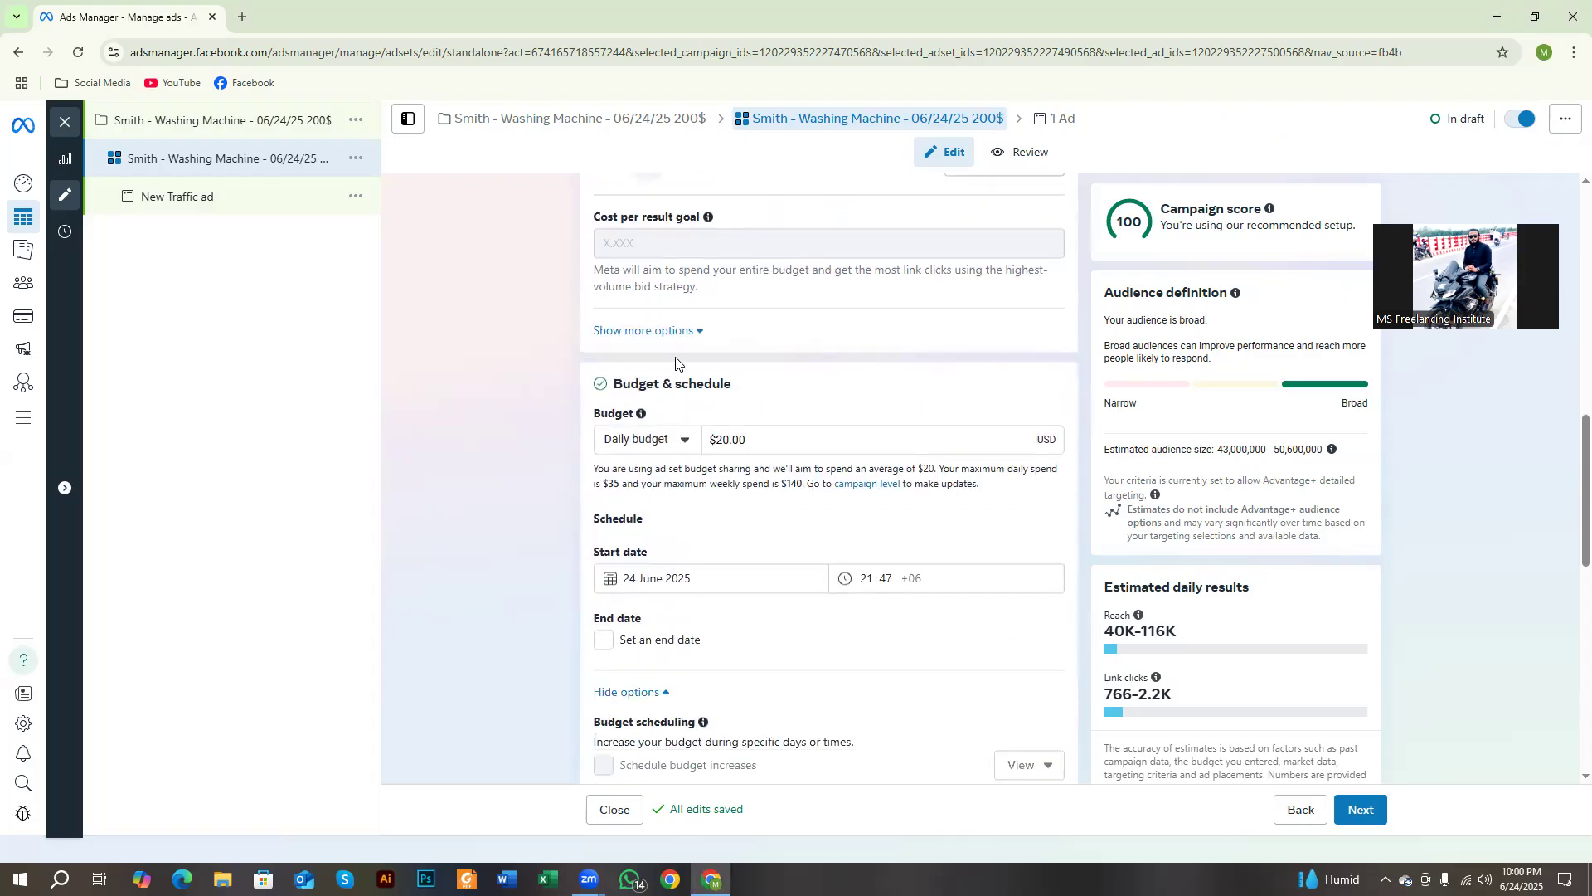
pyautogui.moveTo(639, 384); pyautogui.dragTo(725, 380)
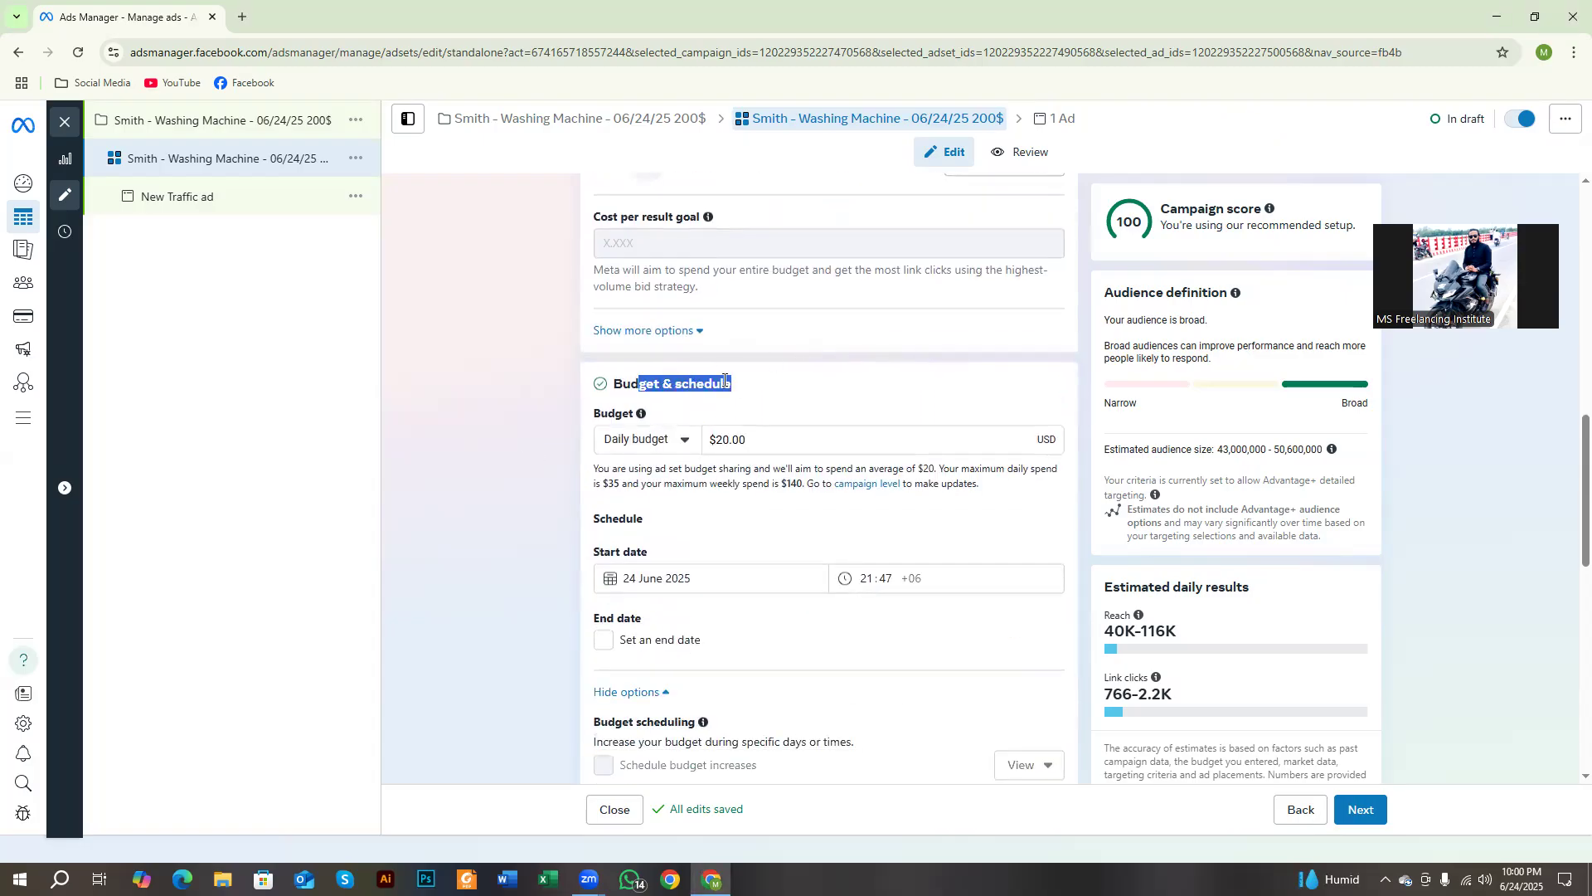
pyautogui.click(480, 448)
pyautogui.click(681, 445)
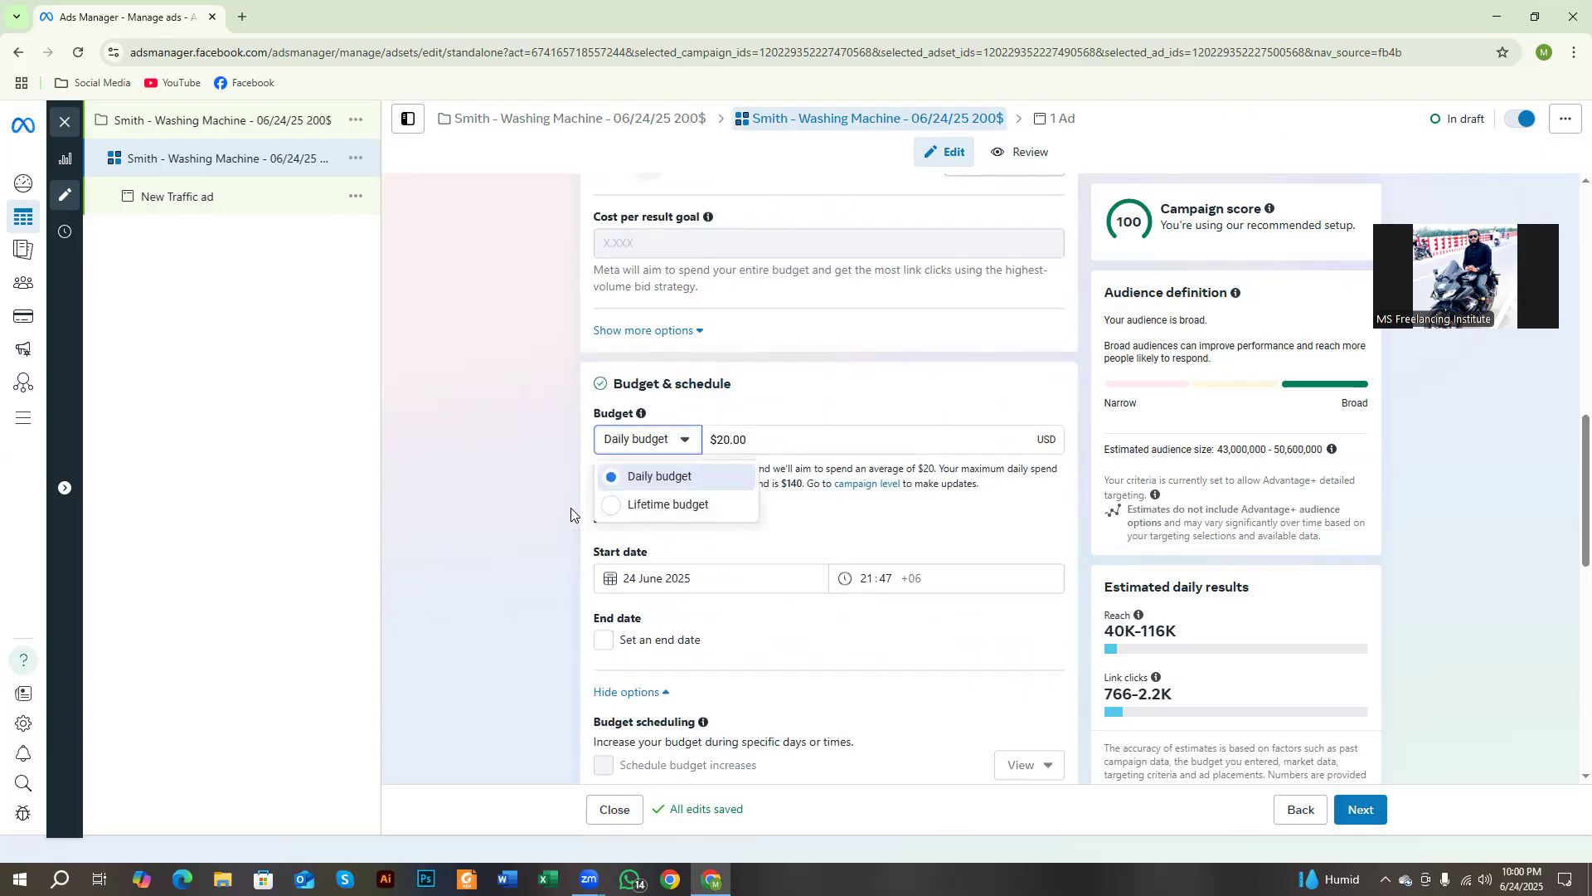
pyautogui.click(530, 499)
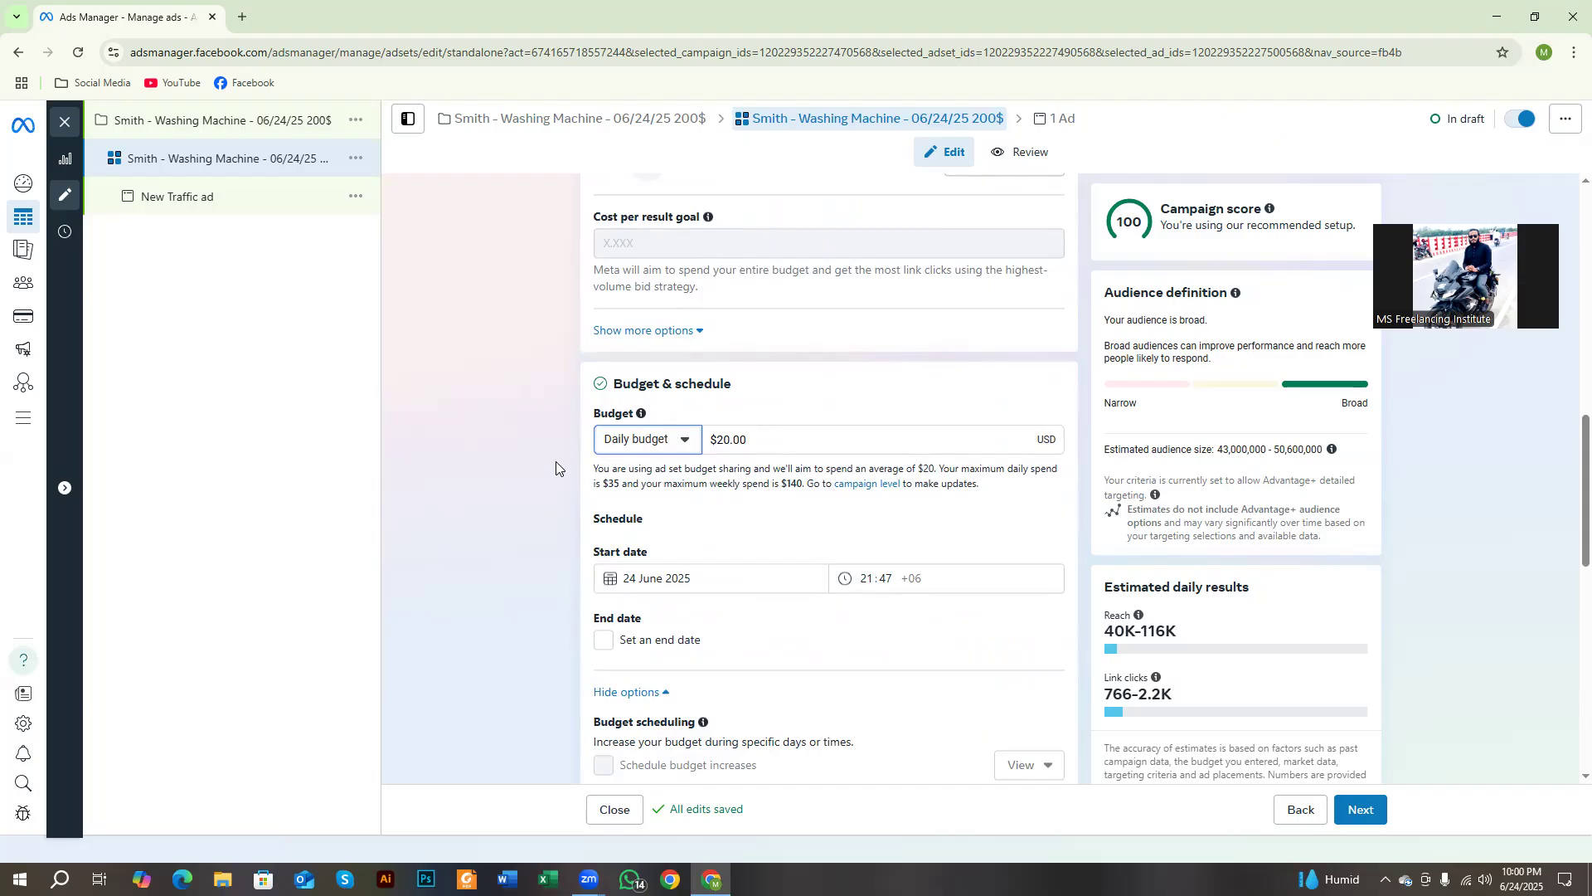
pyautogui.click(626, 438)
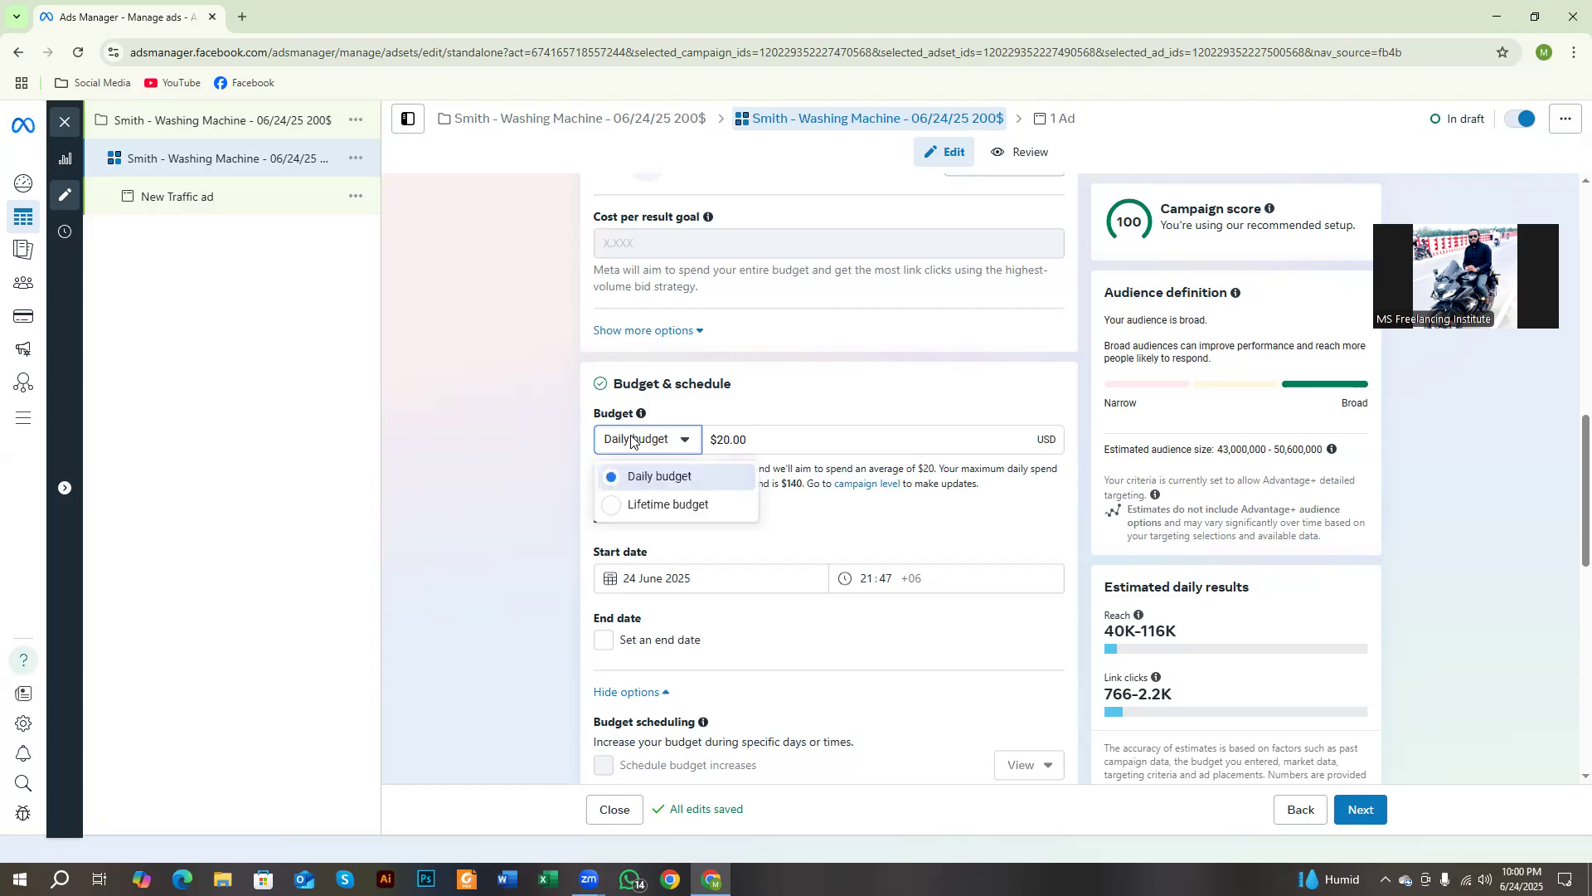
pyautogui.click(535, 527)
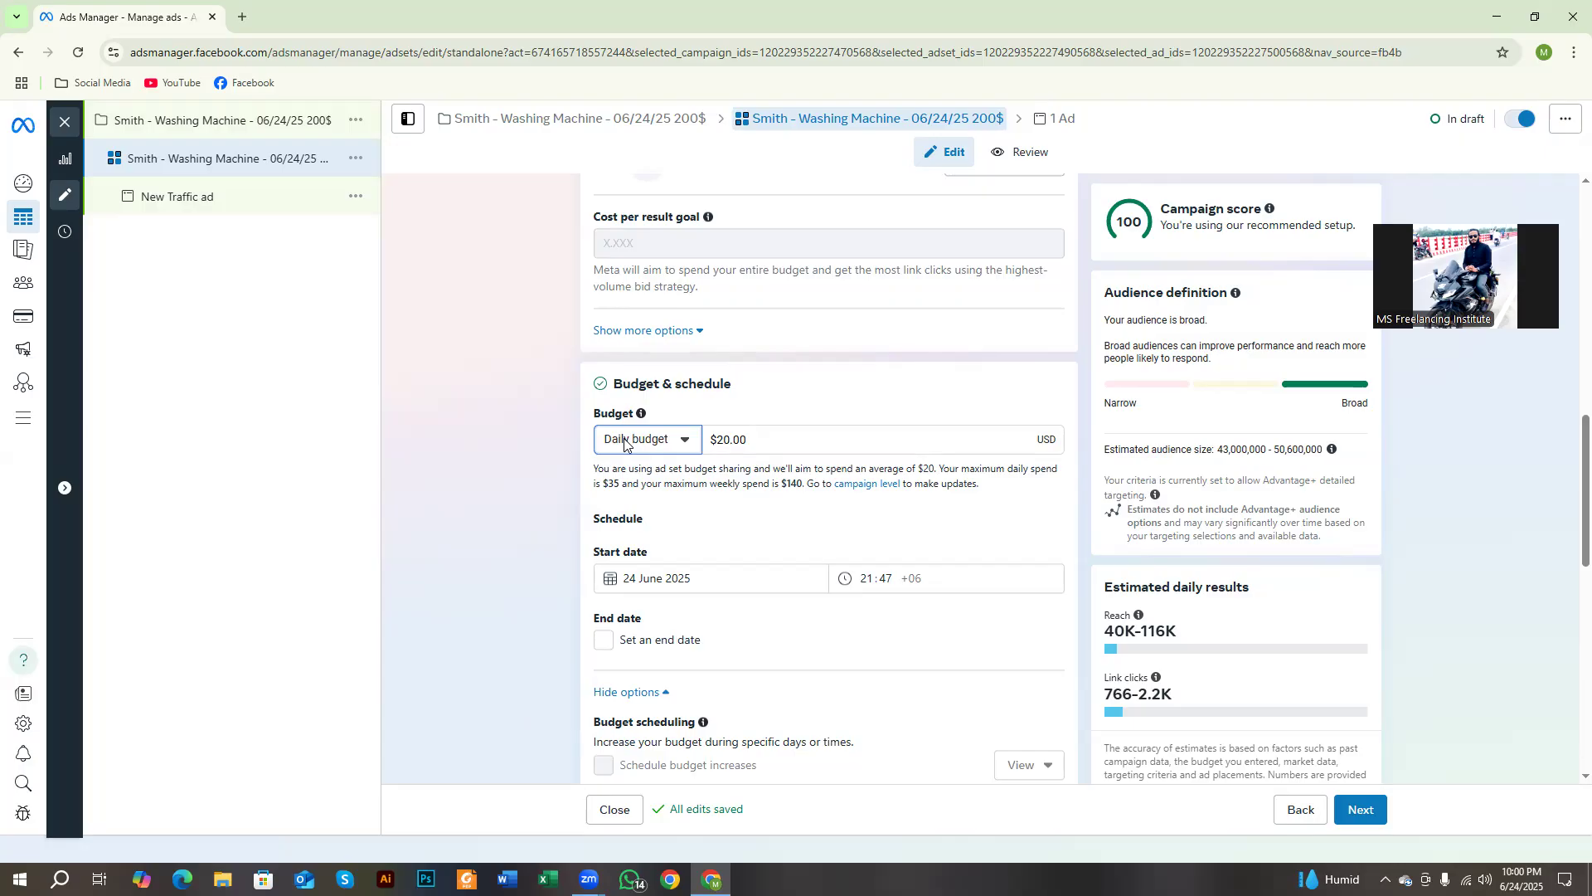
pyautogui.moveTo(749, 441); pyautogui.dragTo(712, 452)
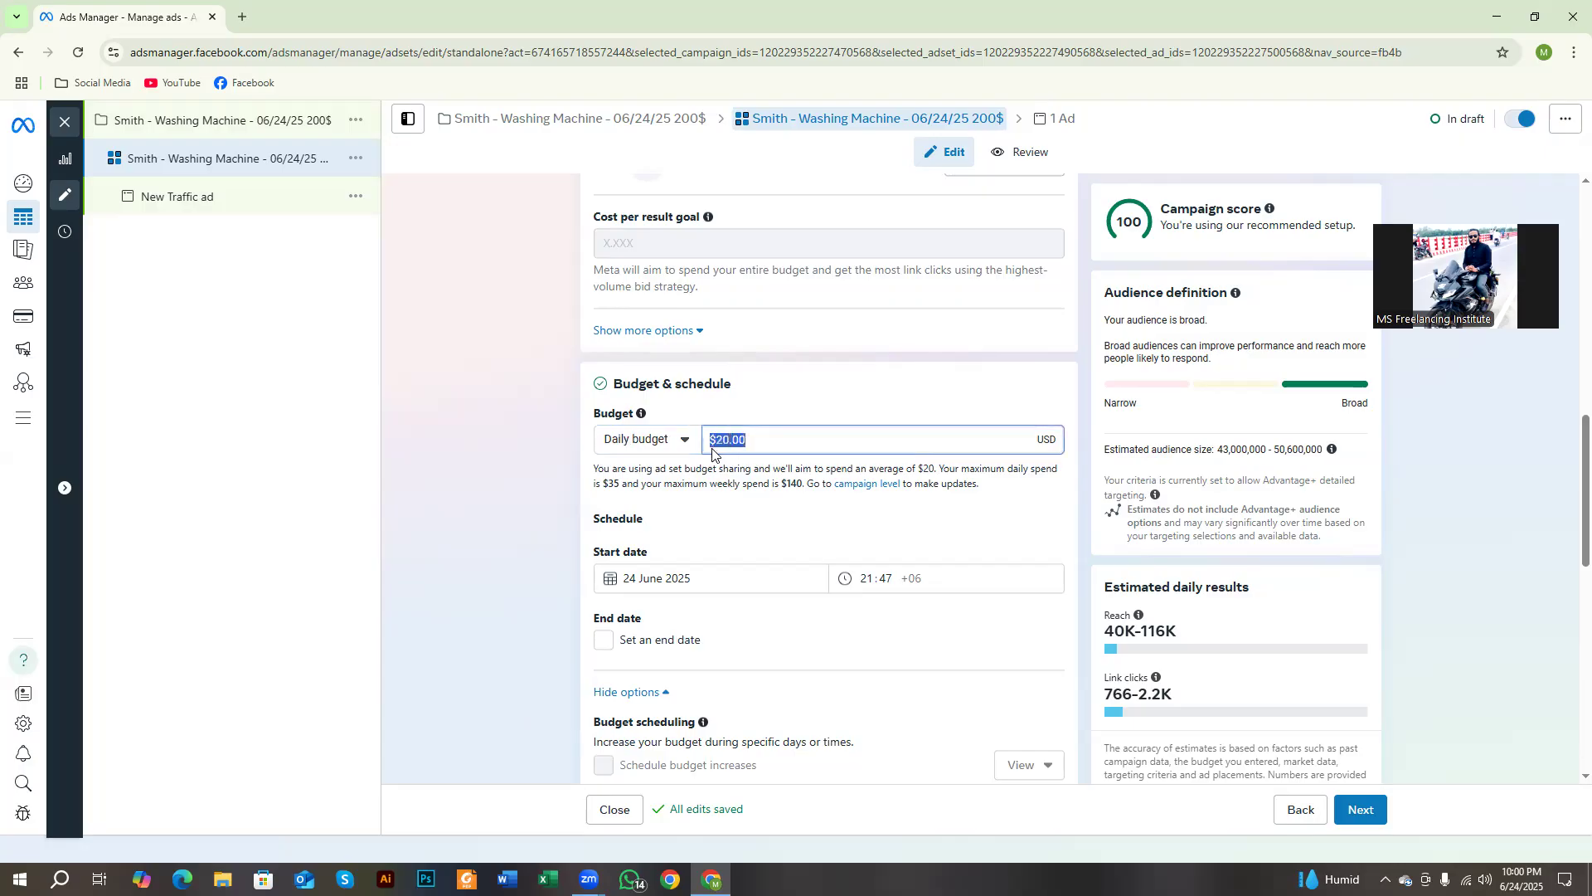
pyautogui.write('200')
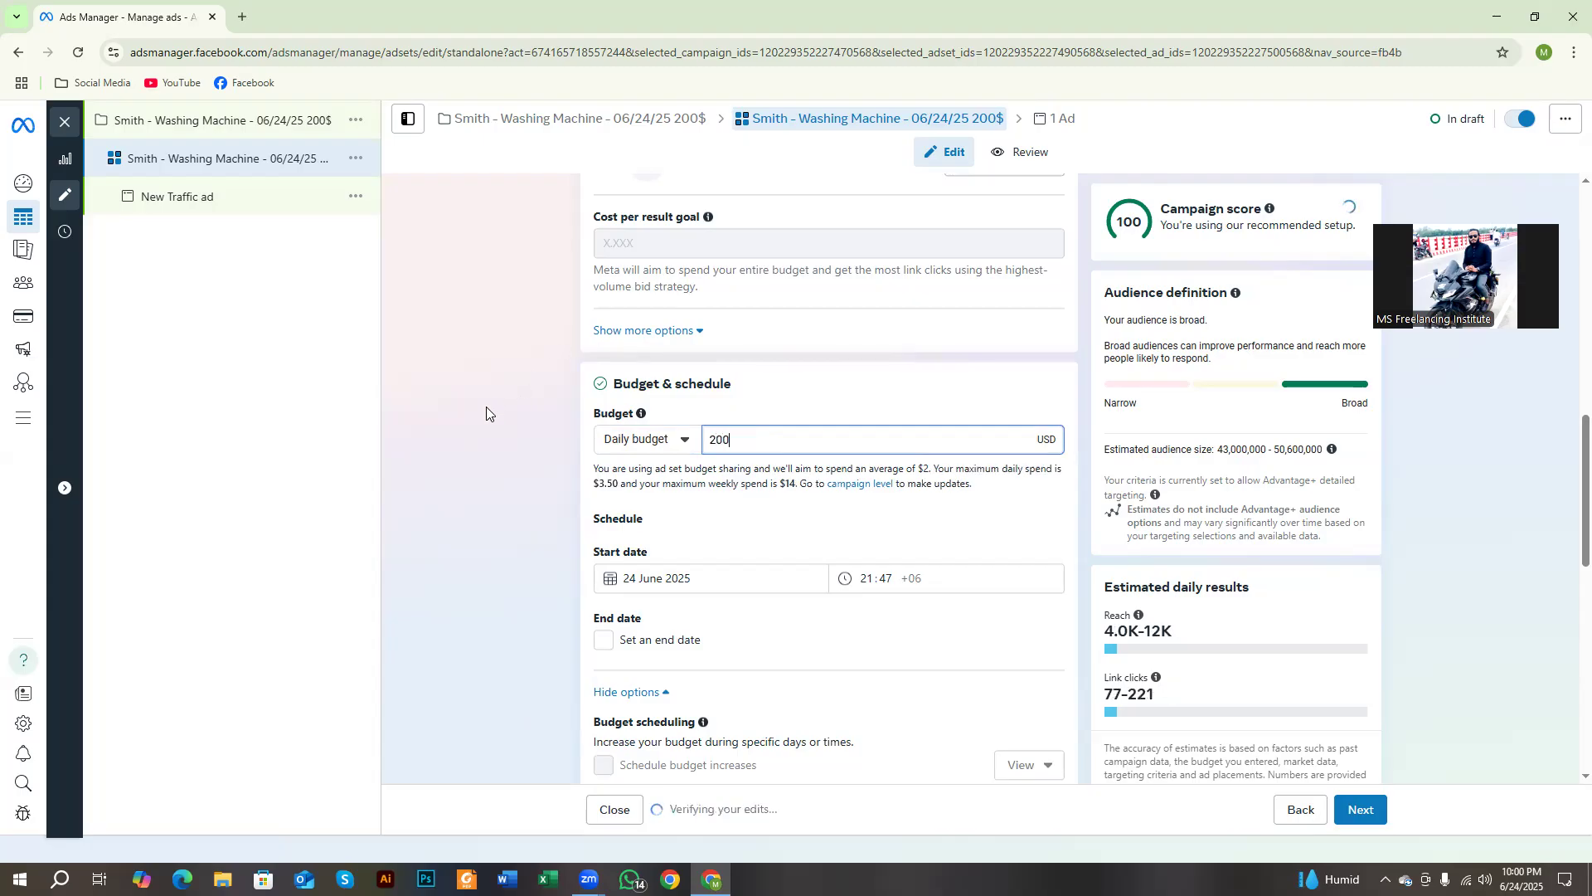
pyautogui.click(486, 406)
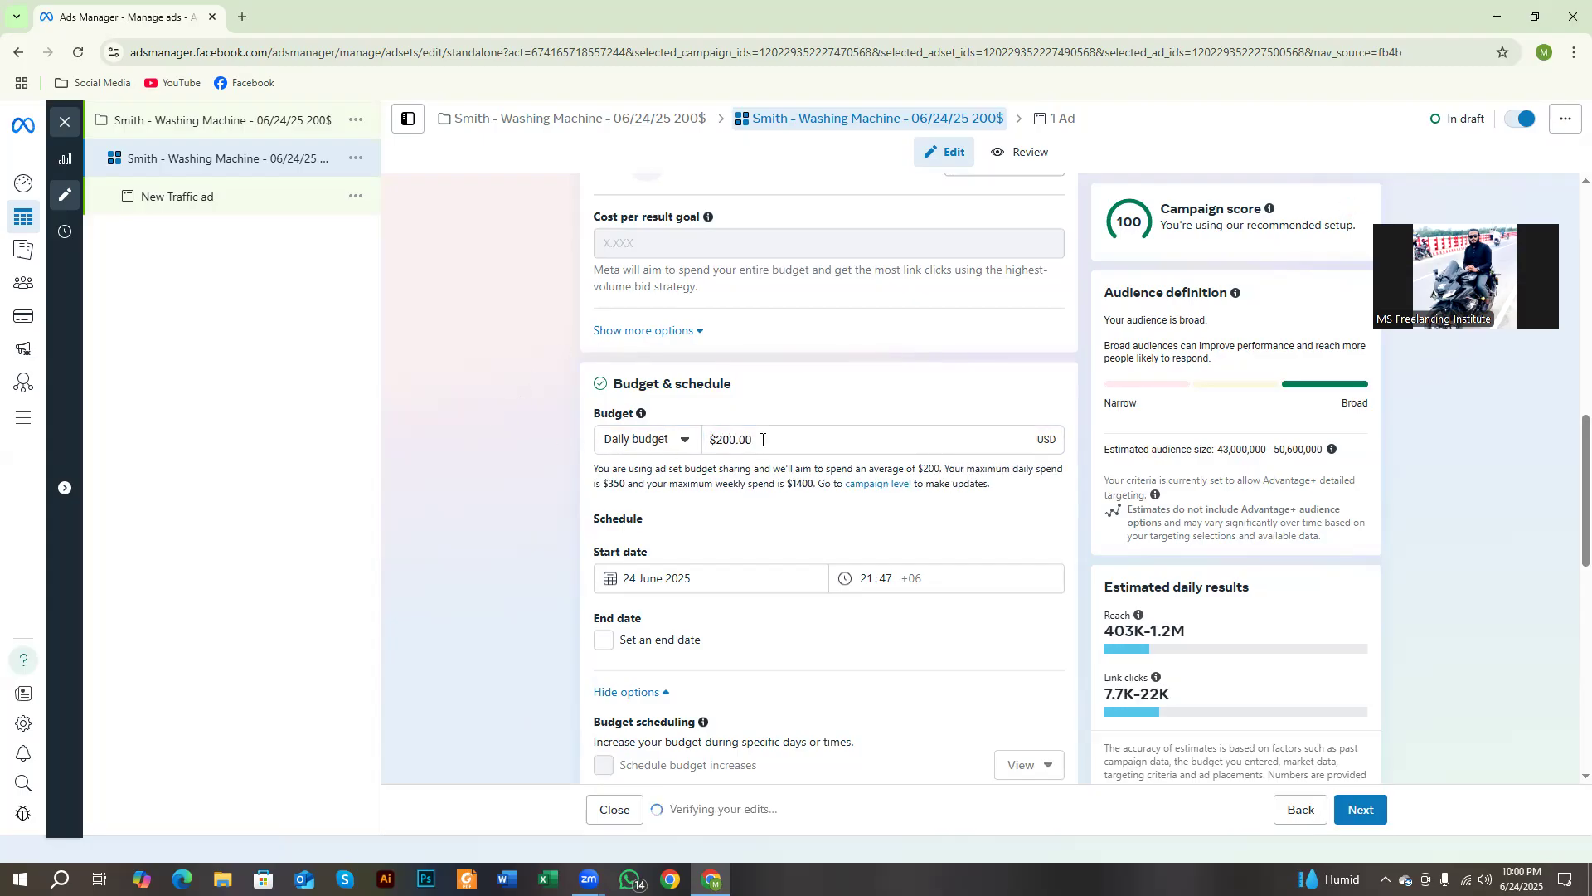
# Read the note under the ad set budget about average, maximum daily and maximum weekly spend, highlighting each amount.
pyautogui.moveTo(647, 384); pyautogui.dragTo(741, 395)
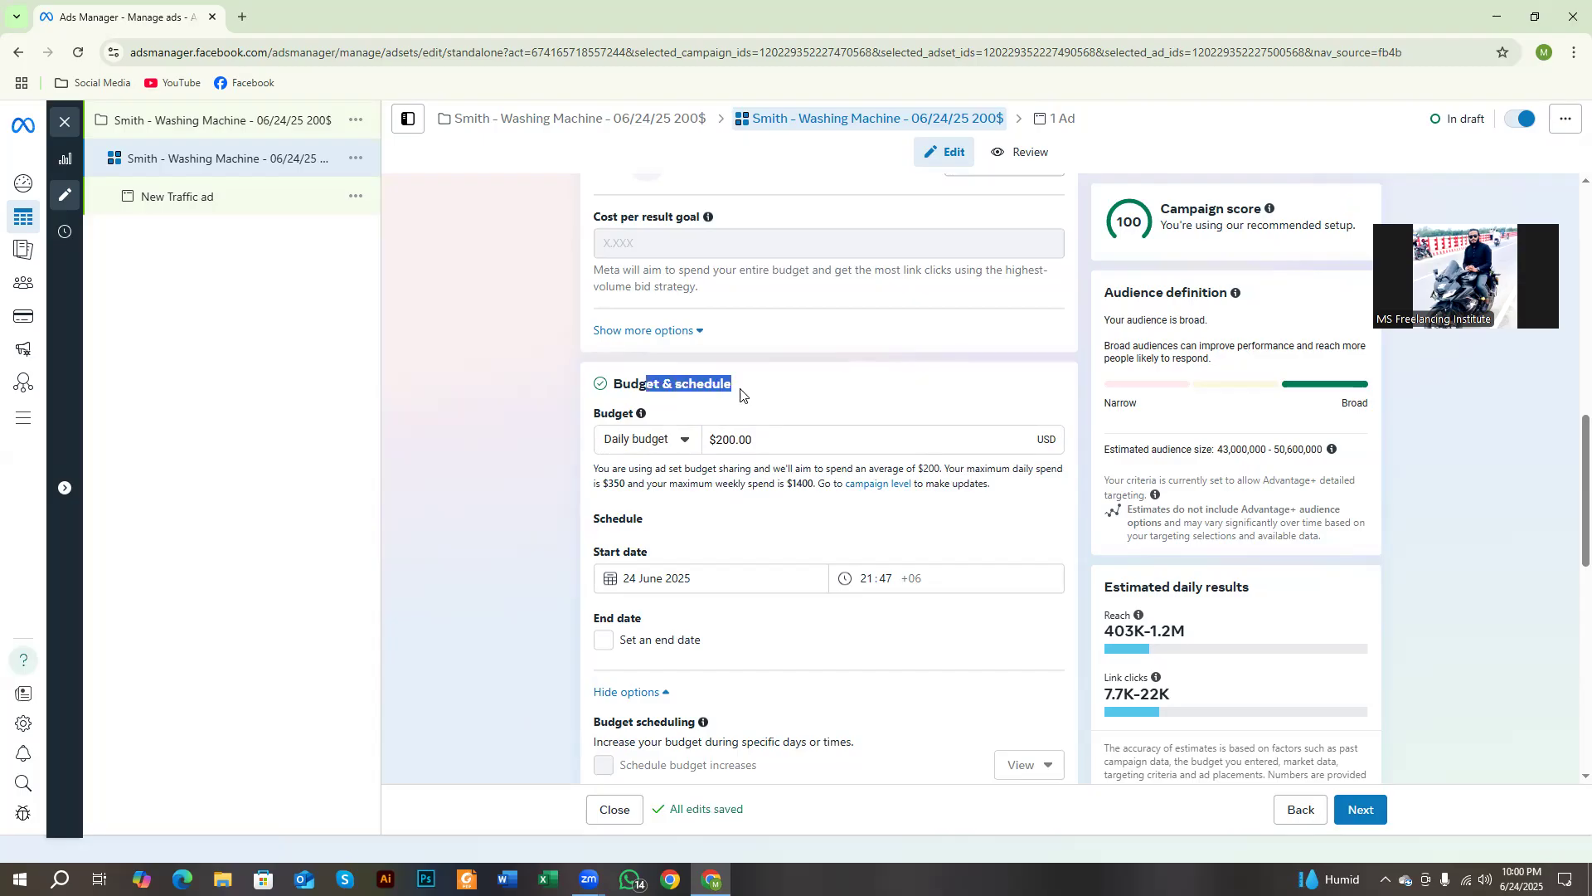
pyautogui.click(615, 470)
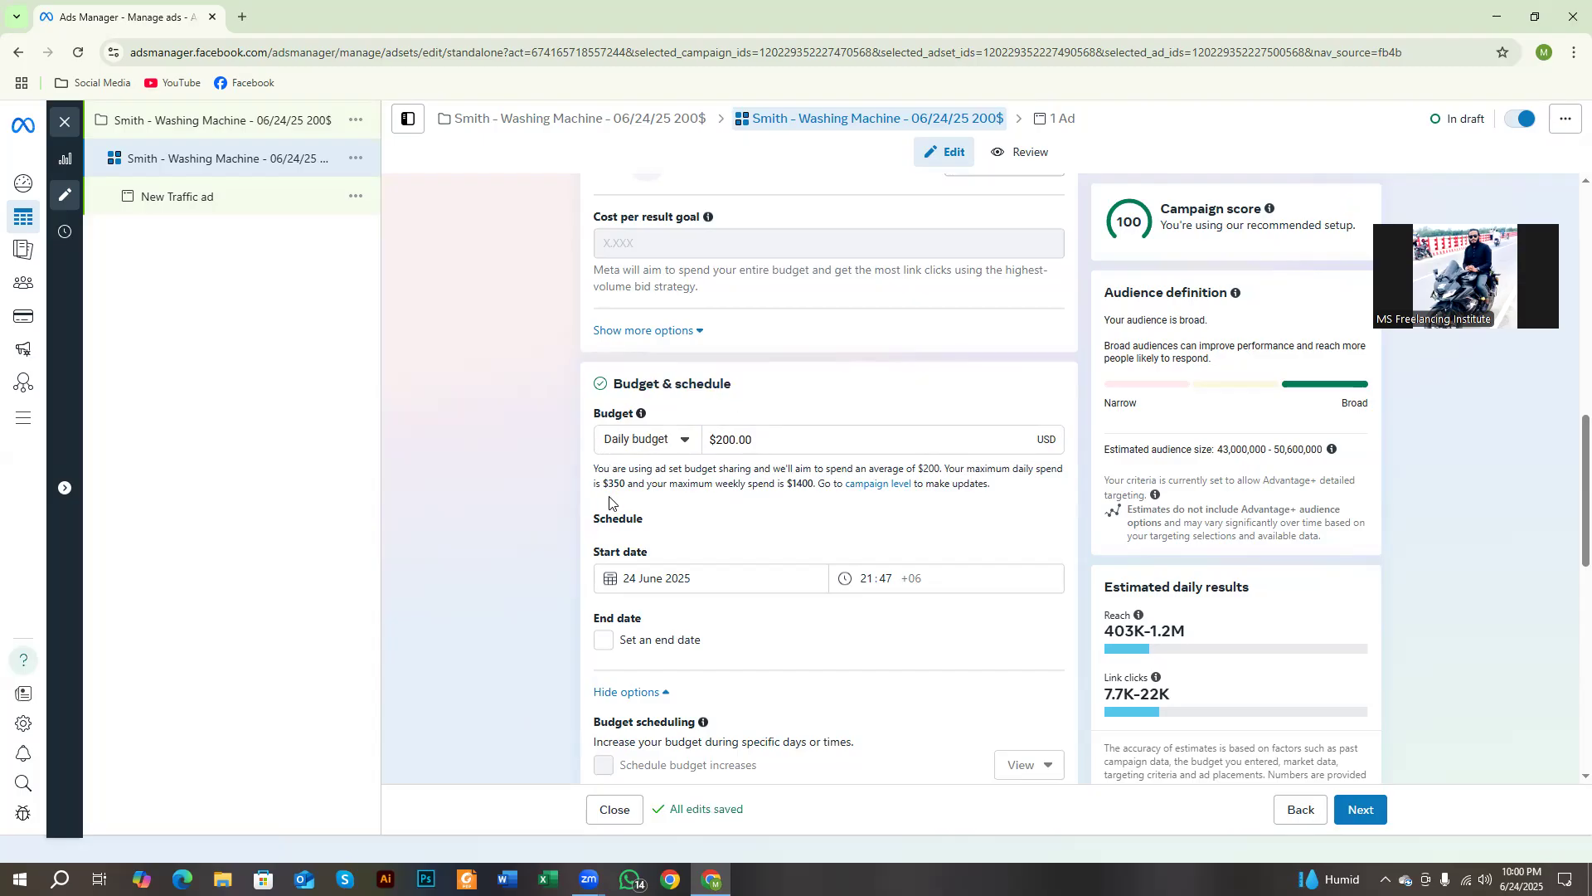
pyautogui.moveTo(596, 469); pyautogui.dragTo(719, 467)
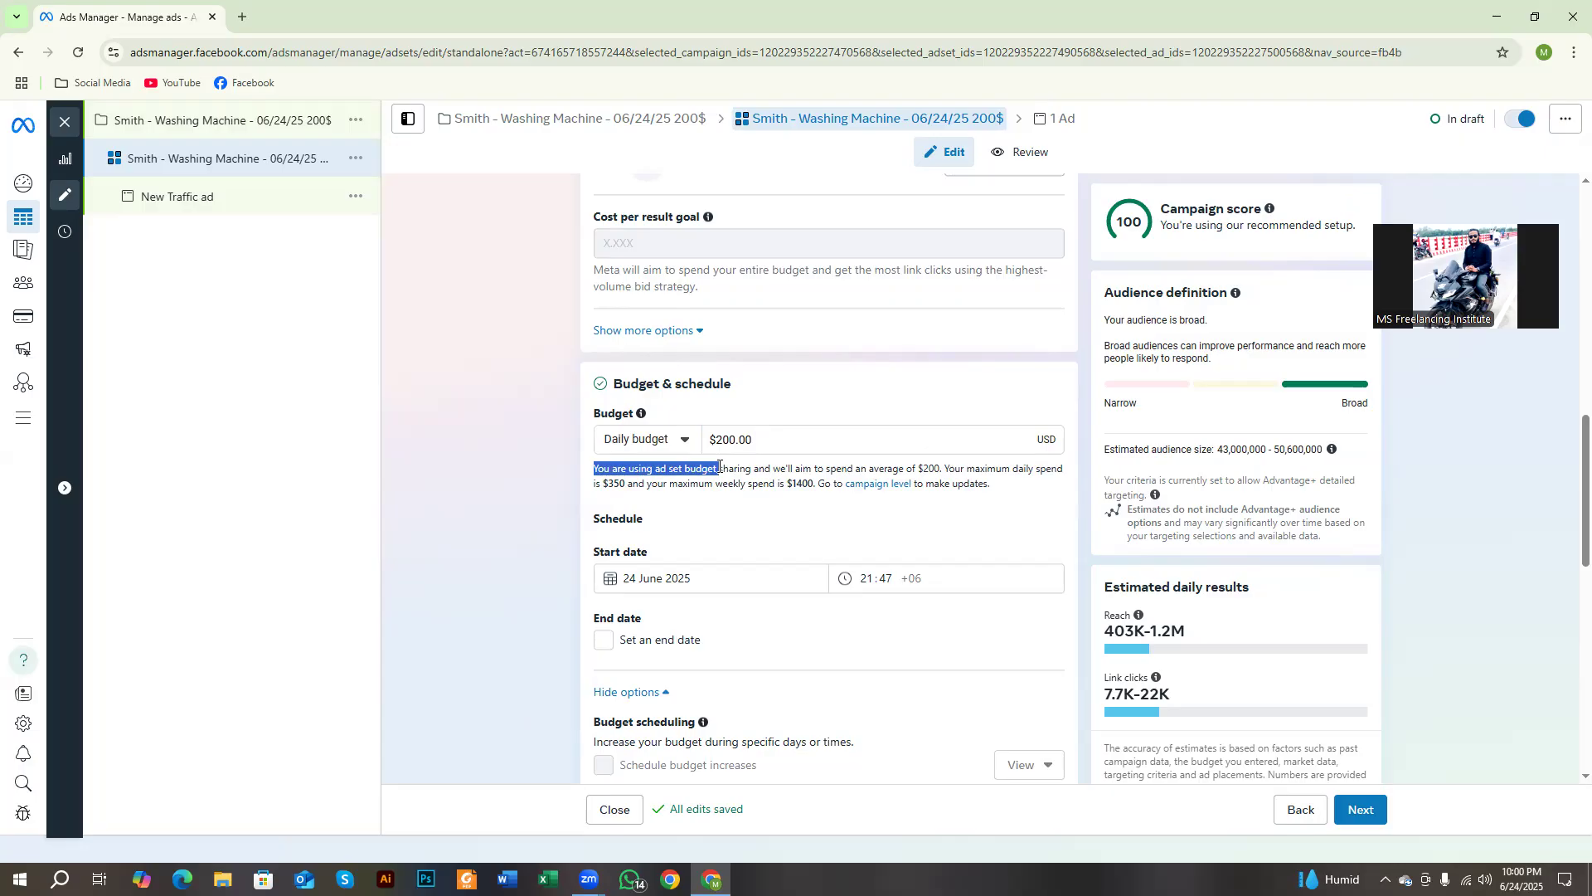
pyautogui.moveTo(719, 467); pyautogui.dragTo(942, 471)
pyautogui.click(929, 467)
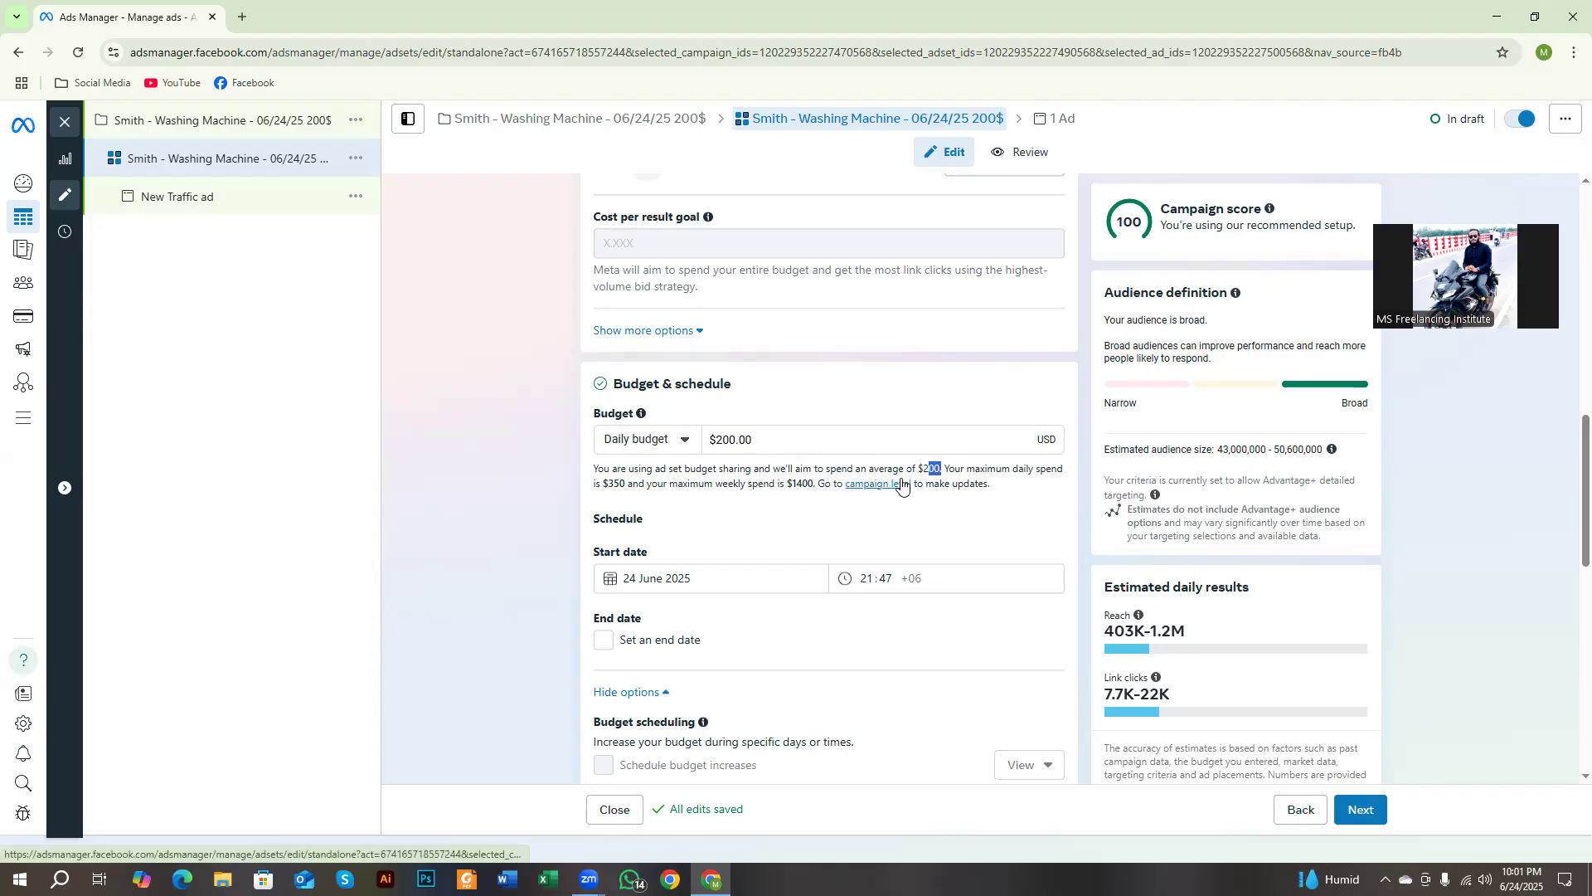
pyautogui.moveTo(961, 469); pyautogui.dragTo(626, 482)
pyautogui.click(636, 489)
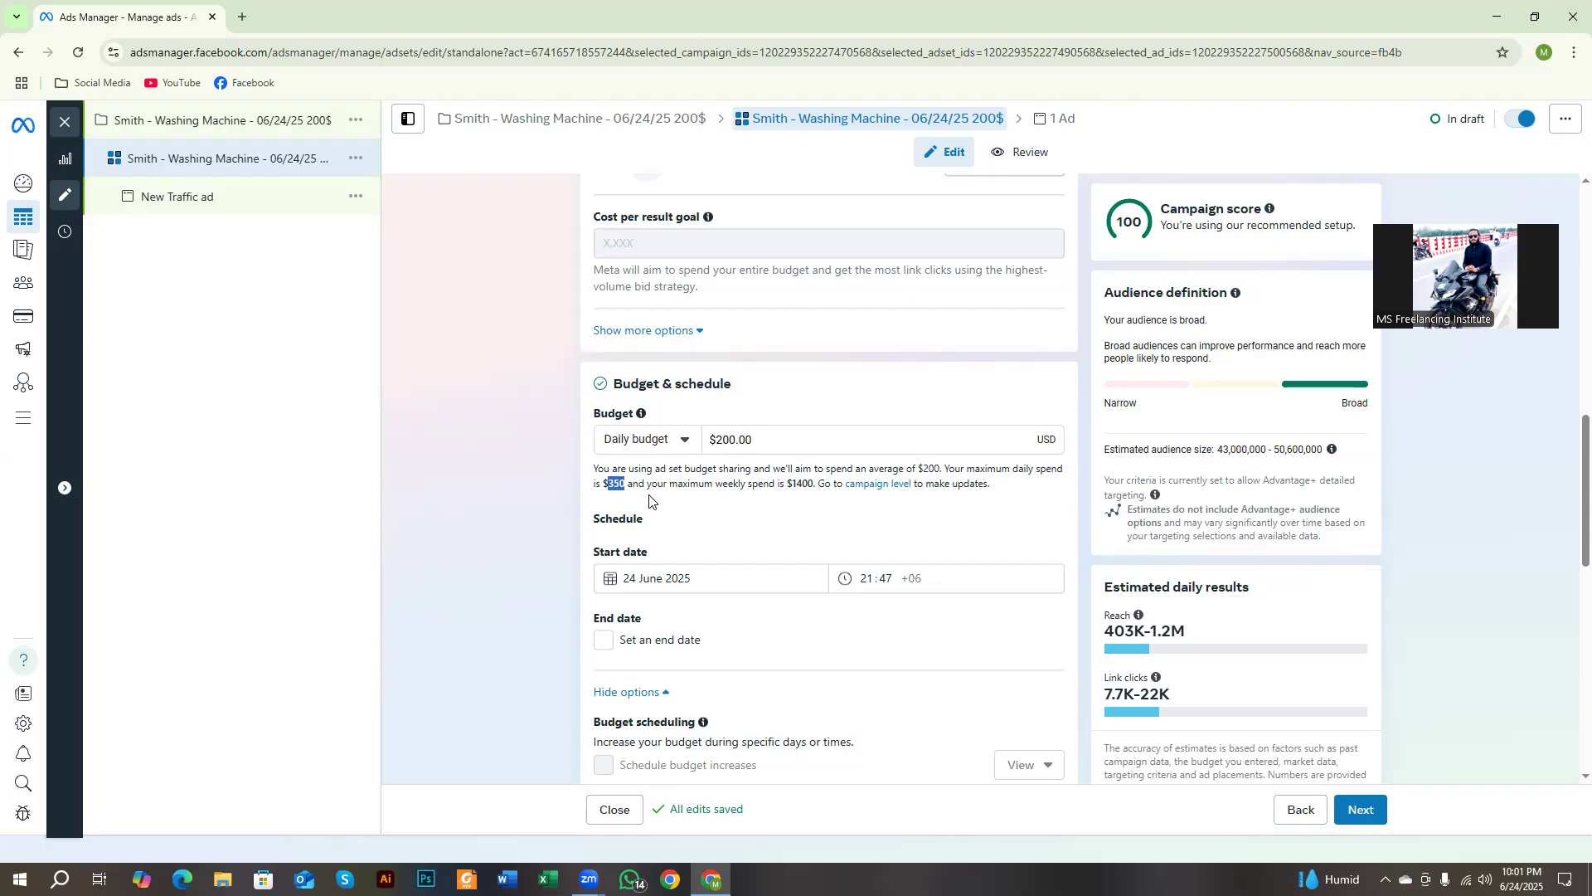
pyautogui.moveTo(635, 480); pyautogui.dragTo(794, 498)
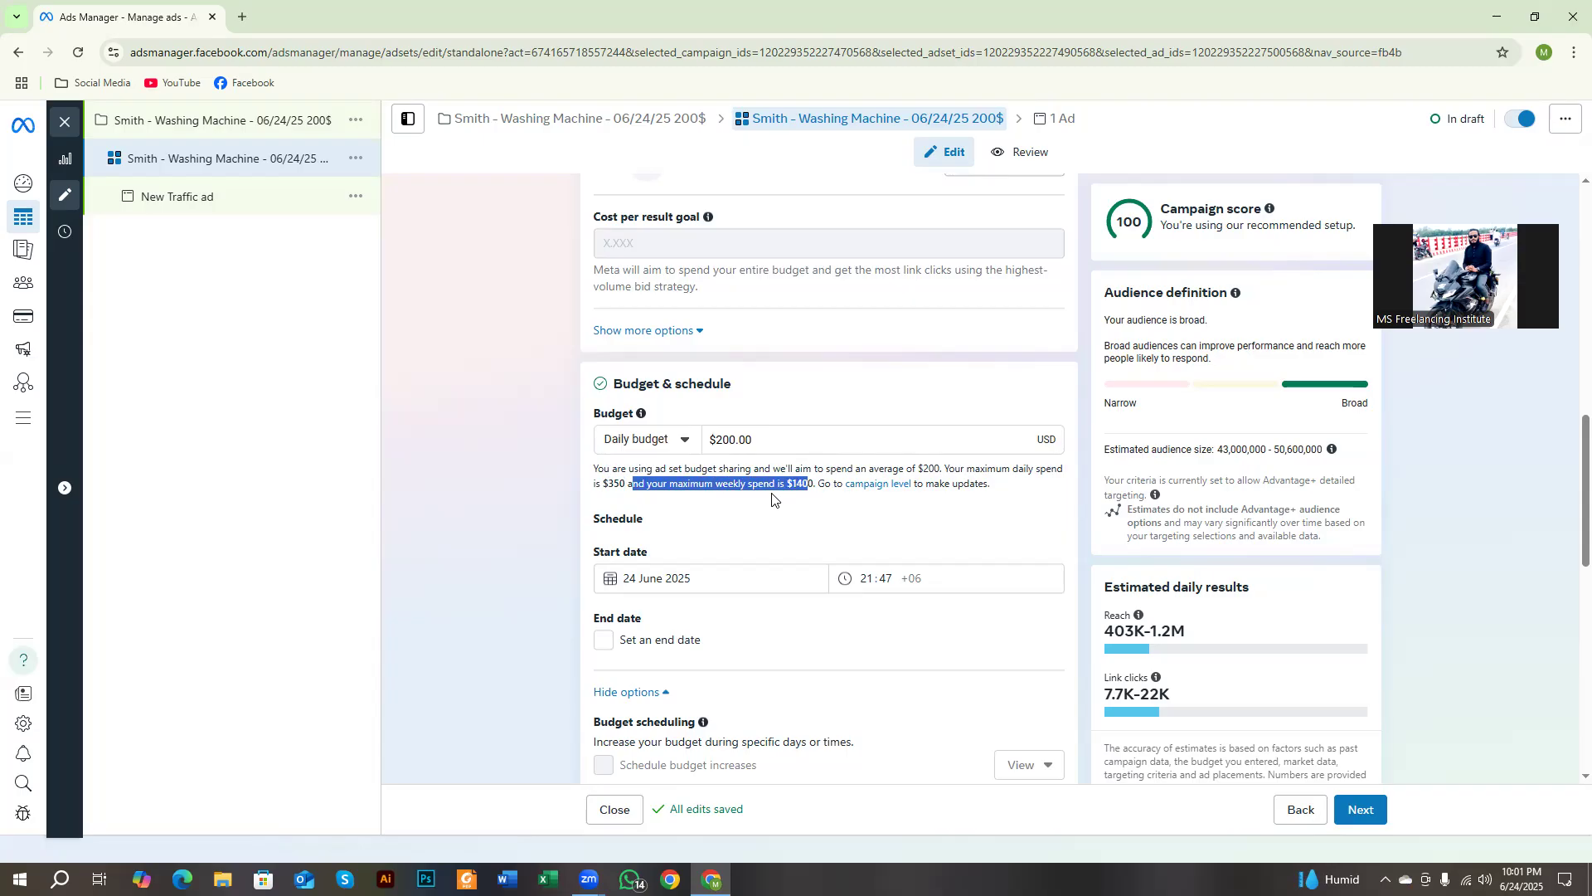
pyautogui.click(769, 488)
pyautogui.moveTo(791, 488); pyautogui.dragTo(813, 487)
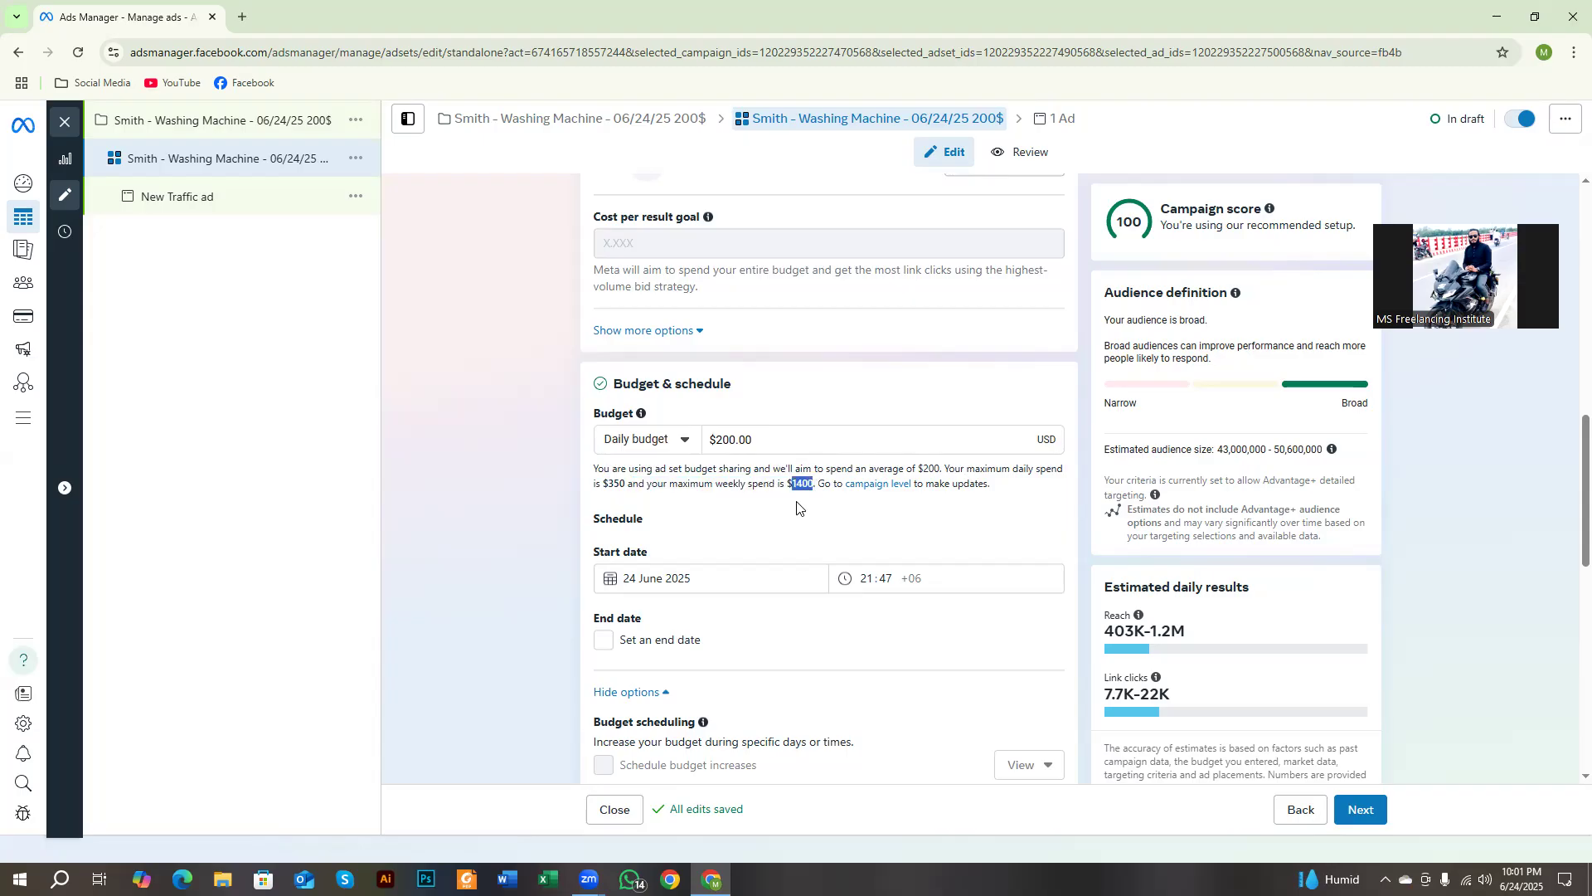
pyautogui.moveTo(604, 487); pyautogui.dragTo(628, 488)
pyautogui.click(607, 496)
pyautogui.moveTo(603, 483); pyautogui.dragTo(622, 484)
pyautogui.click(654, 498)
# Schedule the ad set to start on 25 June 2025 at 10:00.
pyautogui.click(643, 577)
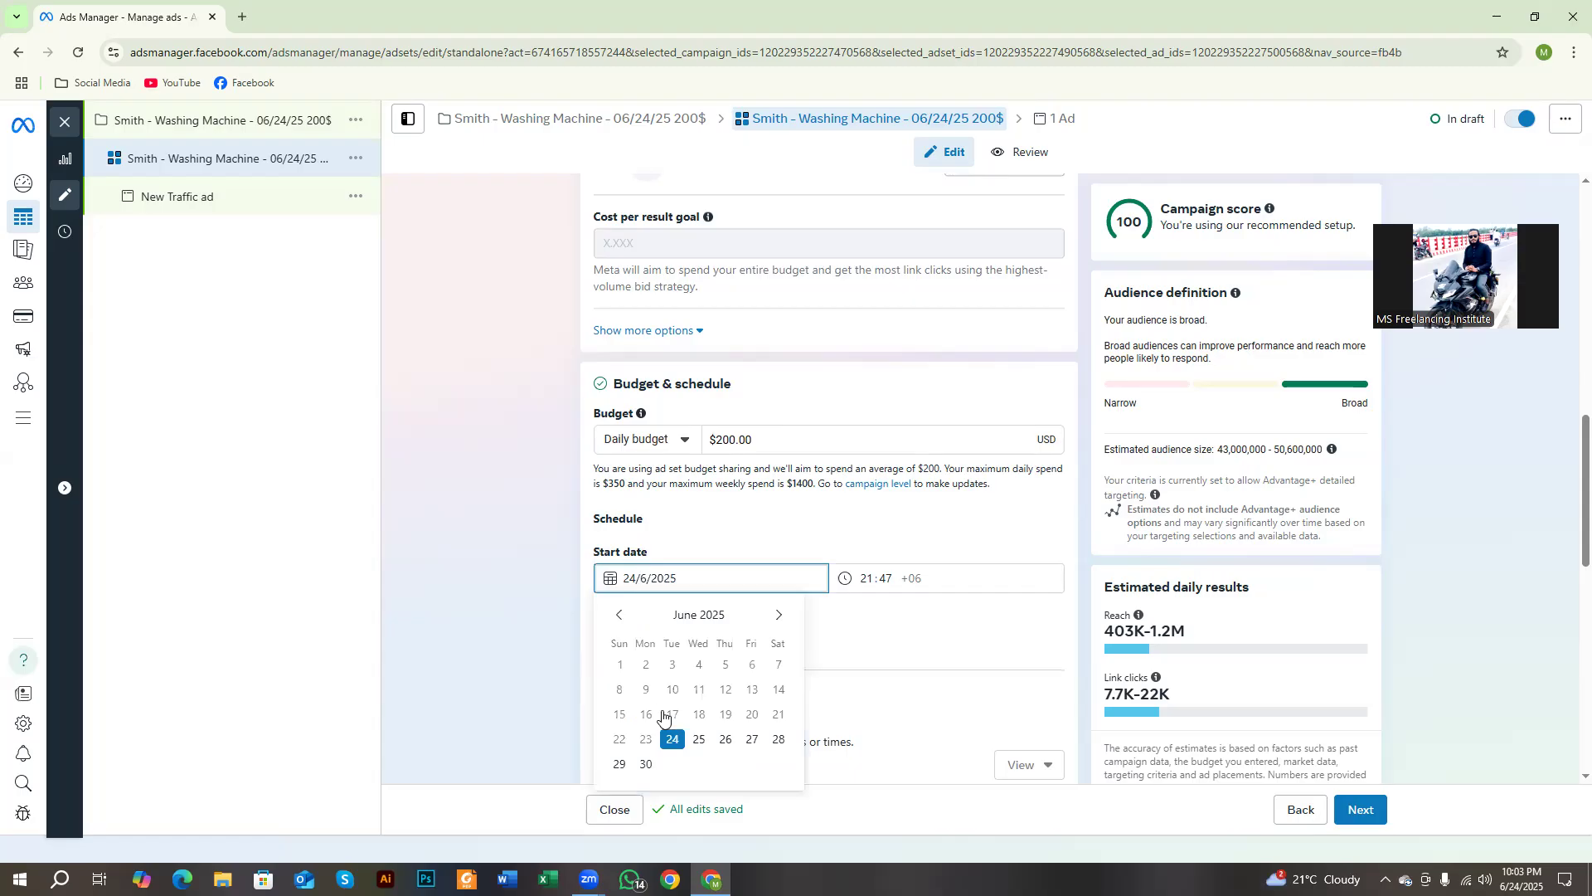
pyautogui.click(699, 739)
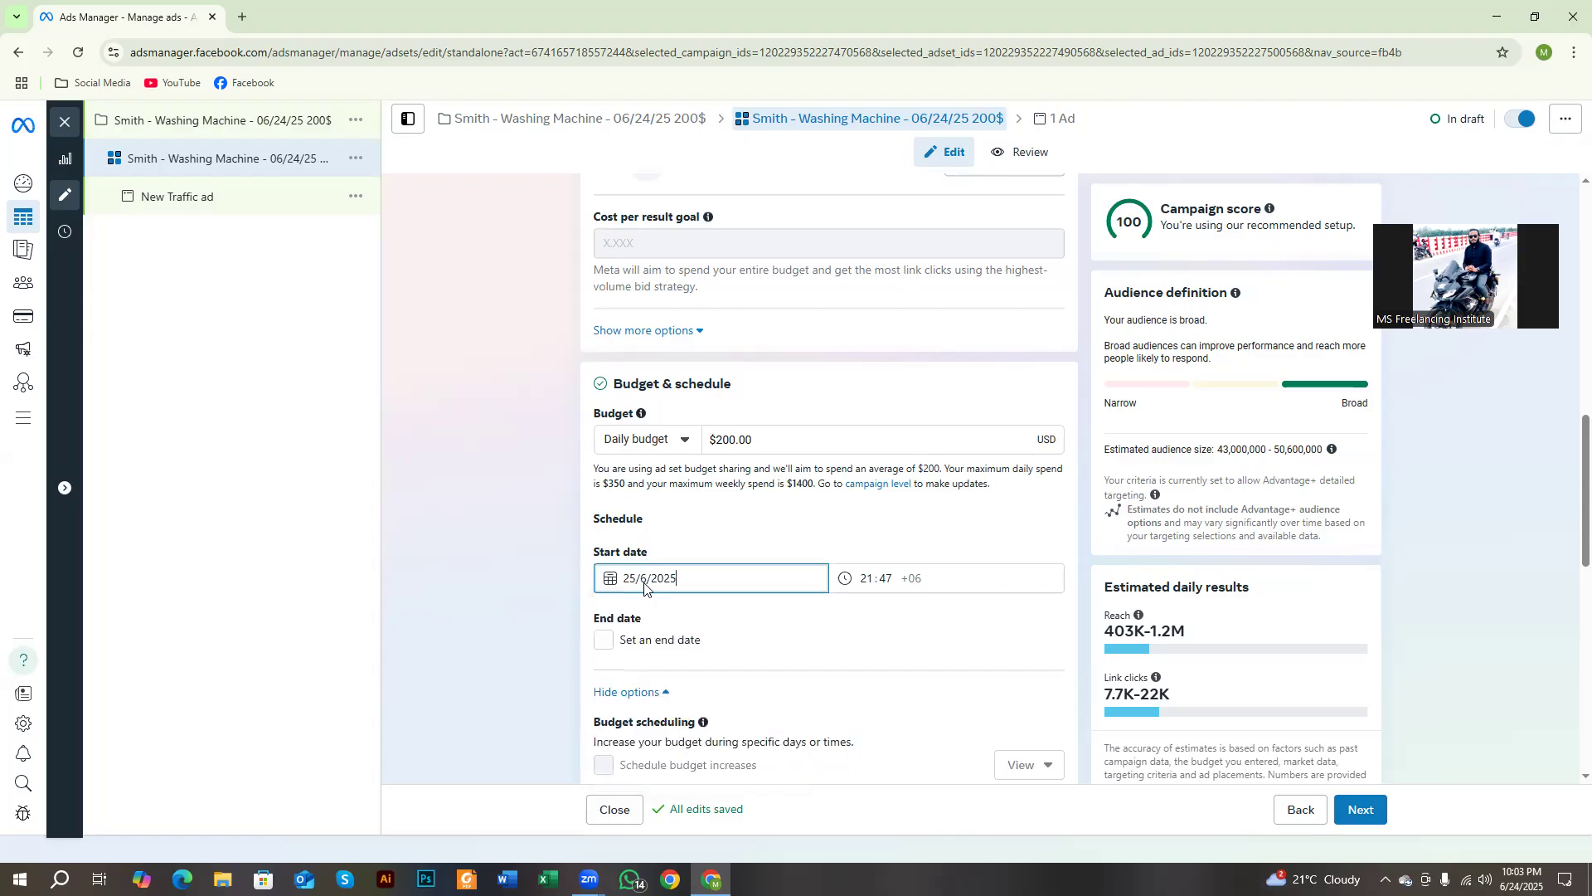
pyautogui.click(865, 581)
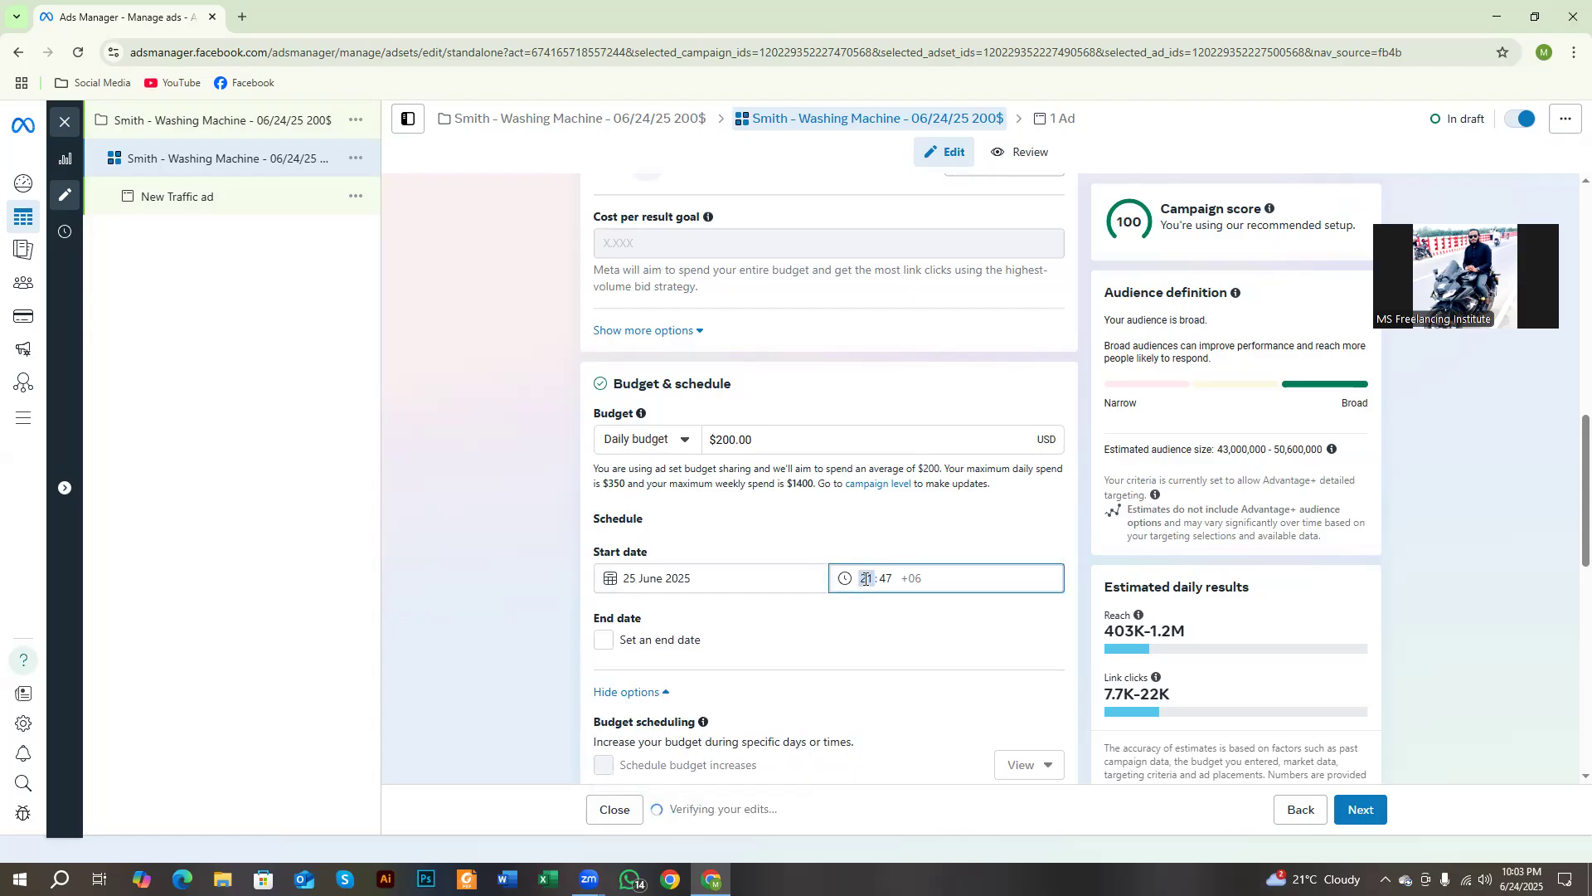
pyautogui.write('10:00')
pyautogui.click(560, 602)
pyautogui.click(613, 642)
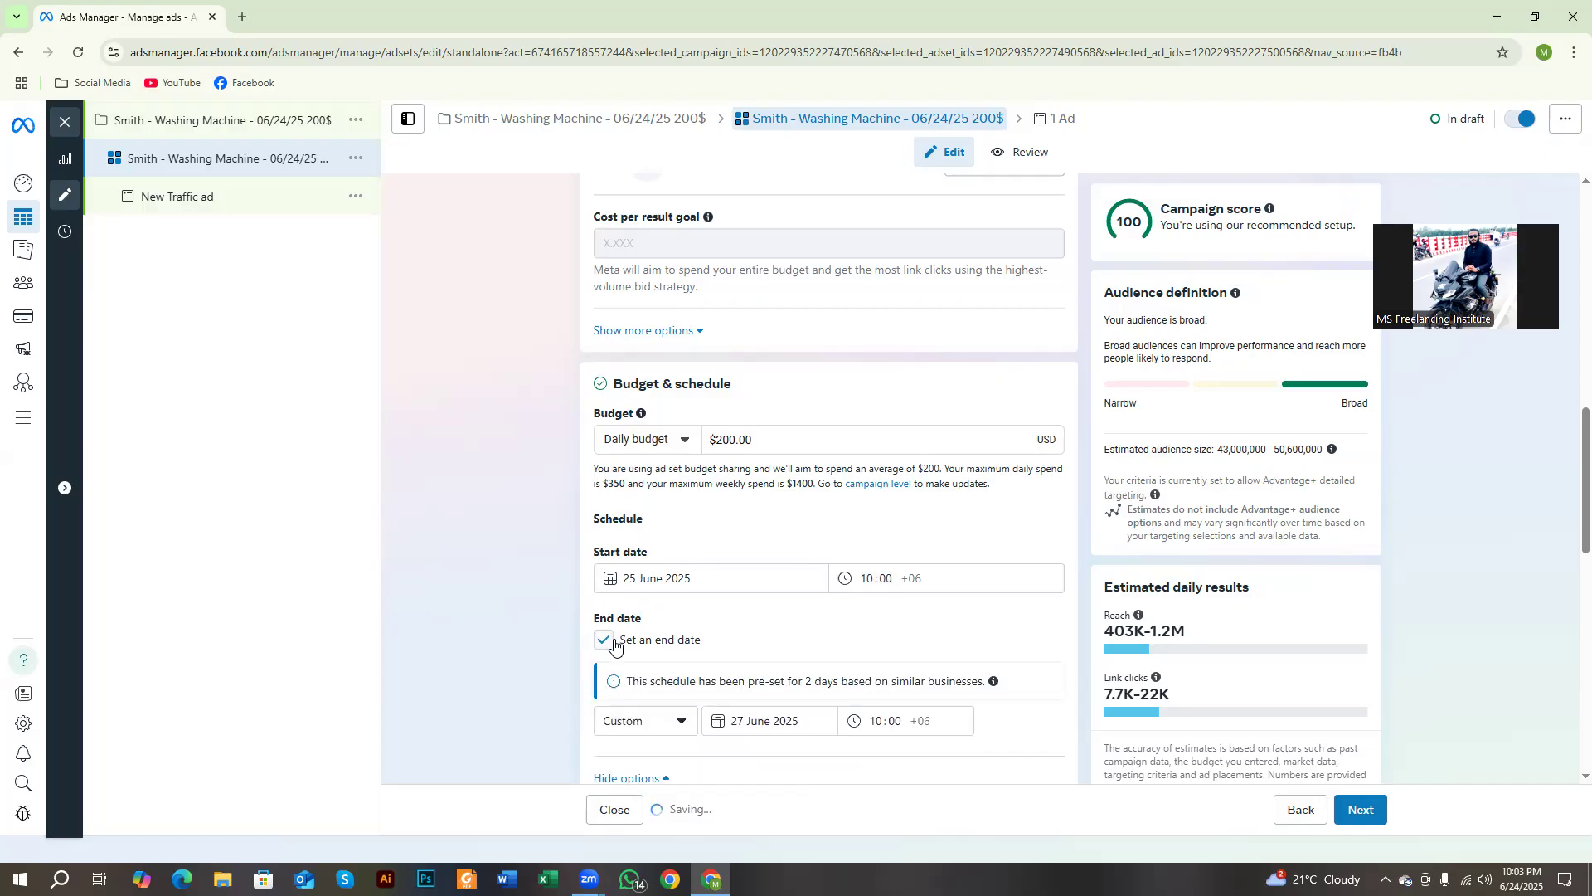
pyautogui.click(606, 641)
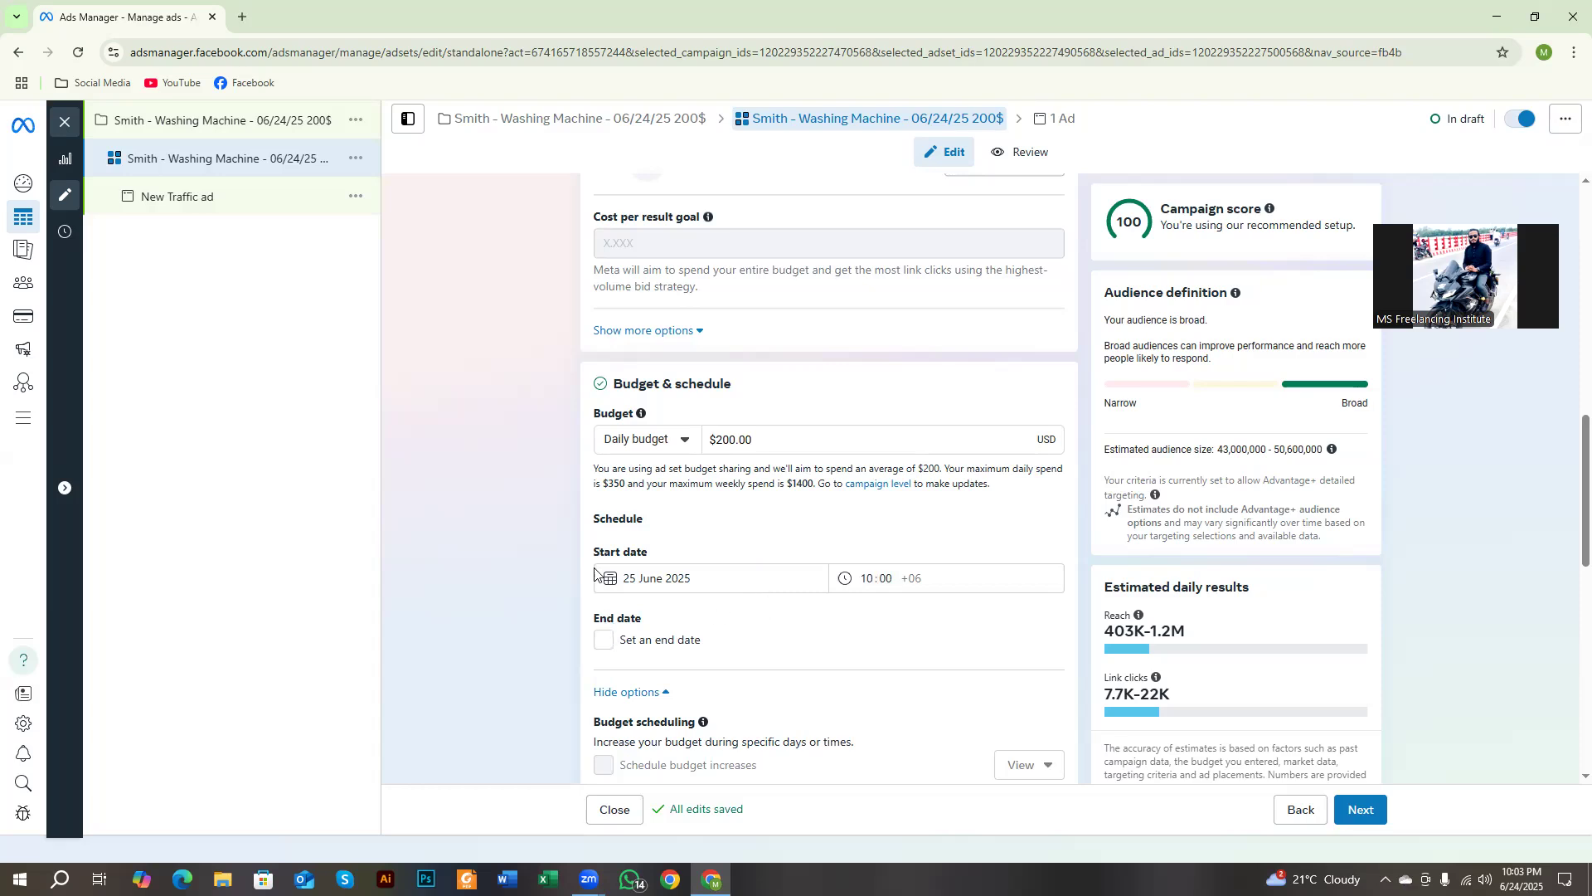
pyautogui.moveTo(612, 553); pyautogui.dragTo(657, 553)
pyautogui.scroll(-1, 633, 437)
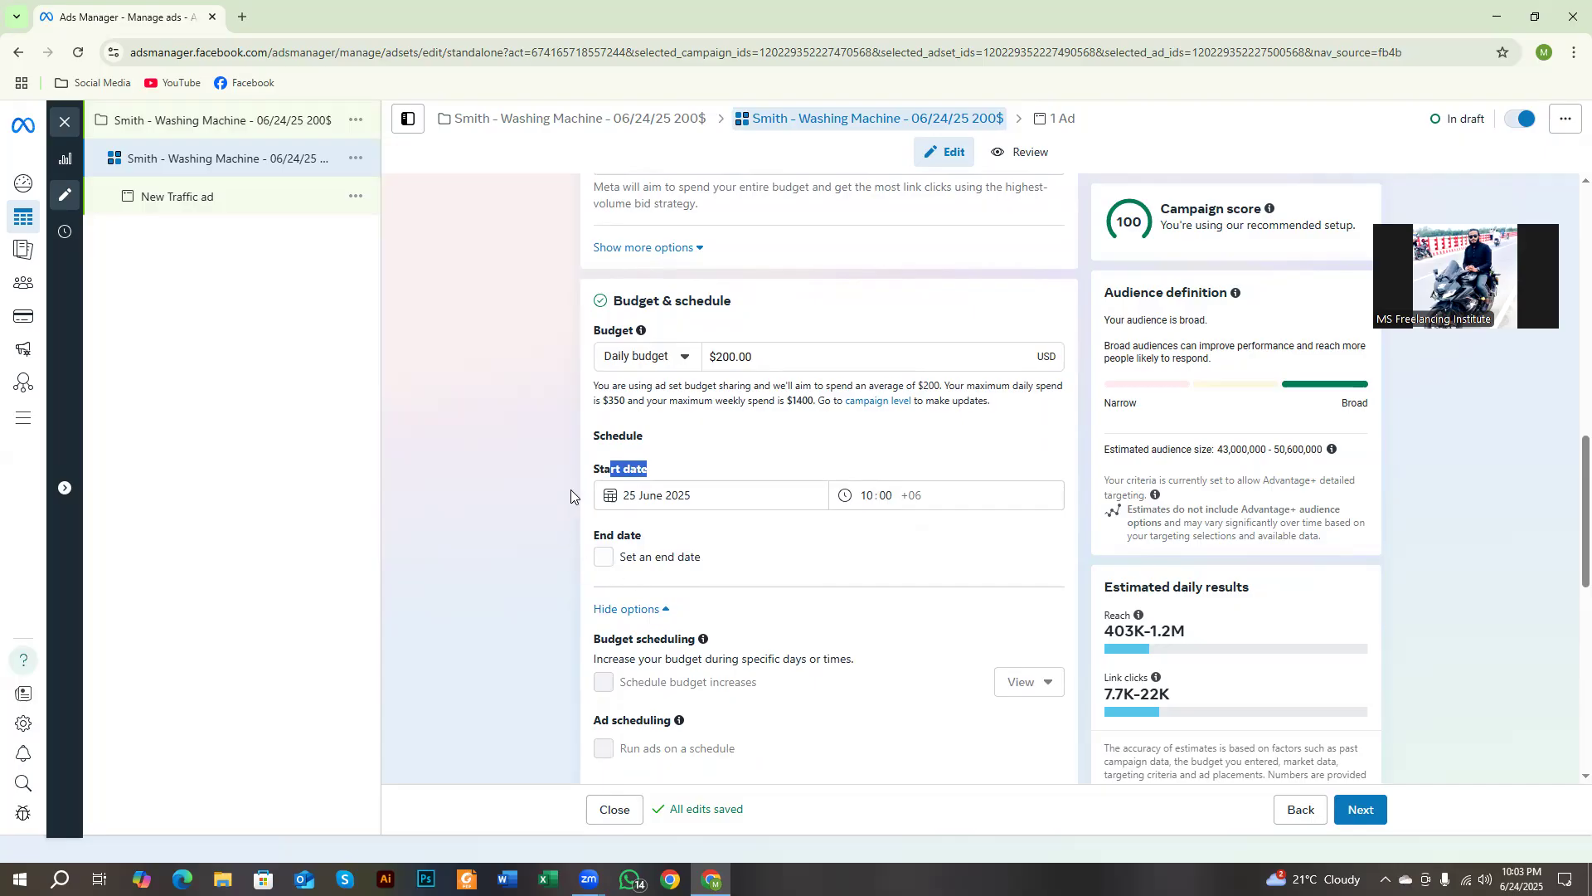
pyautogui.moveTo(600, 469); pyautogui.dragTo(687, 466)
# Enable an end date for the ad set, read the preset schedule note, and set a custom end date of 26 June 2025.
pyautogui.click(604, 559)
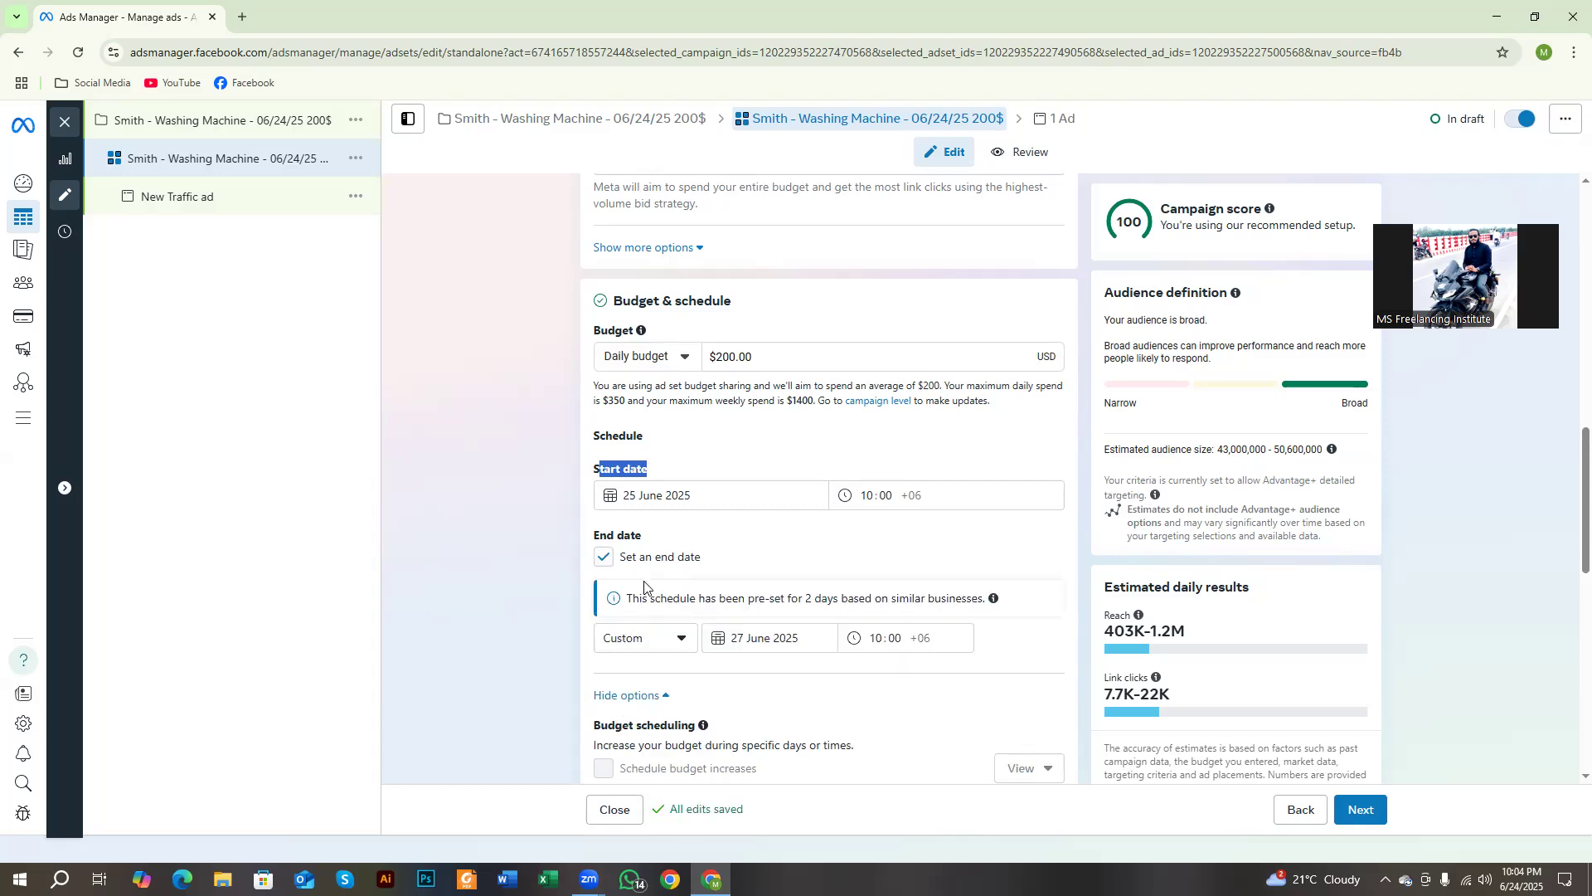
pyautogui.moveTo(633, 598); pyautogui.dragTo(967, 614)
pyautogui.click(954, 599)
pyautogui.moveTo(802, 598); pyautogui.dragTo(817, 597)
pyautogui.click(676, 646)
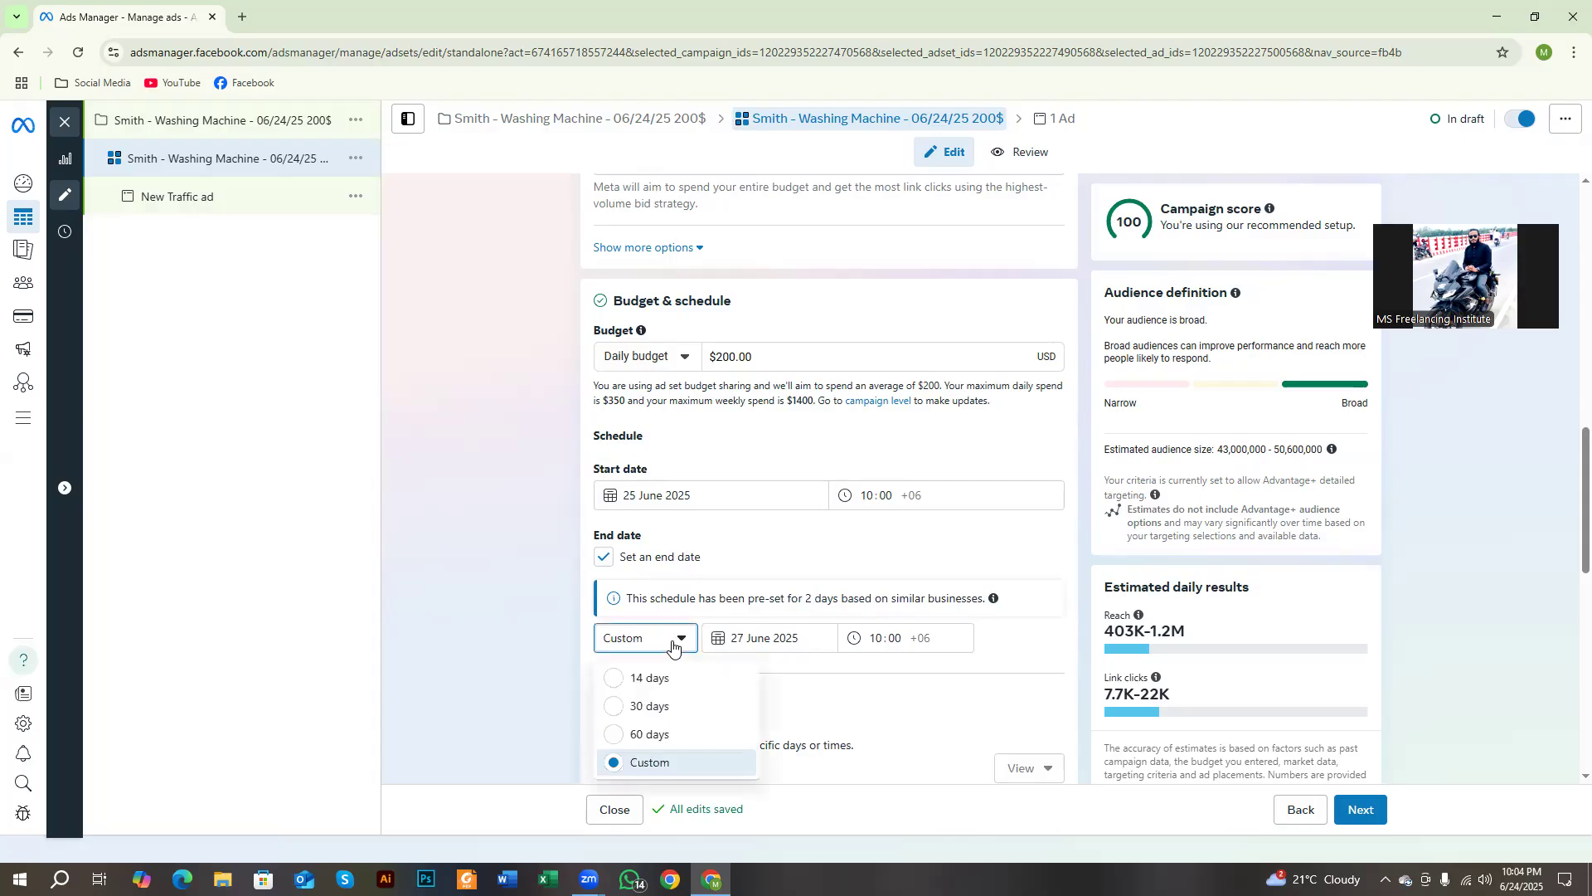
pyautogui.click(659, 773)
pyautogui.click(758, 639)
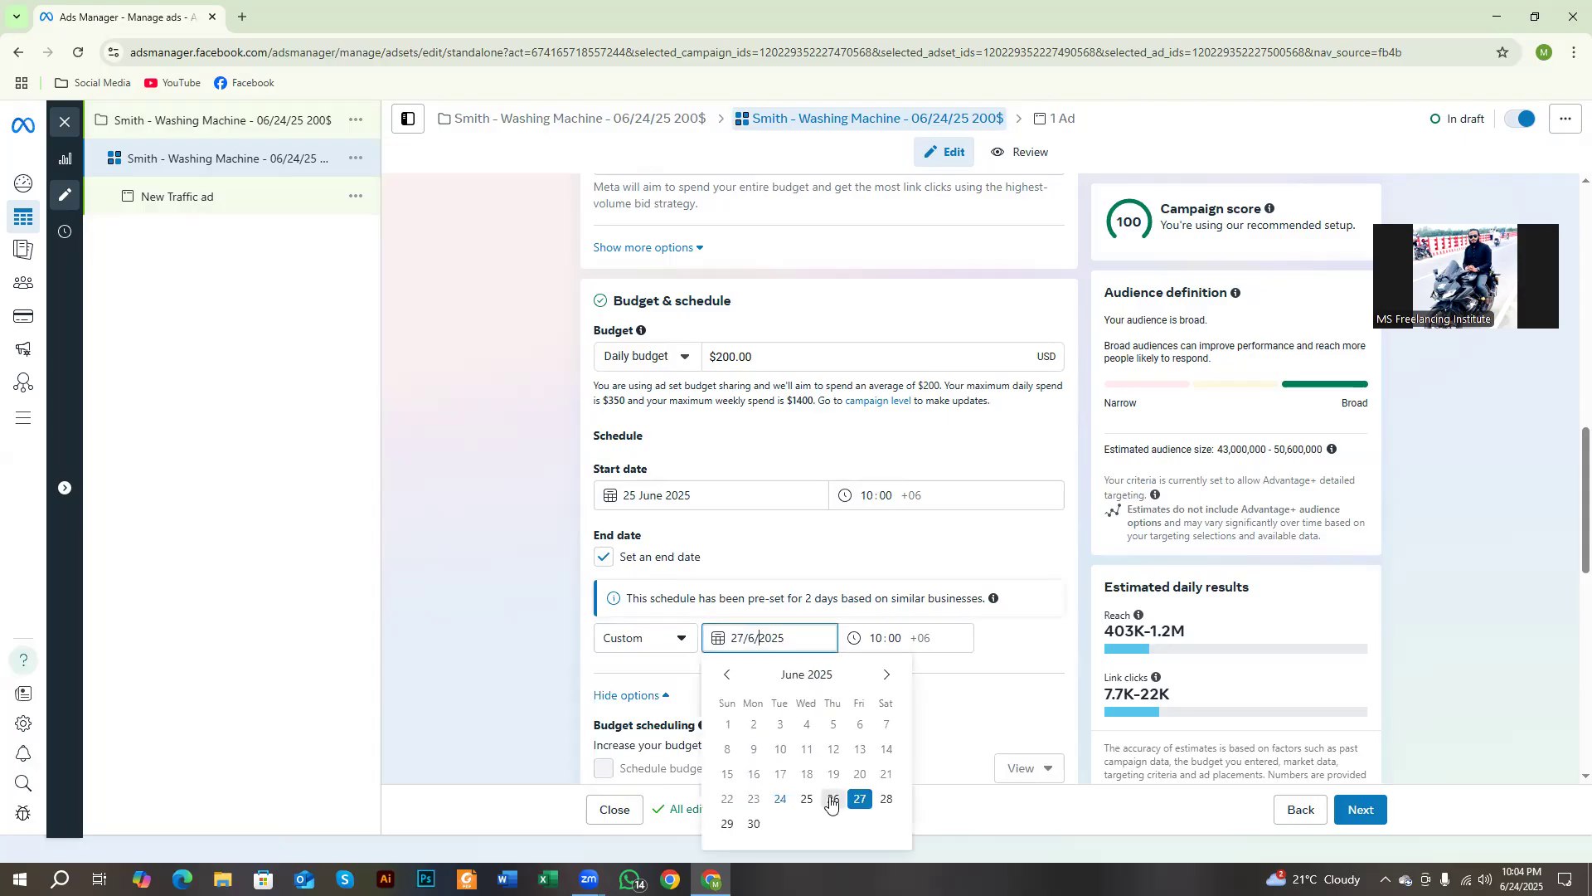
pyautogui.click(831, 800)
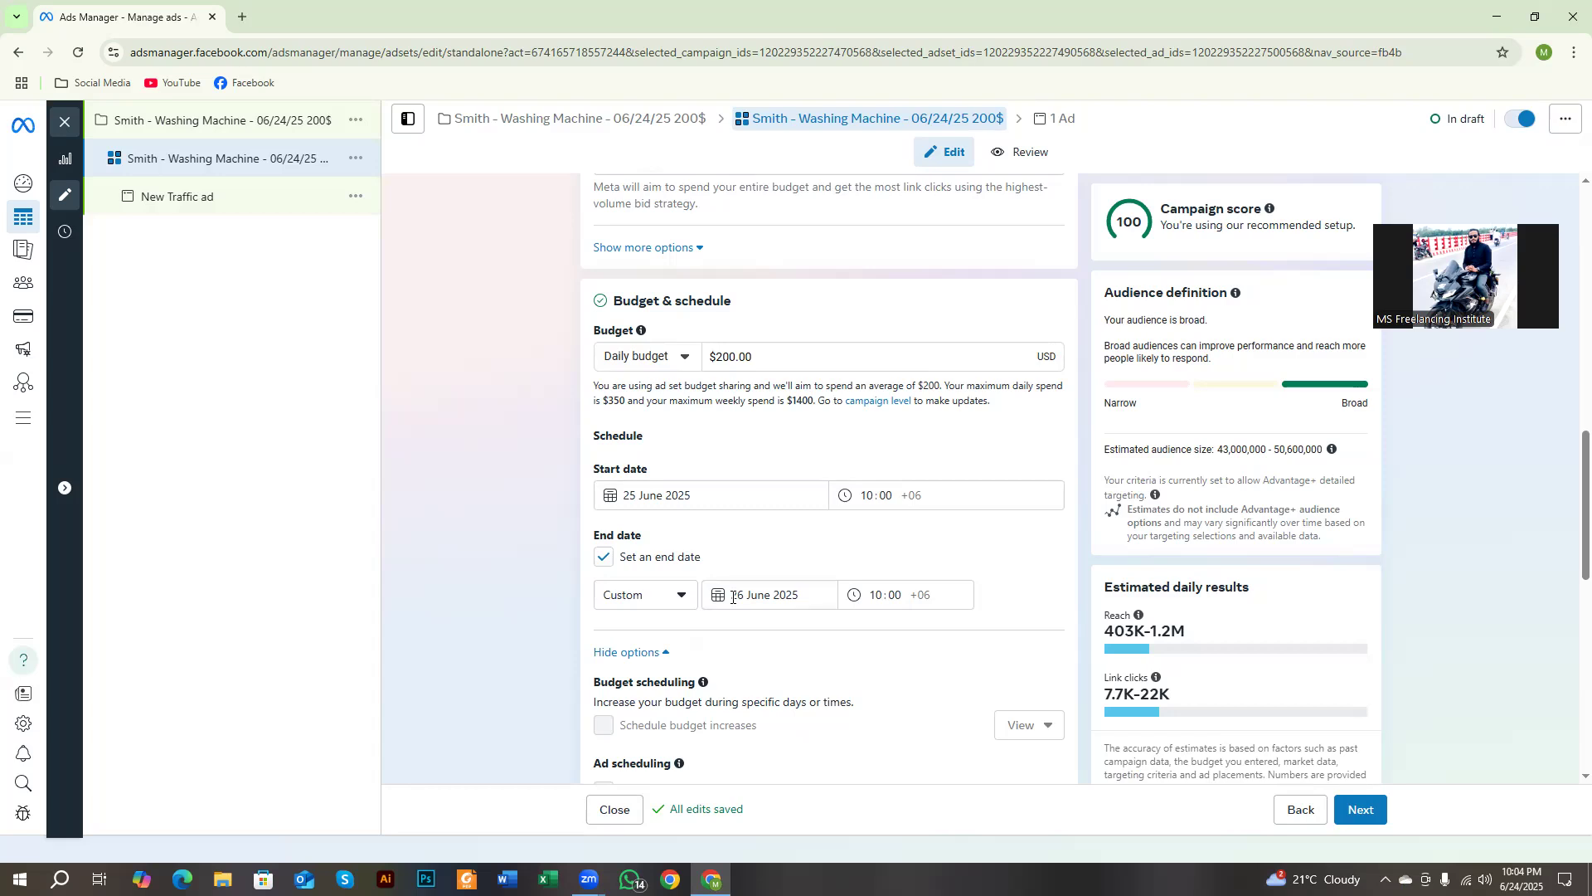
pyautogui.click(733, 597)
pyautogui.click(524, 607)
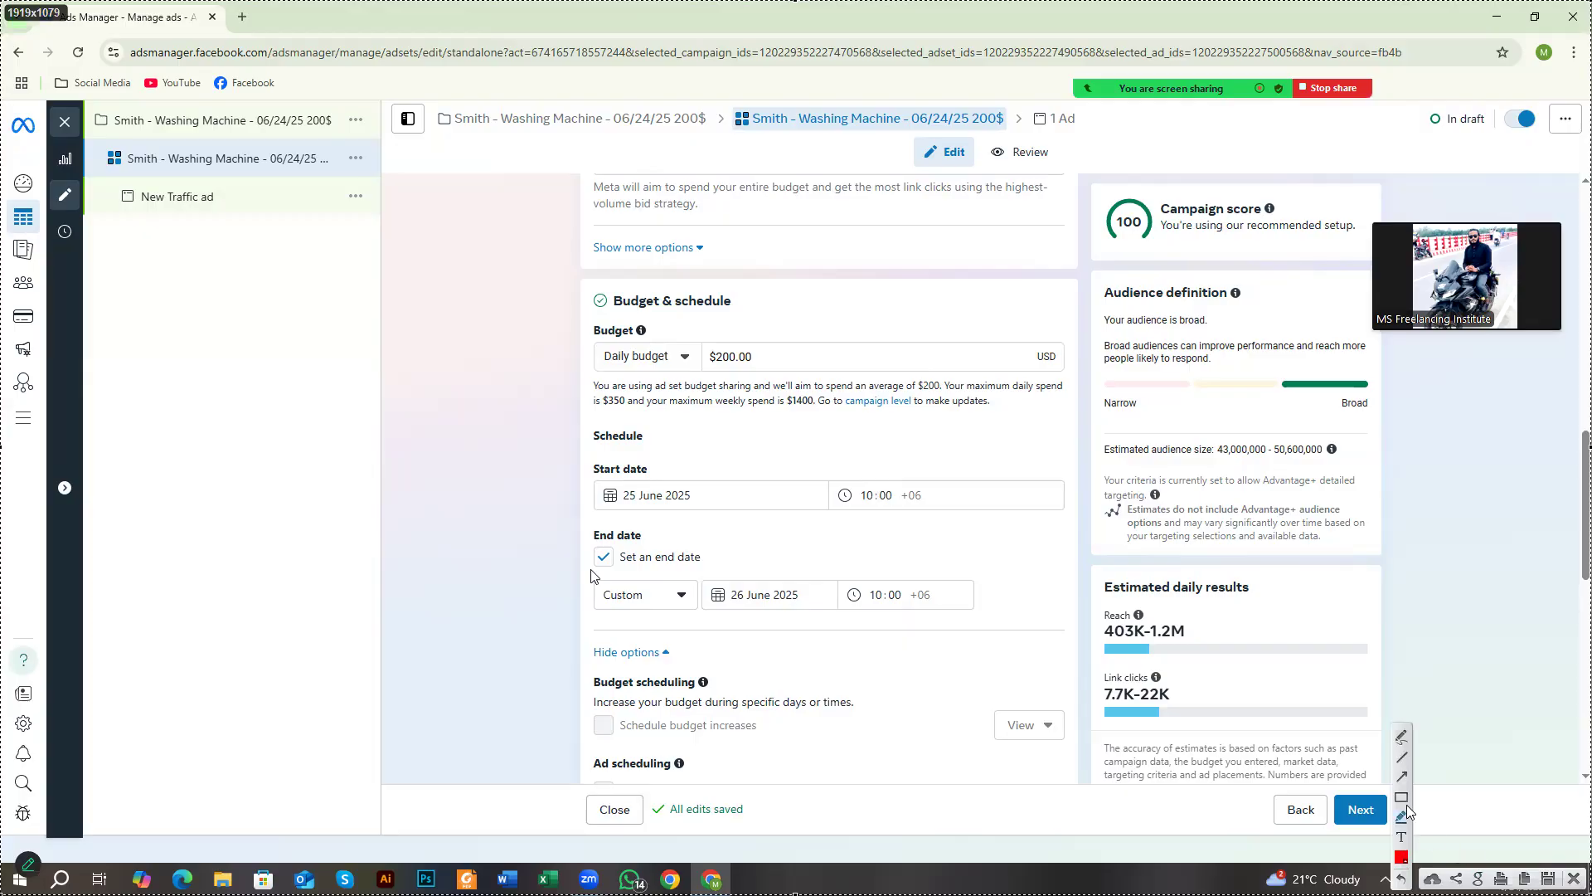
# Box the estimates panel, its audience size, reach and link clicks, plus the daily budget and start date, with red rectangles on the screenshot overlay.
pyautogui.moveTo(1064, 144); pyautogui.dragTo(1442, 799)
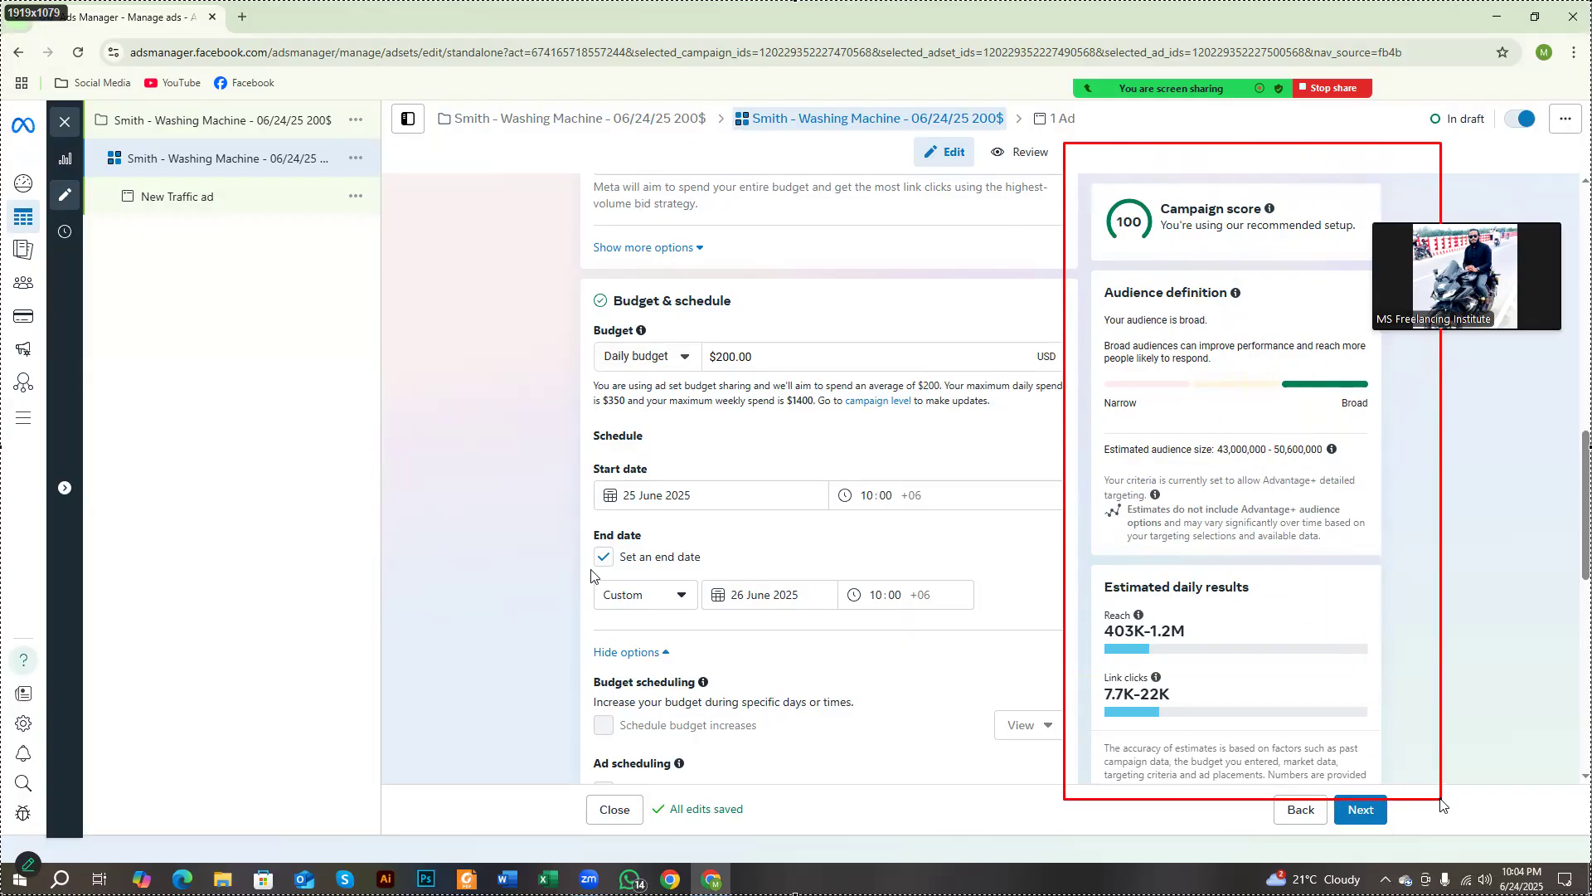
pyautogui.moveTo(1084, 559); pyautogui.dragTo(1266, 603)
pyautogui.moveTo(708, 324); pyautogui.dragTo(768, 375)
pyautogui.moveTo(601, 467); pyautogui.dragTo(700, 513)
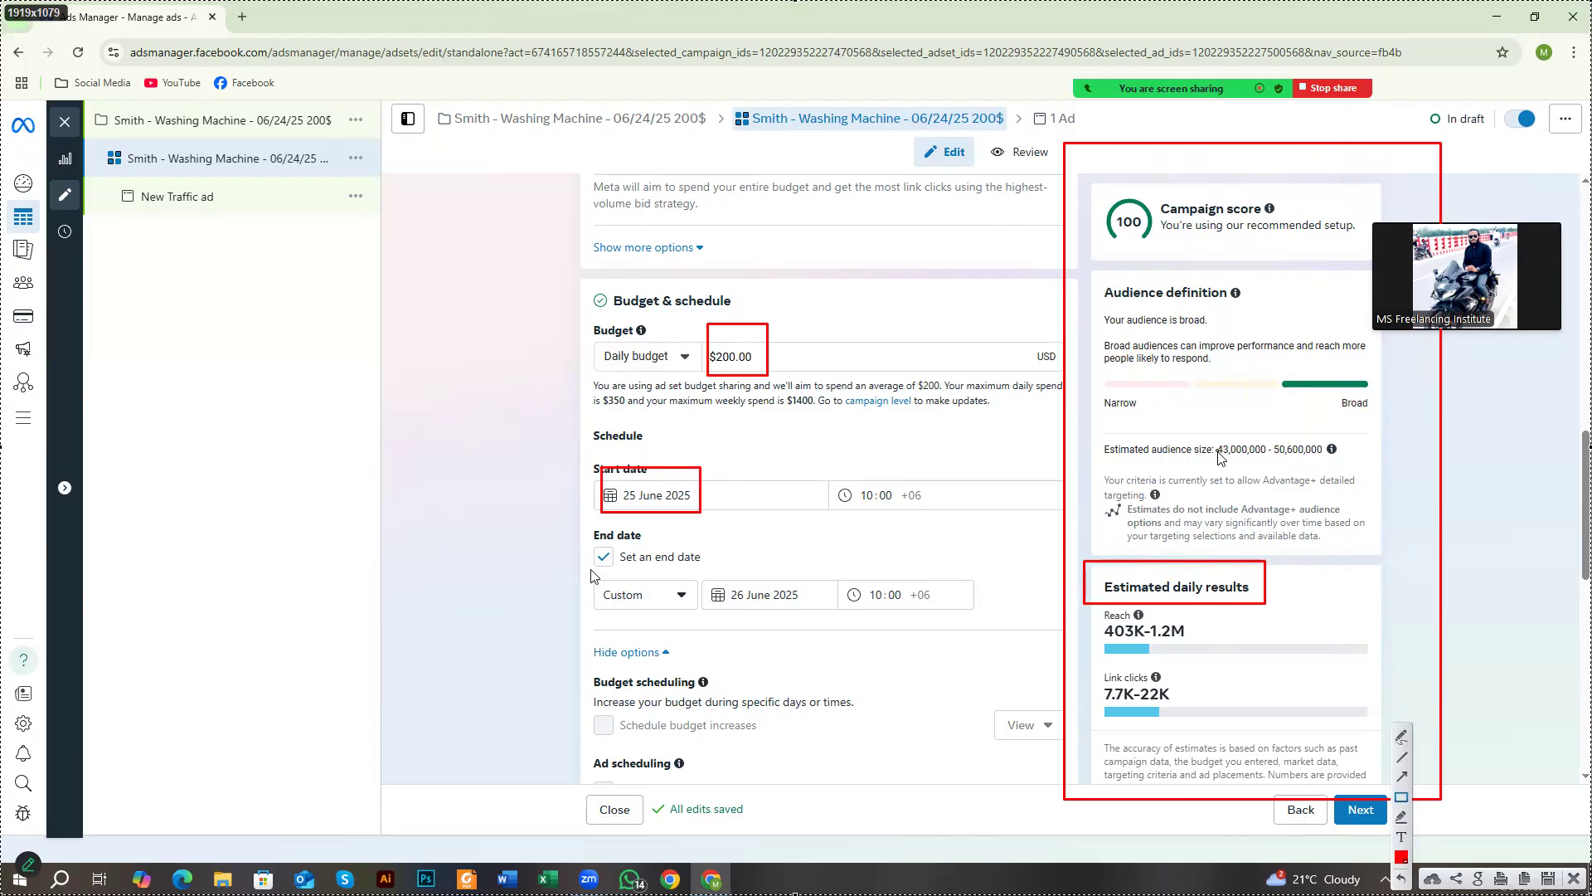
pyautogui.moveTo(1218, 434); pyautogui.dragTo(1340, 471)
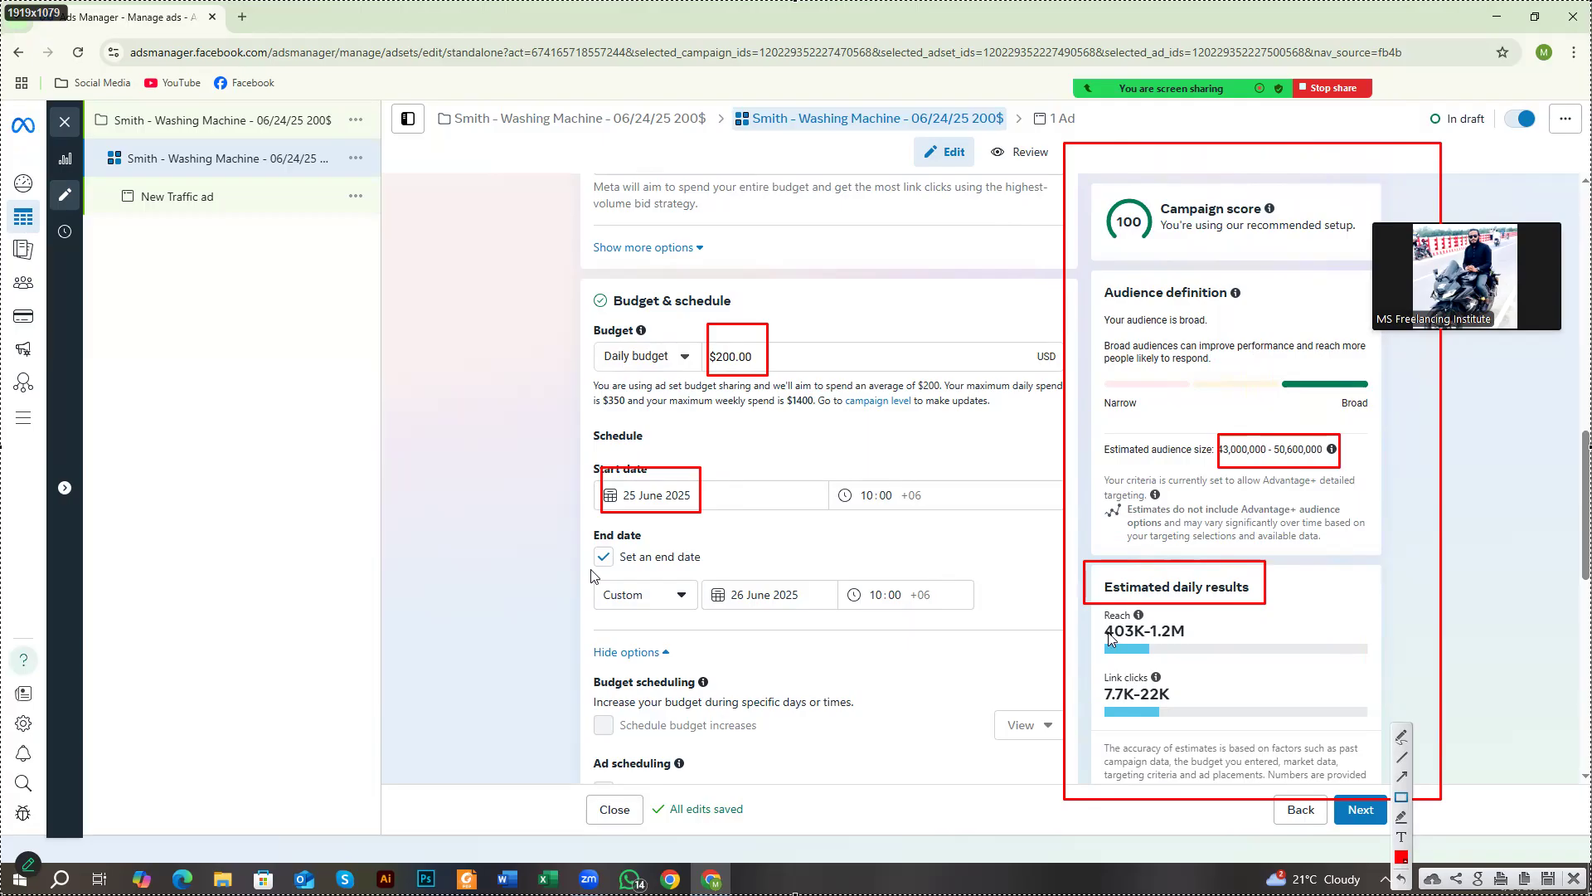
pyautogui.moveTo(1100, 603)
pyautogui.mouseDown()
pyautogui.moveTo(1142, 643)
pyautogui.moveTo(1204, 659)
pyautogui.mouseUp()
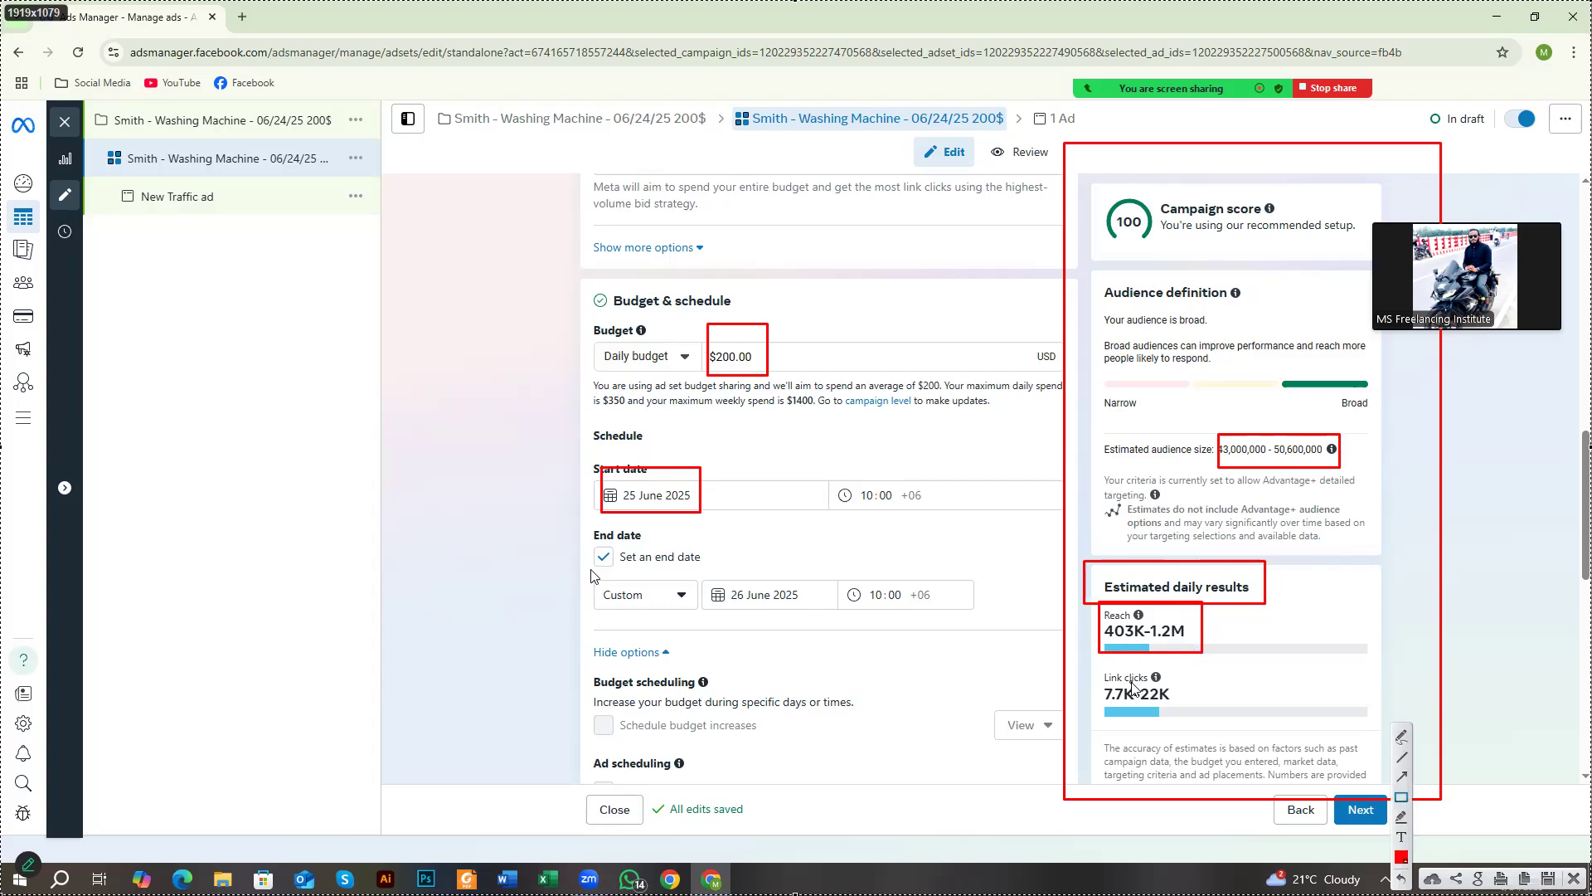
pyautogui.moveTo(711, 337); pyautogui.dragTo(759, 379)
pyautogui.moveTo(1093, 664); pyautogui.dragTo(1193, 731)
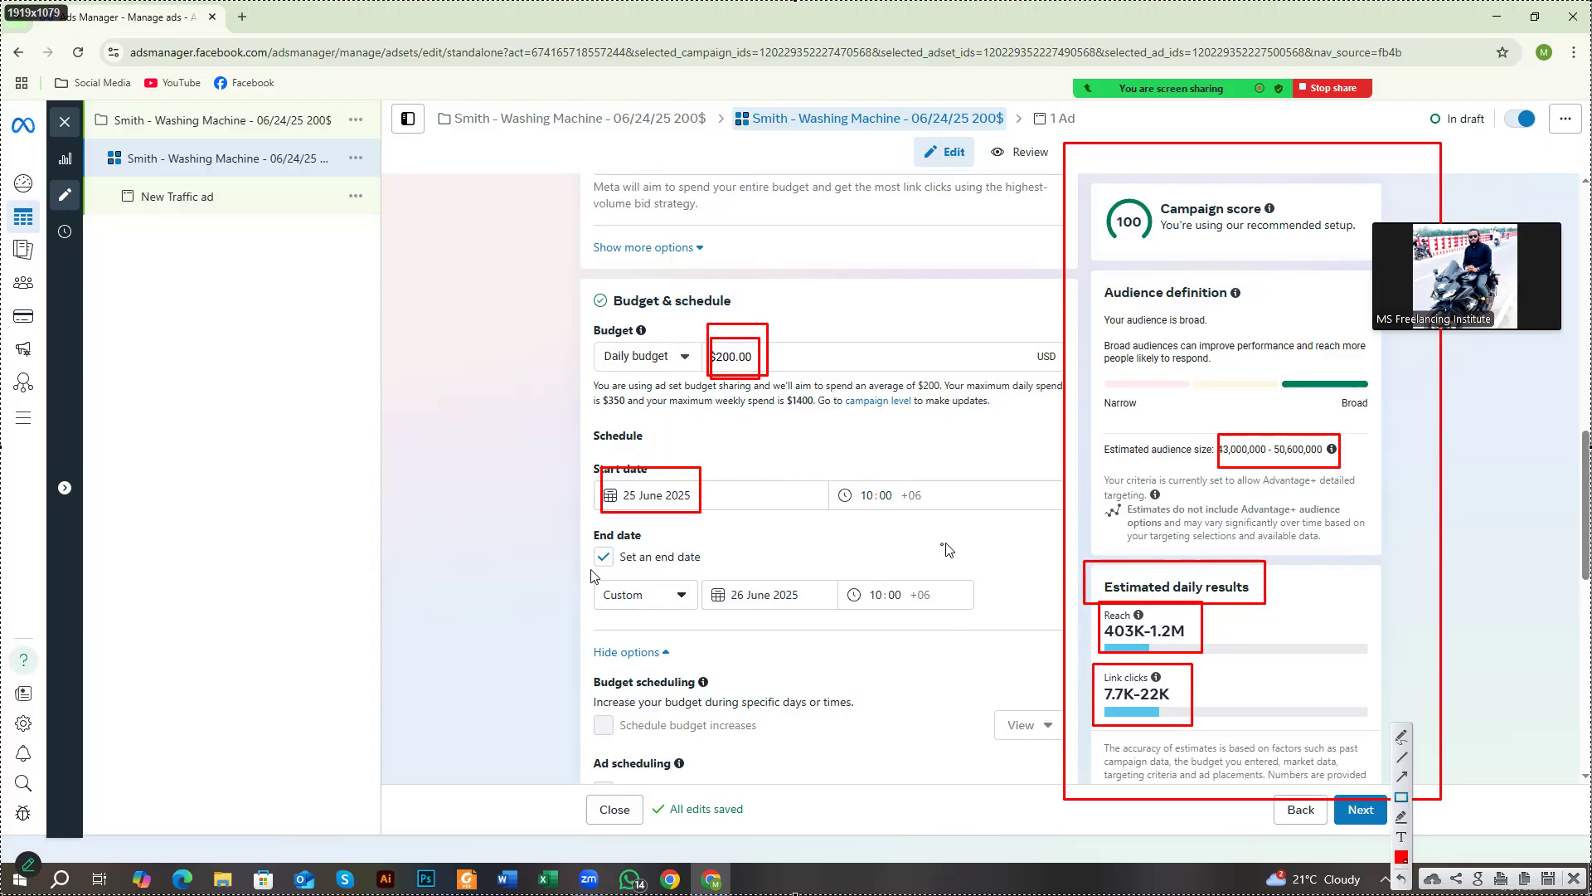
# Box the end date, its checkbox and the estimated reach and link clicks on the overlay, and close the markup.
pyautogui.moveTo(706, 571); pyautogui.dragTo(813, 610)
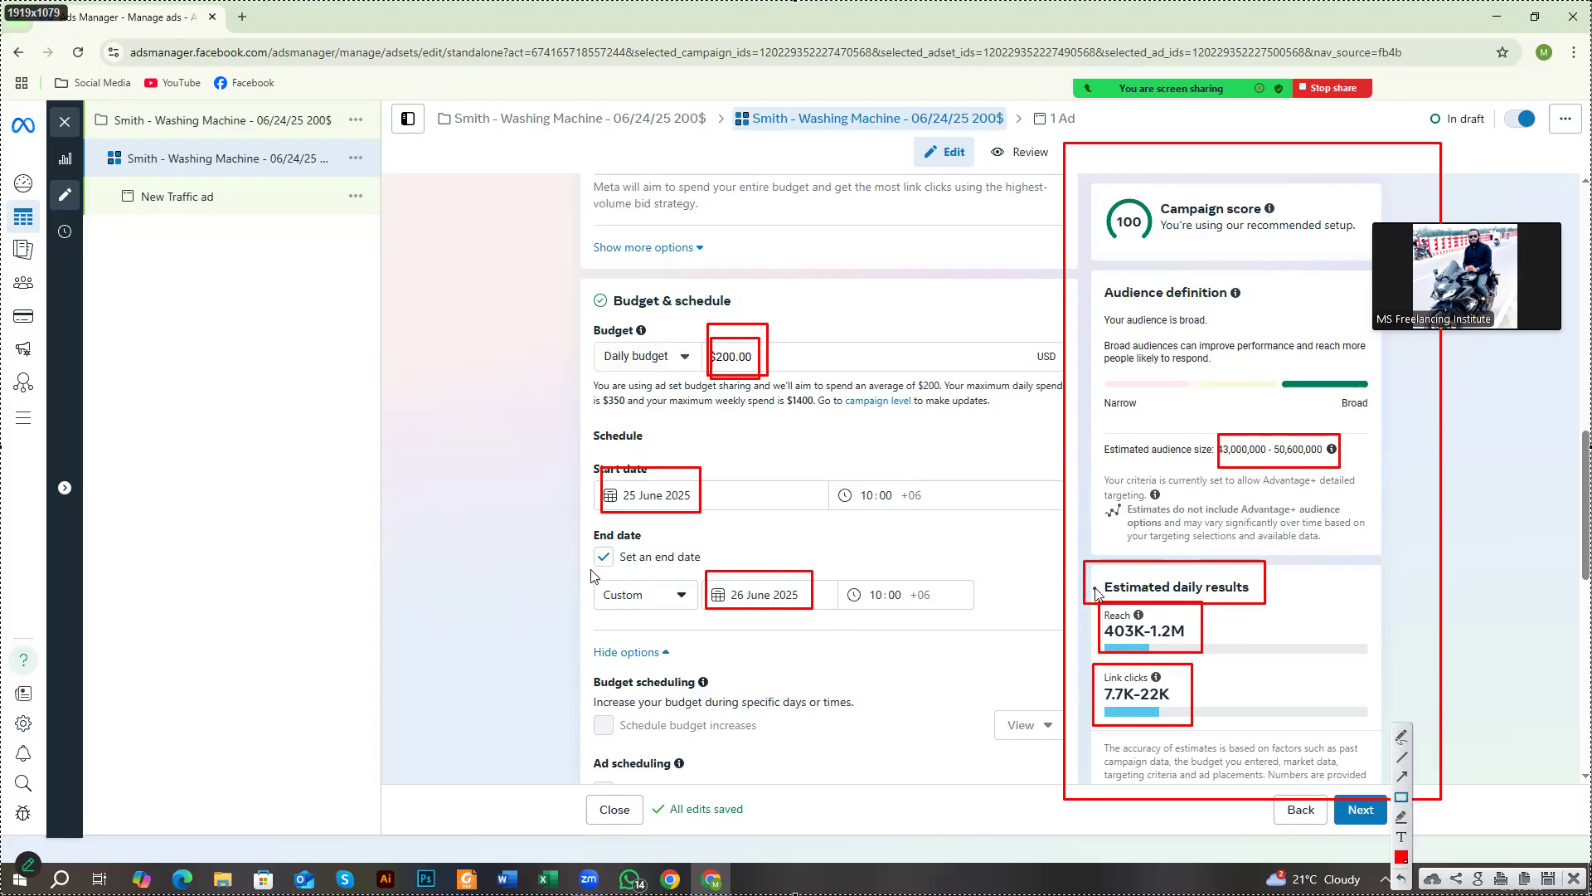
pyautogui.moveTo(581, 529); pyautogui.dragTo(637, 567)
pyautogui.moveTo(1091, 594); pyautogui.dragTo(1200, 737)
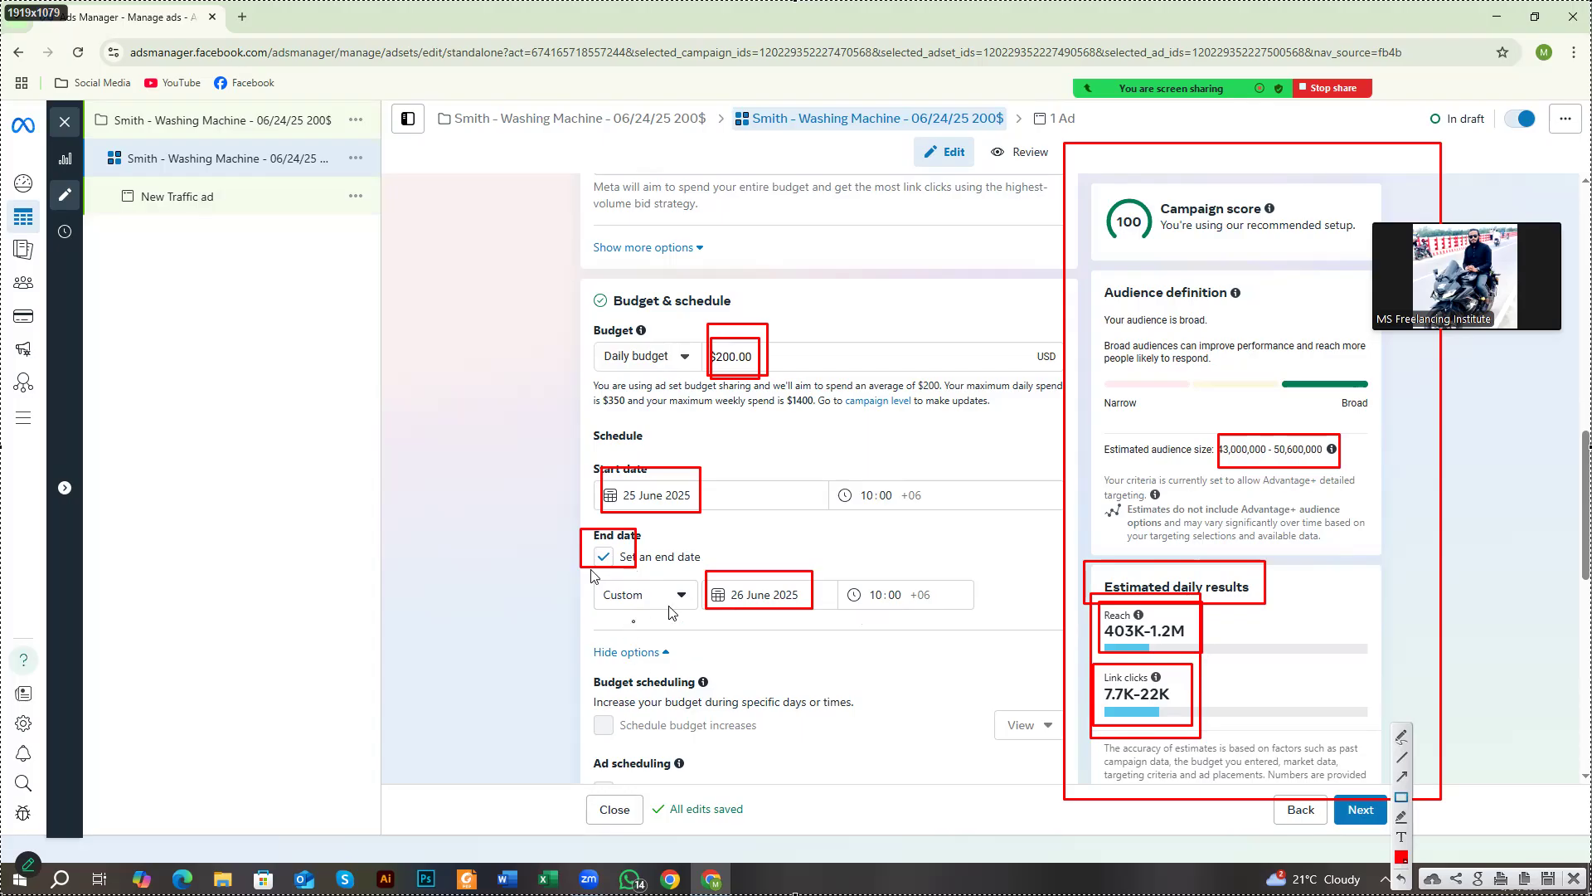
pyautogui.moveTo(1095, 603); pyautogui.dragTo(1201, 737)
pyautogui.rightClick(1218, 645)
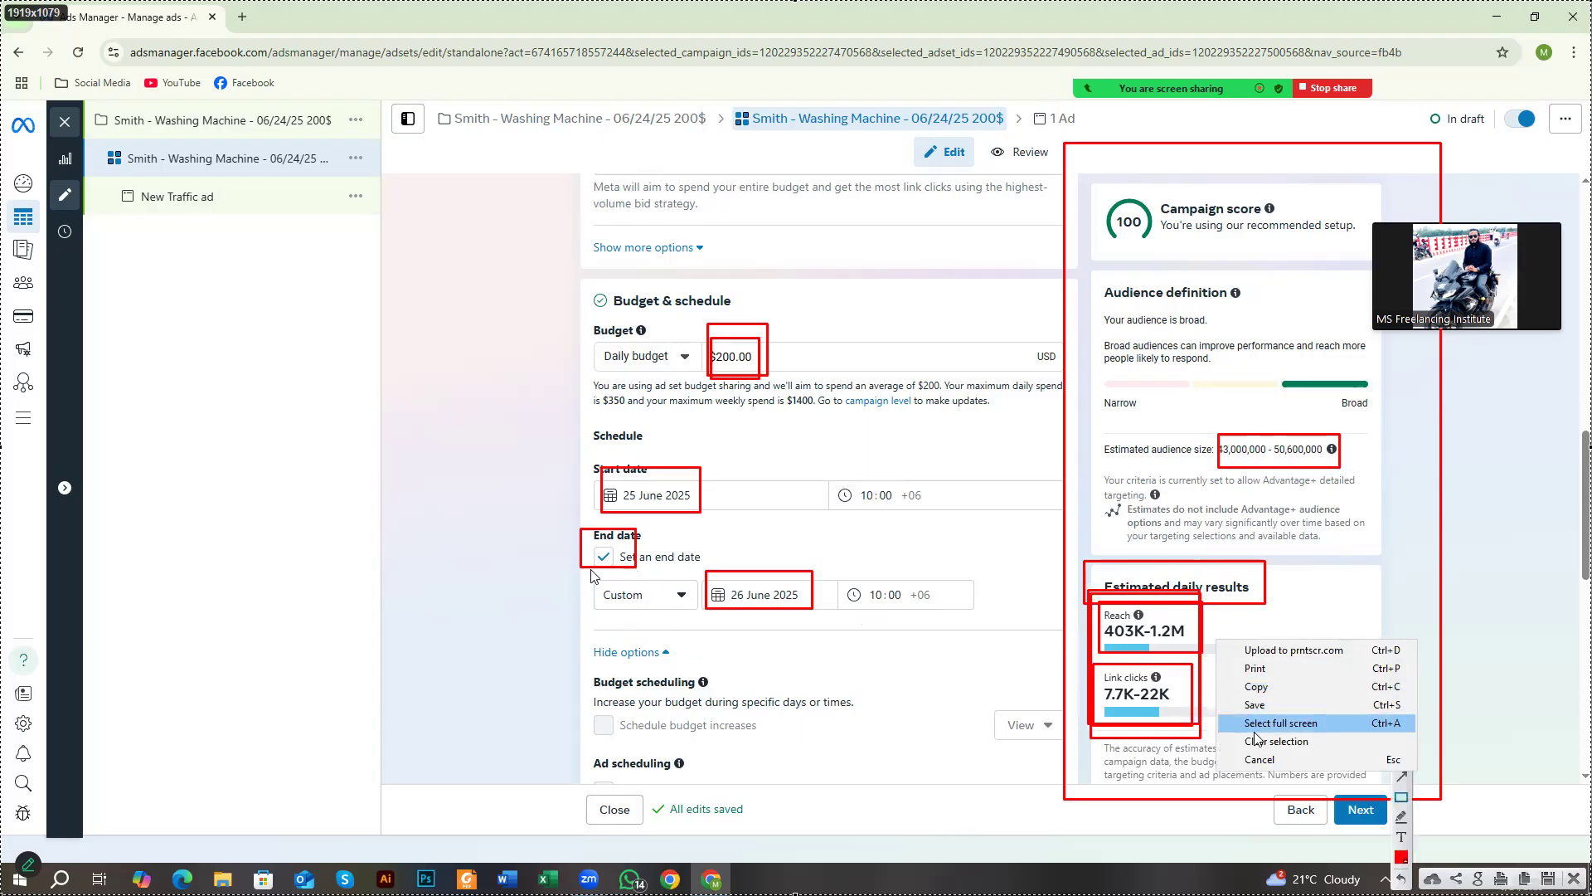
pyautogui.click(1244, 754)
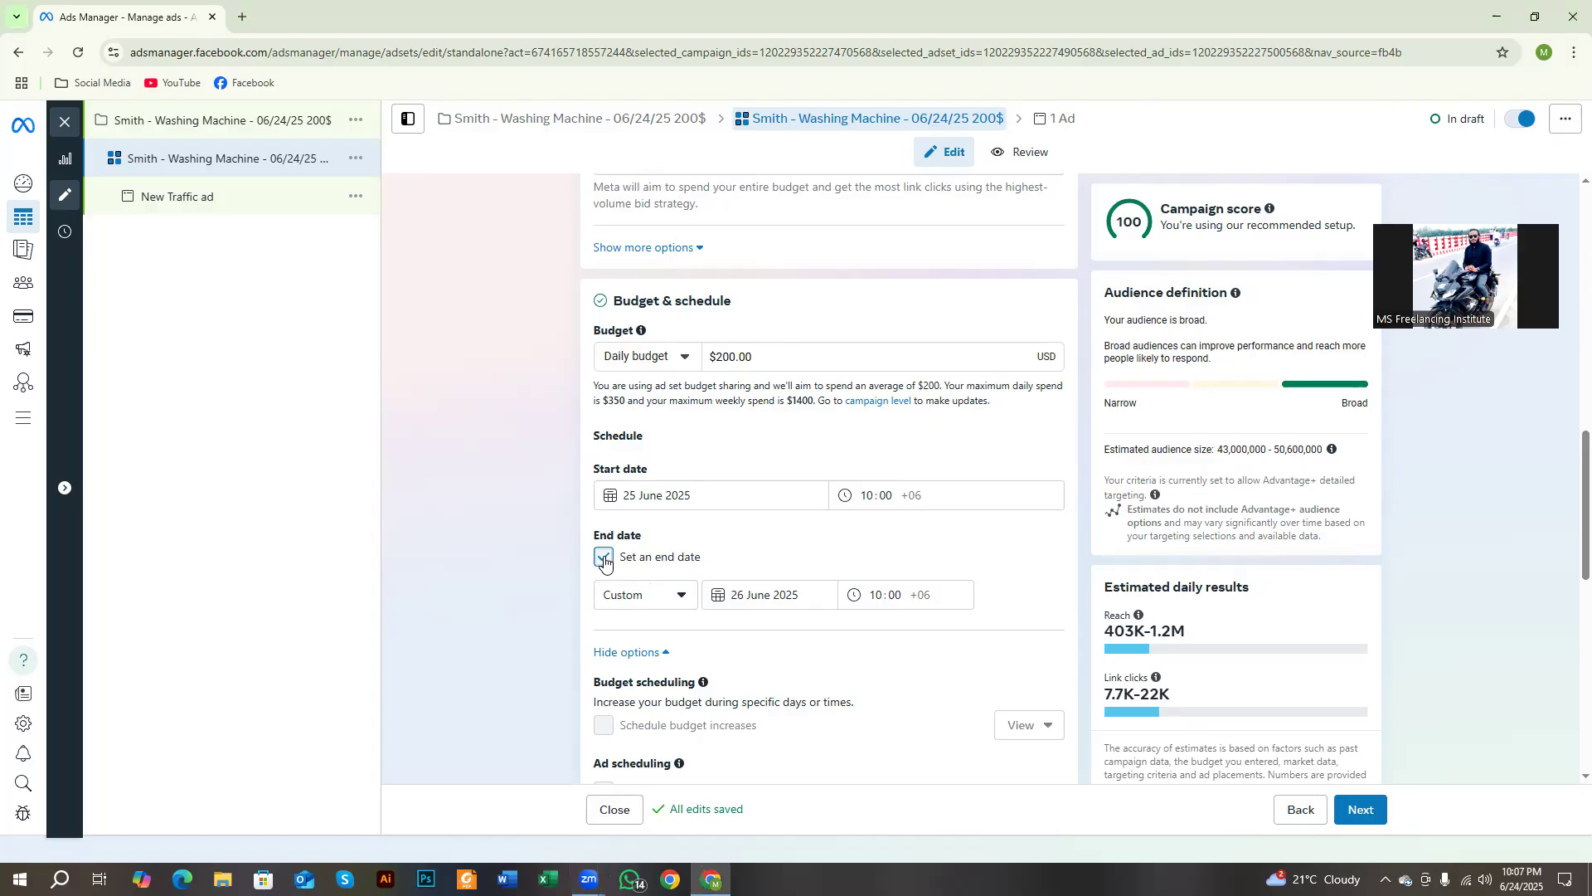
# Remove the ad set's end date and check the start date against the estimated reach and link clicks.
pyautogui.click(605, 561)
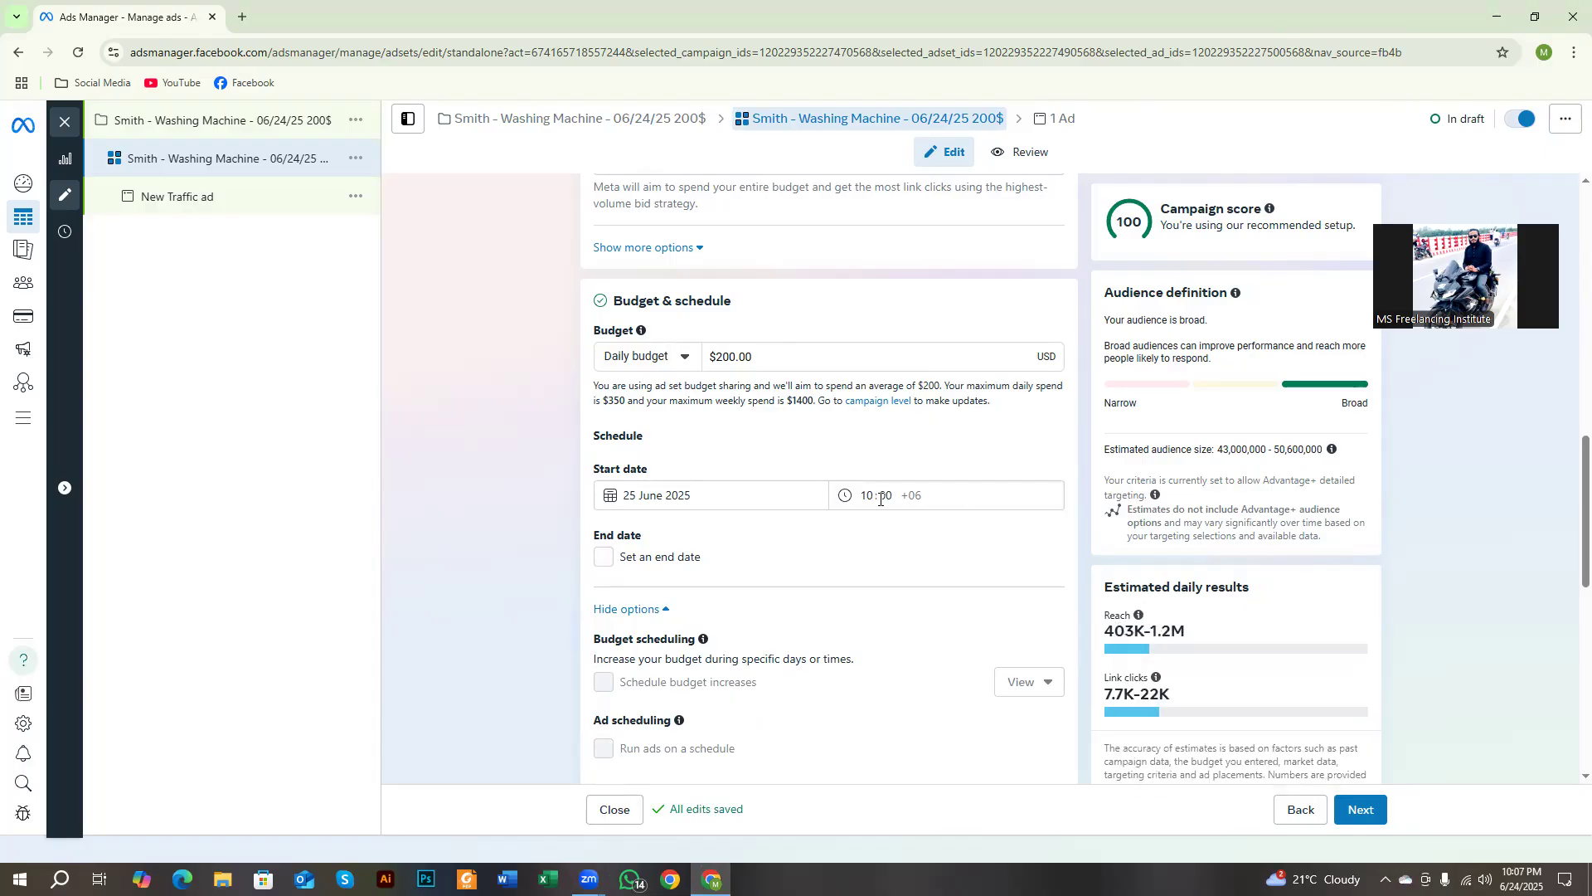
pyautogui.click(626, 498)
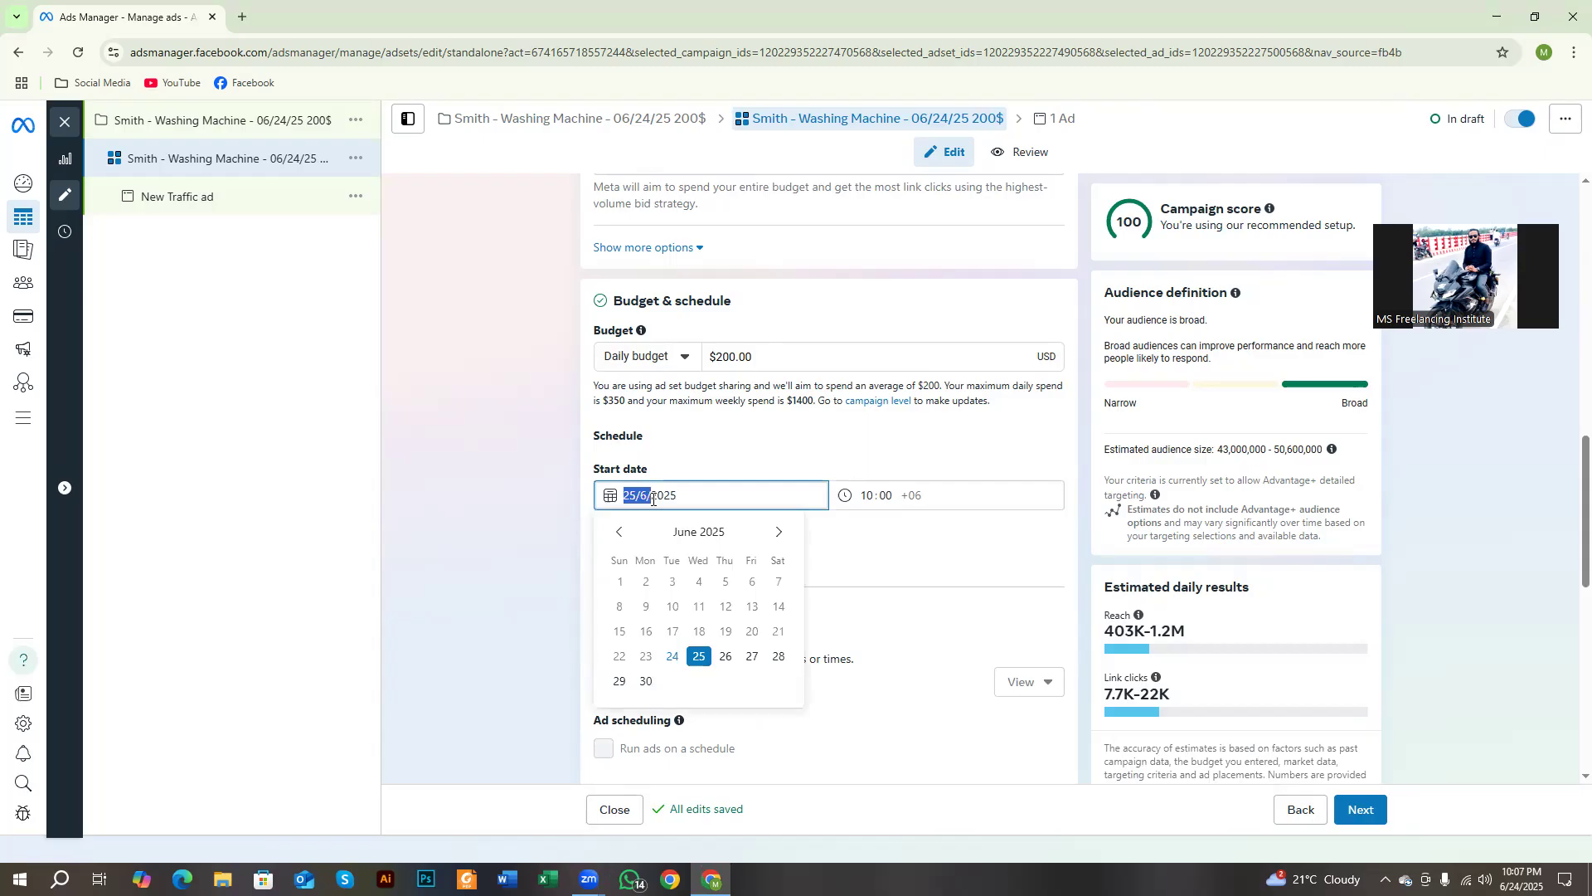
pyautogui.click(515, 522)
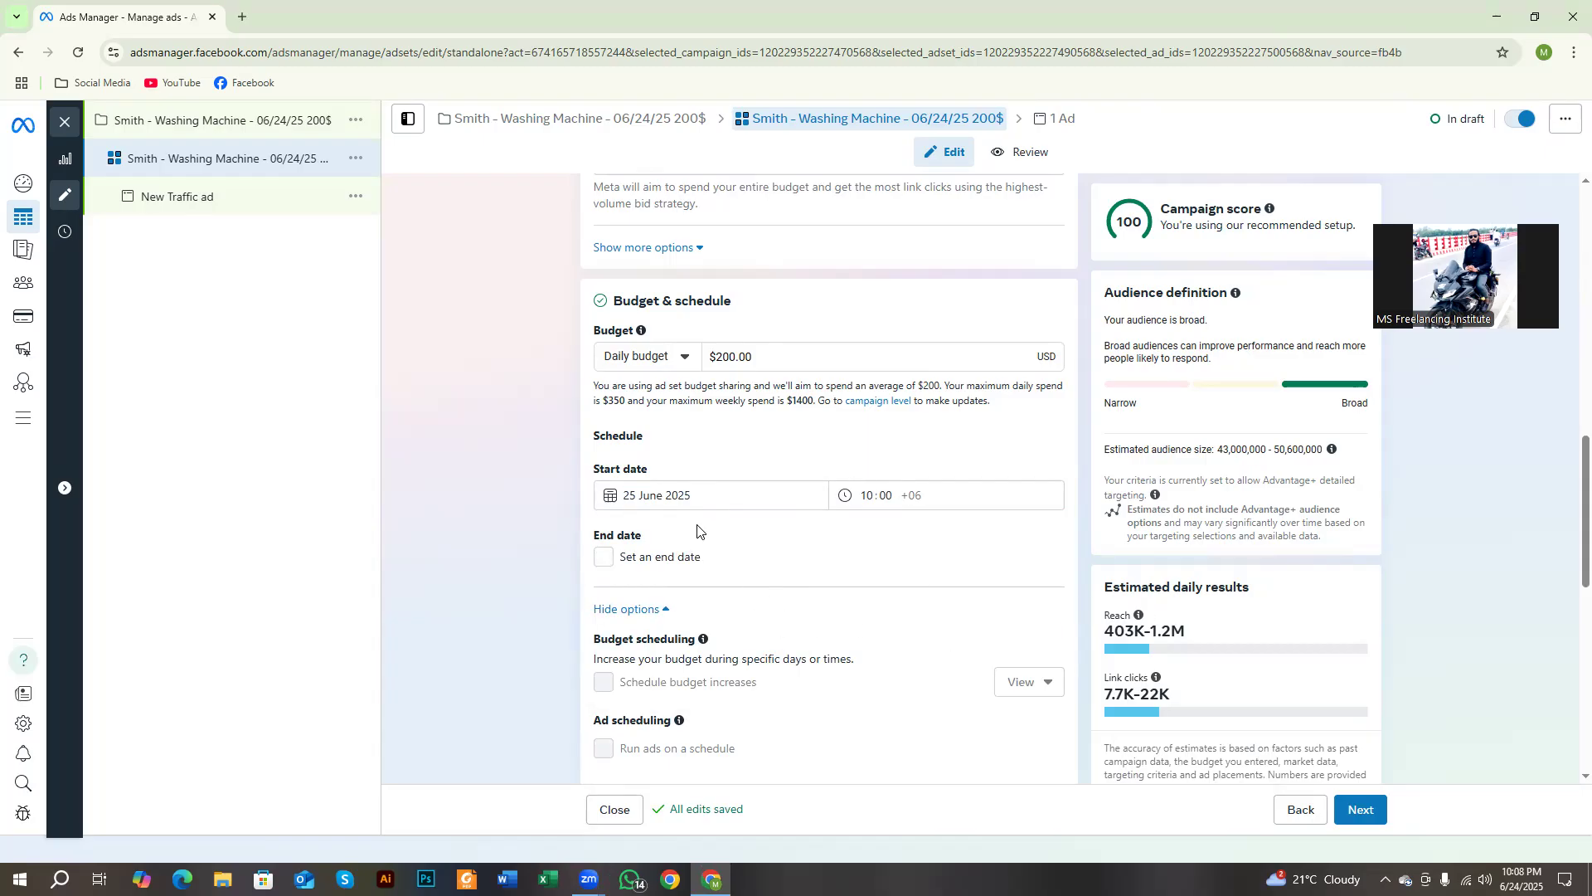
pyautogui.moveTo(1101, 630); pyautogui.dragTo(1215, 647)
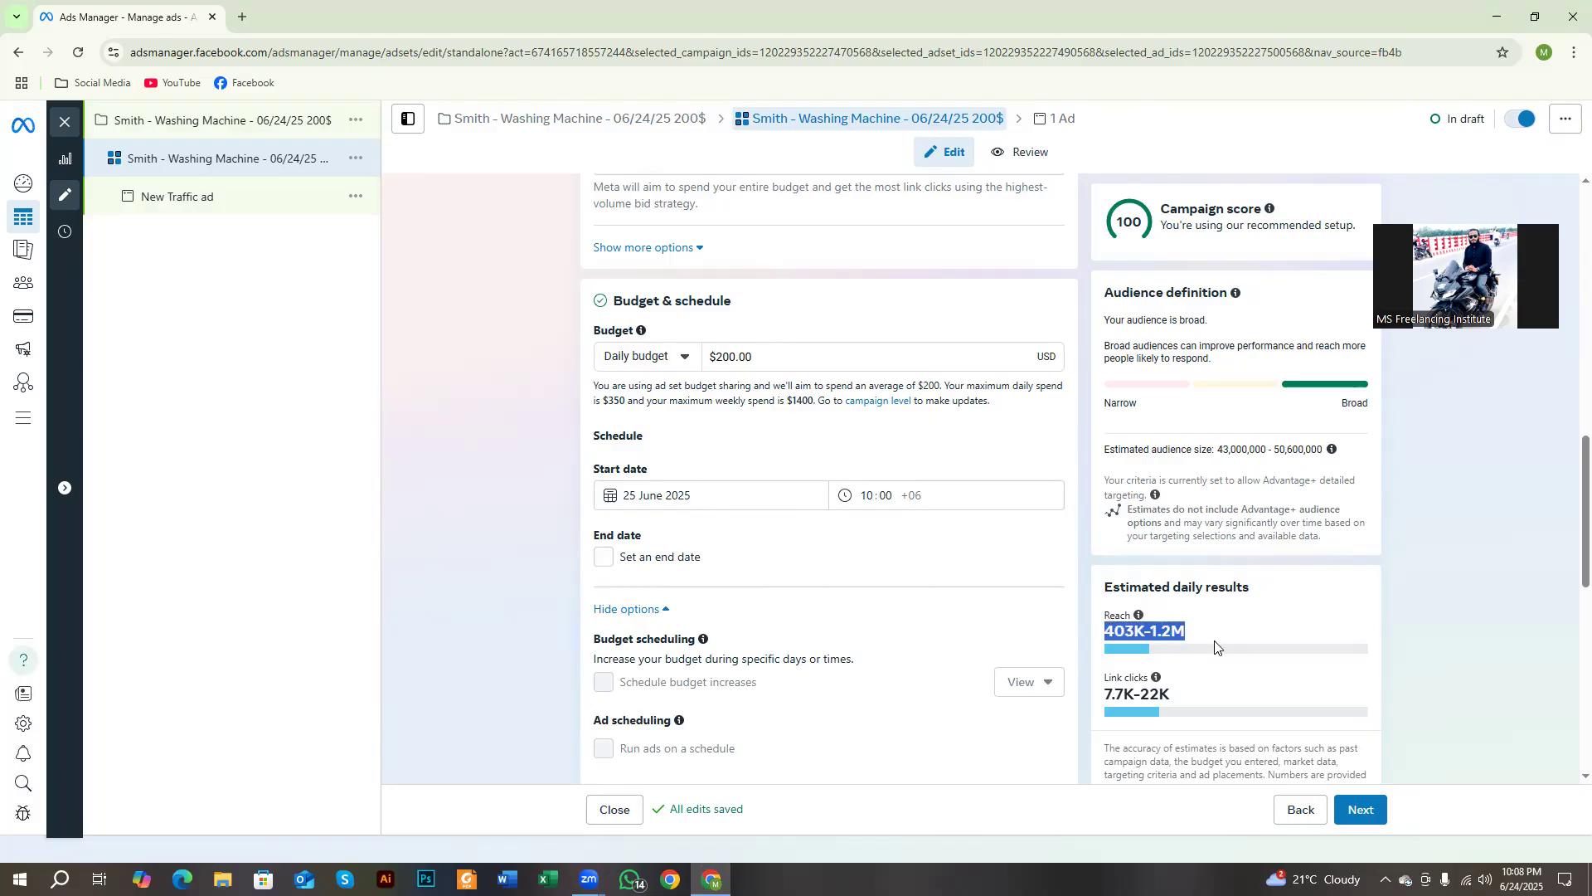
pyautogui.moveTo(1109, 677); pyautogui.dragTo(1159, 697)
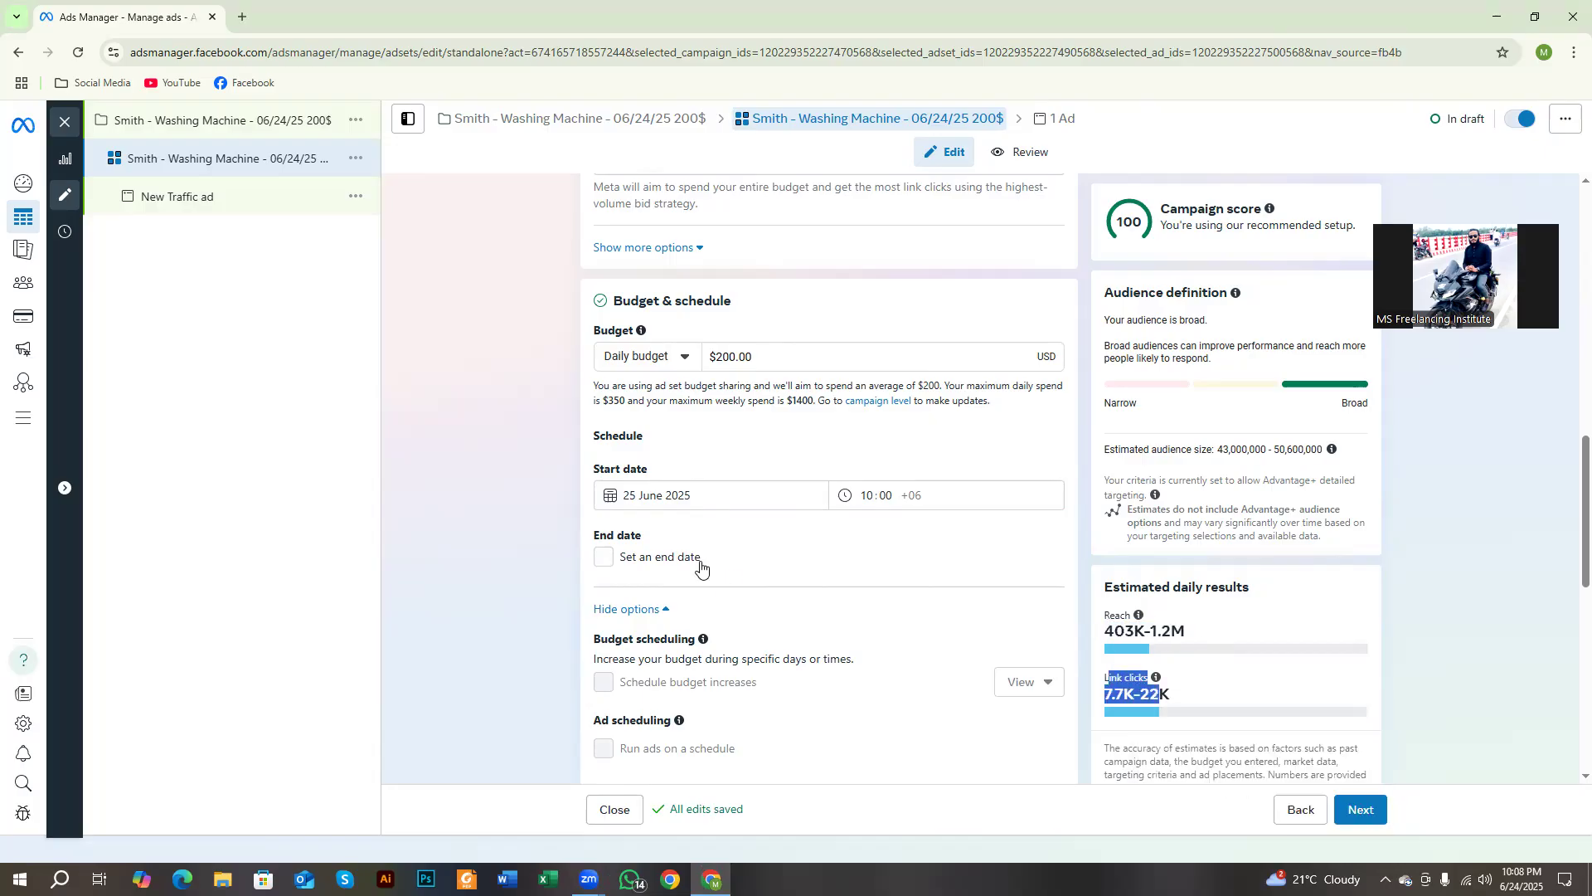
# Try an end date of 30 June 2025, compare it with the estimated daily results, and remove the end date again.
pyautogui.click(604, 559)
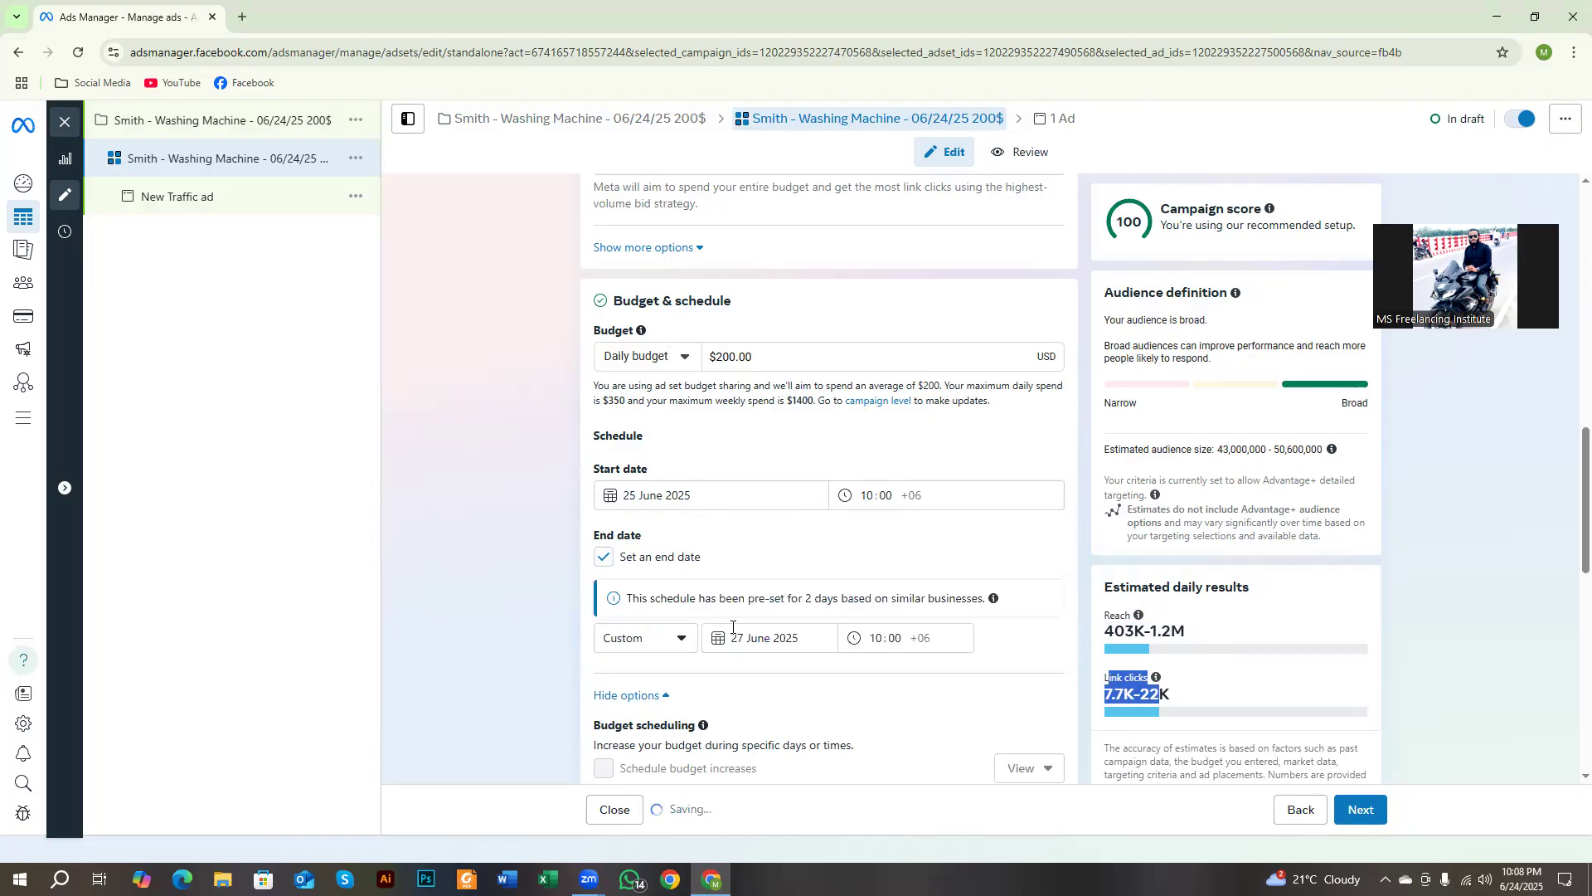
pyautogui.click(782, 640)
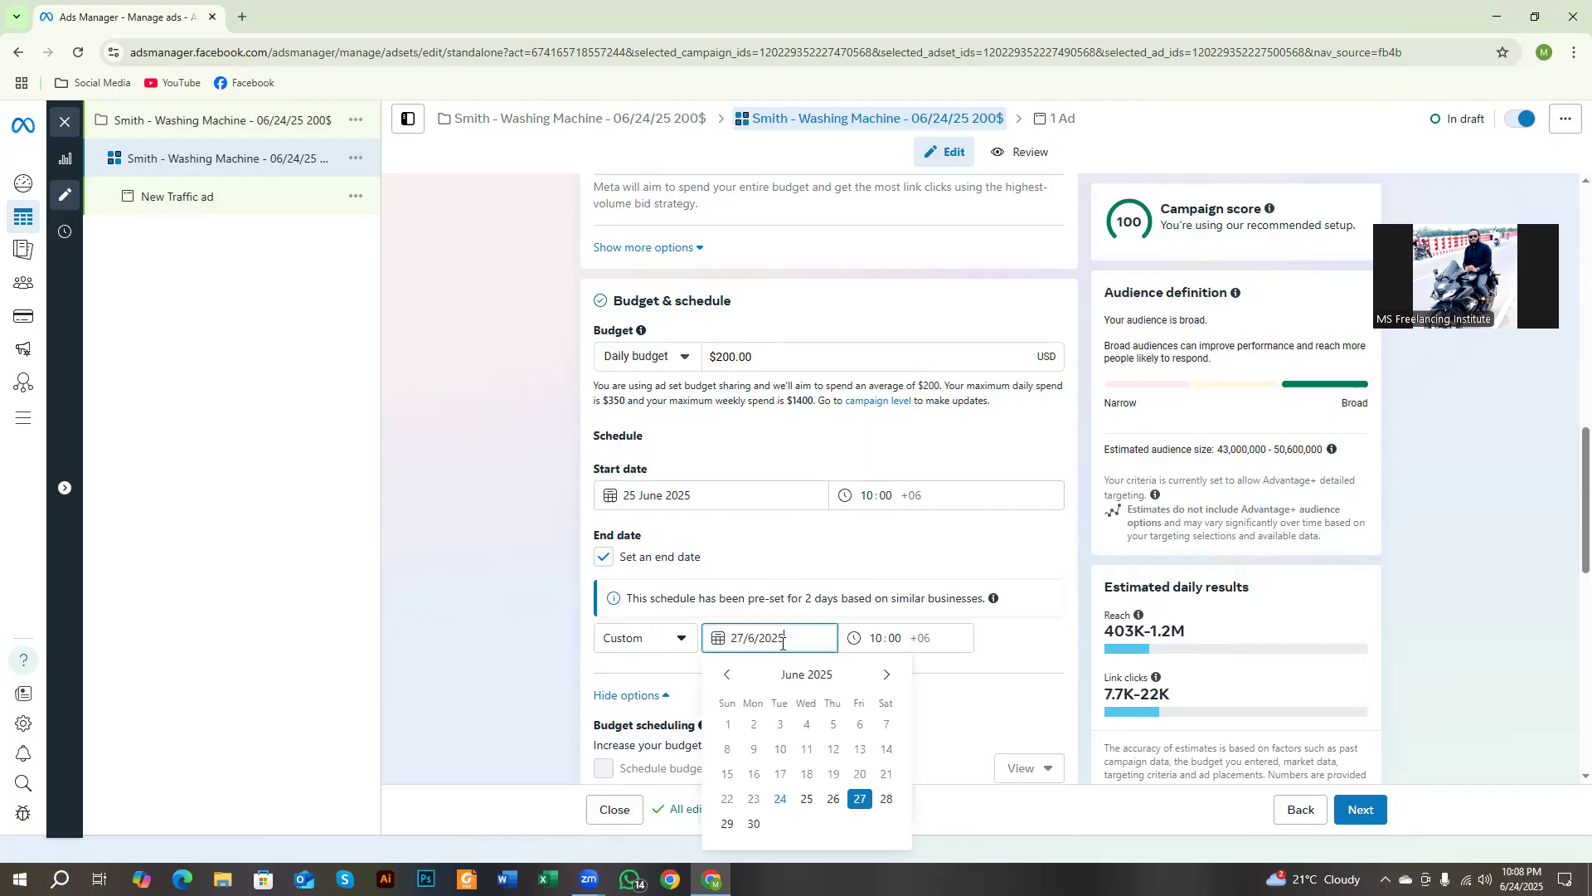
pyautogui.click(754, 823)
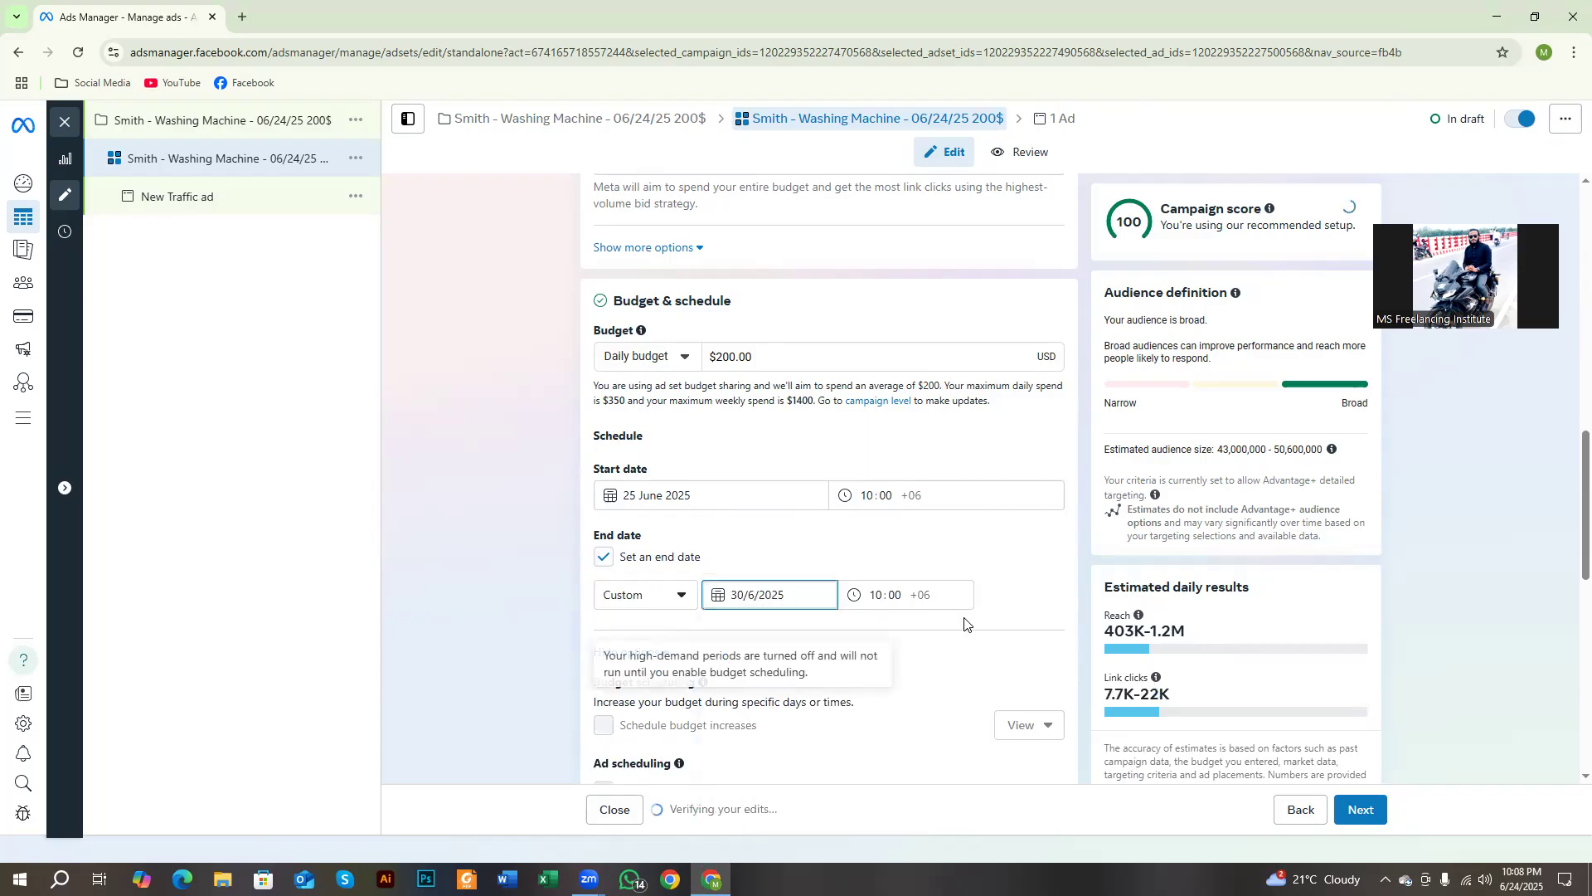
pyautogui.scroll(-4, 1059, 598)
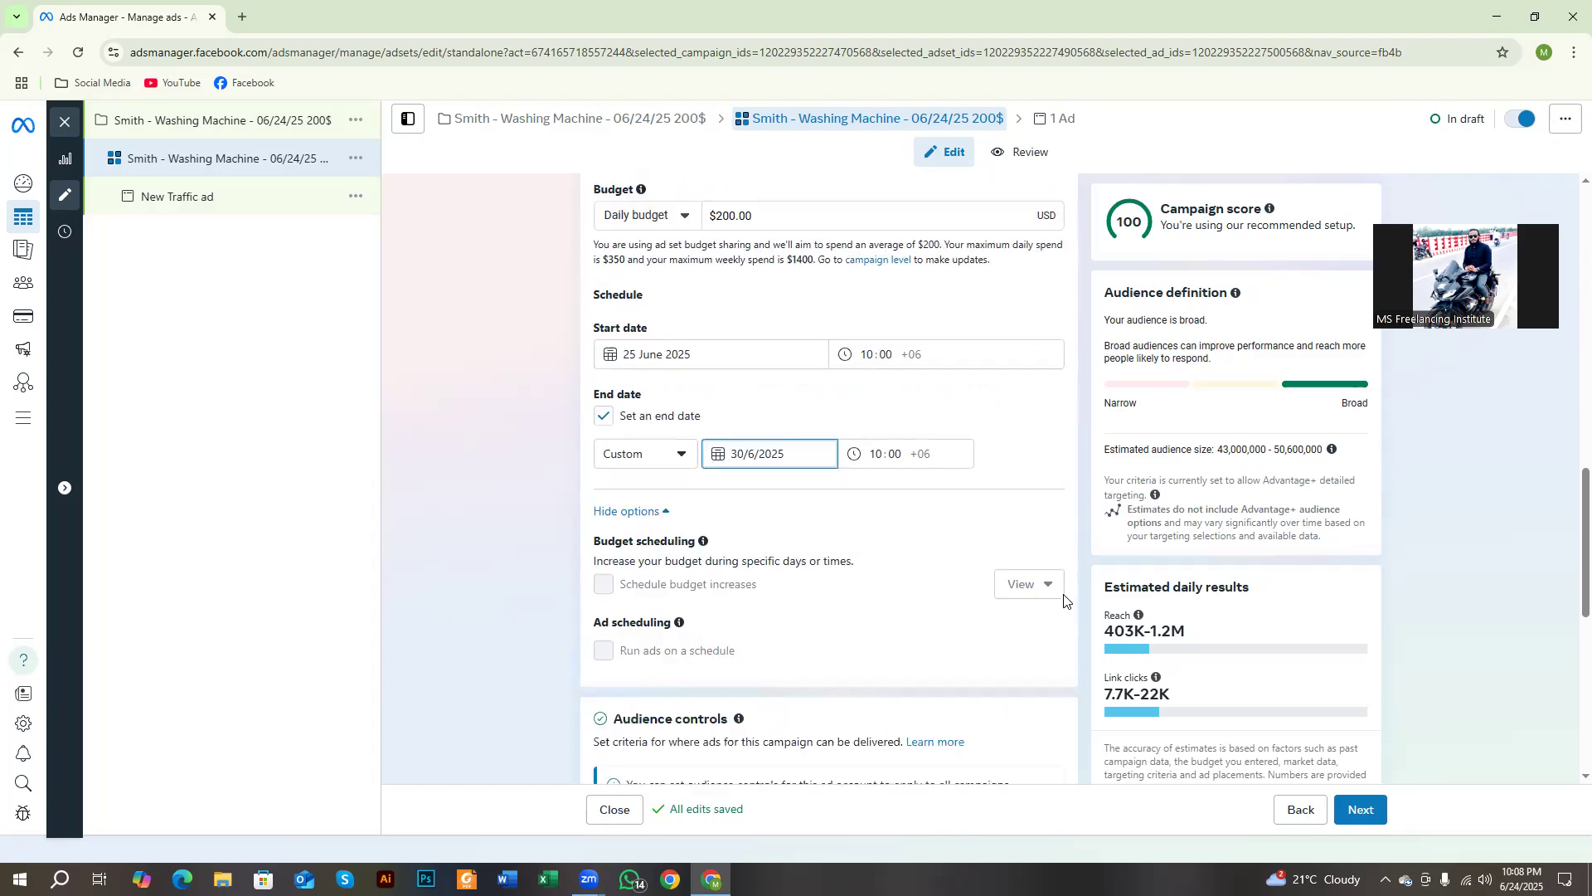
pyautogui.scroll(8, 1204, 644)
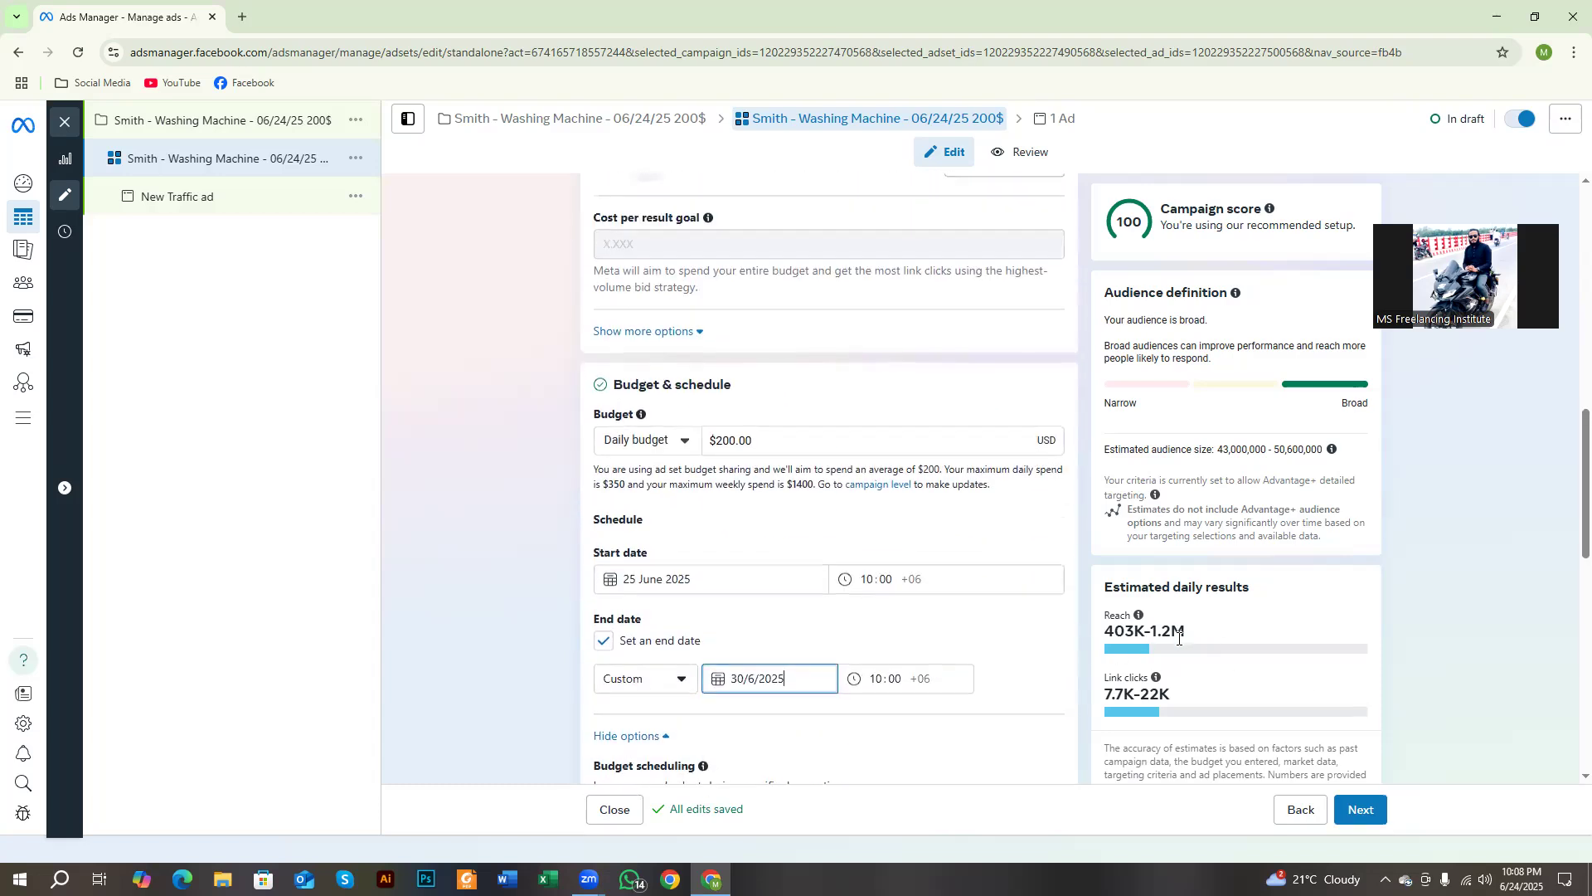
pyautogui.scroll(-4, 790, 691)
pyautogui.click(605, 641)
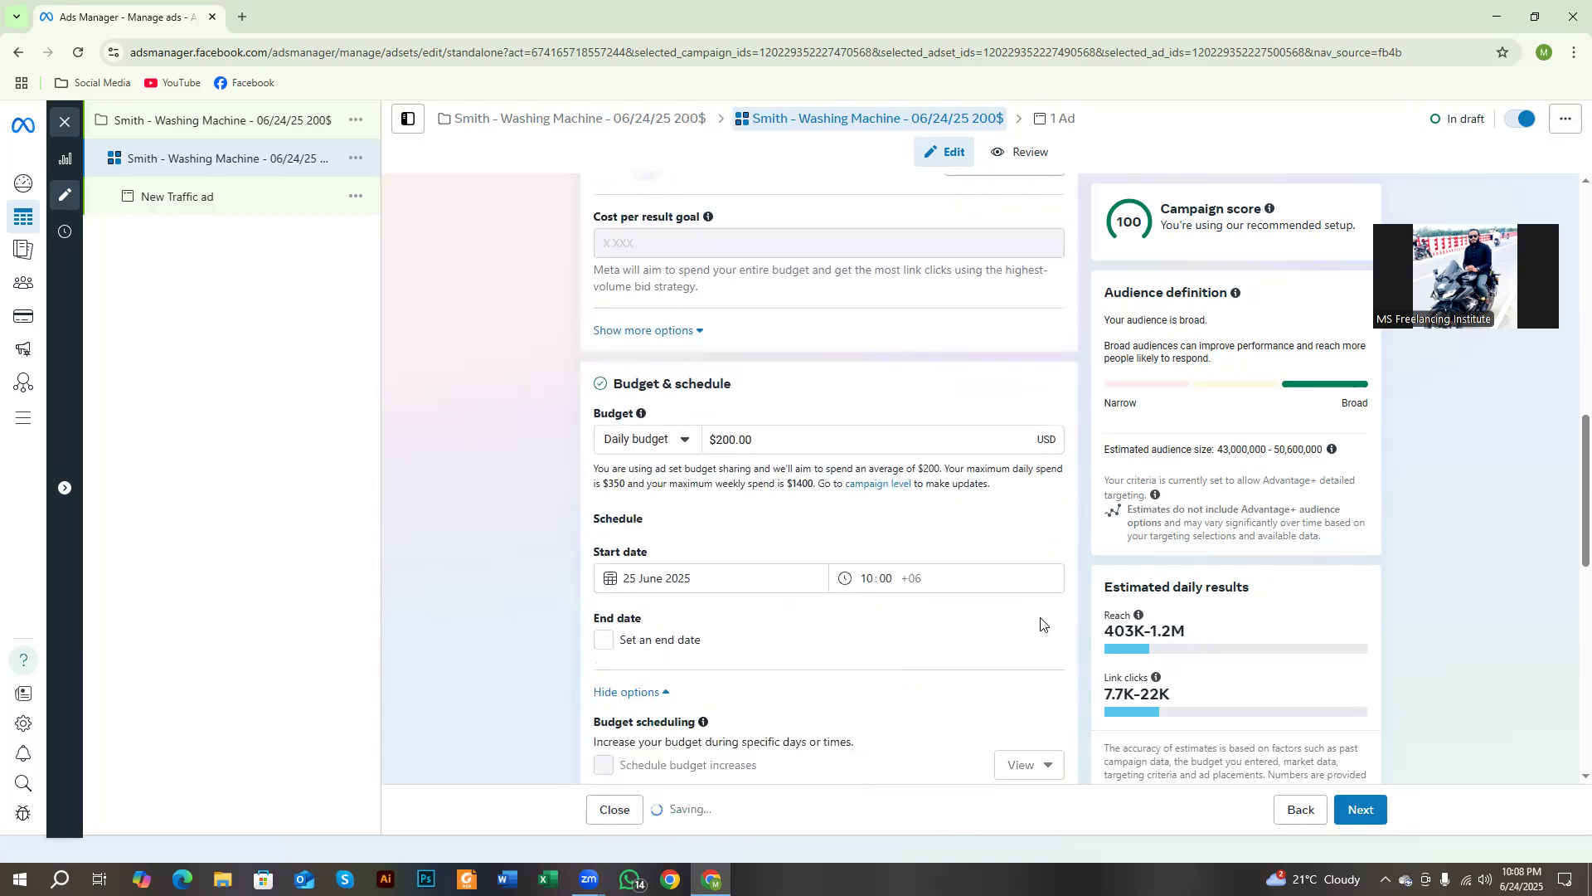
# Capture the Estimated daily results section as a screenshot.
pyautogui.press('Print')
pyautogui.moveTo(1075, 540); pyautogui.dragTo(1299, 820)
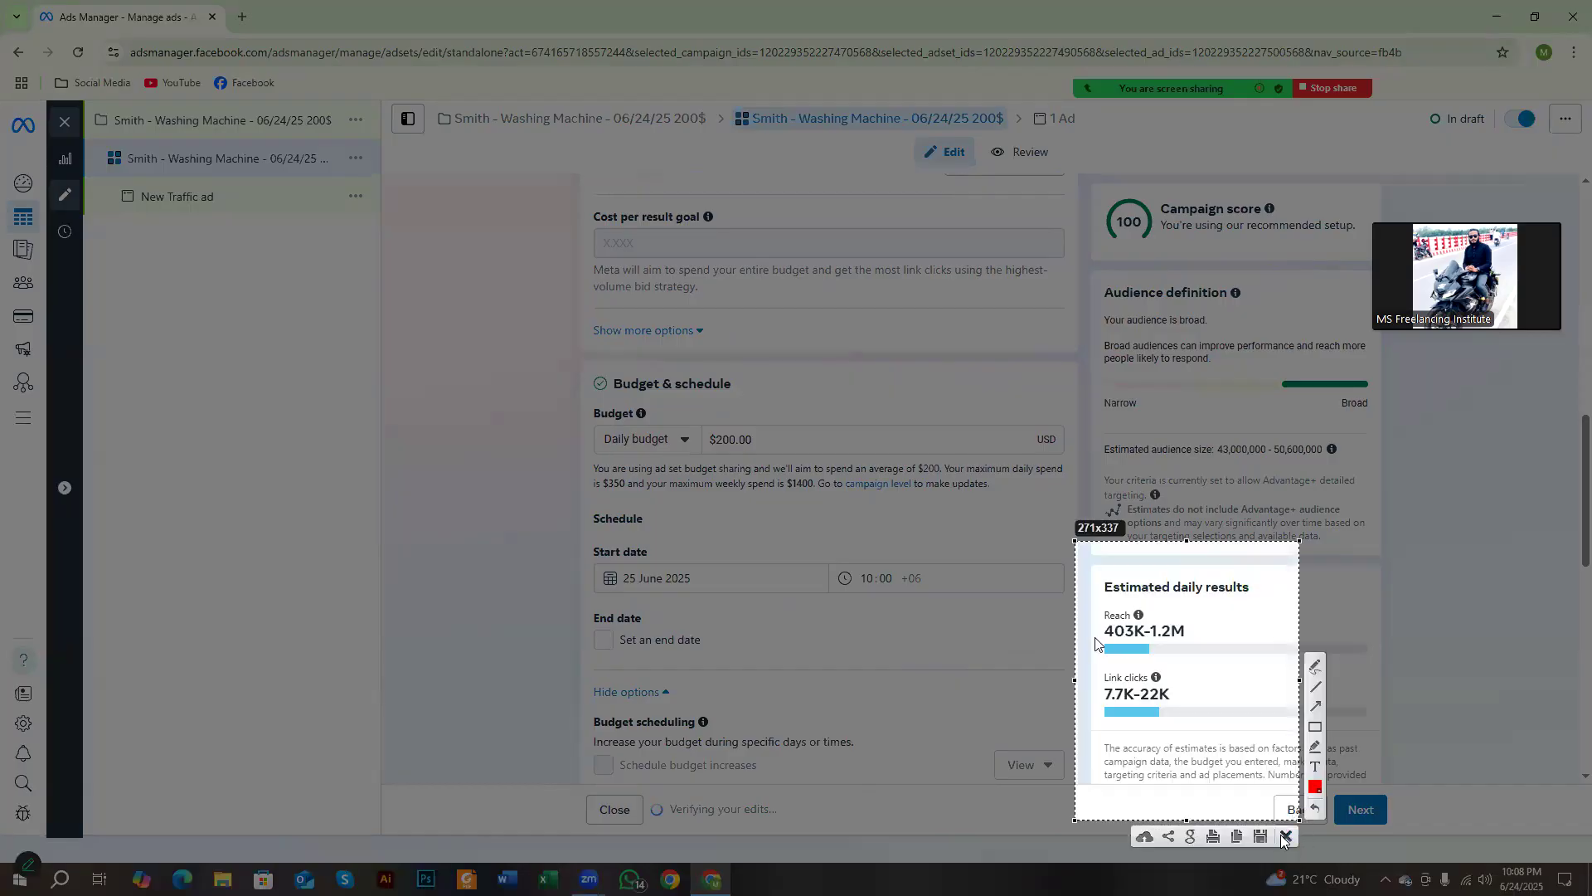
pyautogui.hotkey('ctrl', 'c')
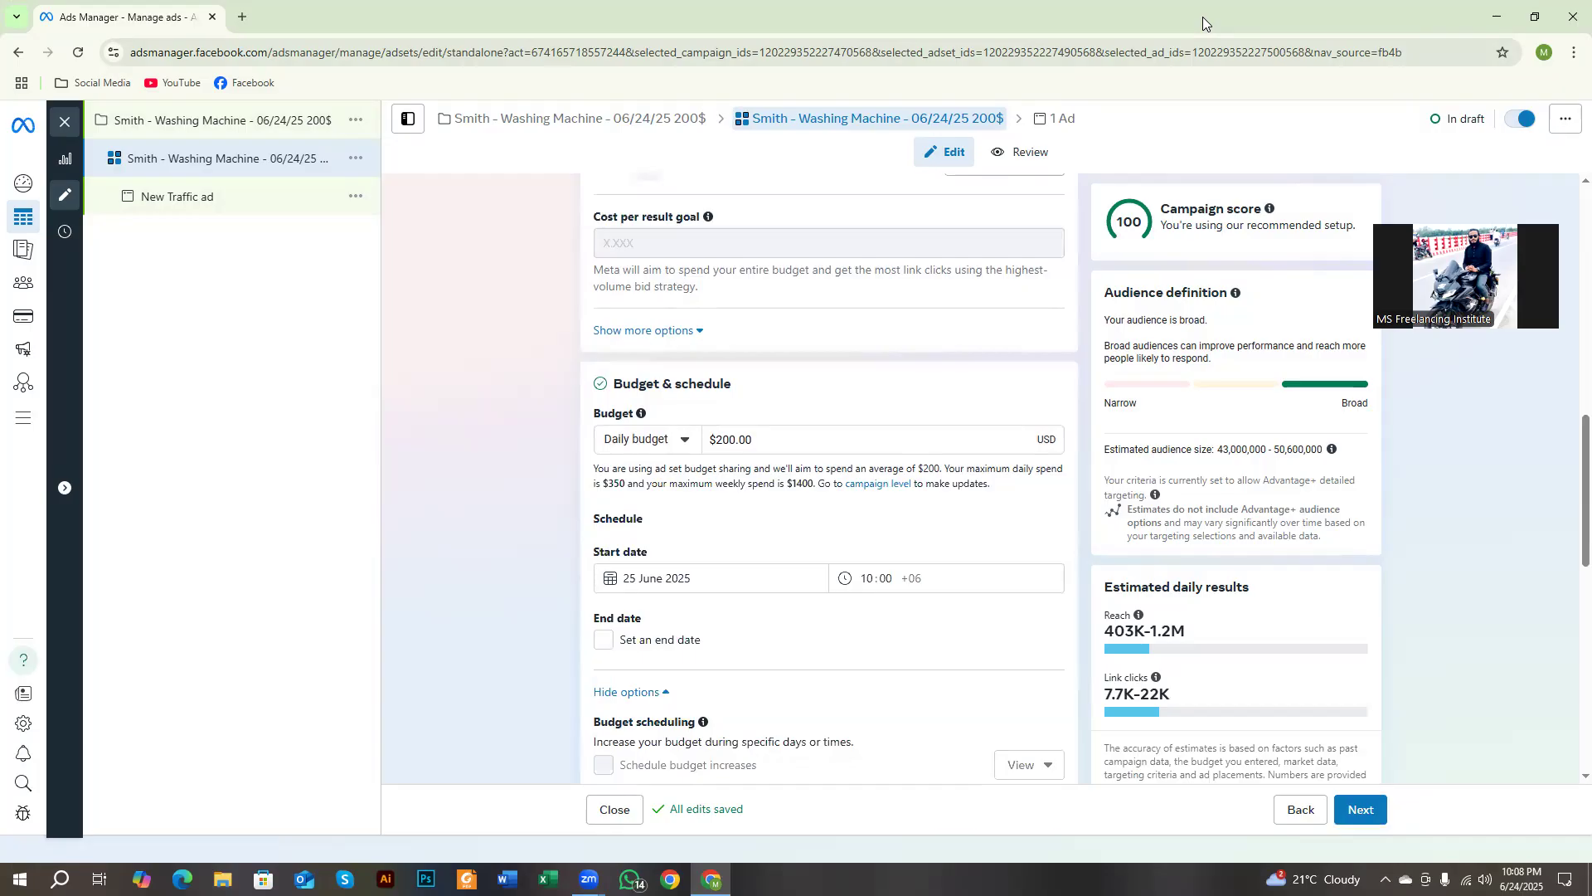
# Compare the daily budget and start date with the estimated daily reach and link clicks, highlighting each value.
pyautogui.scroll(2, 1253, 699)
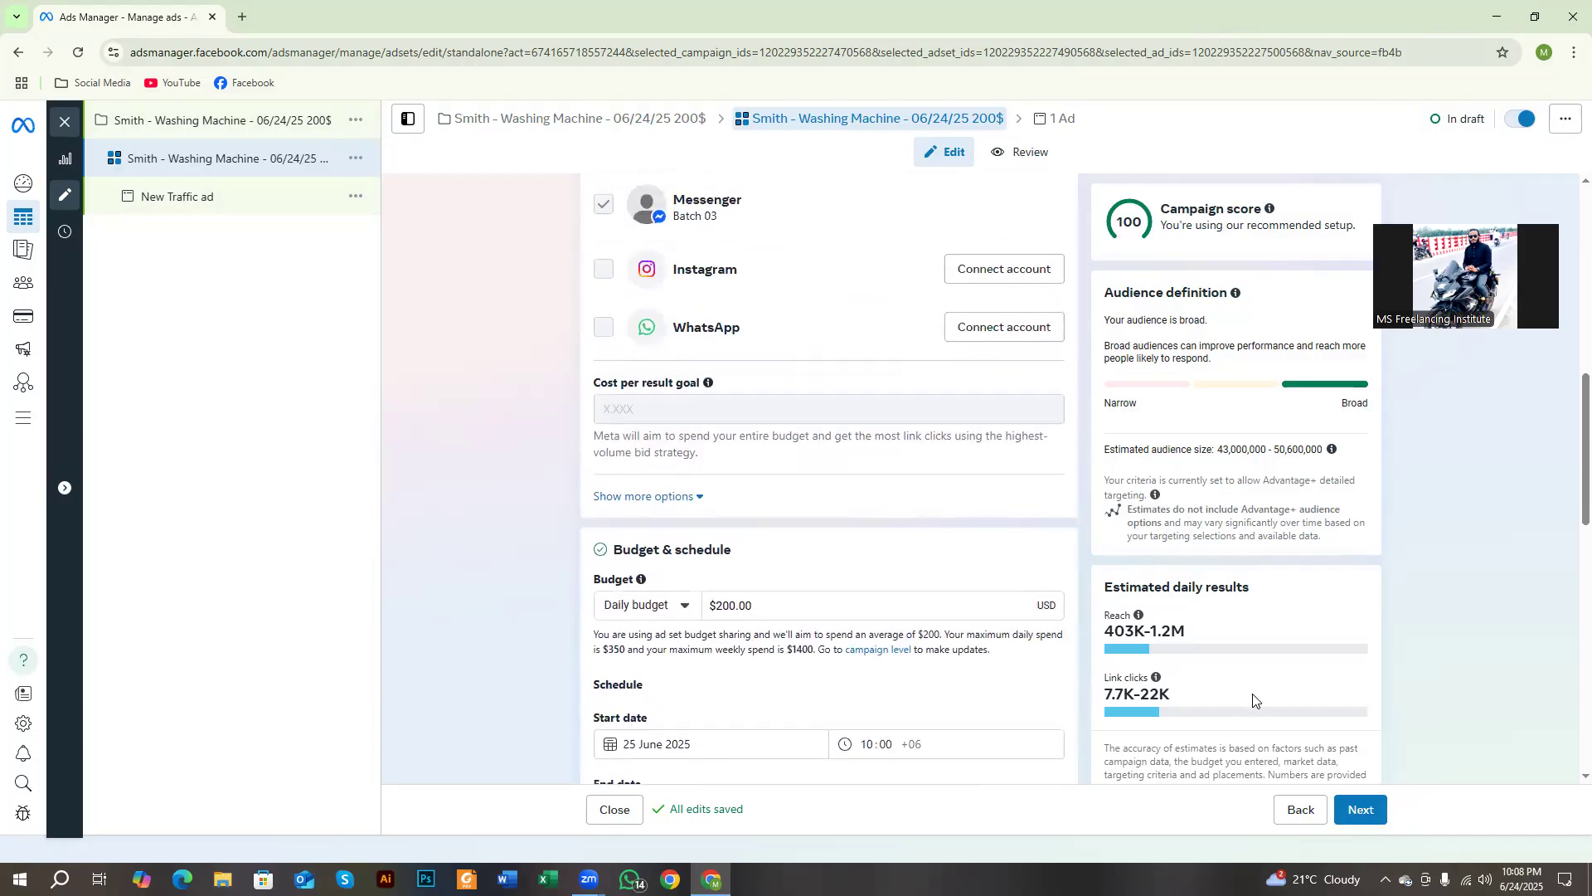
pyautogui.scroll(-1, 1155, 676)
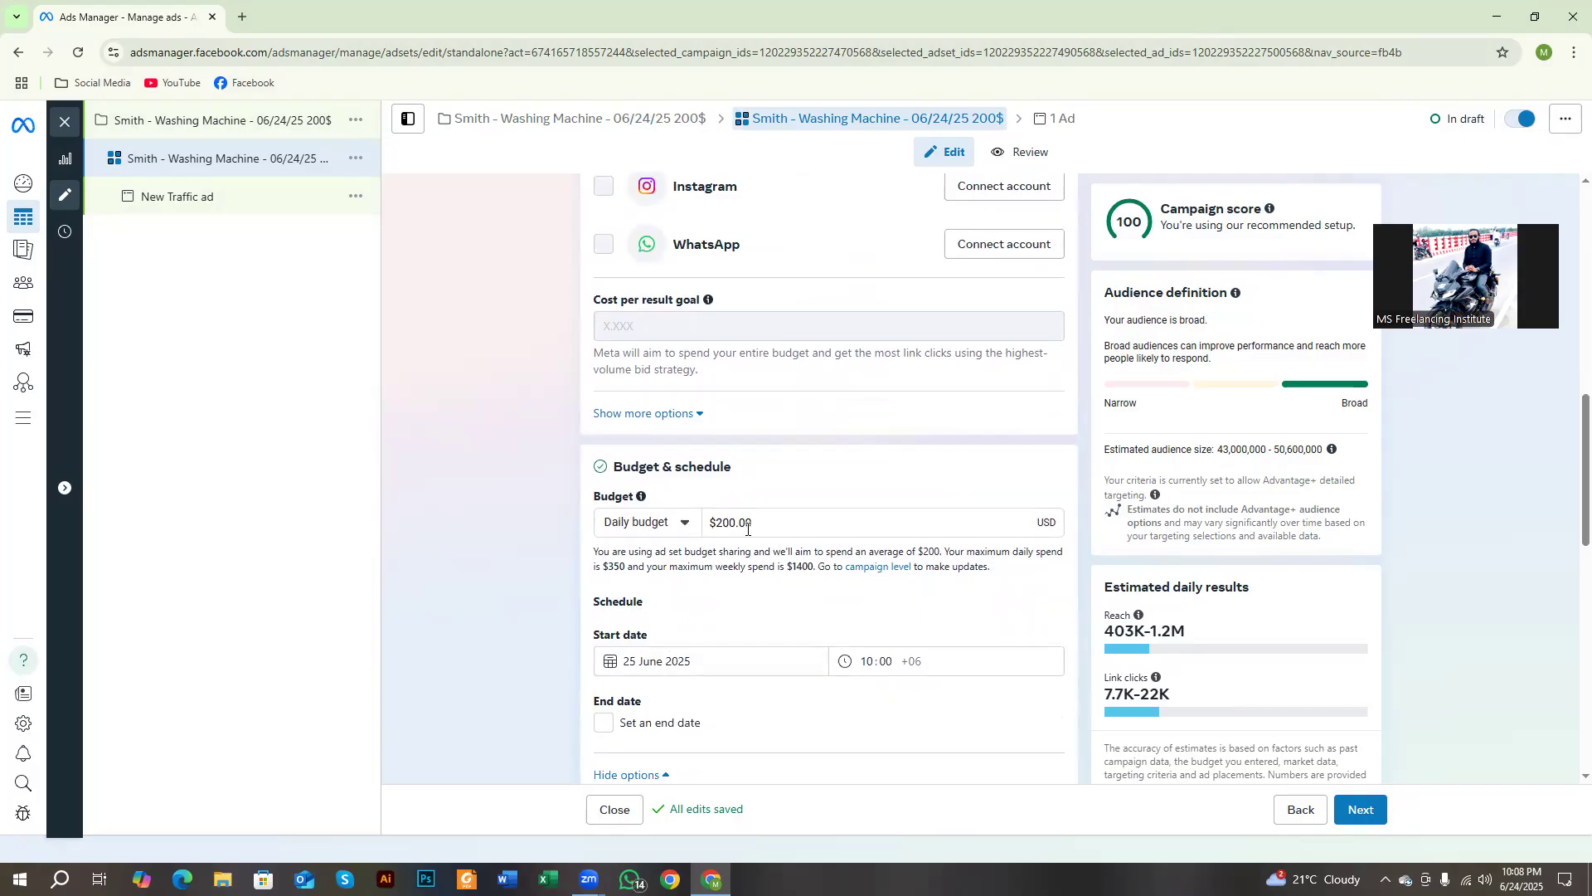
pyautogui.moveTo(750, 523); pyautogui.dragTo(707, 525)
pyautogui.click(659, 661)
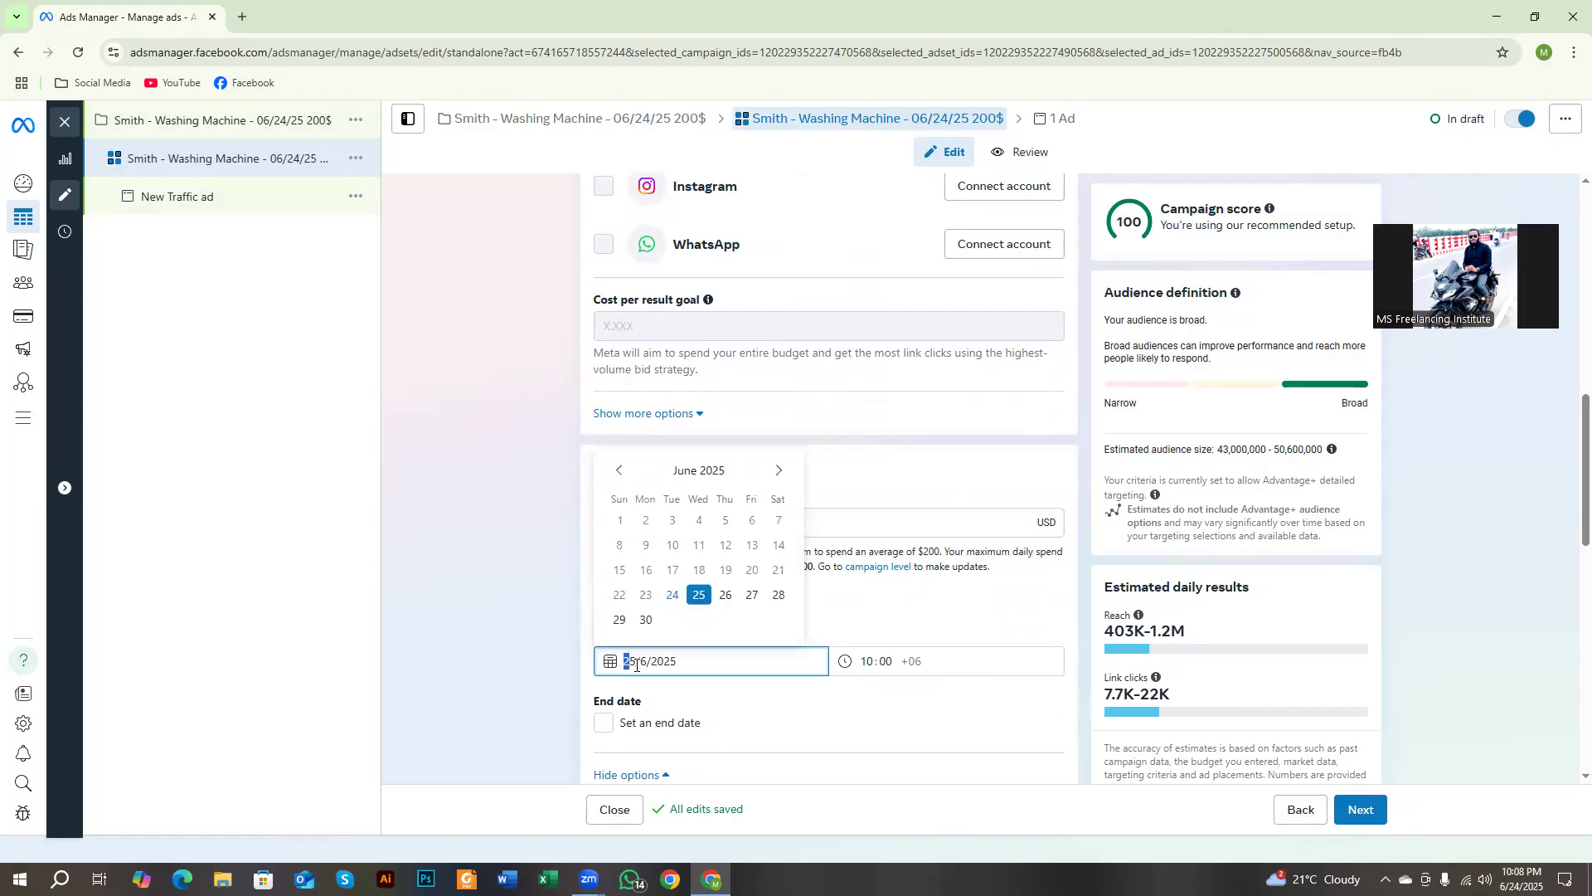
pyautogui.click(515, 678)
pyautogui.moveTo(1125, 631); pyautogui.dragTo(1248, 645)
pyautogui.moveTo(1103, 695); pyautogui.dragTo(1172, 704)
pyautogui.click(1153, 692)
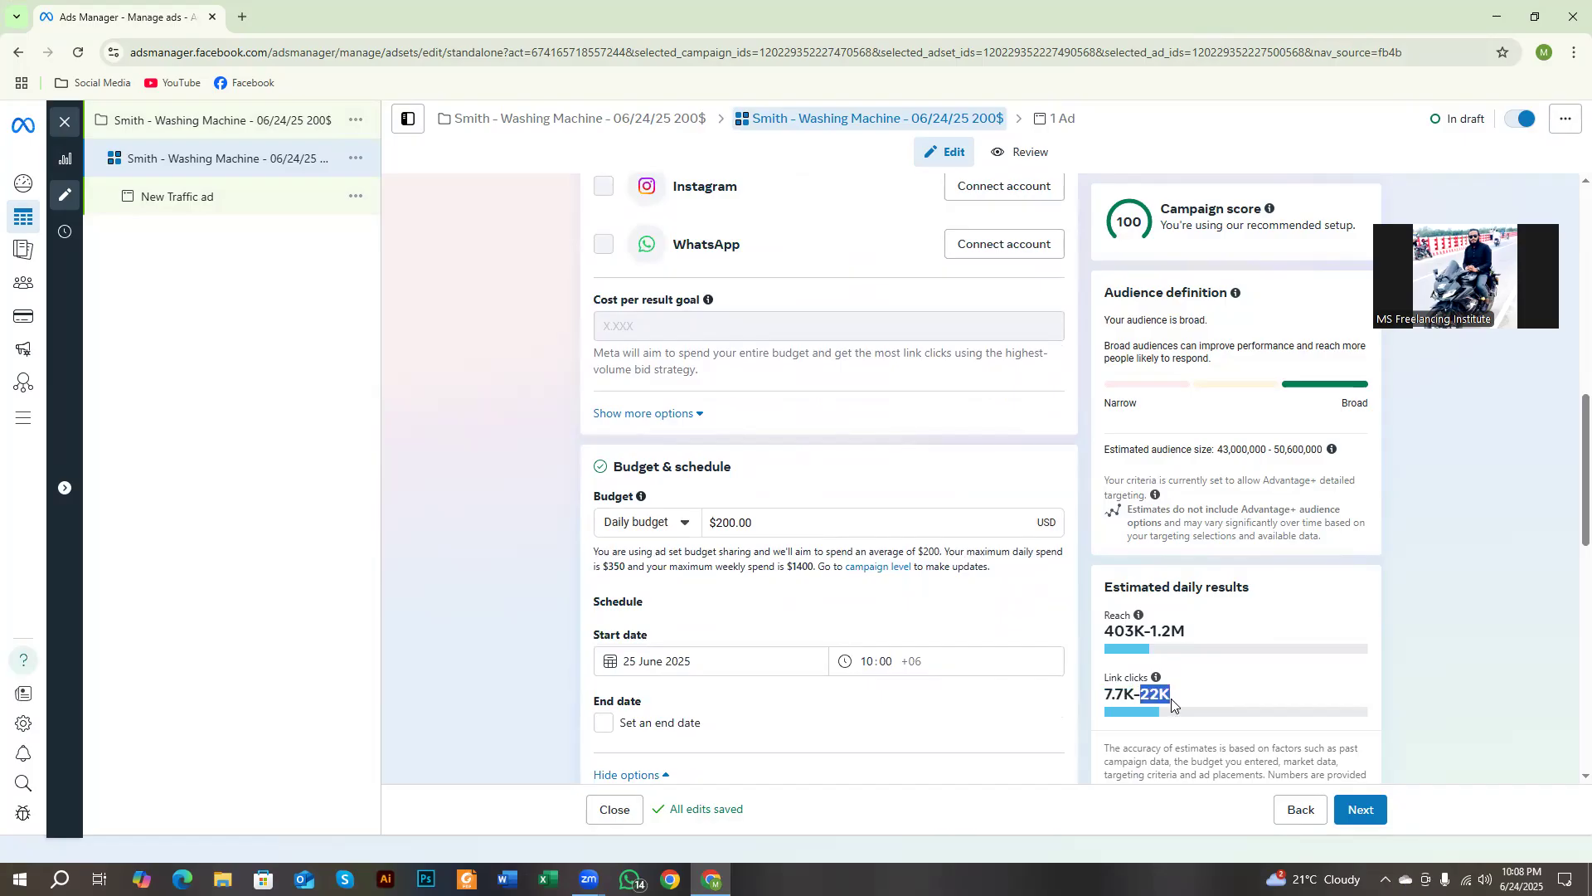
pyautogui.moveTo(1106, 693); pyautogui.dragTo(1172, 697)
pyautogui.moveTo(719, 521); pyautogui.dragTo(766, 518)
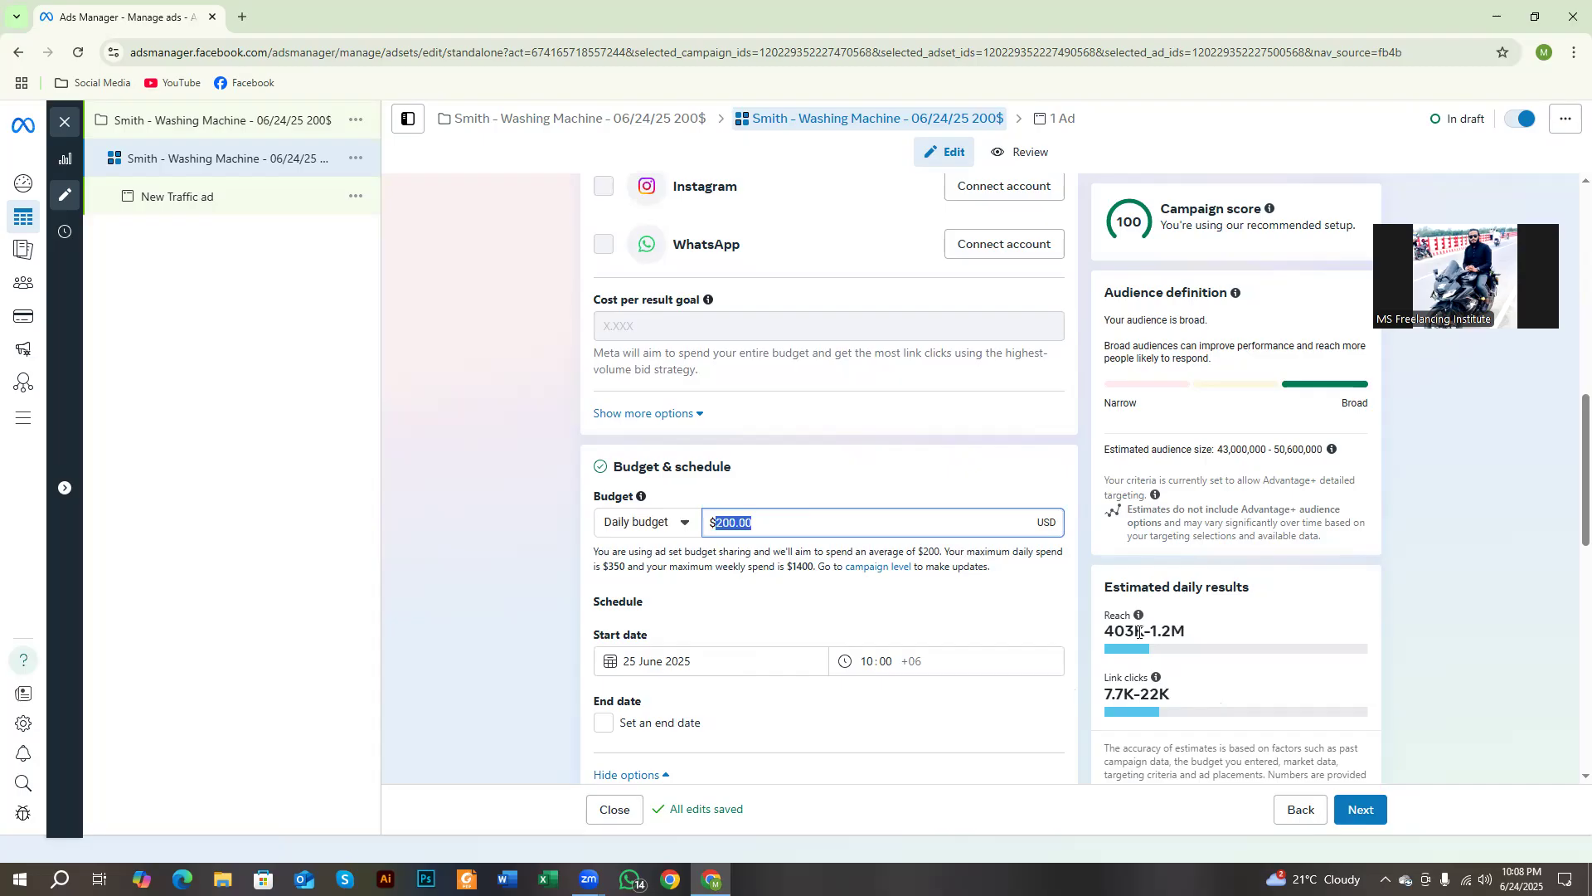
pyautogui.moveTo(1152, 632); pyautogui.dragTo(1203, 652)
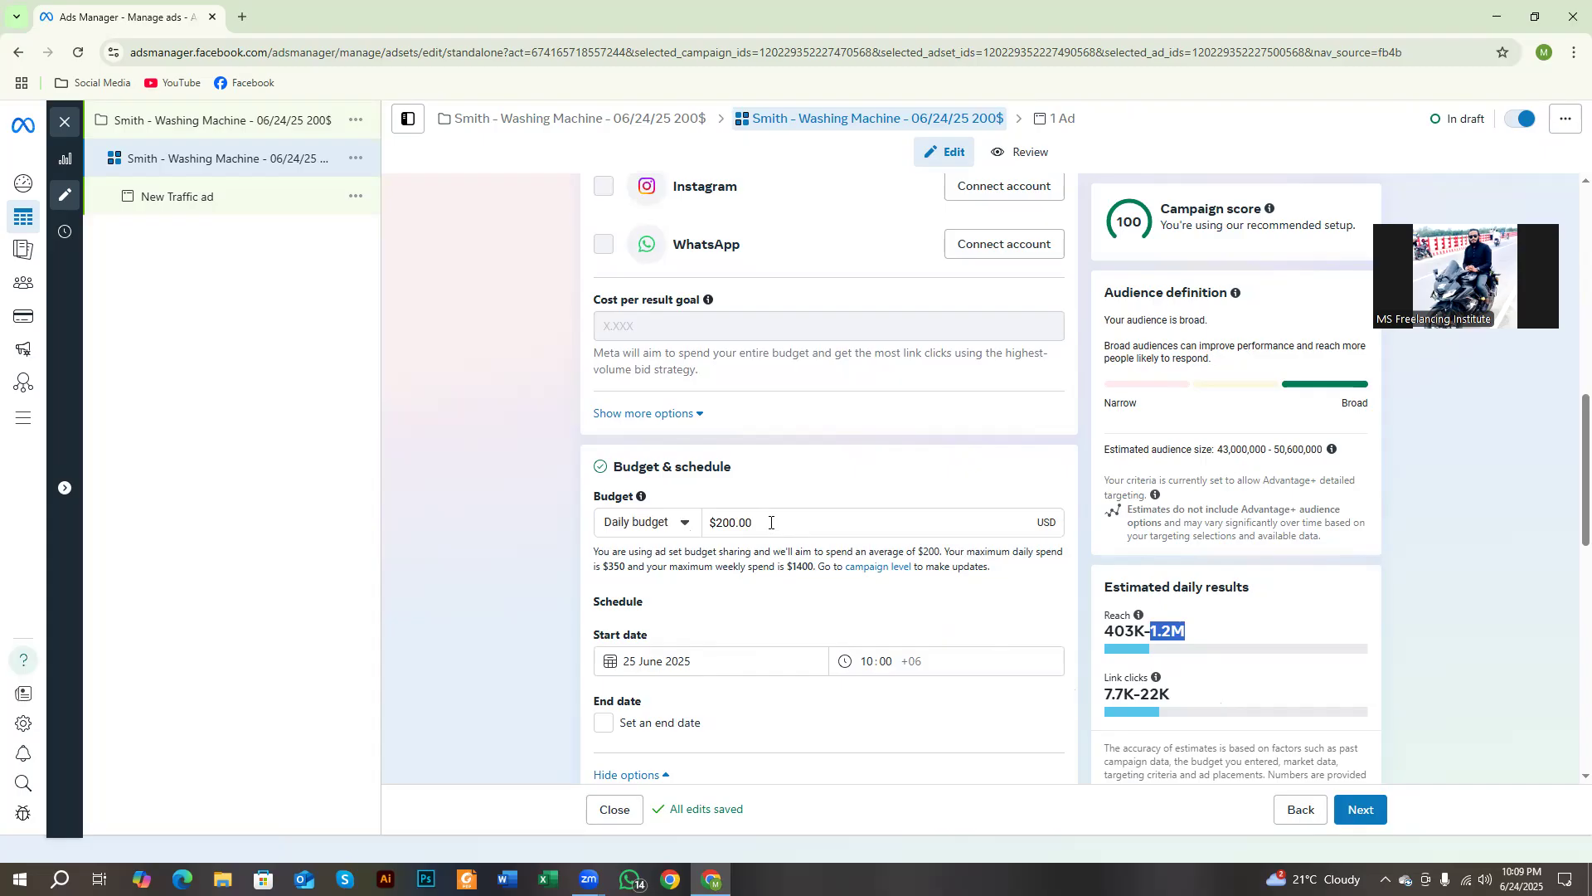
pyautogui.moveTo(770, 523); pyautogui.dragTo(712, 531)
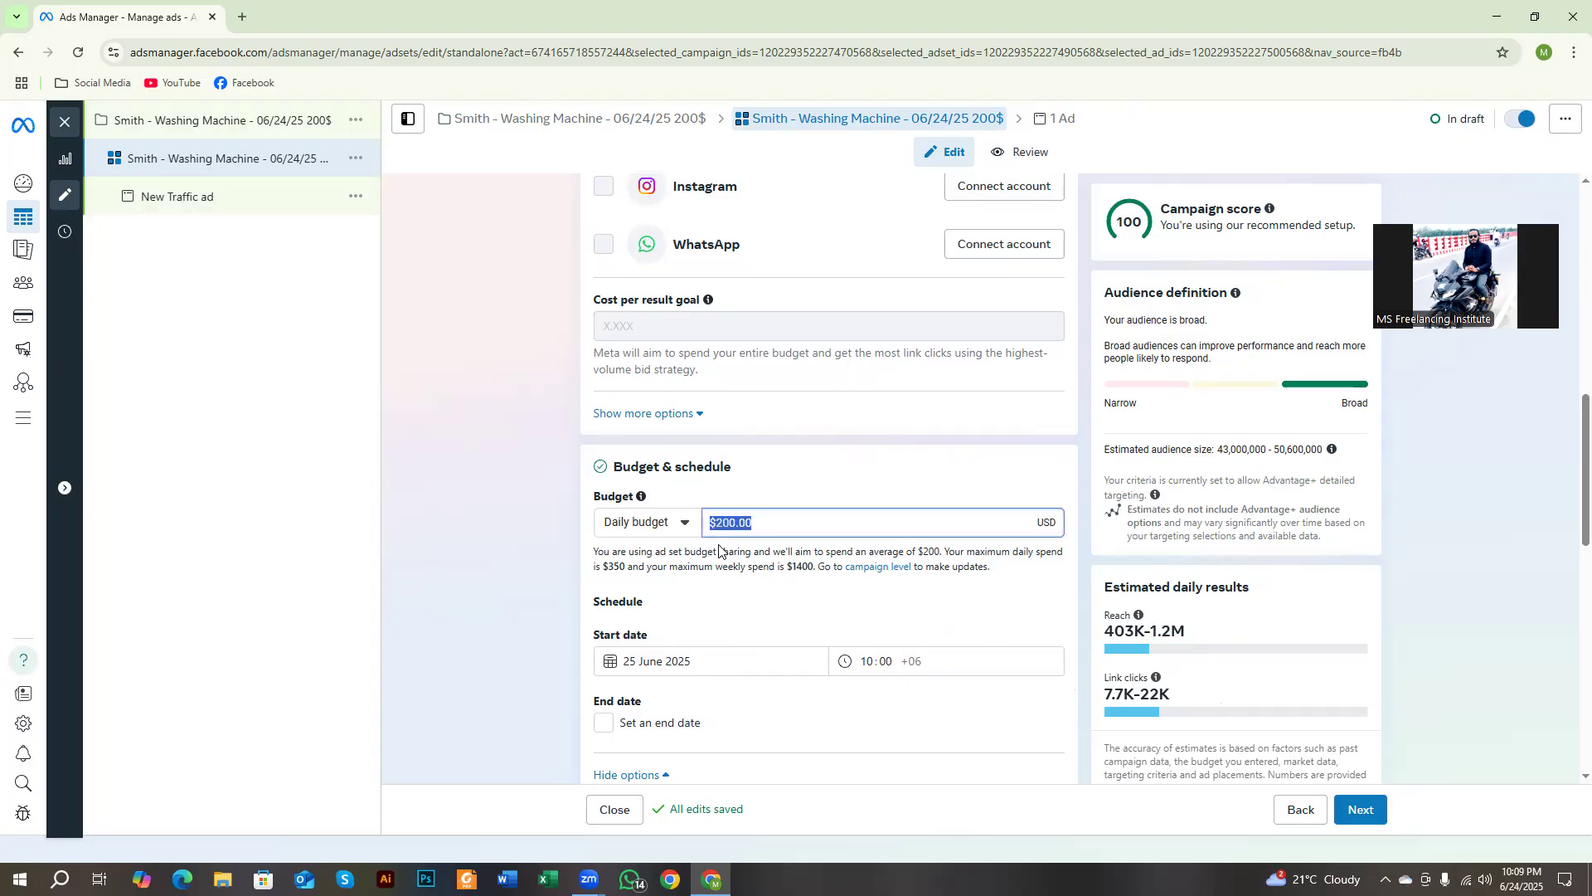
pyautogui.moveTo(1104, 693); pyautogui.dragTo(1170, 696)
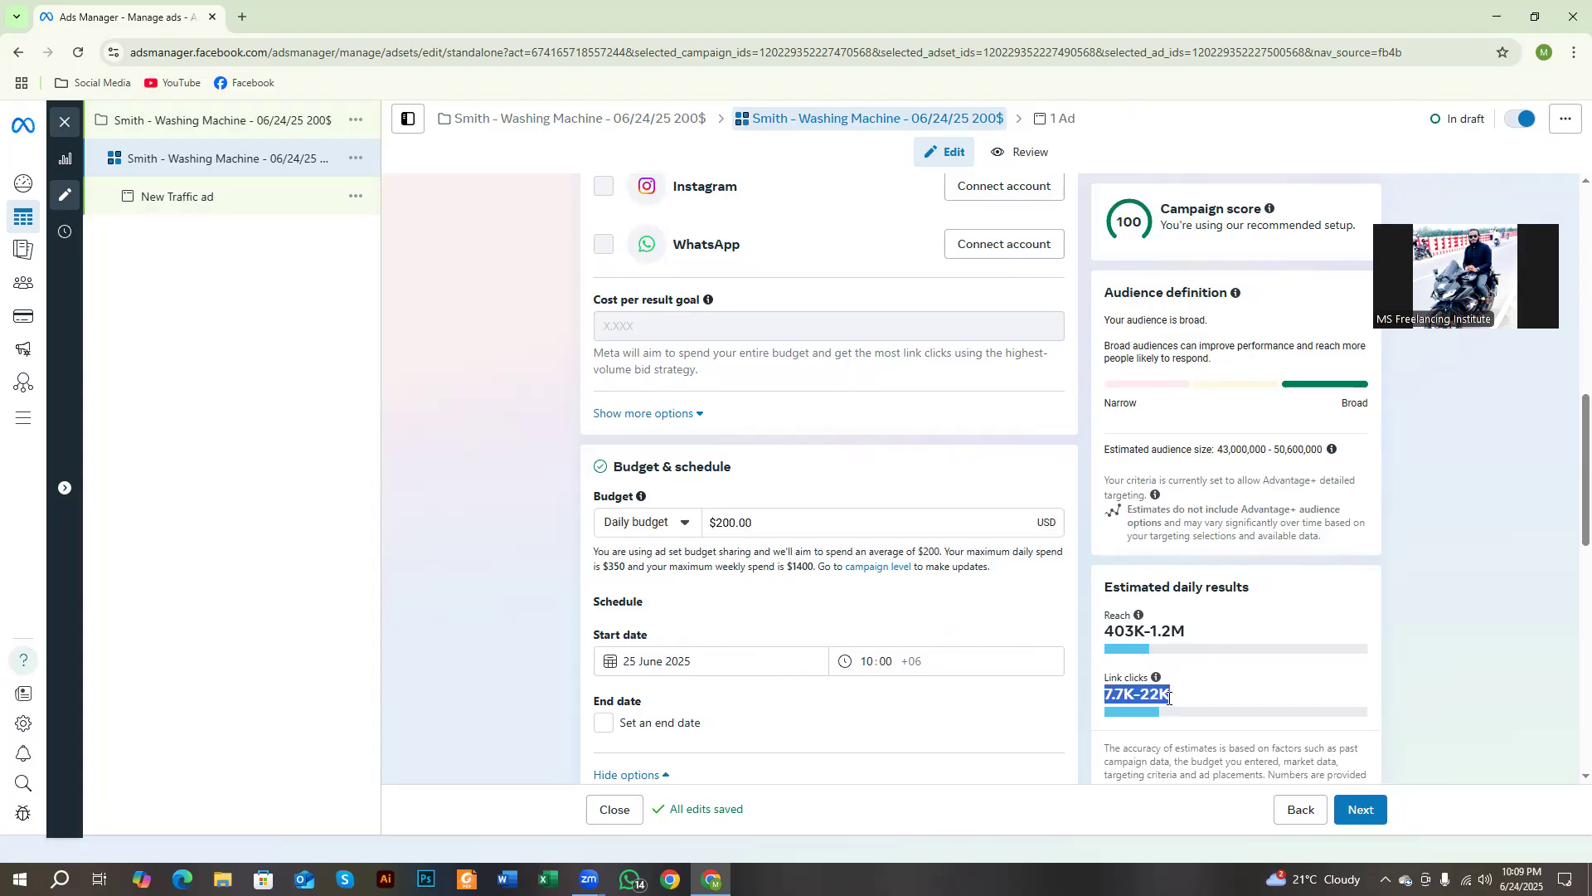
# Compare the budget-sharing note under the daily budget with the estimated daily link clicks.
pyautogui.click(1148, 693)
pyautogui.moveTo(648, 553); pyautogui.dragTo(708, 552)
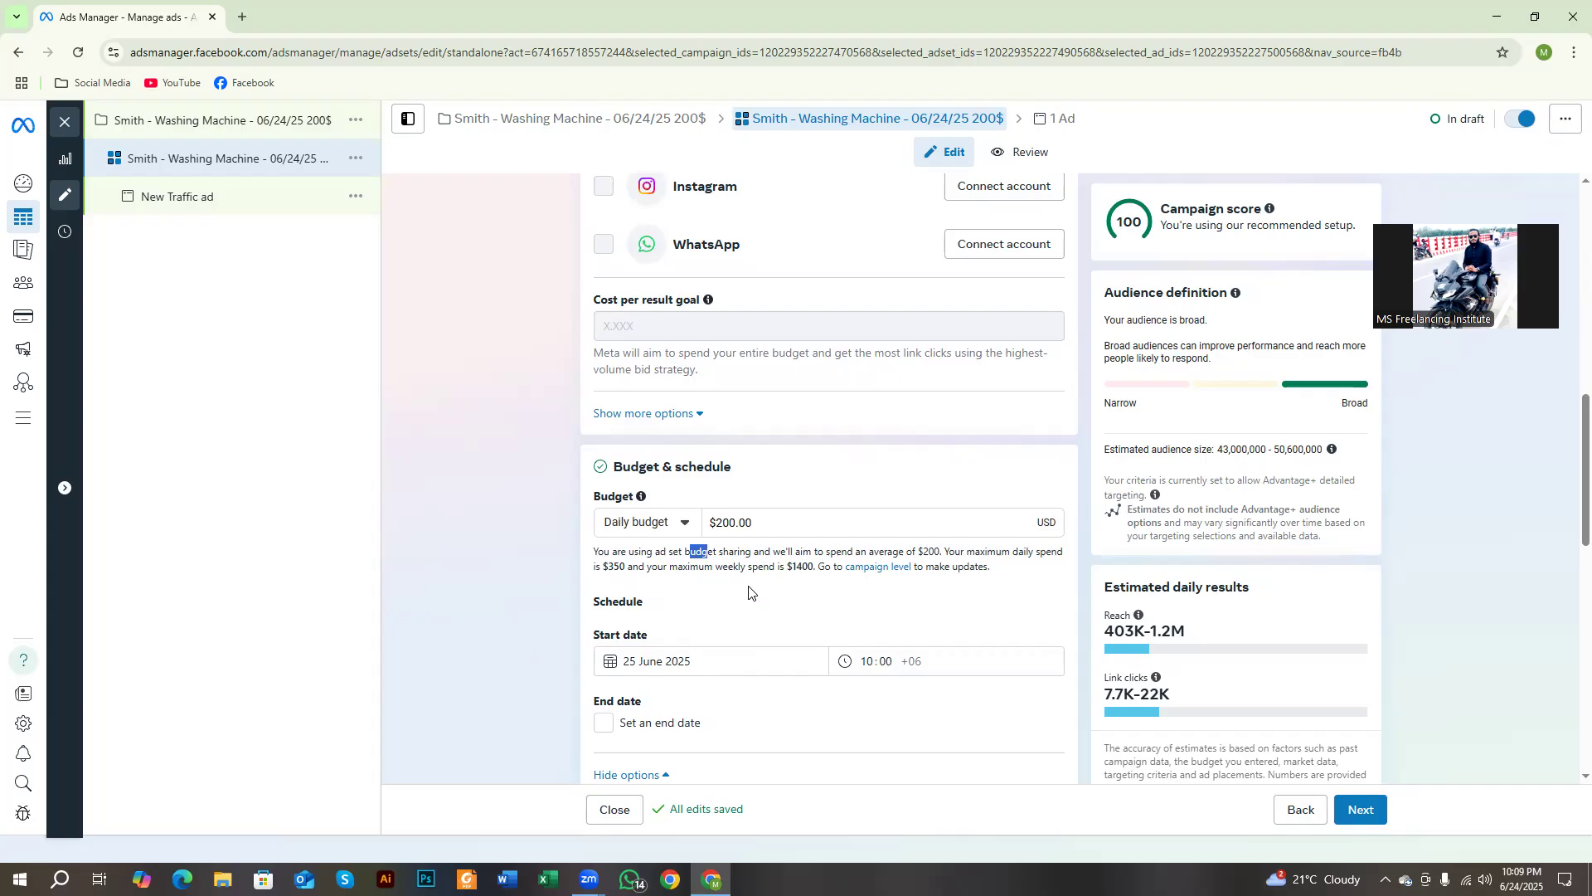
pyautogui.click(1145, 695)
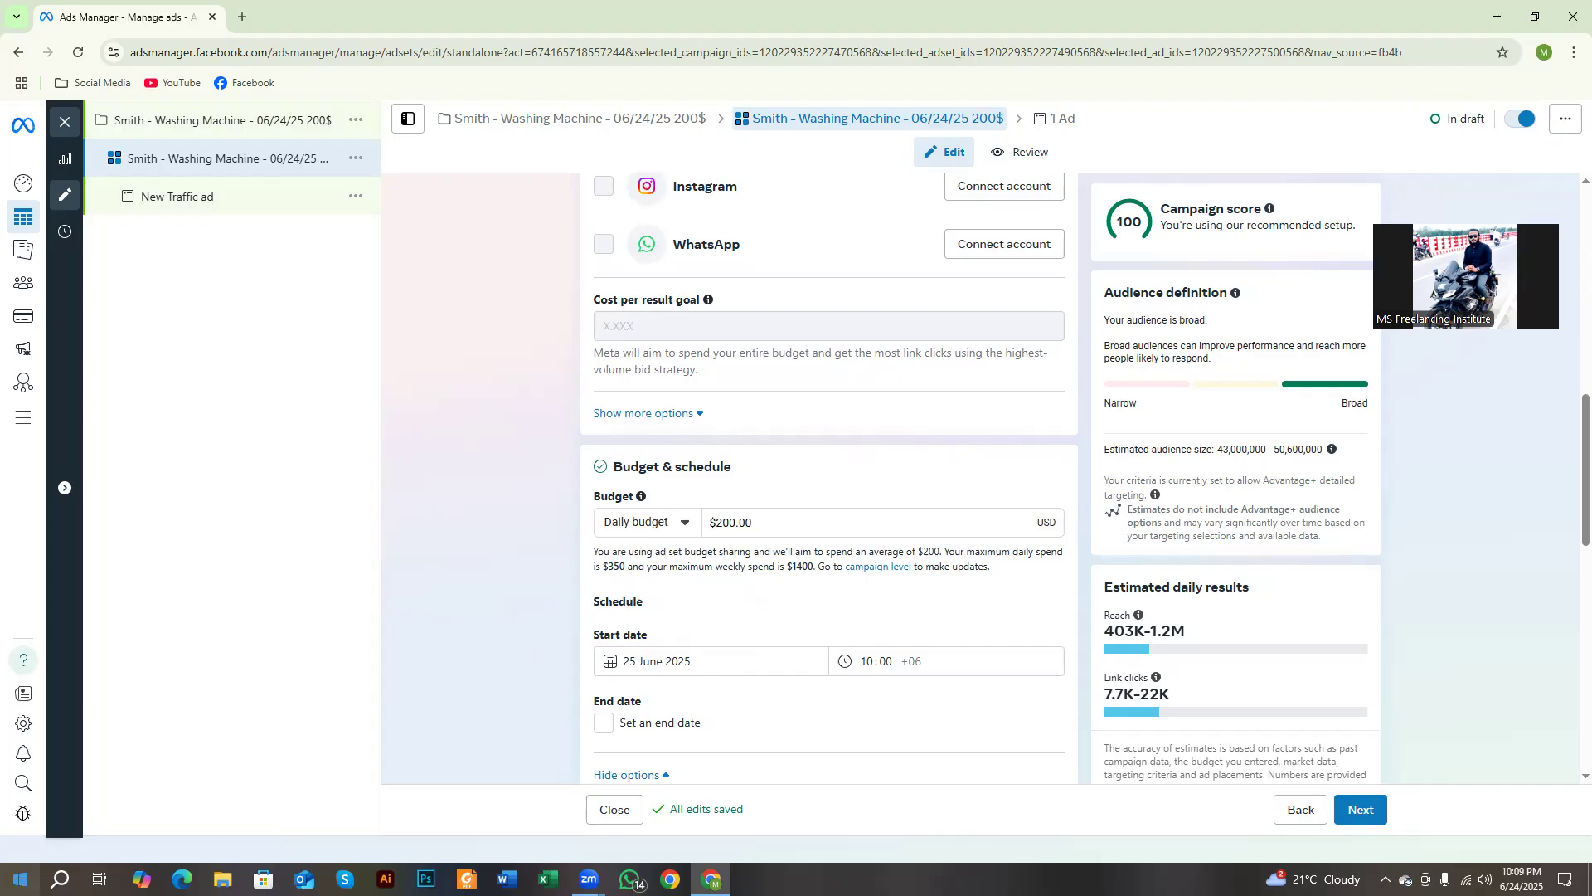
# Switch to Calculator, multiply 10 by 1,000, and close the calculator again.
pyautogui.click(20, 879)
pyautogui.click(108, 689)
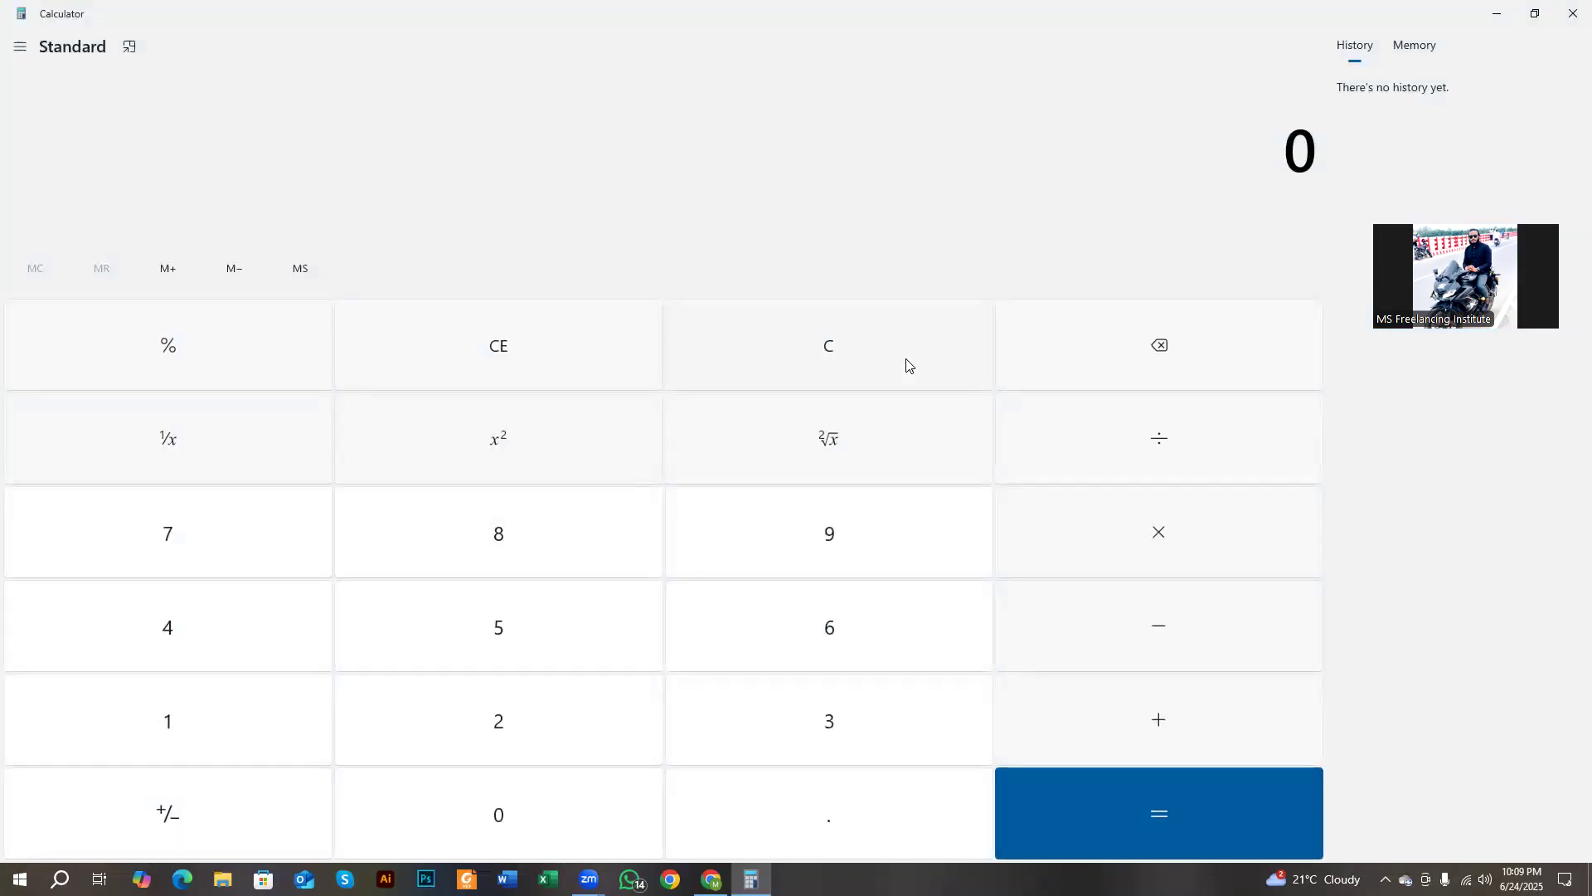
pyautogui.click(178, 736)
pyautogui.click(462, 819)
pyautogui.click(1163, 535)
pyautogui.click(277, 725)
pyautogui.click(551, 817)
pyautogui.click(551, 817)
pyautogui.click(551, 817)
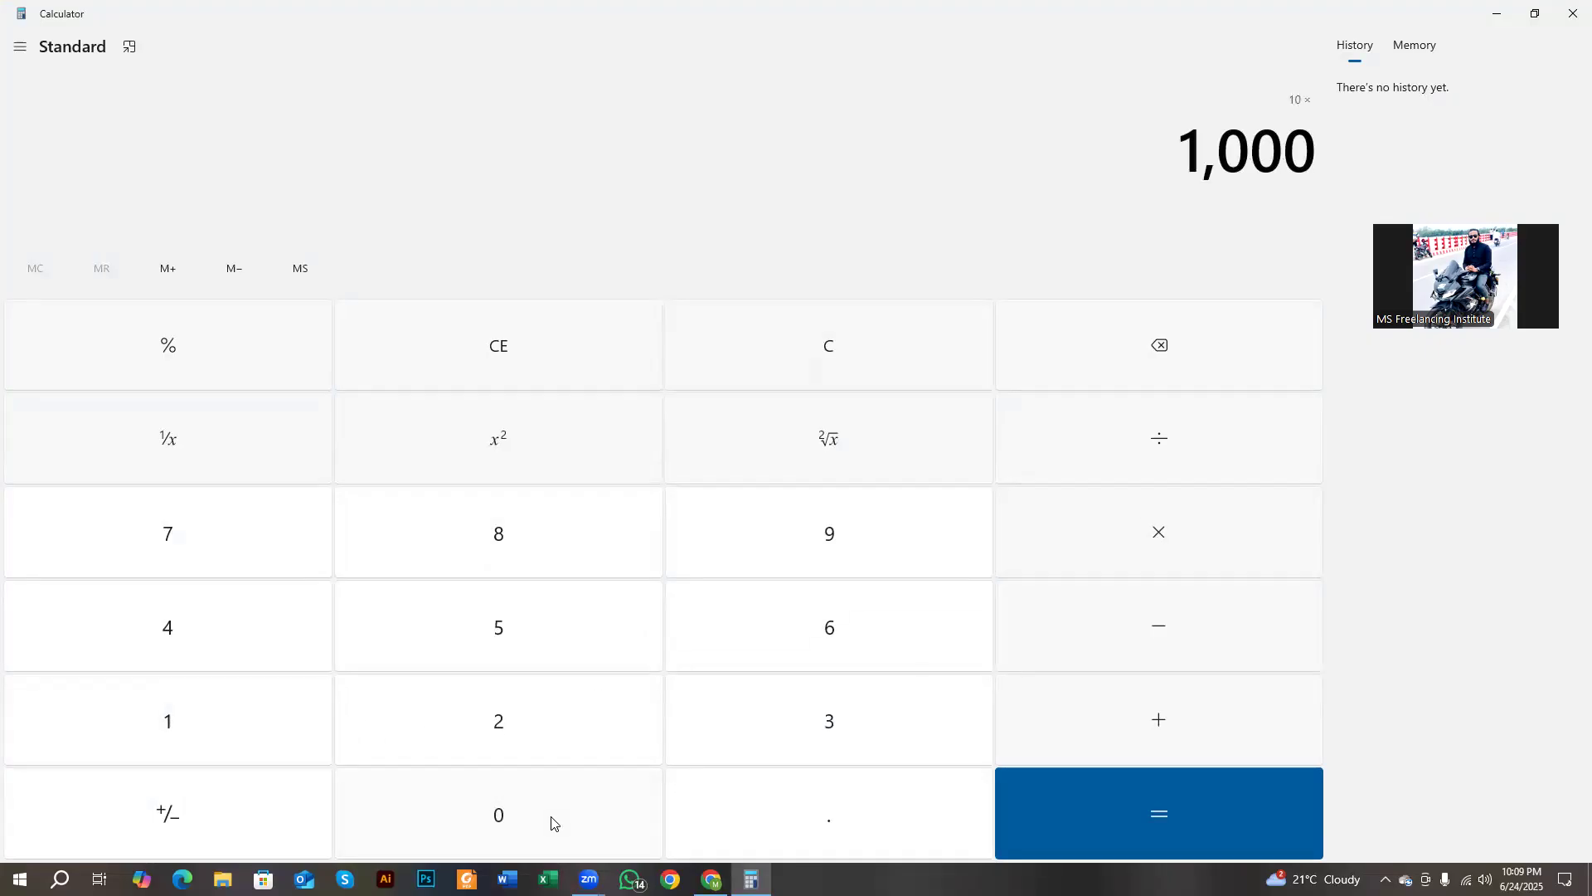
pyautogui.click(1088, 803)
pyautogui.click(1573, 13)
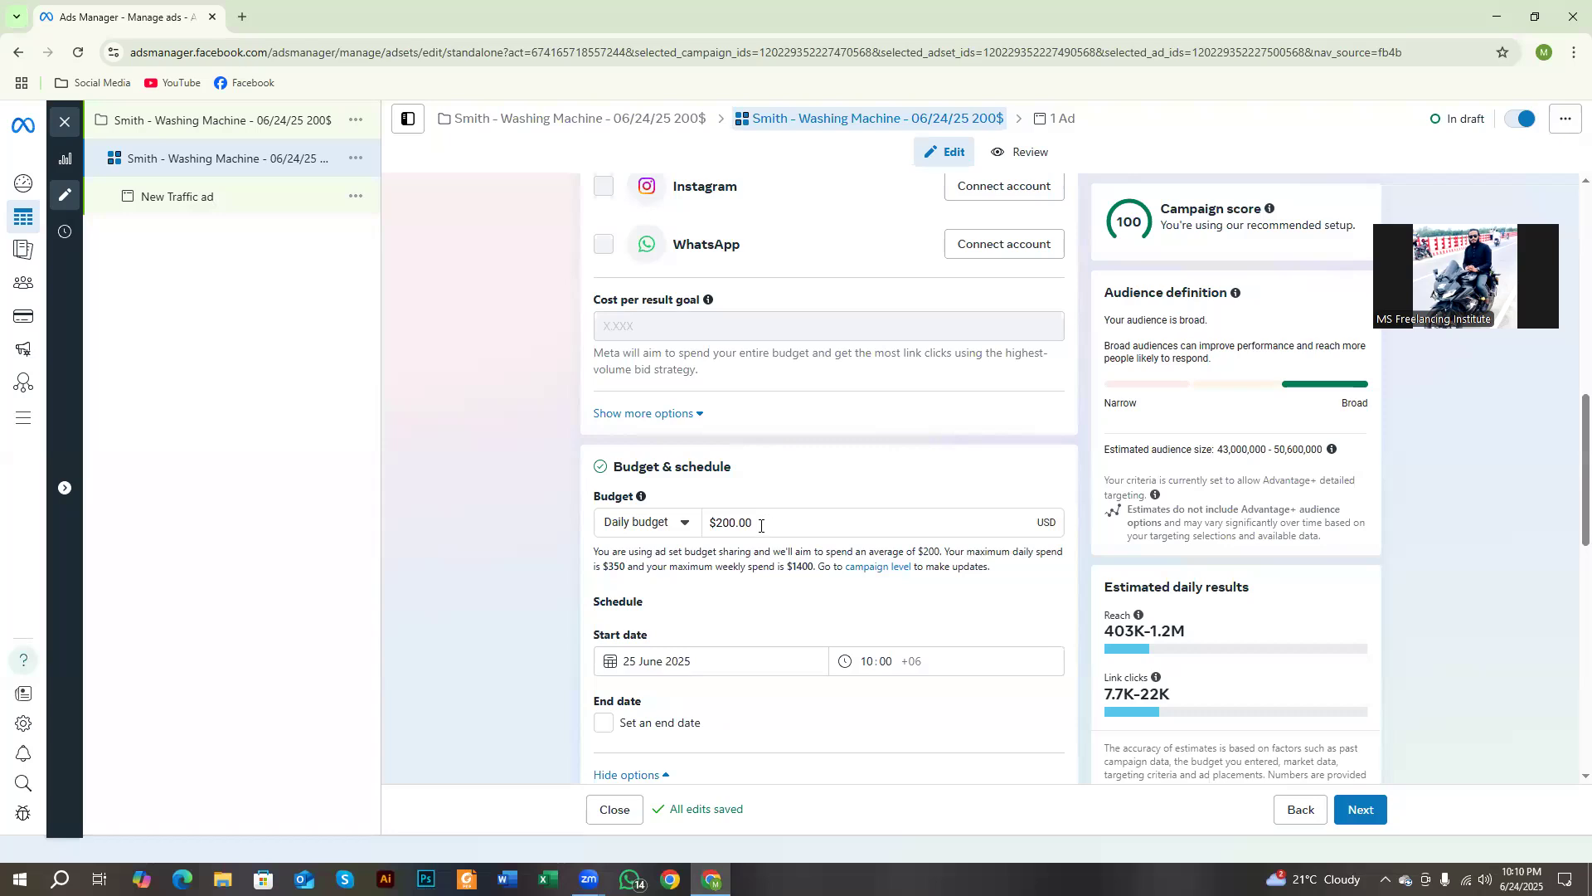
# Review the ad set's daily budget amount, the budget scheduling option and the available budget types.
pyautogui.moveTo(757, 525); pyautogui.dragTo(717, 529)
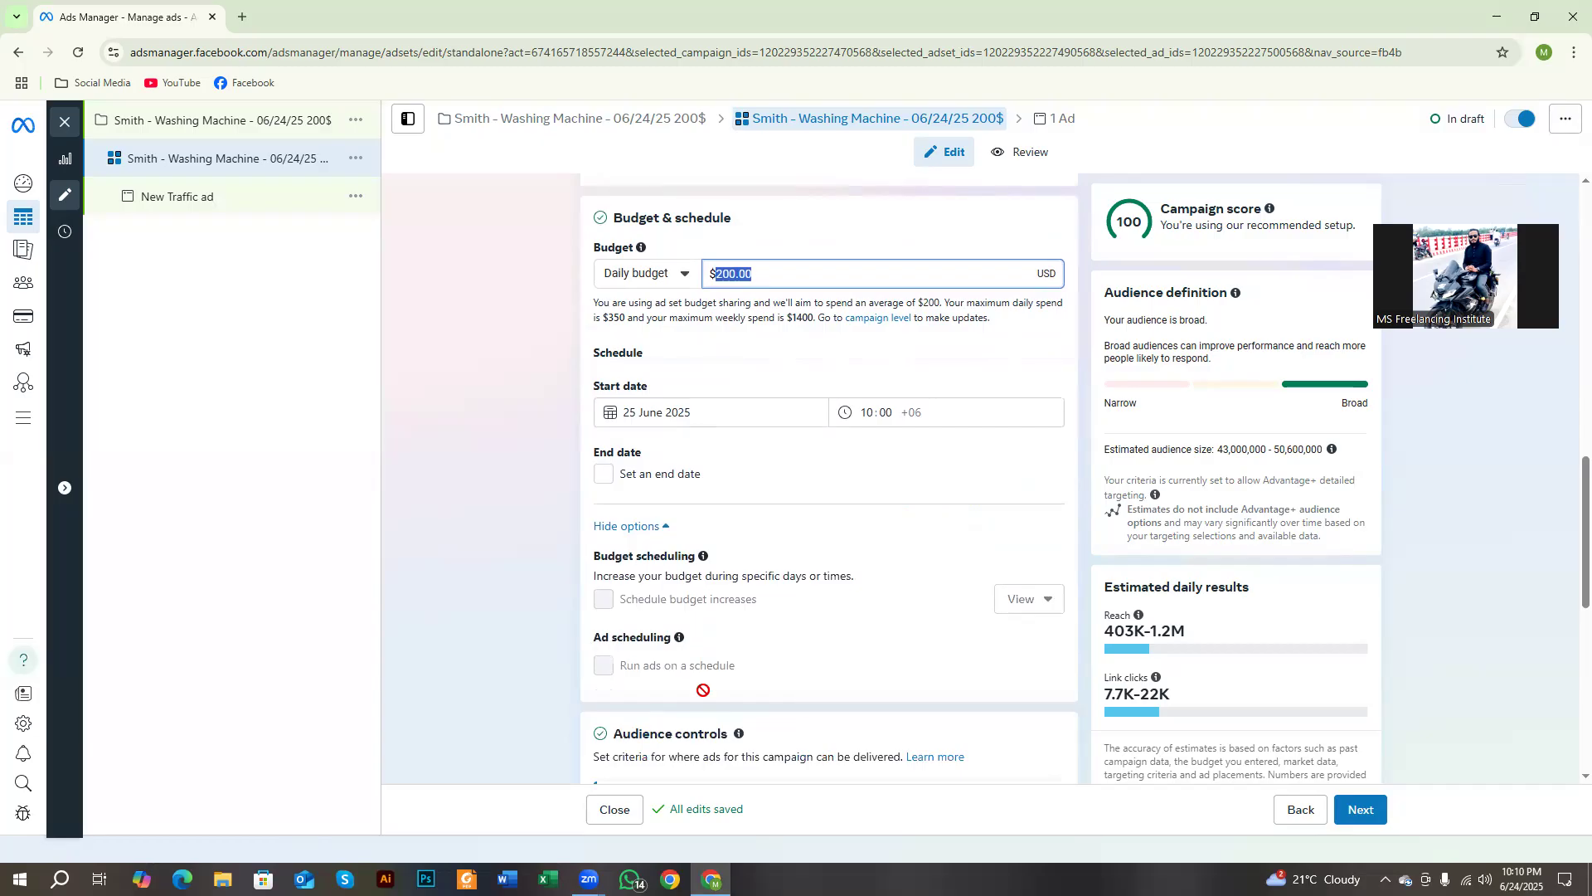
pyautogui.scroll(-2, 722, 639)
pyautogui.moveTo(595, 392); pyautogui.dragTo(697, 388)
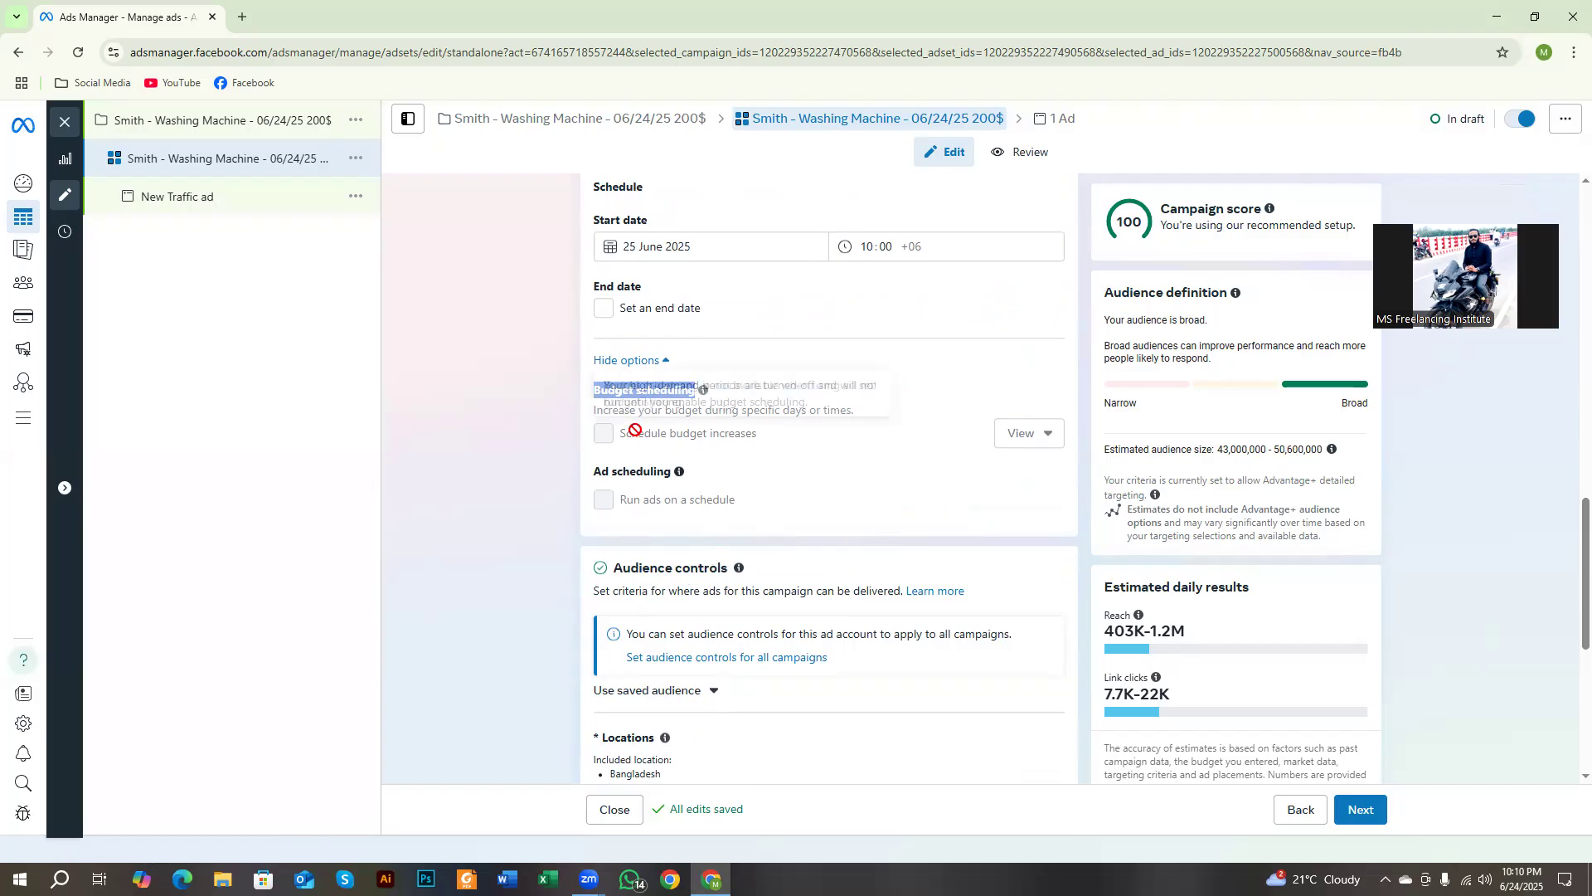
pyautogui.scroll(3, 635, 430)
pyautogui.scroll(2, 635, 430)
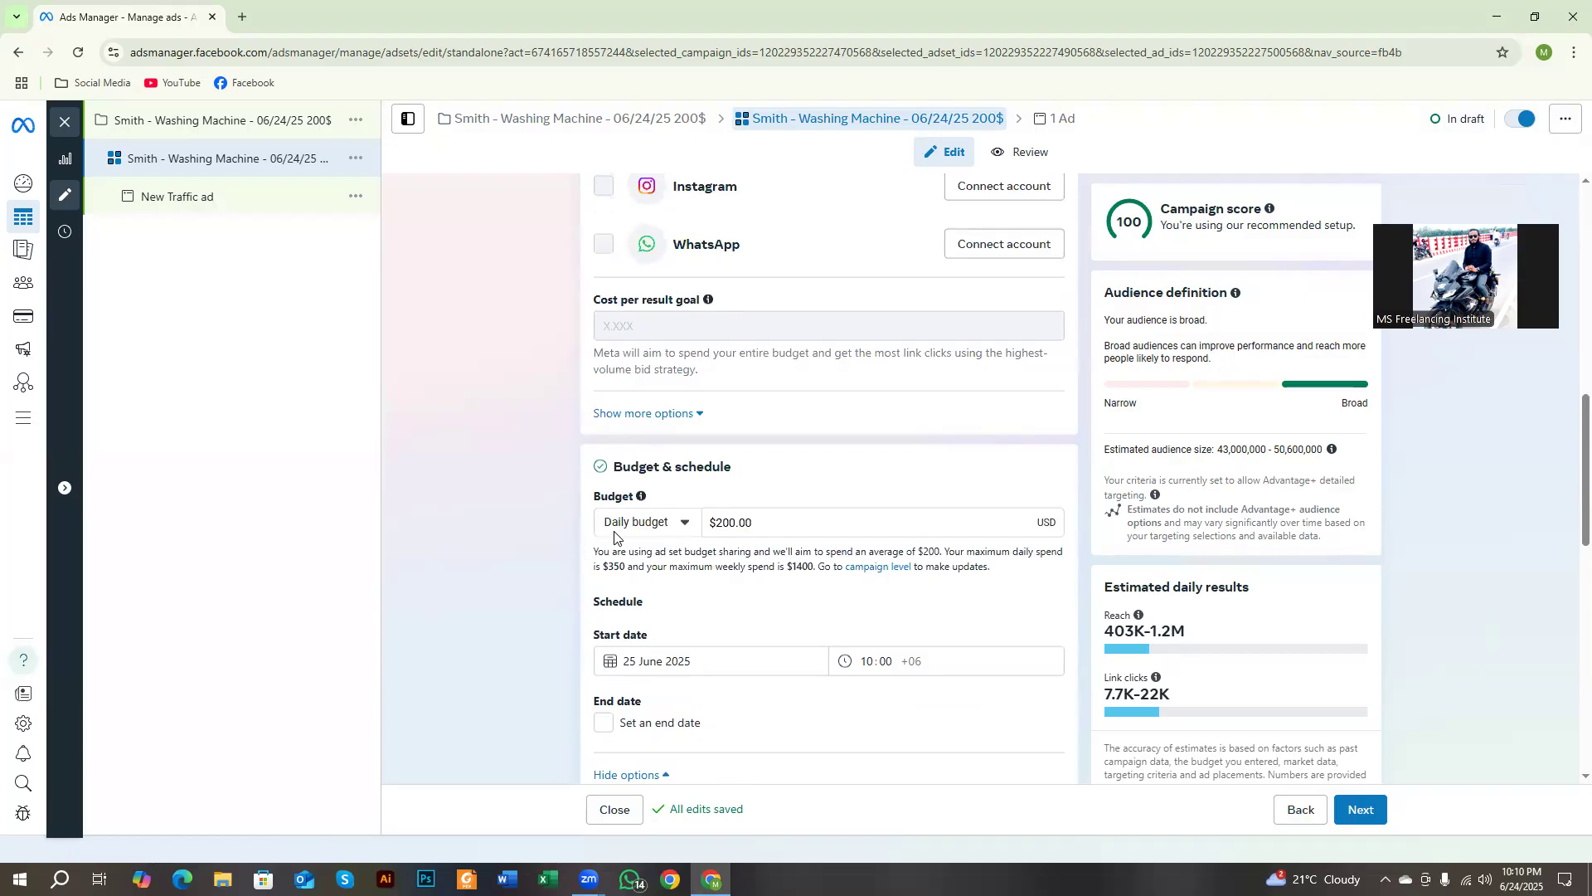
pyautogui.click(672, 524)
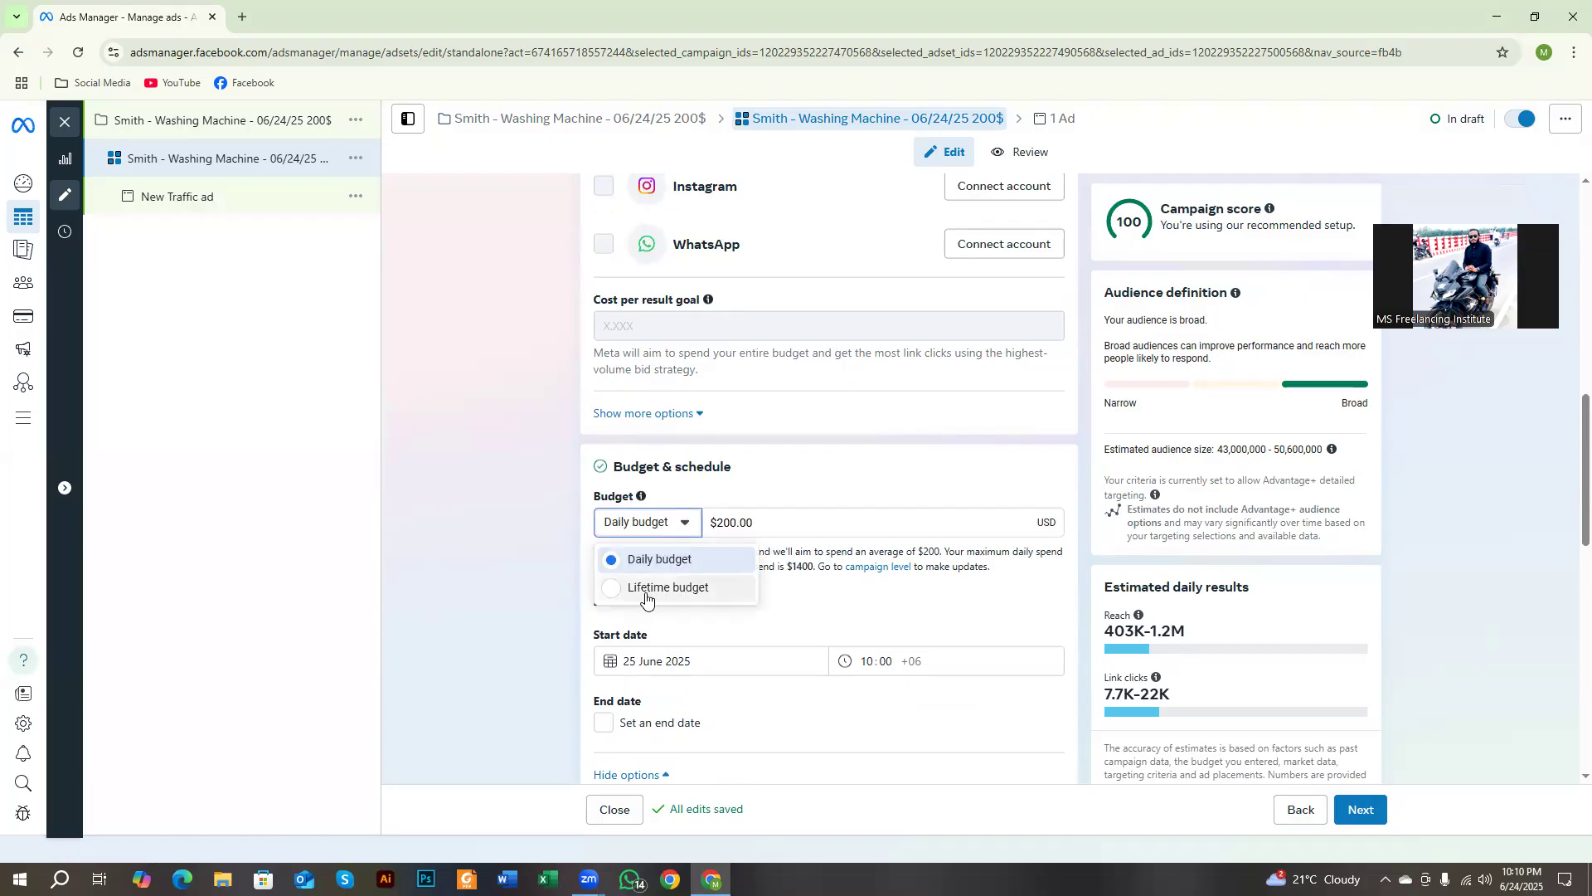
pyautogui.click(546, 552)
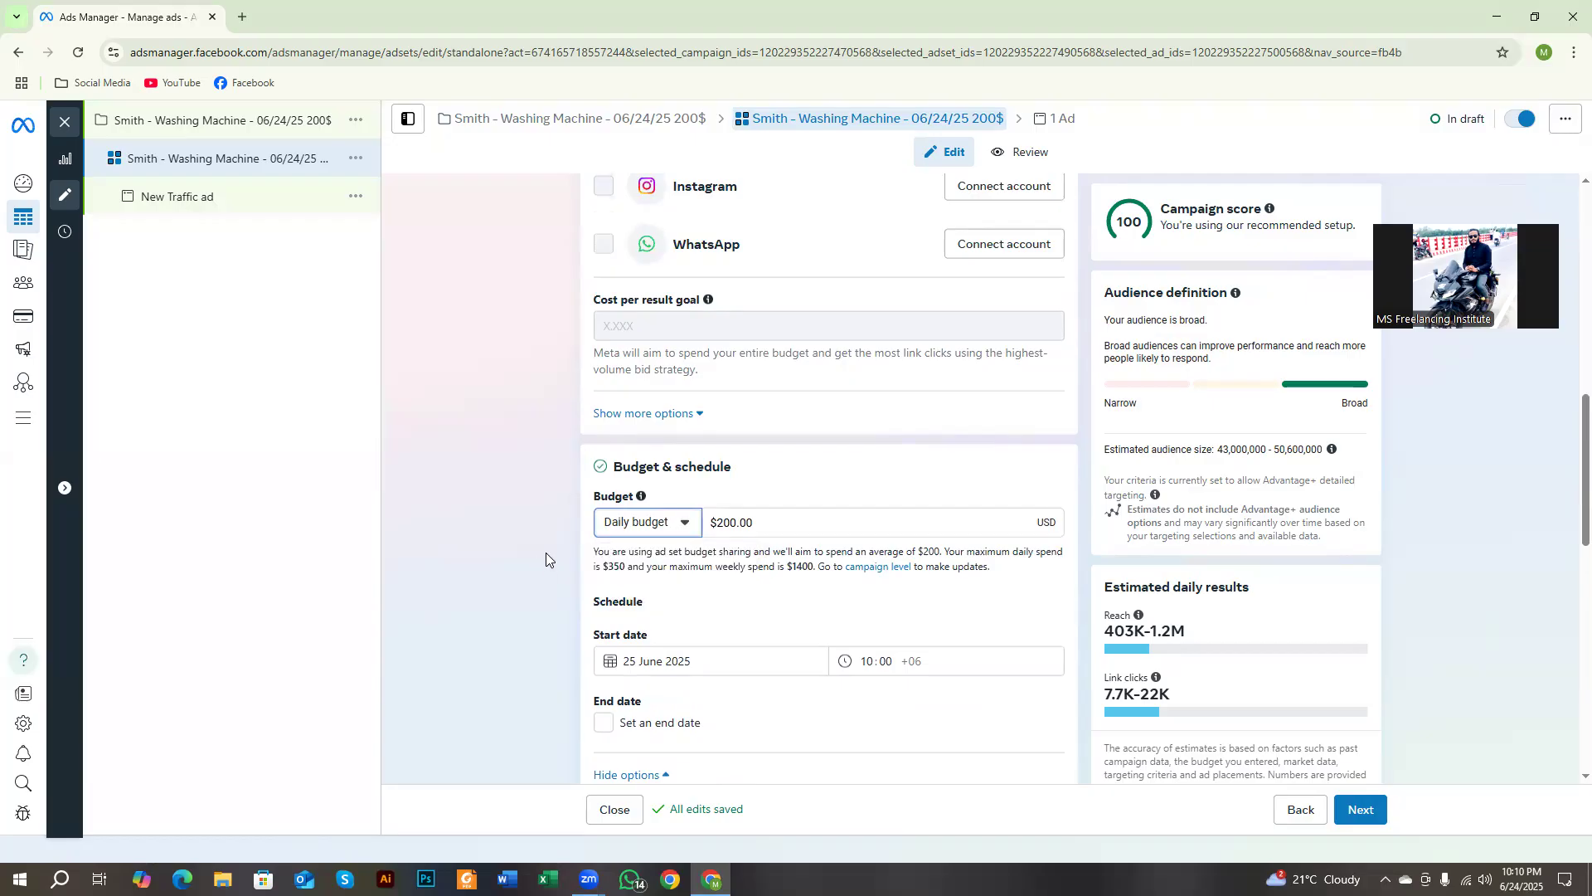
# Examine the Ad scheduling section and try to enable running ads on a schedule.
pyautogui.scroll(-1, 589, 558)
pyautogui.scroll(-4, 587, 560)
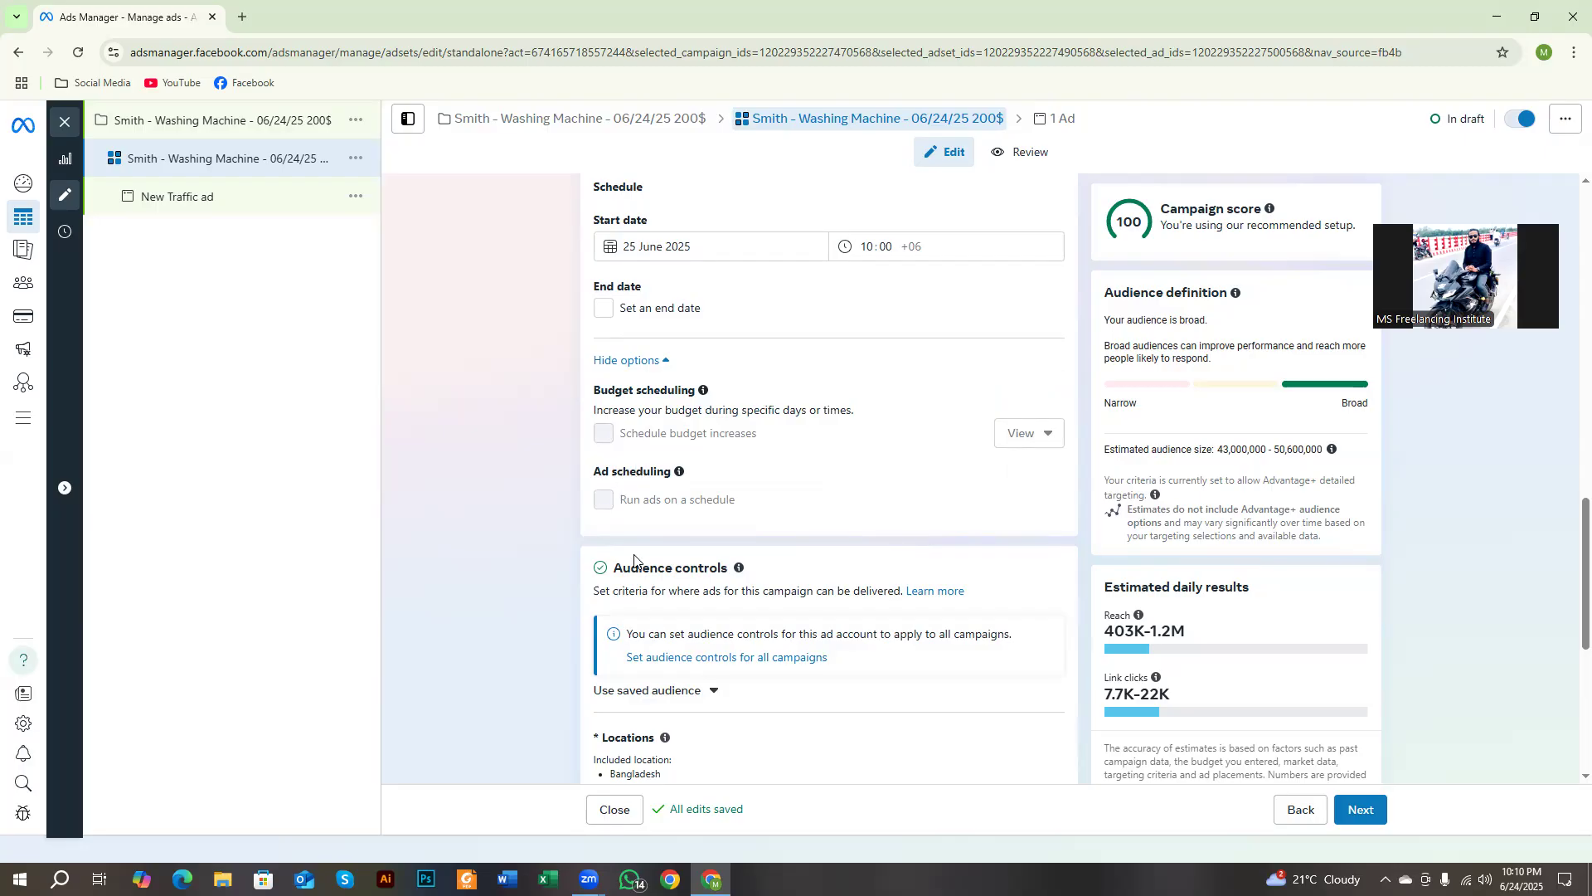
pyautogui.moveTo(593, 470); pyautogui.dragTo(657, 481)
pyautogui.click(605, 502)
pyautogui.moveTo(594, 470); pyautogui.dragTo(673, 479)
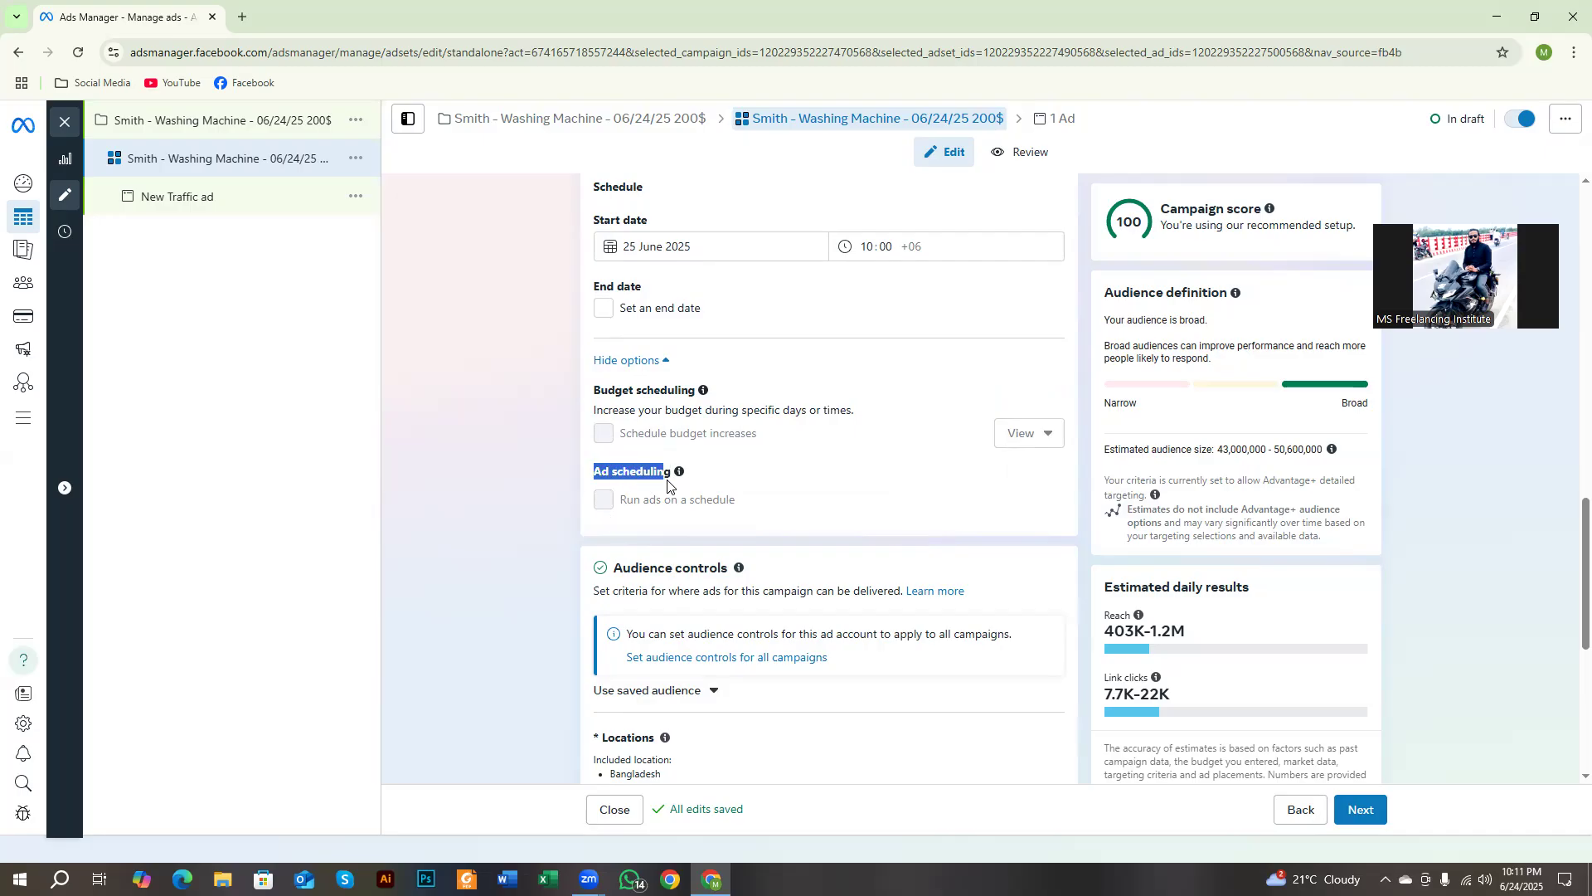
pyautogui.click(649, 518)
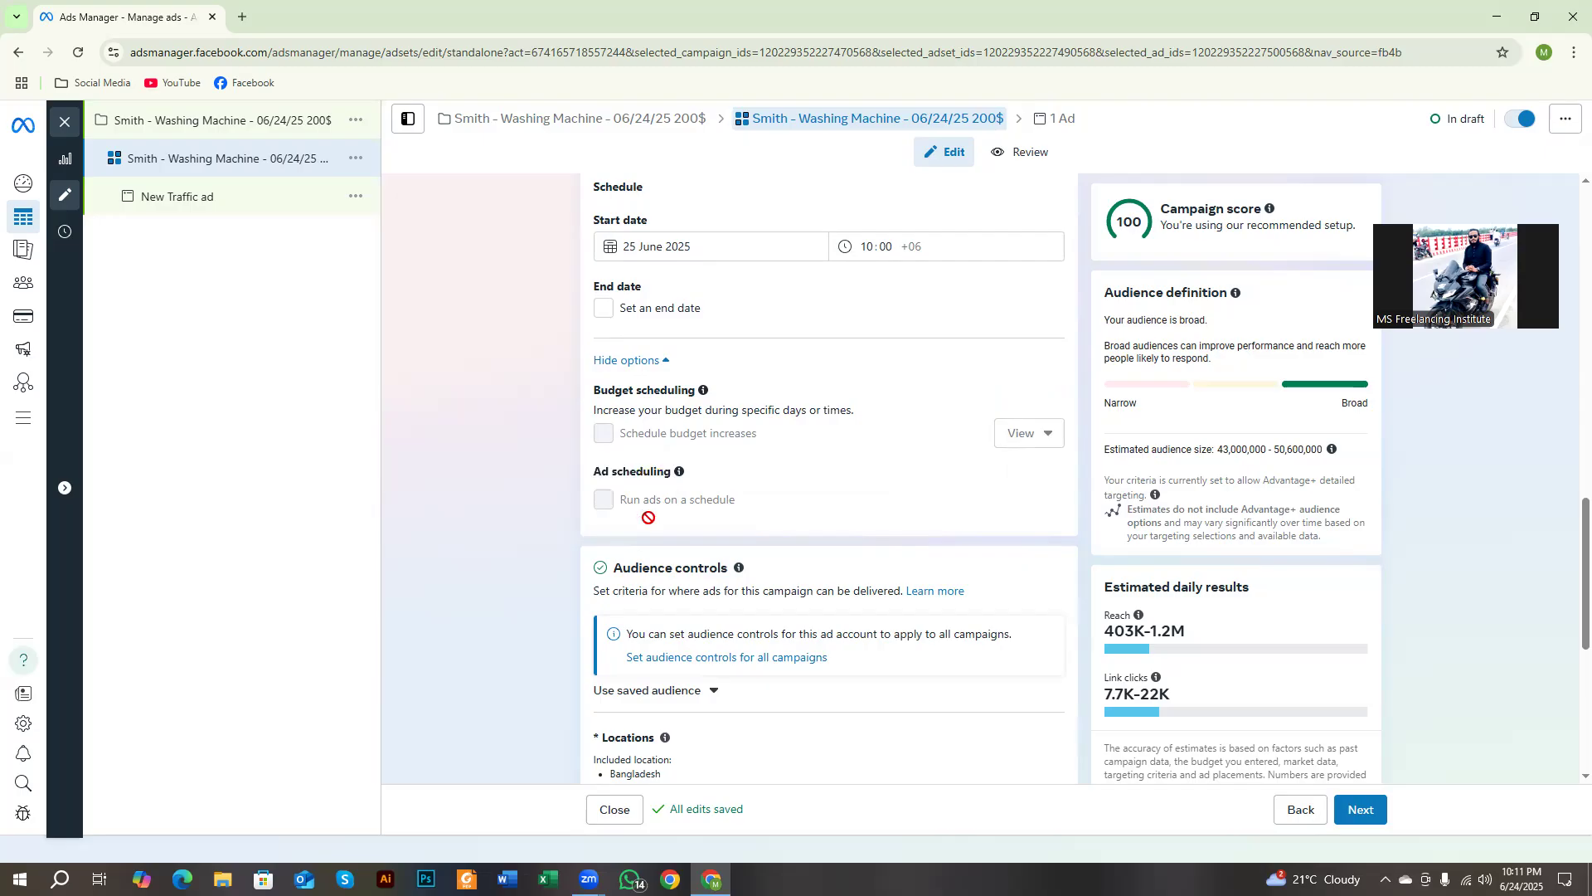
# Review the Audience controls section with its included location and the Advantage+ audience settings beneath it.
pyautogui.scroll(1, 649, 517)
pyautogui.scroll(-5, 650, 531)
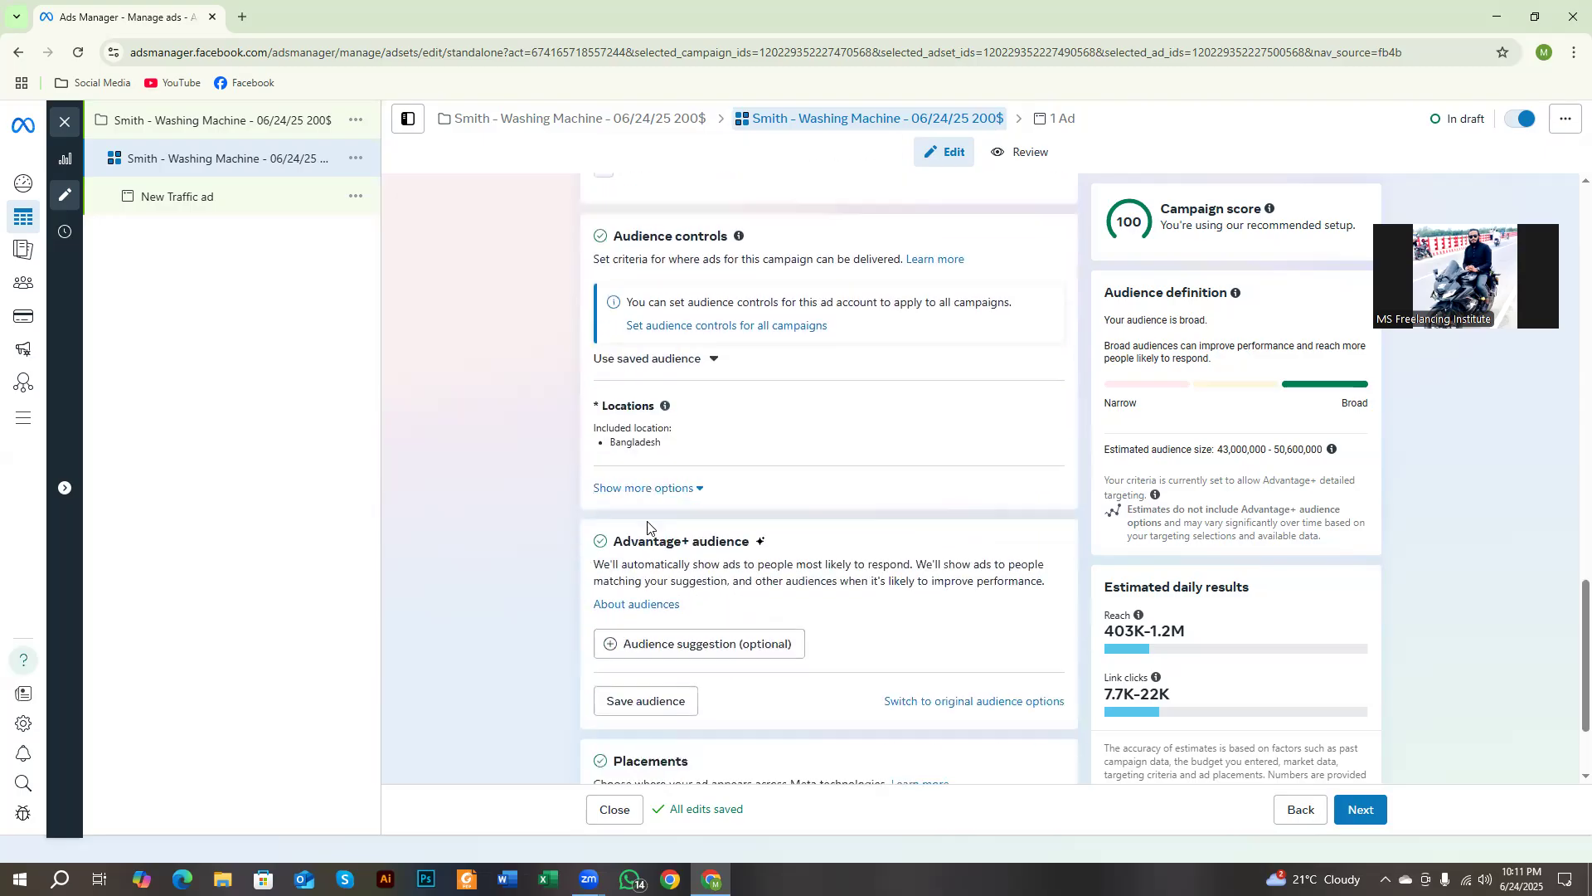
pyautogui.scroll(4, 566, 624)
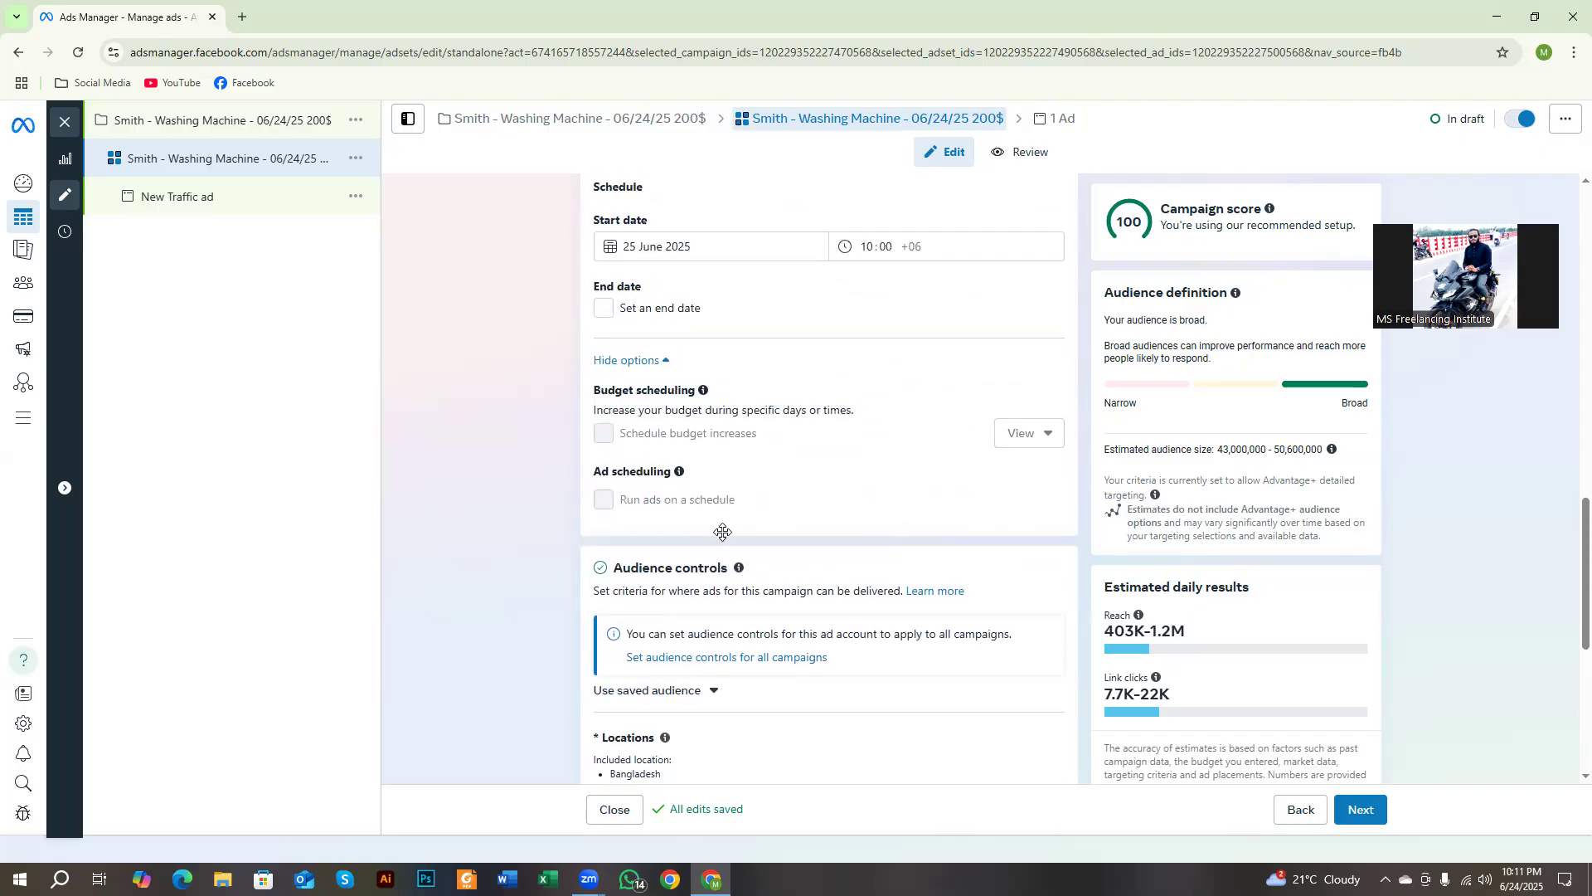
pyautogui.scroll(-1, 722, 535)
pyautogui.moveTo(614, 479); pyautogui.dragTo(732, 486)
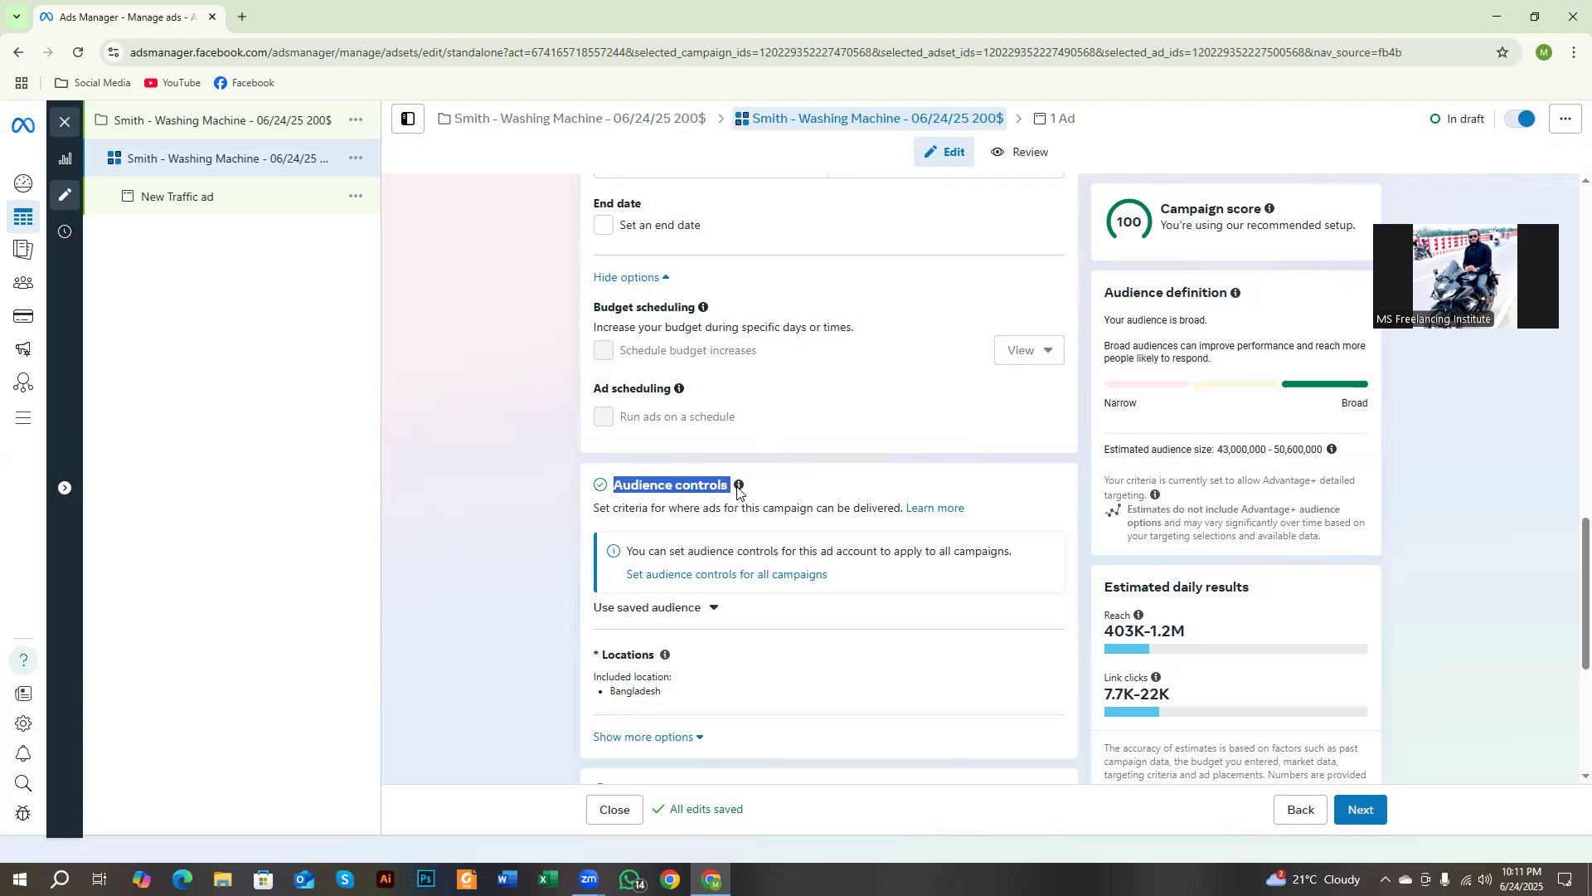
pyautogui.scroll(-3, 735, 491)
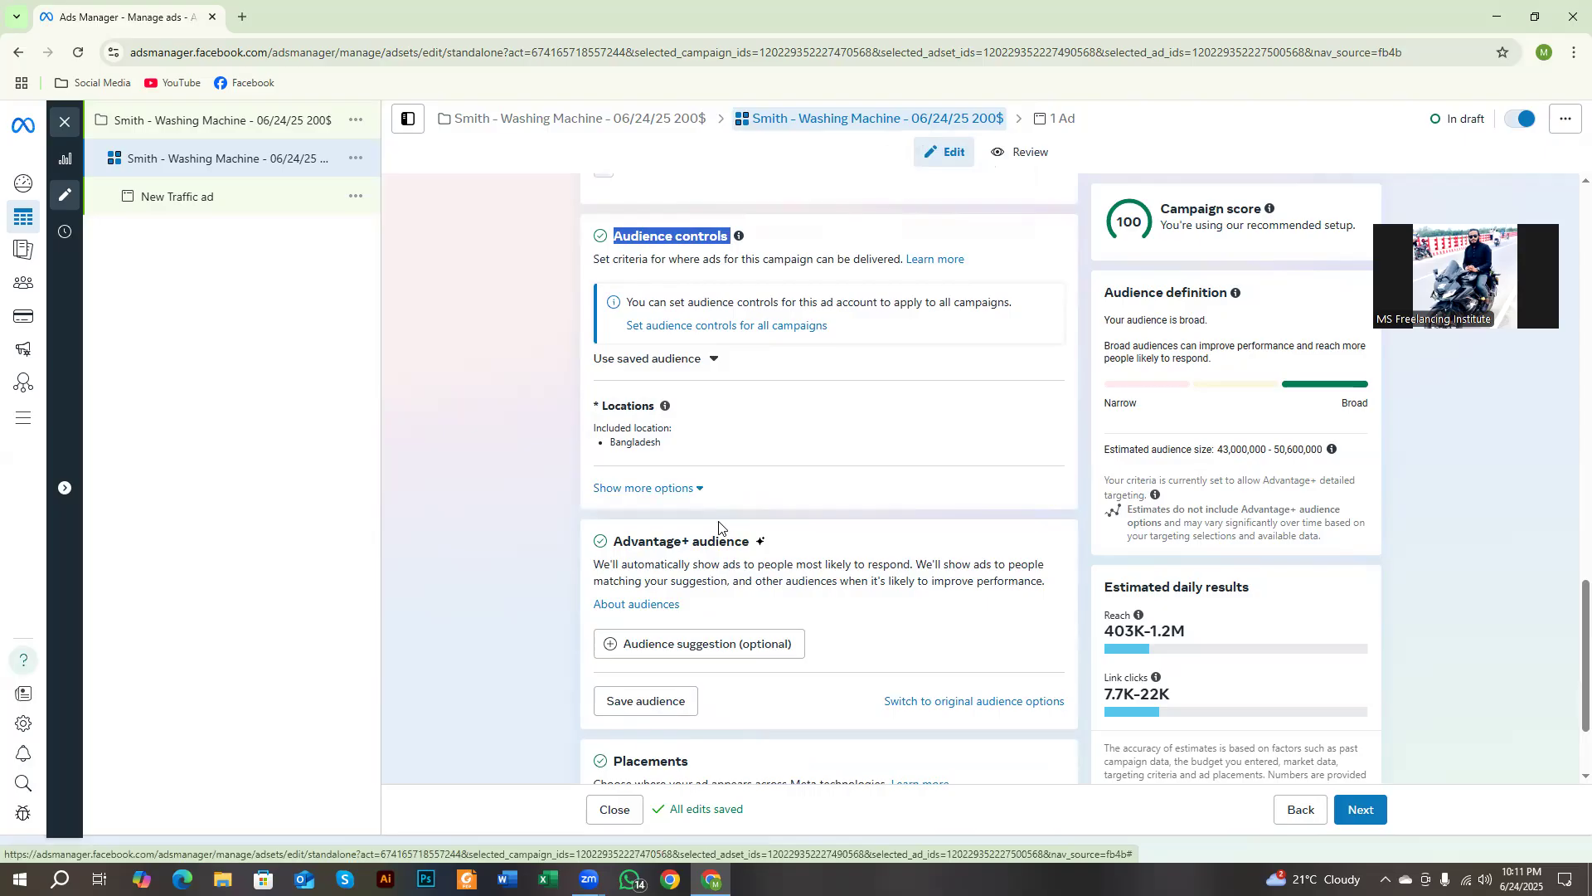
# Outline the Audience controls, Advantage+ audience and original audience options in red on a full-screen capture, and discard the capture.
pyautogui.click(451, 591)
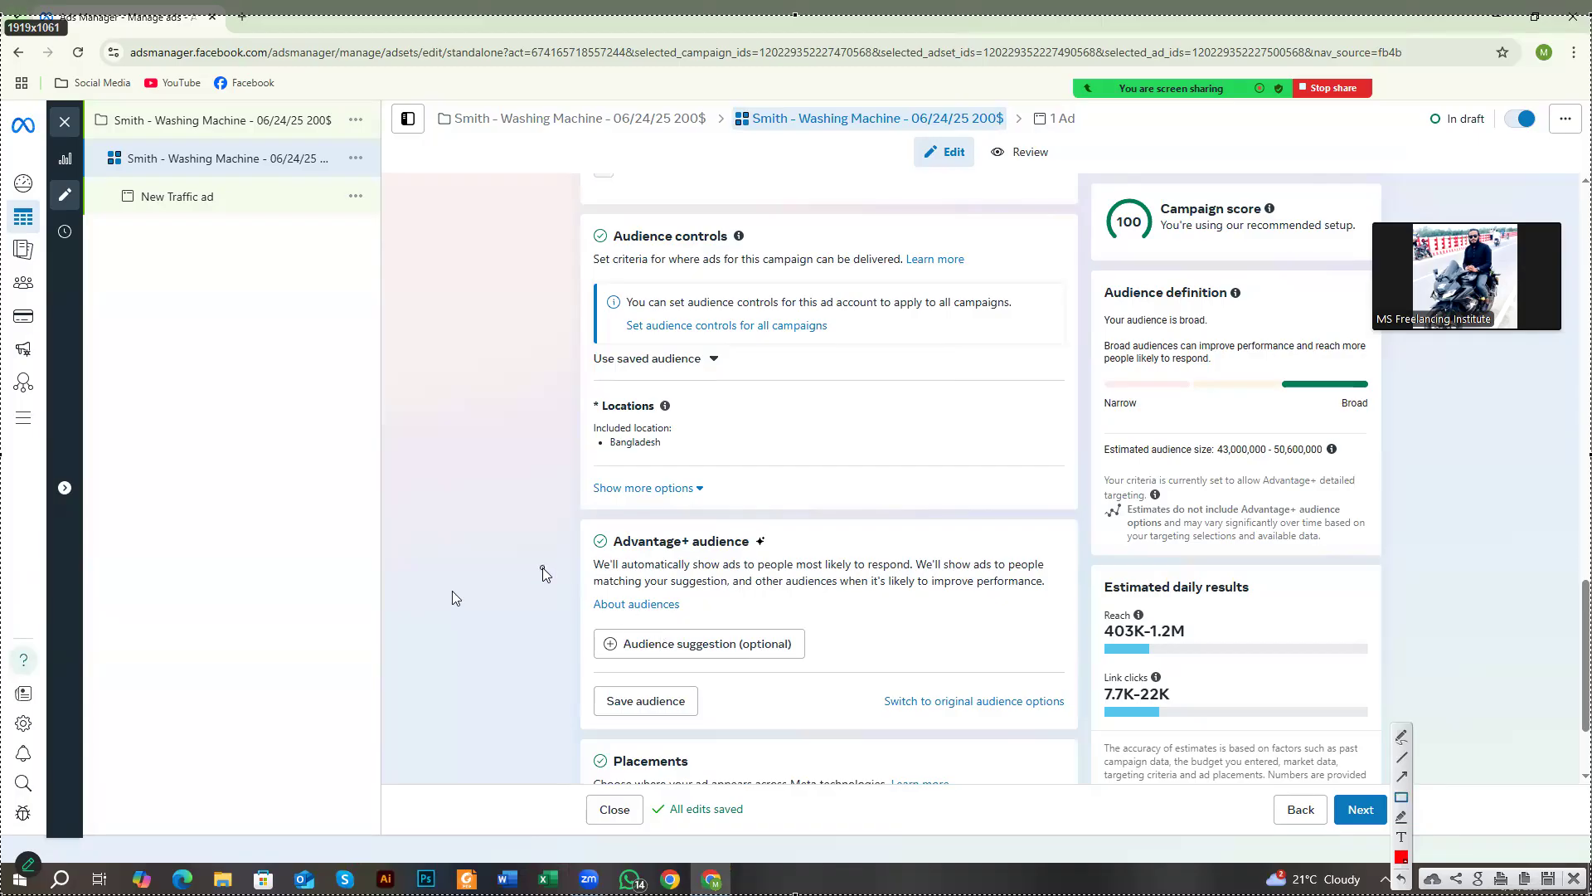
pyautogui.moveTo(556, 196)
pyautogui.mouseDown()
pyautogui.moveTo(746, 512)
pyautogui.moveTo(1020, 688)
pyautogui.moveTo(1219, 720)
pyautogui.moveTo(1395, 720)
pyautogui.moveTo(1443, 742)
pyautogui.mouseUp()
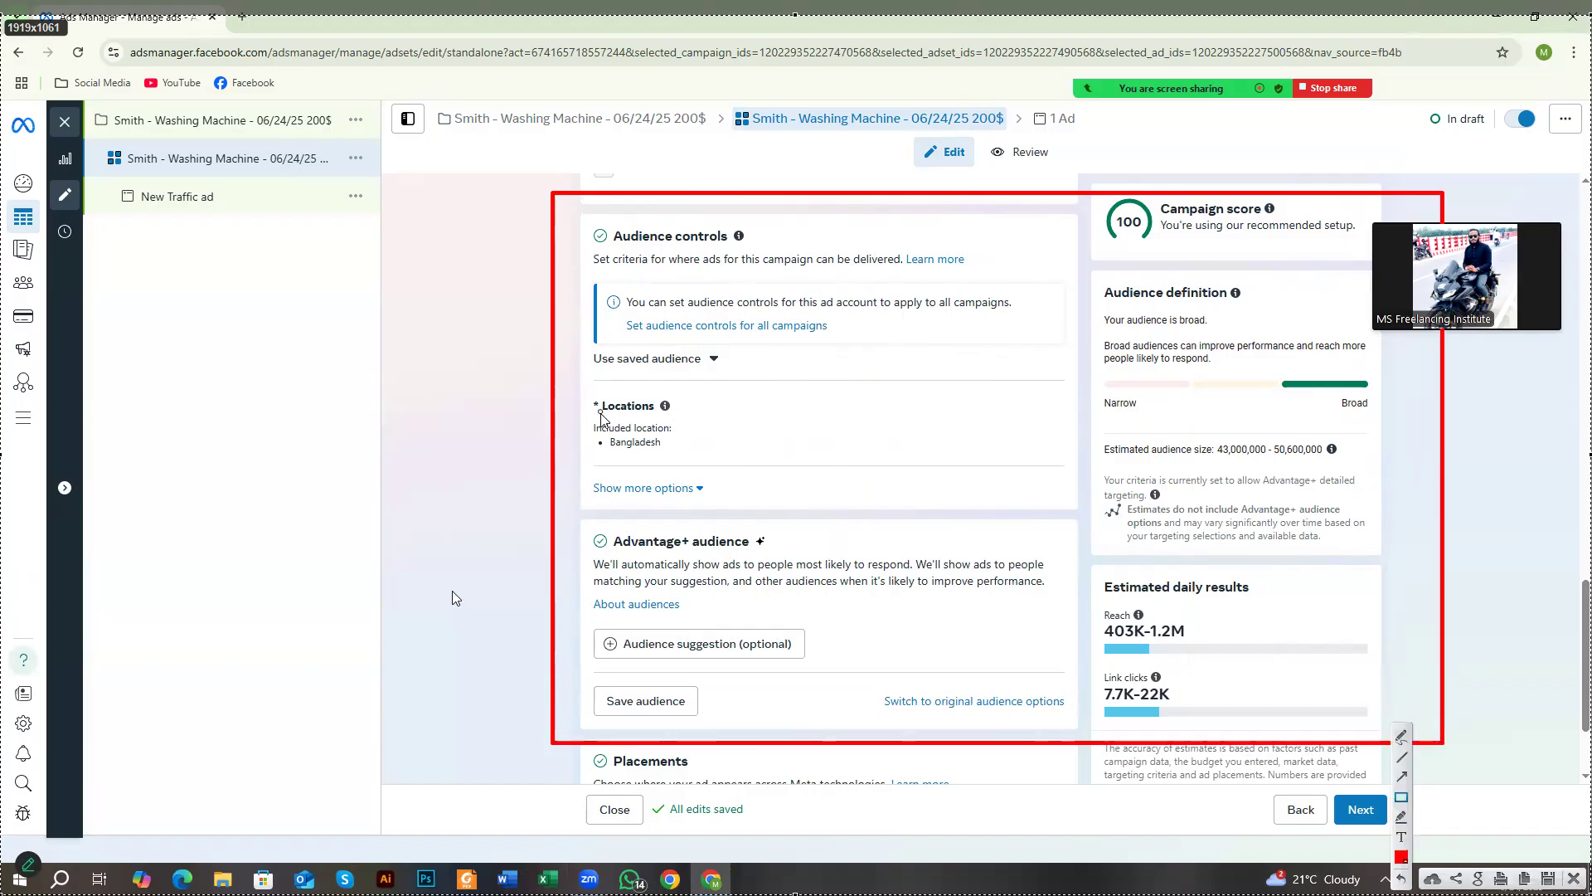
pyautogui.moveTo(573, 212)
pyautogui.mouseDown()
pyautogui.moveTo(687, 440)
pyautogui.moveTo(751, 512)
pyautogui.moveTo(1059, 519)
pyautogui.mouseUp()
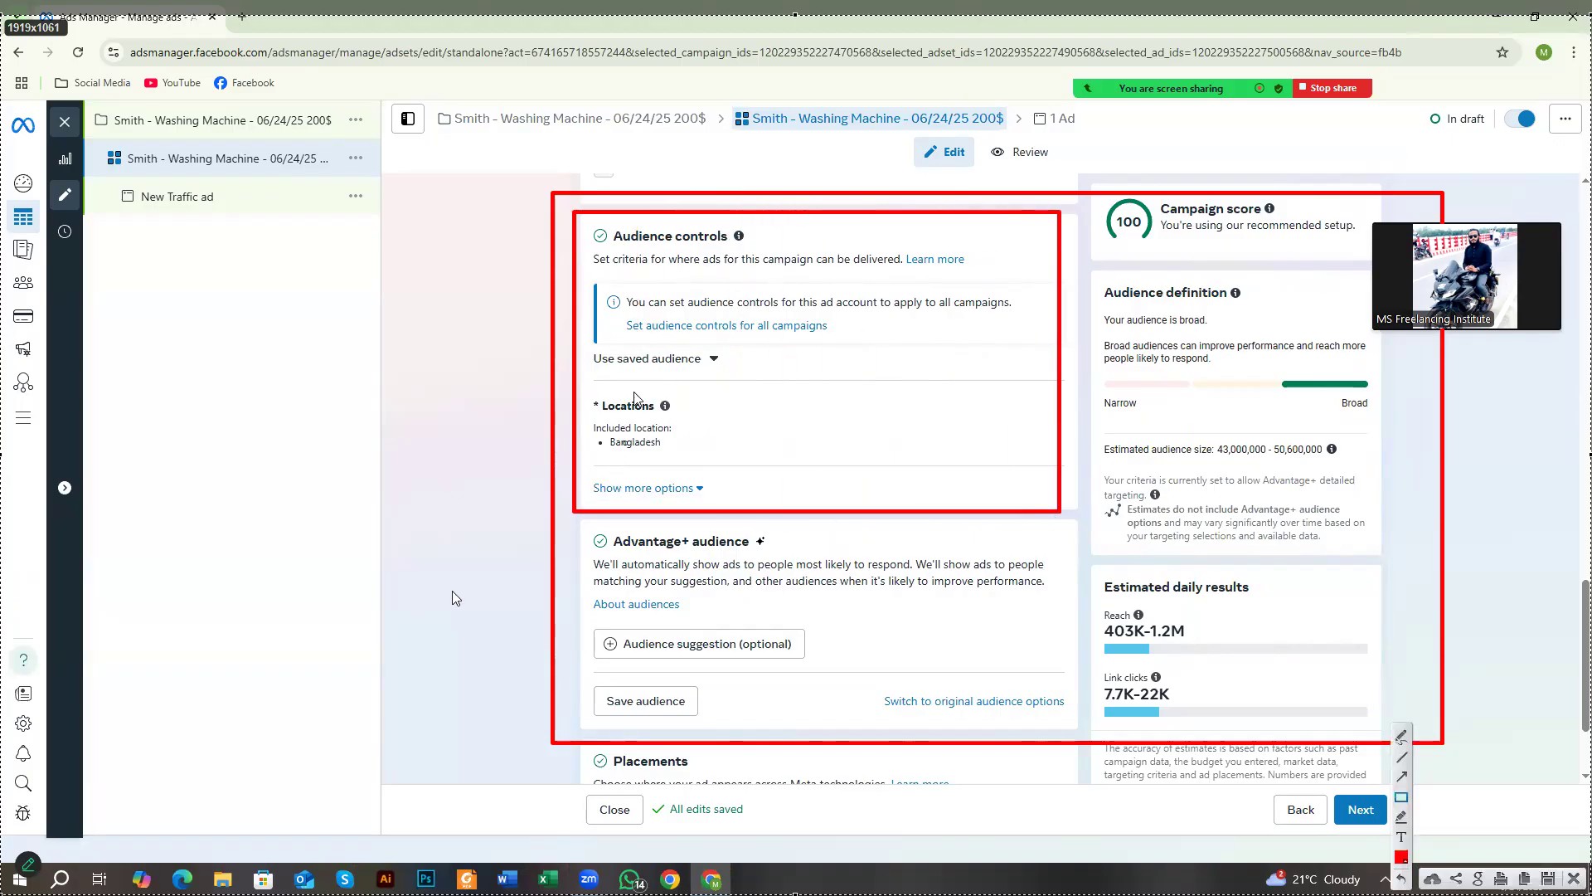
pyautogui.moveTo(765, 377)
pyautogui.mouseDown()
pyautogui.moveTo(793, 432)
pyautogui.moveTo(843, 465)
pyautogui.mouseUp()
pyautogui.moveTo(849, 382); pyautogui.dragTo(942, 457)
pyautogui.moveTo(678, 241); pyautogui.dragTo(810, 363)
pyautogui.moveTo(910, 243); pyautogui.dragTo(1007, 339)
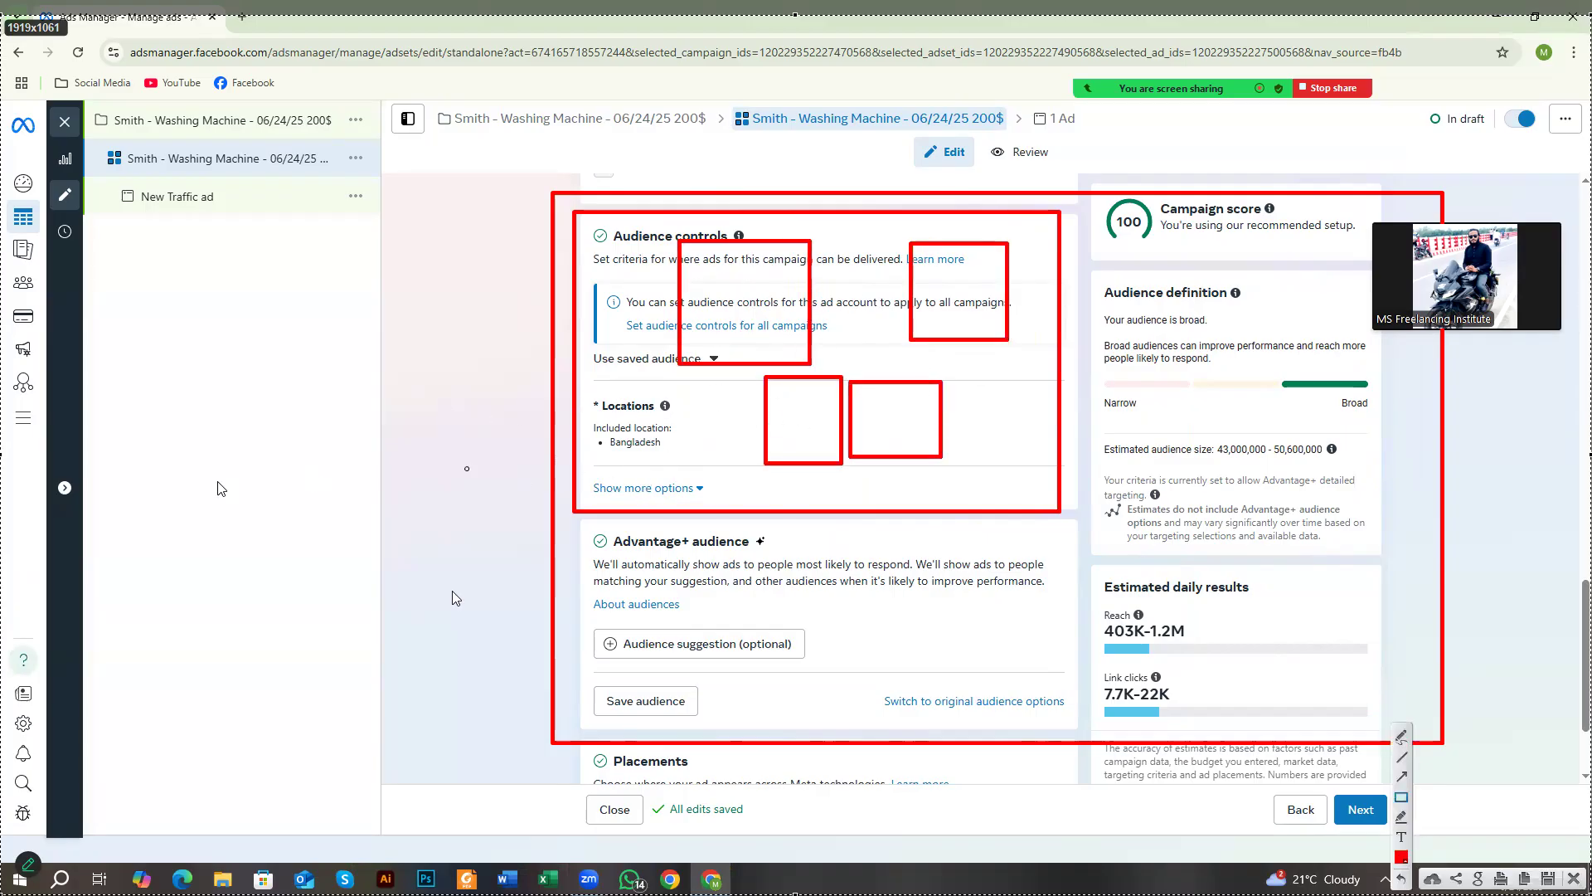
pyautogui.moveTo(582, 518)
pyautogui.mouseDown()
pyautogui.moveTo(677, 607)
pyautogui.moveTo(768, 657)
pyautogui.moveTo(976, 732)
pyautogui.moveTo(1078, 747)
pyautogui.moveTo(1084, 733)
pyautogui.mouseUp()
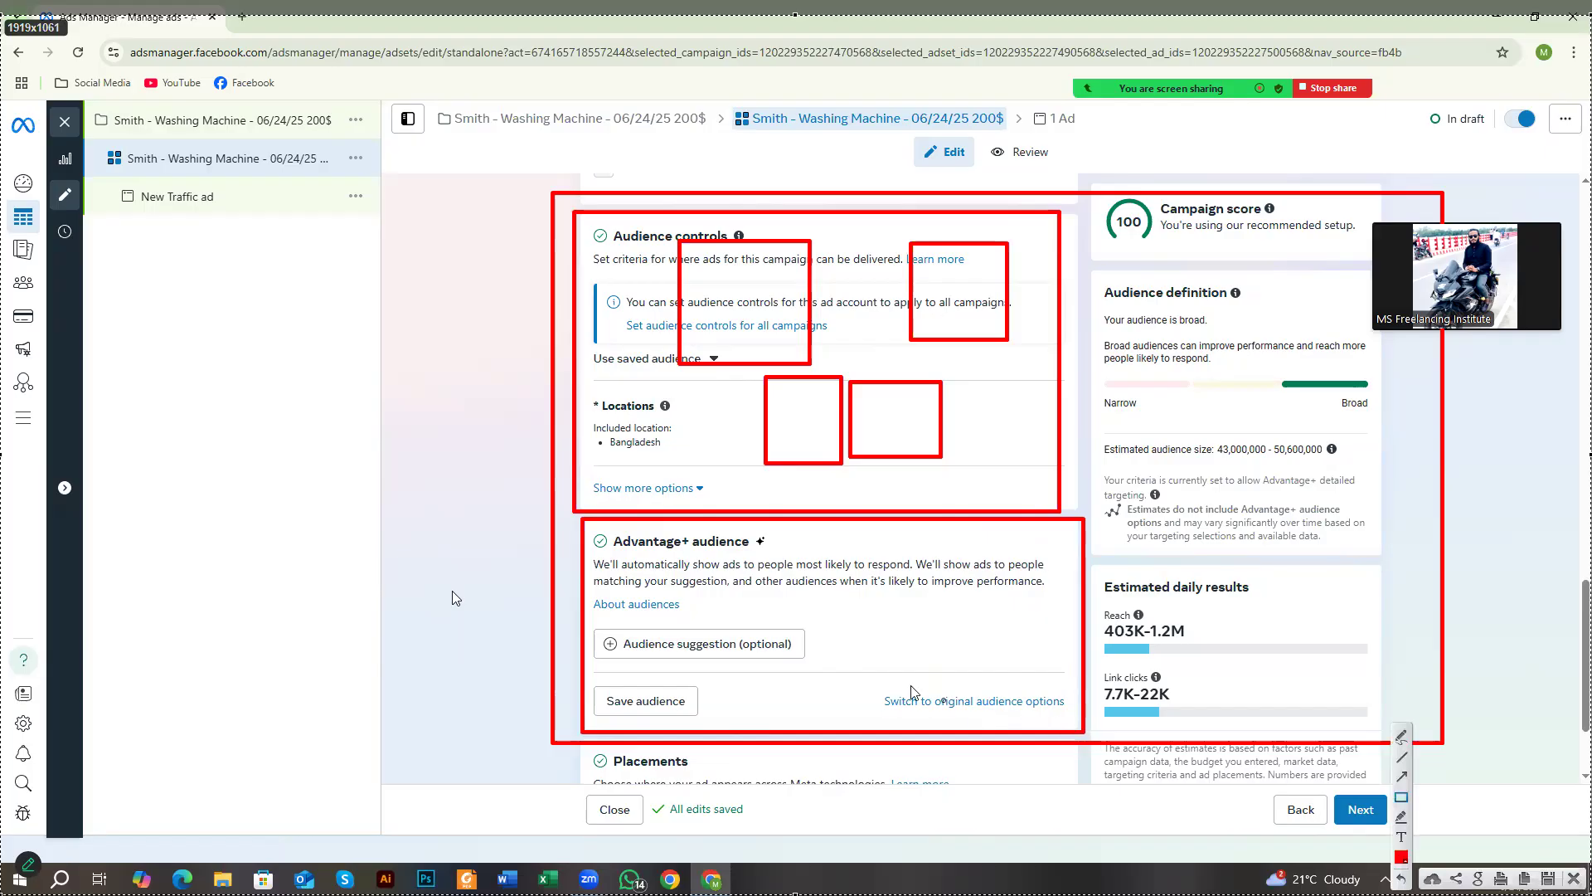
pyautogui.moveTo(875, 674)
pyautogui.mouseDown()
pyautogui.moveTo(920, 707)
pyautogui.moveTo(1076, 723)
pyautogui.mouseUp()
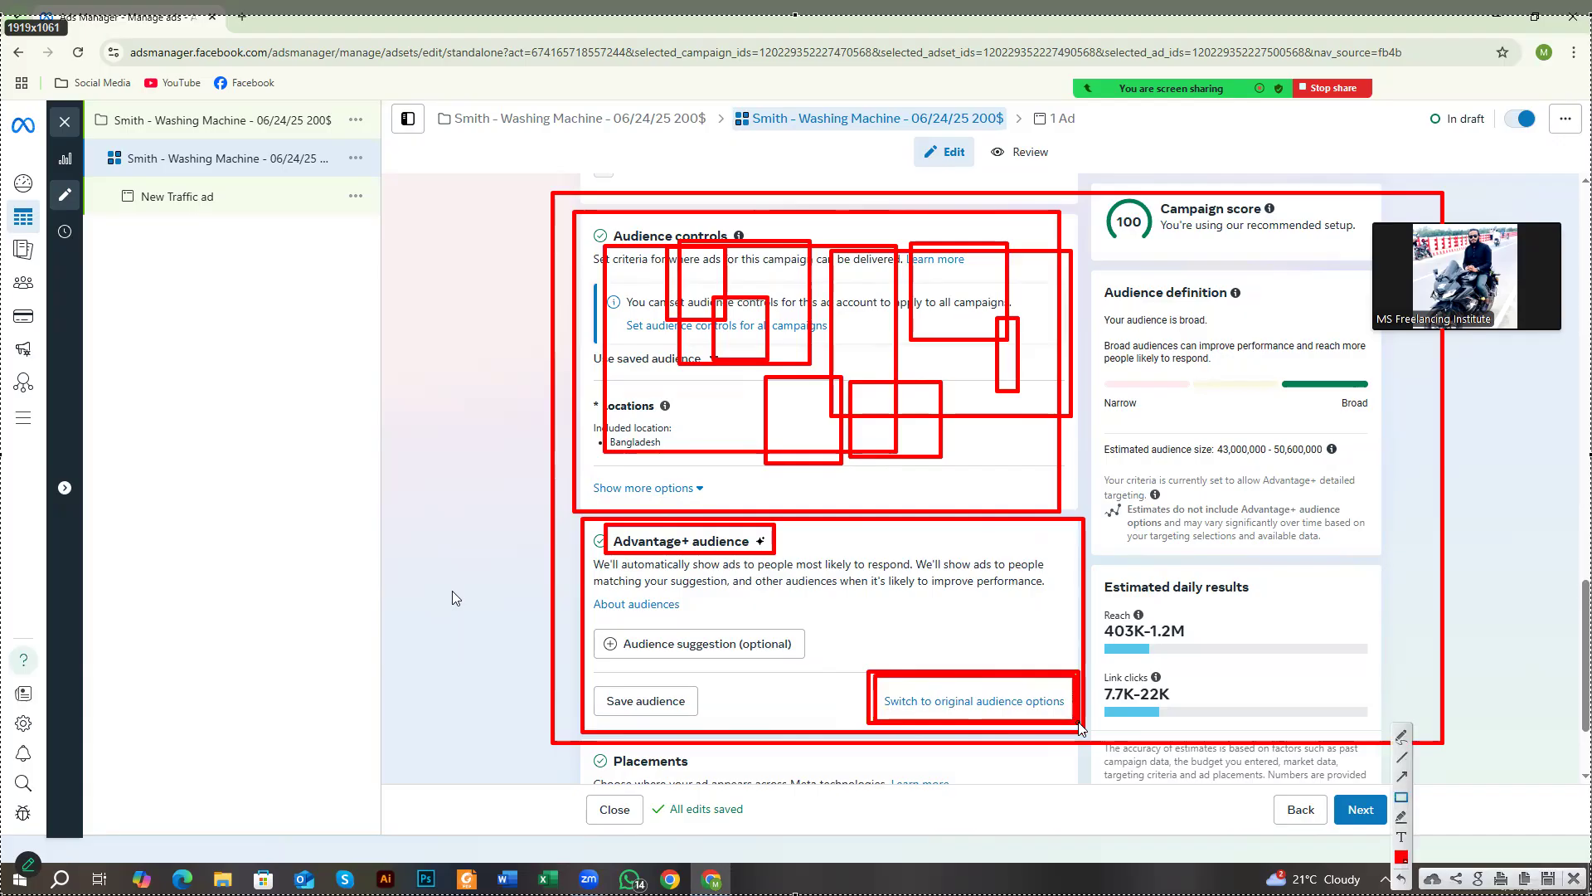
pyautogui.rightClick(1009, 589)
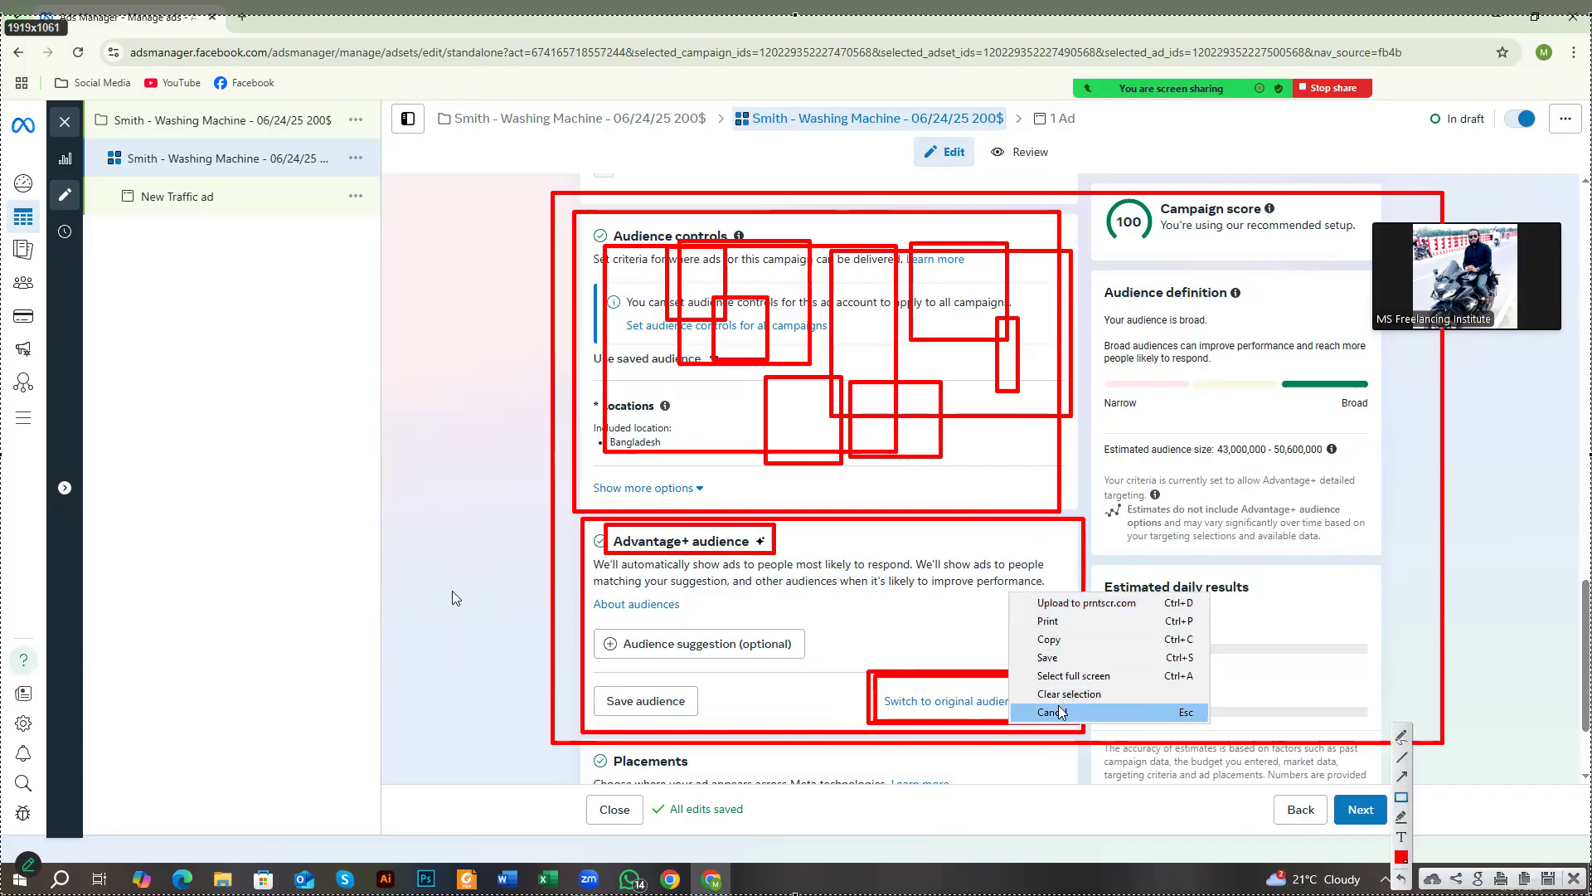
pyautogui.click(1059, 712)
# Request the switch from Advantage+ audience to the original audience options.
pyautogui.click(1031, 701)
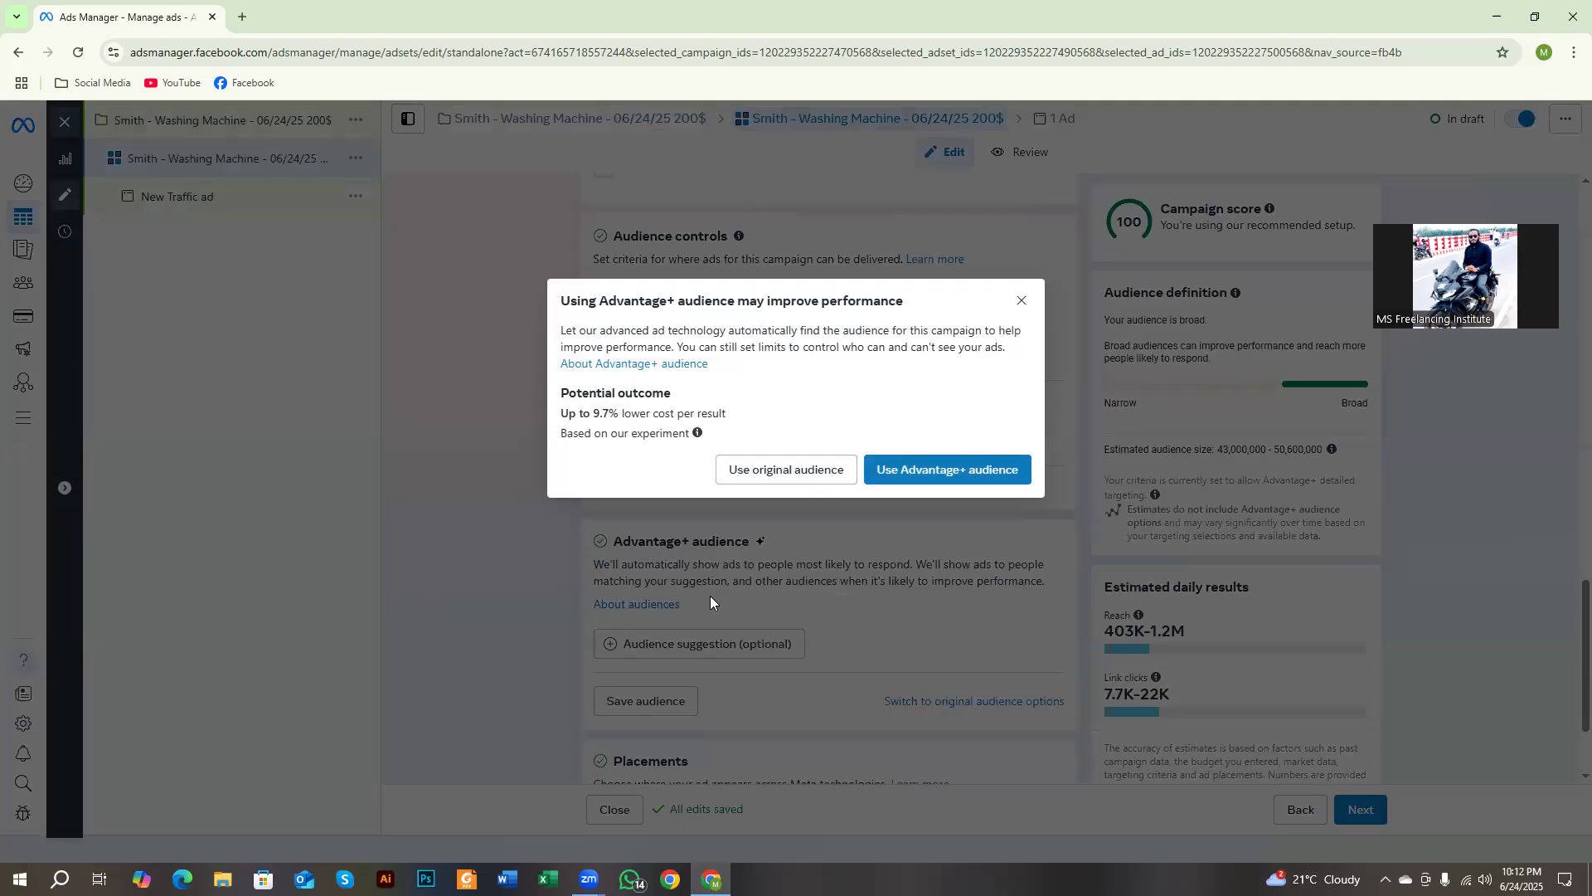
# Outline the Advantage+ audience dialog's heading, description and both audience choices on a new screen capture, and discard the capture.
pyautogui.press('Print')
pyautogui.moveTo(14, 5); pyautogui.dragTo(1591, 895)
pyautogui.click(1402, 797)
pyautogui.moveTo(480, 216); pyautogui.dragTo(1094, 632)
pyautogui.moveTo(858, 438)
pyautogui.mouseDown()
pyautogui.moveTo(919, 495)
pyautogui.moveTo(1039, 496)
pyautogui.mouseUp()
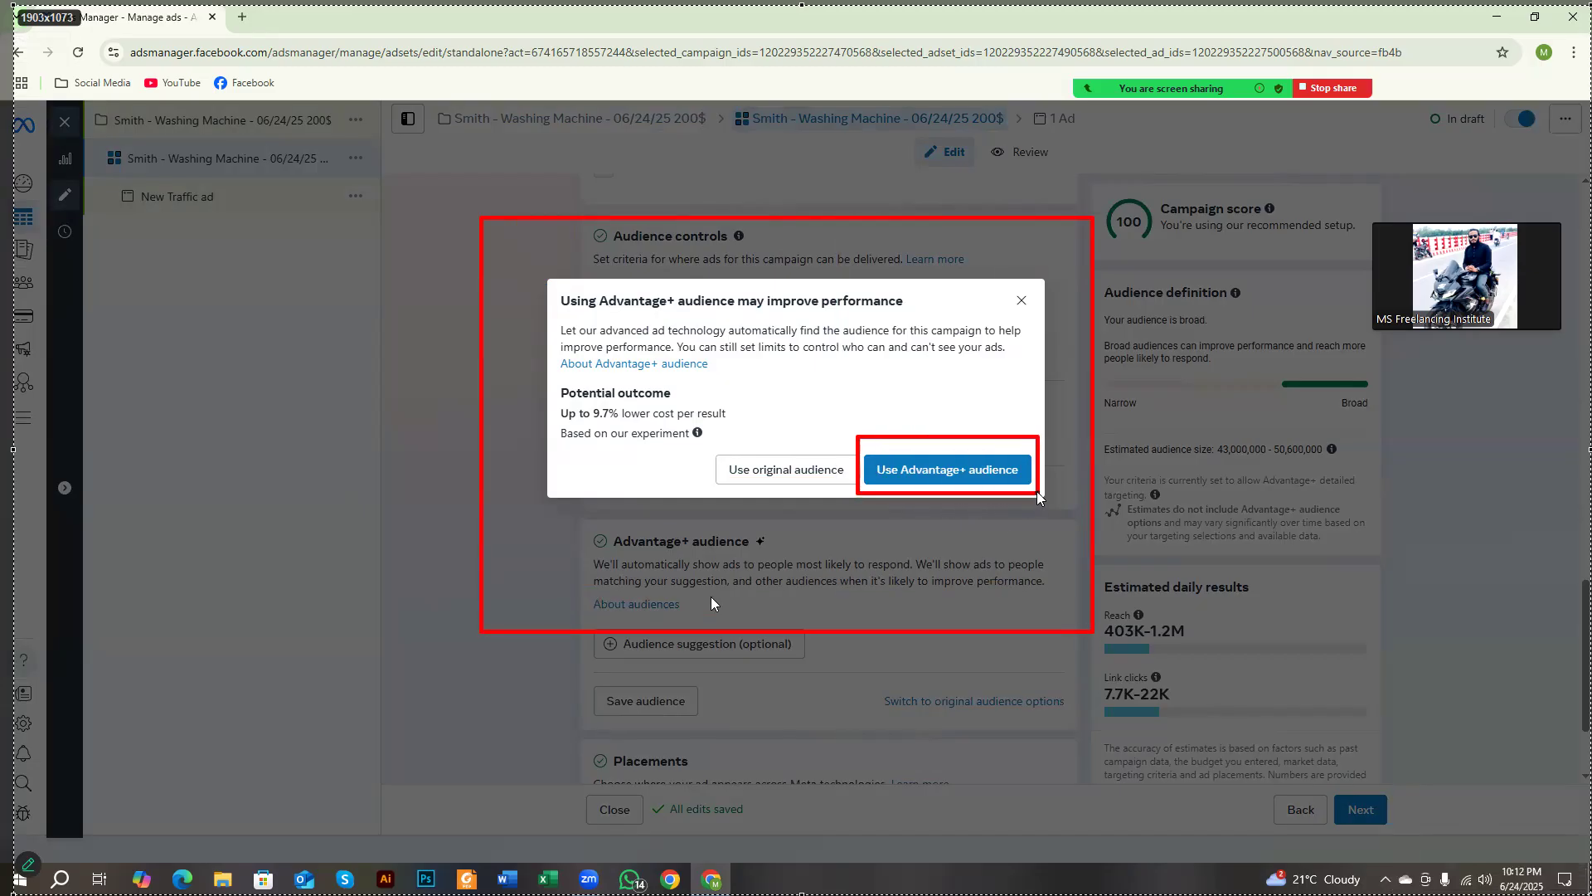
pyautogui.moveTo(694, 432); pyautogui.dragTo(861, 502)
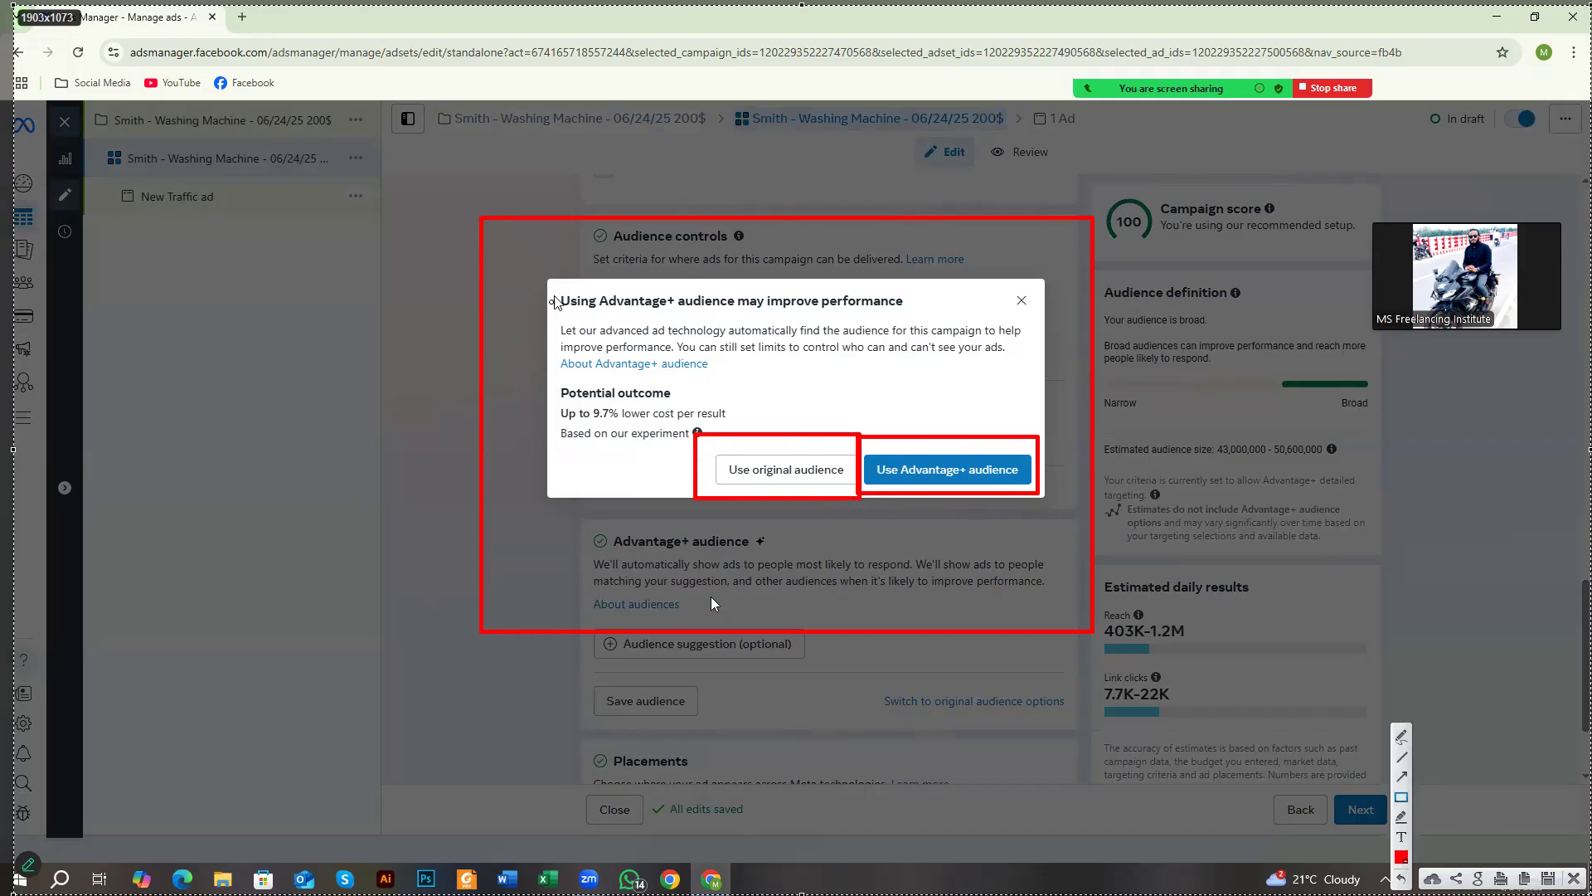
pyautogui.moveTo(552, 281)
pyautogui.mouseDown()
pyautogui.moveTo(633, 324)
pyautogui.moveTo(950, 315)
pyautogui.mouseUp()
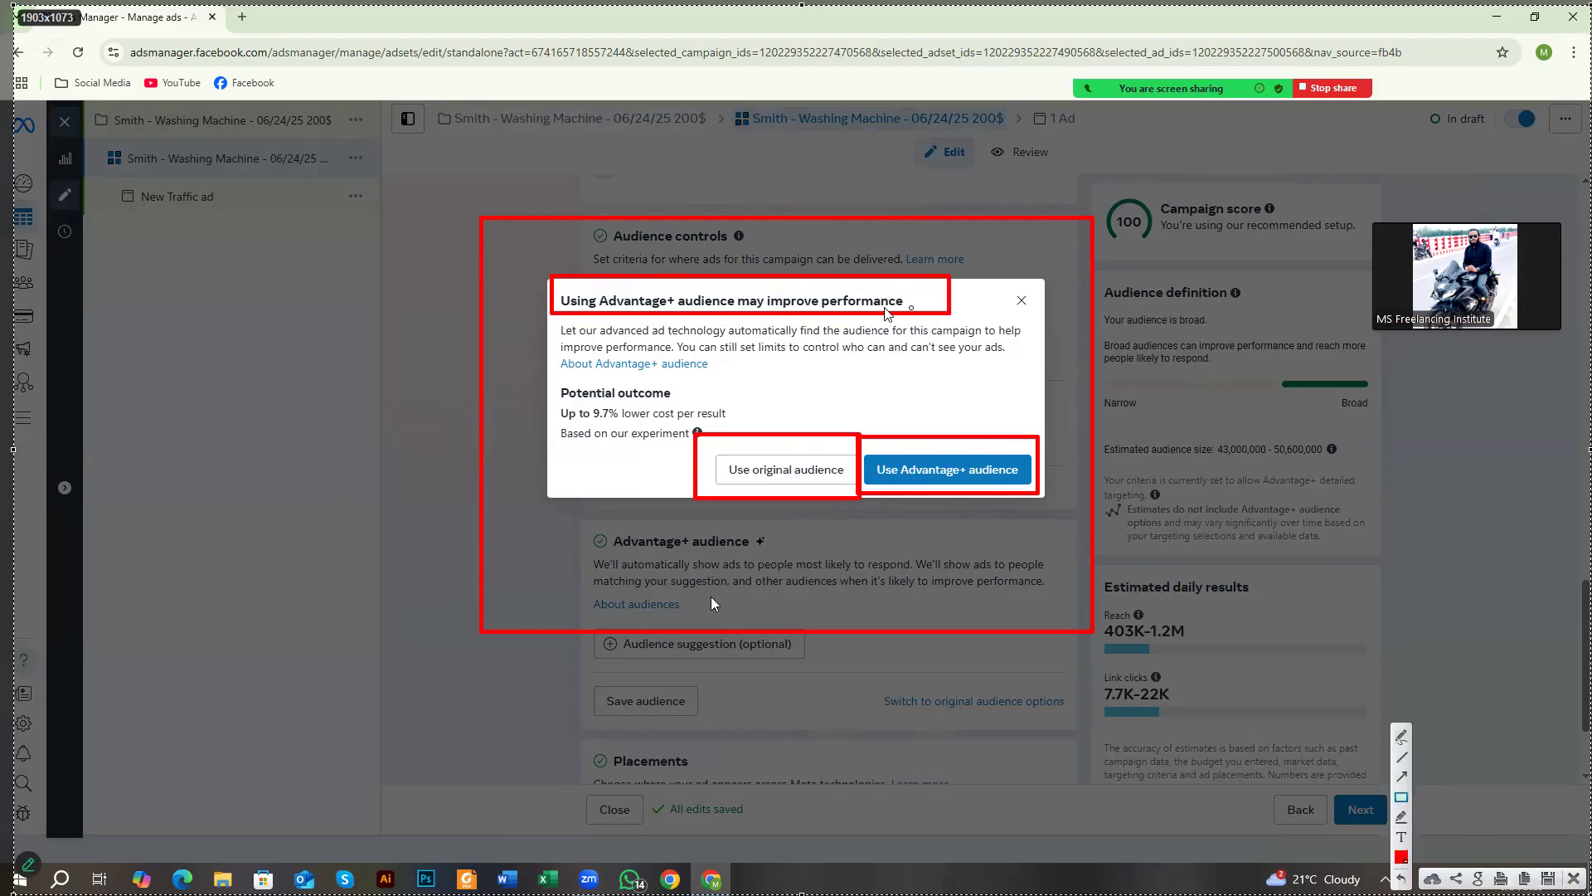
pyautogui.moveTo(874, 454)
pyautogui.mouseDown()
pyautogui.moveTo(948, 491)
pyautogui.moveTo(1026, 489)
pyautogui.mouseUp()
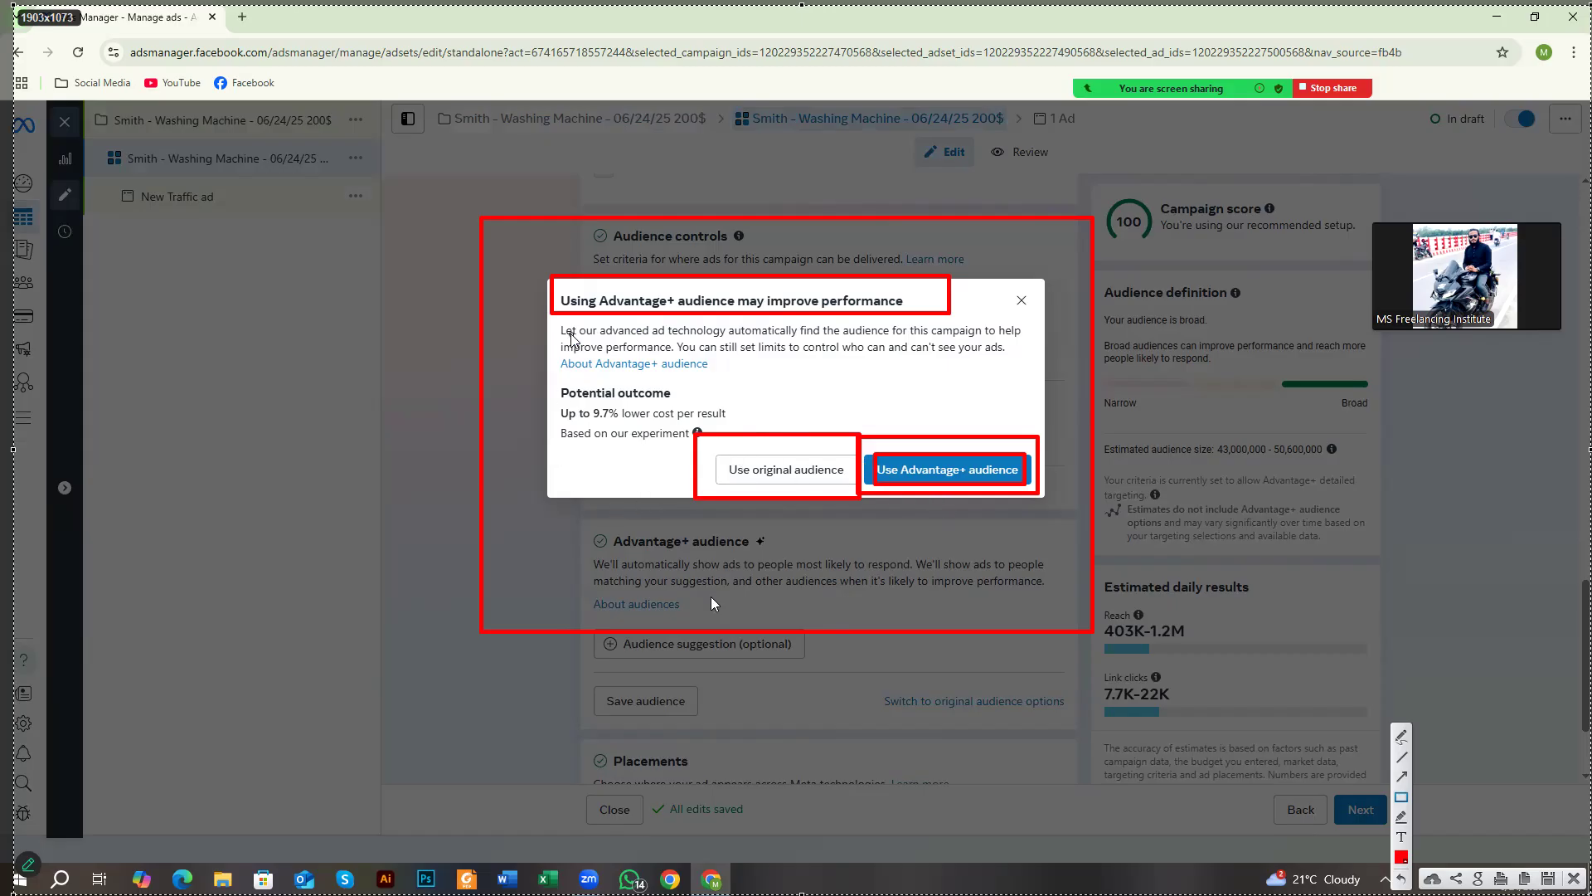
pyautogui.moveTo(554, 317)
pyautogui.mouseDown()
pyautogui.moveTo(612, 374)
pyautogui.moveTo(685, 389)
pyautogui.moveTo(1055, 395)
pyautogui.moveTo(1033, 390)
pyautogui.mouseUp()
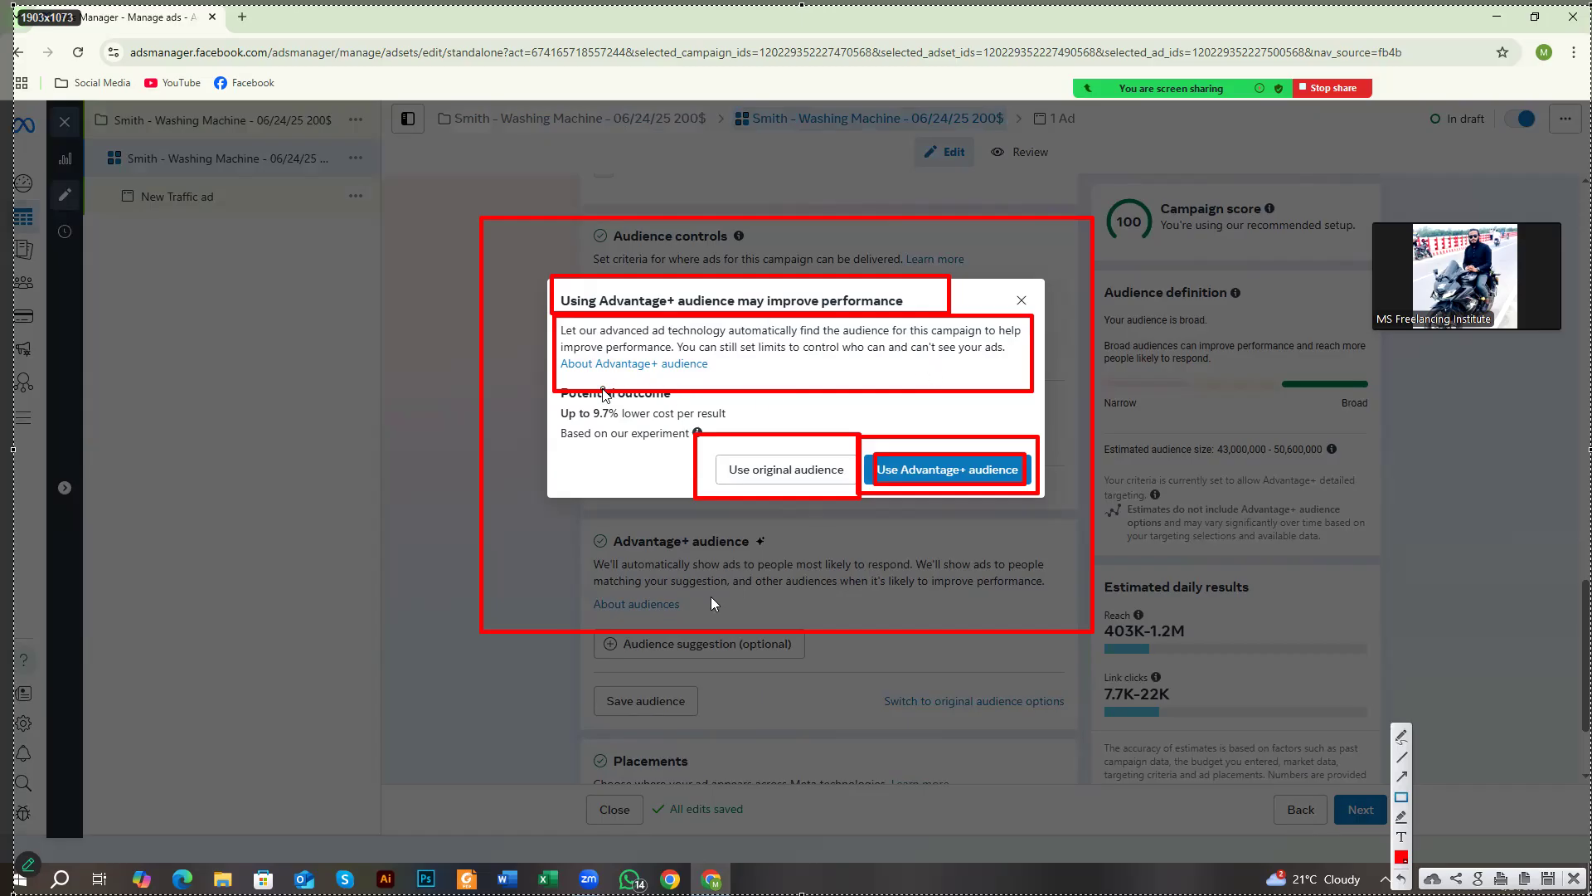
pyautogui.rightClick(579, 387)
pyautogui.click(618, 507)
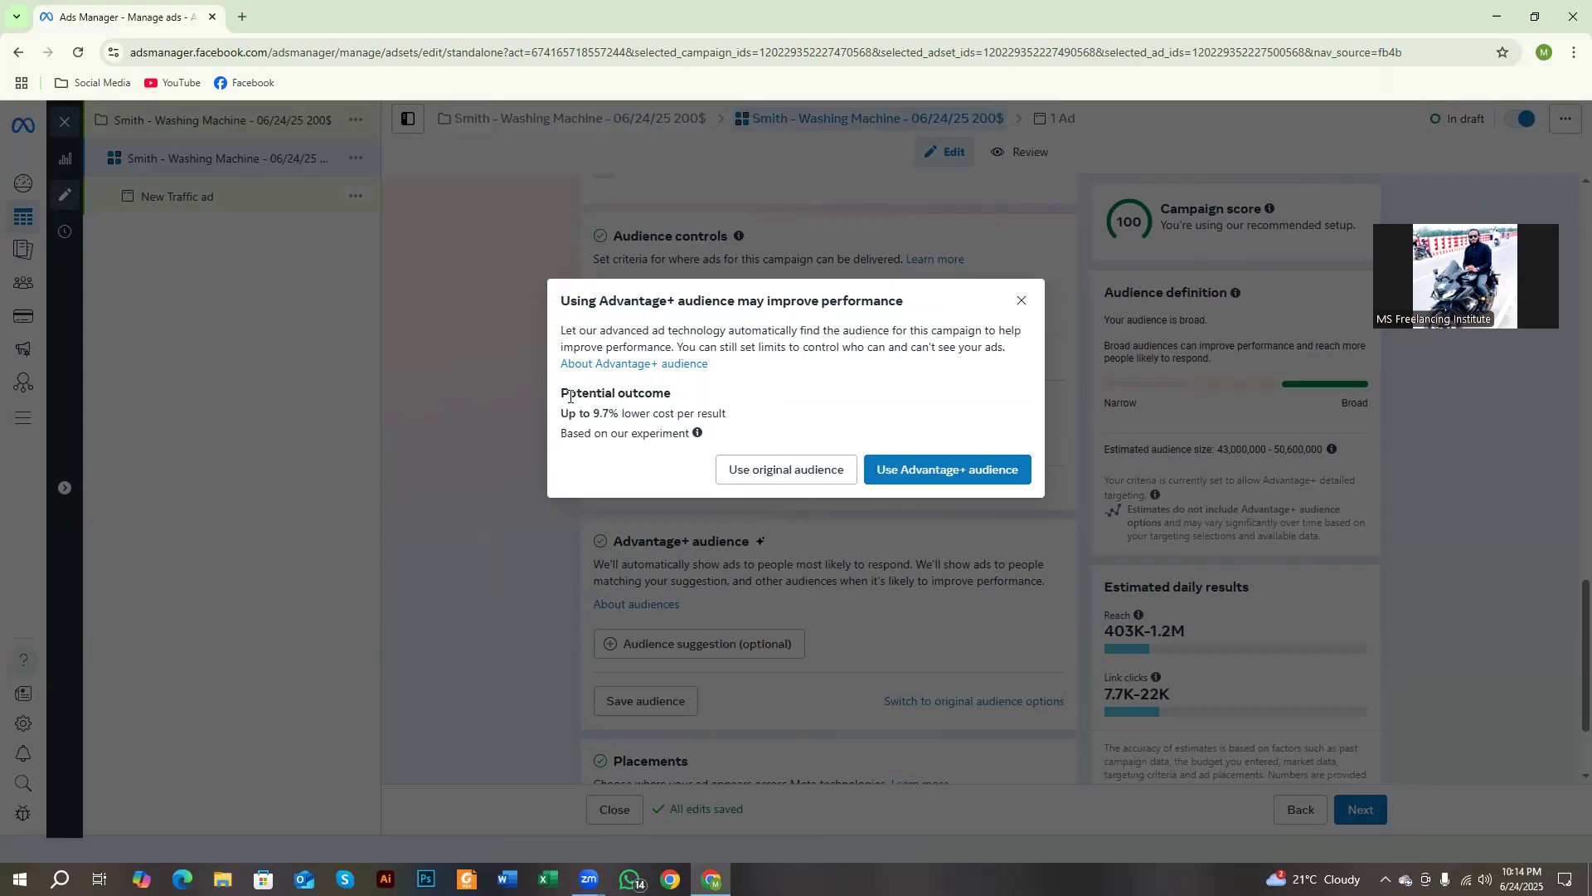
# Examine the Potential outcome text and its cost-per-result estimate in the Advantage+ audience dialog.
pyautogui.moveTo(558, 394); pyautogui.dragTo(672, 406)
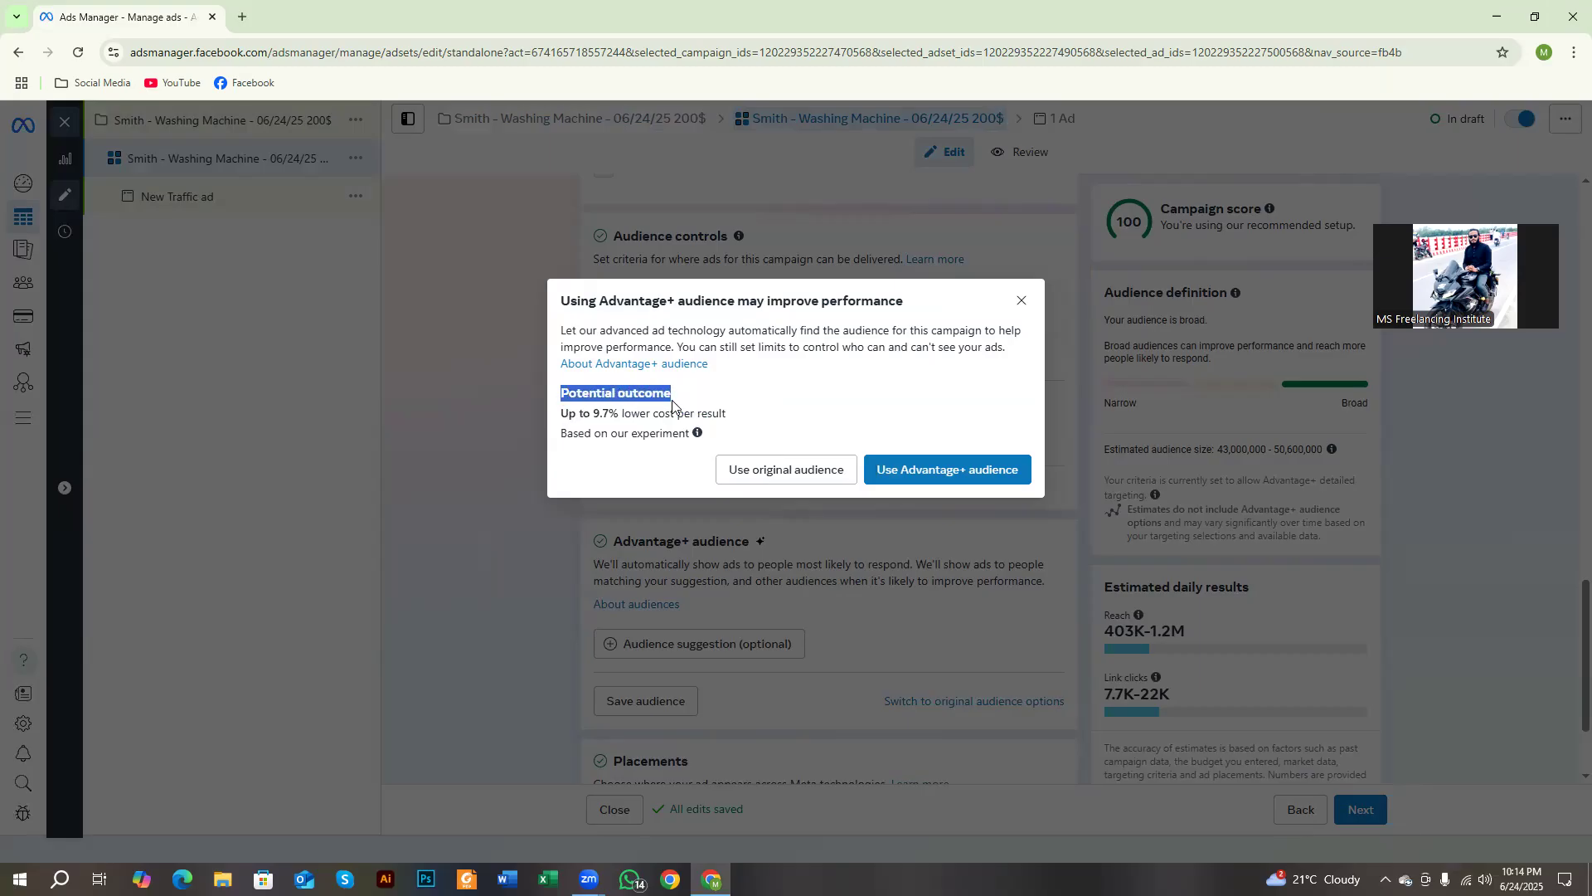
pyautogui.moveTo(561, 413); pyautogui.dragTo(733, 415)
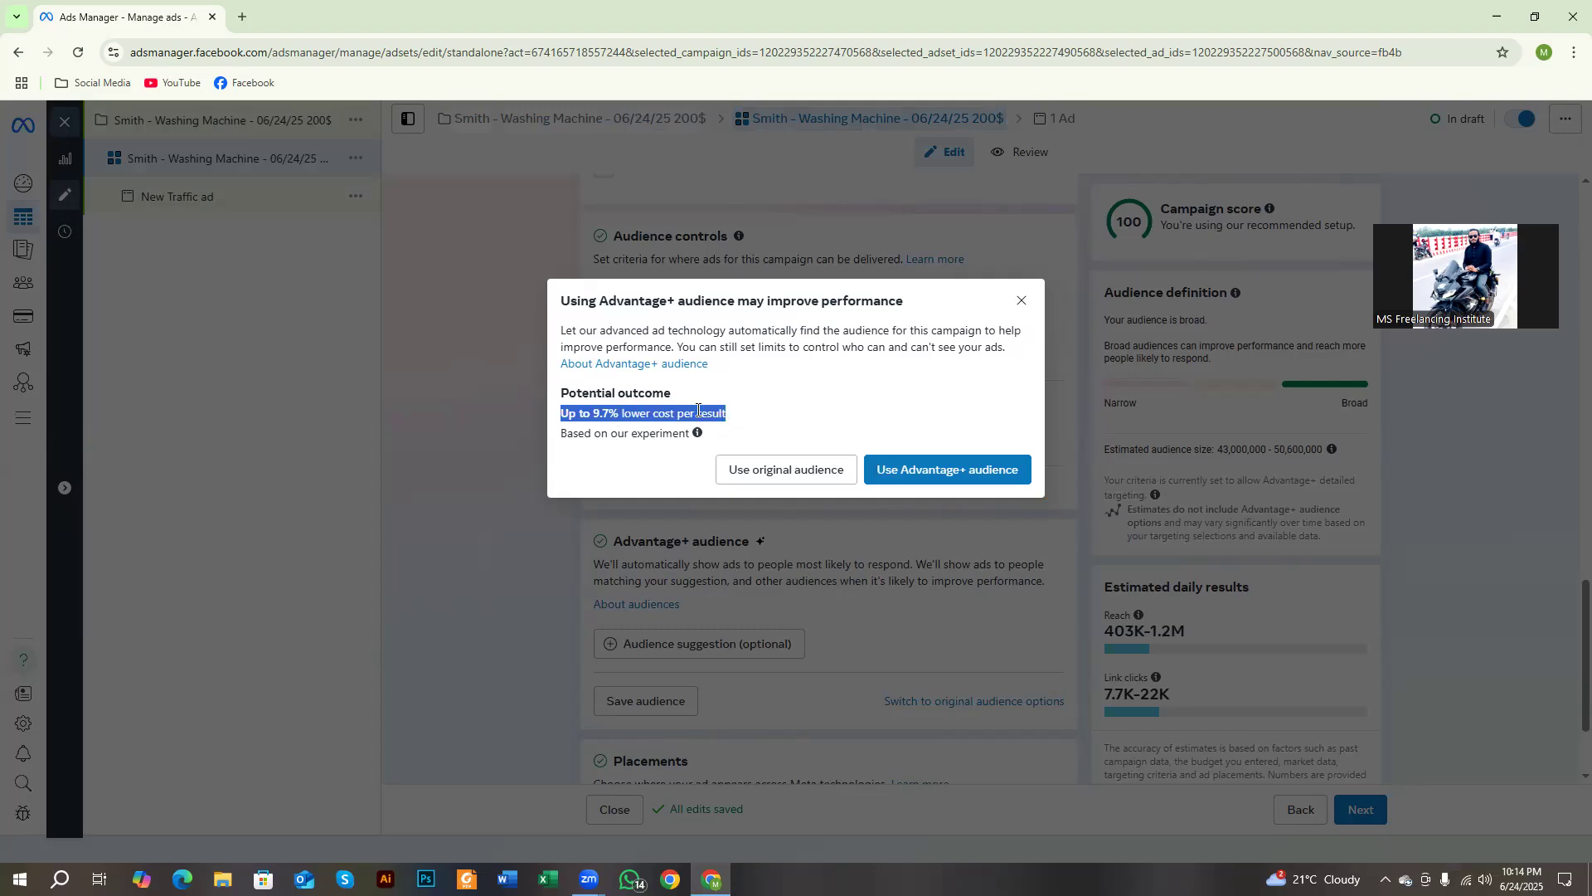
pyautogui.click(698, 410)
pyautogui.moveTo(625, 413); pyautogui.dragTo(770, 420)
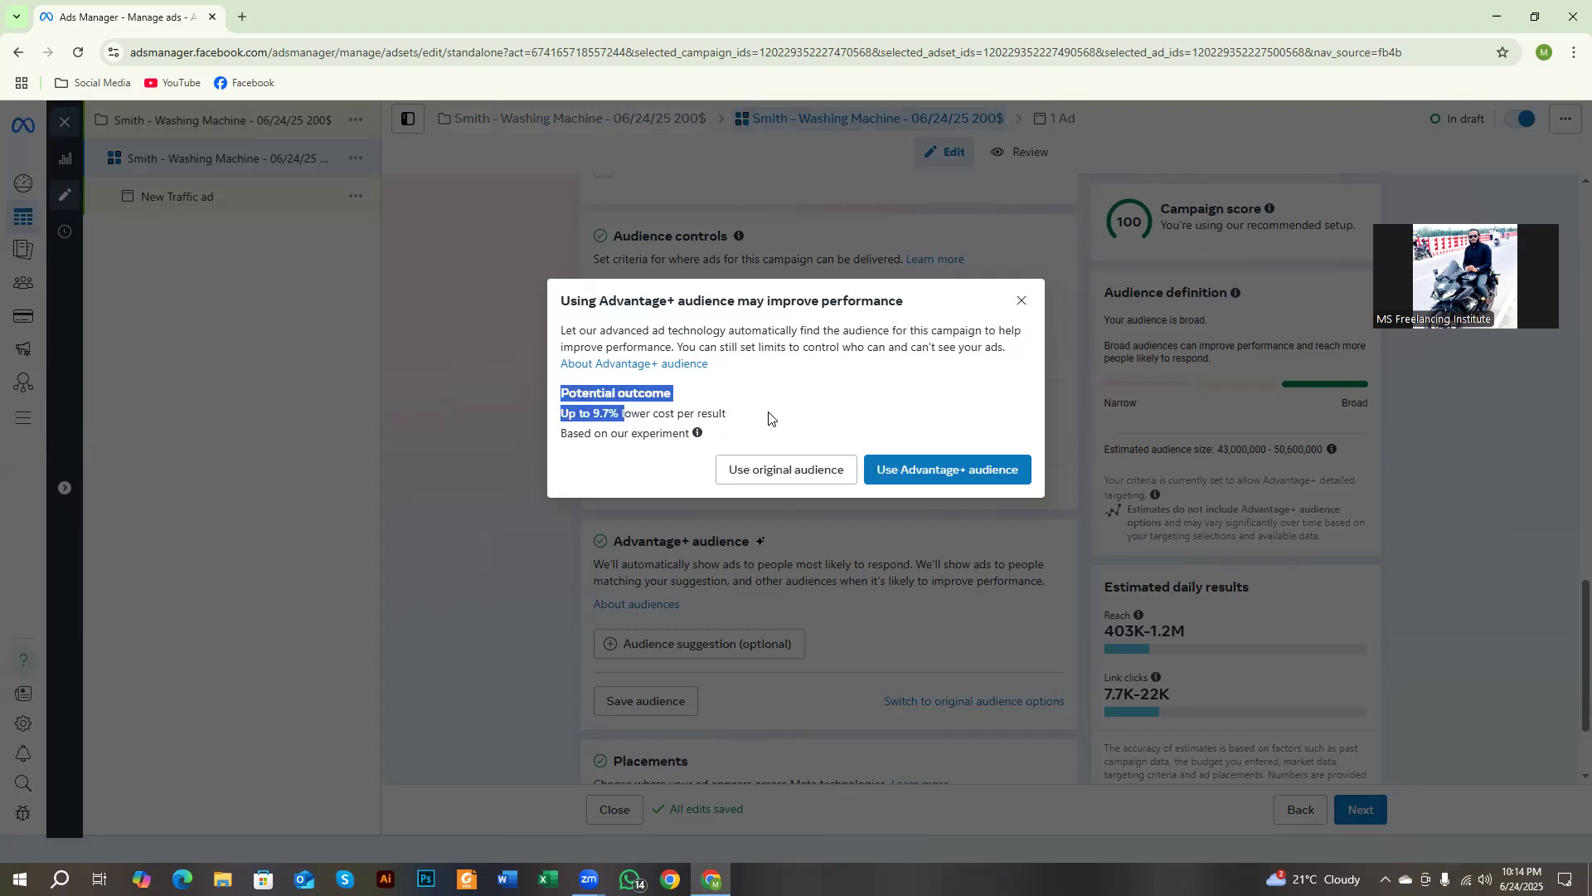
pyautogui.click(651, 410)
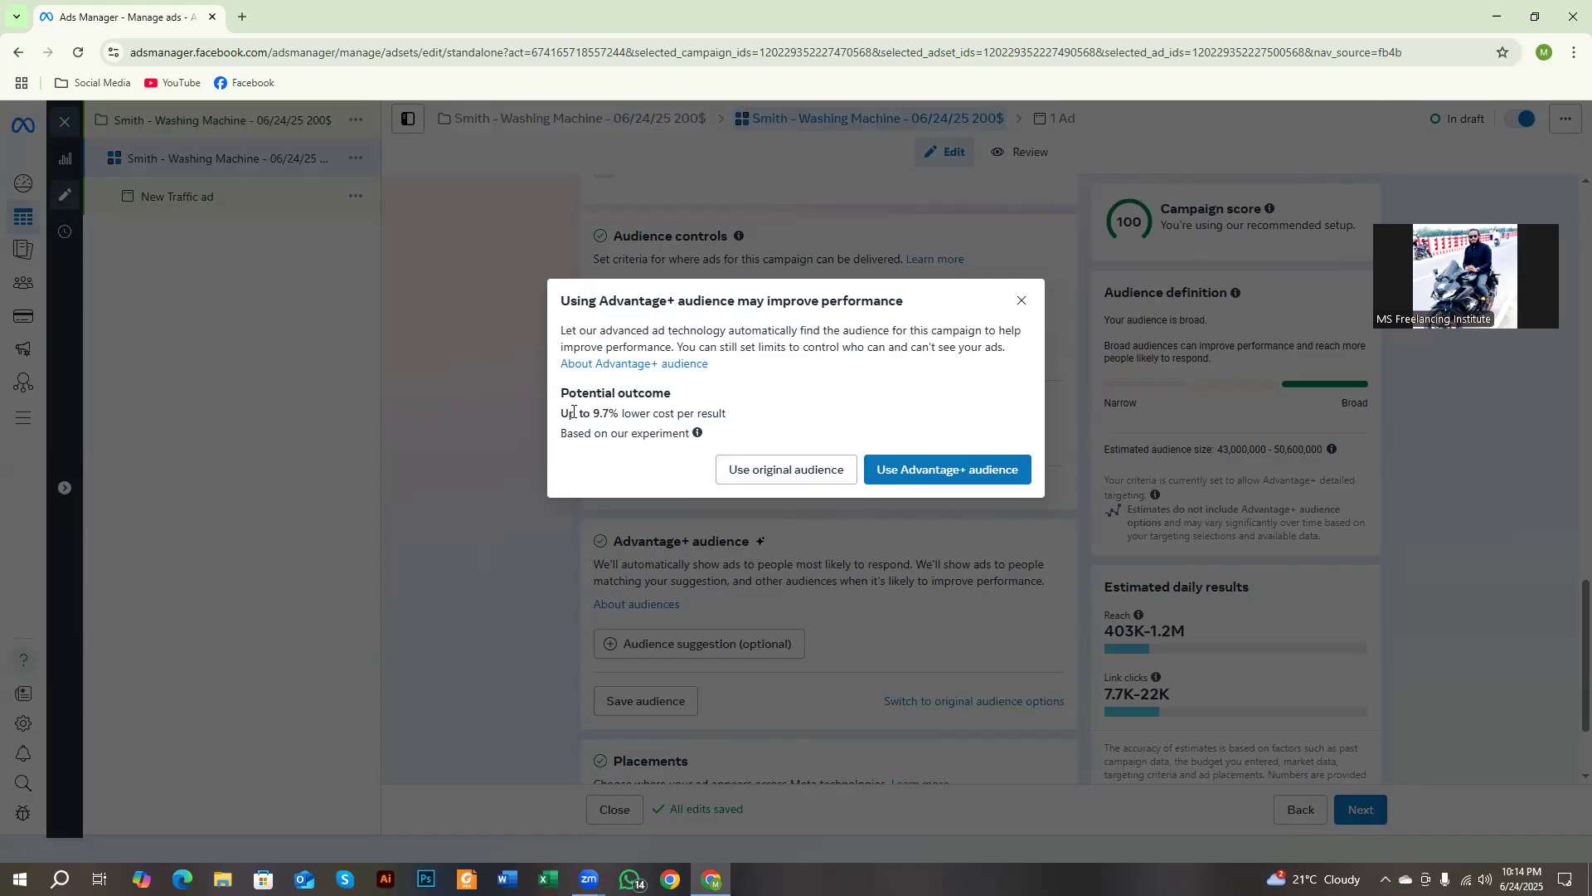
# Highlight the opening of the Advantage+ audience description, and choose to use the original audience instead.
pyautogui.moveTo(561, 329); pyautogui.dragTo(727, 330)
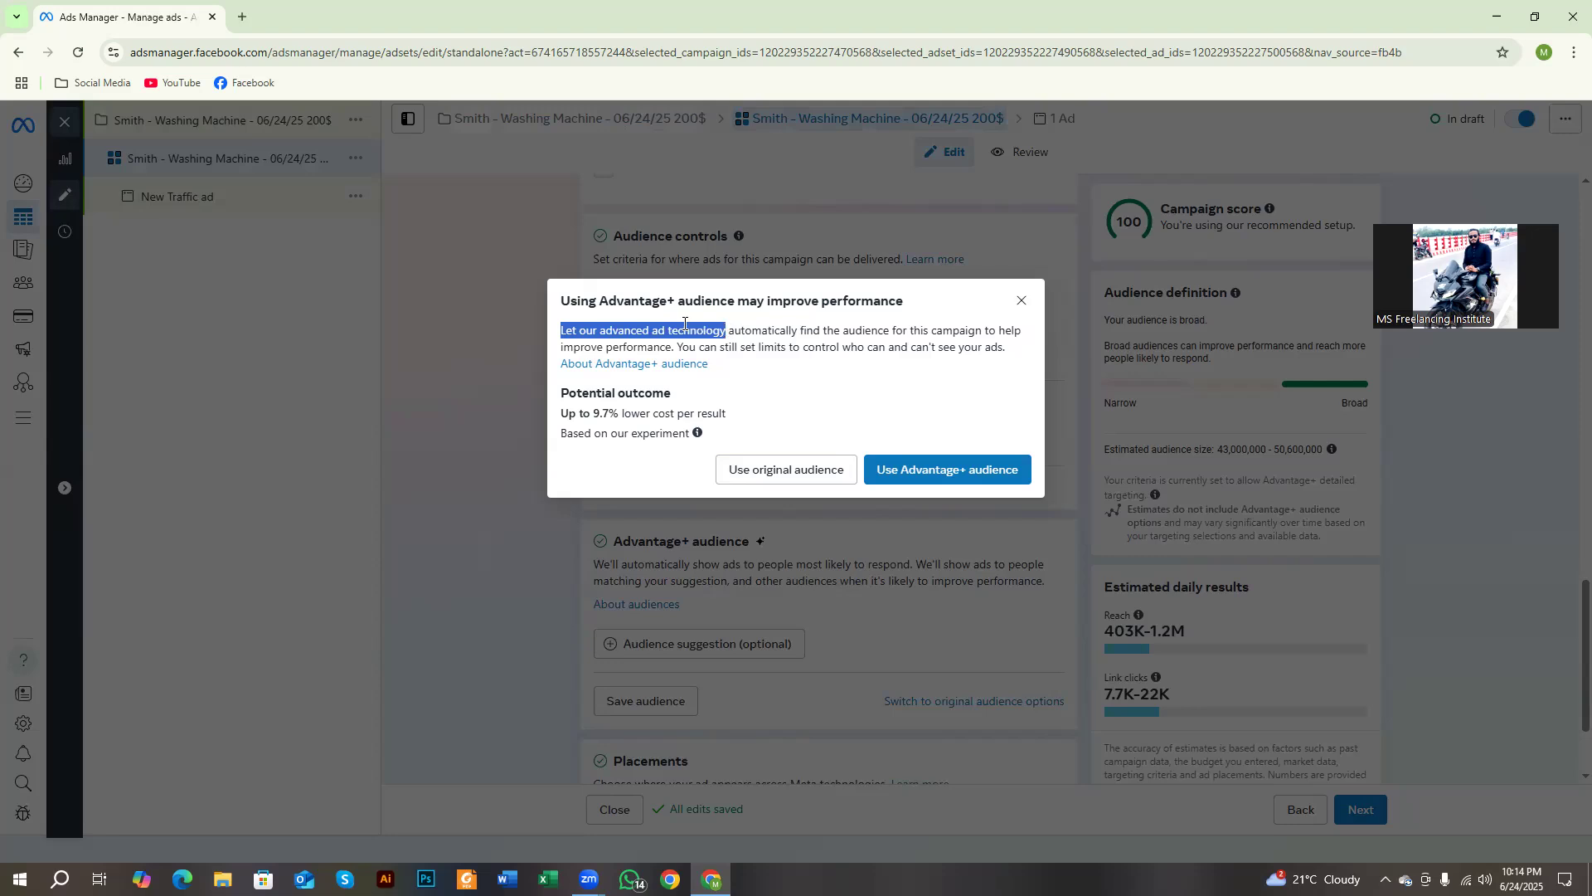
pyautogui.click(788, 330)
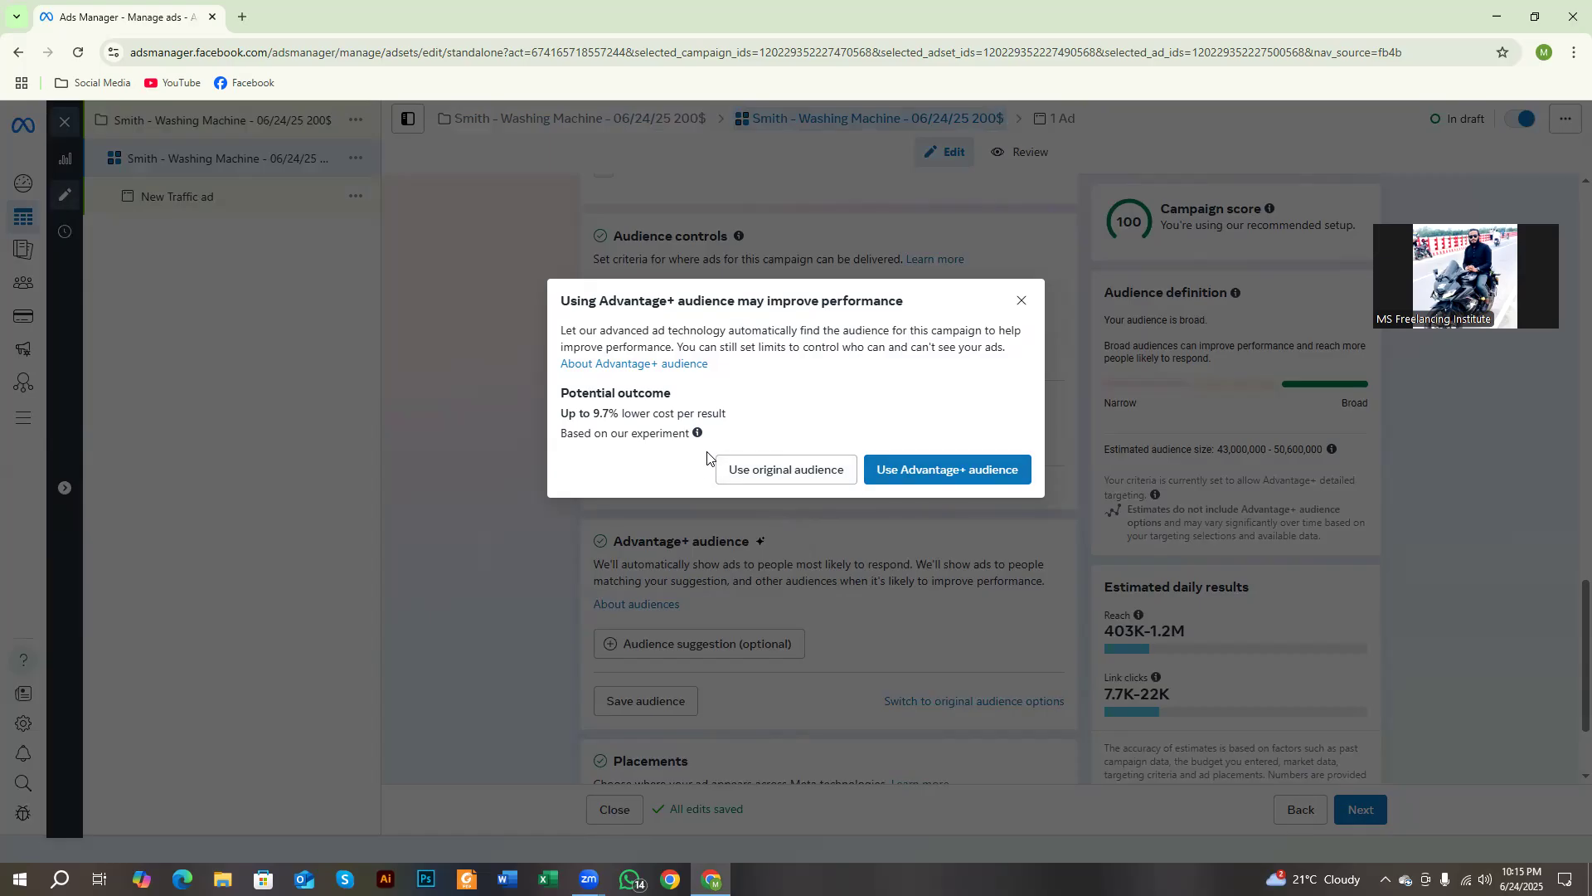
pyautogui.click(761, 472)
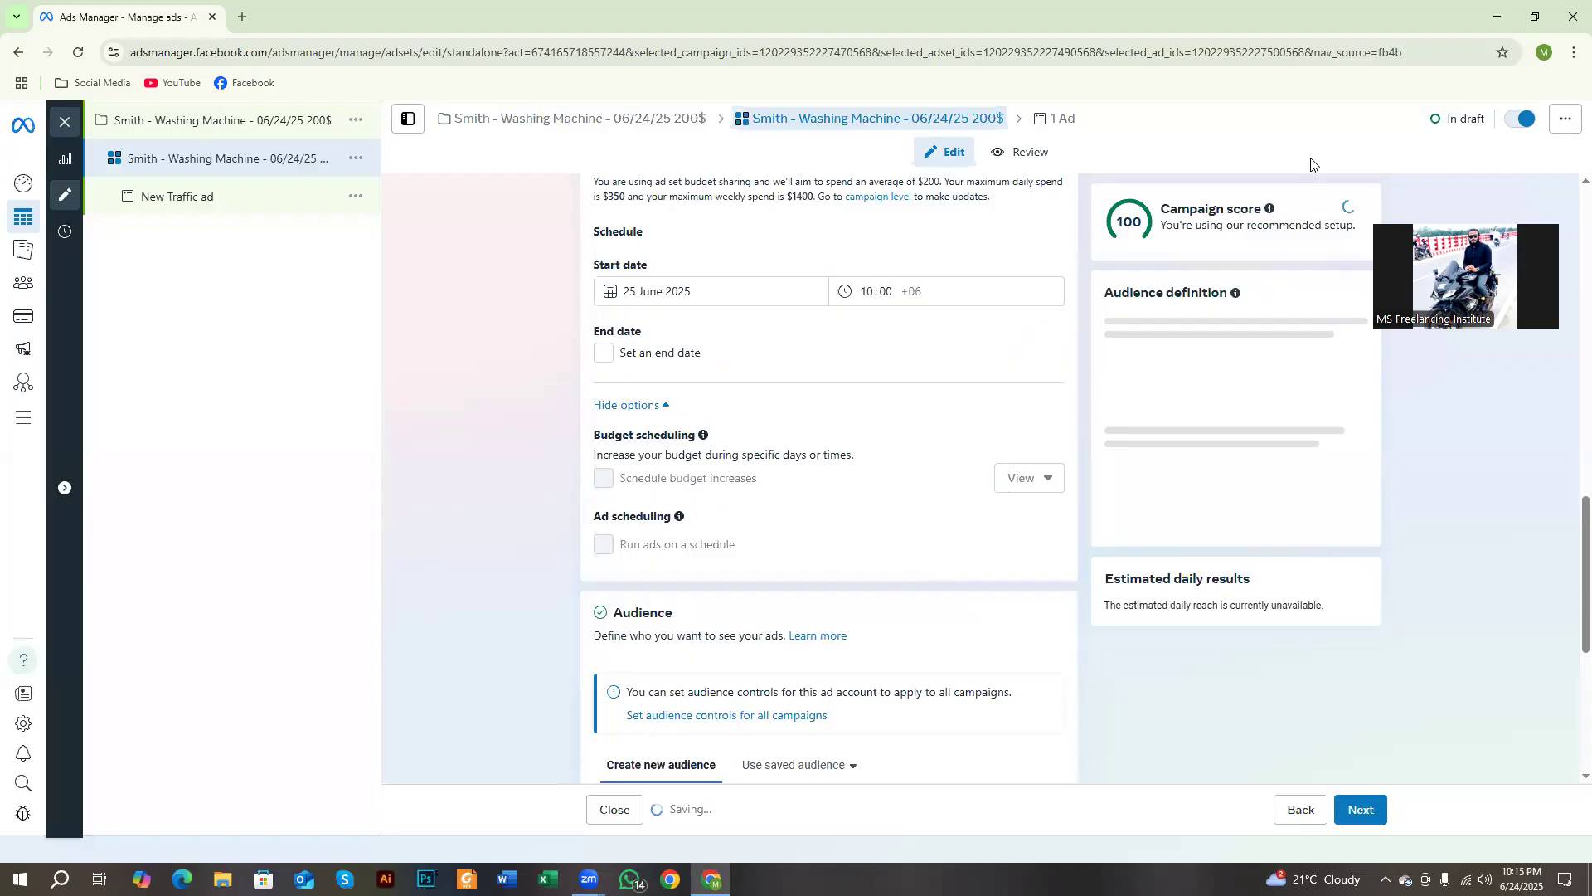
# Open the ad set's Locations setting for editing and activate its location search with the map.
pyautogui.scroll(-4, 688, 450)
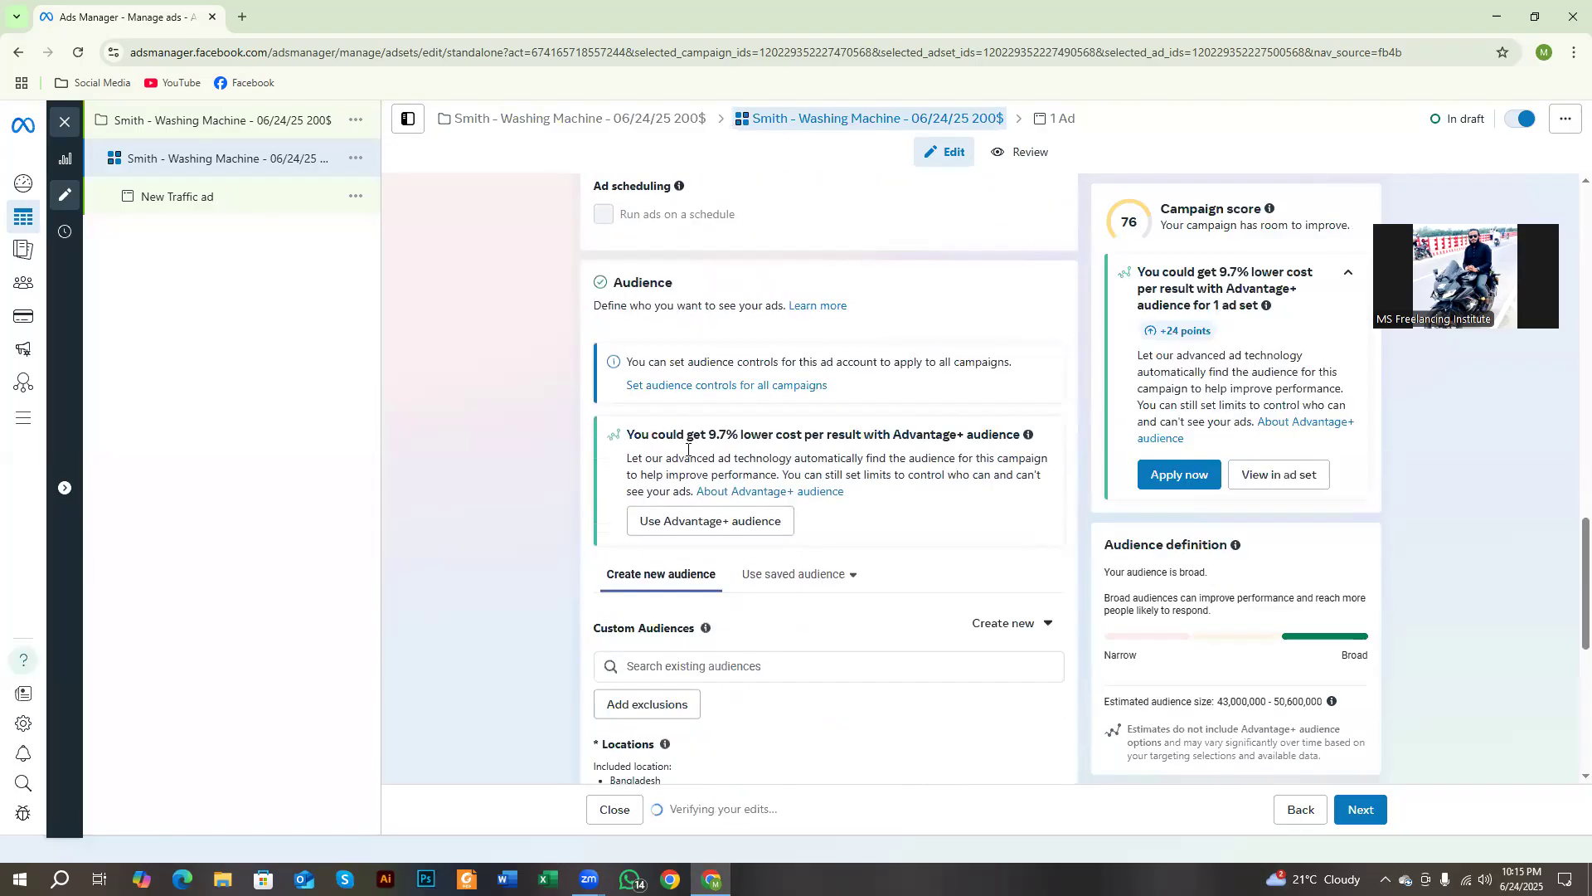
pyautogui.scroll(-3, 687, 451)
pyautogui.scroll(3, 688, 455)
pyautogui.scroll(-3, 686, 457)
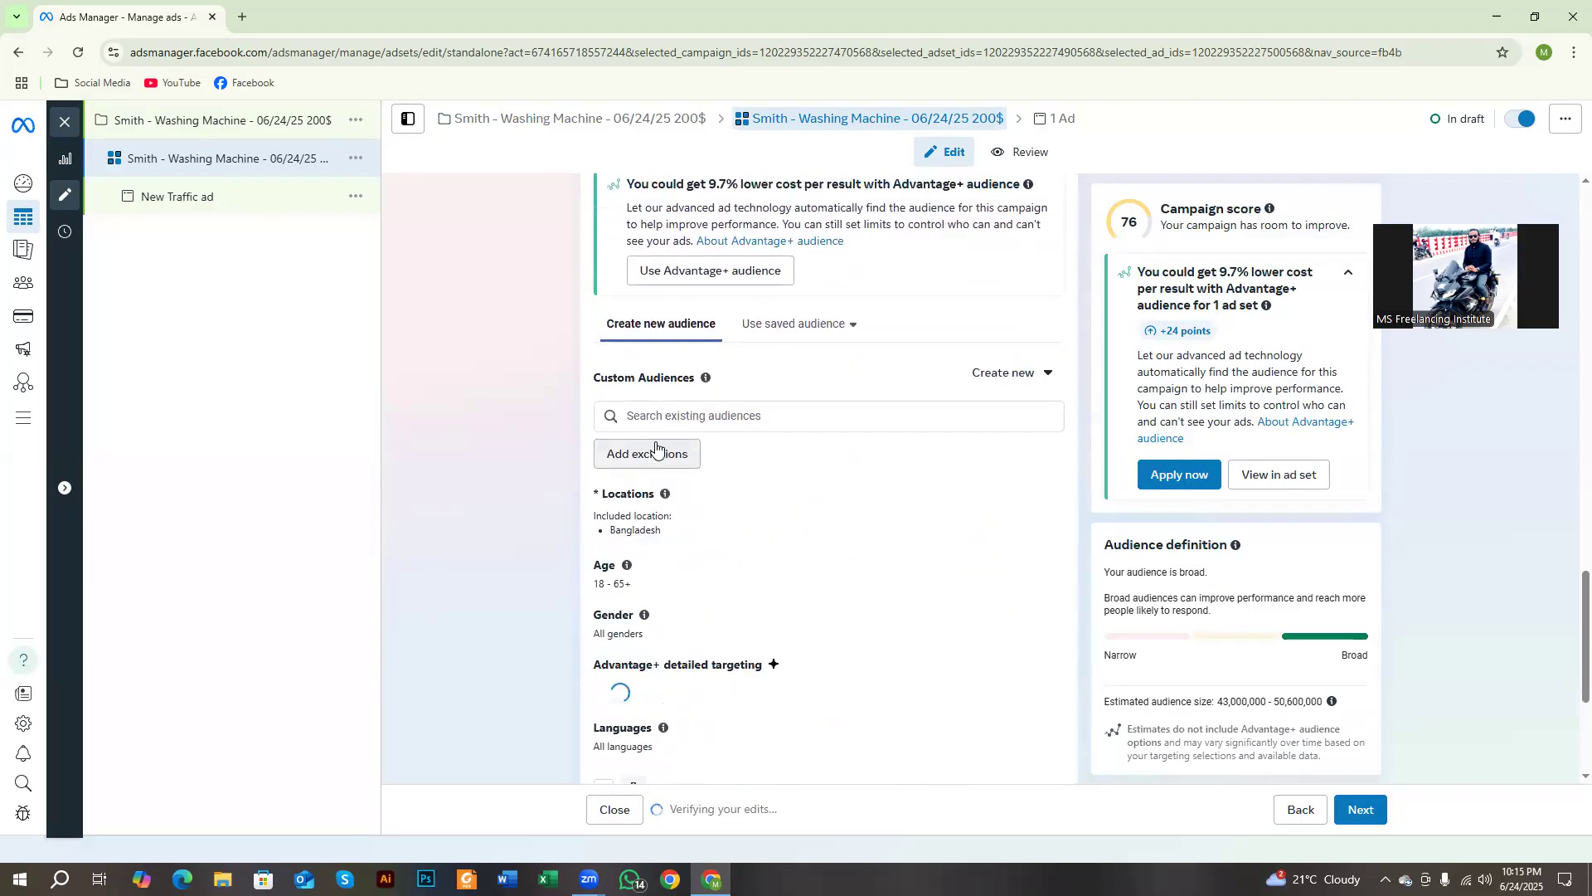
pyautogui.scroll(2, 489, 414)
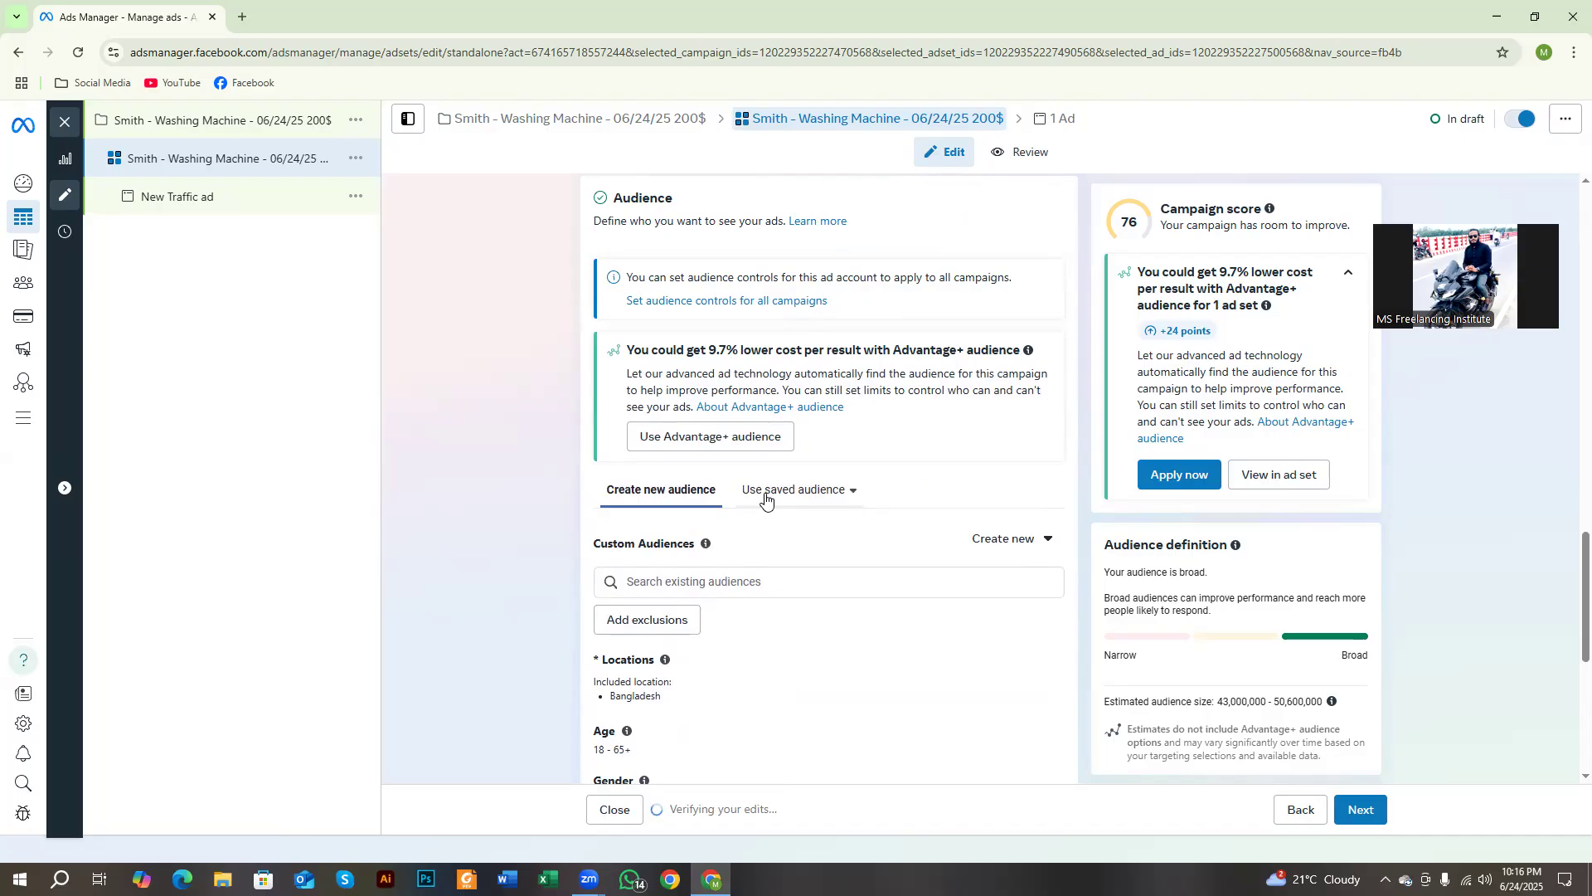
pyautogui.scroll(-2, 644, 515)
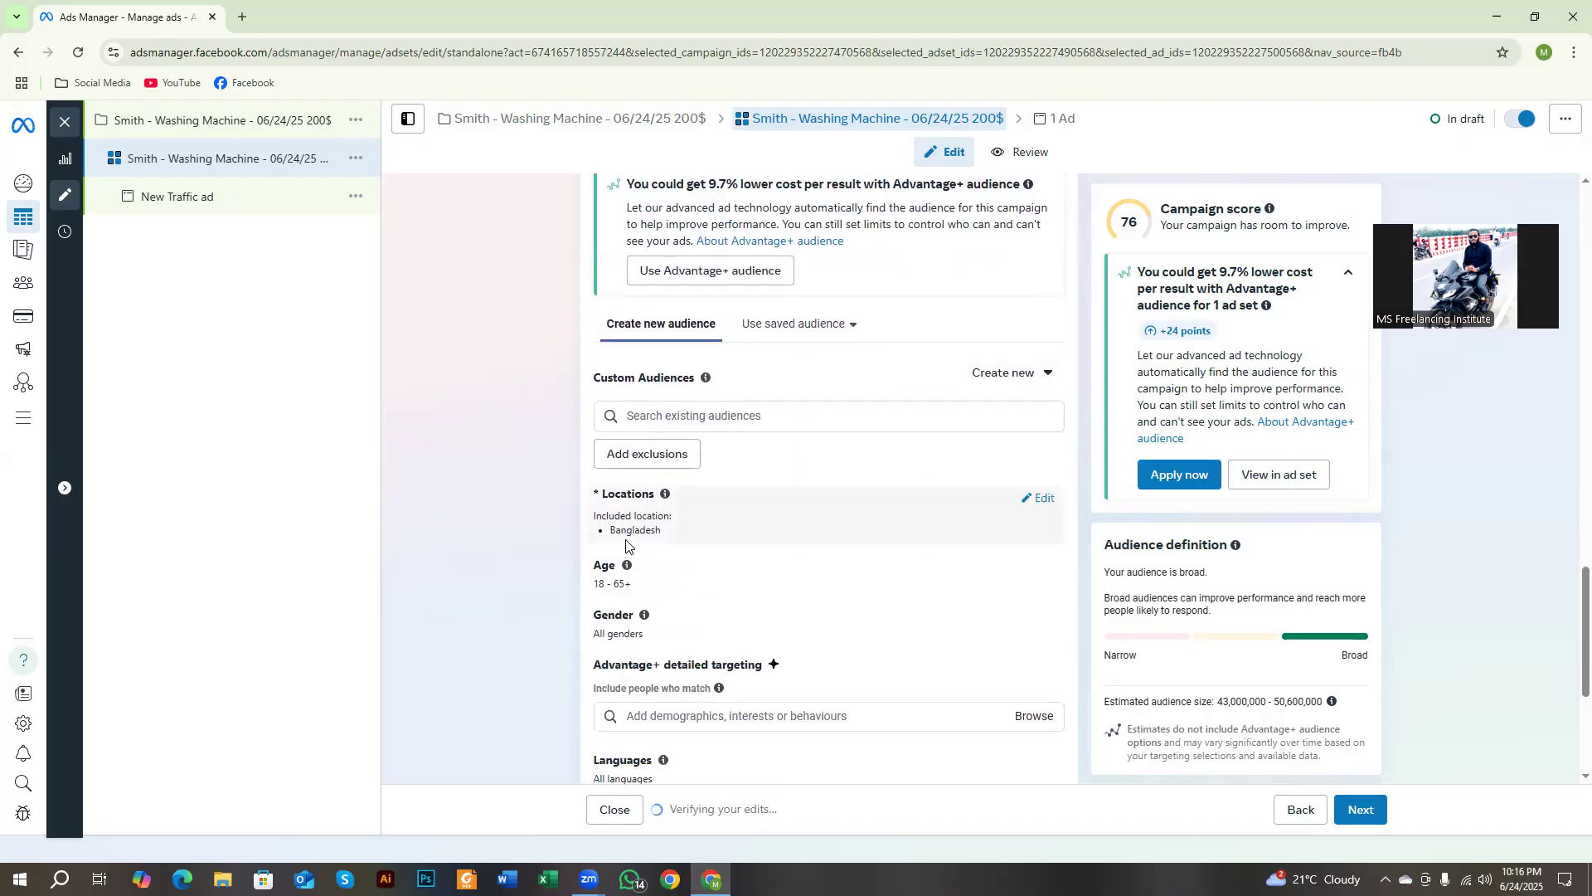
pyautogui.moveTo(615, 494); pyautogui.dragTo(655, 496)
pyautogui.click(1039, 498)
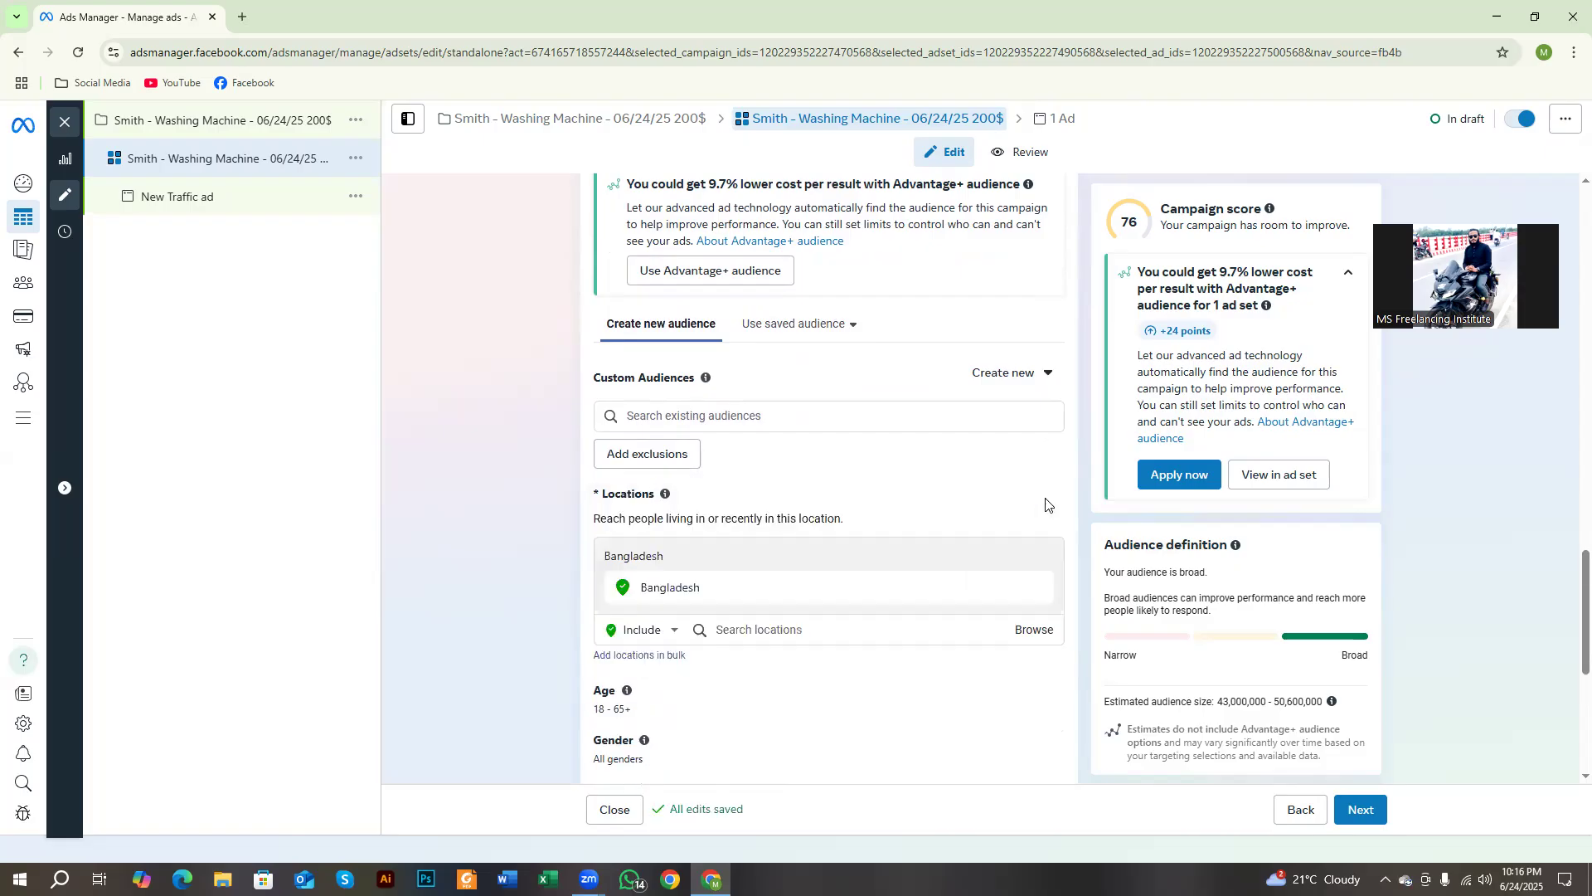
pyautogui.click(707, 621)
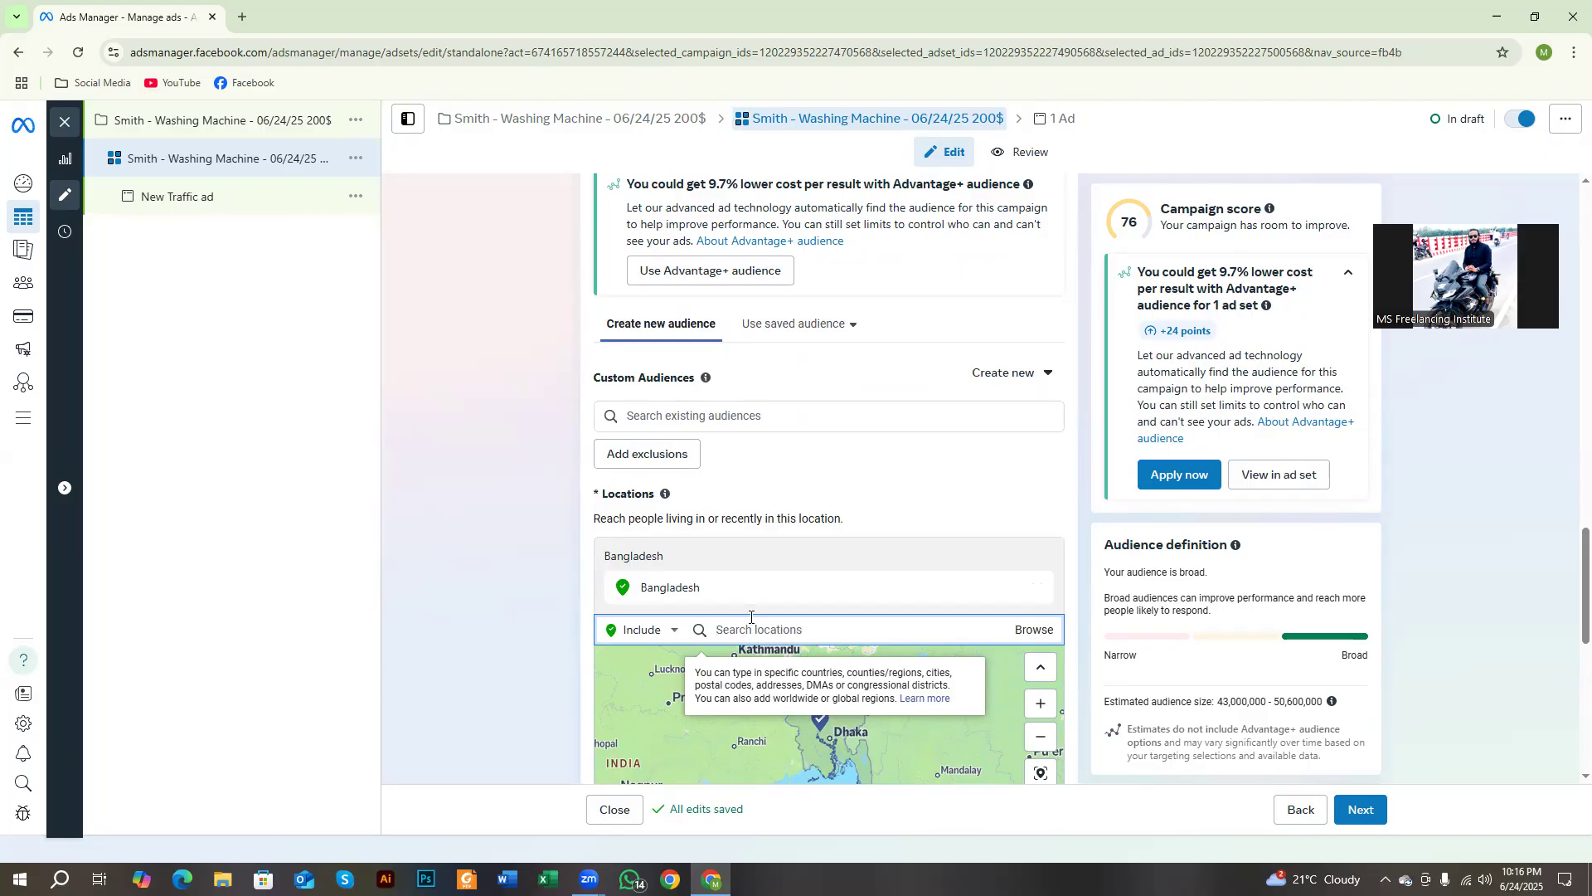
# Set the audience age range to 18–40 and open the gender choices for editing.
pyautogui.scroll(-5, 739, 614)
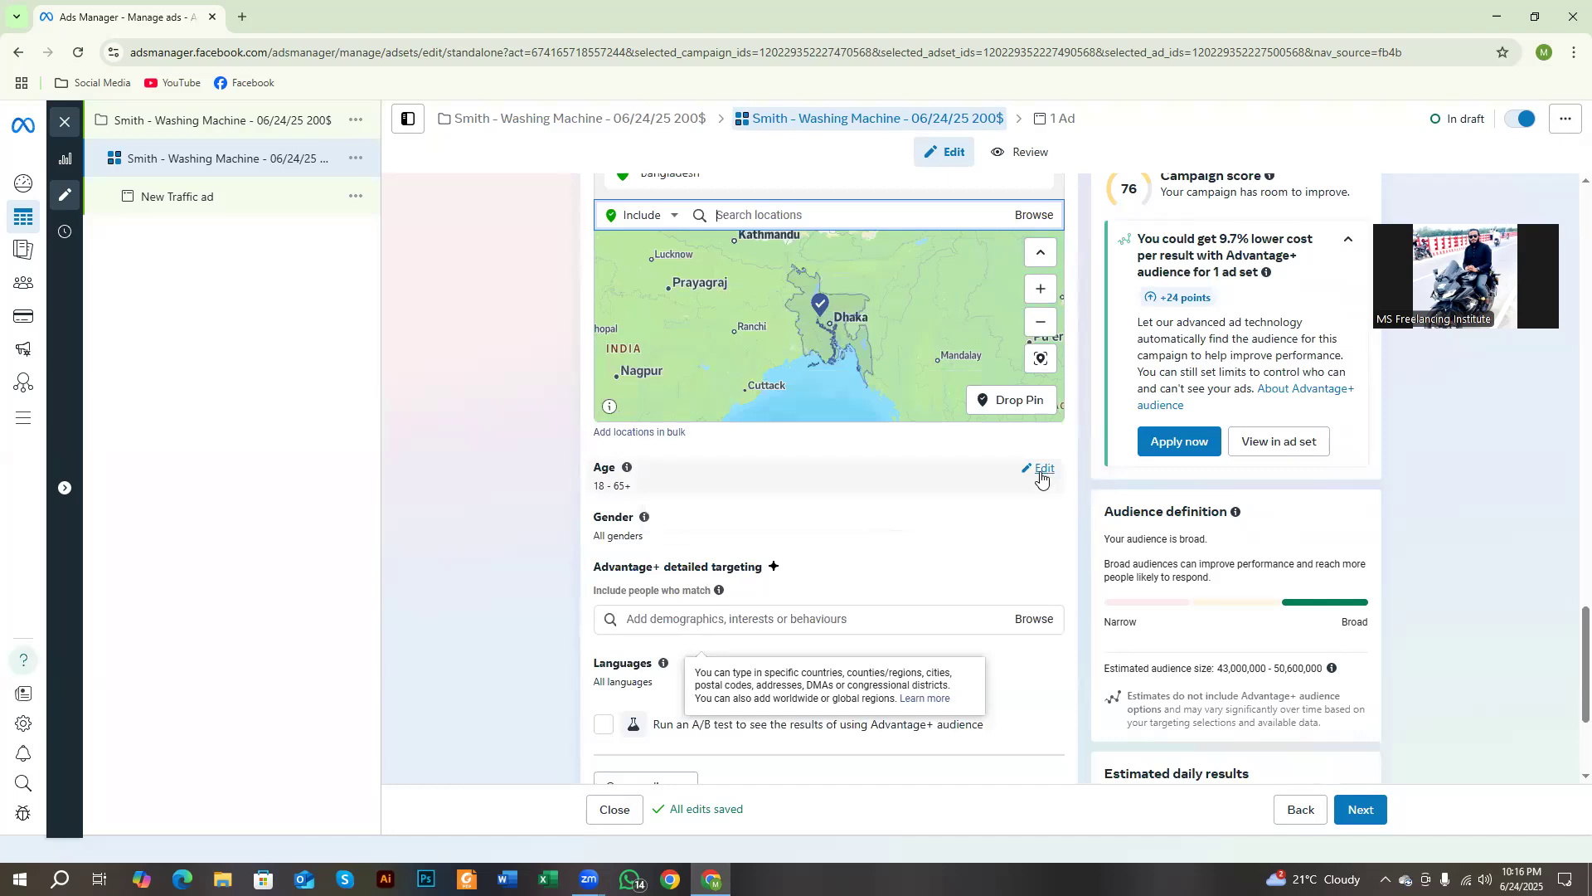
pyautogui.click(1041, 477)
pyautogui.click(621, 506)
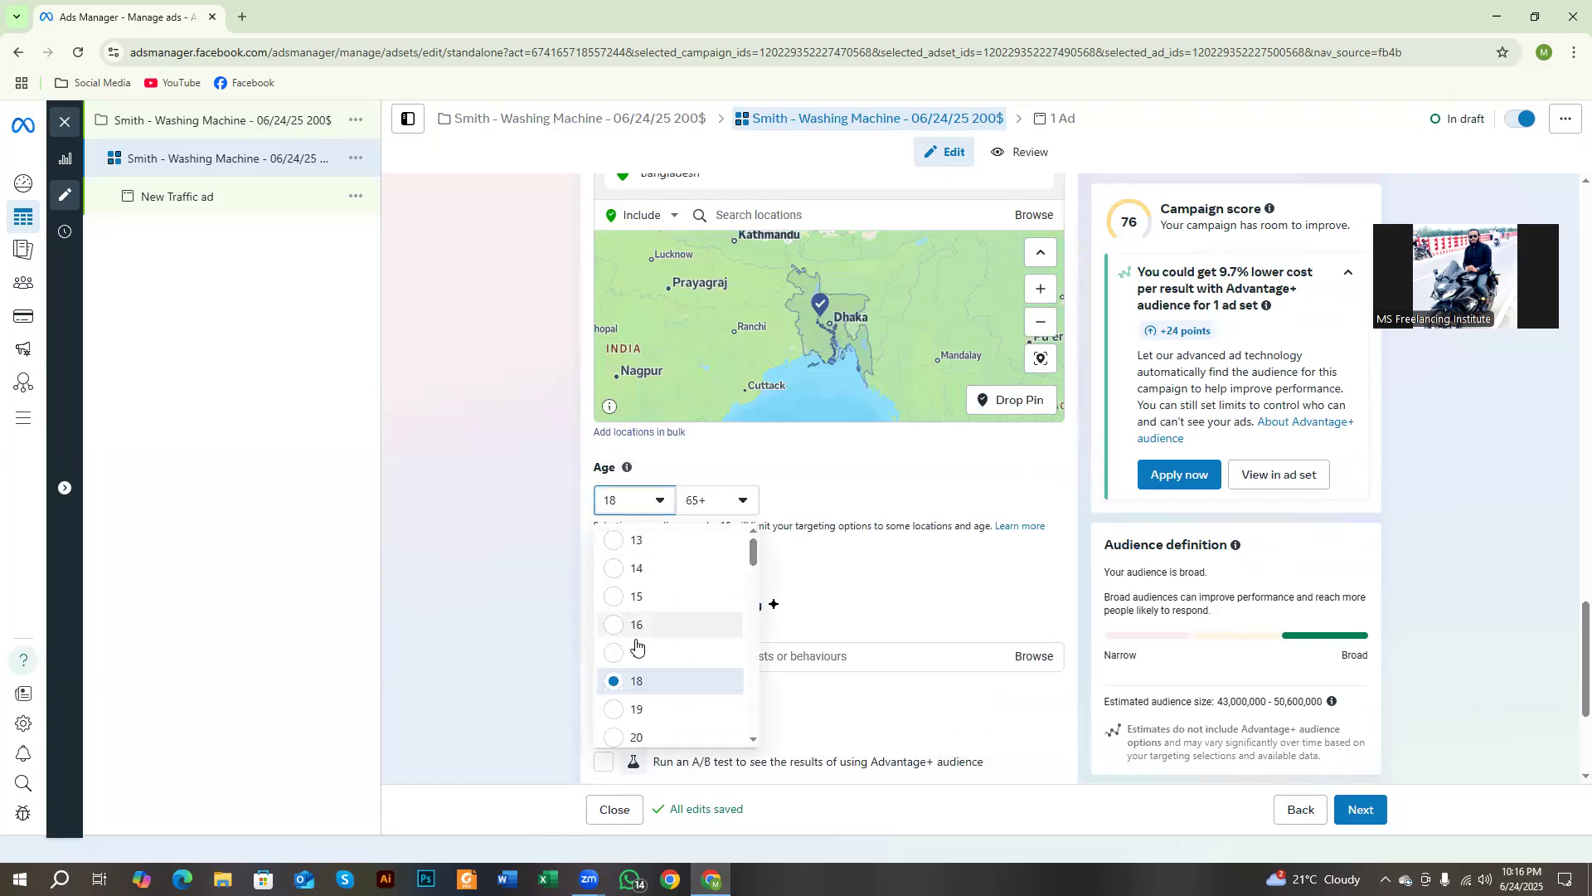
pyautogui.click(638, 682)
pyautogui.click(739, 501)
pyautogui.scroll(4, 726, 586)
pyautogui.scroll(2, 728, 630)
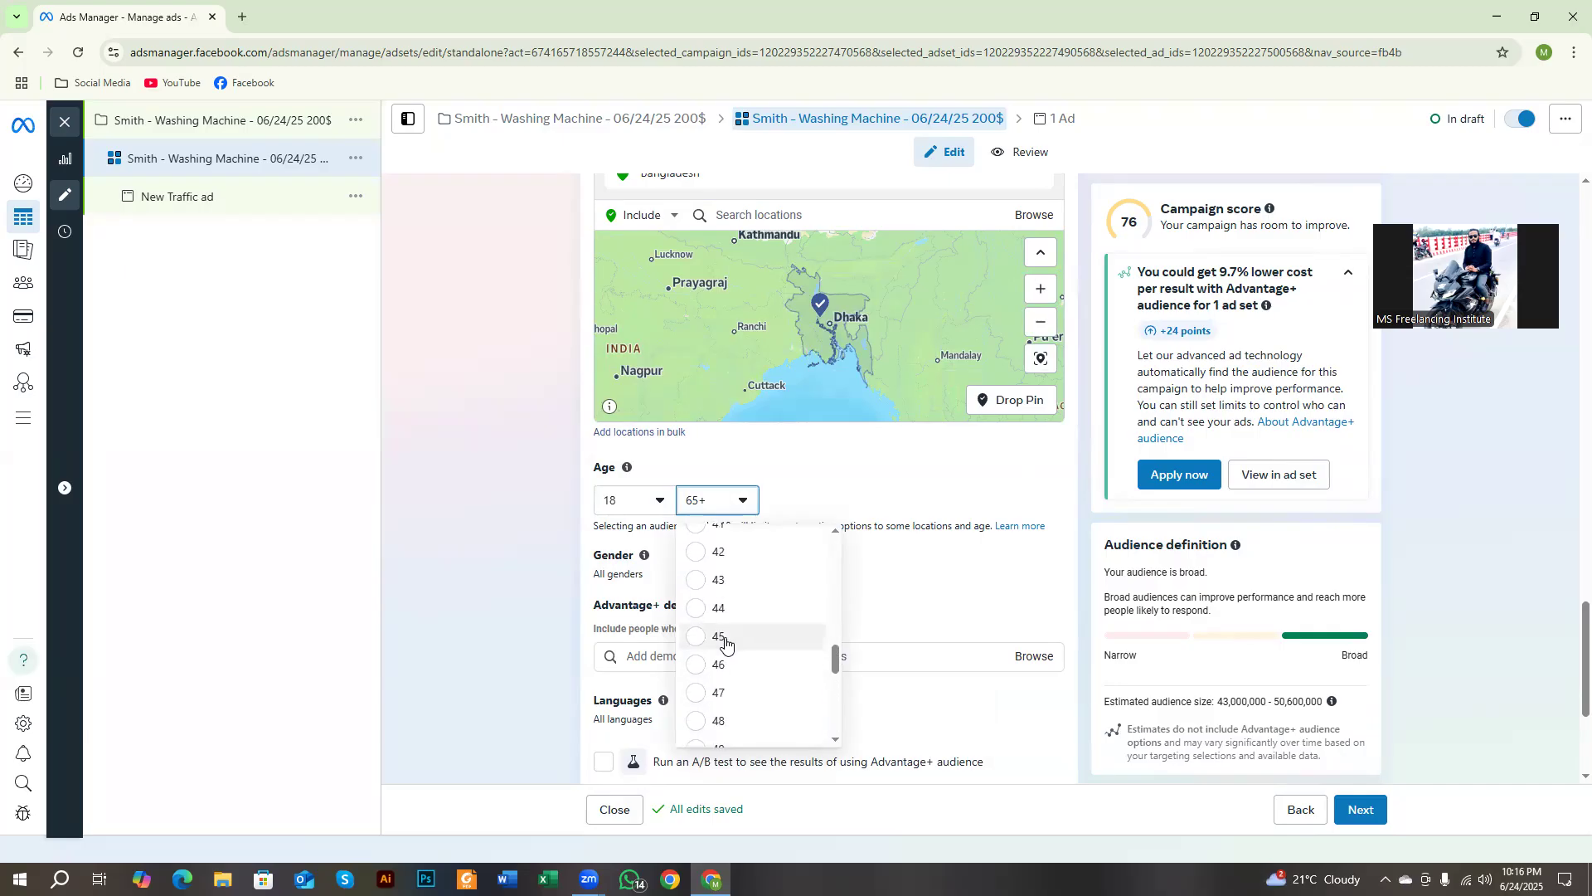
pyautogui.scroll(1, 726, 640)
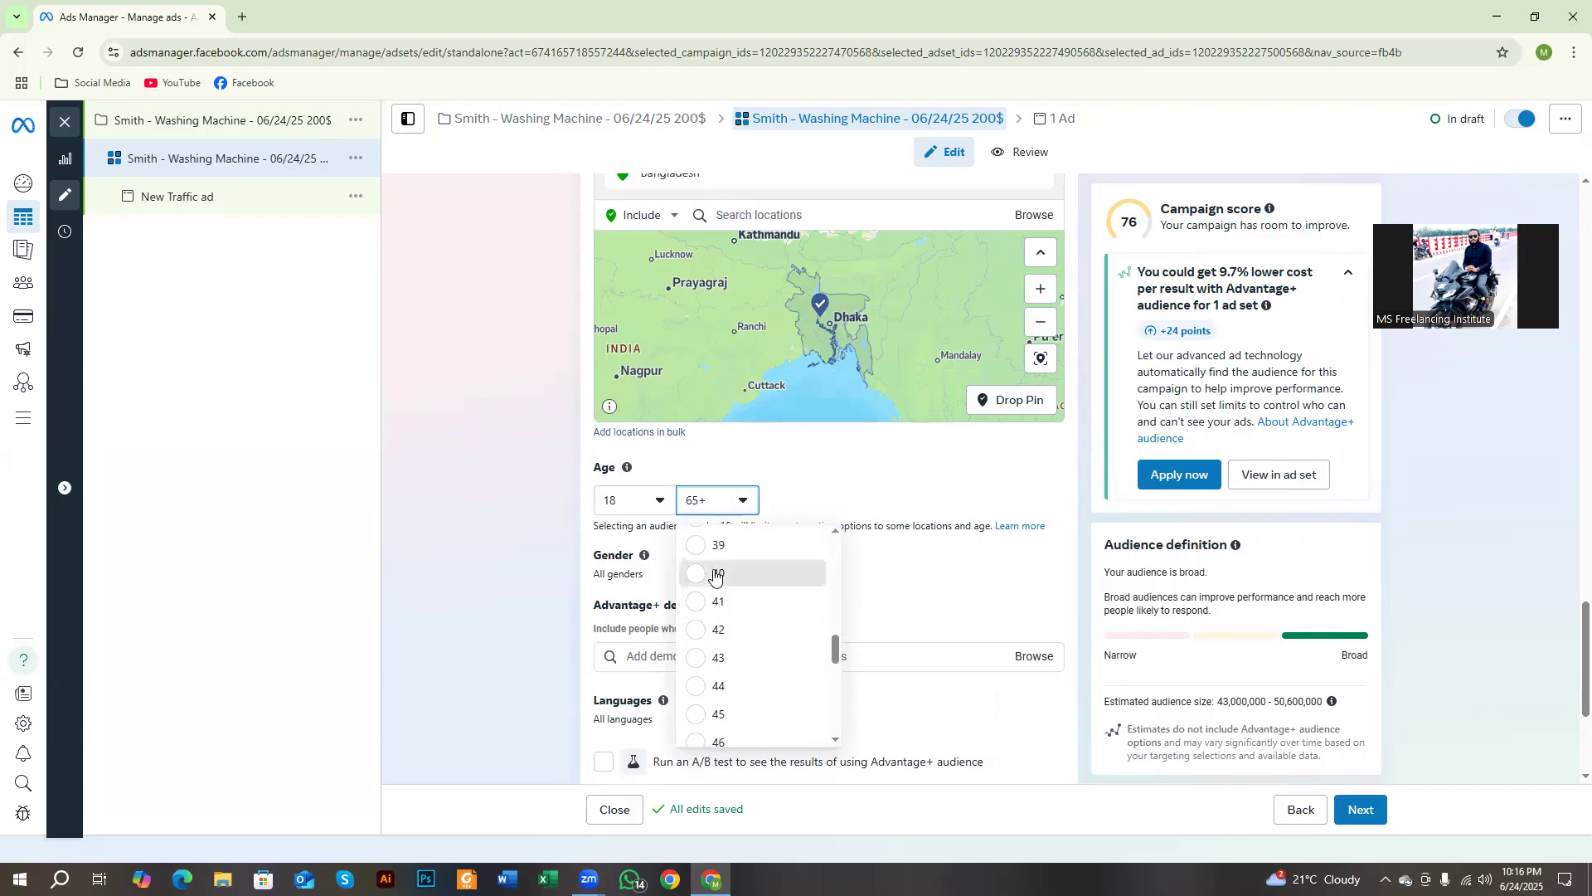
pyautogui.click(716, 575)
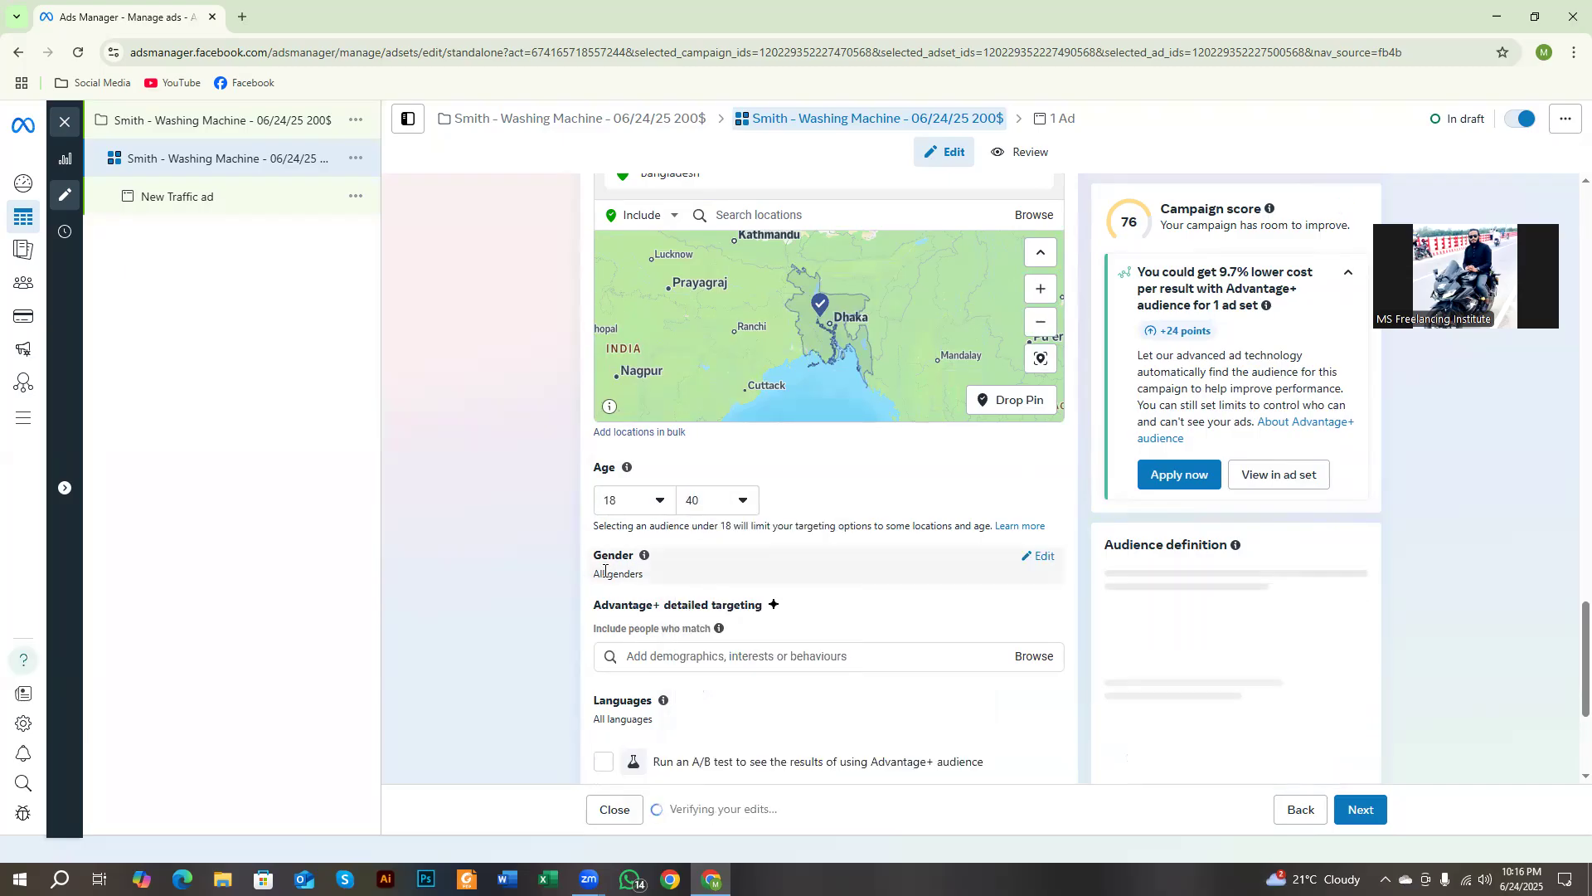
pyautogui.click(1033, 554)
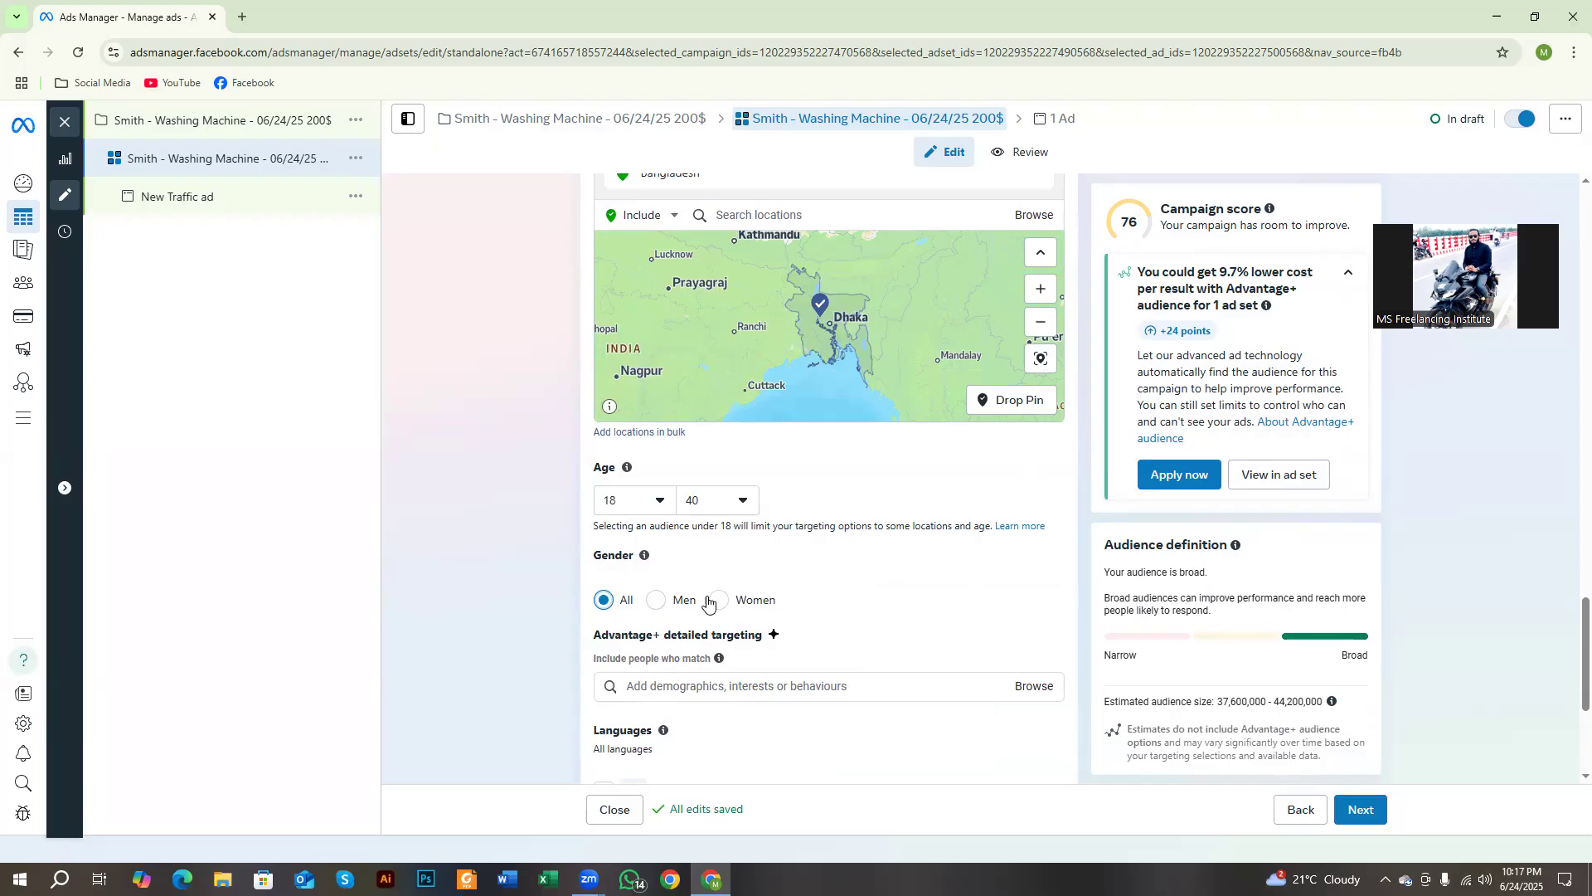
# Browse the detailed targeting categories, expanding and collapsing the Demographics group.
pyautogui.scroll(-4, 681, 582)
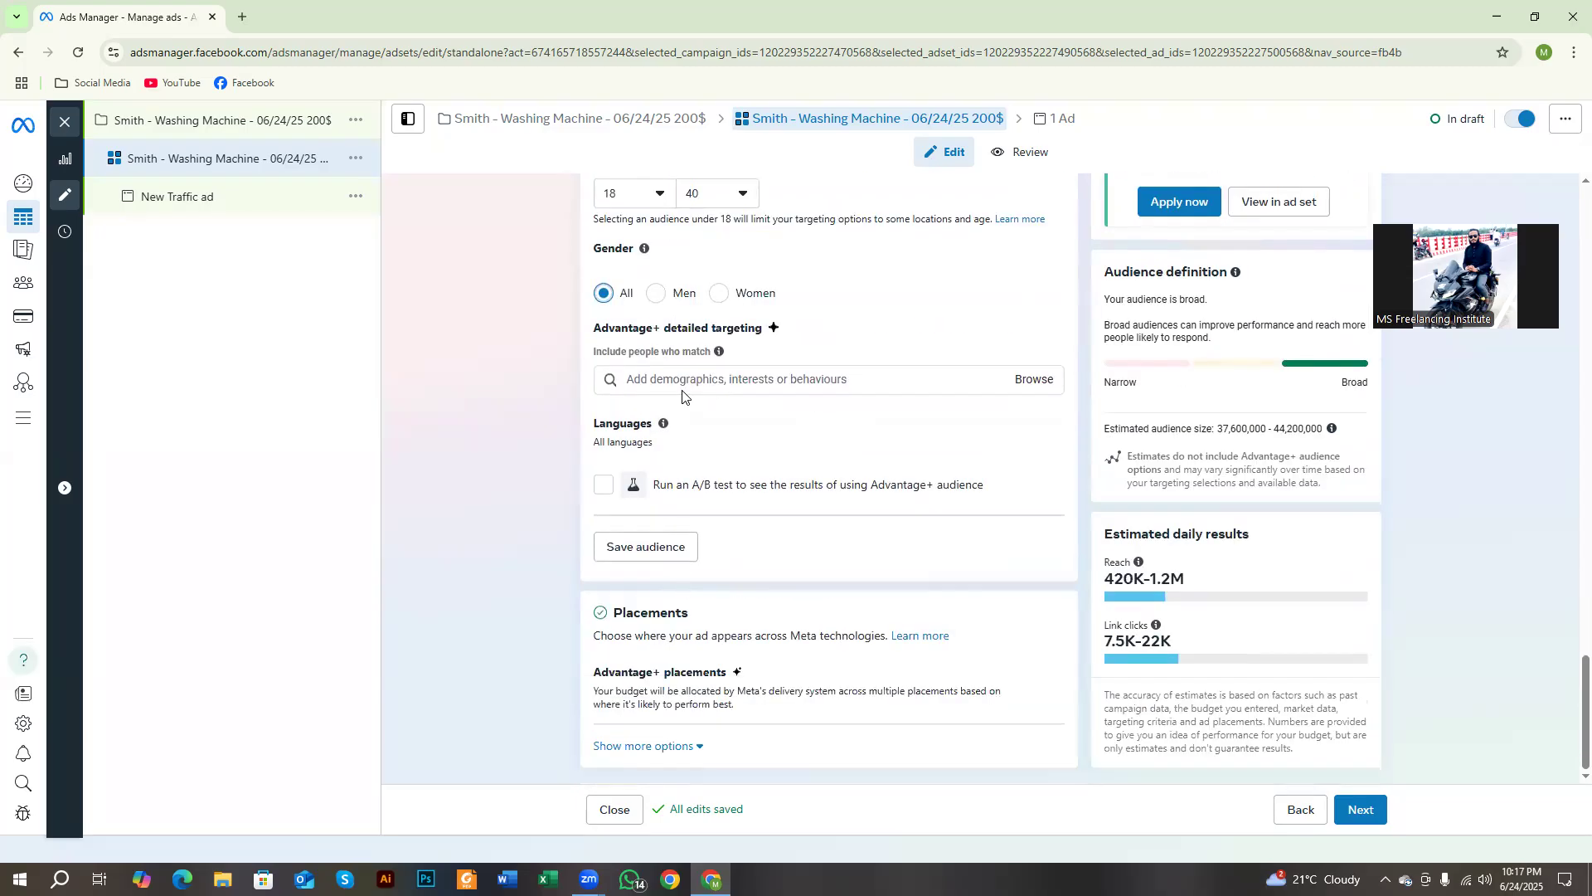
pyautogui.click(1032, 381)
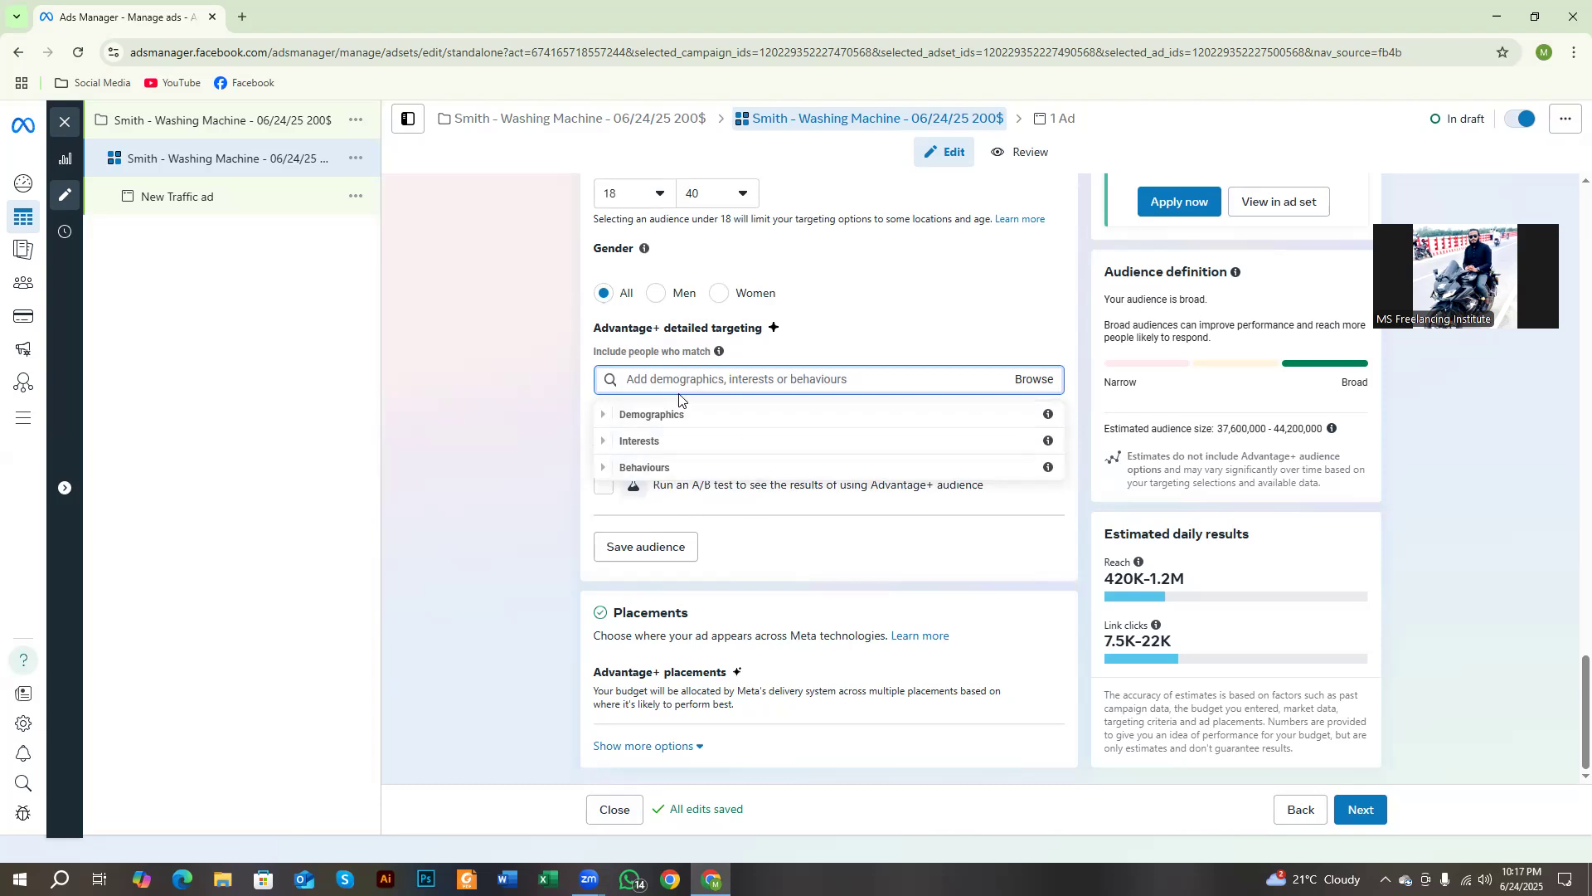
pyautogui.click(604, 416)
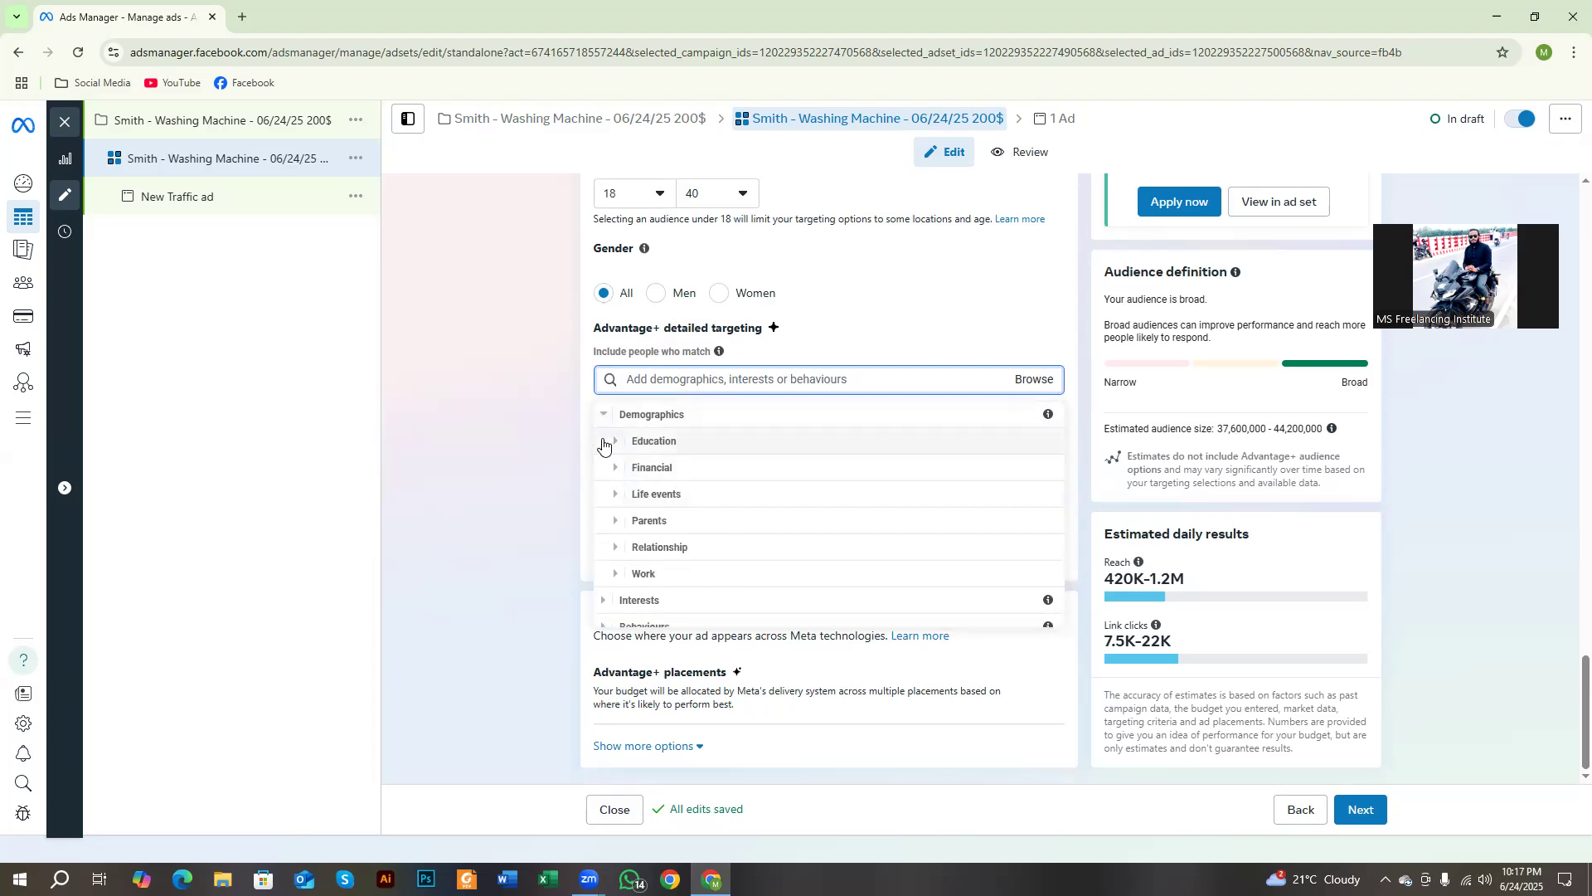
pyautogui.click(604, 415)
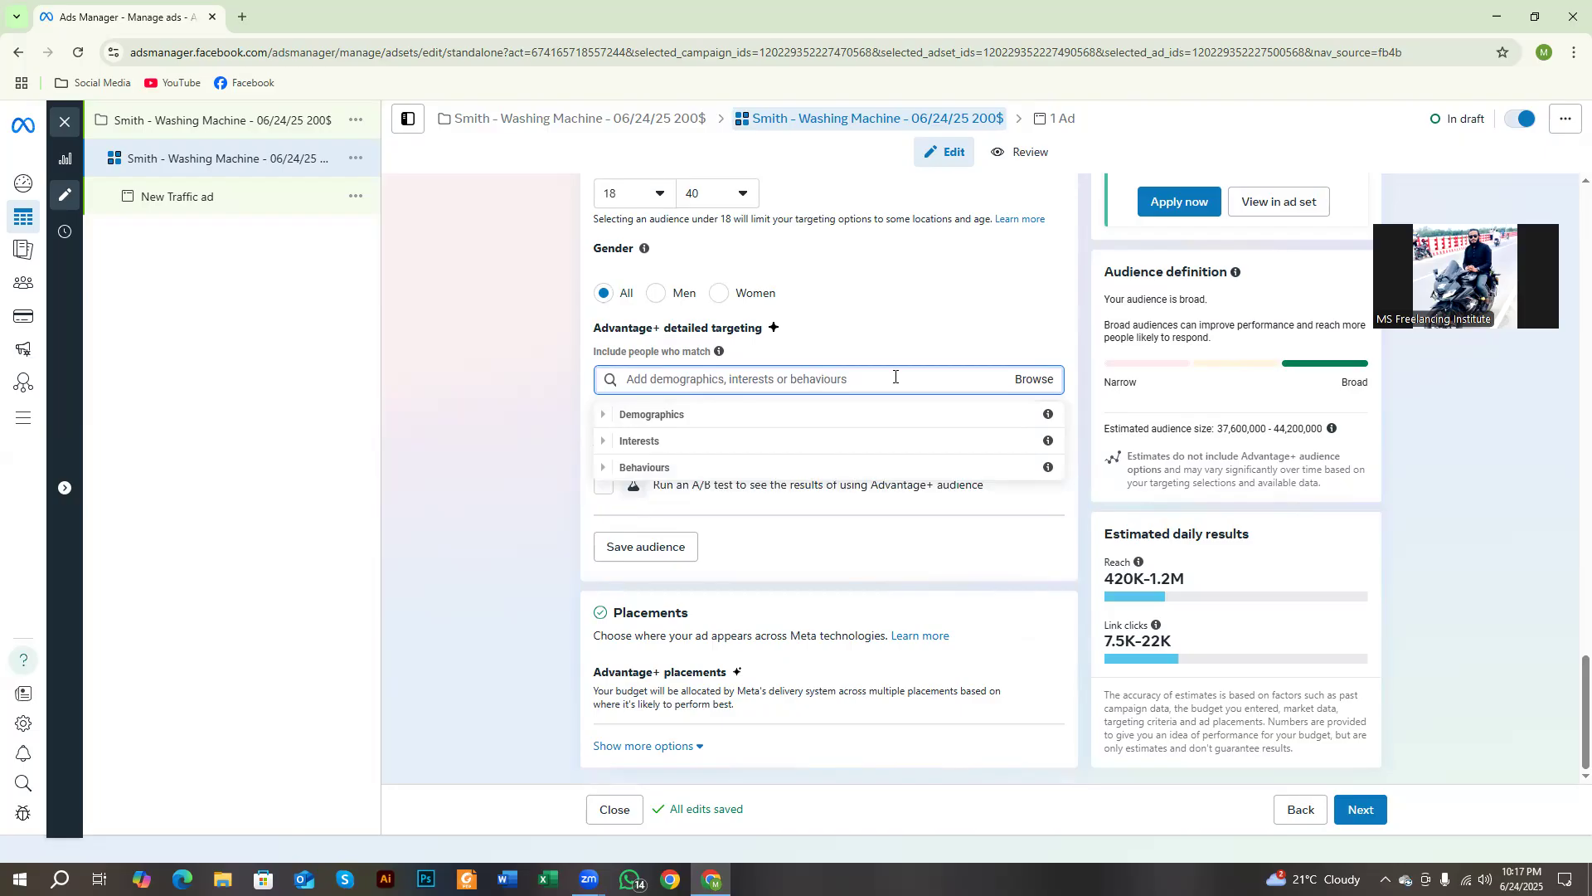
pyautogui.click(848, 377)
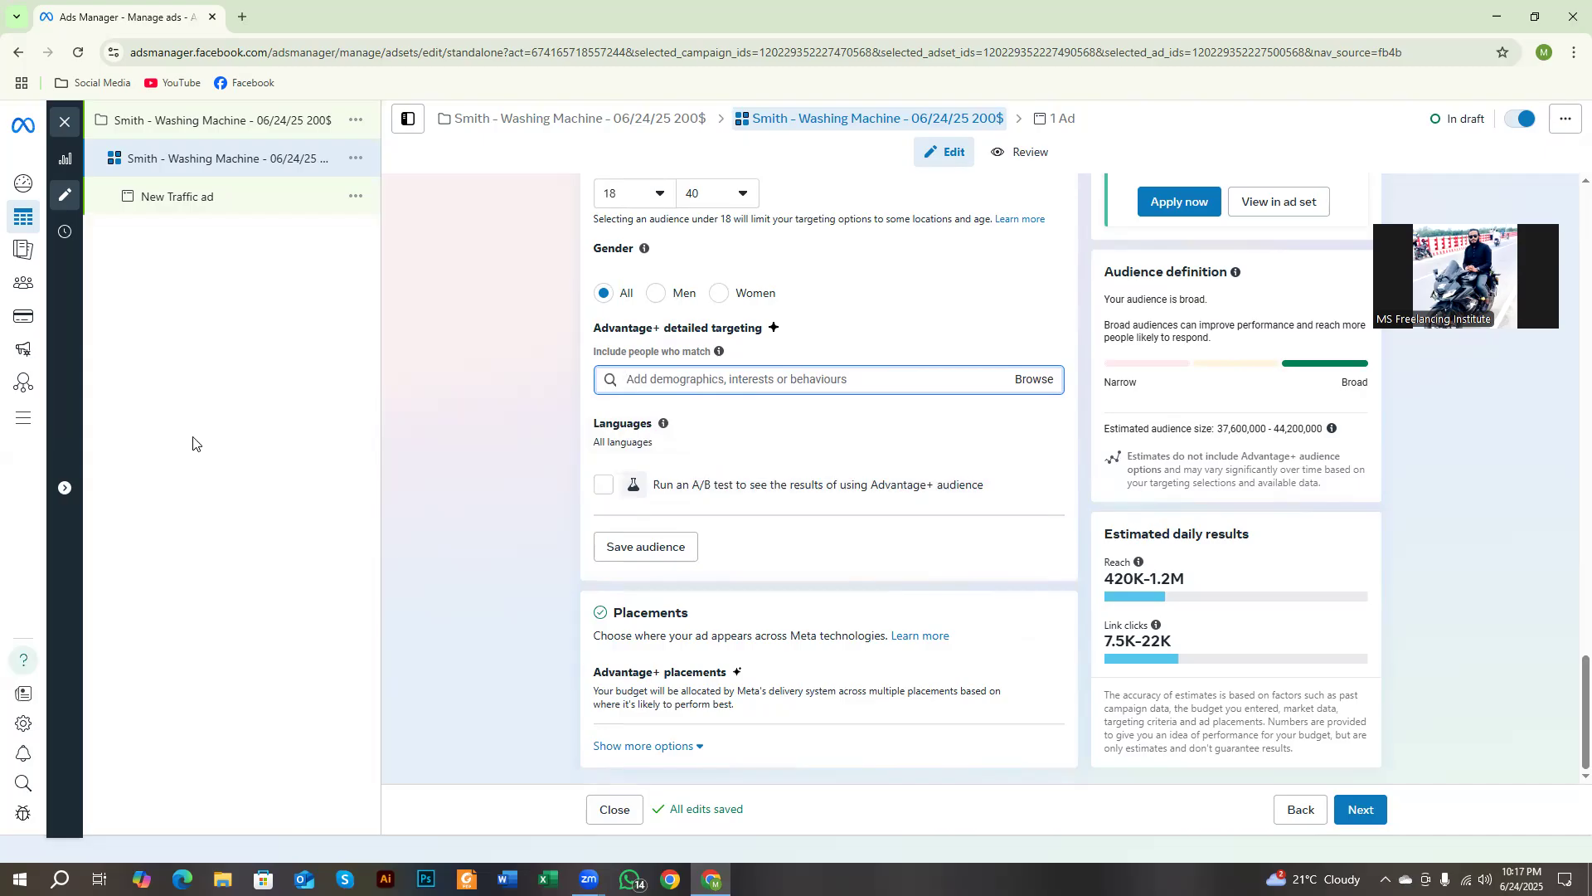
# Examine the "Include people who match" line and the detailed targeting search field beneath it.
pyautogui.moveTo(595, 351); pyautogui.dragTo(621, 352)
pyautogui.click(635, 377)
pyautogui.moveTo(593, 352); pyautogui.dragTo(635, 373)
pyautogui.click(531, 429)
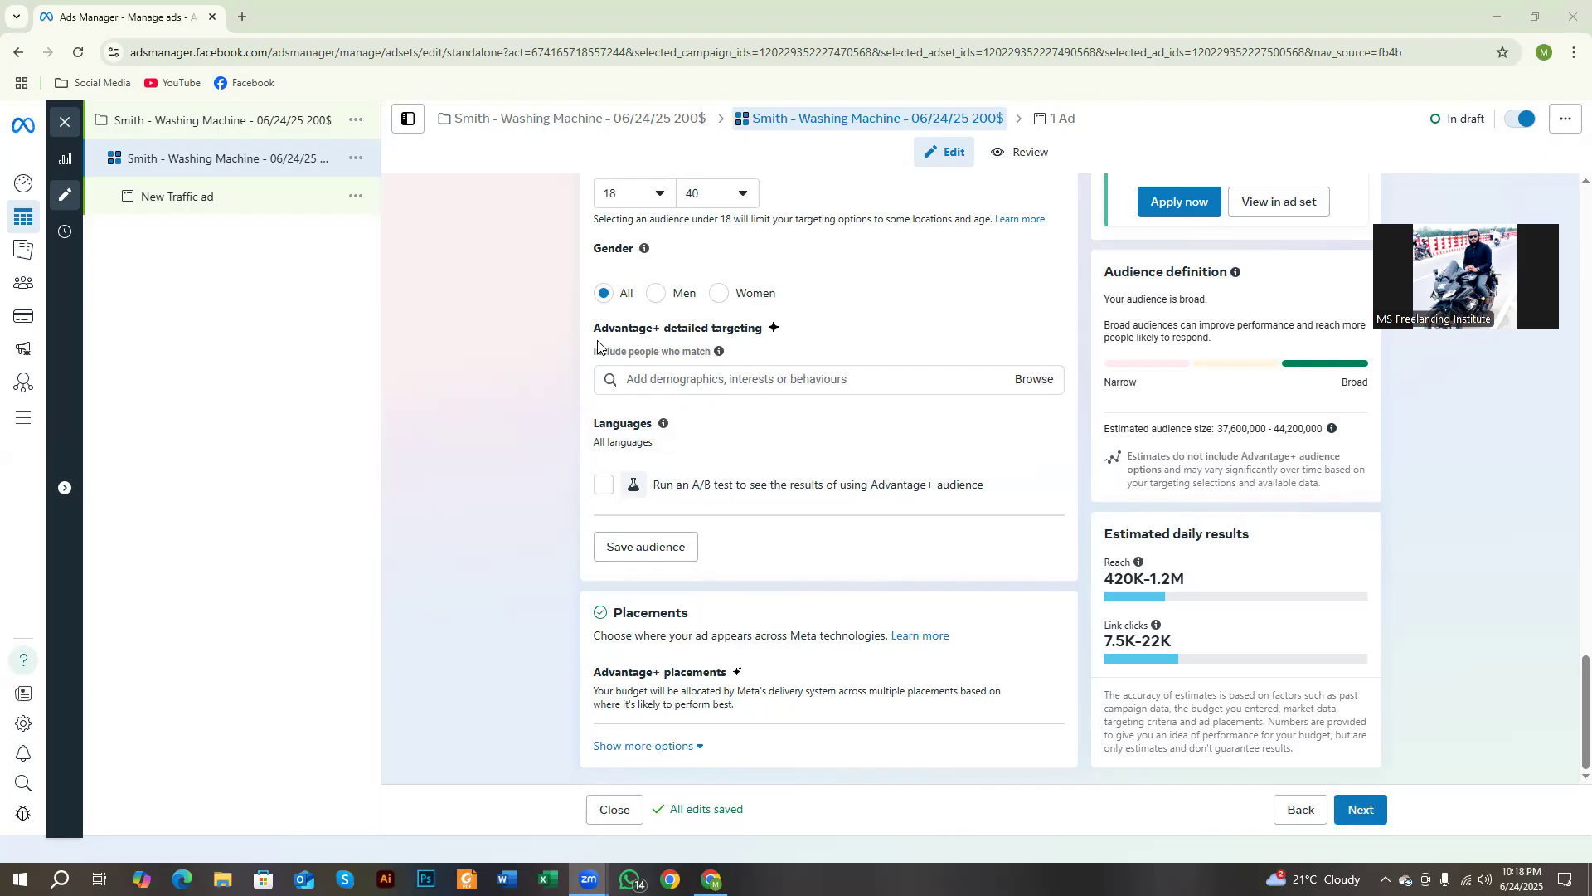
pyautogui.moveTo(606, 332); pyautogui.dragTo(713, 353)
pyautogui.click(601, 351)
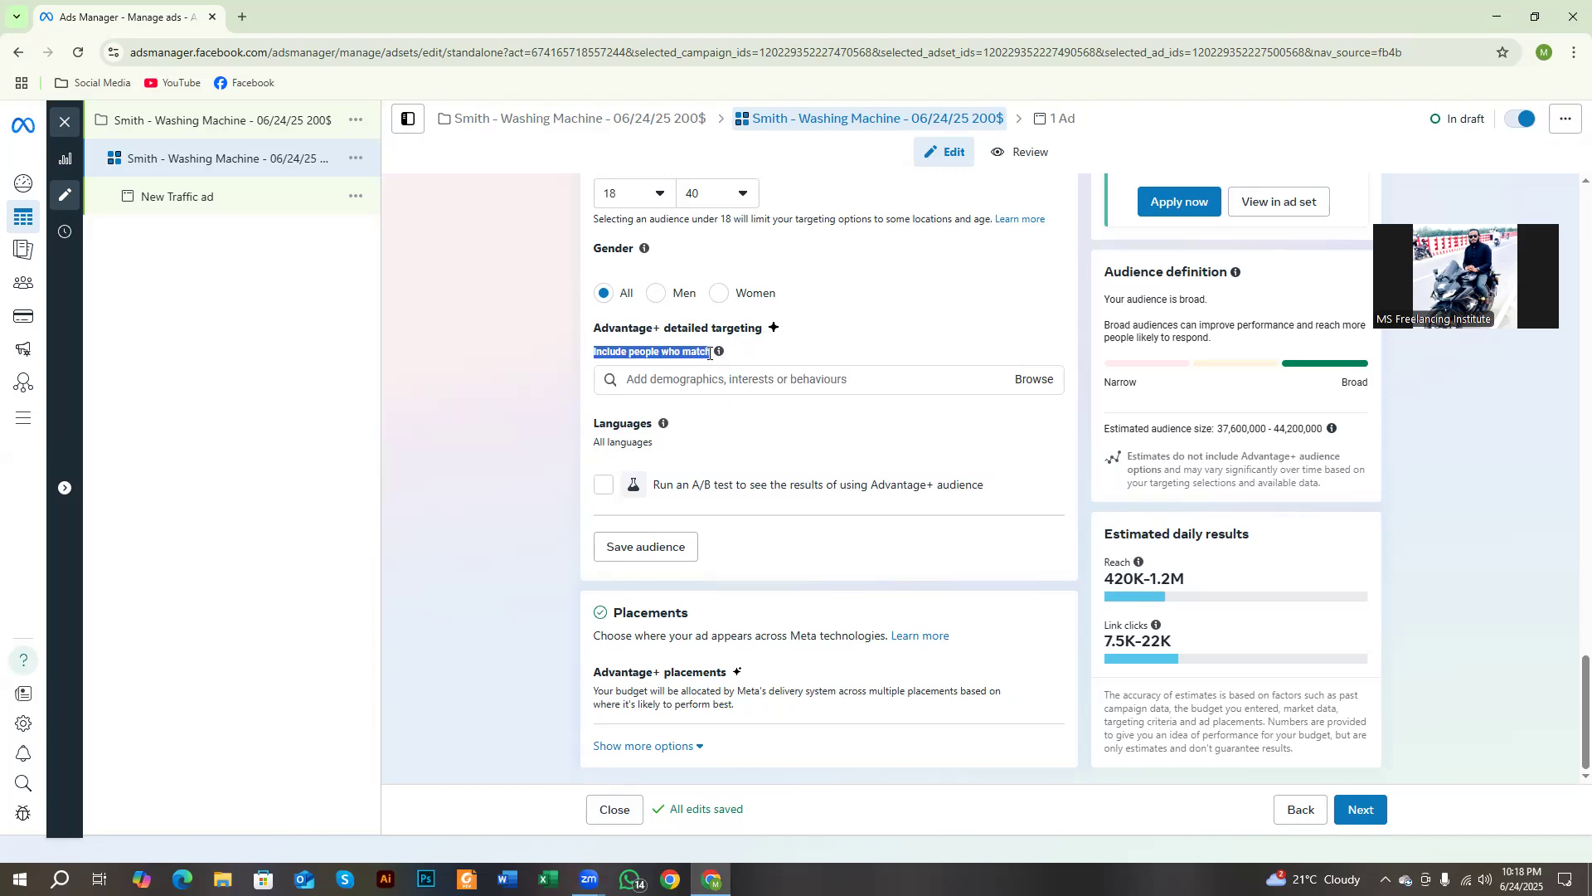
pyautogui.click(542, 442)
pyautogui.click(624, 384)
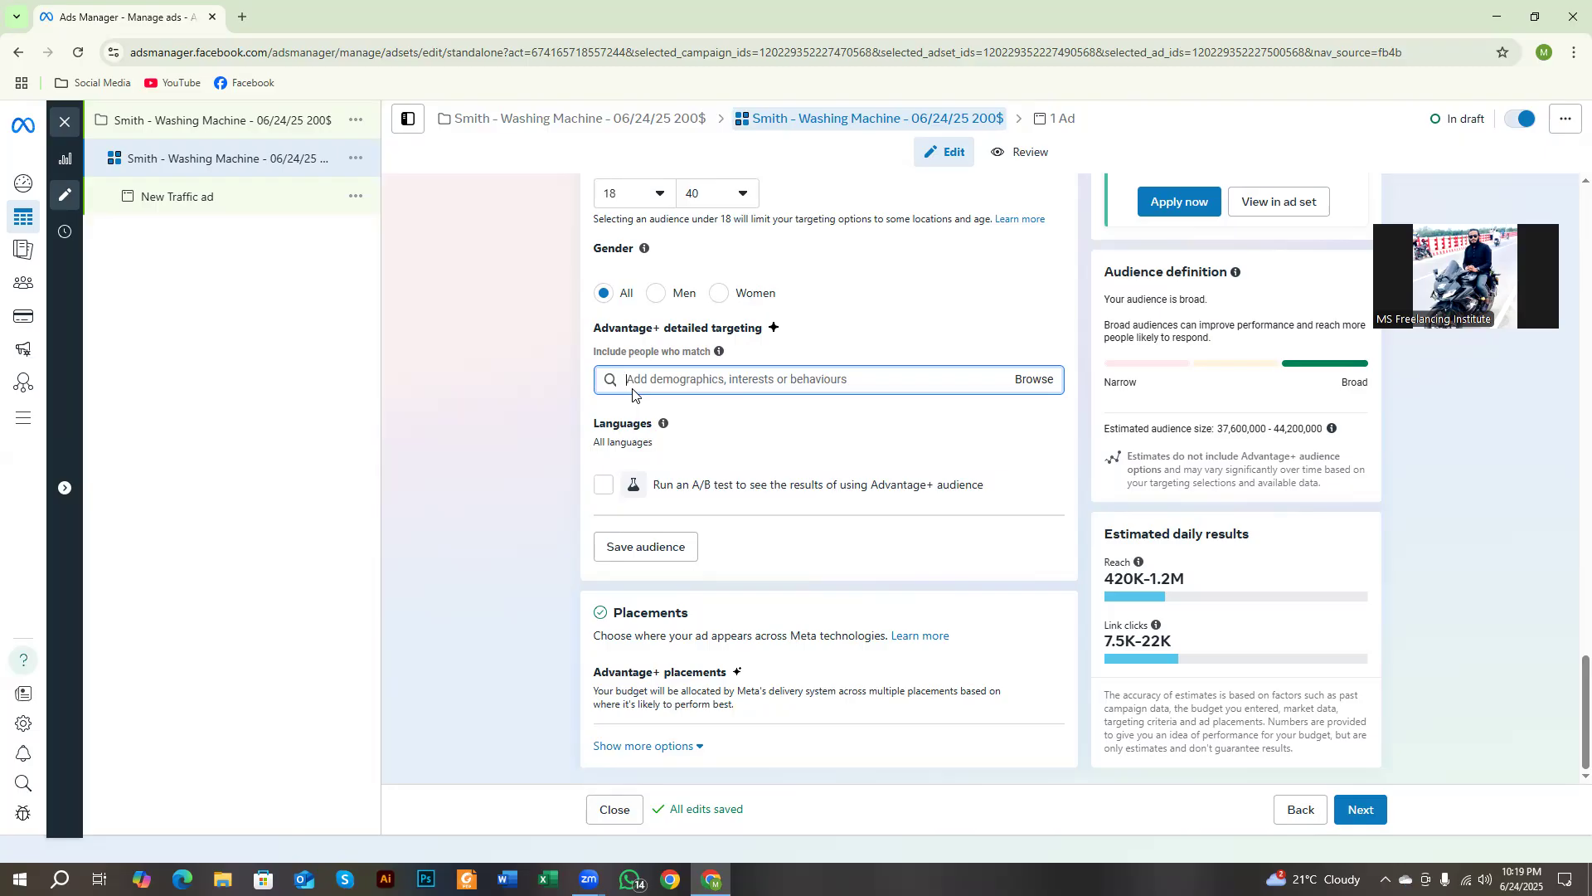
pyautogui.click(1137, 117)
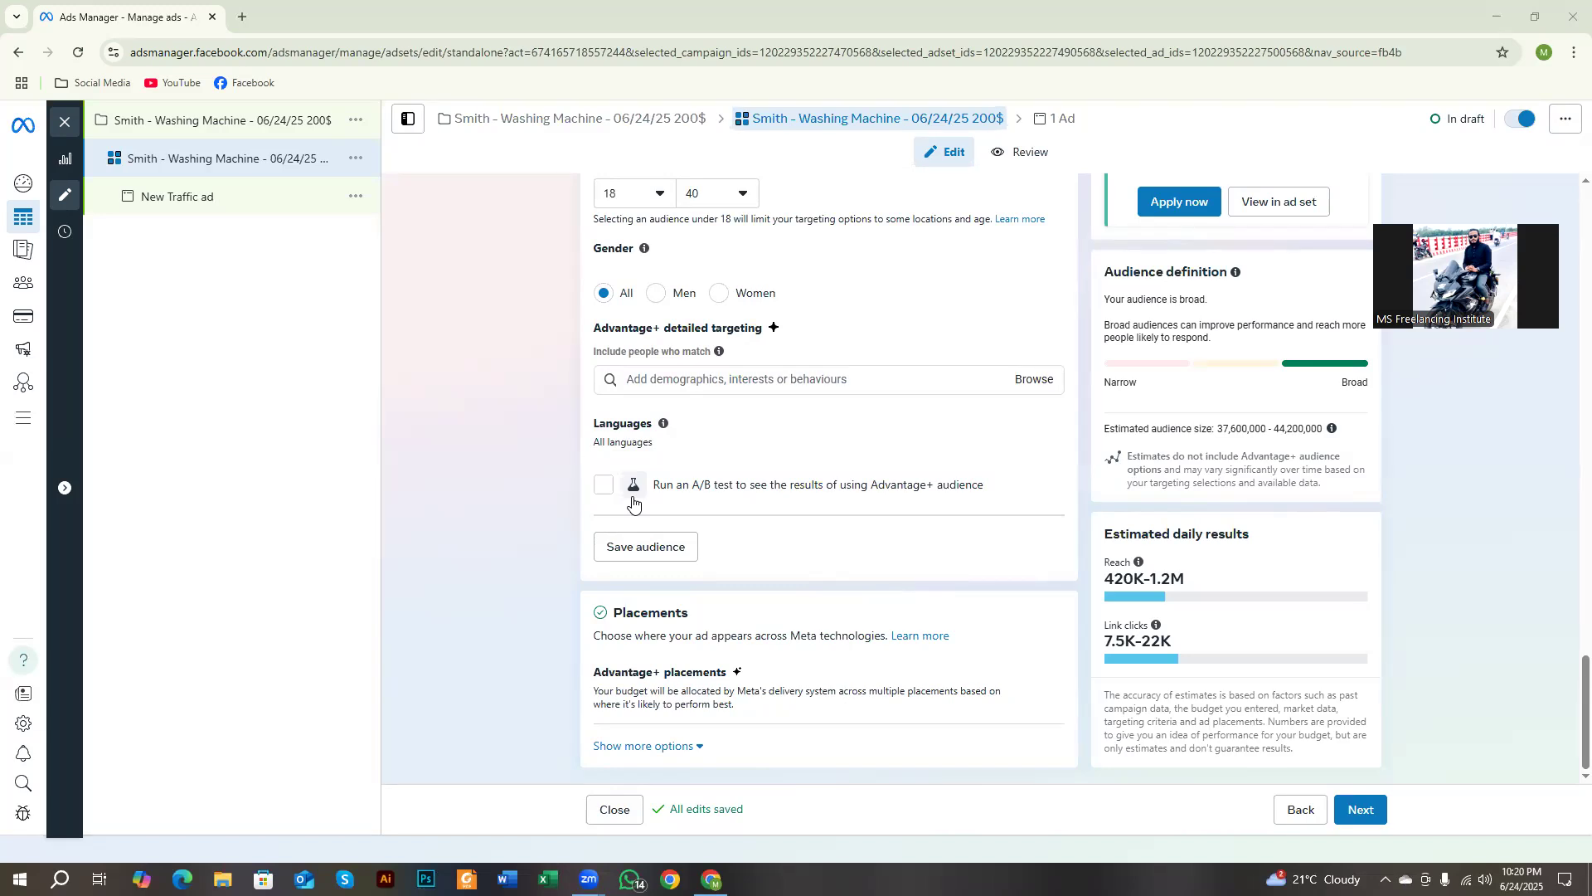
# Review the top-level detailed targeting categories again, and search detailed targeting for "t shirt".
pyautogui.scroll(1, 696, 477)
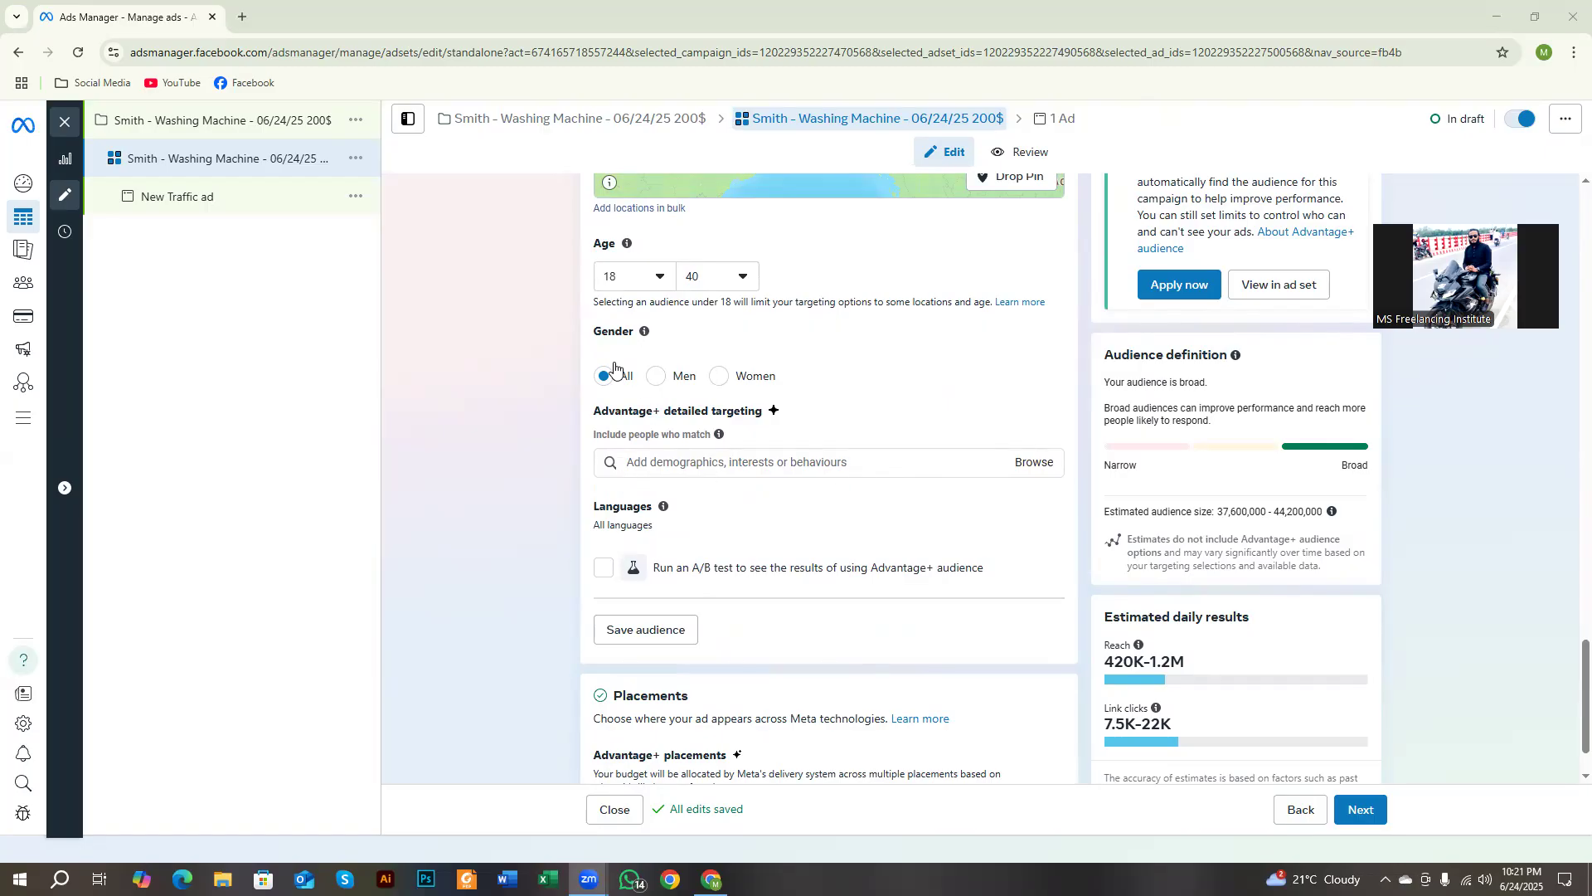
pyautogui.click(718, 461)
pyautogui.click(1039, 471)
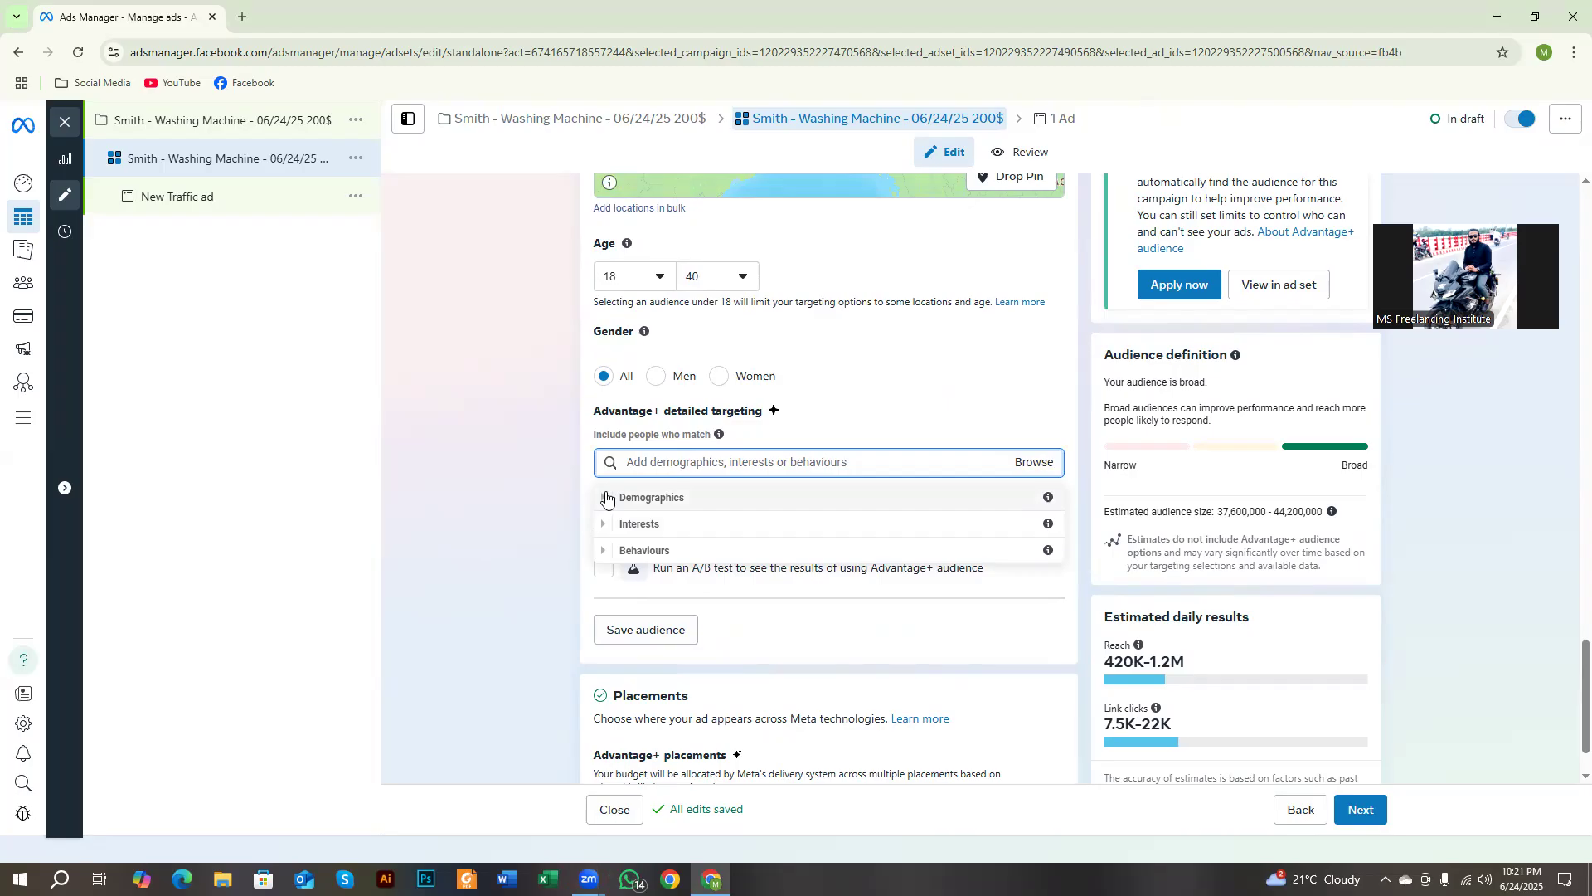
pyautogui.click(675, 463)
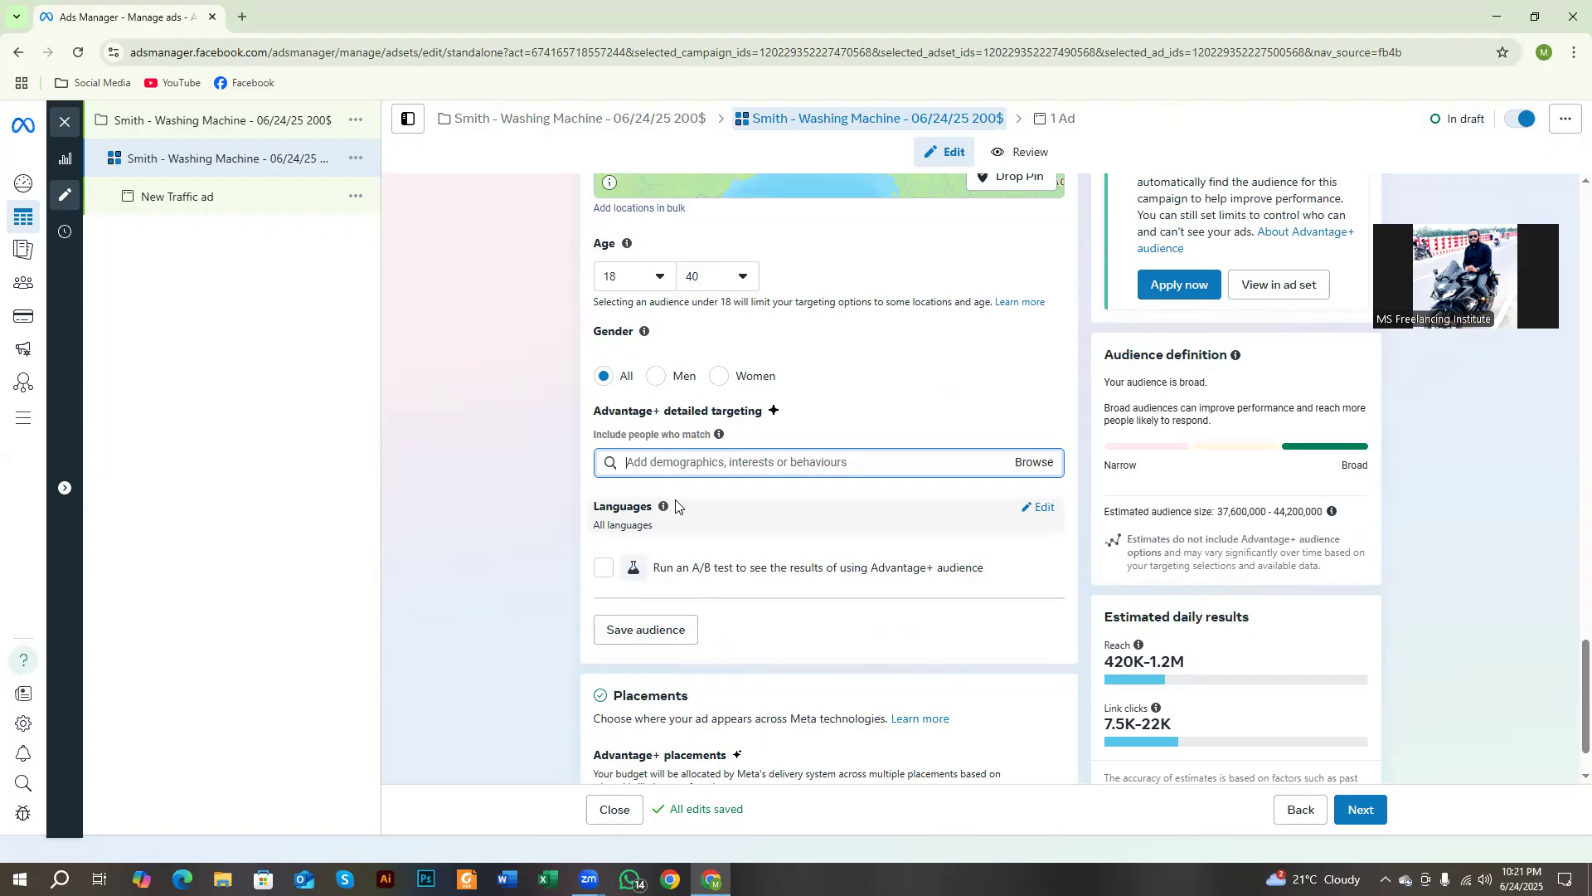
pyautogui.click(1039, 463)
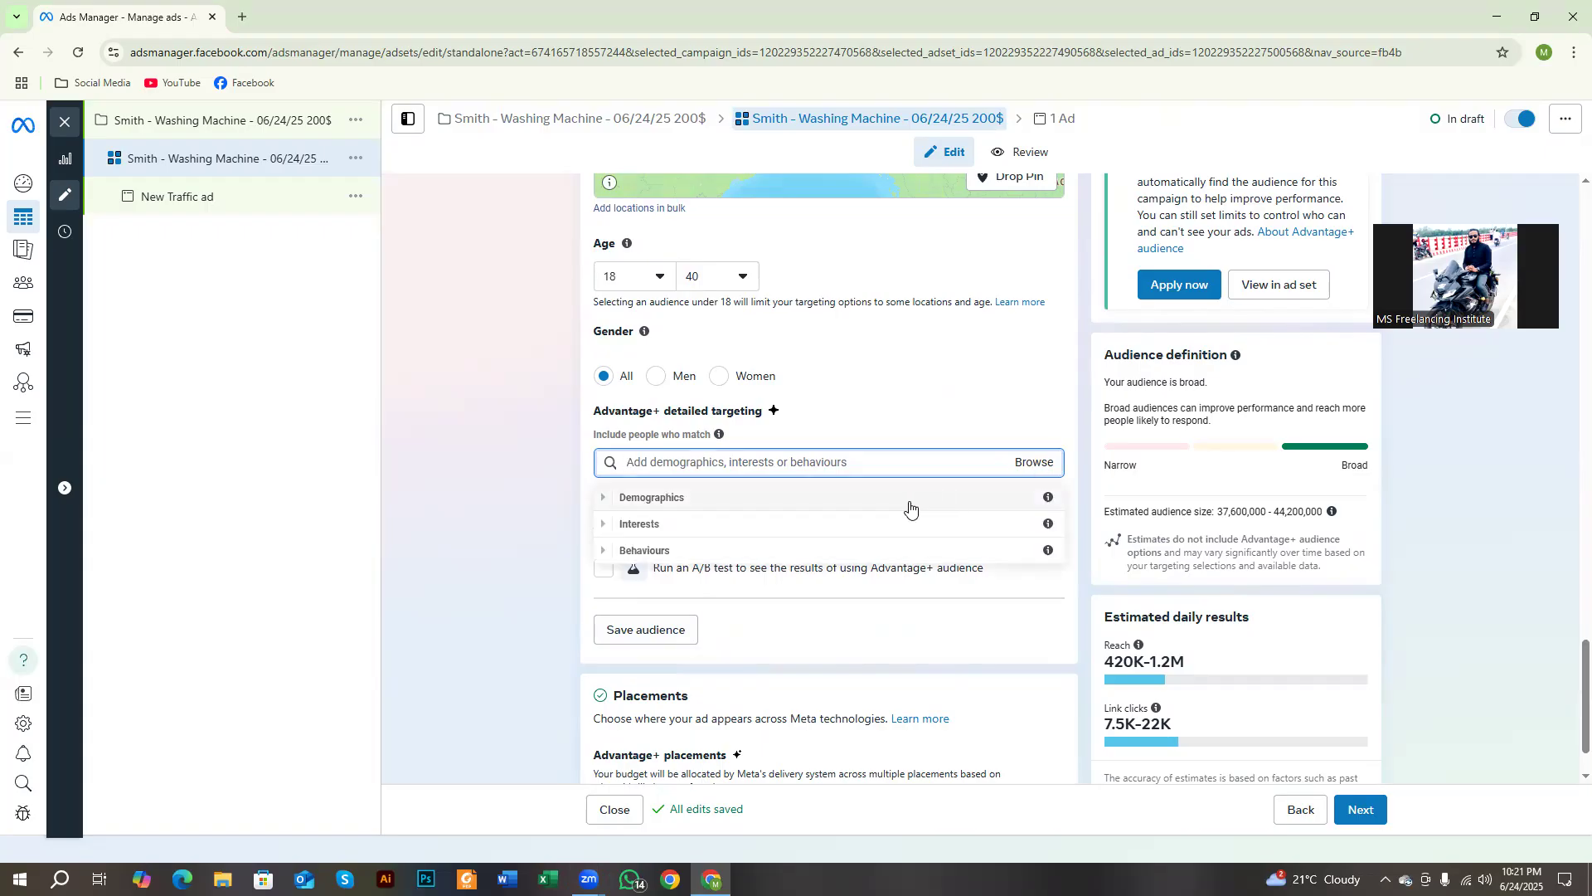
pyautogui.click(668, 470)
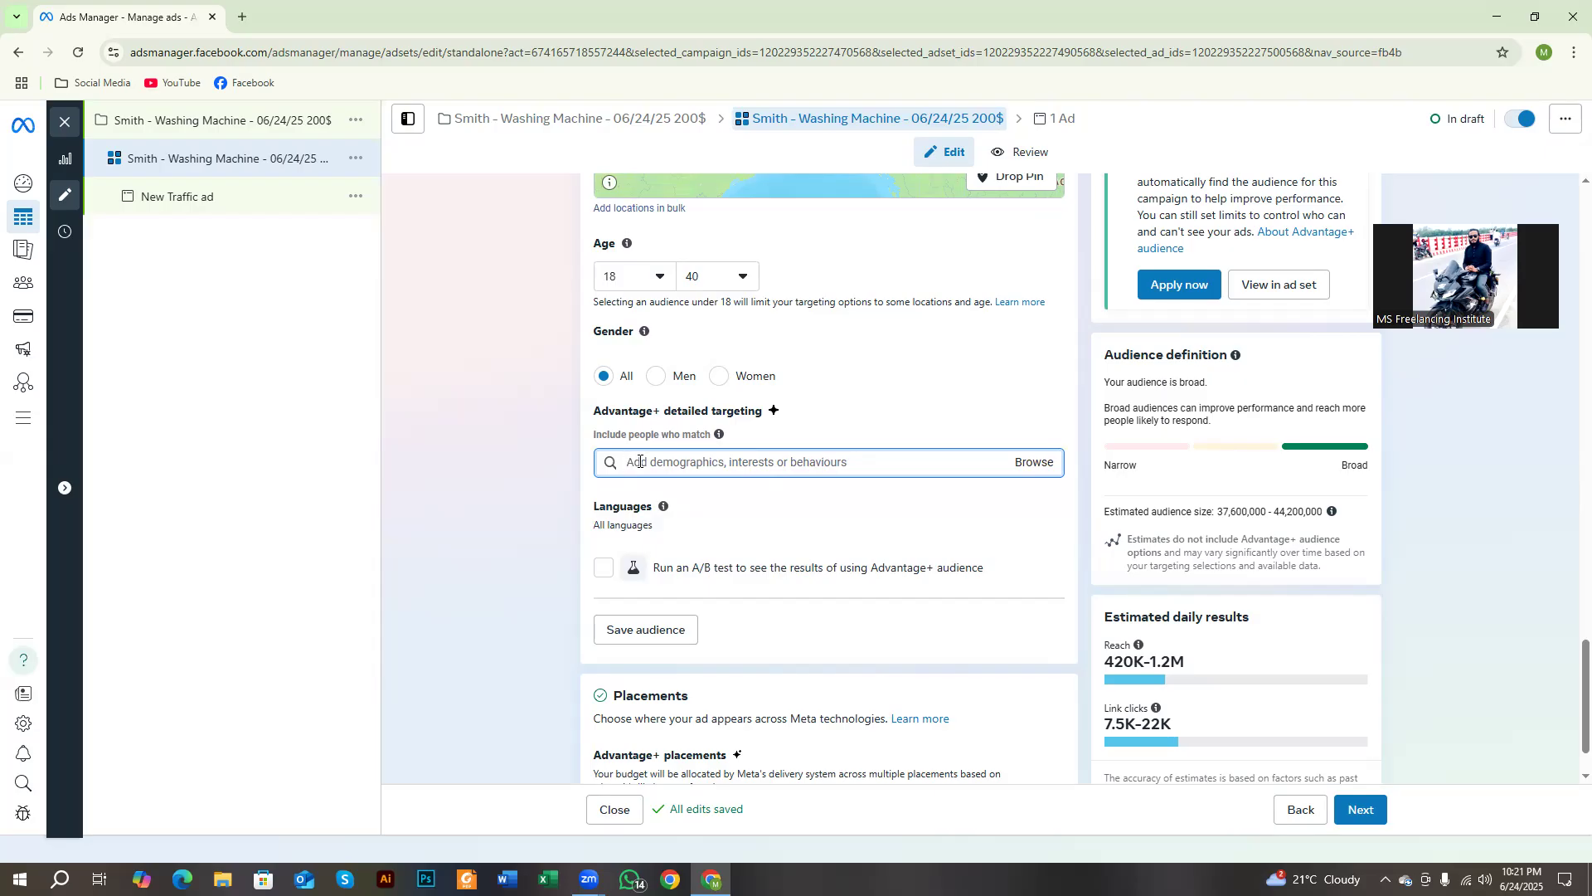
pyautogui.write('t shirt')
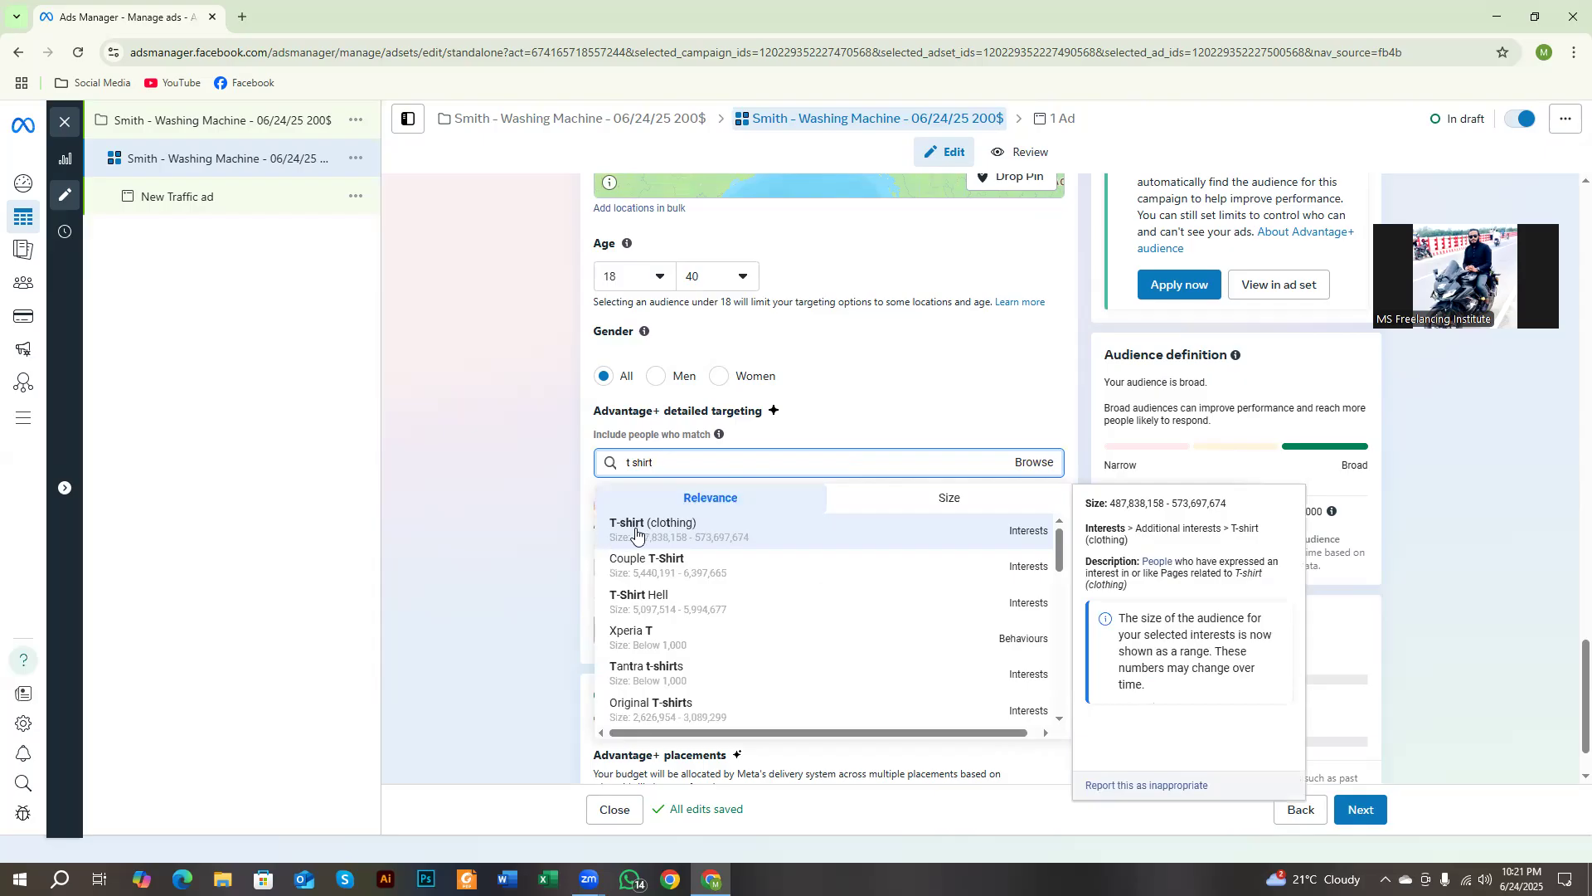
# Capture the screen and box the T-shirt (clothing) suggestion and its Interests label in red.
pyautogui.press('Print')
pyautogui.moveTo(1, 1)
pyautogui.mouseDown()
pyautogui.moveTo(994, 534)
pyautogui.moveTo(1591, 894)
pyautogui.mouseUp()
pyautogui.click(1402, 797)
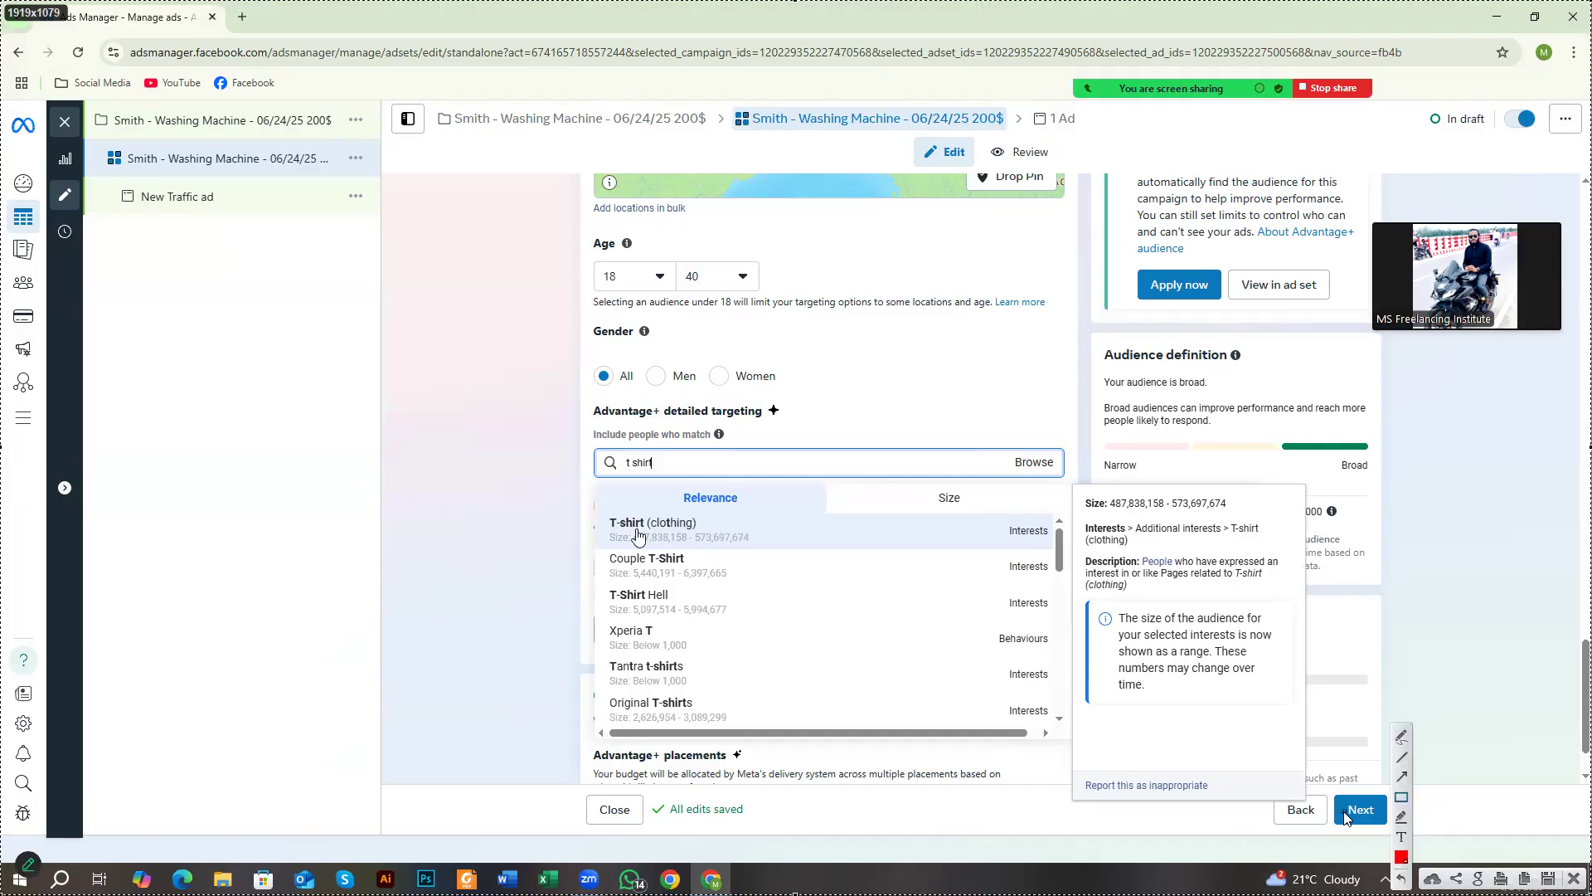
pyautogui.moveTo(591, 497)
pyautogui.mouseDown()
pyautogui.moveTo(659, 548)
pyautogui.moveTo(1065, 550)
pyautogui.mouseUp()
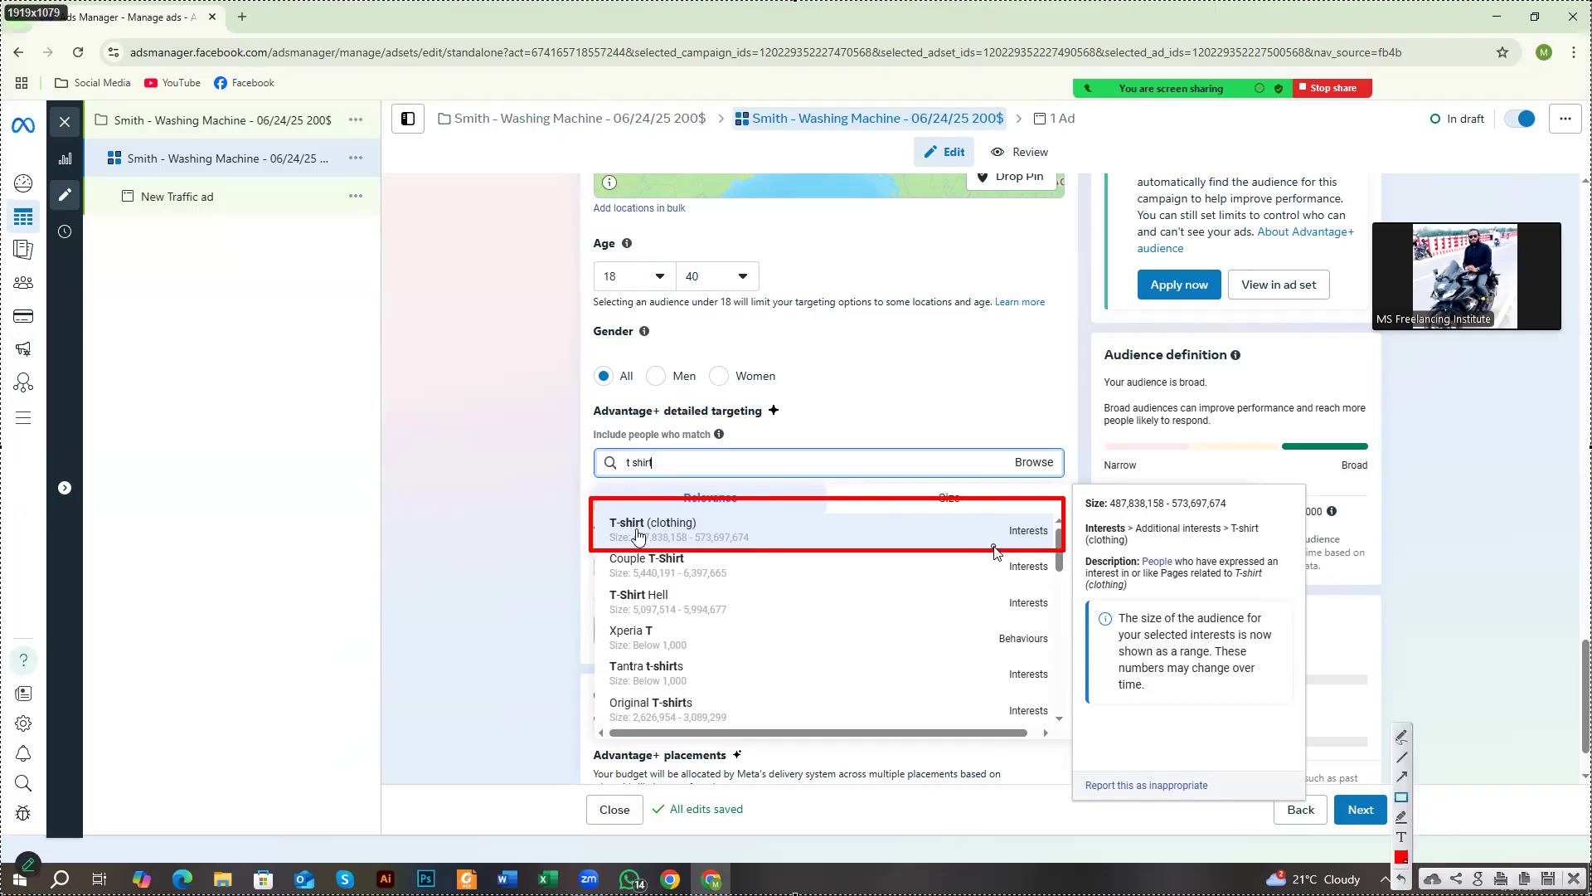
pyautogui.moveTo(1001, 510); pyautogui.dragTo(1058, 547)
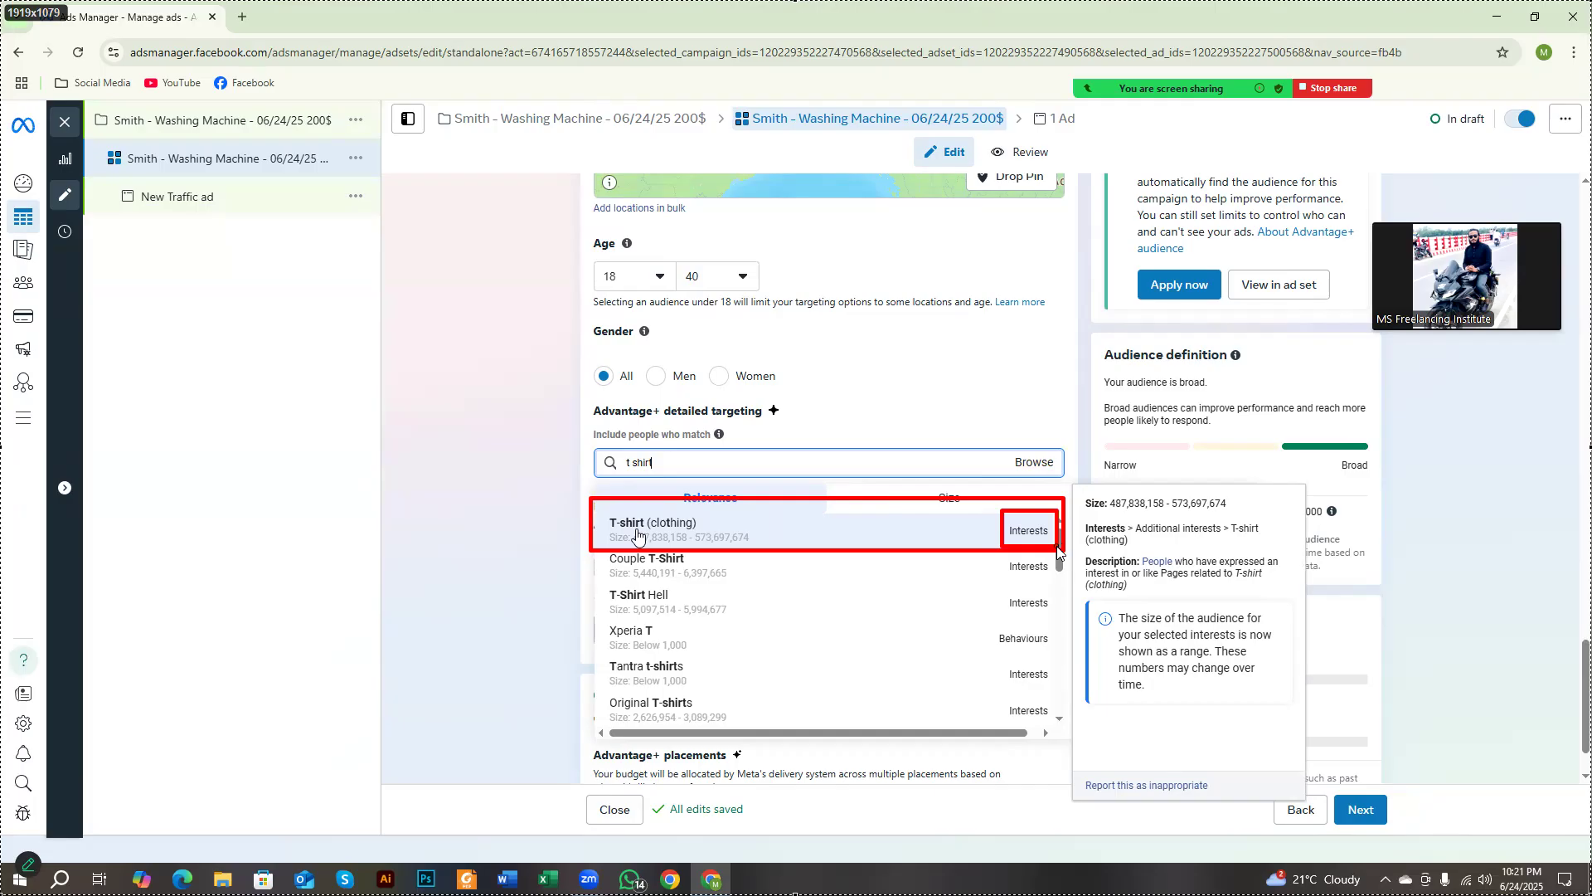
pyautogui.moveTo(1057, 547); pyautogui.dragTo(1057, 546)
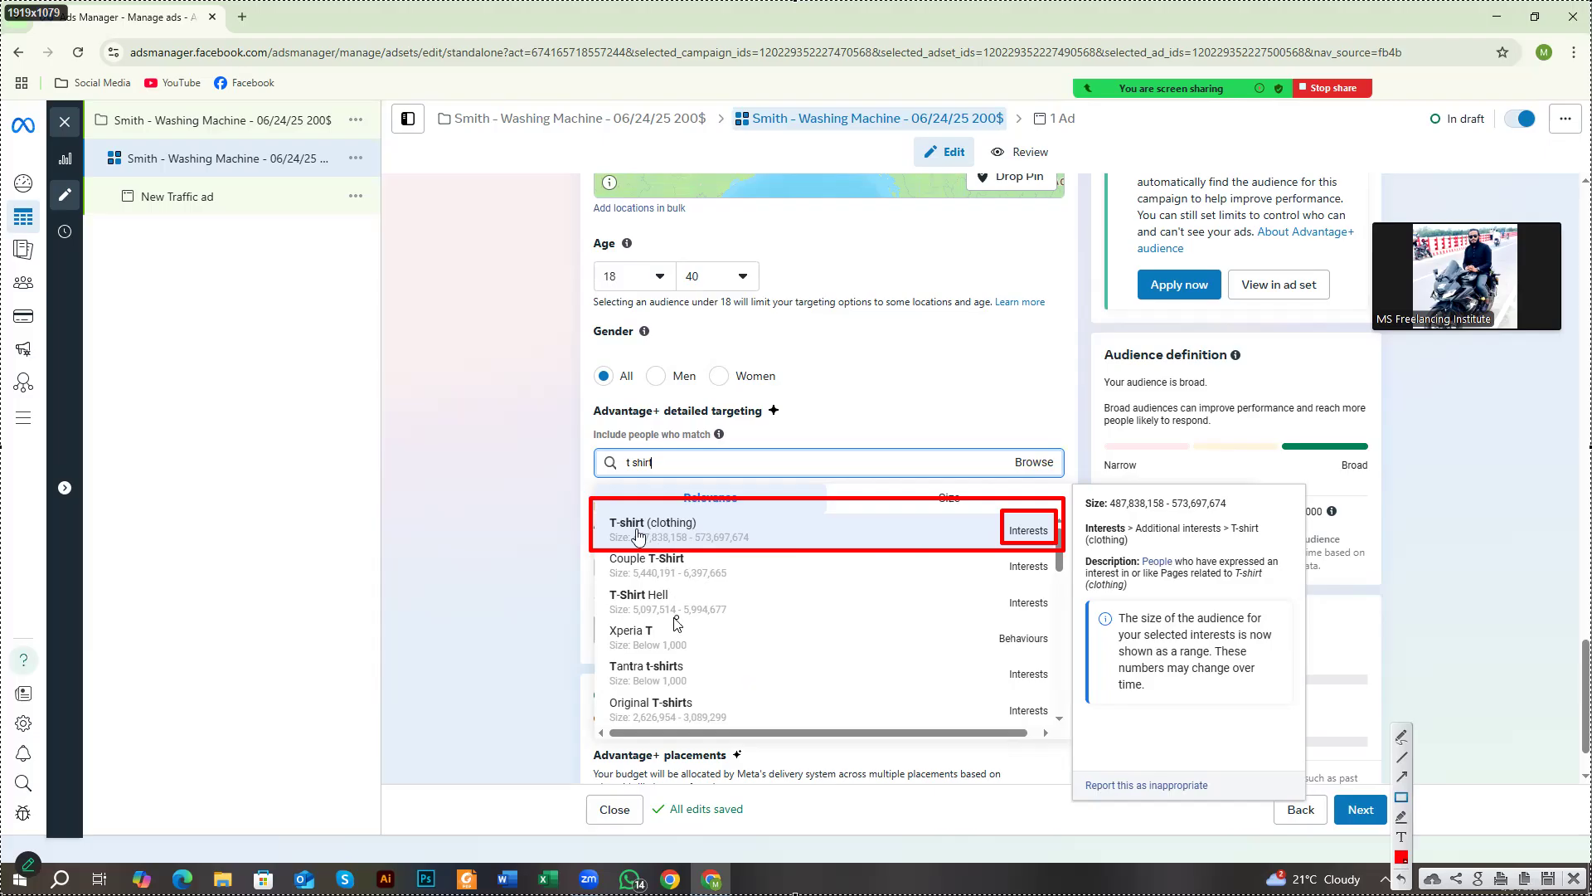
# Box the audience size, interest path and description of T-shirt (clothing) on the capture, and close it without saving.
pyautogui.moveTo(1082, 487)
pyautogui.mouseDown()
pyautogui.moveTo(1129, 509)
pyautogui.moveTo(1247, 515)
pyautogui.mouseUp()
pyautogui.moveTo(1083, 517)
pyautogui.mouseDown()
pyautogui.moveTo(1124, 541)
pyautogui.moveTo(1269, 545)
pyautogui.mouseUp()
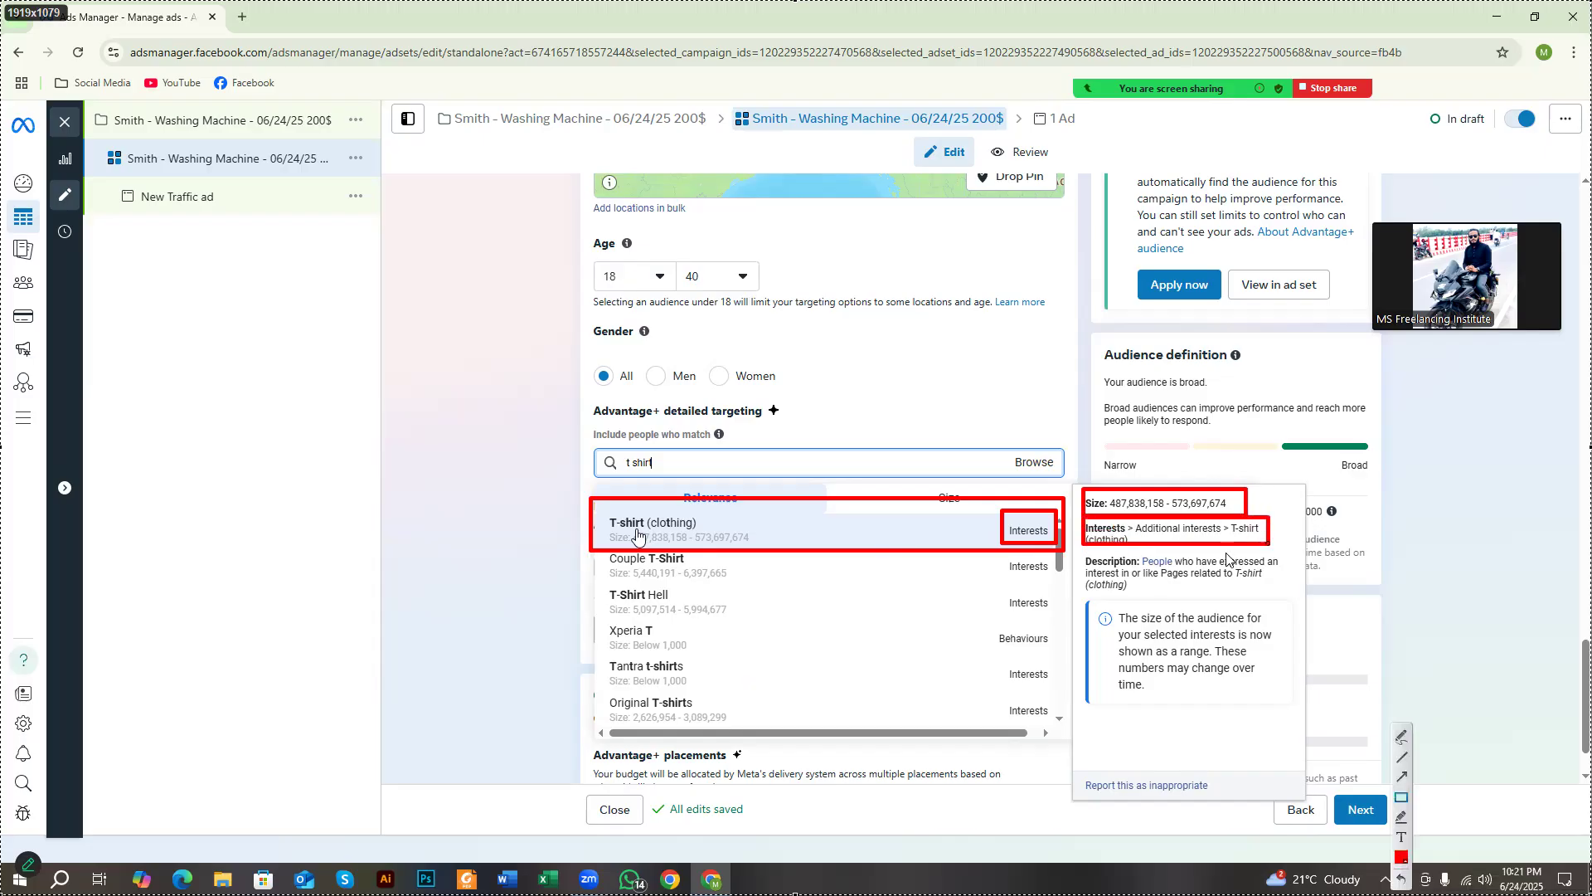
pyautogui.moveTo(1086, 545); pyautogui.dragTo(1285, 608)
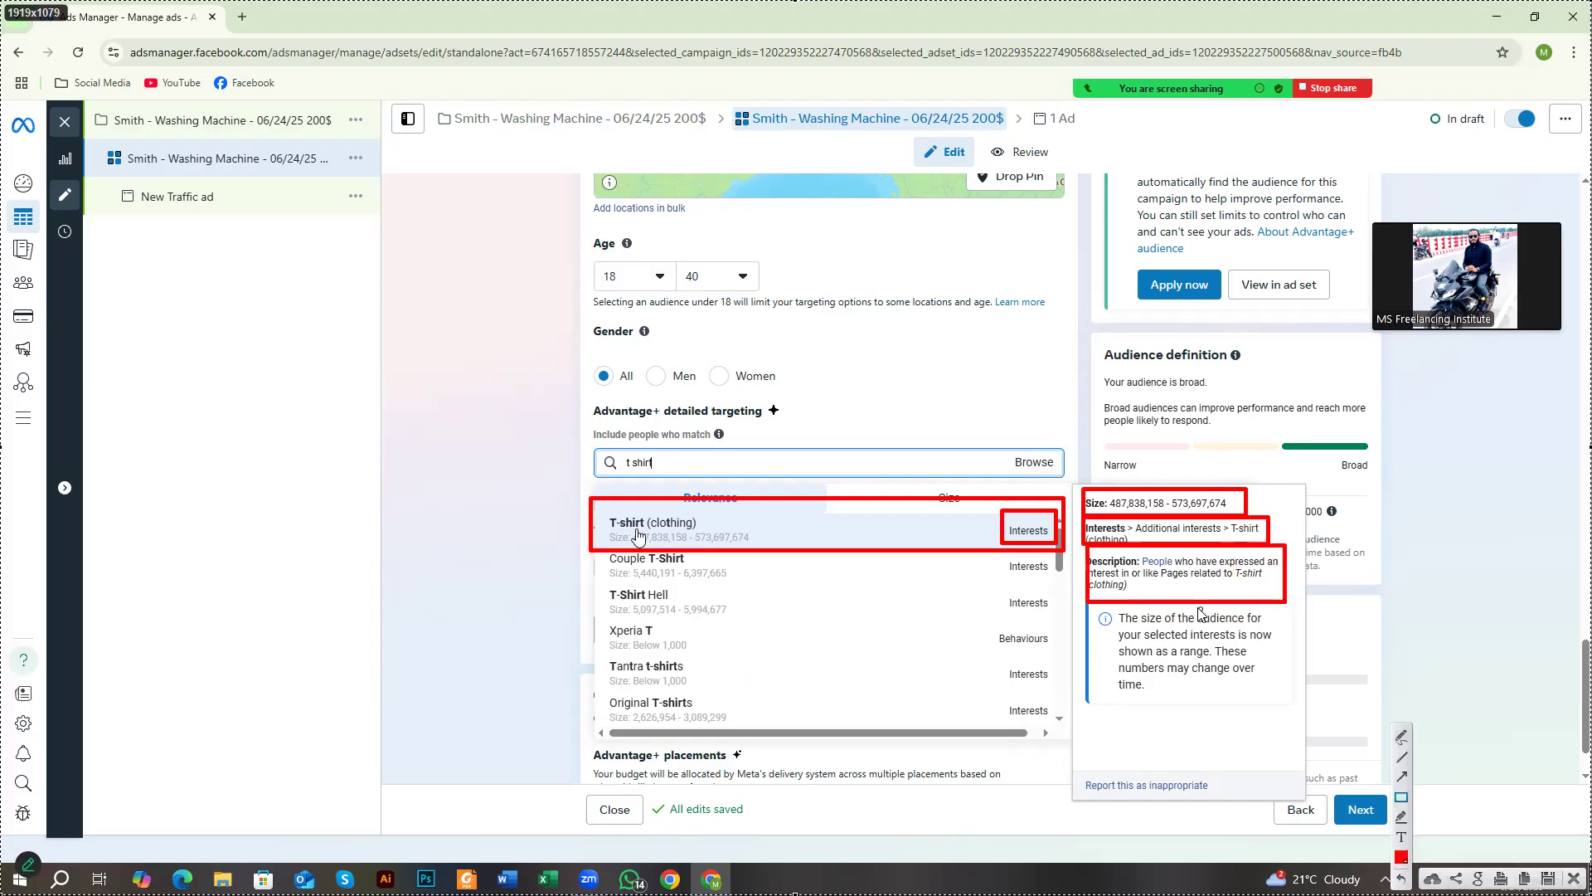
pyautogui.rightClick(1101, 594)
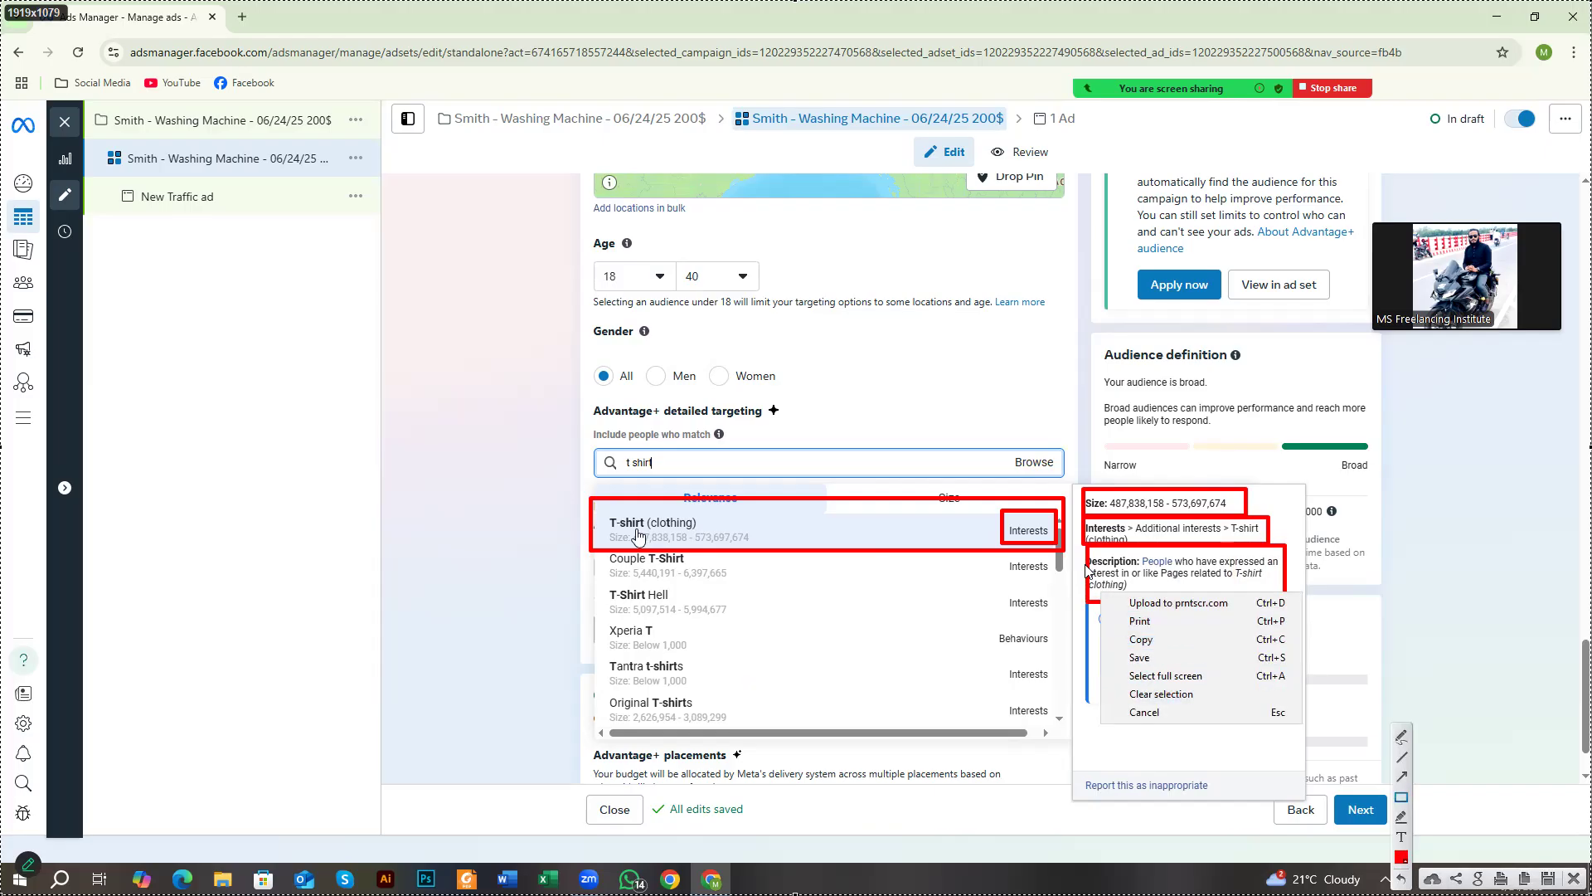
pyautogui.press('Escape')
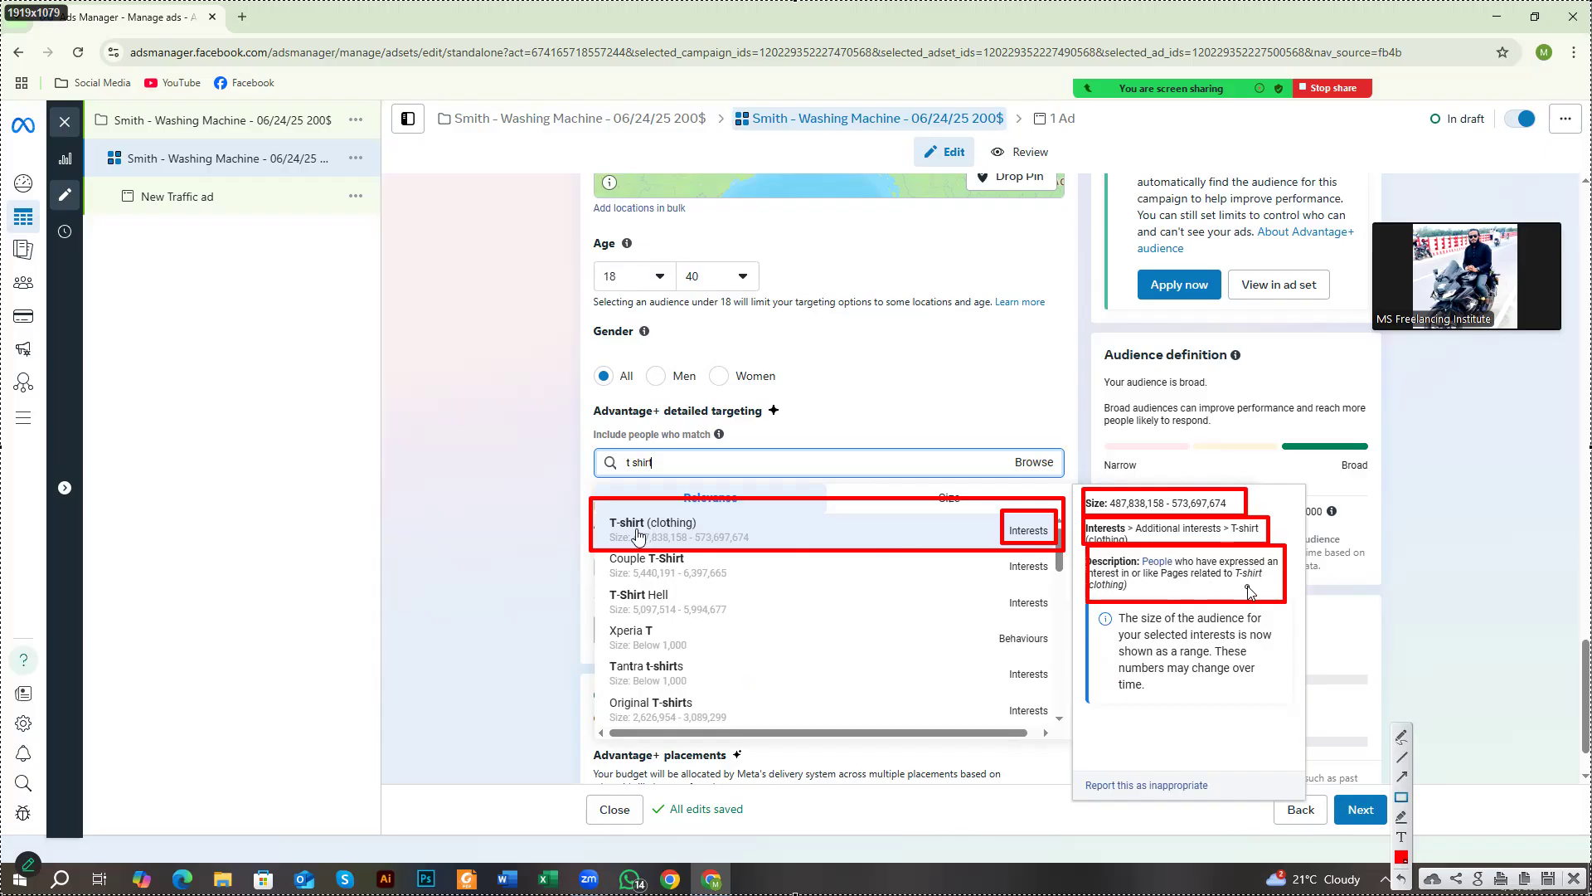
pyautogui.rightClick(1158, 545)
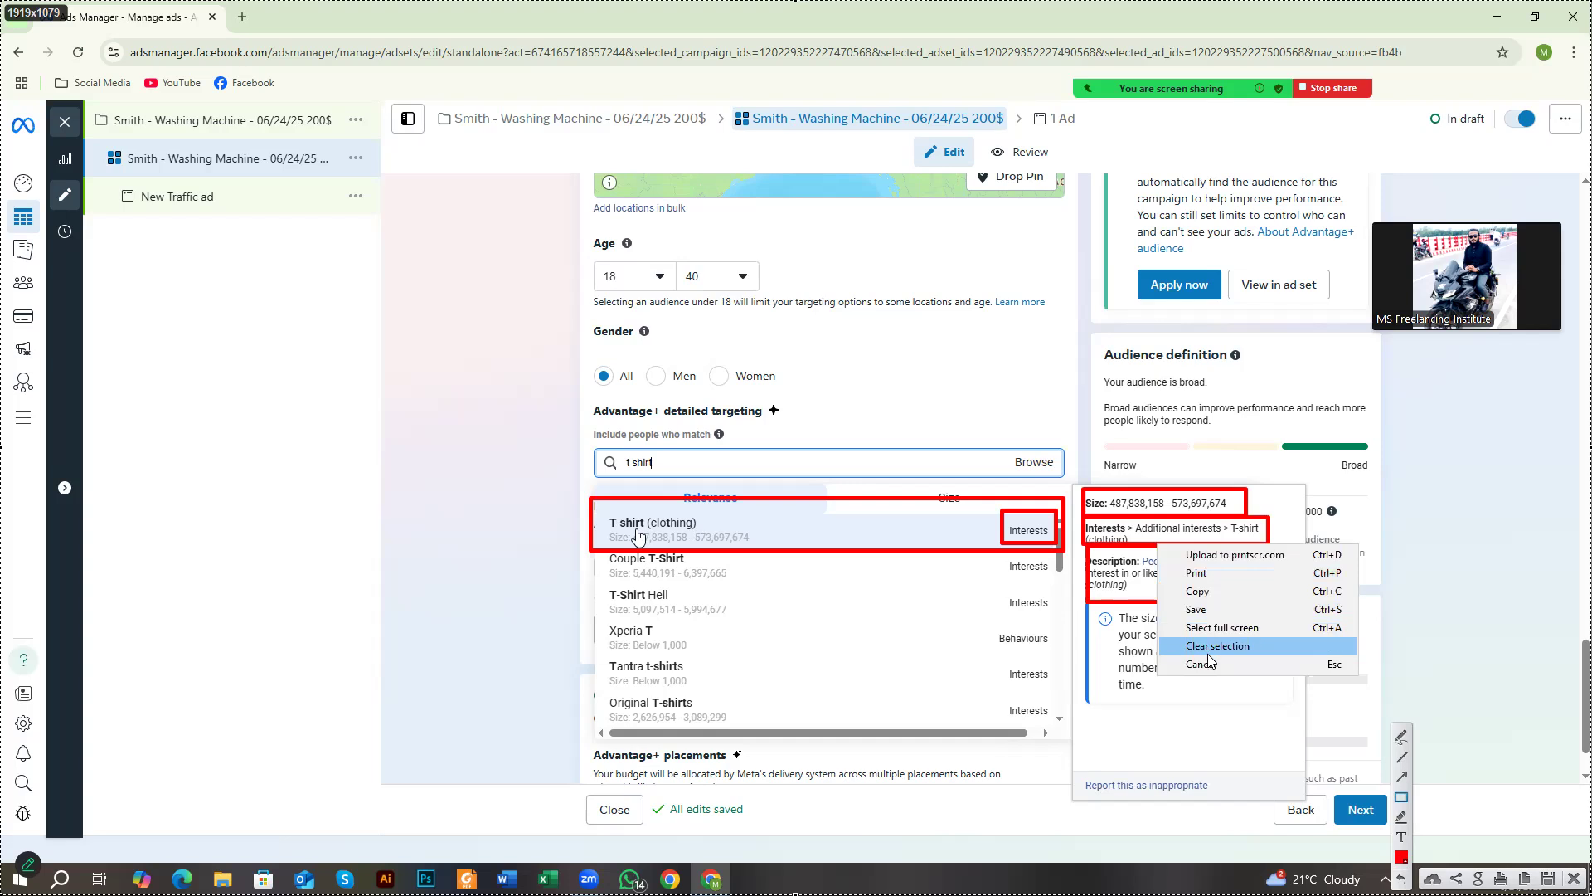
pyautogui.click(1212, 668)
# Search detailed targeting for "t shirt" and add the T-shirt (clothing) interest to the audience.
pyautogui.click(724, 463)
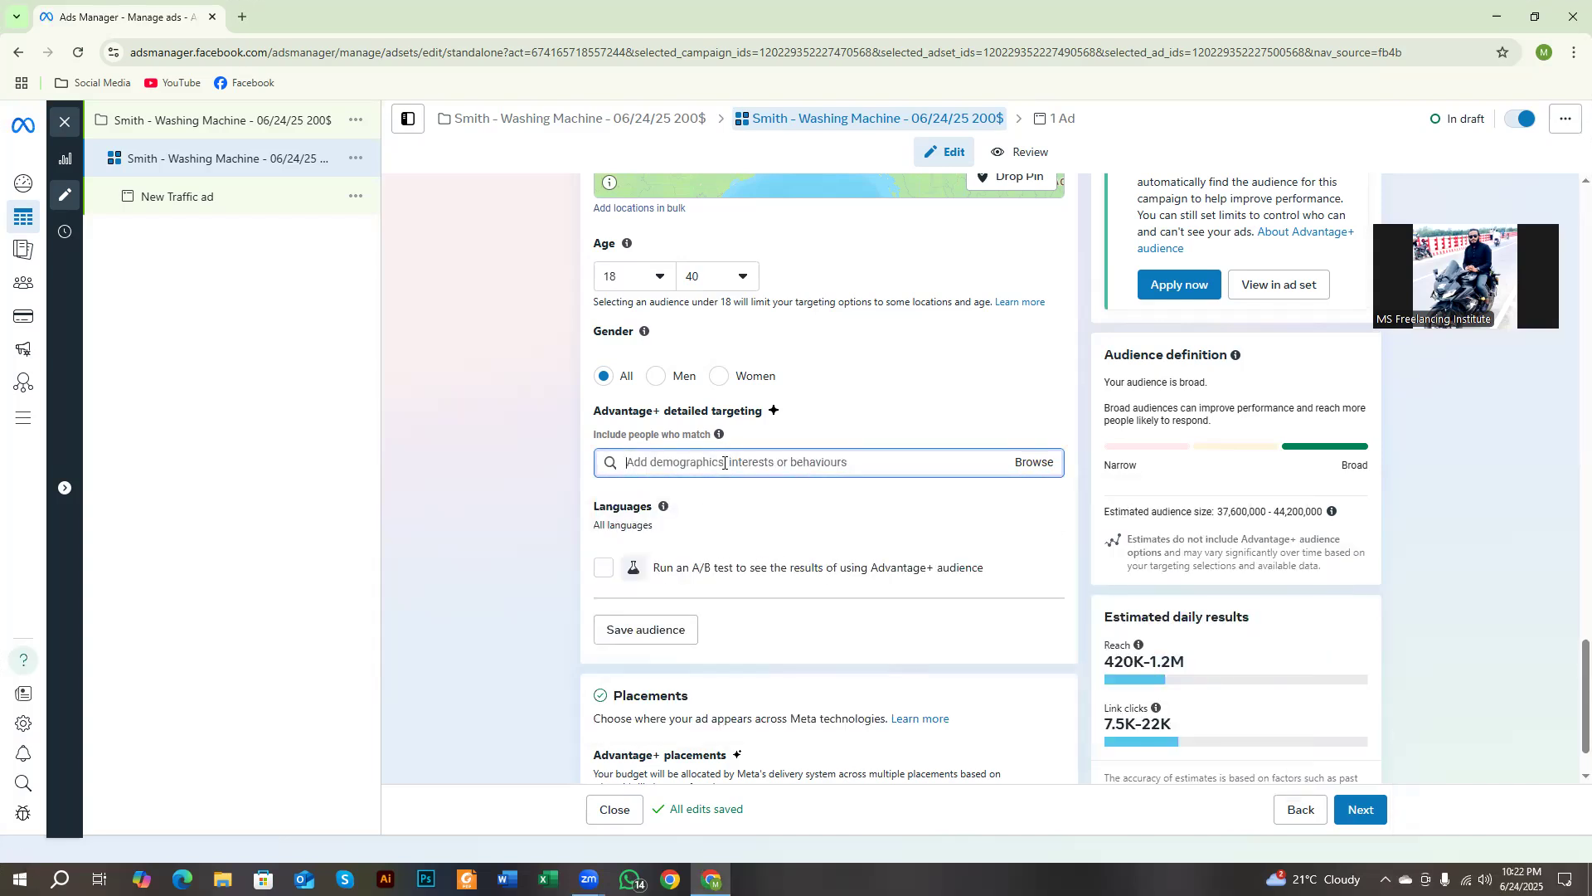
pyautogui.write('t')
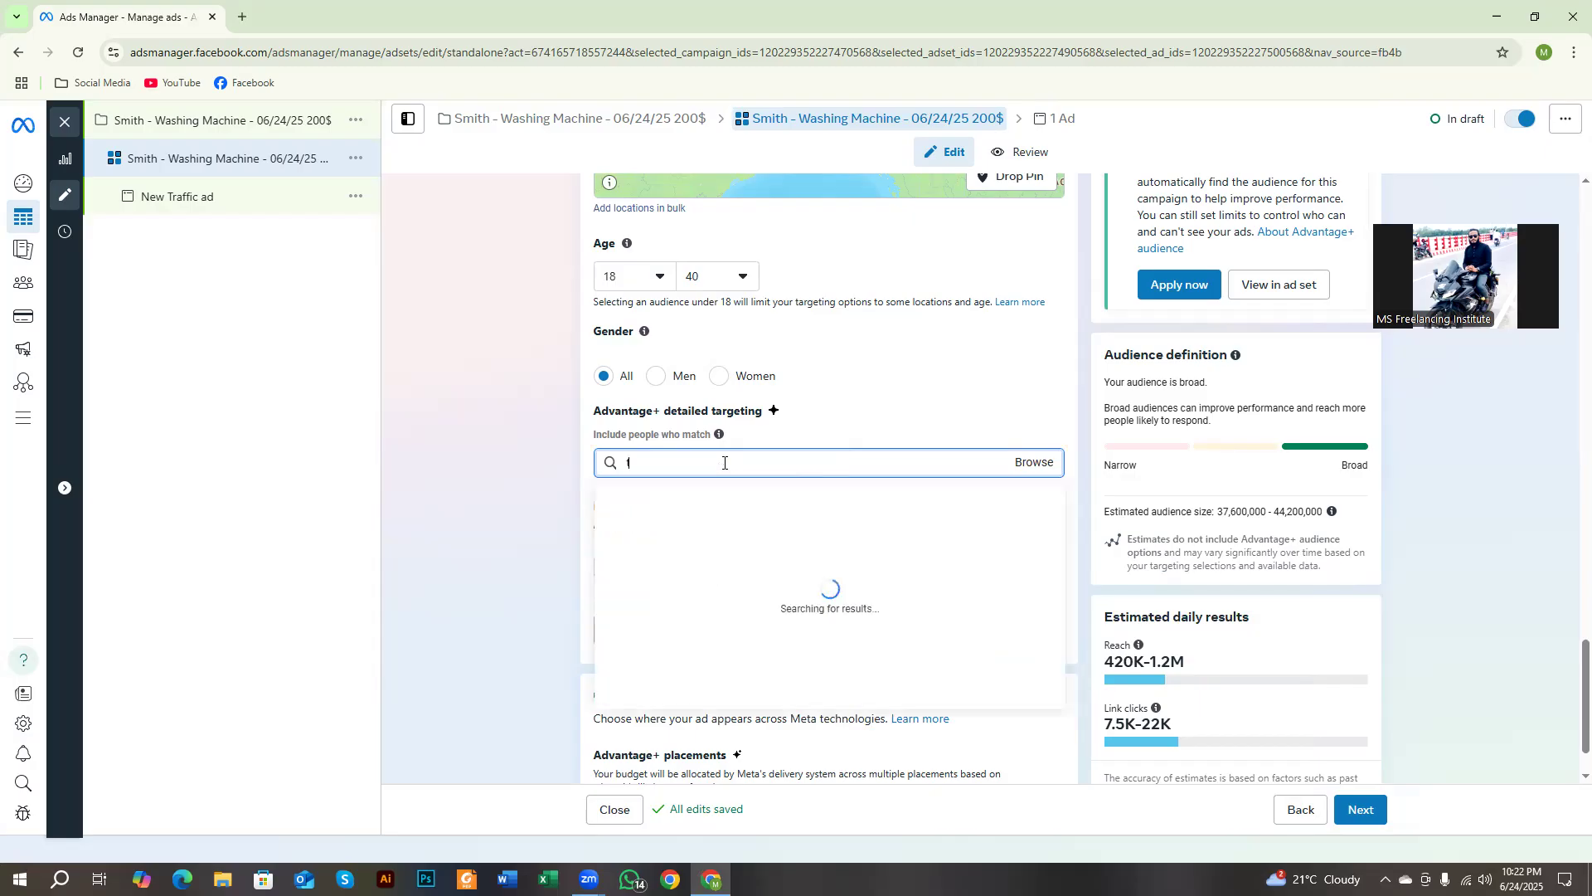
pyautogui.write(' shirt')
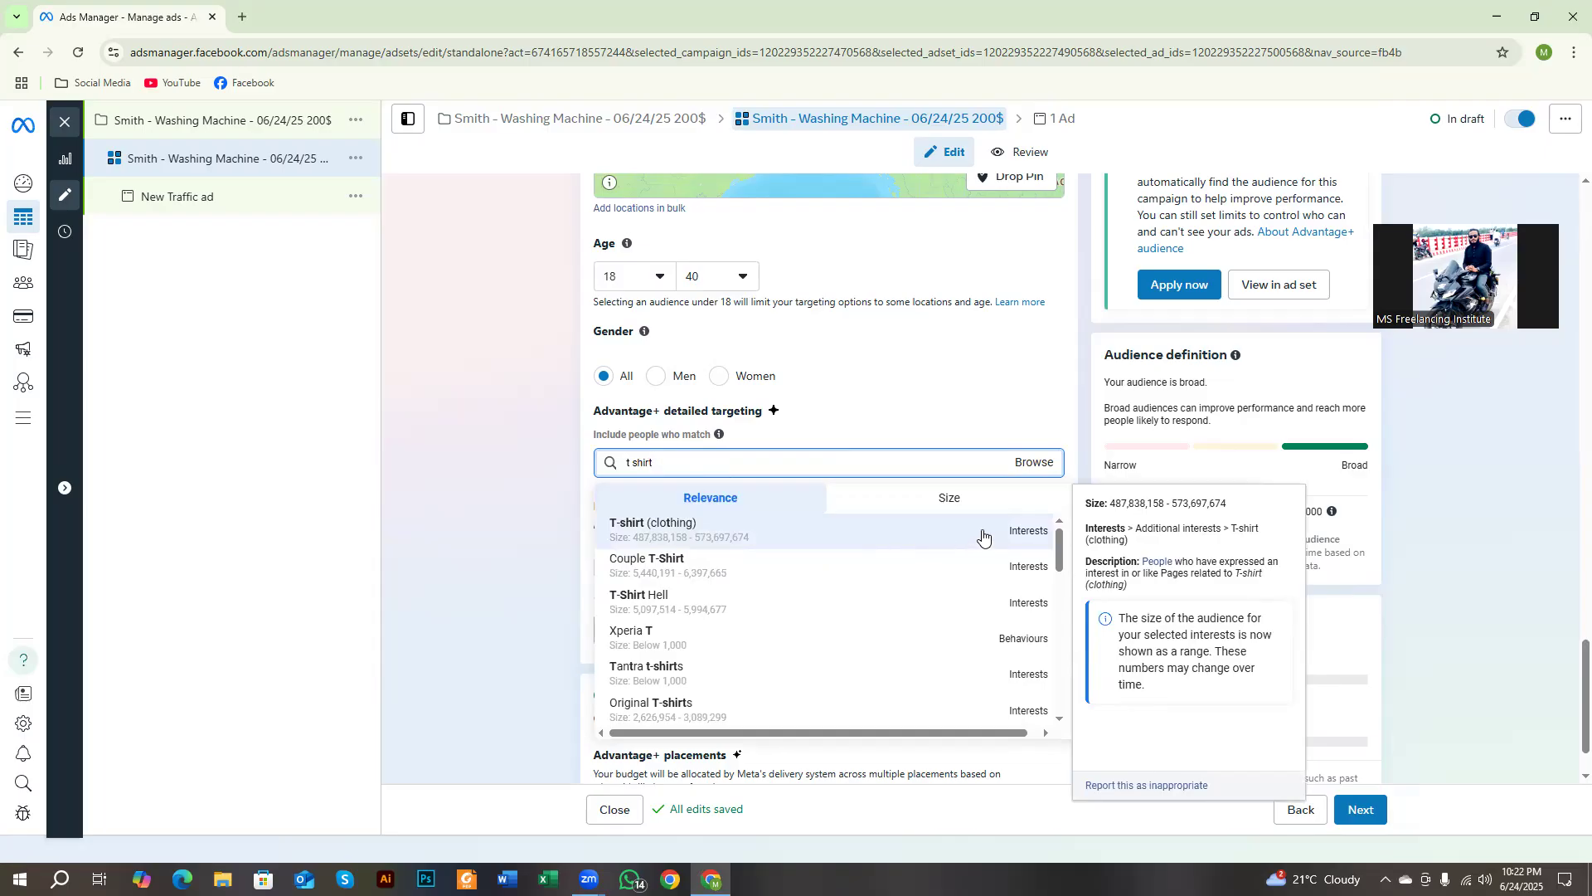
pyautogui.click(644, 530)
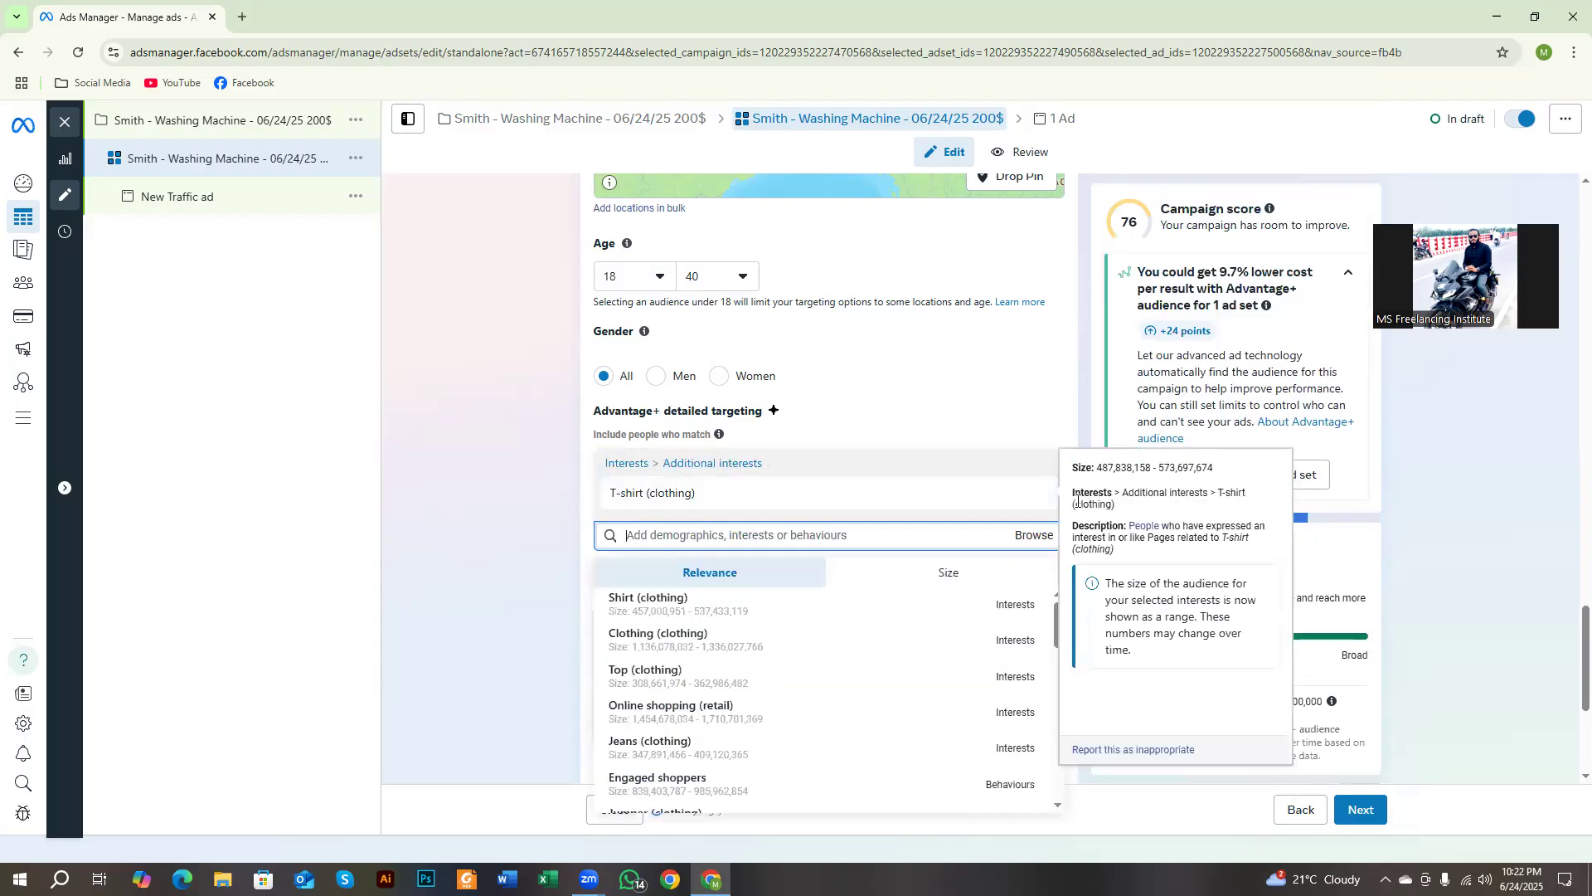
# Capture the screen and box the added T-shirt (clothing) interest, the related suggestions and the estimated daily Reach and Link clicks.
pyautogui.scroll(-4, 1160, 661)
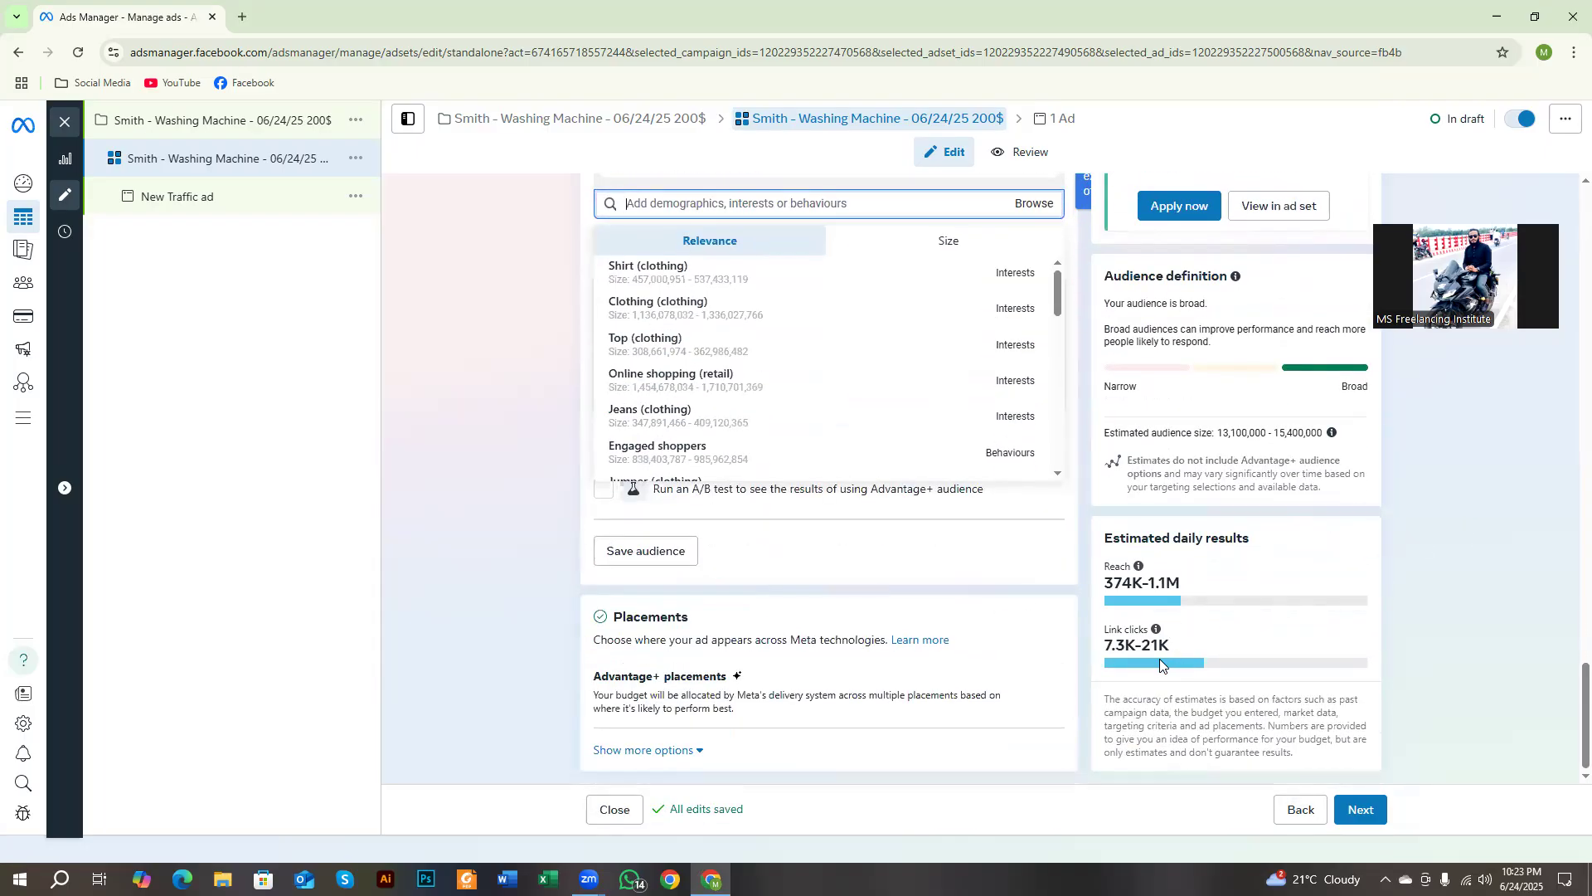
pyautogui.scroll(1, 1160, 661)
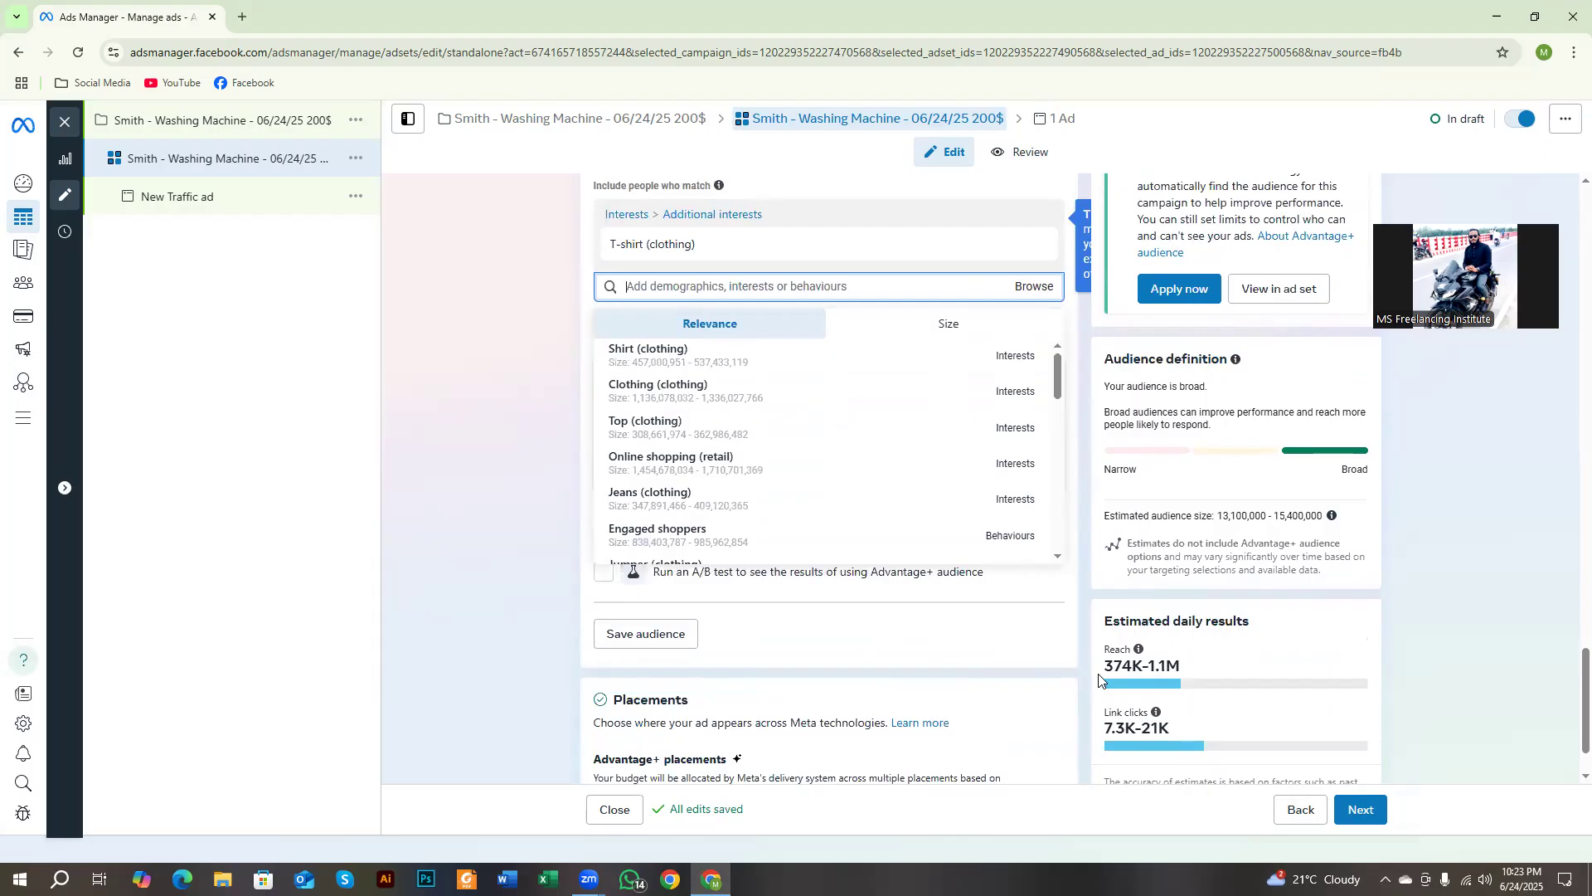
pyautogui.press('Print')
pyautogui.moveTo(2, 5)
pyautogui.mouseDown()
pyautogui.moveTo(176, 141)
pyautogui.moveTo(1591, 894)
pyautogui.mouseUp()
pyautogui.click(1402, 798)
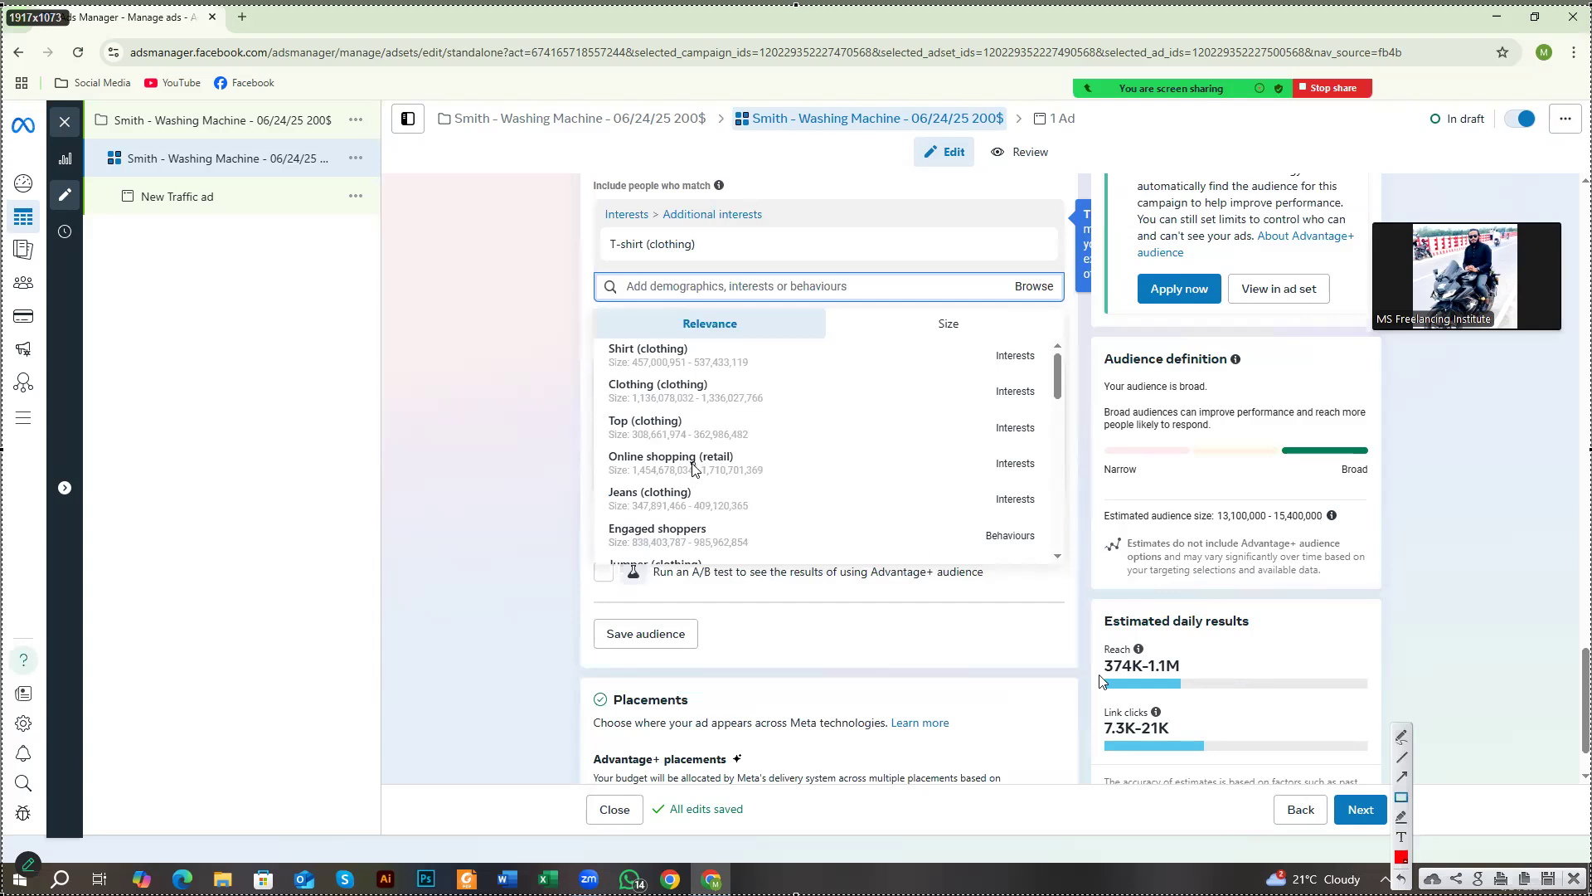
pyautogui.moveTo(578, 198); pyautogui.dragTo(751, 277)
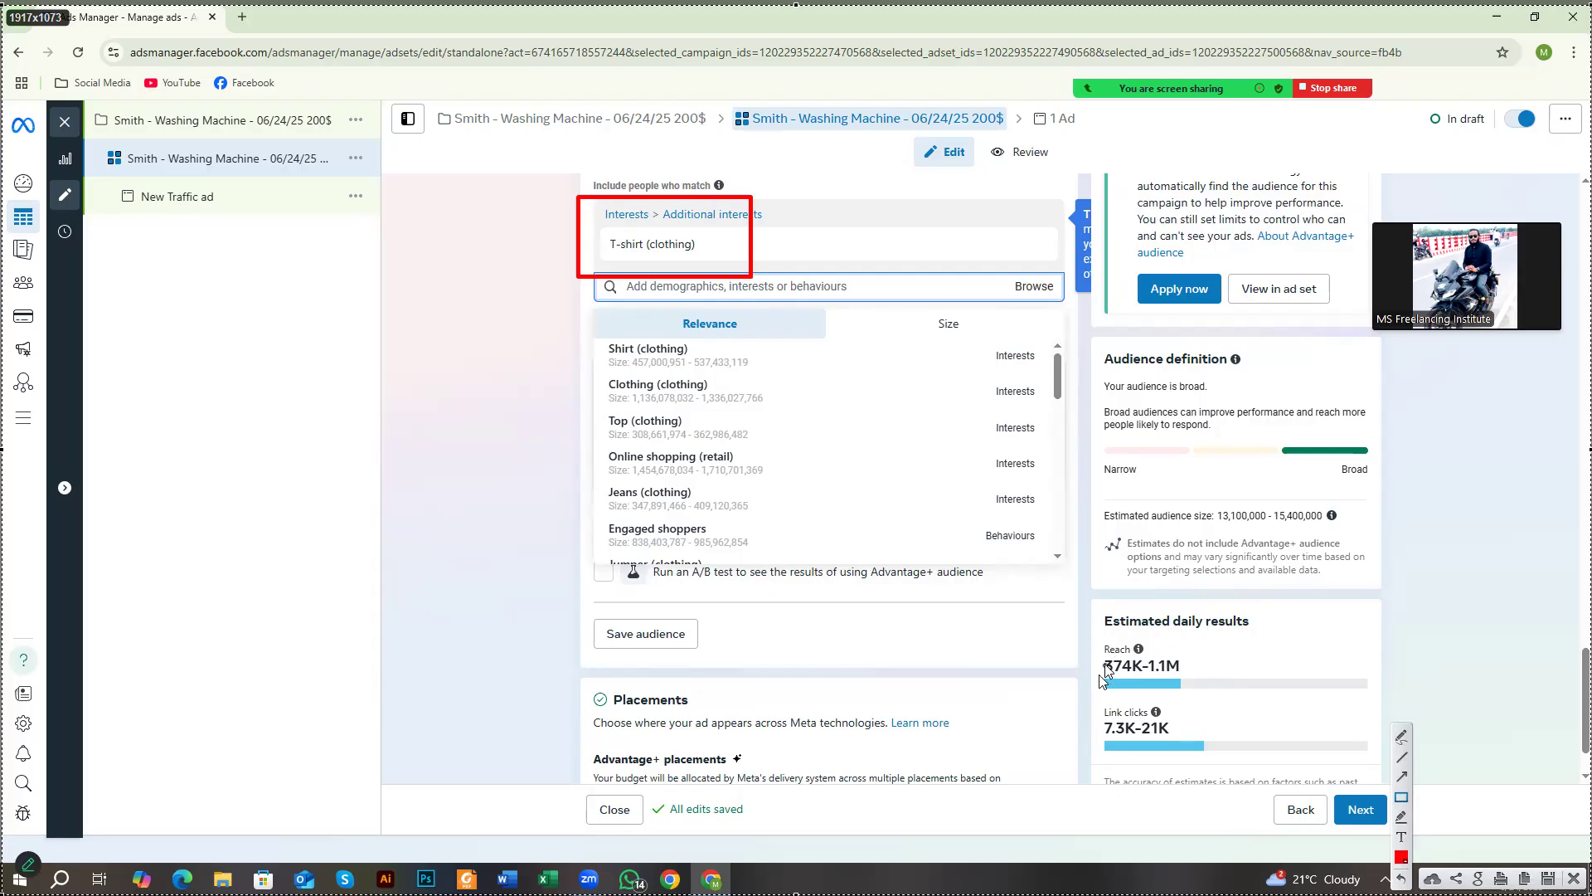
pyautogui.moveTo(1097, 632)
pyautogui.mouseDown()
pyautogui.moveTo(1150, 681)
pyautogui.moveTo(1209, 689)
pyautogui.mouseUp()
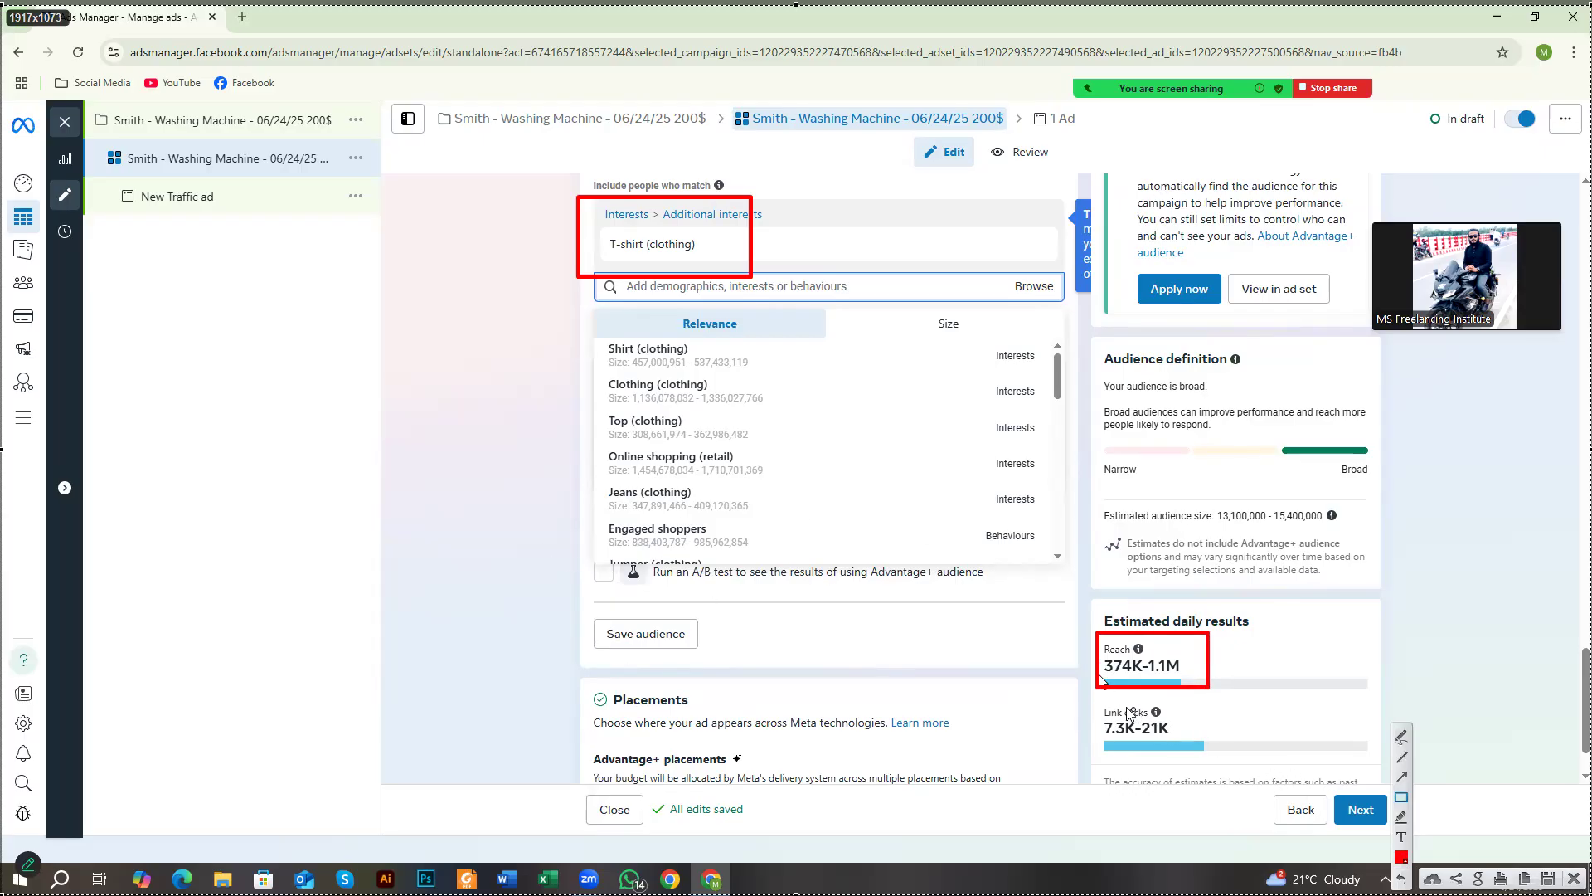
pyautogui.moveTo(1095, 699); pyautogui.dragTo(1197, 757)
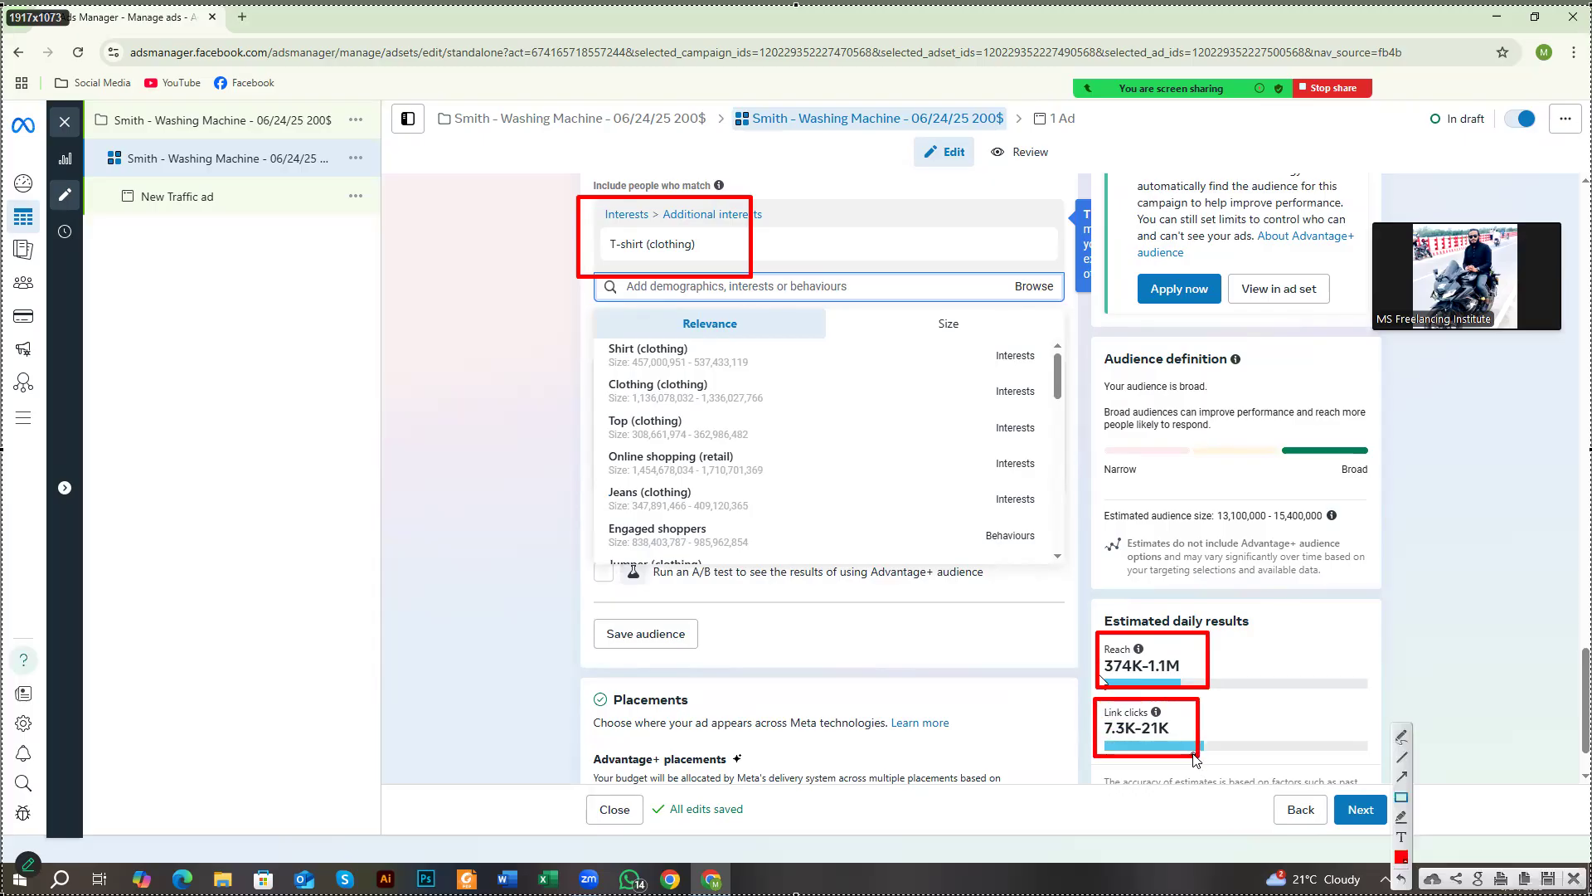
pyautogui.moveTo(599, 213)
pyautogui.mouseDown()
pyautogui.moveTo(675, 259)
pyautogui.moveTo(694, 443)
pyautogui.moveTo(797, 639)
pyautogui.mouseUp()
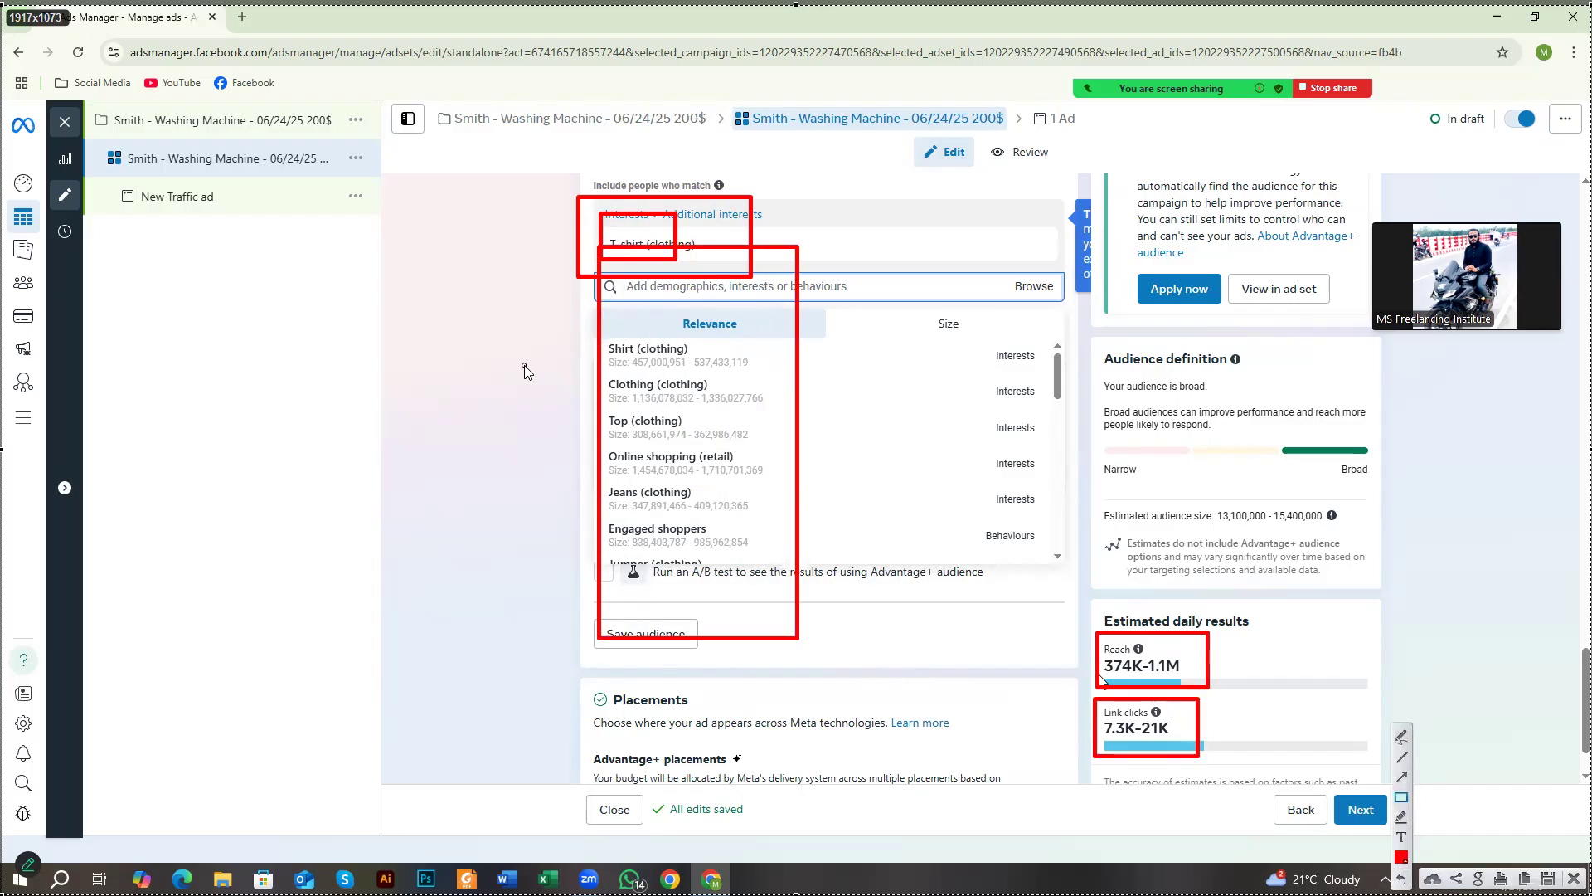
pyautogui.moveTo(1097, 615); pyautogui.dragTo(1262, 892)
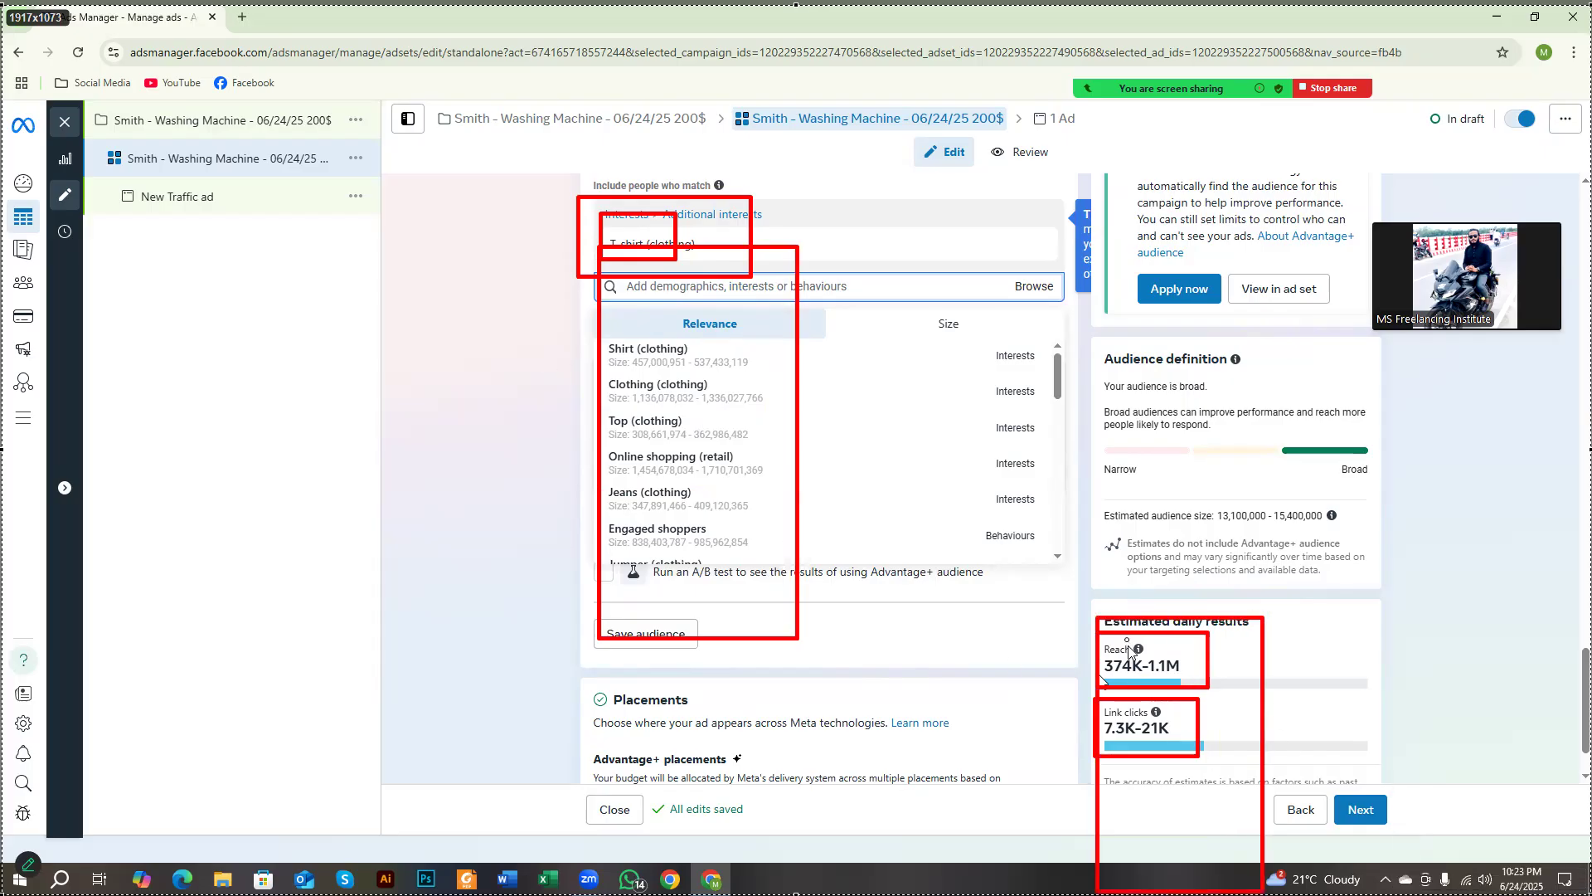
# Mark the estimated audience size and daily results with further boxes, discard the capture and close the targeting suggestions.
pyautogui.moveTo(1126, 637); pyautogui.dragTo(1235, 779)
pyautogui.moveTo(1147, 596); pyautogui.dragTo(1260, 706)
pyautogui.moveTo(1222, 473); pyautogui.dragTo(1346, 558)
pyautogui.moveTo(1292, 479); pyautogui.dragTo(1376, 546)
pyautogui.moveTo(1225, 474); pyautogui.dragTo(1278, 525)
pyautogui.moveTo(1156, 470); pyautogui.dragTo(1228, 528)
pyautogui.moveTo(1100, 464); pyautogui.dragTo(1171, 531)
pyautogui.moveTo(1100, 483); pyautogui.dragTo(1193, 539)
pyautogui.moveTo(1226, 485); pyautogui.dragTo(1314, 541)
pyautogui.moveTo(1333, 476); pyautogui.dragTo(1385, 540)
pyautogui.moveTo(1133, 620); pyautogui.dragTo(1208, 713)
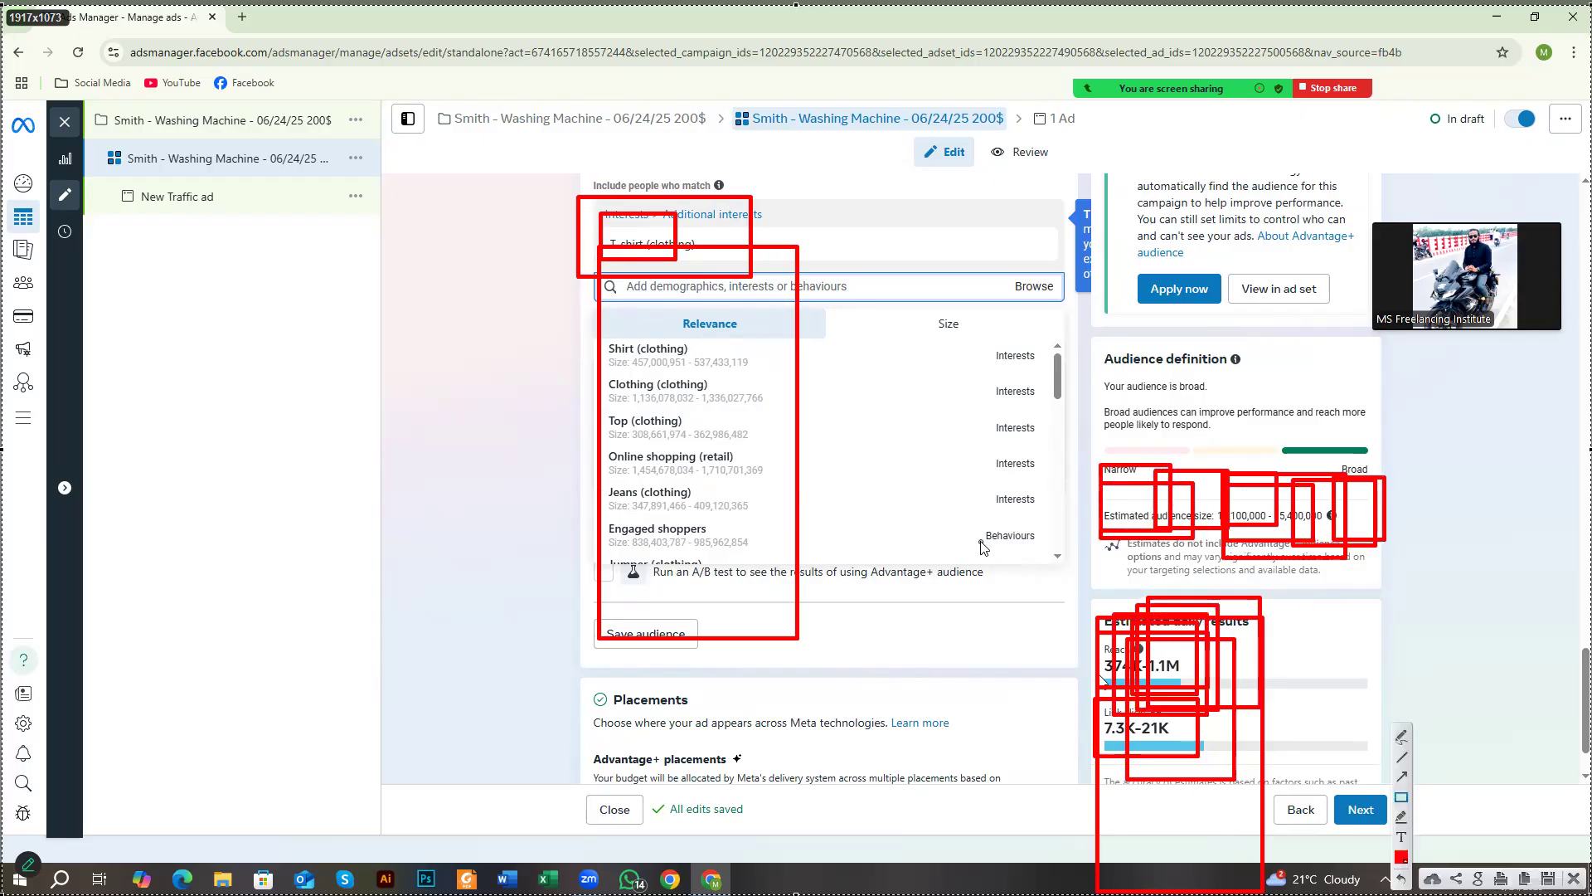
pyautogui.rightClick(982, 542)
pyautogui.click(1064, 663)
pyautogui.click(505, 517)
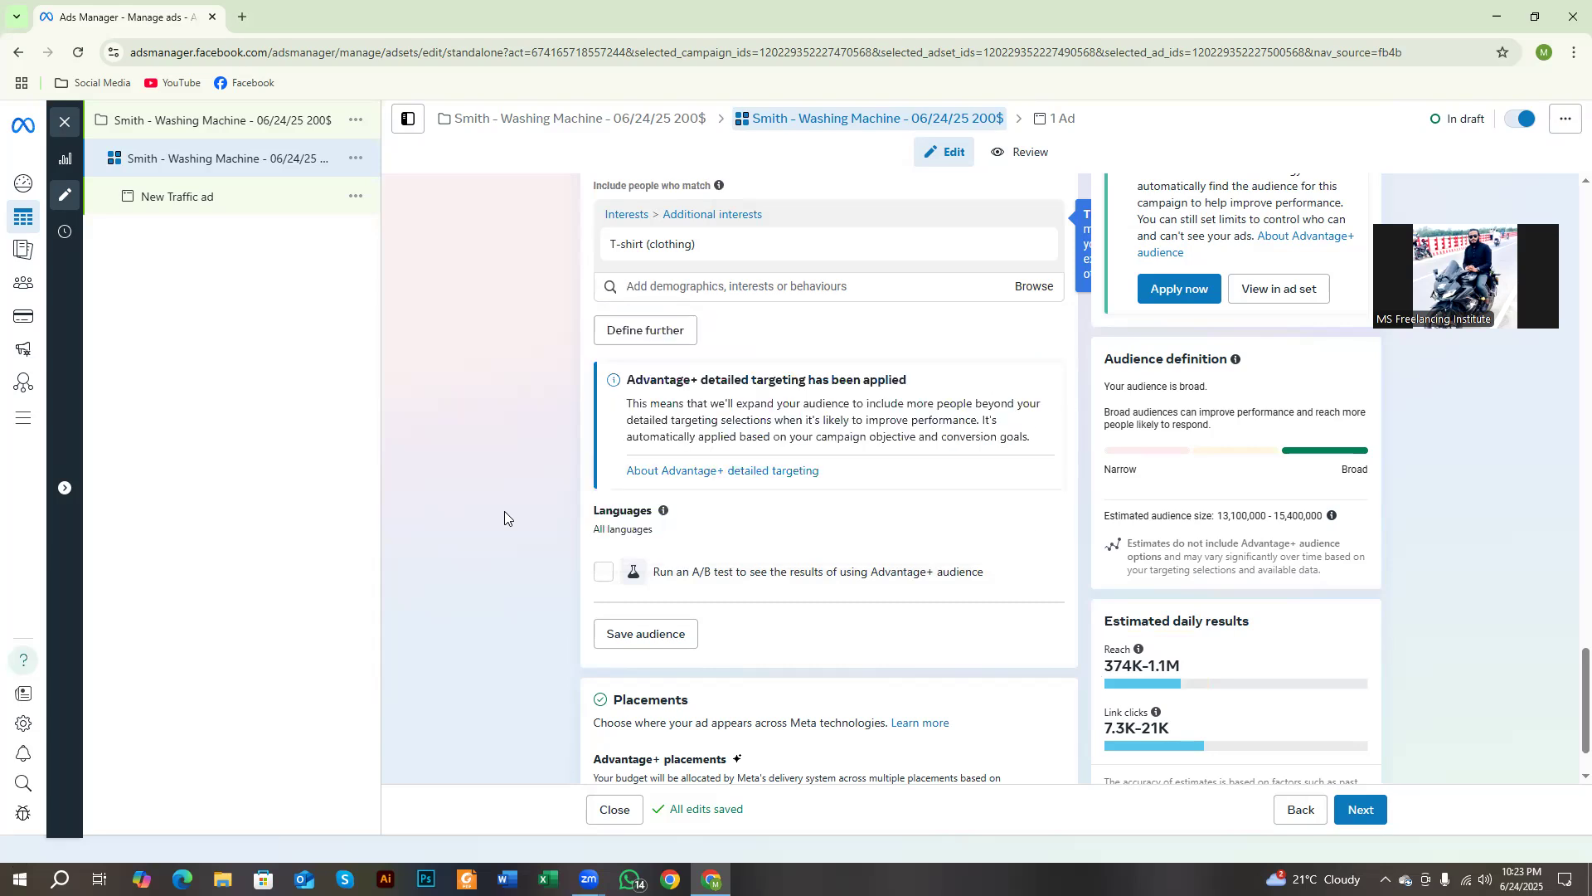
# Browse the related targeting suggestions offered for the T-shirt (clothing) interest and close the list.
pyautogui.click(680, 289)
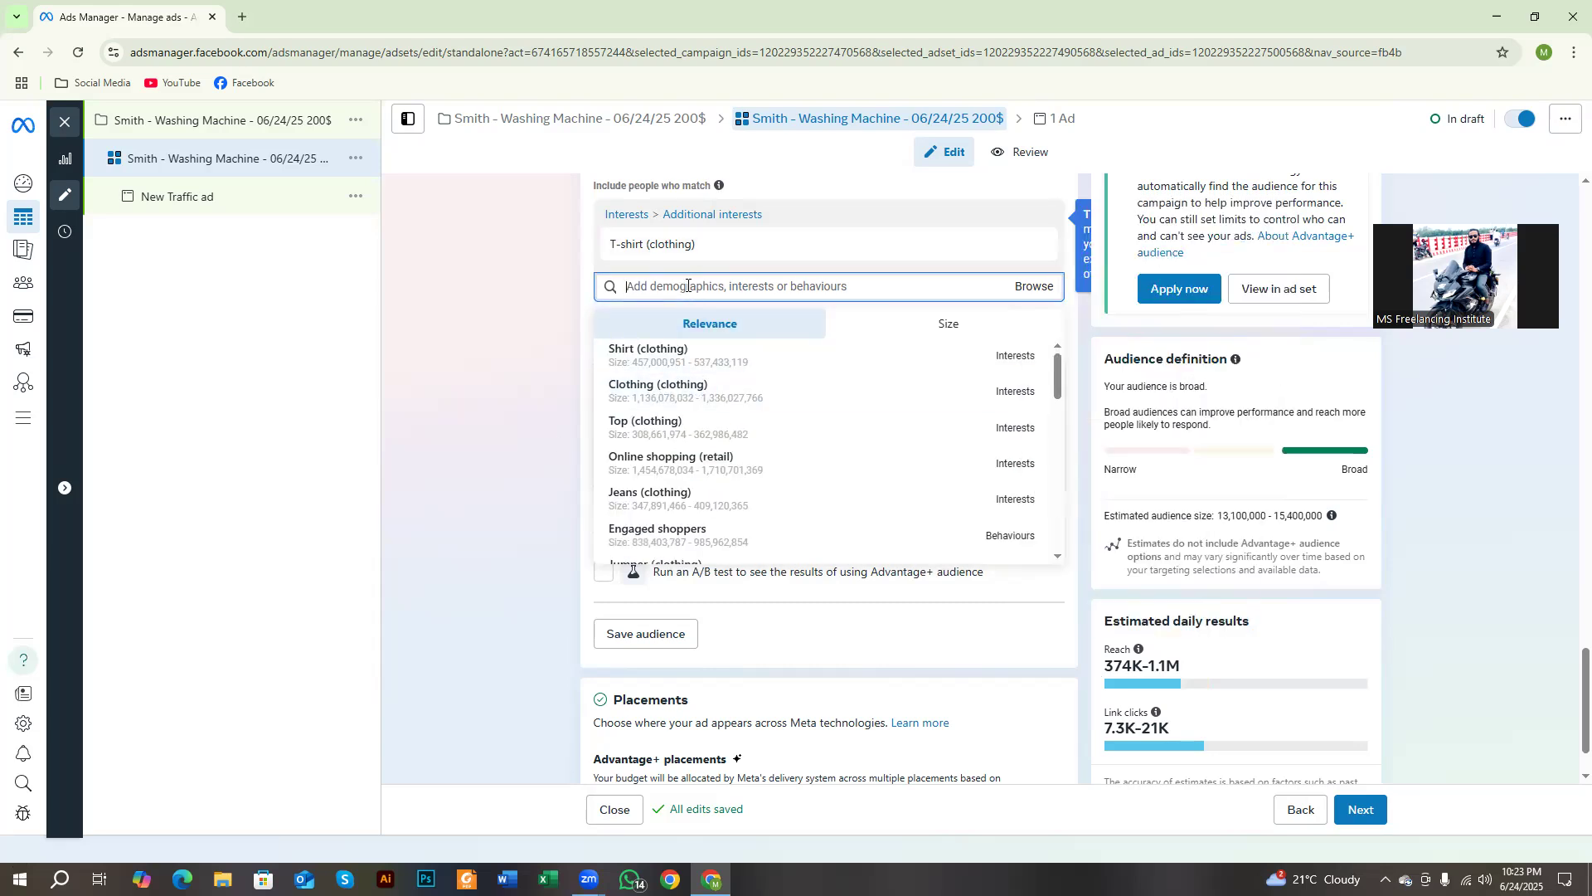
pyautogui.click(572, 363)
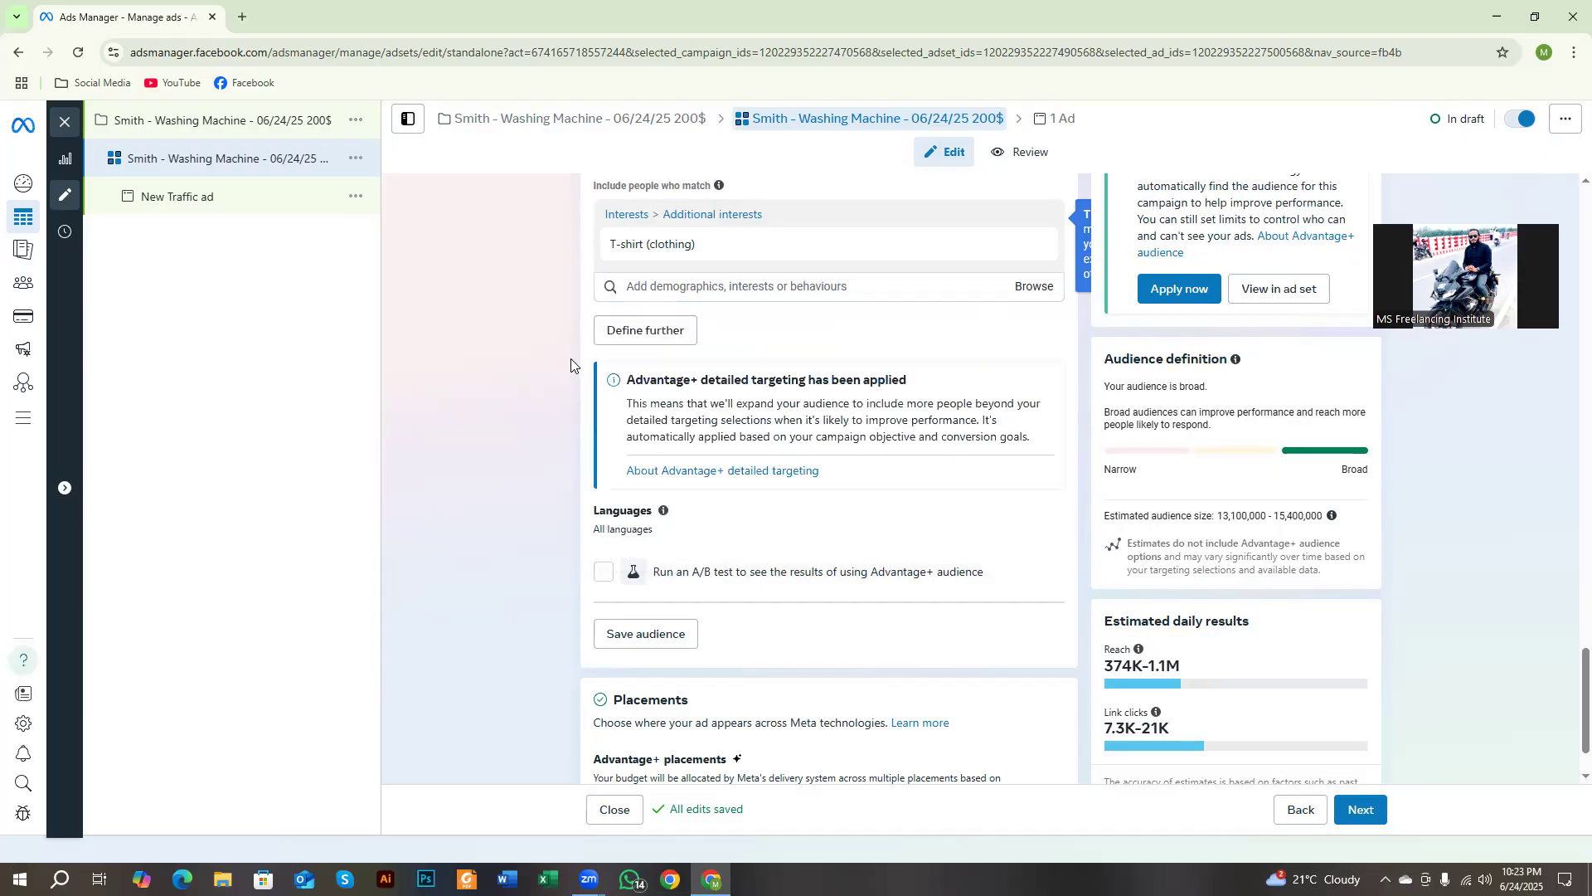
pyautogui.click(701, 285)
pyautogui.scroll(-7, 730, 451)
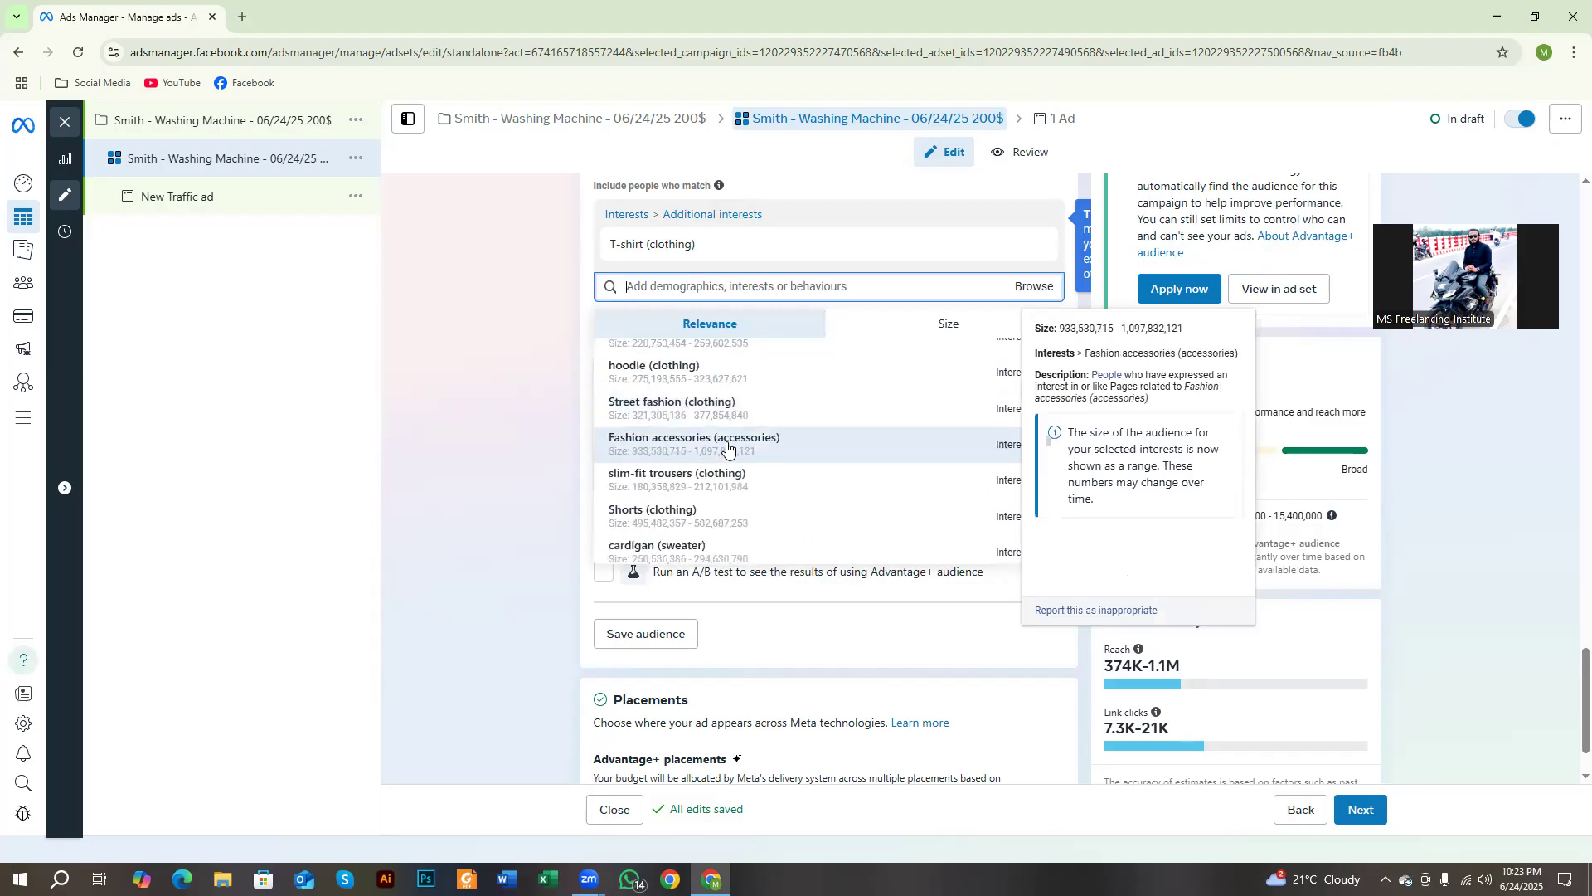
pyautogui.scroll(6, 673, 455)
pyautogui.scroll(3, 655, 453)
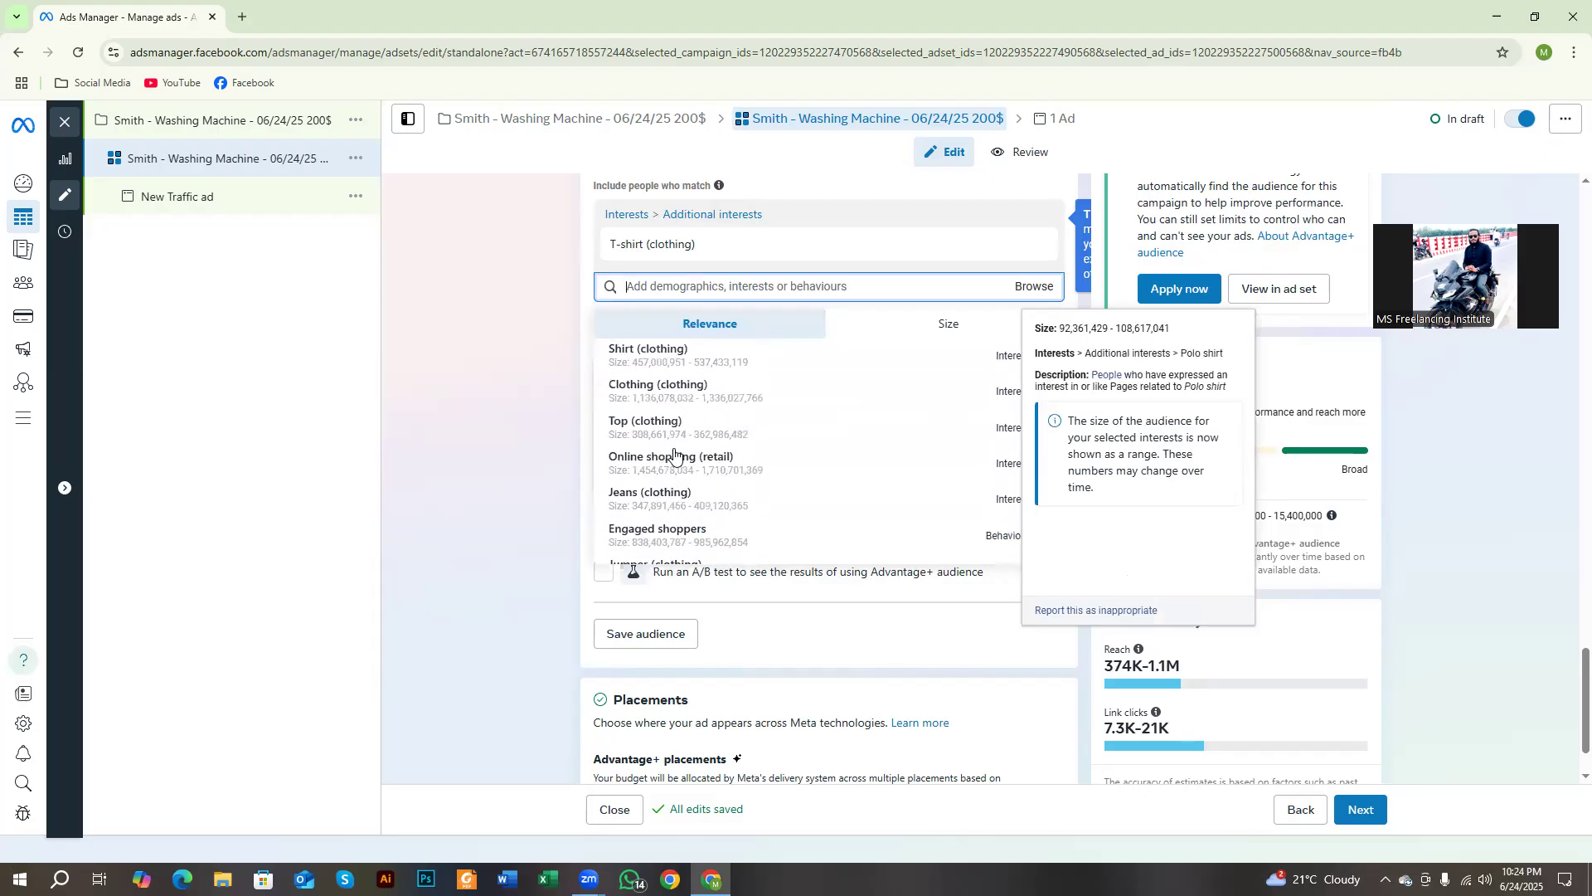
pyautogui.click(569, 451)
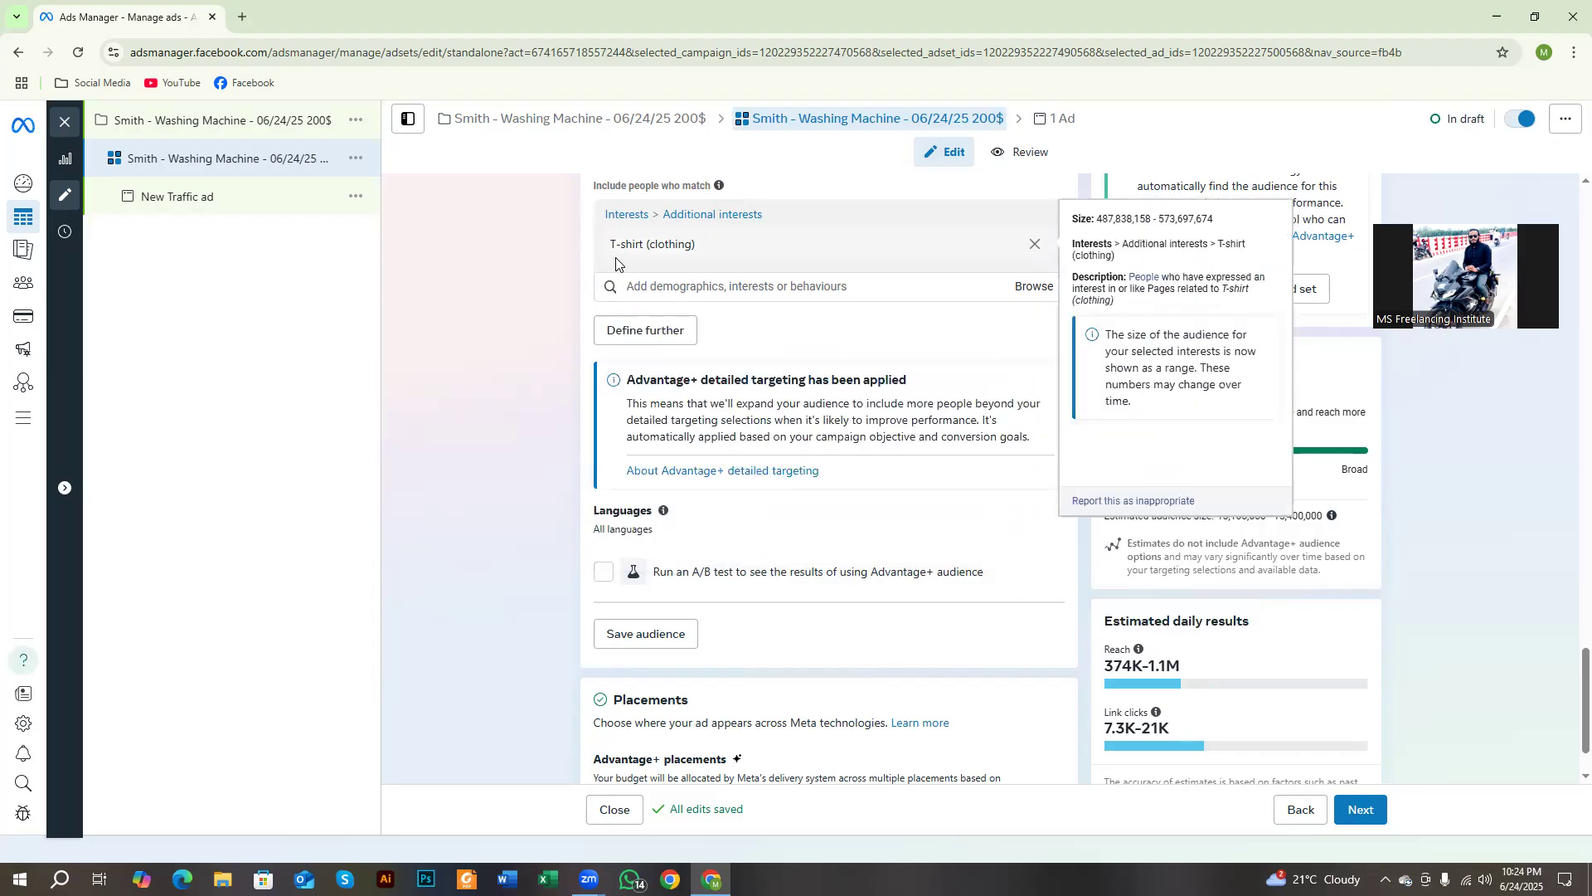
# Add the suggested Shirt (clothing), Clothing (clothing), Online shopping (retail) and Engaged shoppers entries to detailed targeting.
pyautogui.click(666, 285)
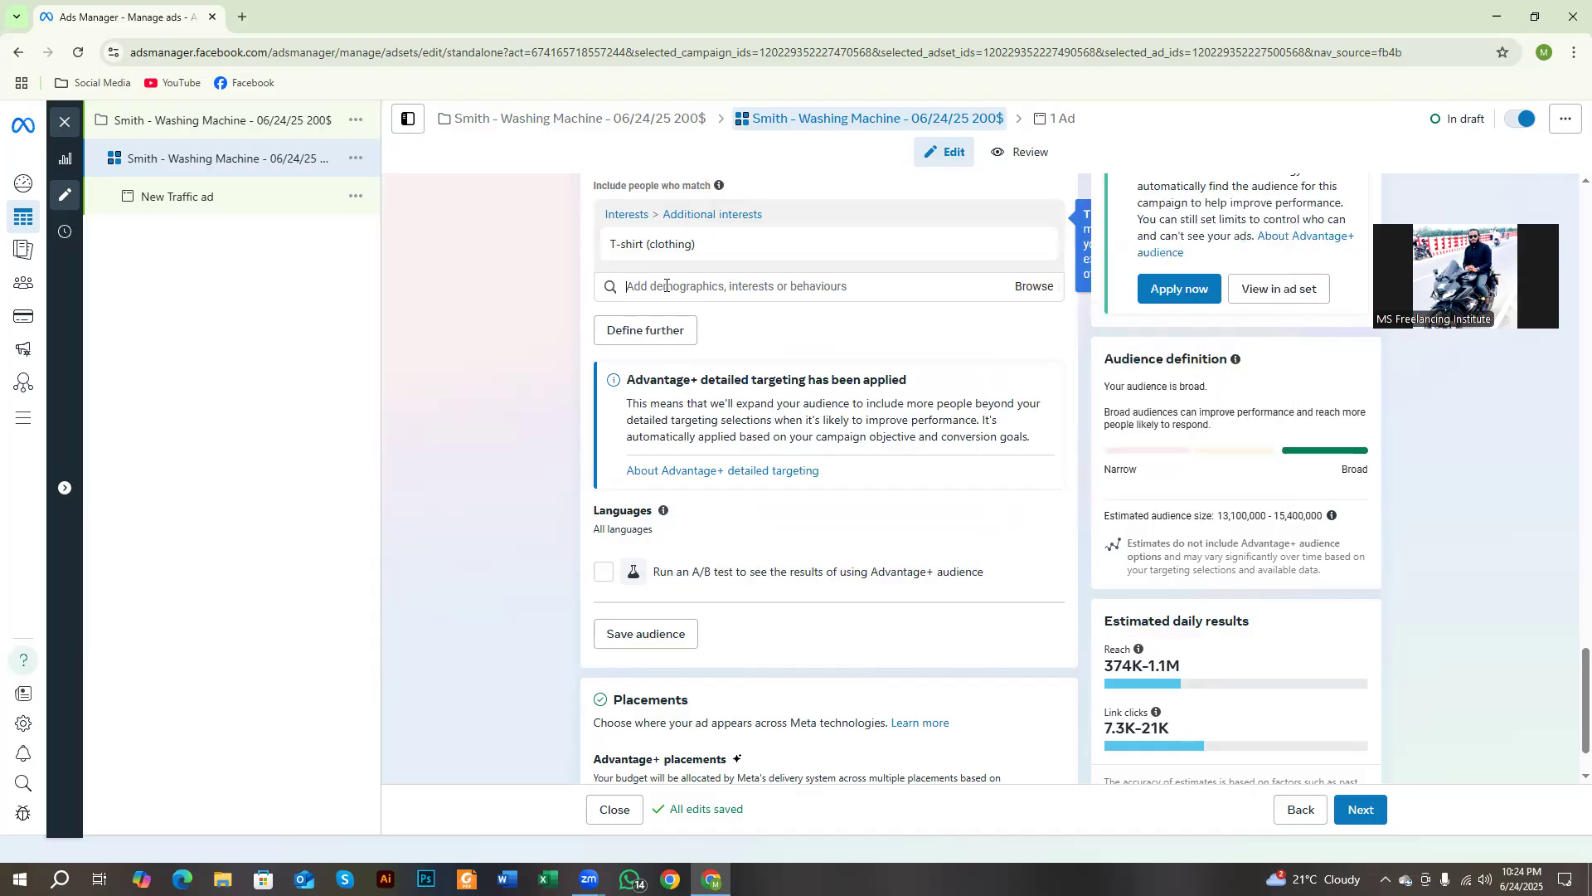
pyautogui.click(666, 285)
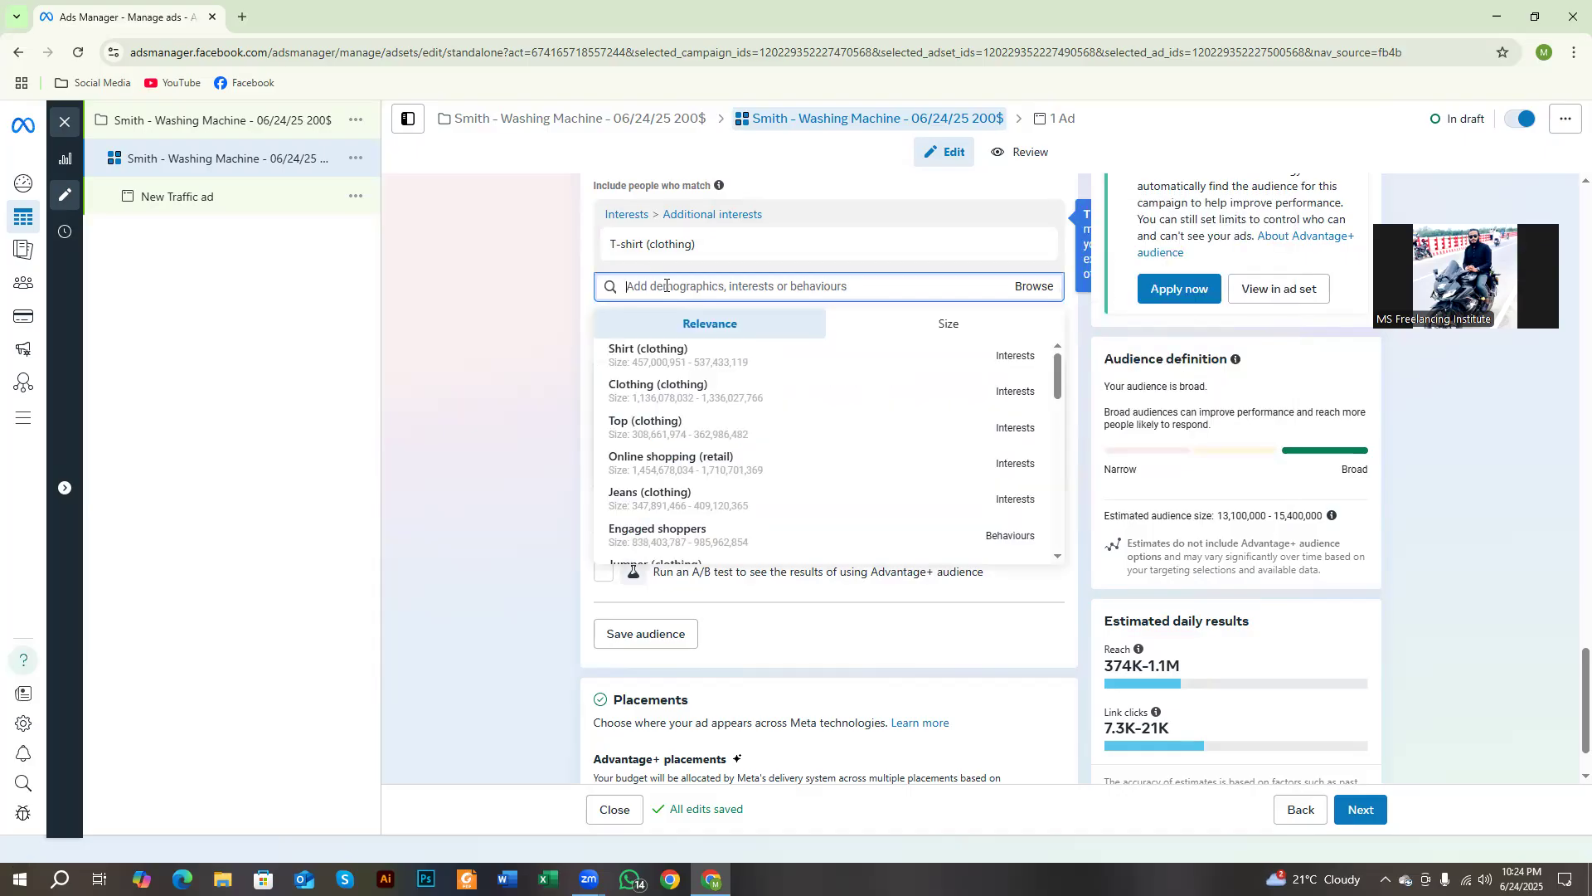
pyautogui.scroll(-3, 680, 412)
pyautogui.scroll(3, 680, 412)
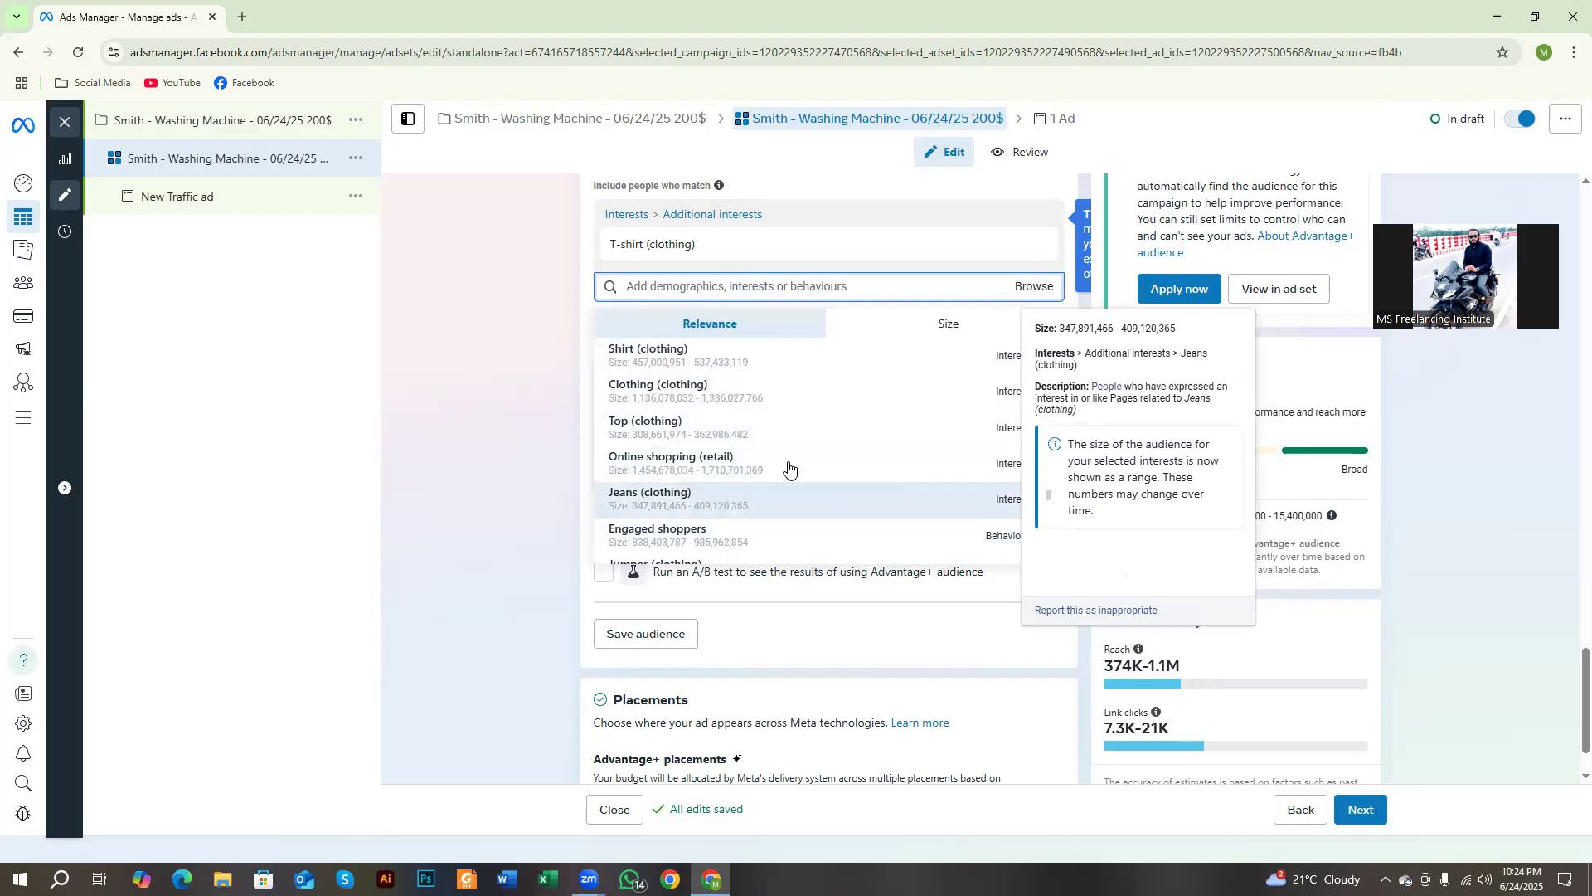
pyautogui.click(640, 363)
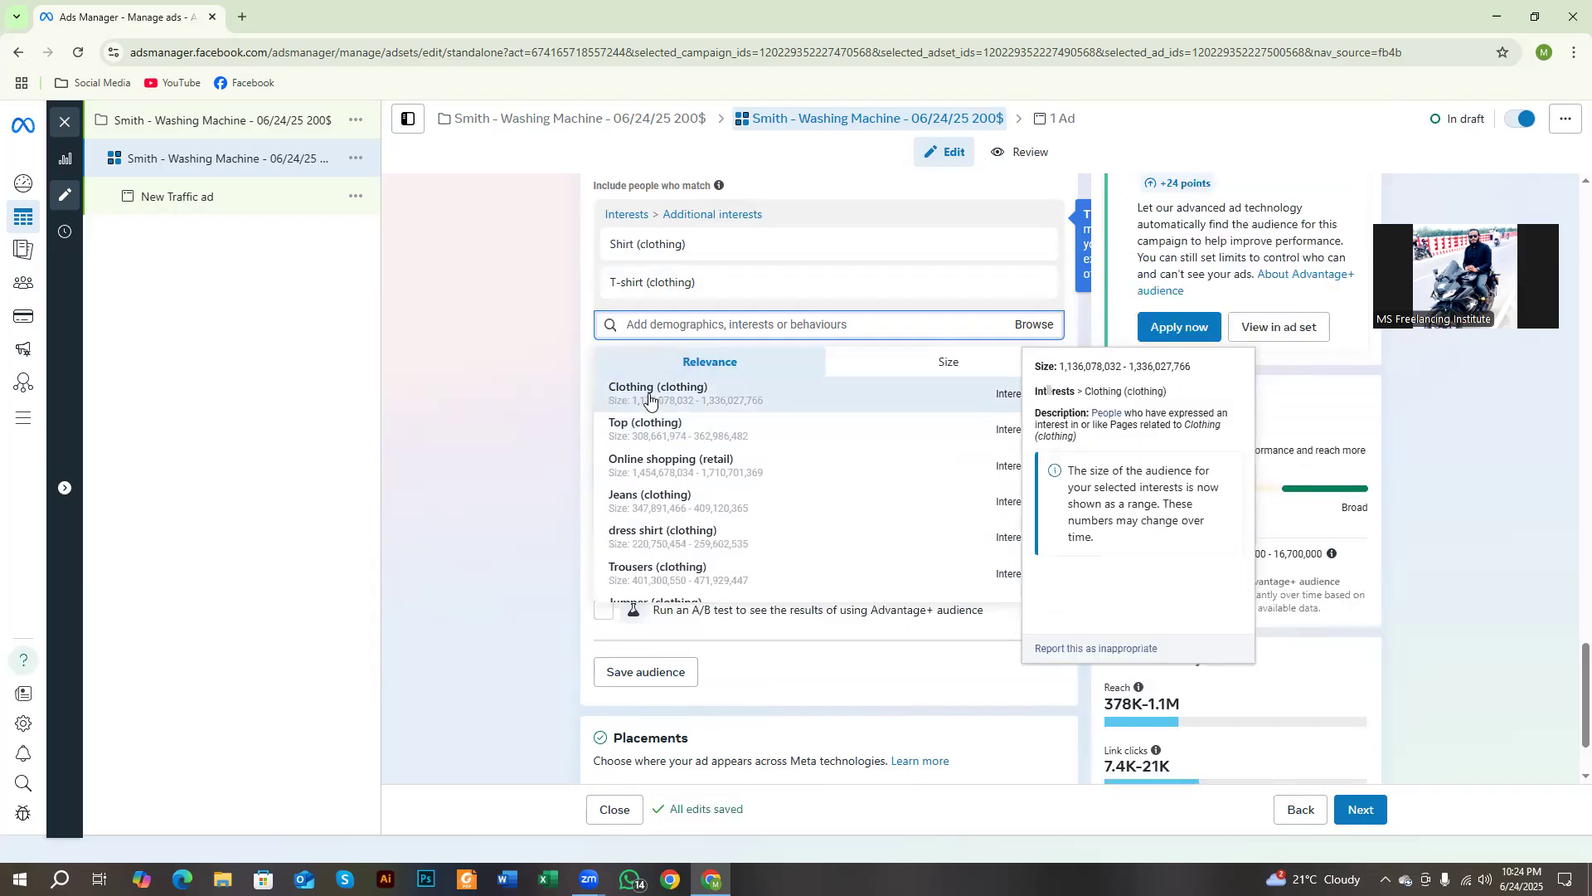
pyautogui.click(649, 396)
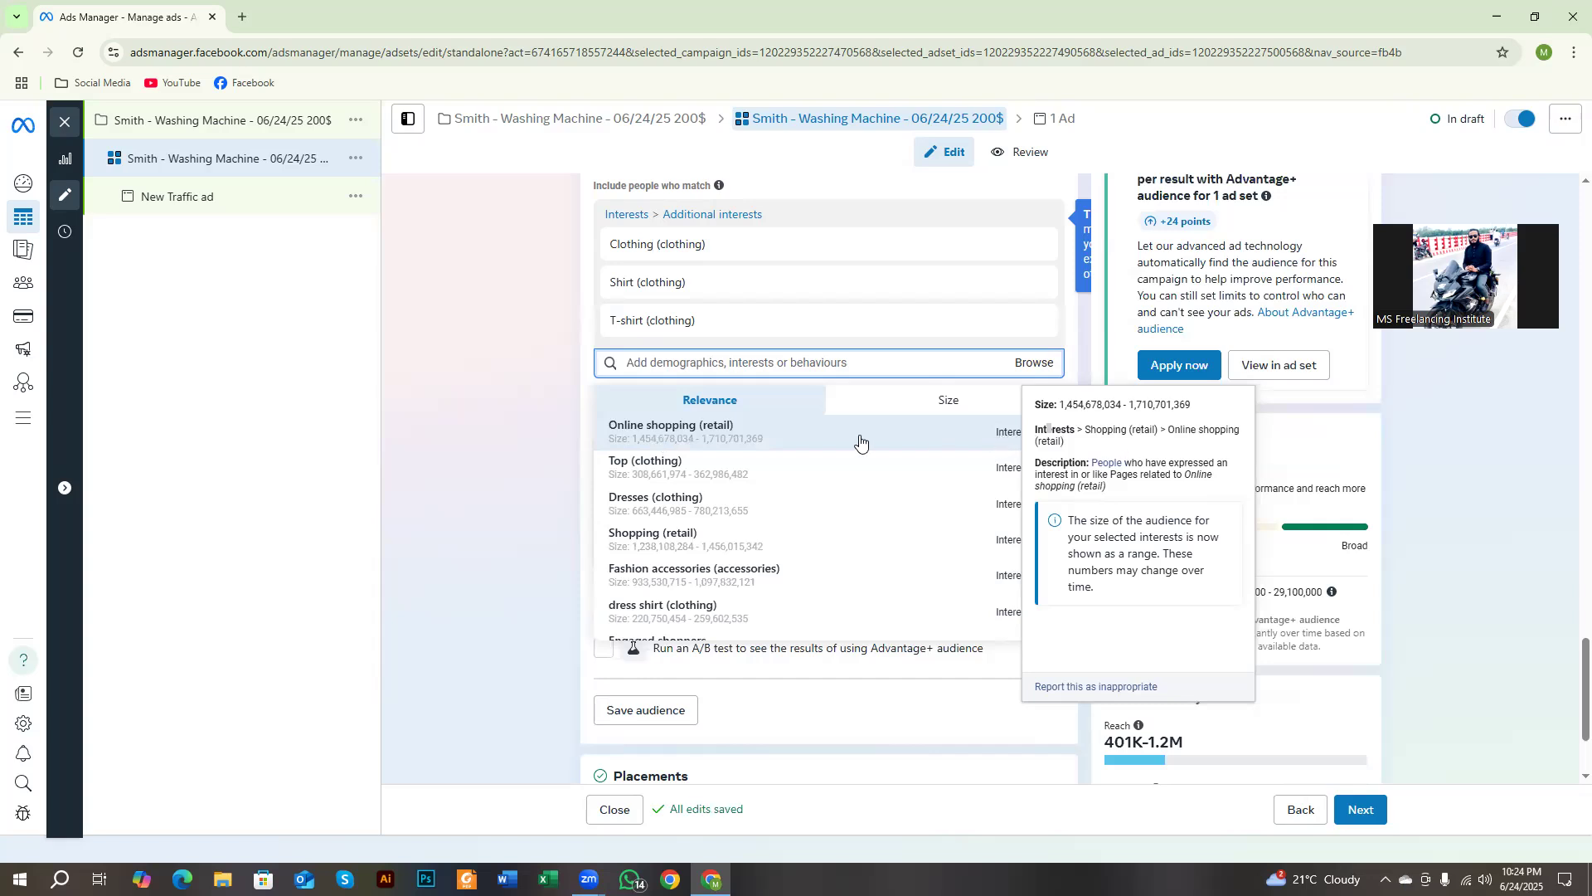
pyautogui.click(634, 440)
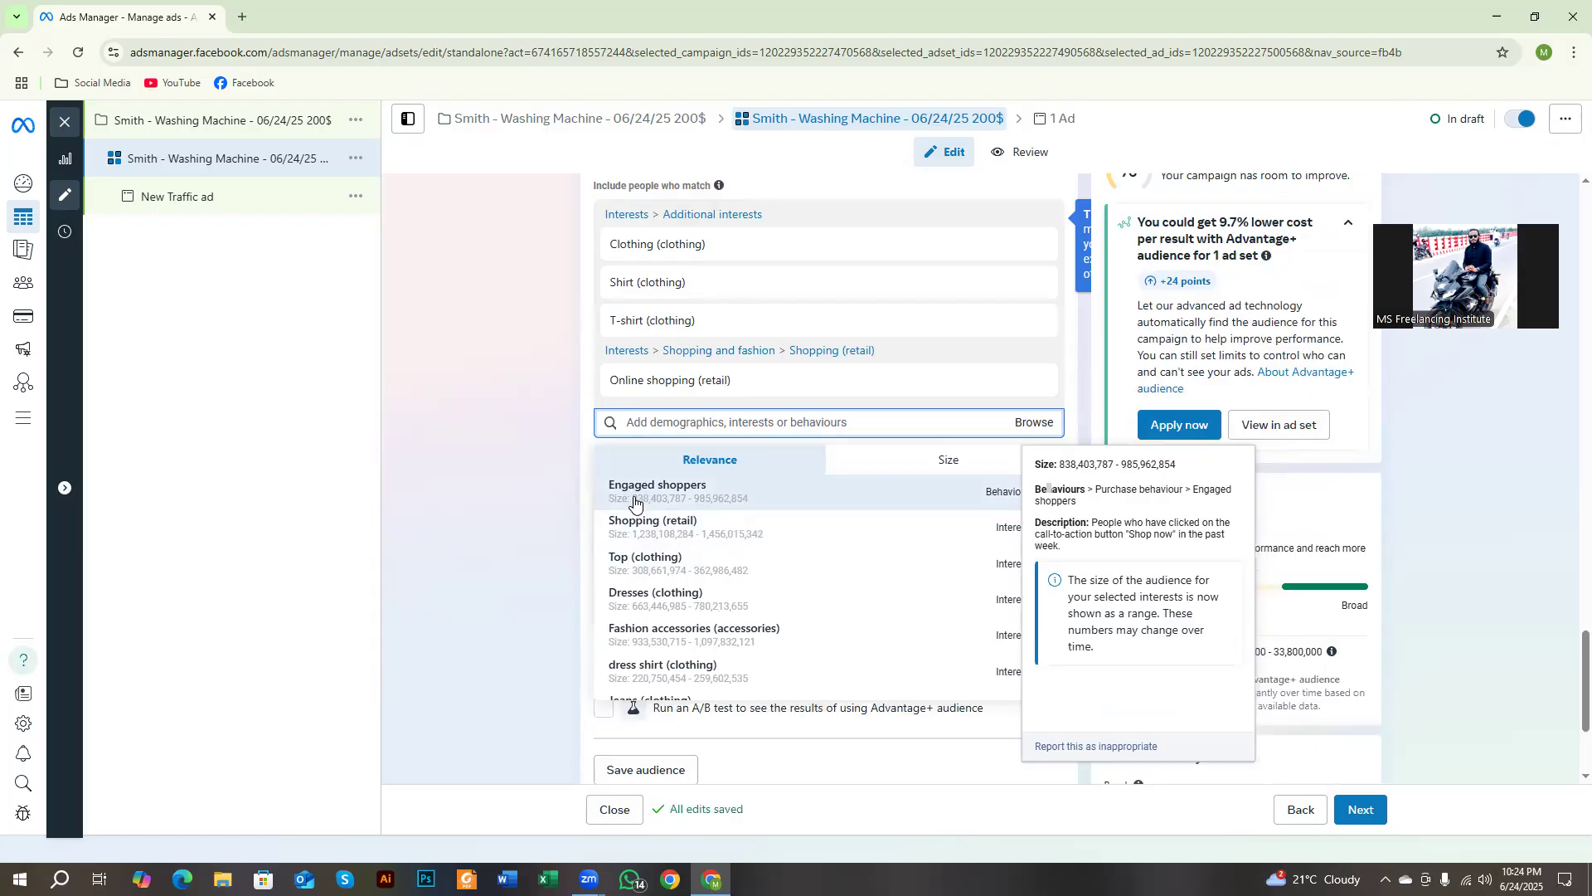
pyautogui.click(635, 498)
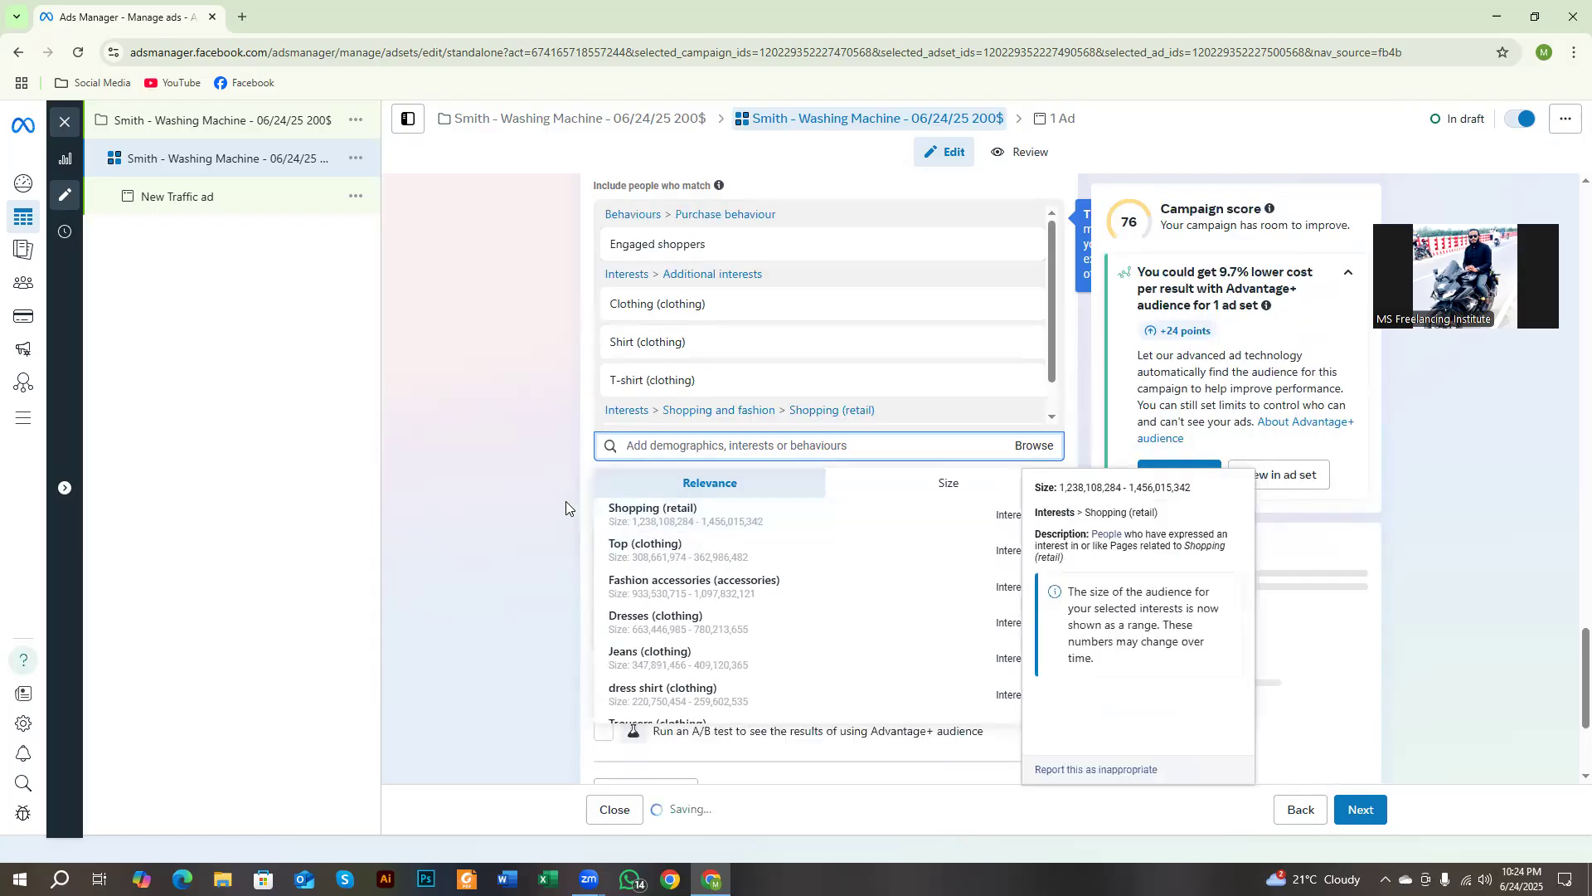
# Close the targeting suggestions and examine the audience definition, estimated audience size and estimated daily Reach and Link clicks.
pyautogui.click(566, 459)
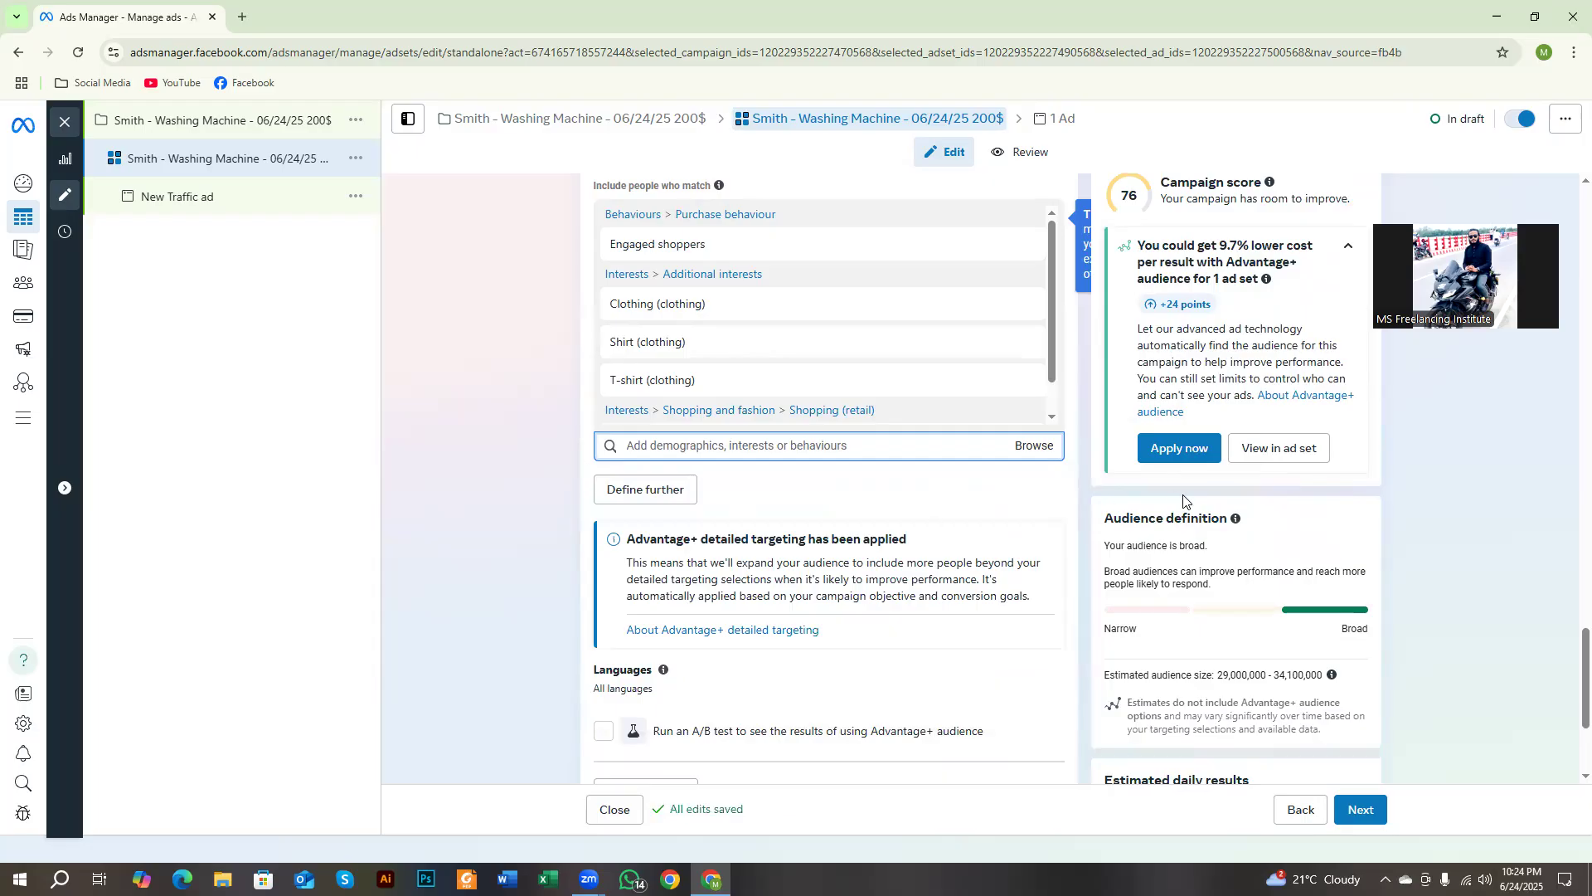
pyautogui.scroll(-3, 1329, 531)
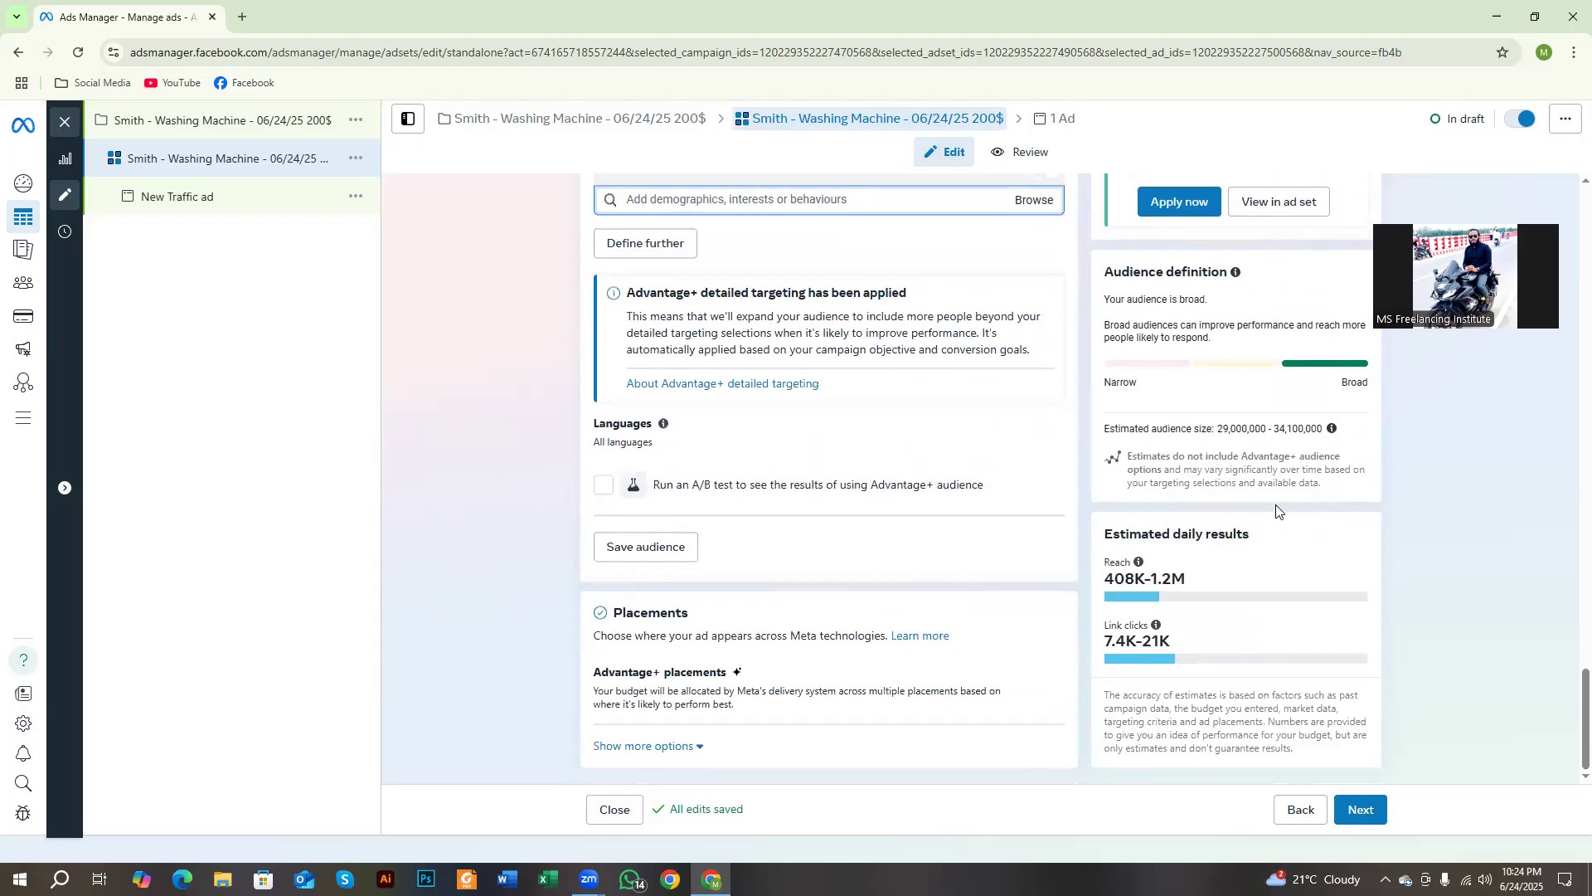
pyautogui.scroll(4, 547, 451)
pyautogui.scroll(-2, 556, 451)
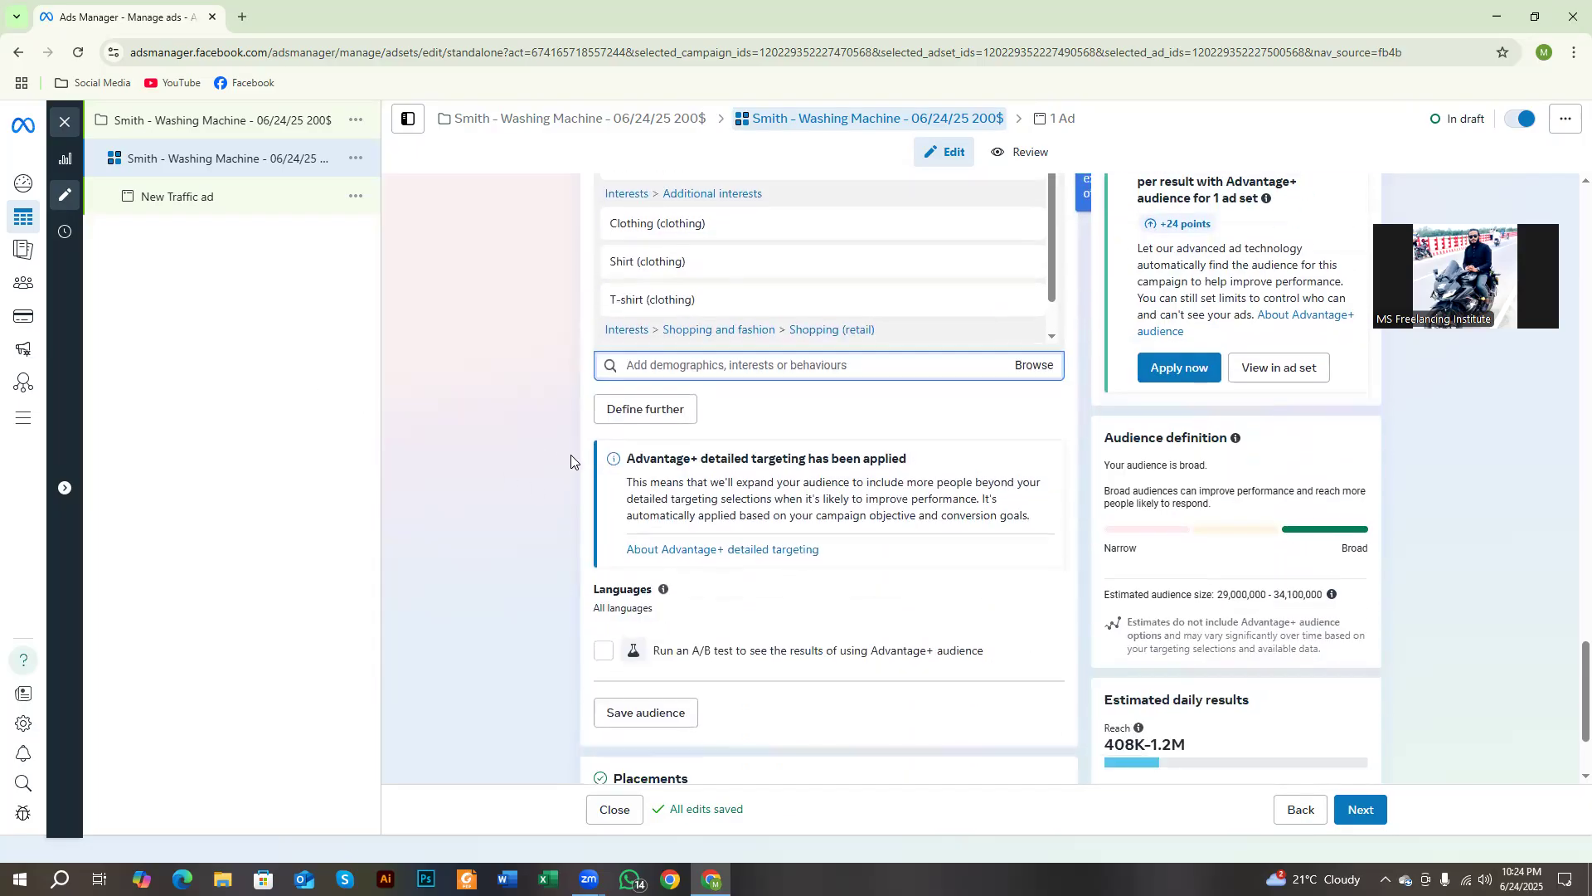
pyautogui.moveTo(1099, 437); pyautogui.dragTo(1243, 449)
pyautogui.moveTo(1104, 466); pyautogui.dragTo(1205, 470)
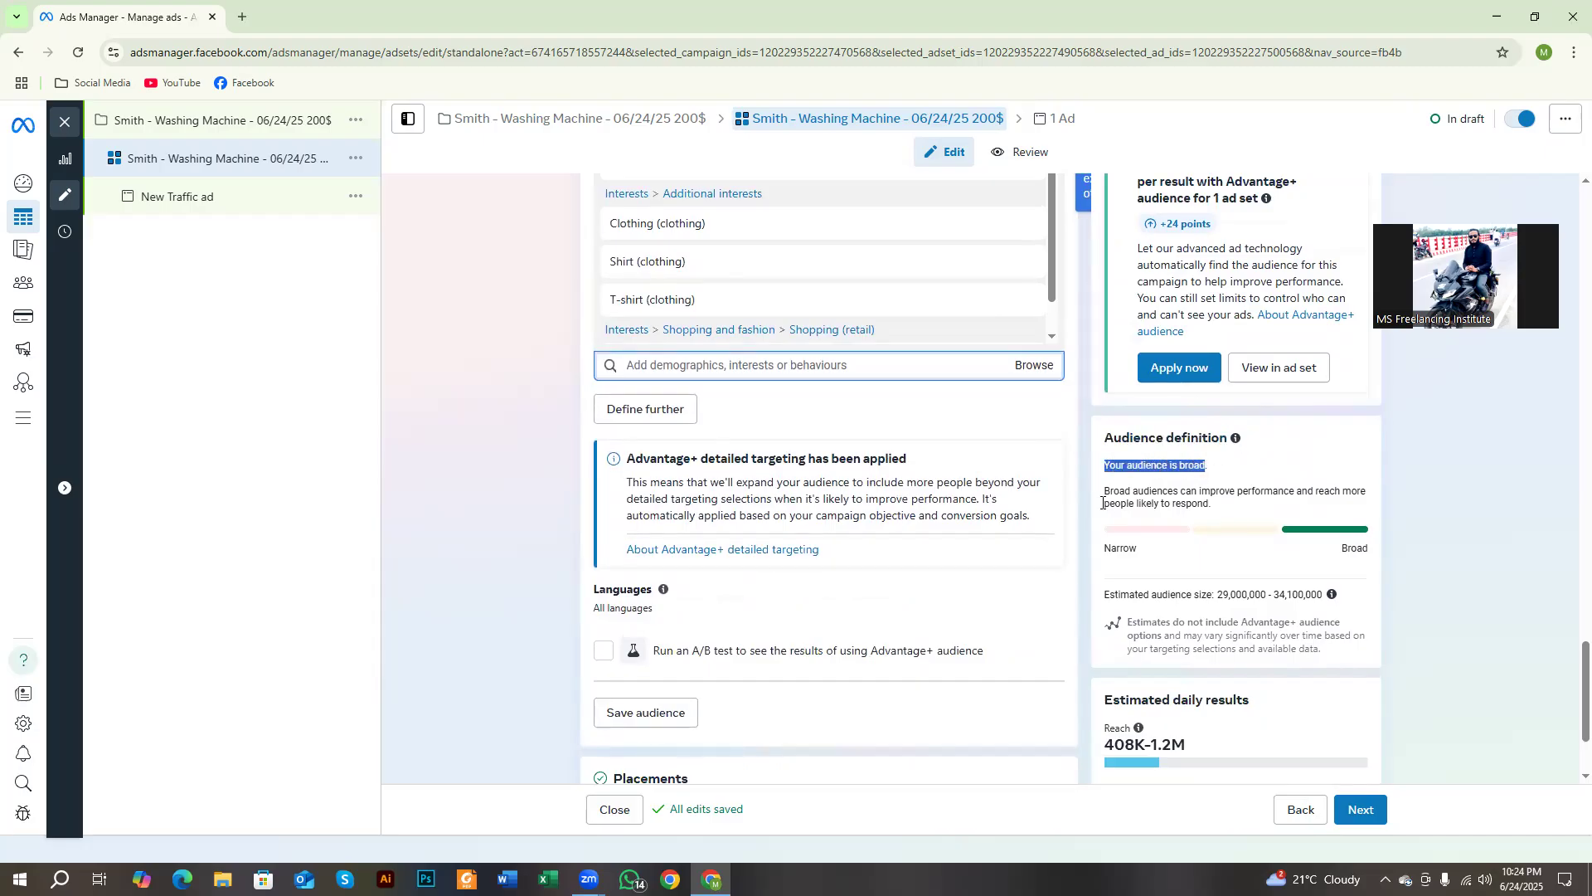
pyautogui.moveTo(1217, 595); pyautogui.dragTo(1335, 611)
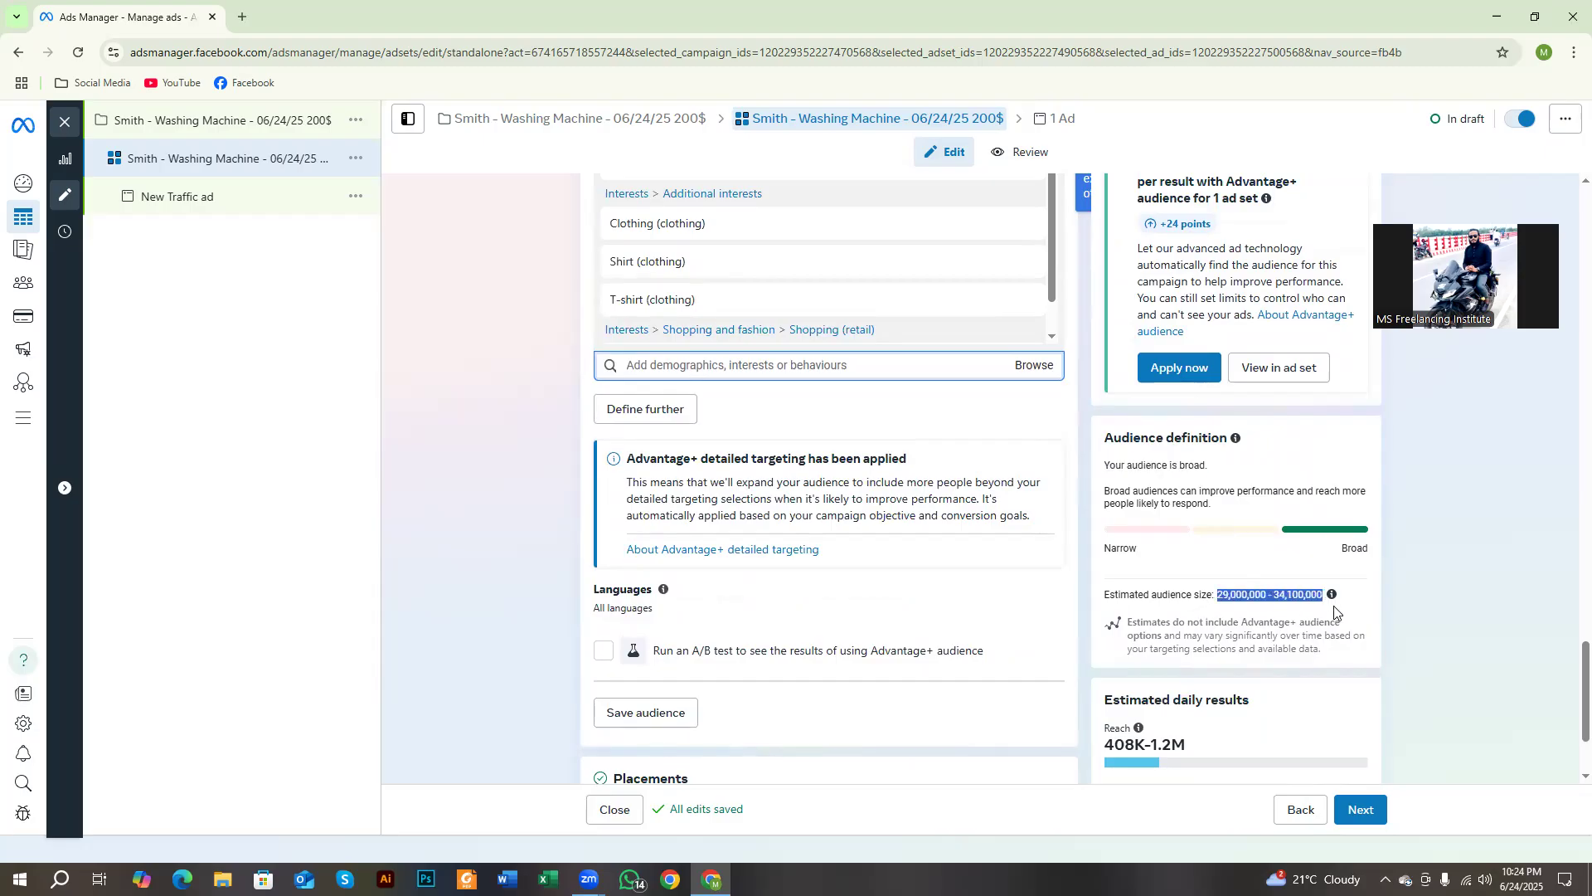
pyautogui.scroll(-2, 1233, 611)
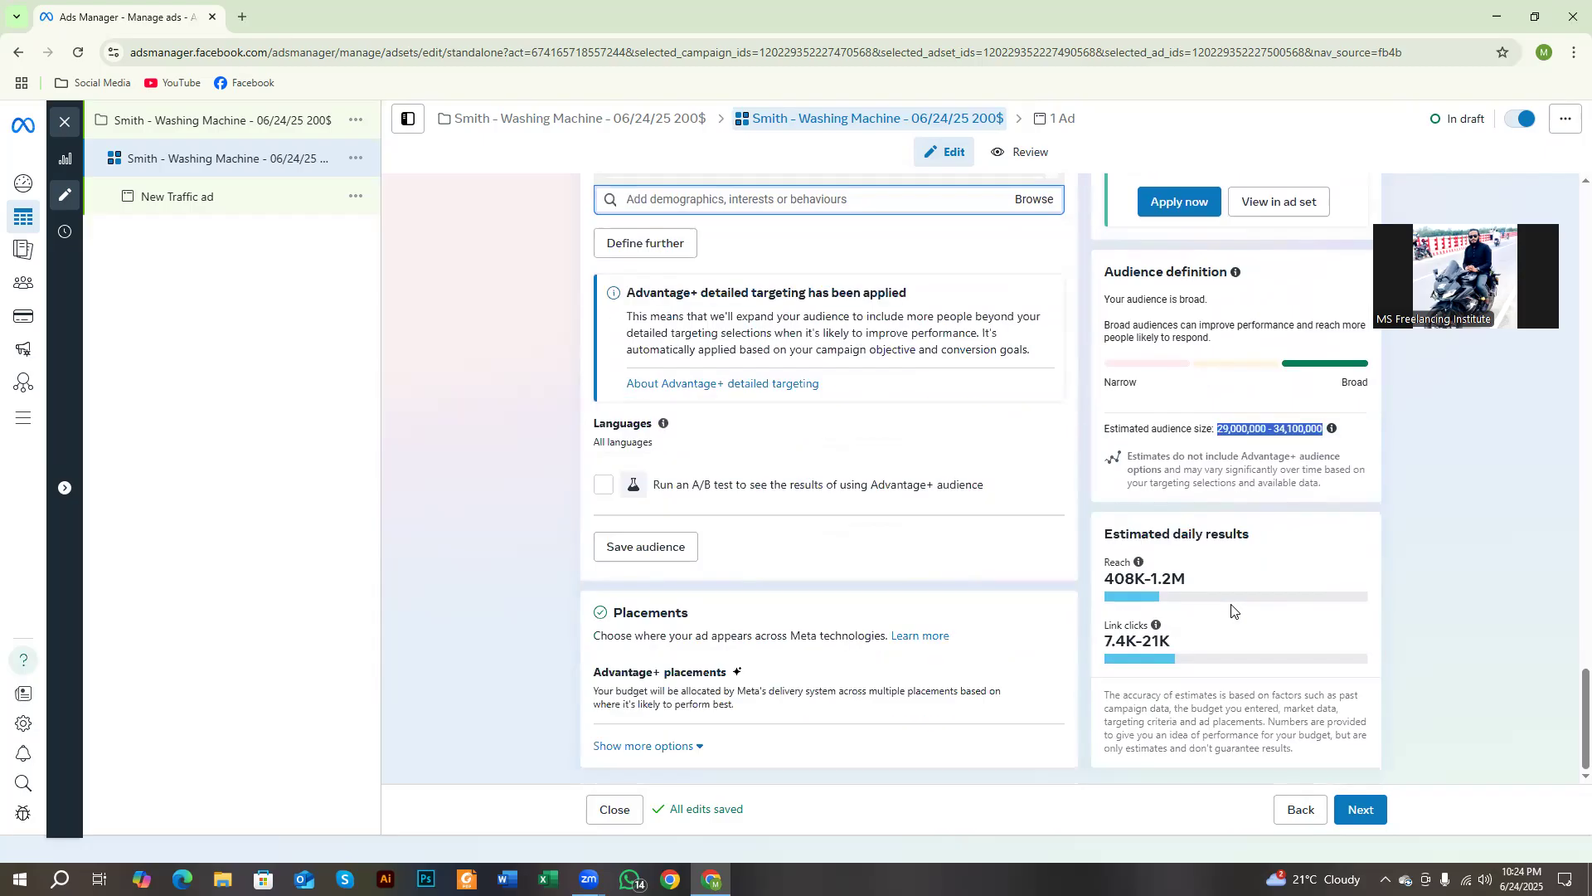
pyautogui.moveTo(1113, 533); pyautogui.dragTo(1249, 561)
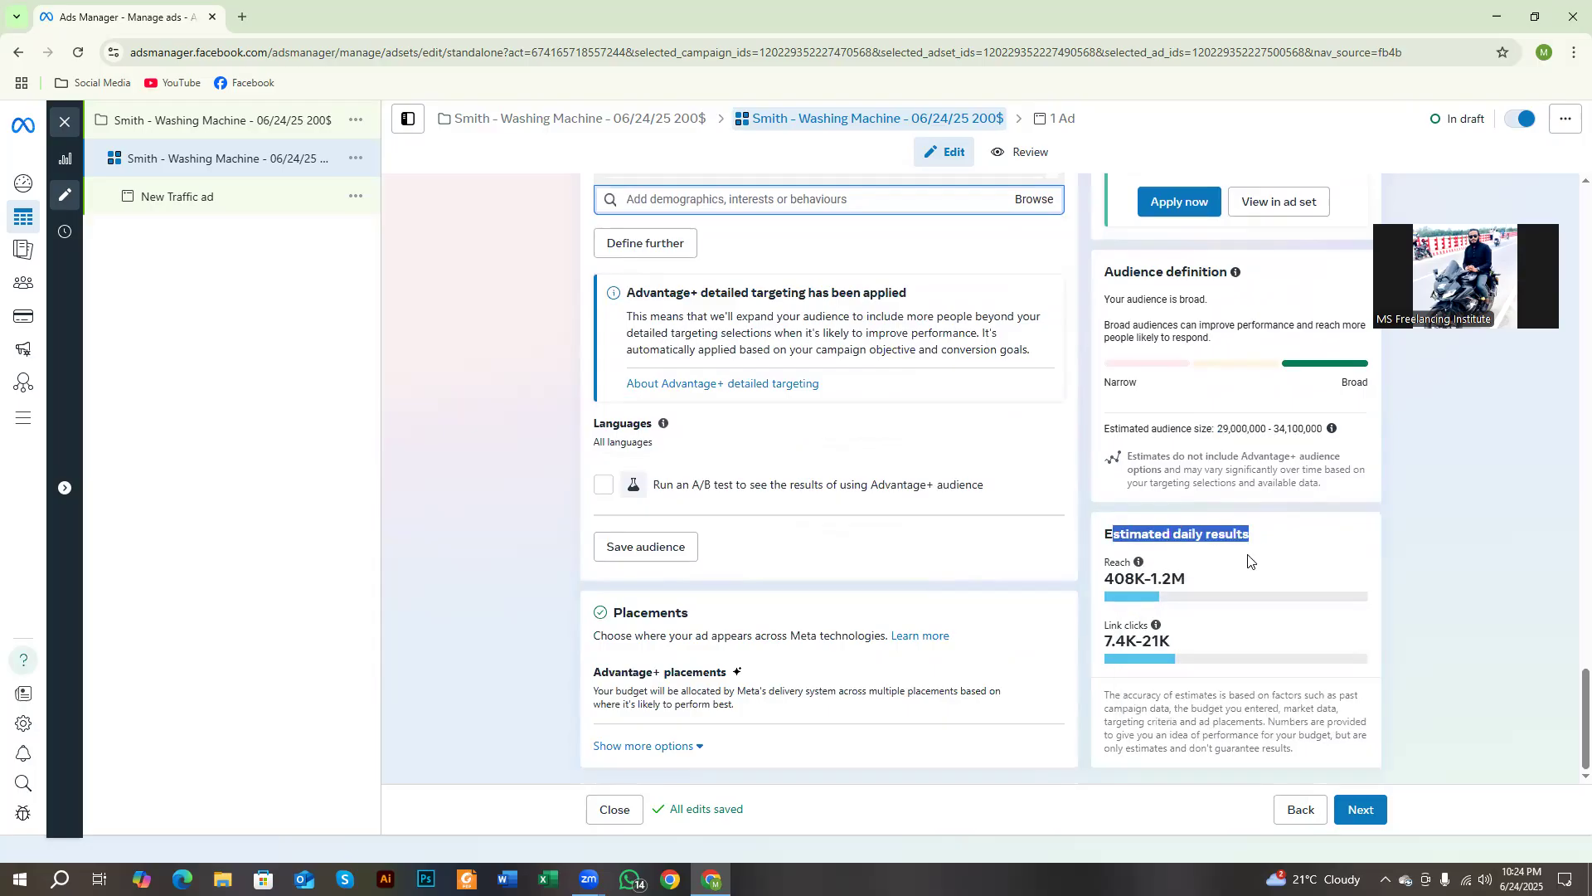
pyautogui.moveTo(1105, 579); pyautogui.dragTo(1207, 593)
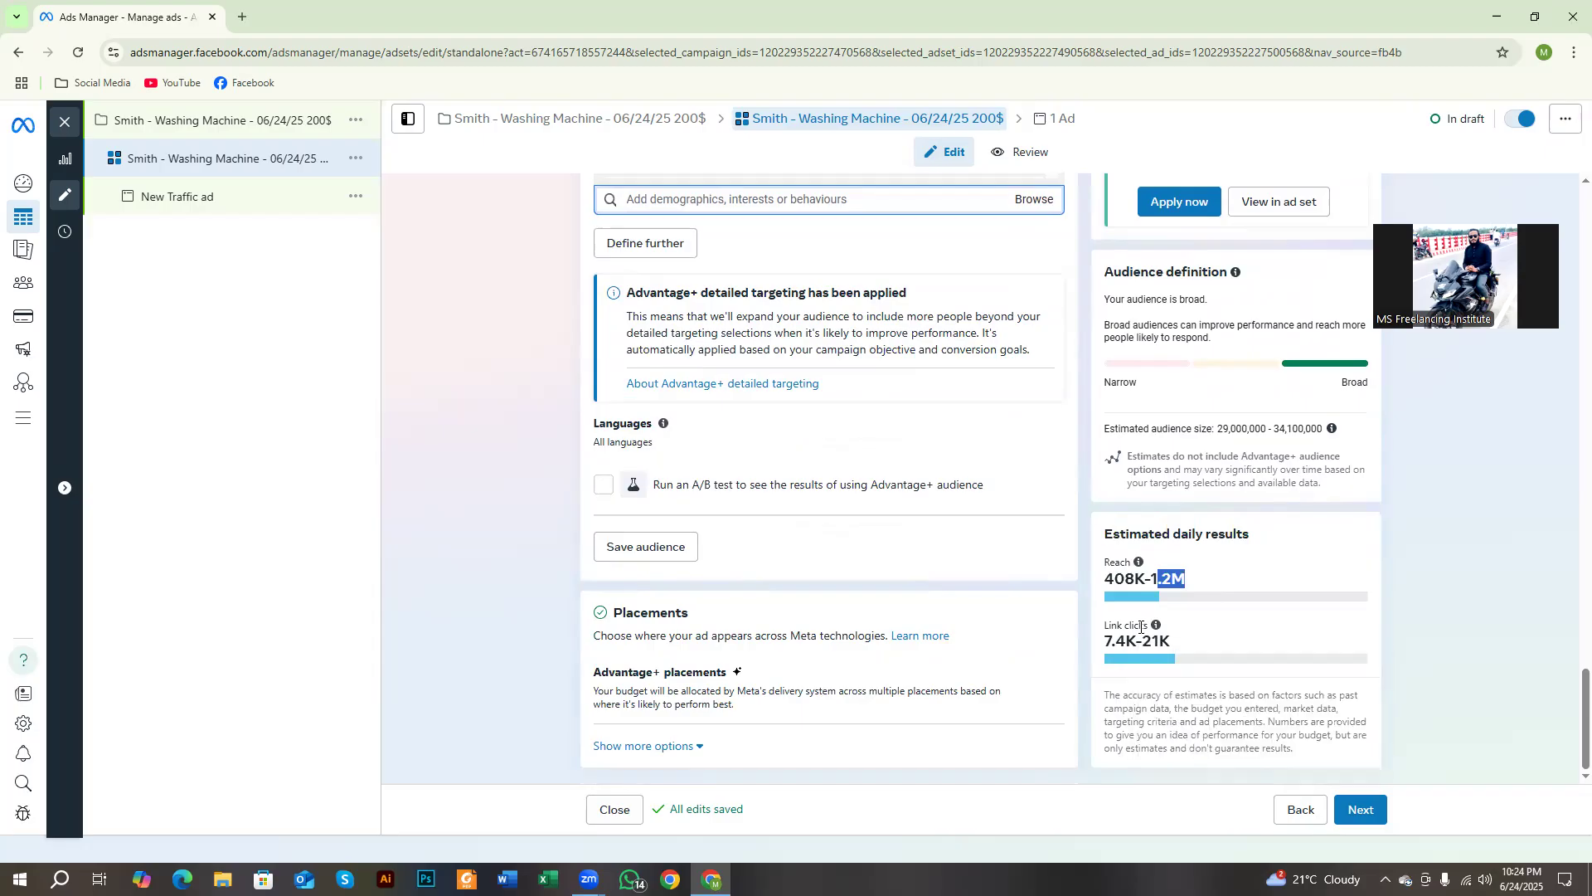
pyautogui.moveTo(1106, 639); pyautogui.dragTo(1183, 645)
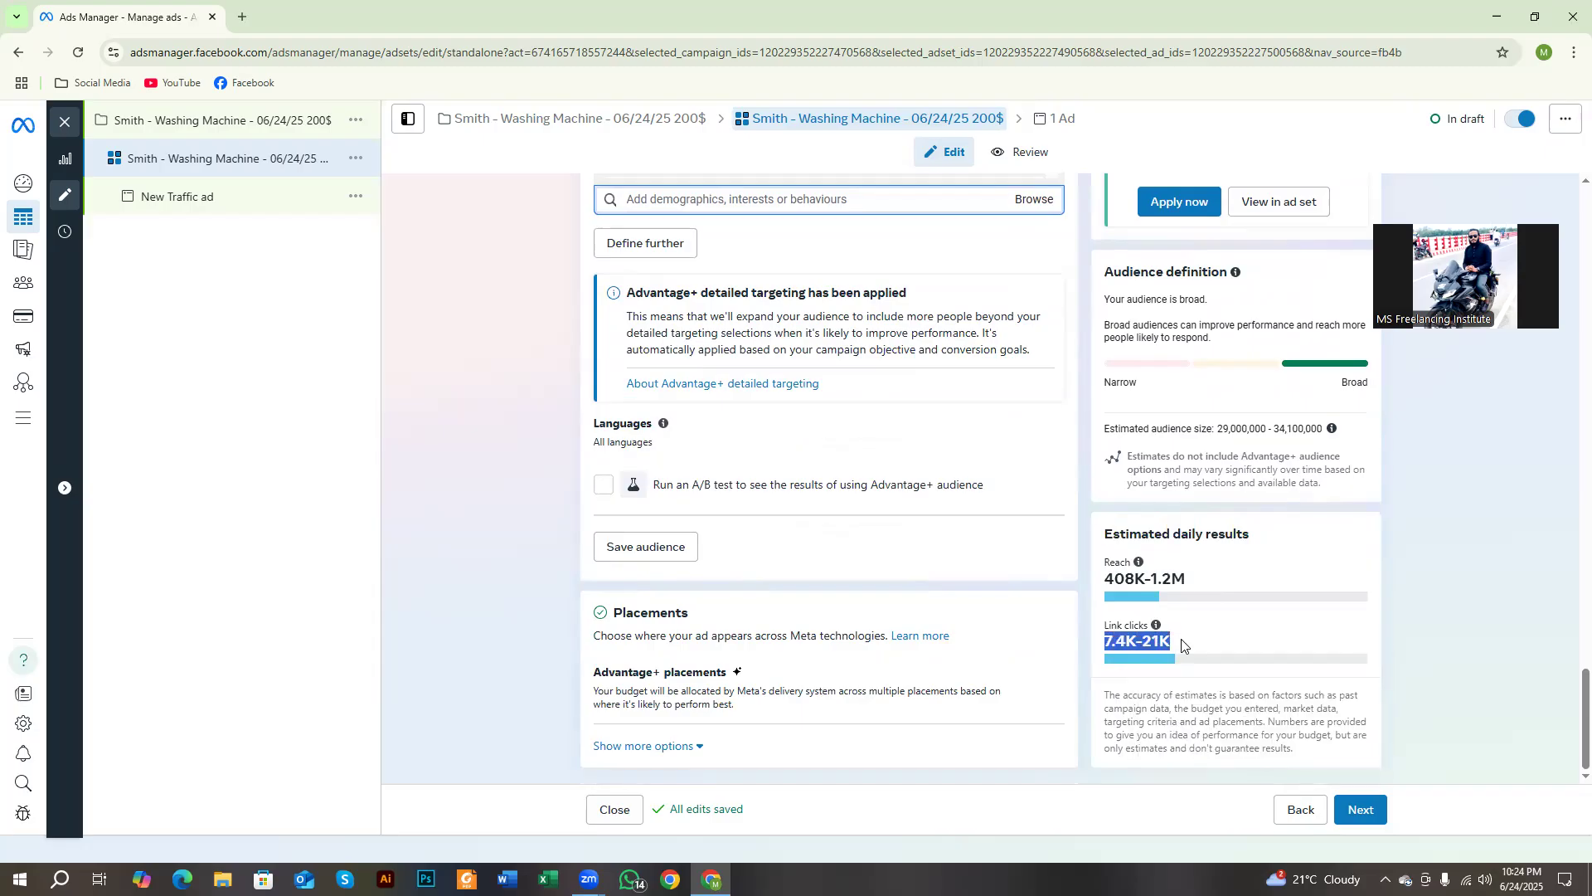
pyautogui.scroll(1, 926, 567)
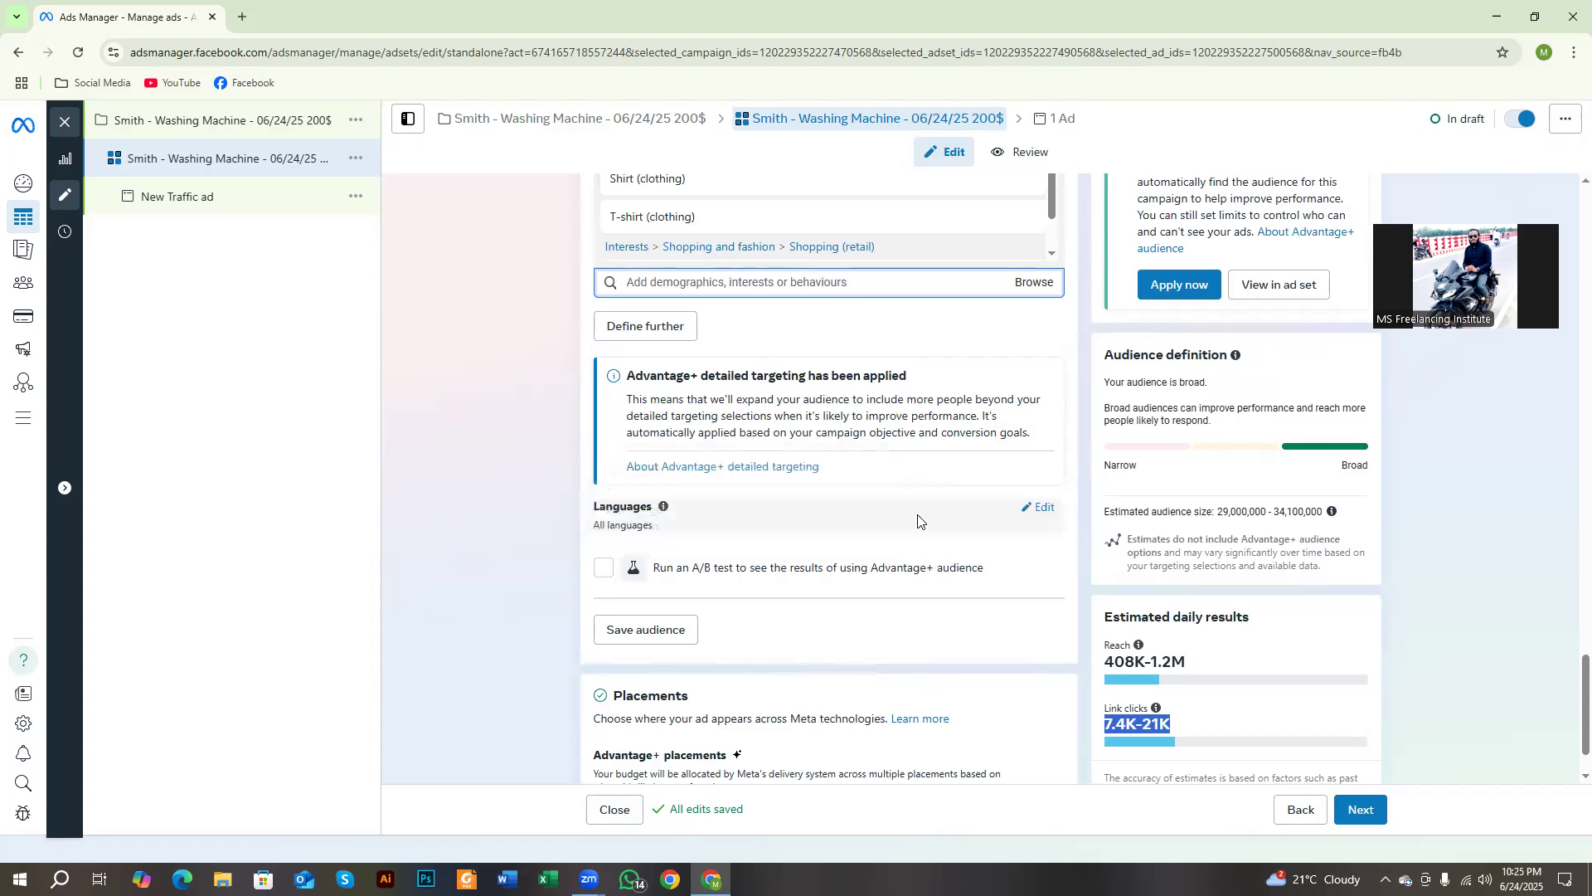
# Review the ad set's location, age, gender, detailed targeting, languages and placements sections.
pyautogui.scroll(-1, 893, 524)
pyautogui.scroll(6, 892, 524)
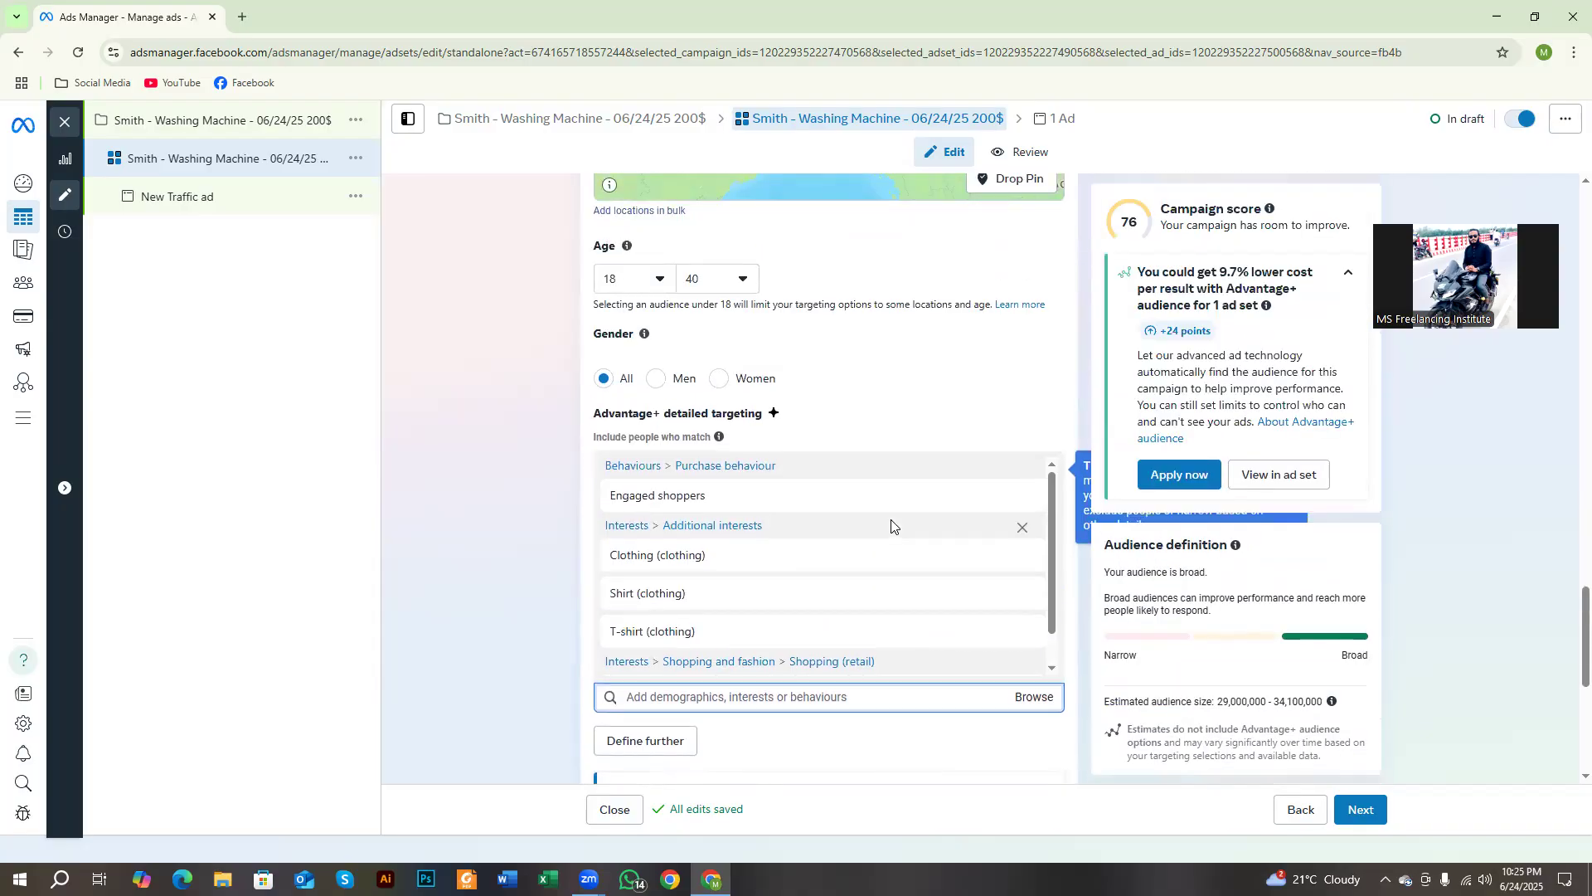
pyautogui.scroll(2, 892, 524)
pyautogui.scroll(-8, 891, 526)
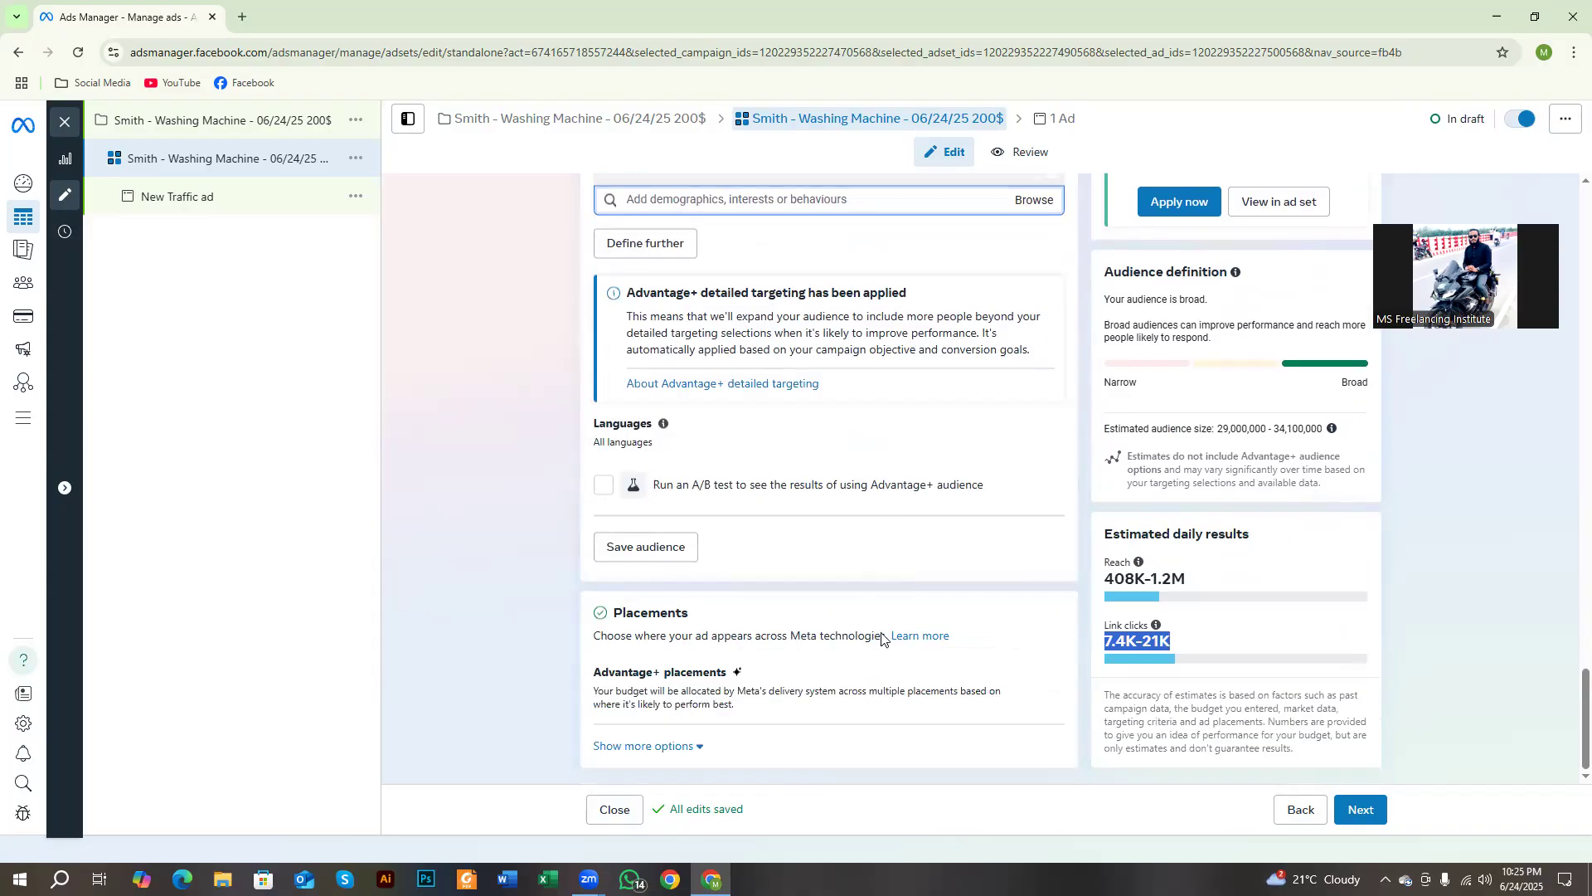
pyautogui.scroll(5, 711, 452)
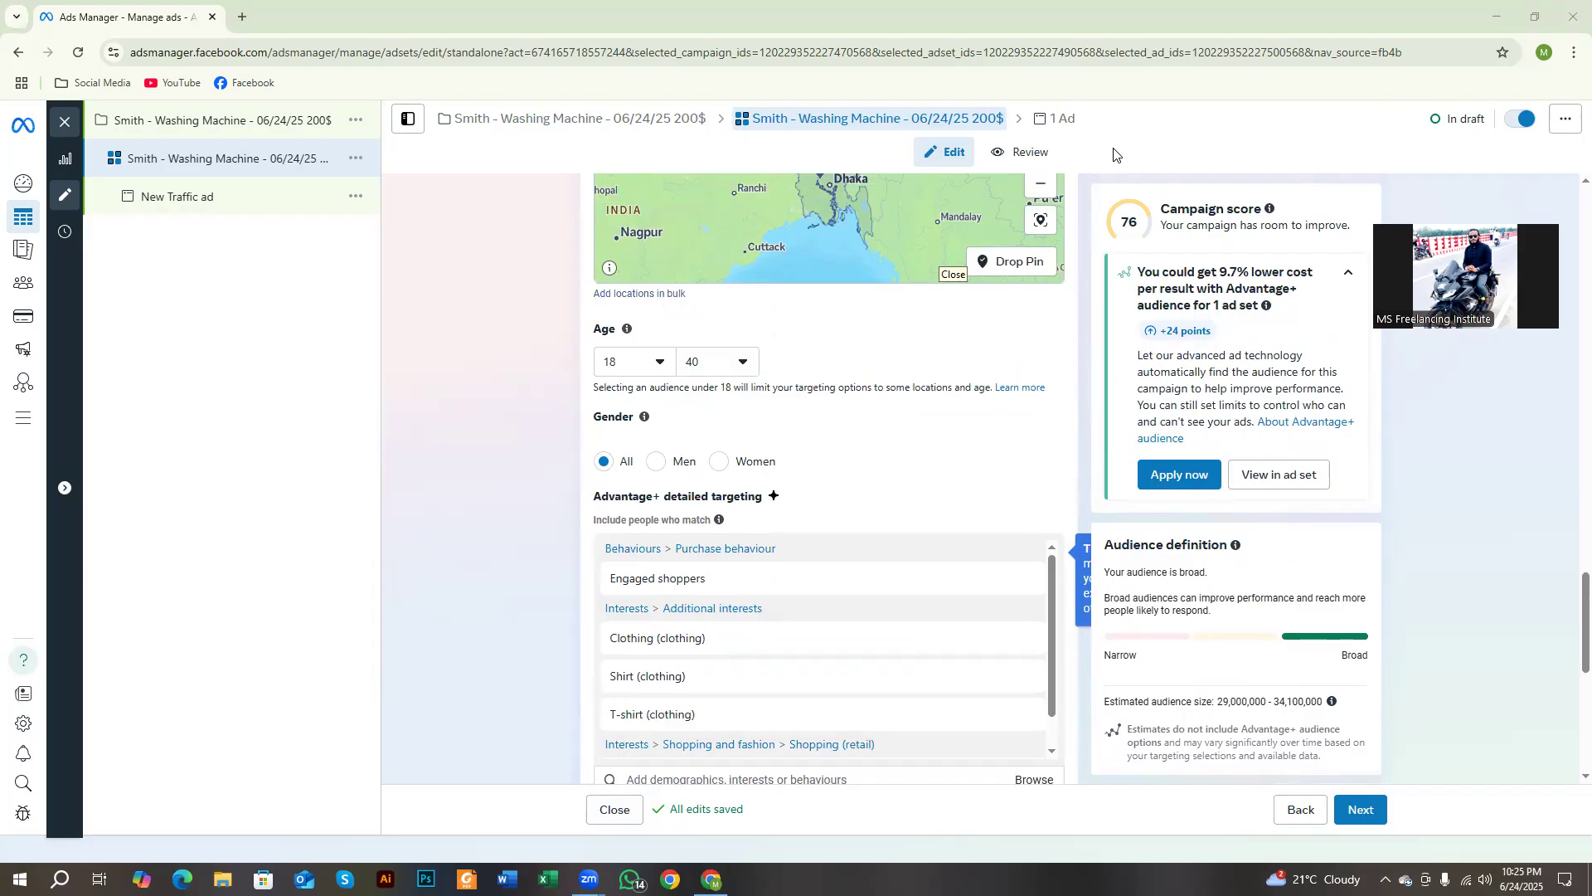
pyautogui.scroll(-4, 630, 464)
pyautogui.scroll(6, 631, 464)
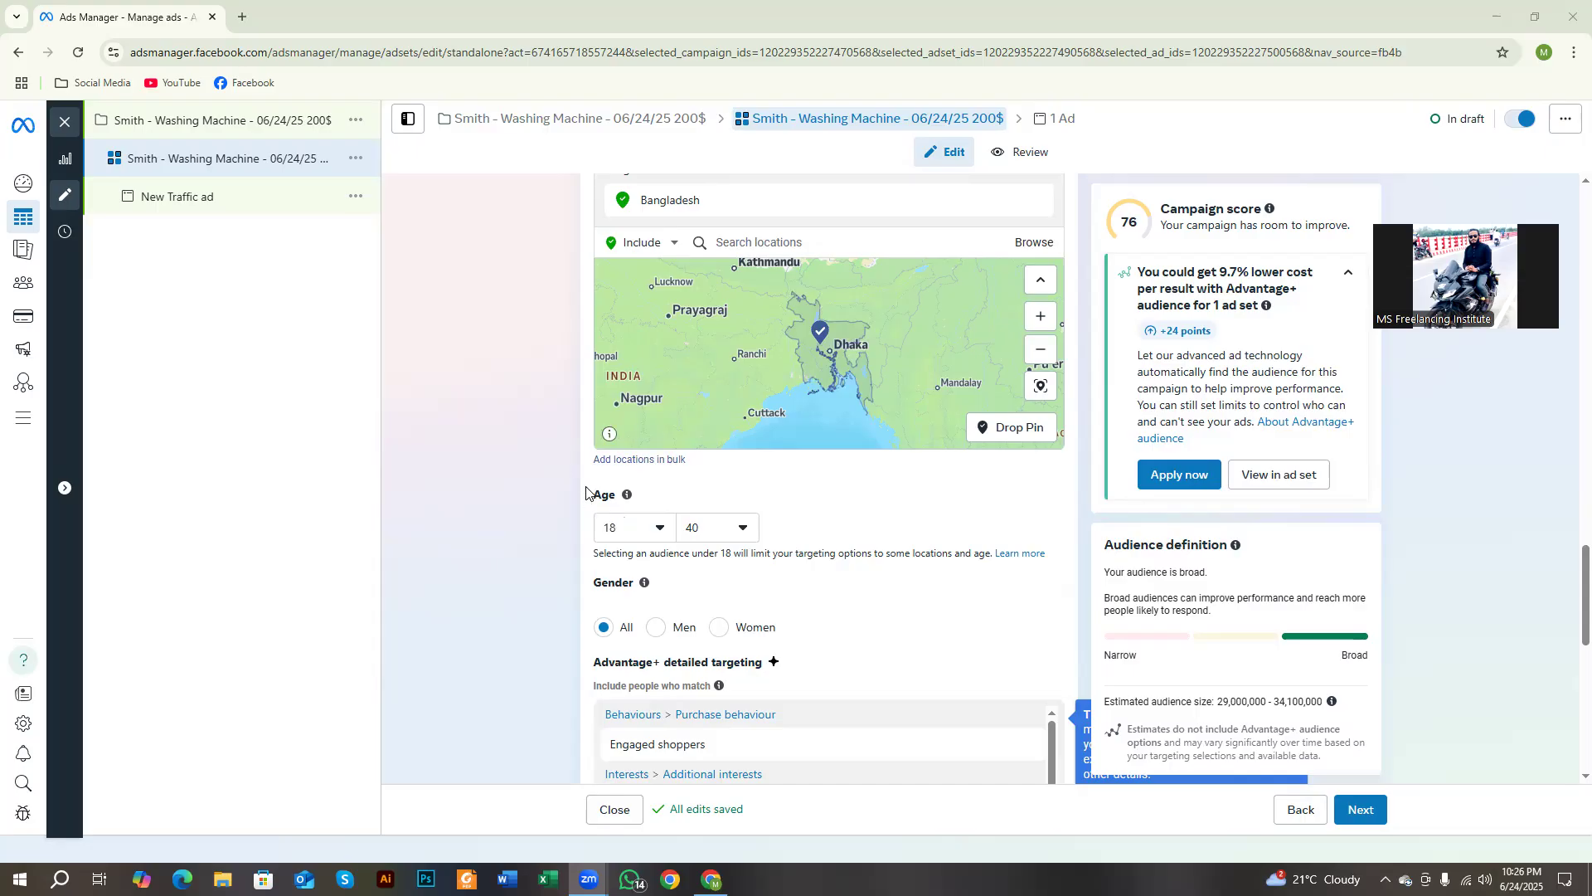
pyautogui.scroll(-3, 601, 554)
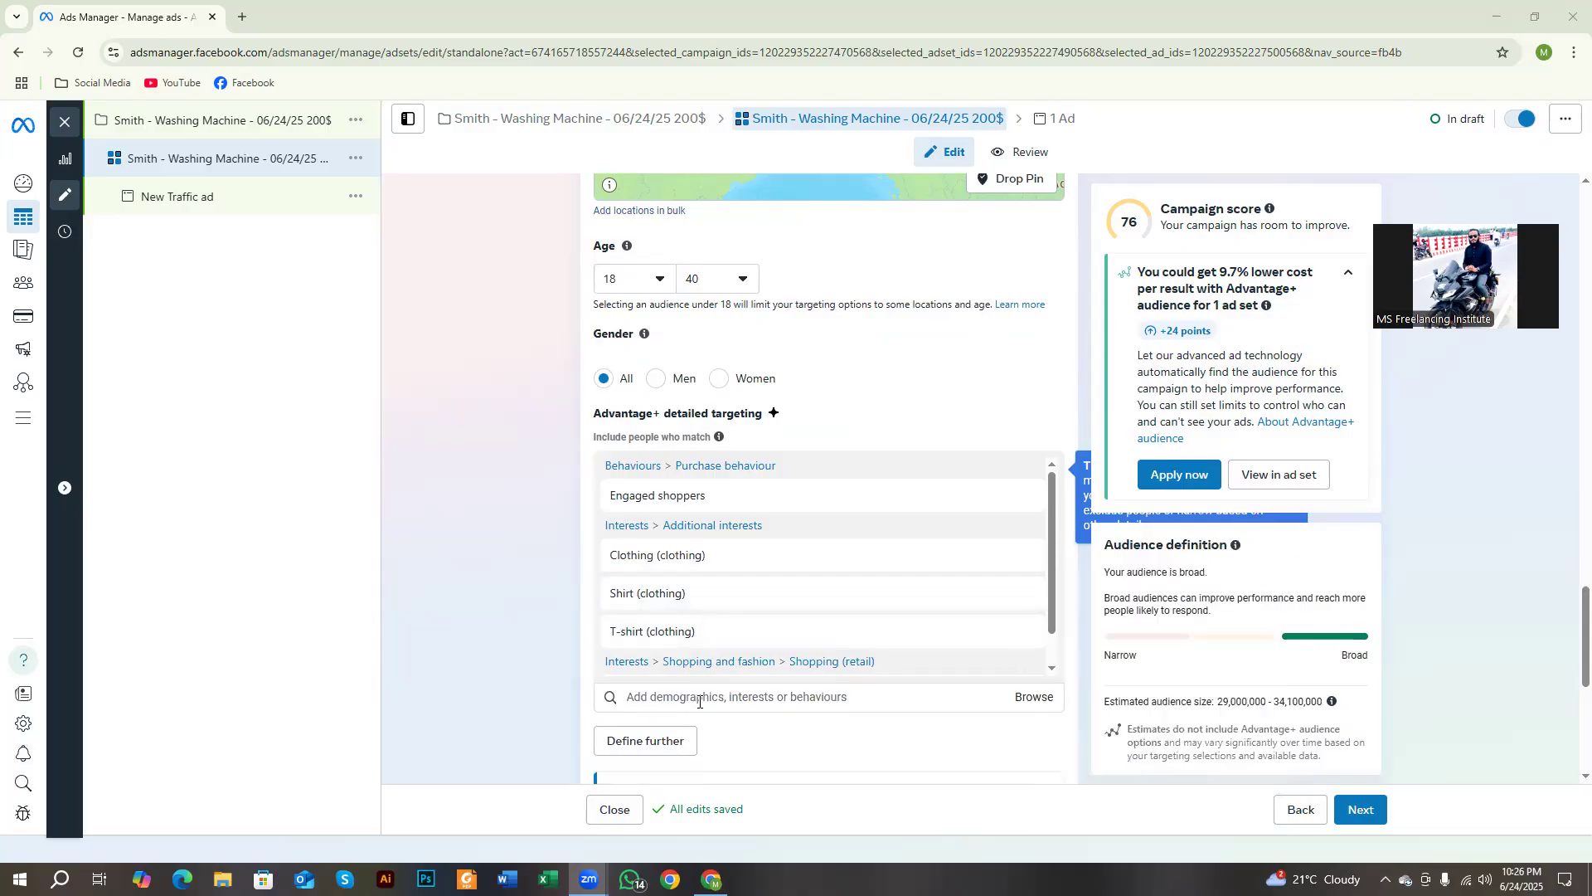
pyautogui.scroll(-3, 529, 685)
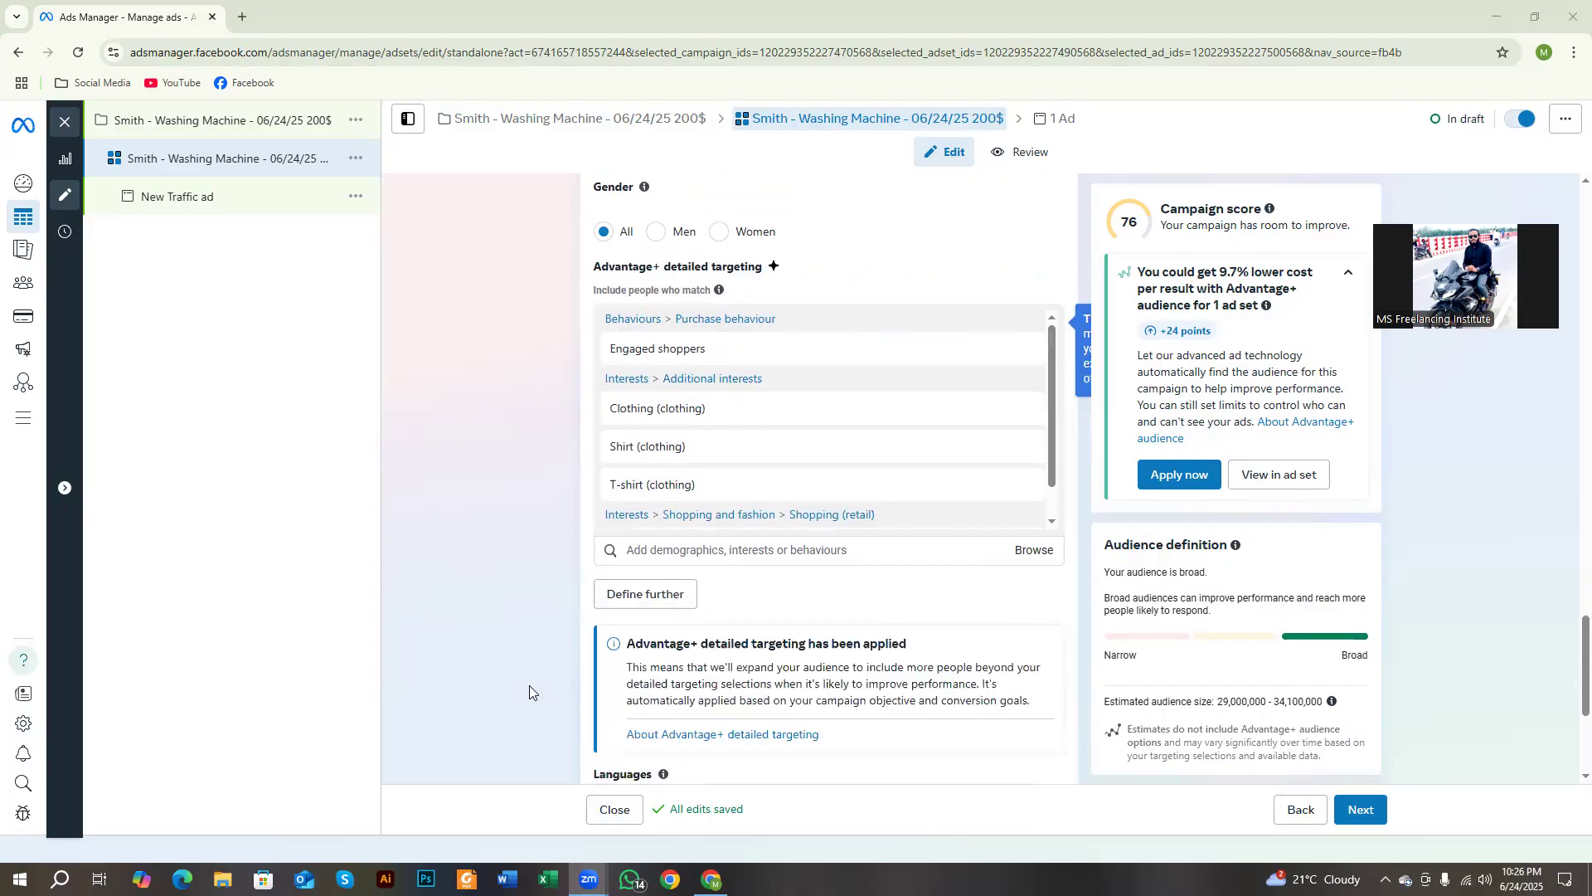
pyautogui.scroll(-3, 764, 561)
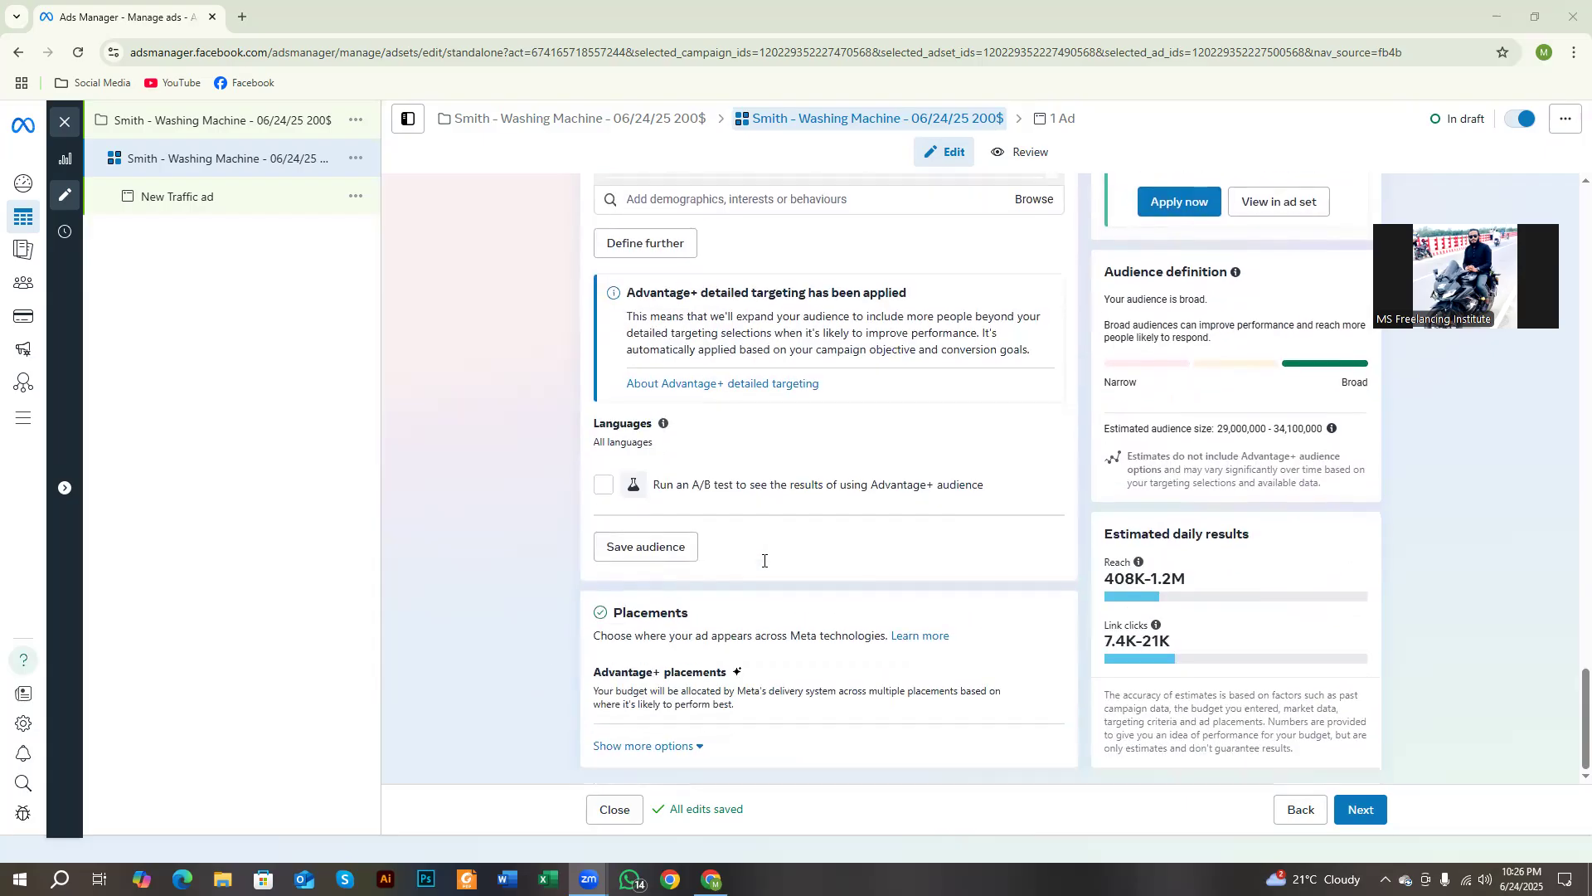
pyautogui.scroll(3, 722, 530)
pyautogui.scroll(-3, 720, 531)
# Switch the ad set to Manual placements and review the available platforms and the placement list.
pyautogui.click(1038, 673)
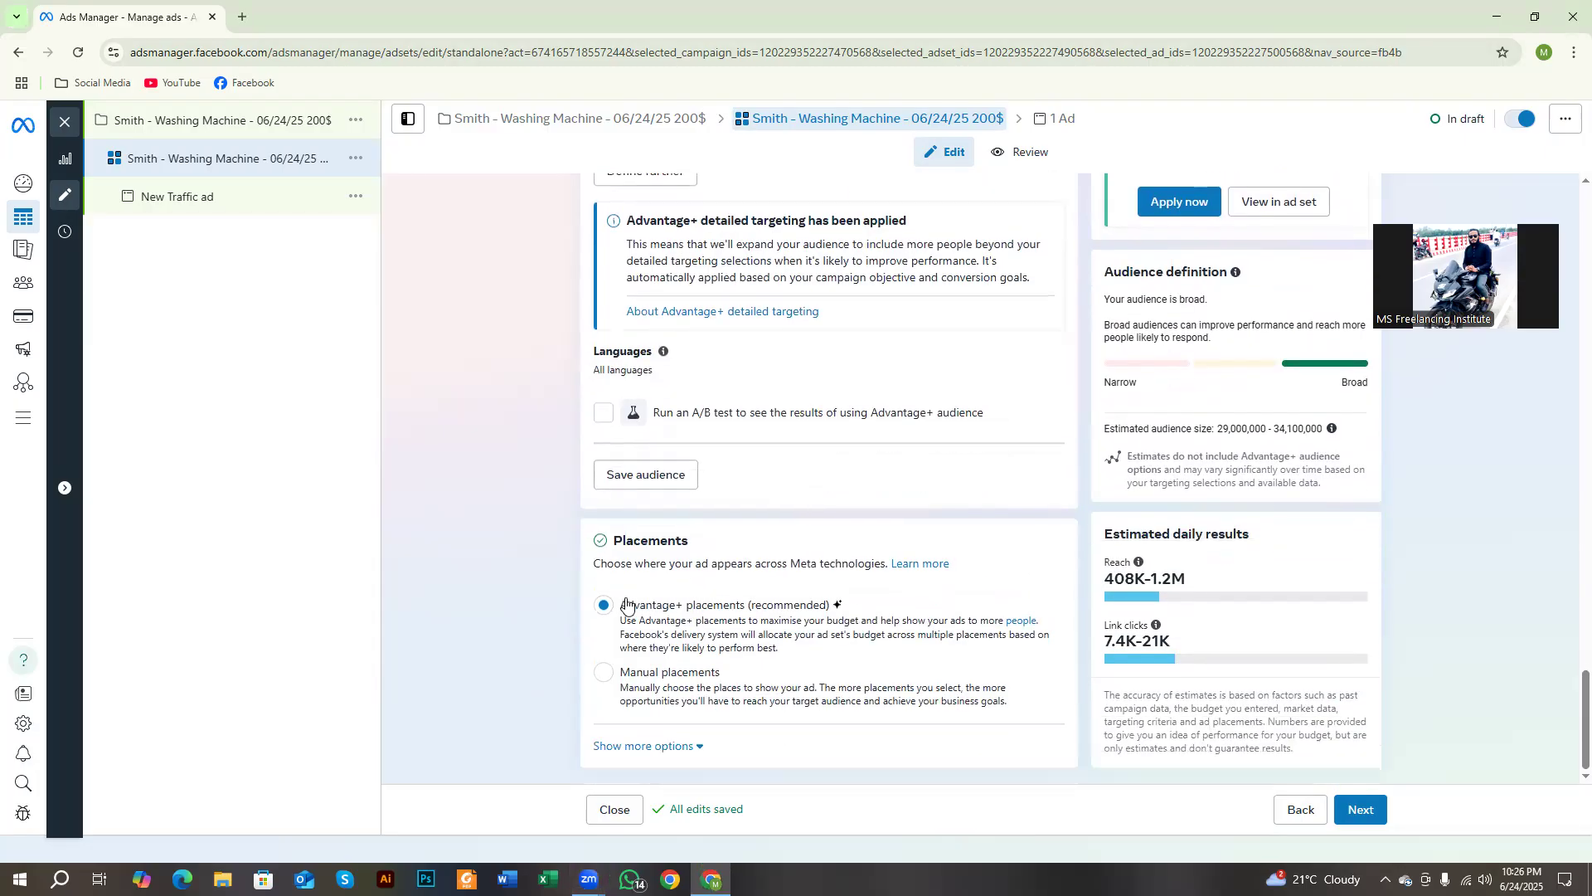
pyautogui.click(604, 674)
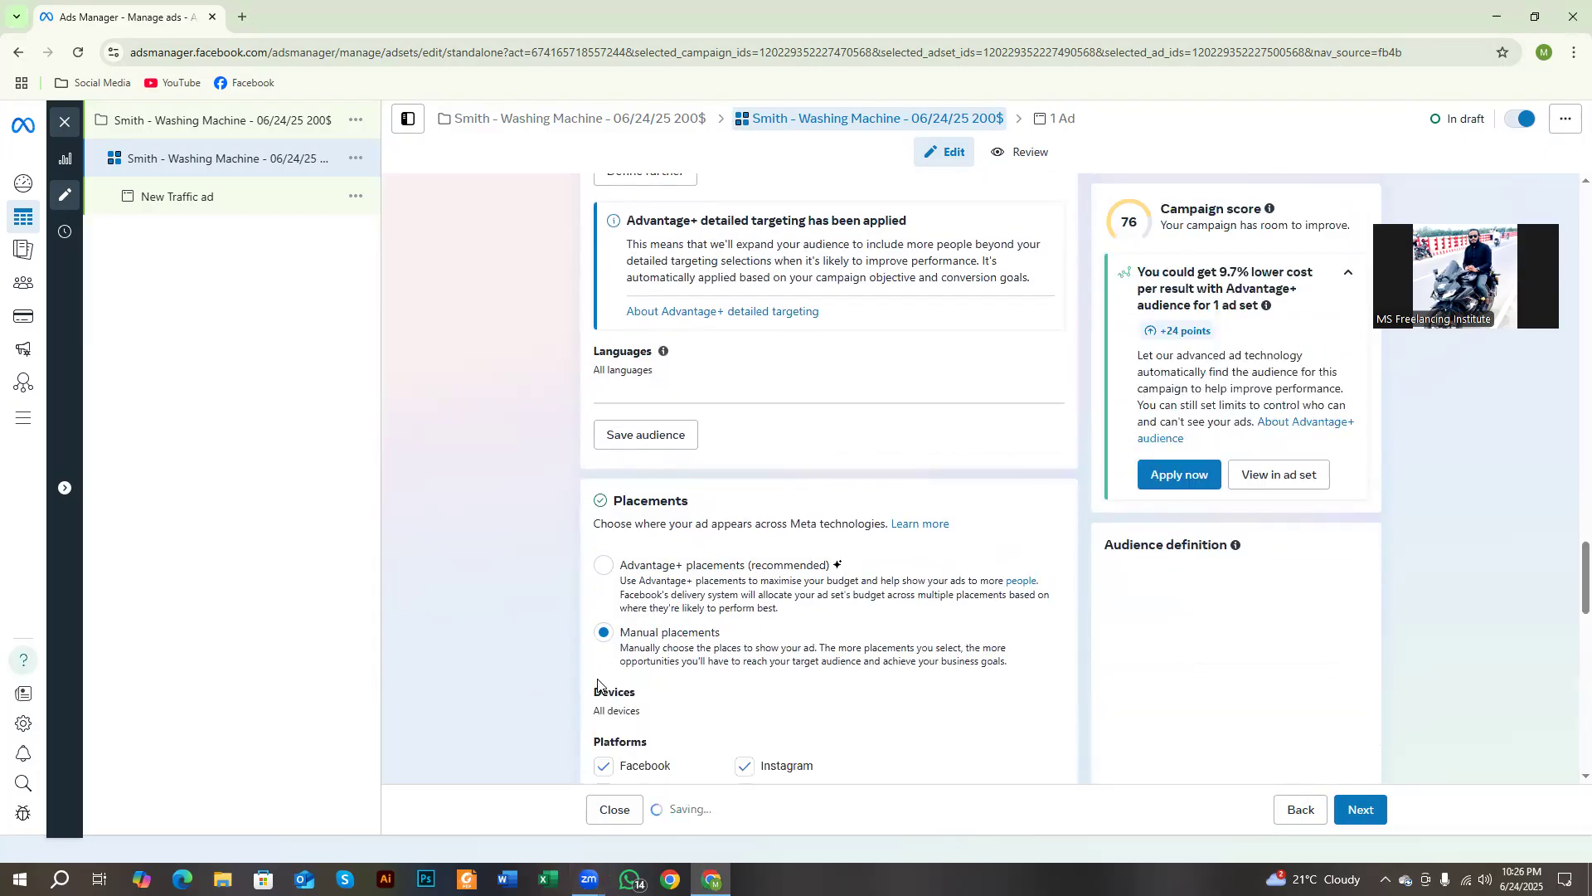
pyautogui.scroll(-5, 609, 688)
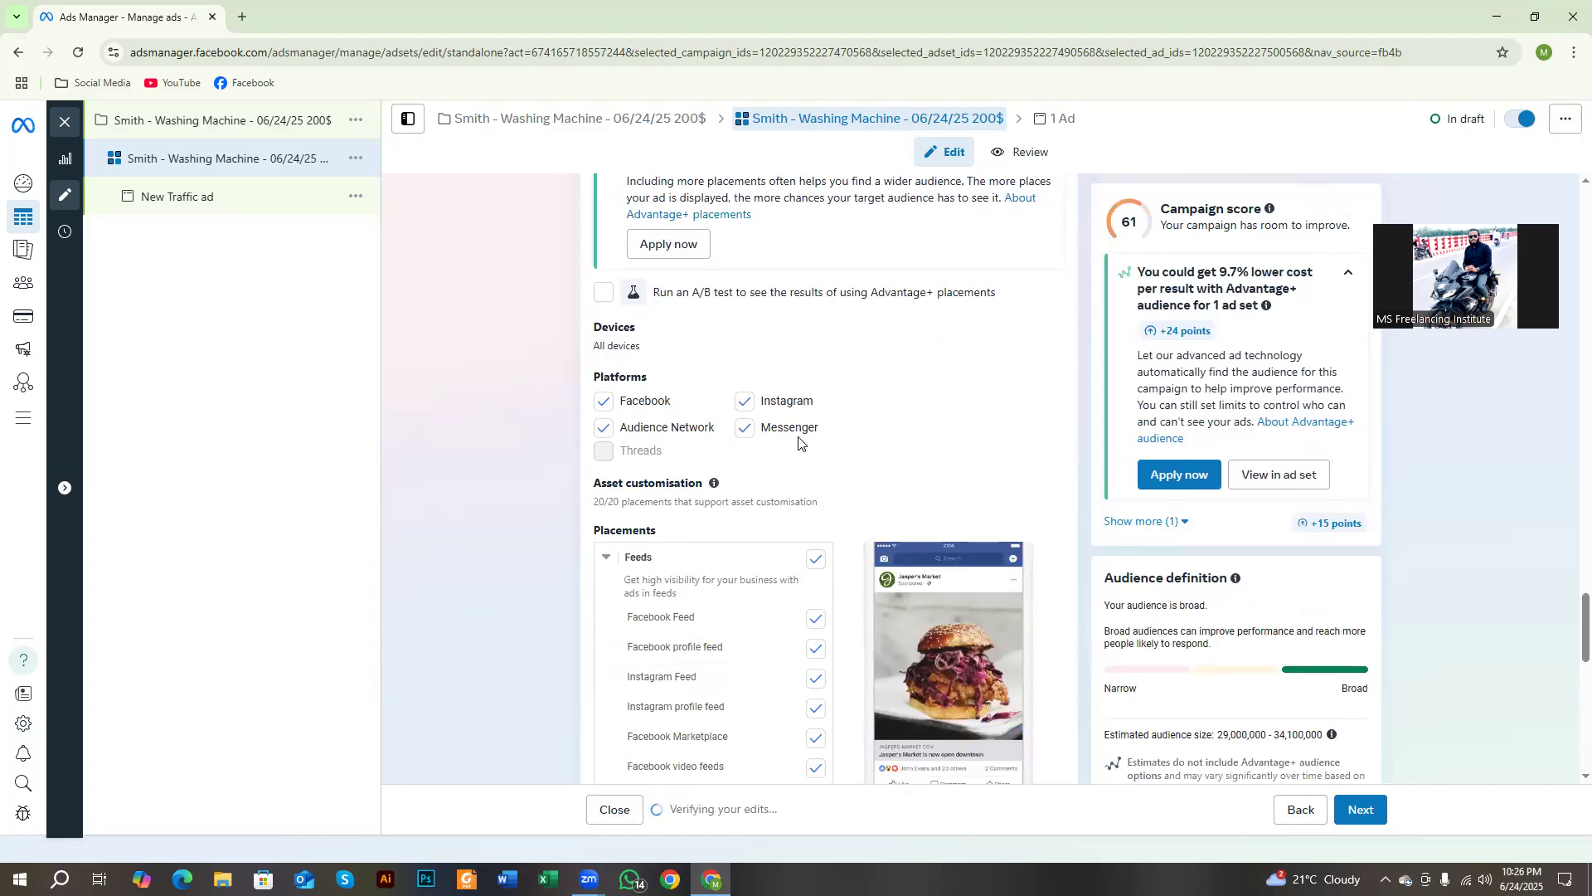
pyautogui.scroll(-2, 701, 525)
pyautogui.scroll(2, 701, 524)
pyautogui.scroll(-8, 754, 452)
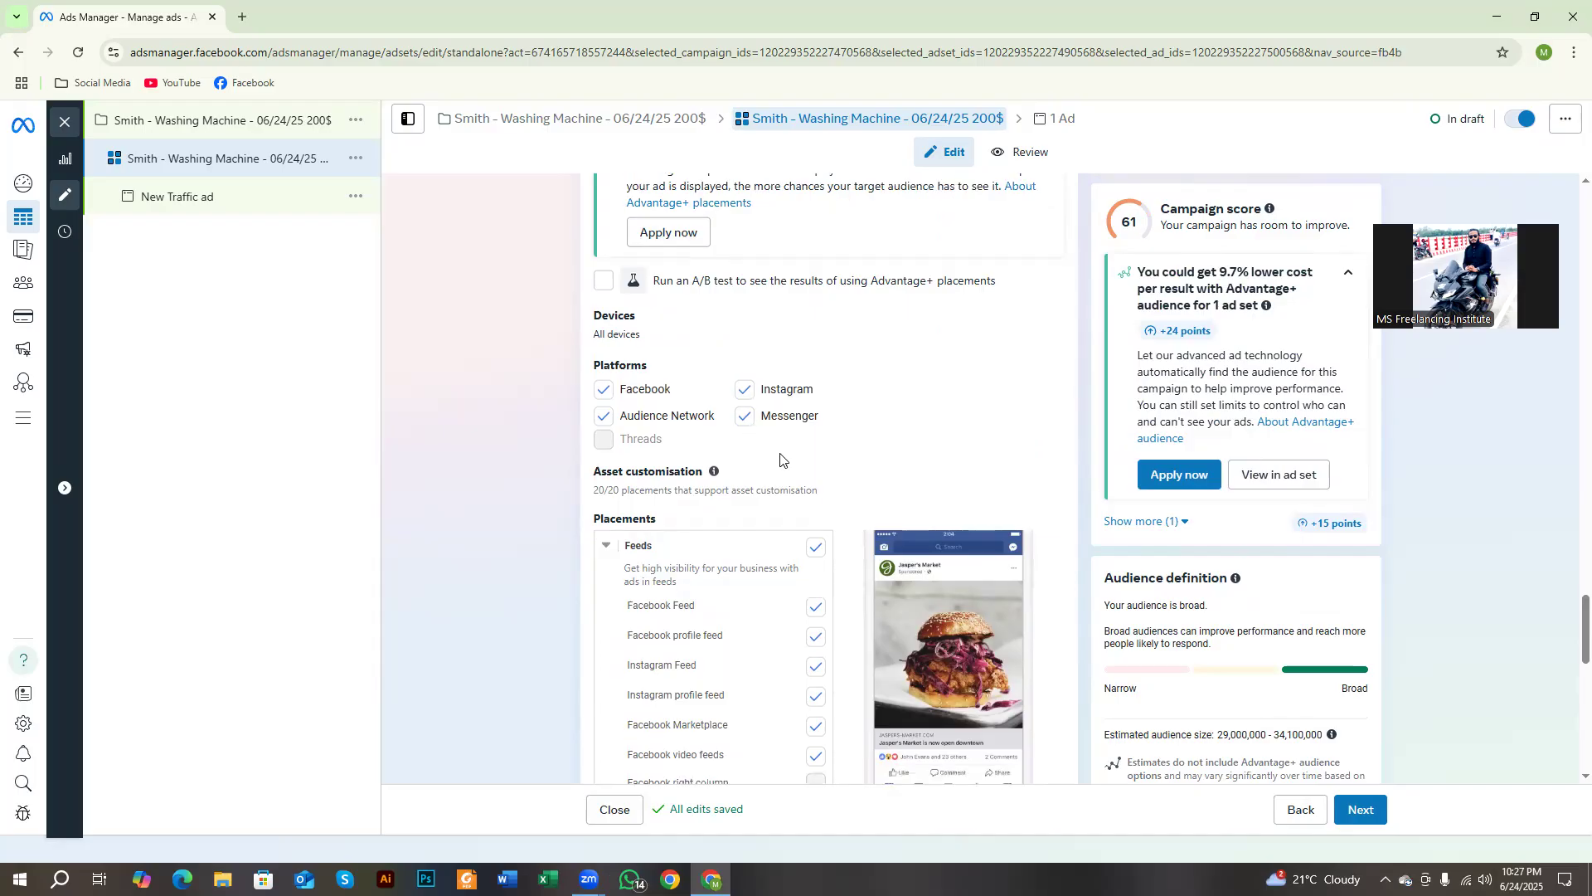
pyautogui.scroll(-3, 779, 487)
pyautogui.scroll(10, 788, 498)
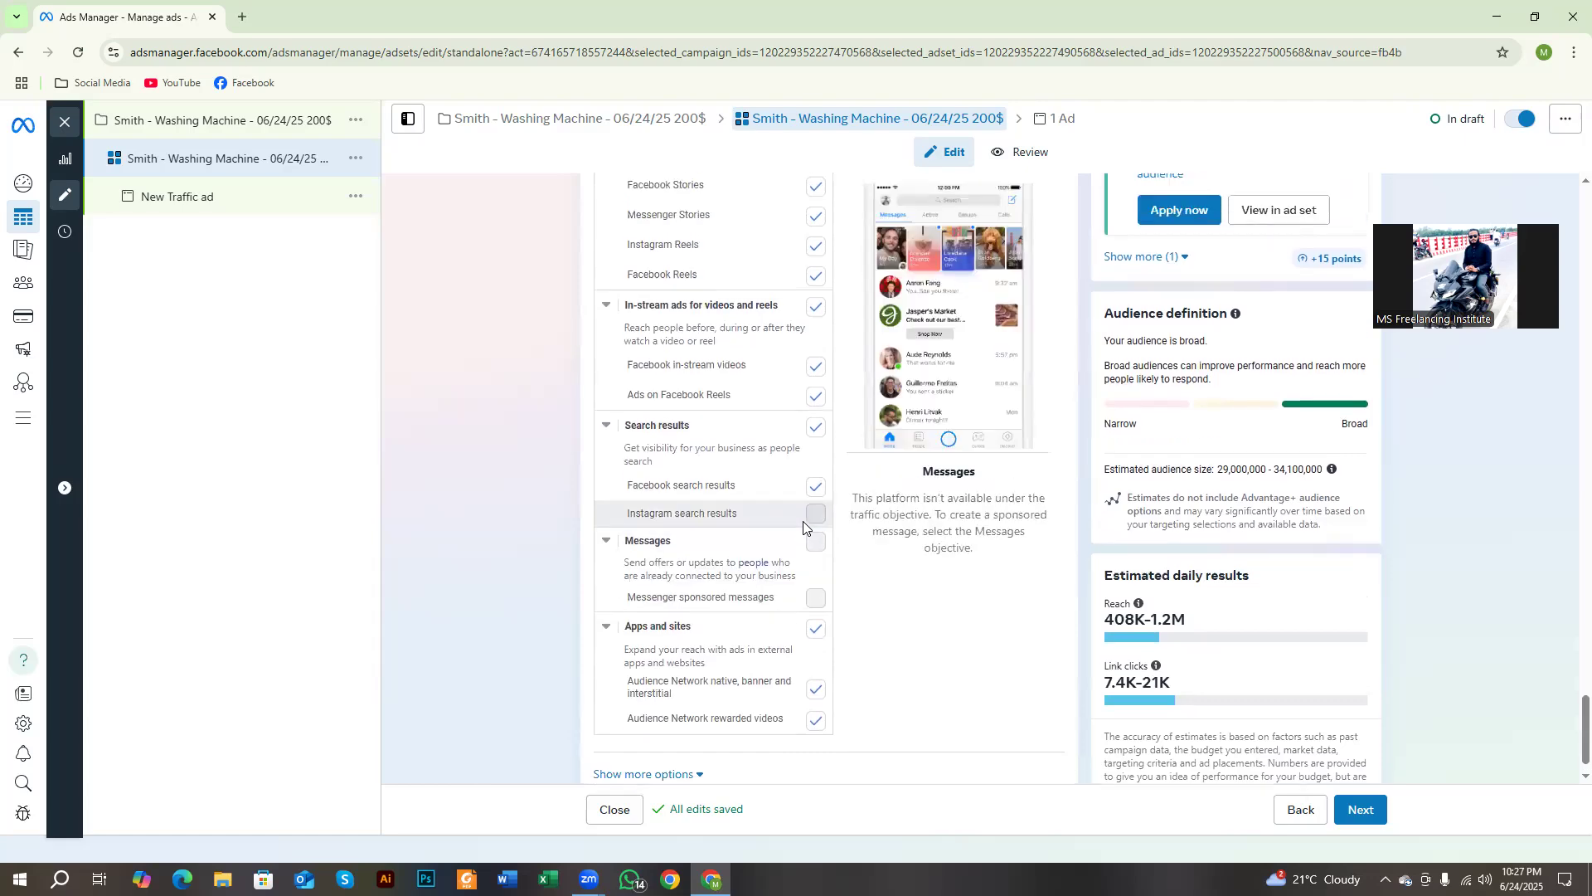
pyautogui.scroll(15, 803, 528)
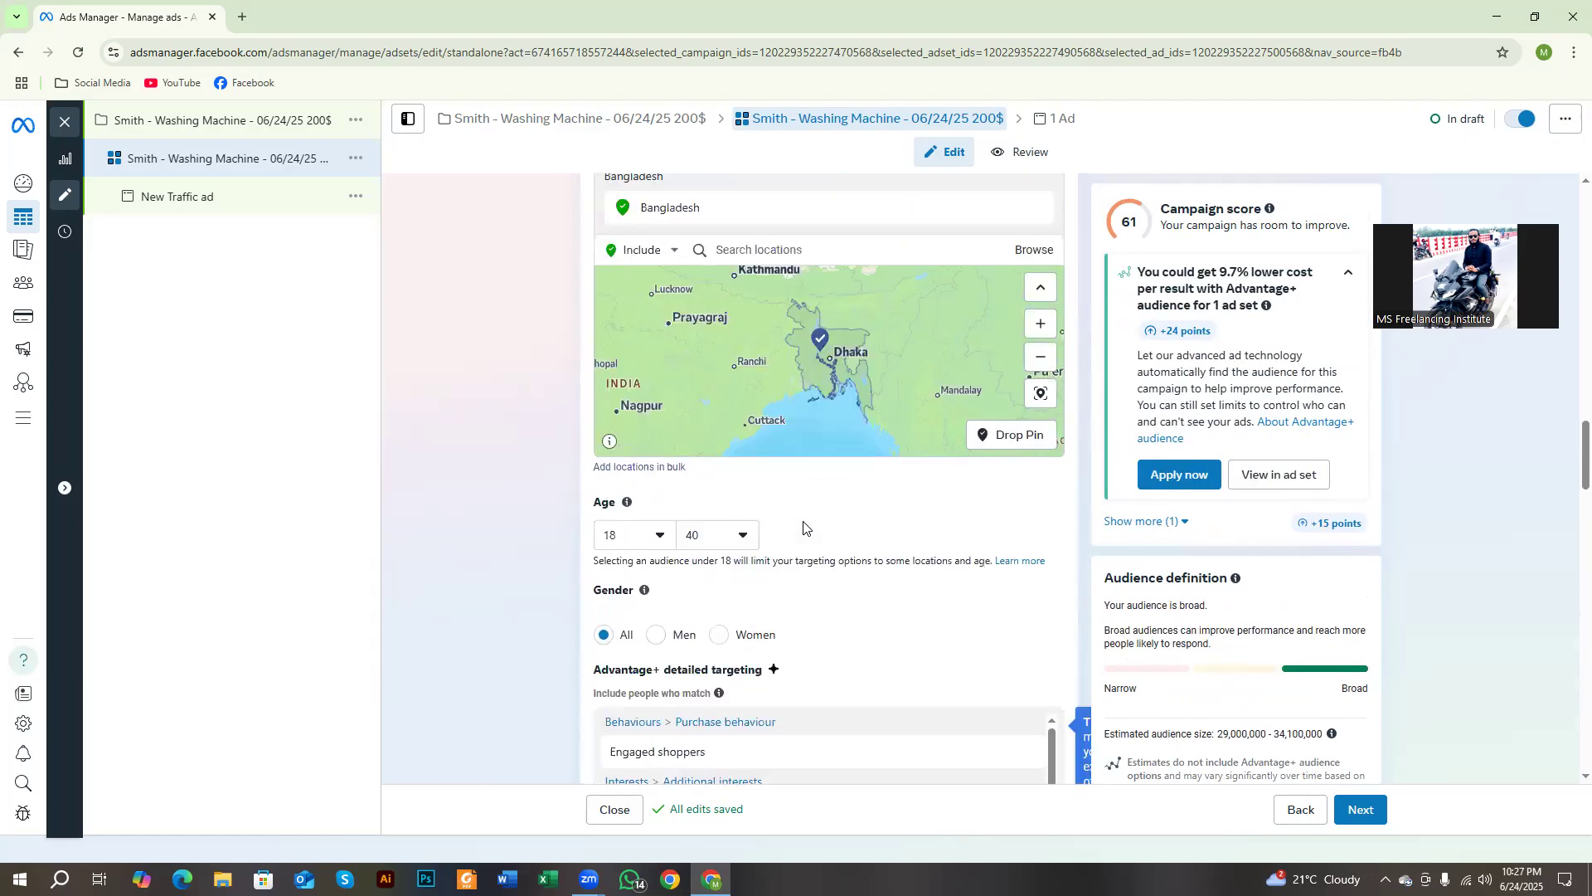
pyautogui.scroll(6, 803, 529)
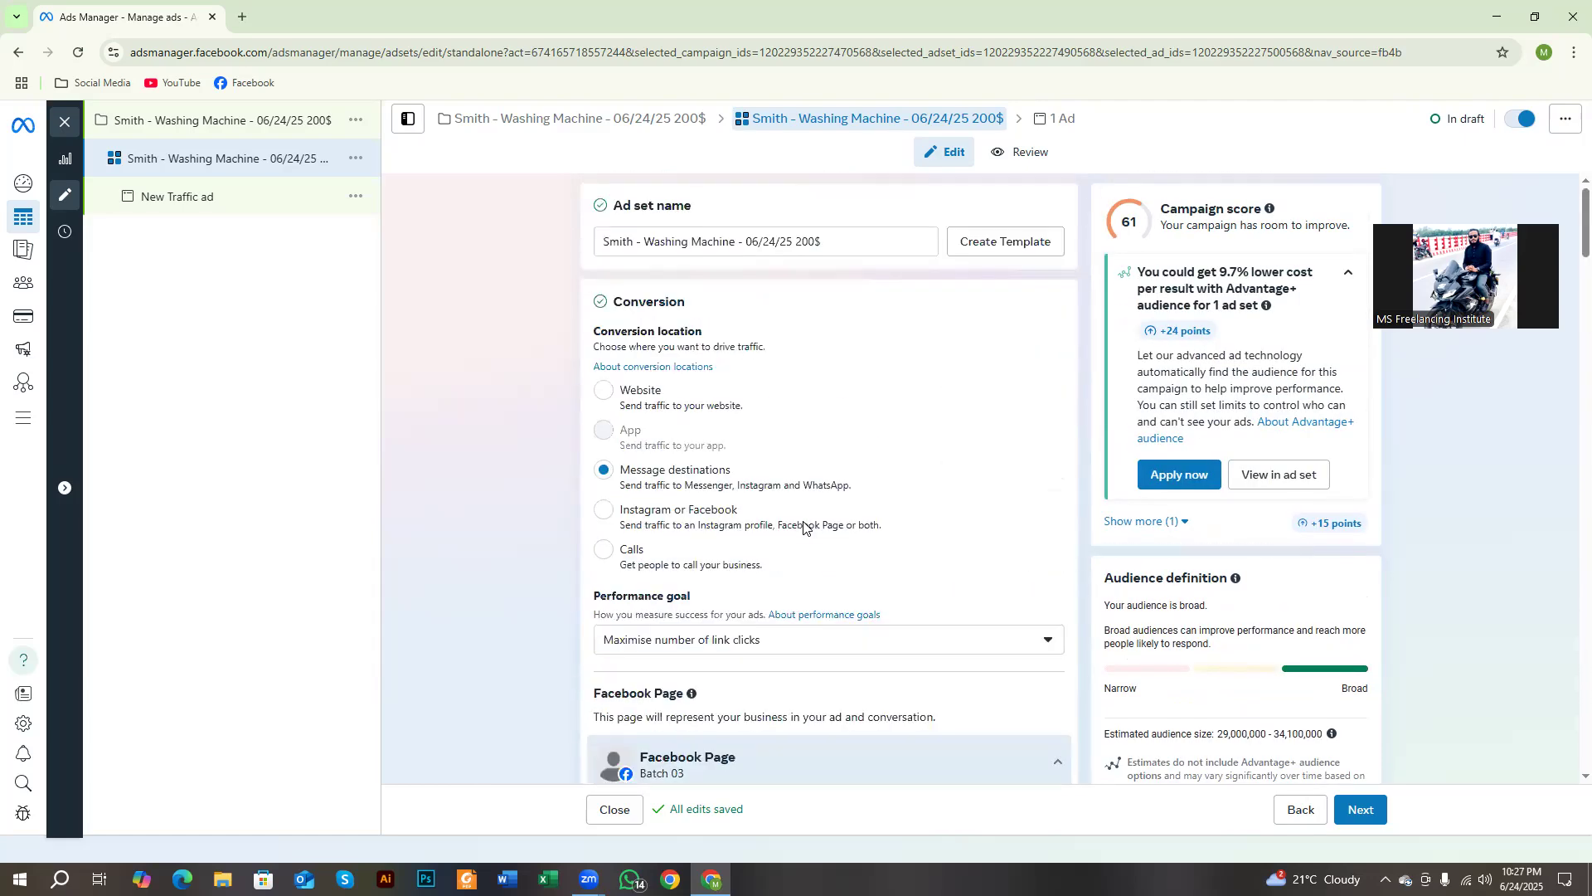
# Continue to the ad level and rename the new ad with the name copied from the campaign.
pyautogui.click(1373, 812)
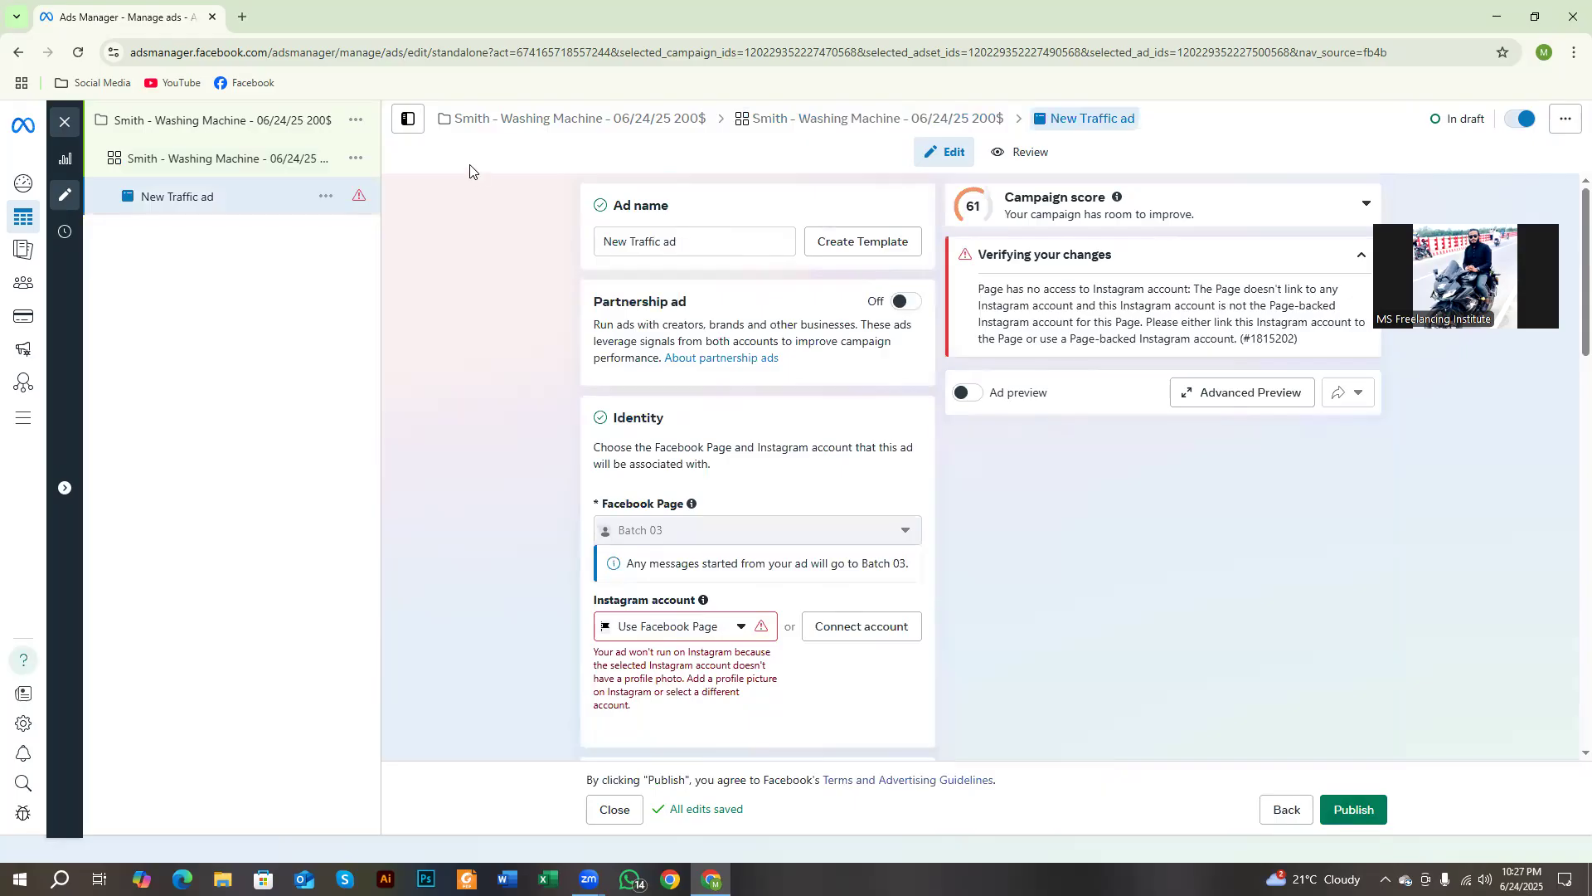
pyautogui.moveTo(454, 119); pyautogui.dragTo(708, 127)
pyautogui.hotkey('ctrl', 'c')
pyautogui.tripleClick(706, 237)
pyautogui.hotkey('ctrl', 'v')
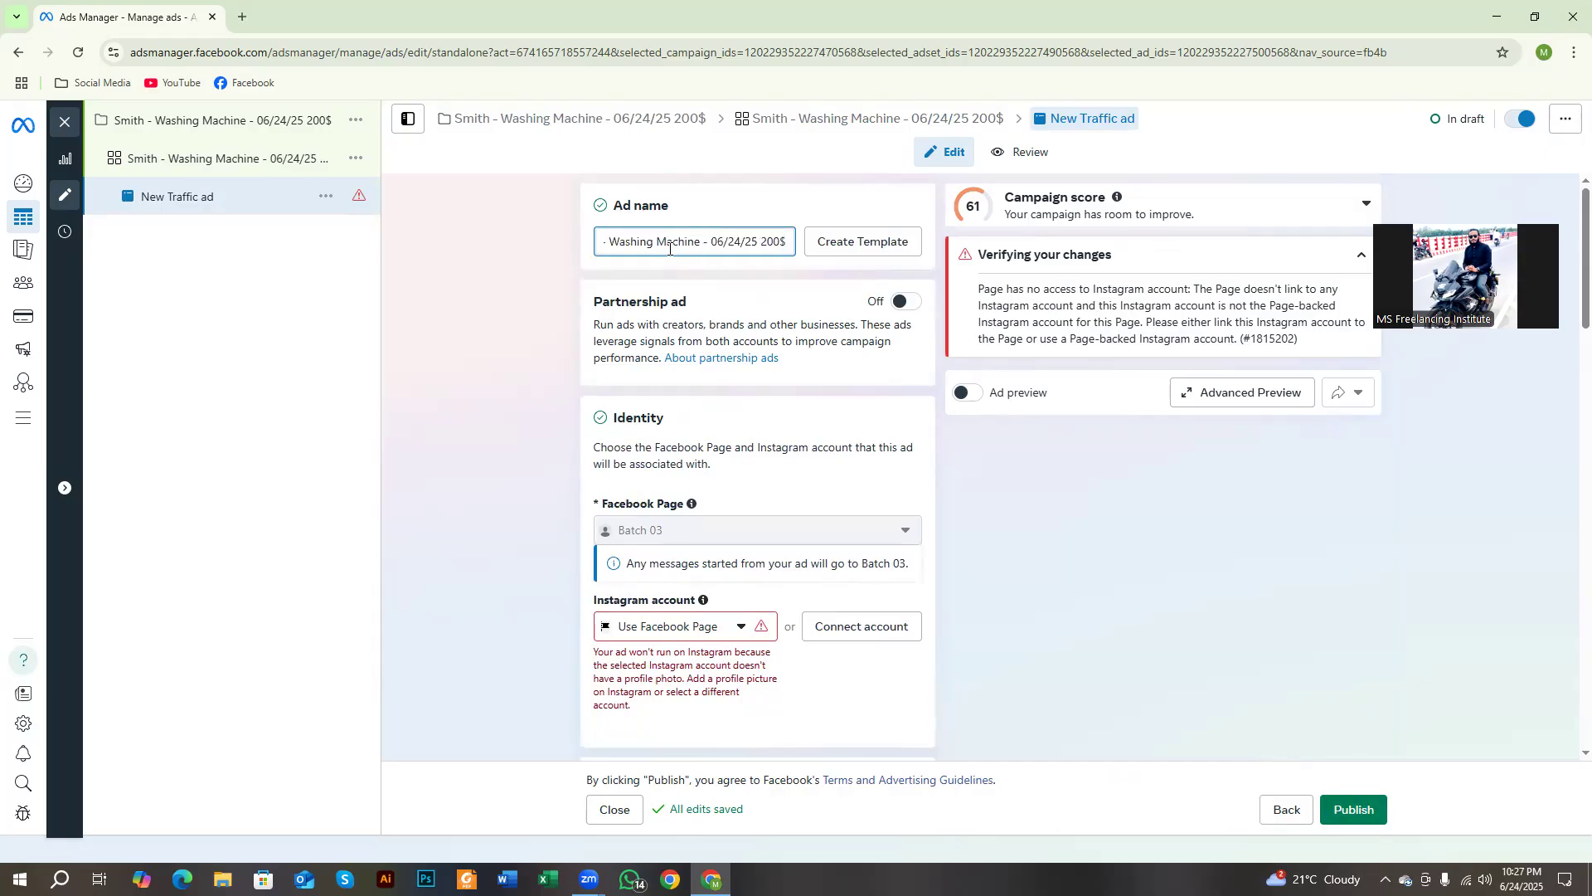
pyautogui.click(566, 331)
# Try the Use existing post option for the ad setup, and return it to Create ad.
pyautogui.scroll(-3, 547, 365)
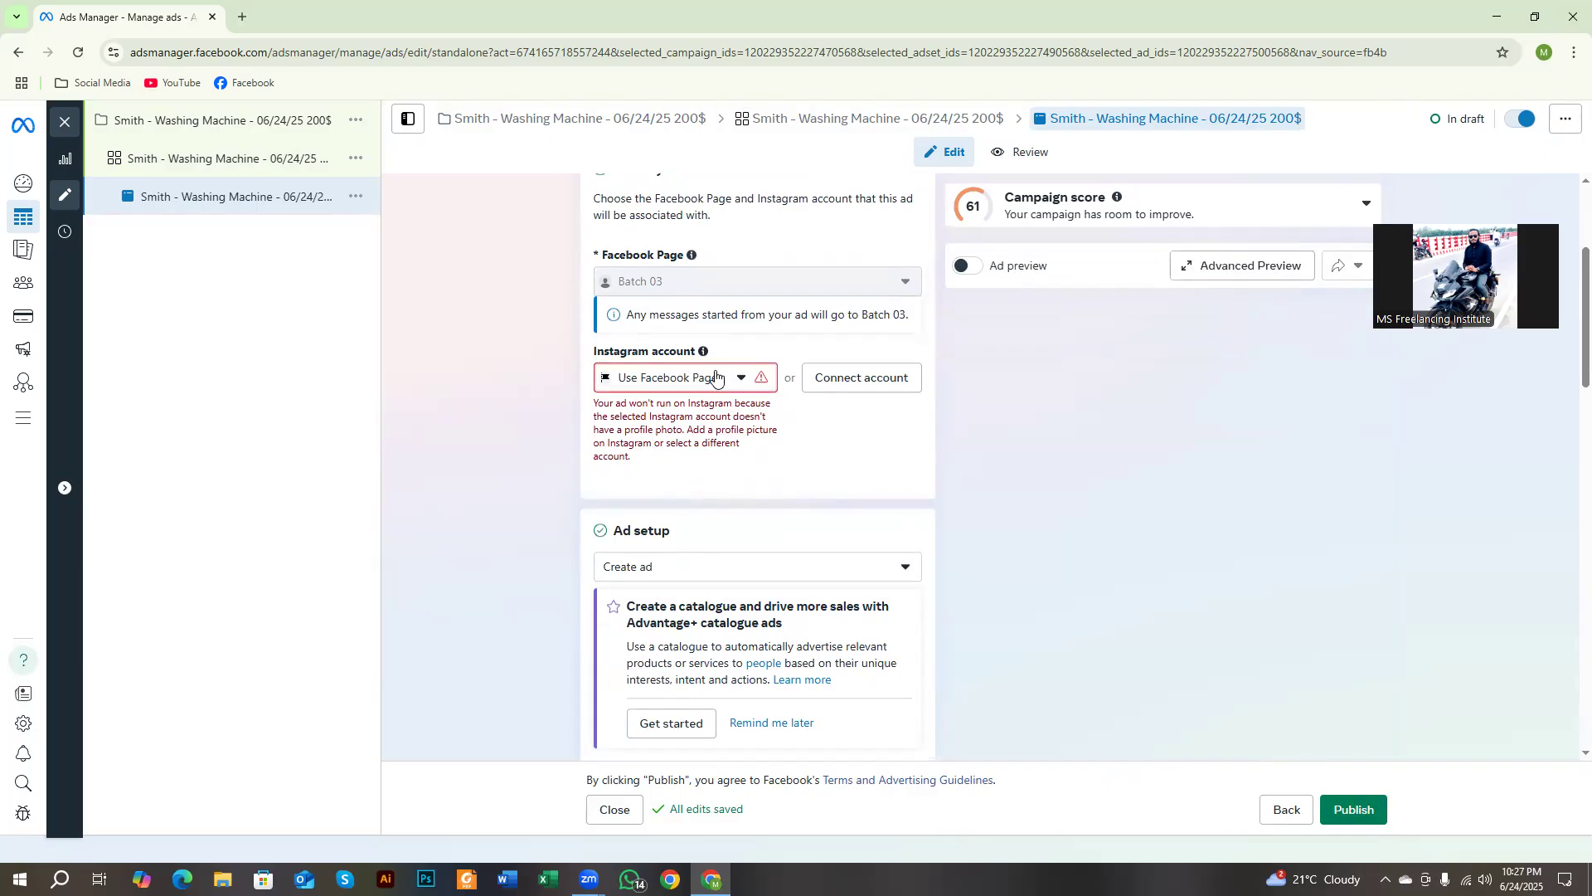
pyautogui.scroll(-2, 660, 379)
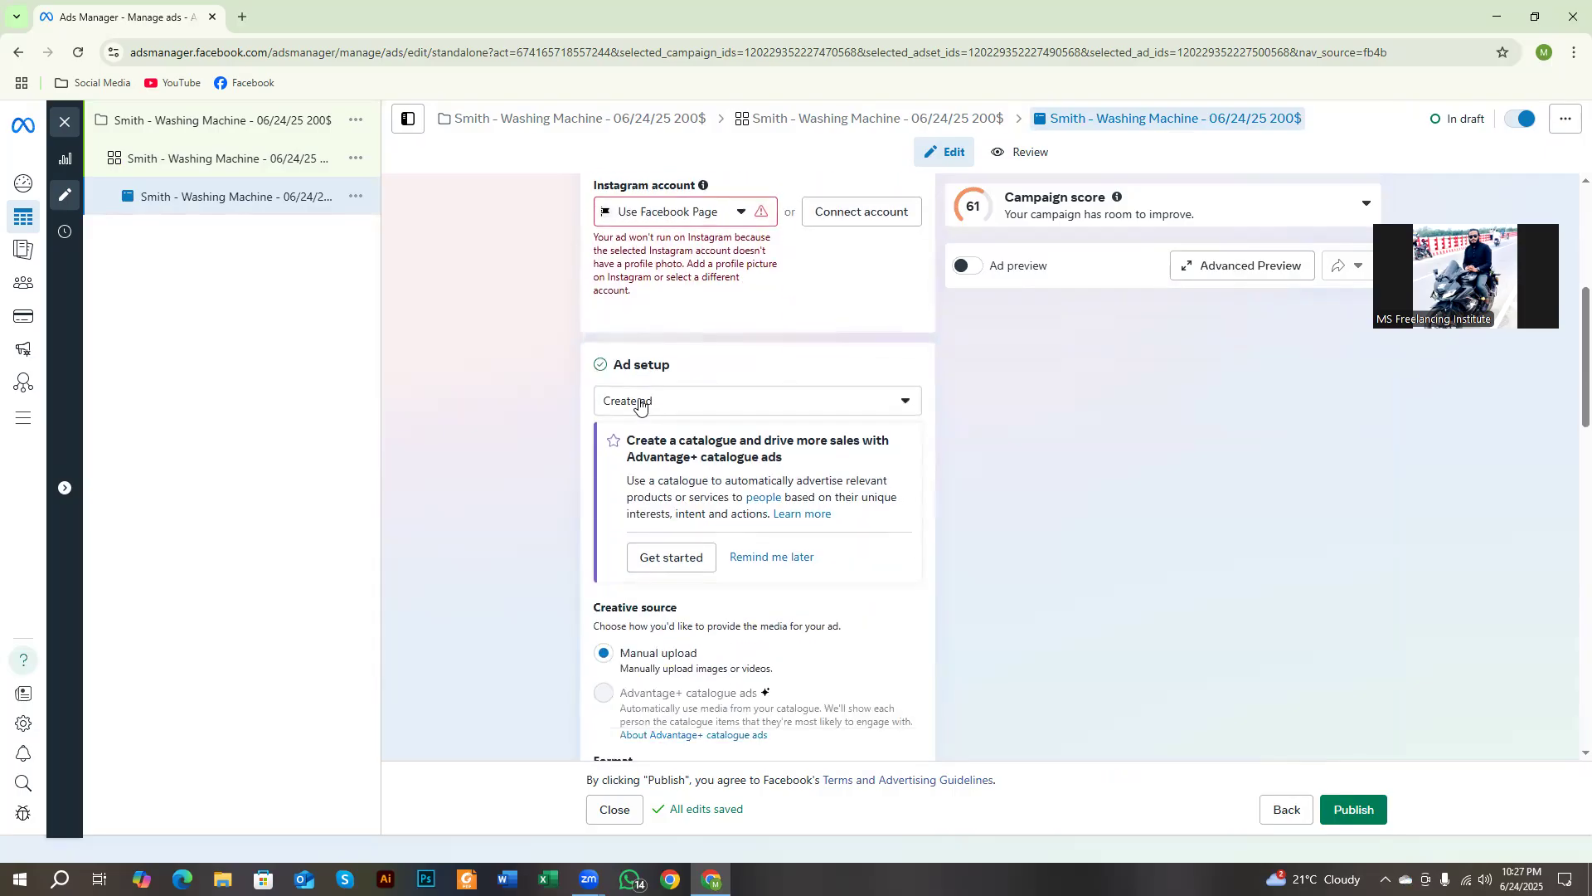
pyautogui.click(668, 401)
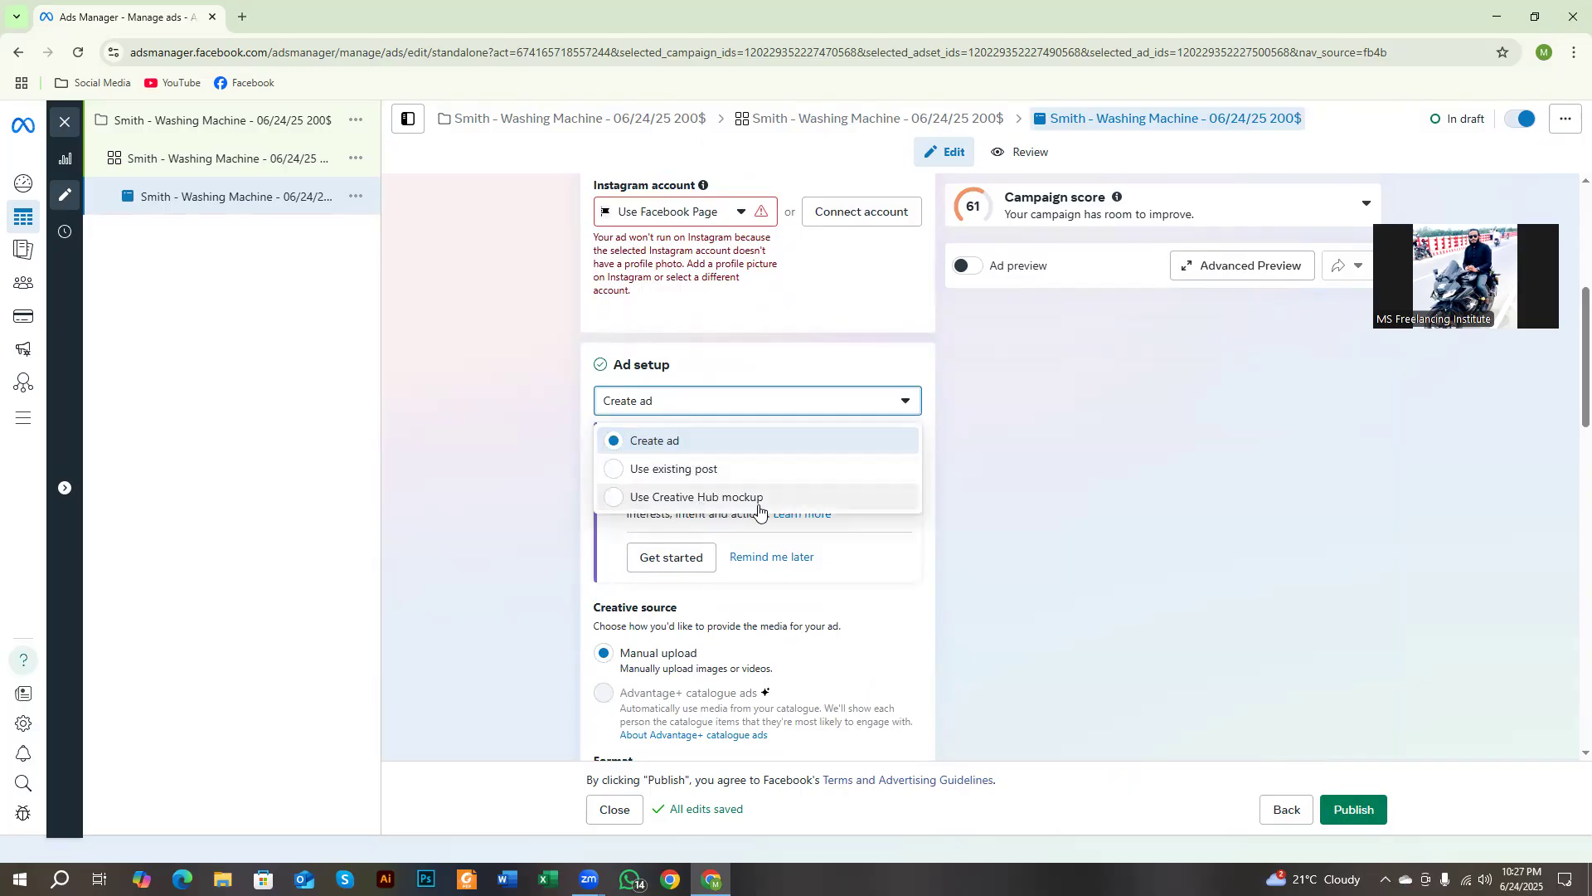
pyautogui.click(685, 472)
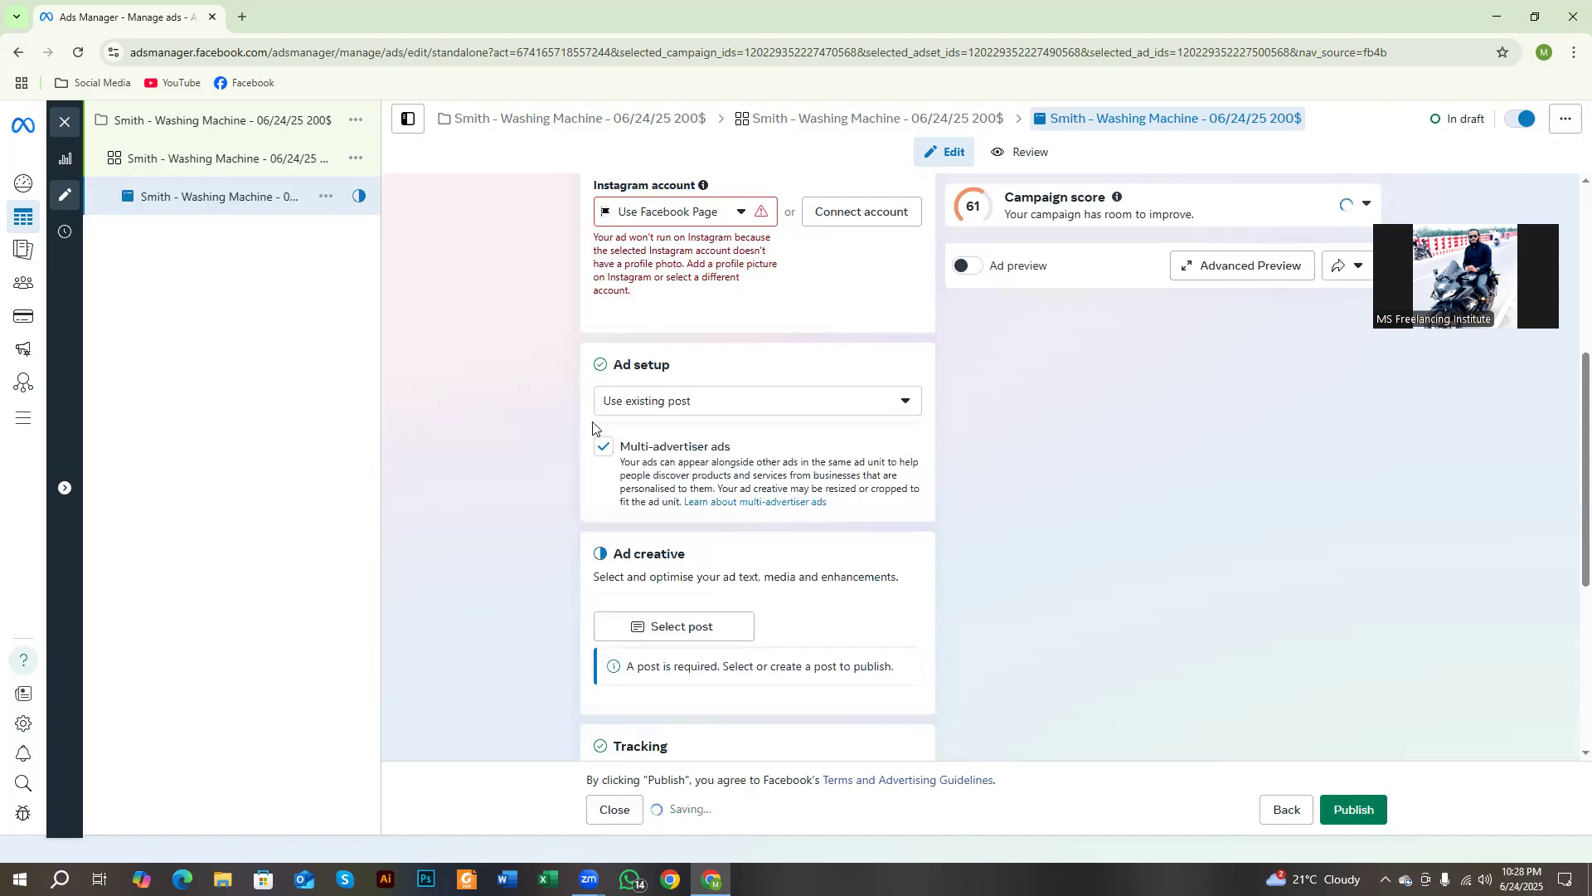
pyautogui.click(670, 403)
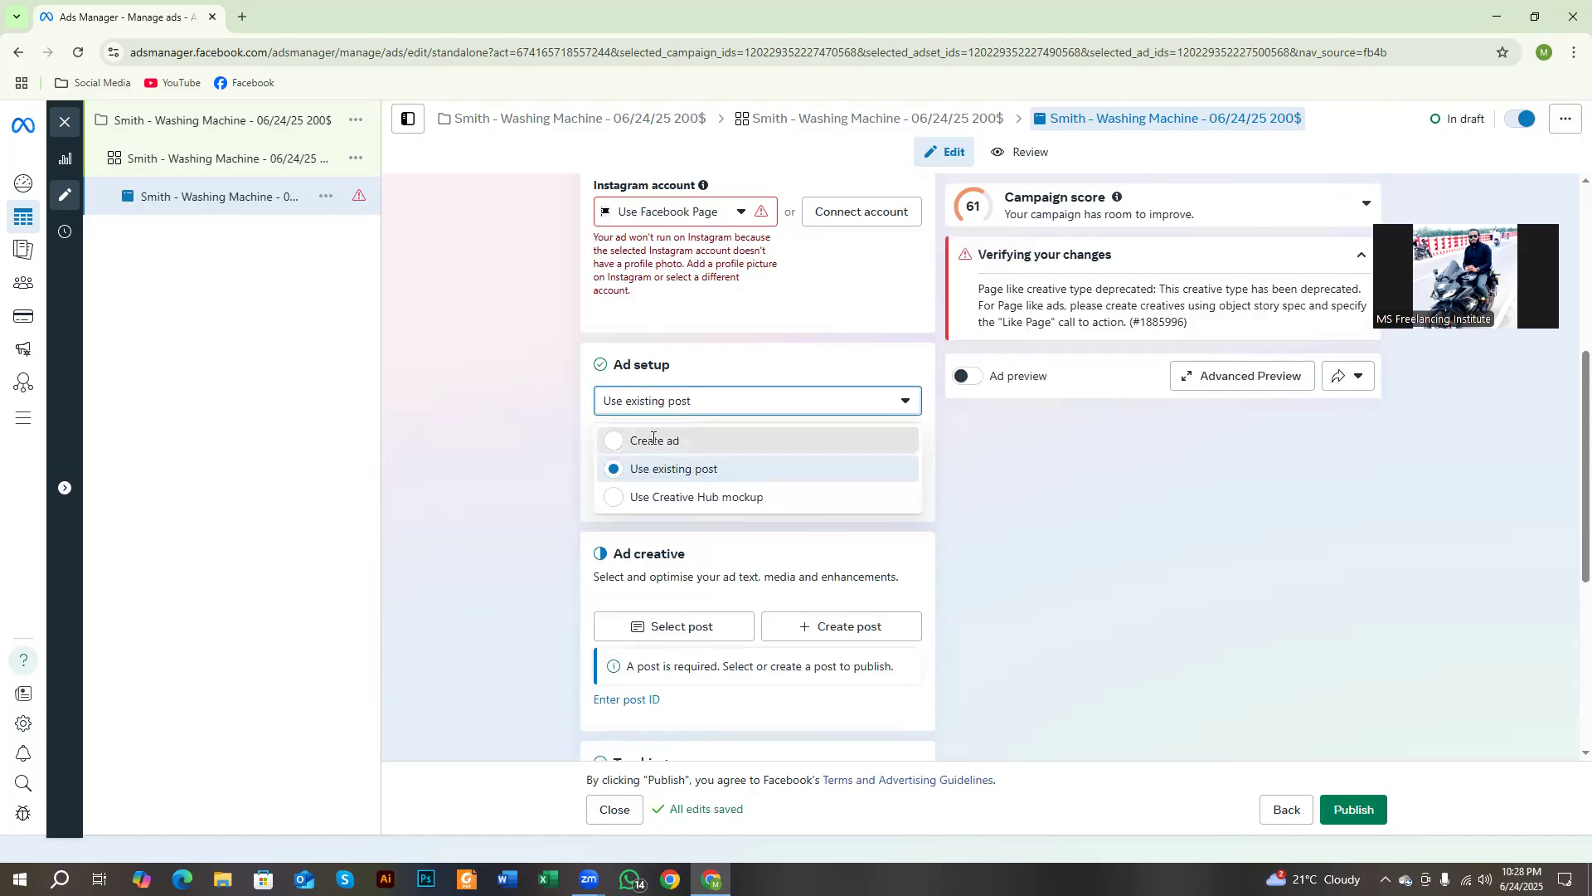
pyautogui.click(654, 442)
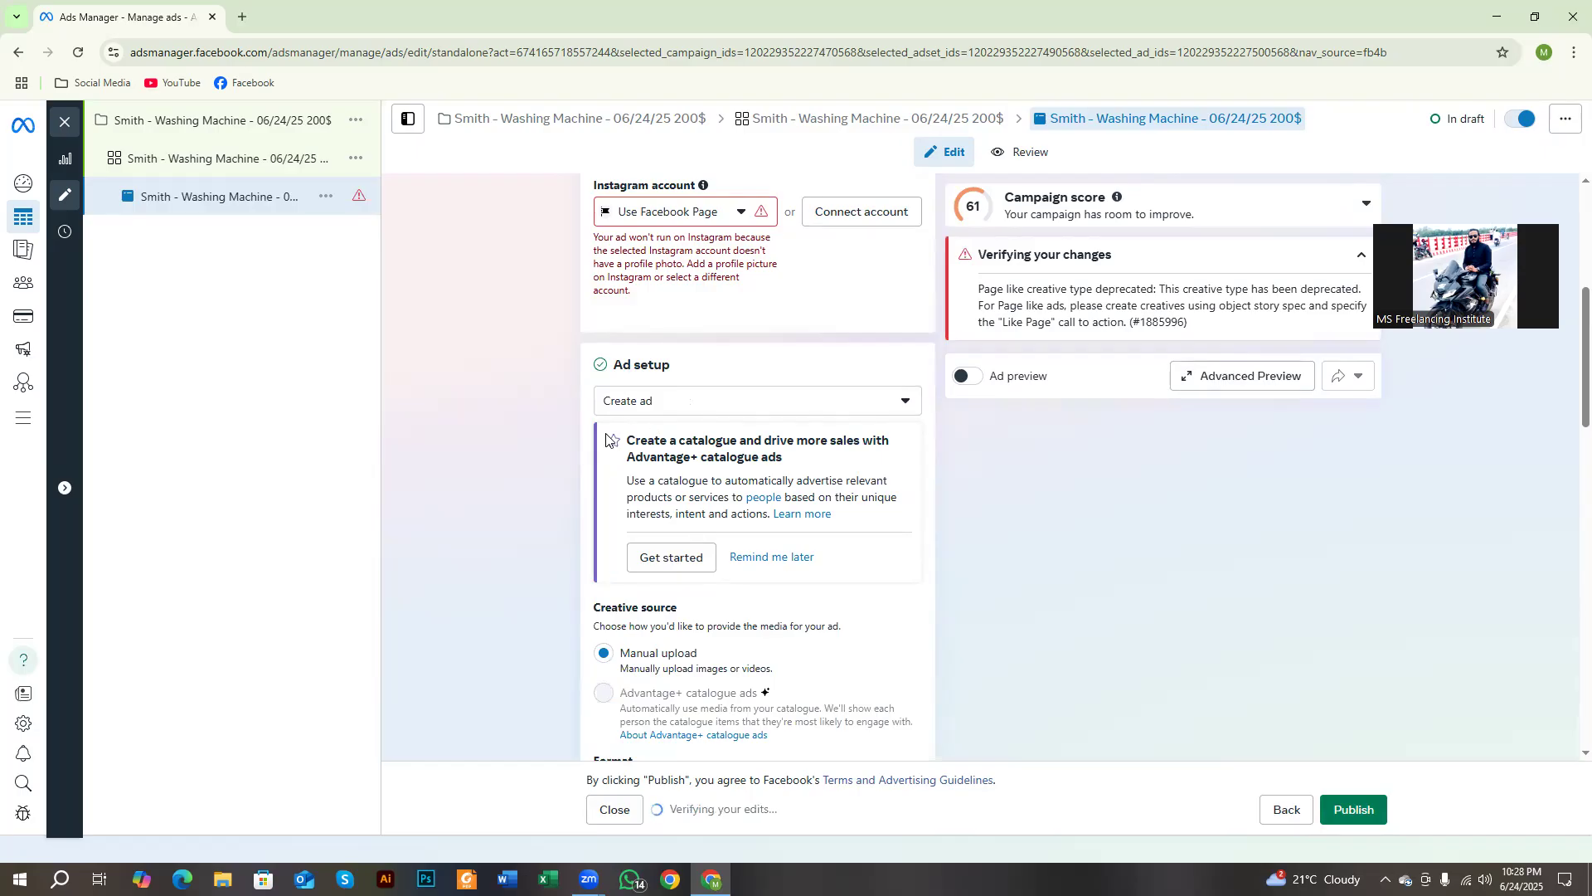
# Examine the ad setup's creative source, format and multi-advertiser ads options.
pyautogui.scroll(-3, 612, 440)
pyautogui.moveTo(591, 360); pyautogui.dragTo(843, 385)
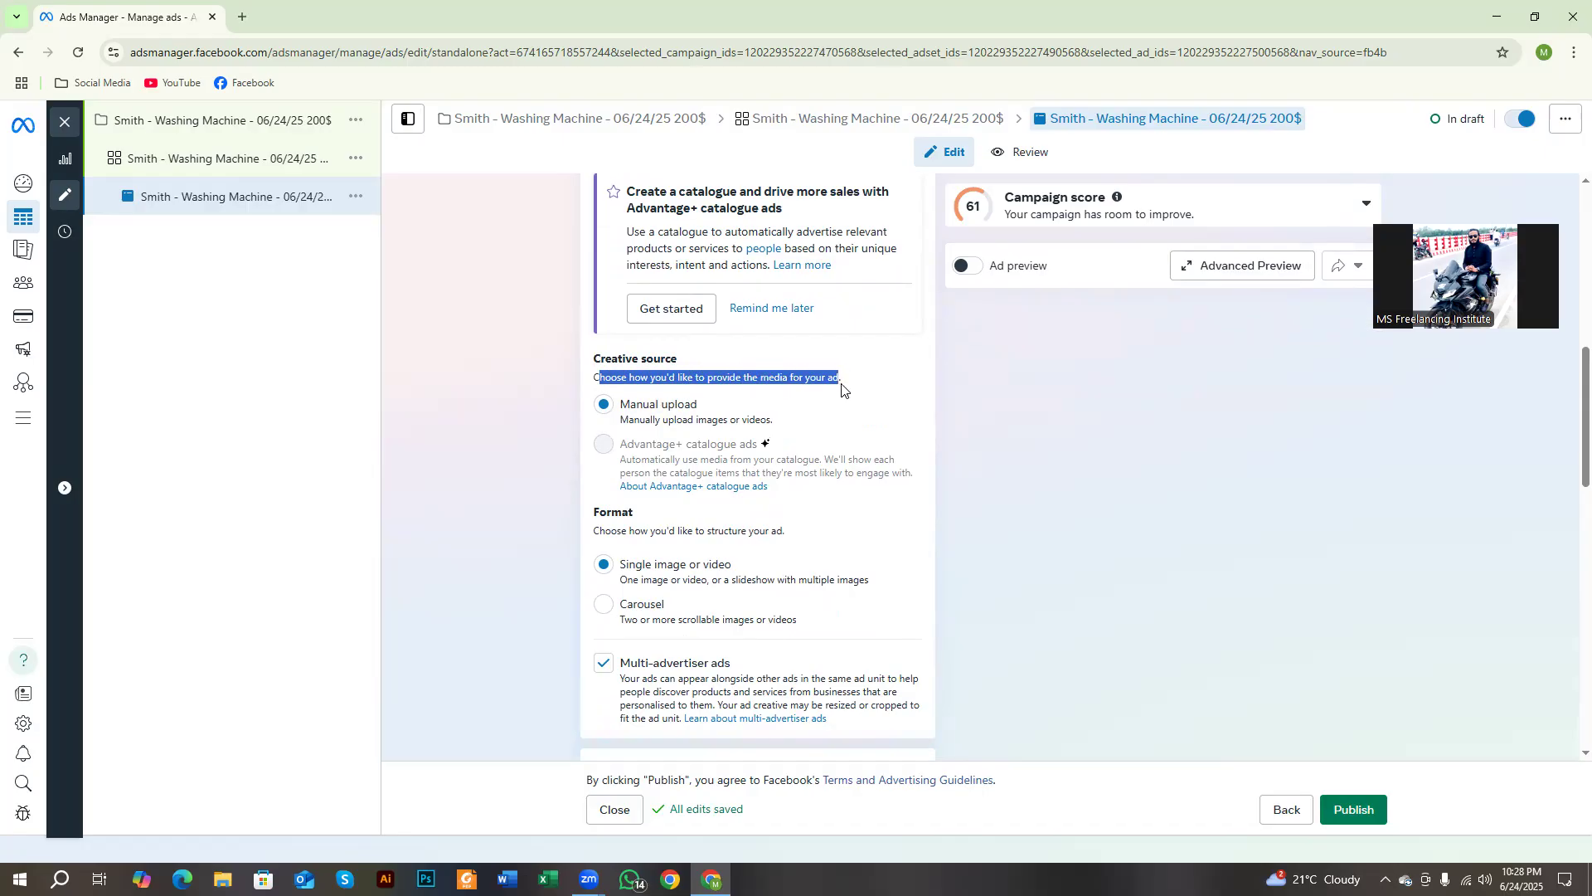
pyautogui.scroll(-1, 548, 498)
pyautogui.click(503, 497)
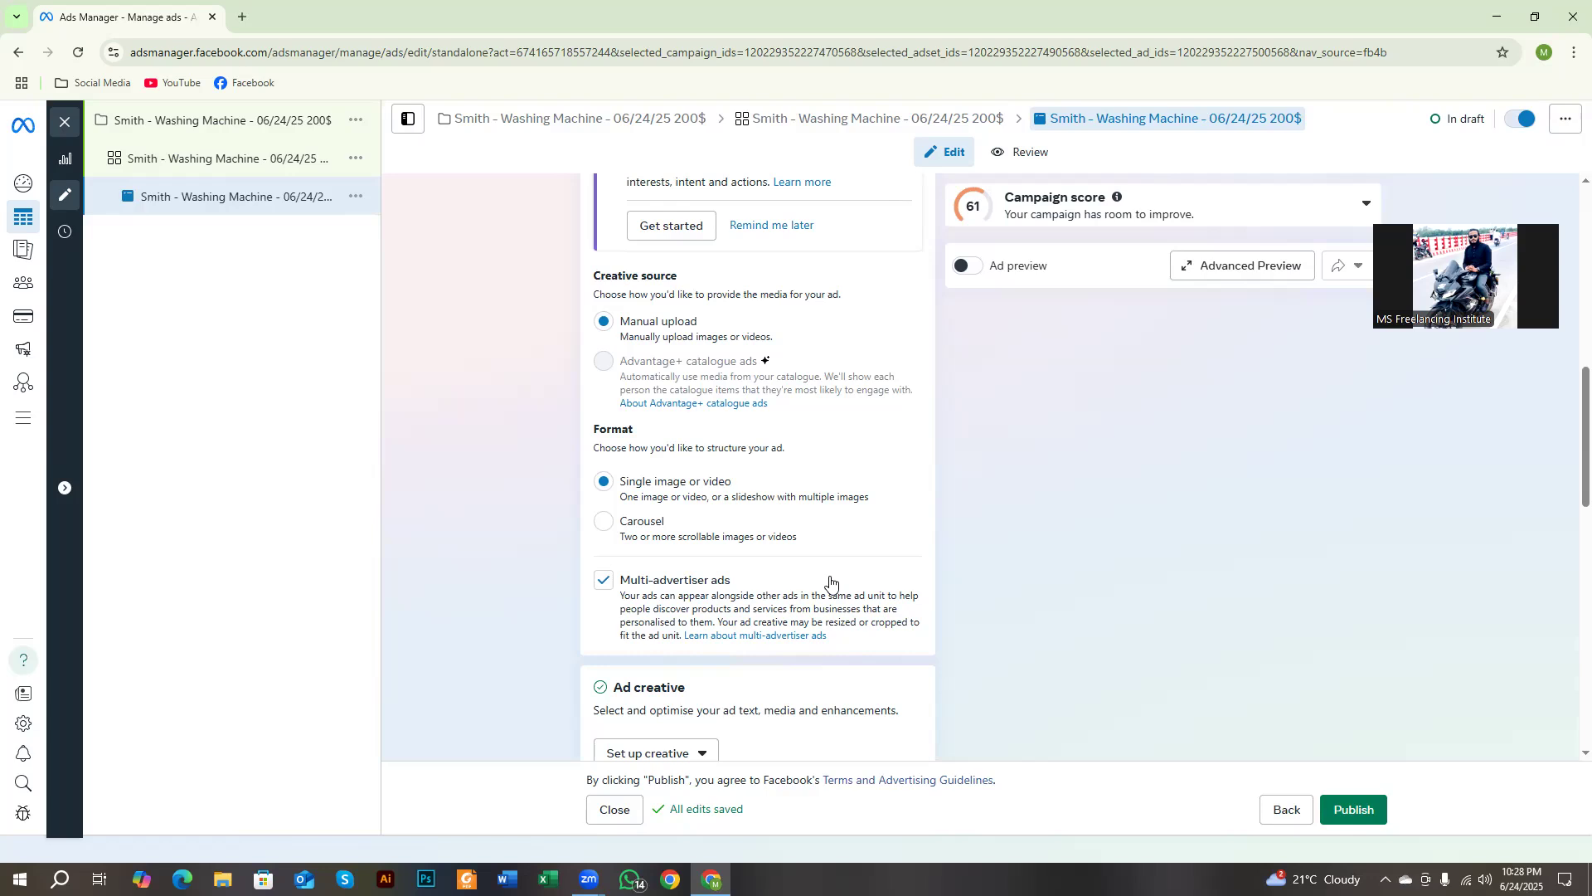
pyautogui.scroll(3, 643, 423)
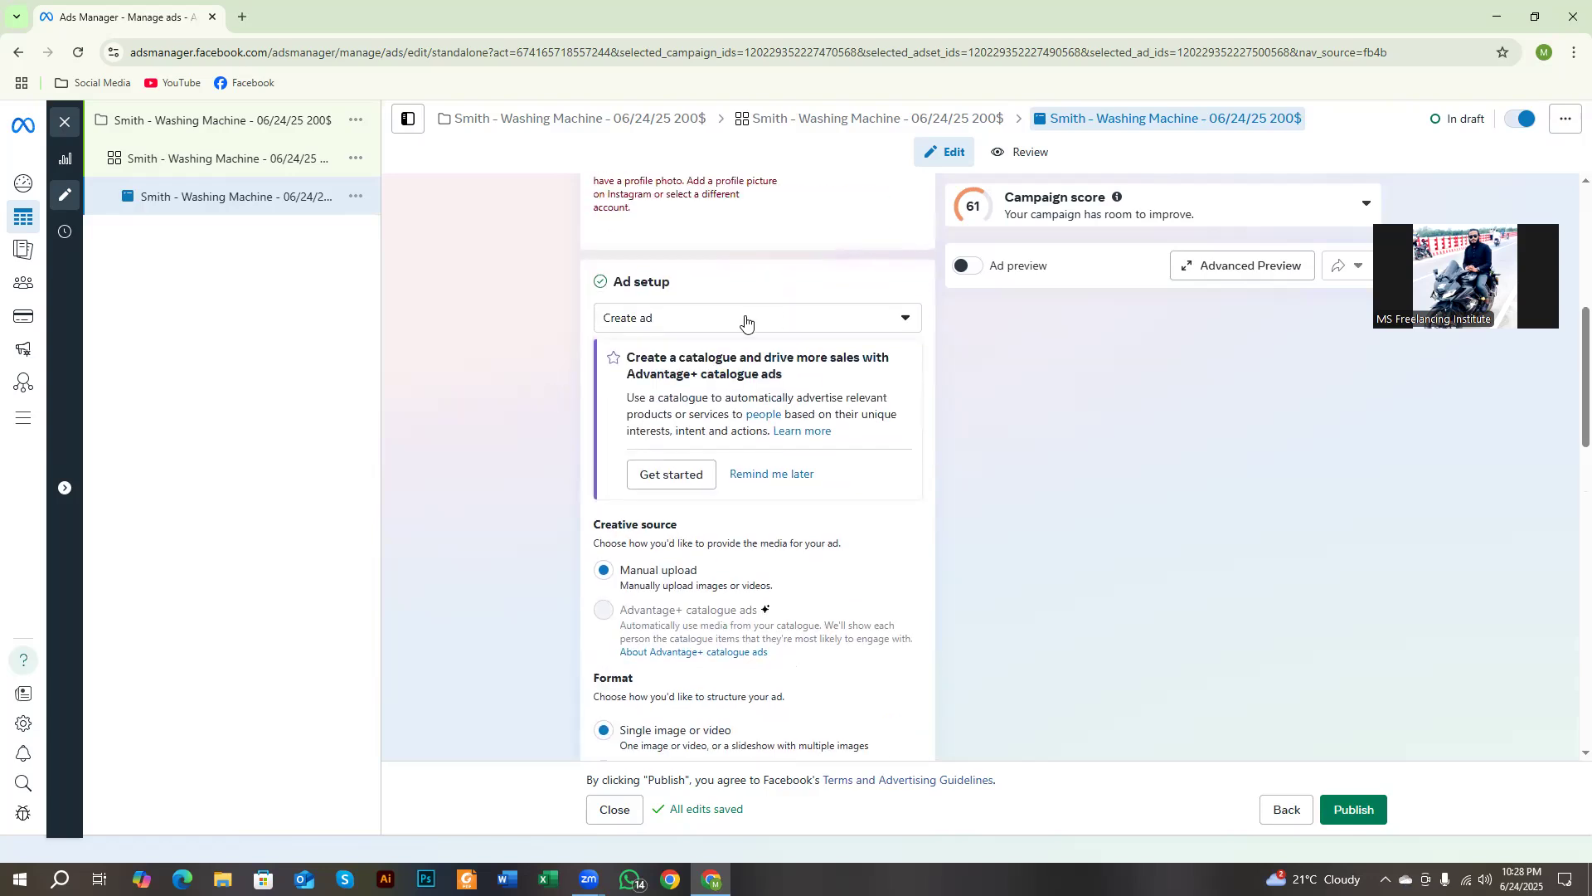
# Review the ad setup's source choices and the format options, down to the Ad creative section.
pyautogui.click(618, 319)
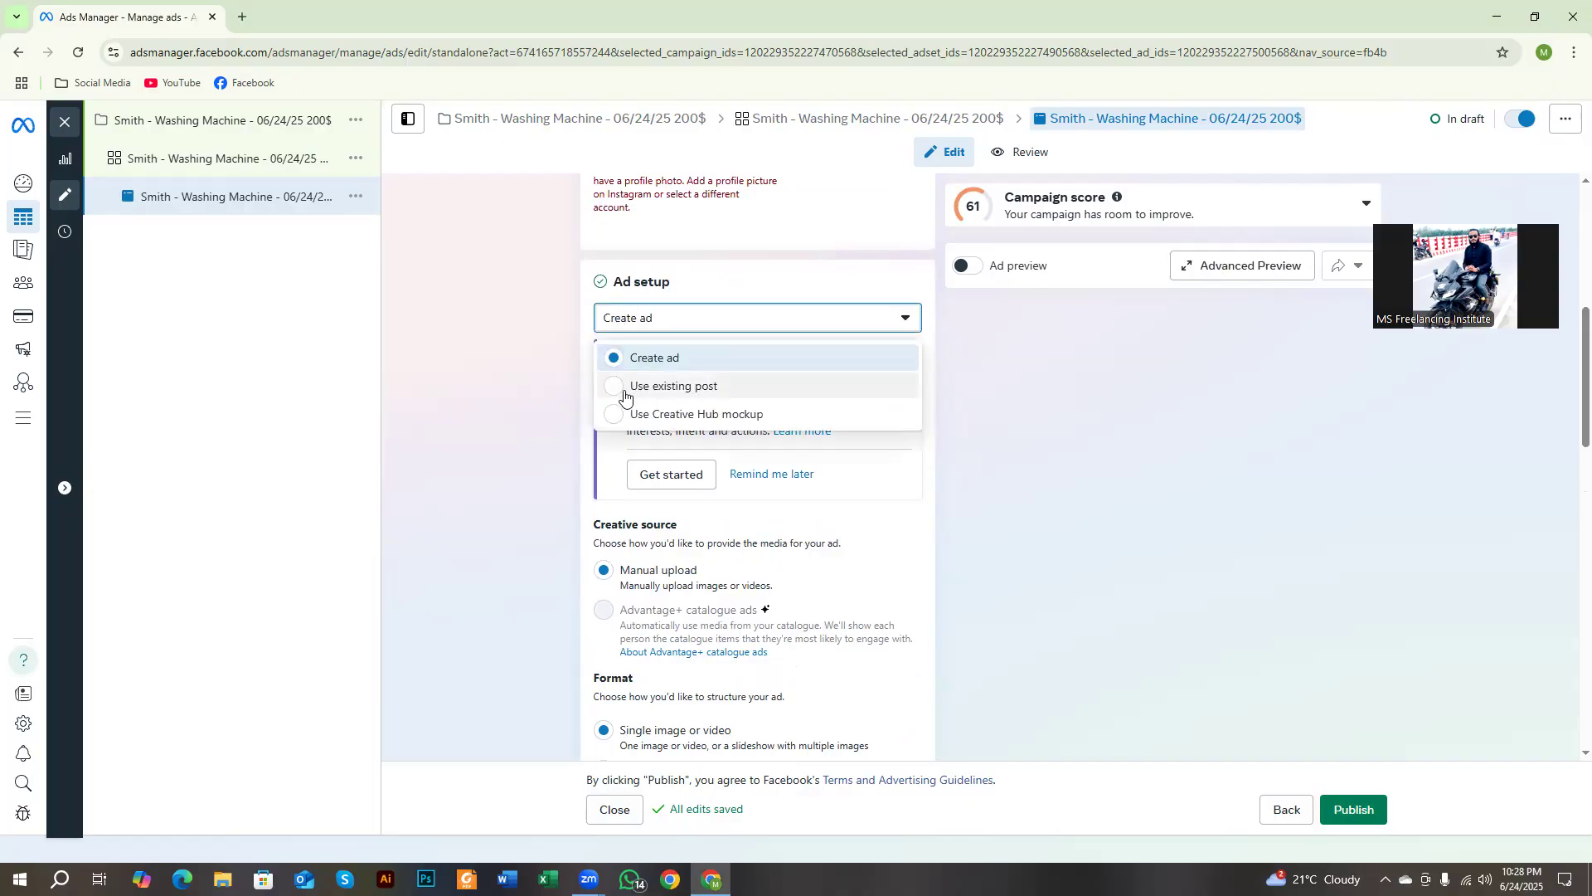
pyautogui.click(506, 463)
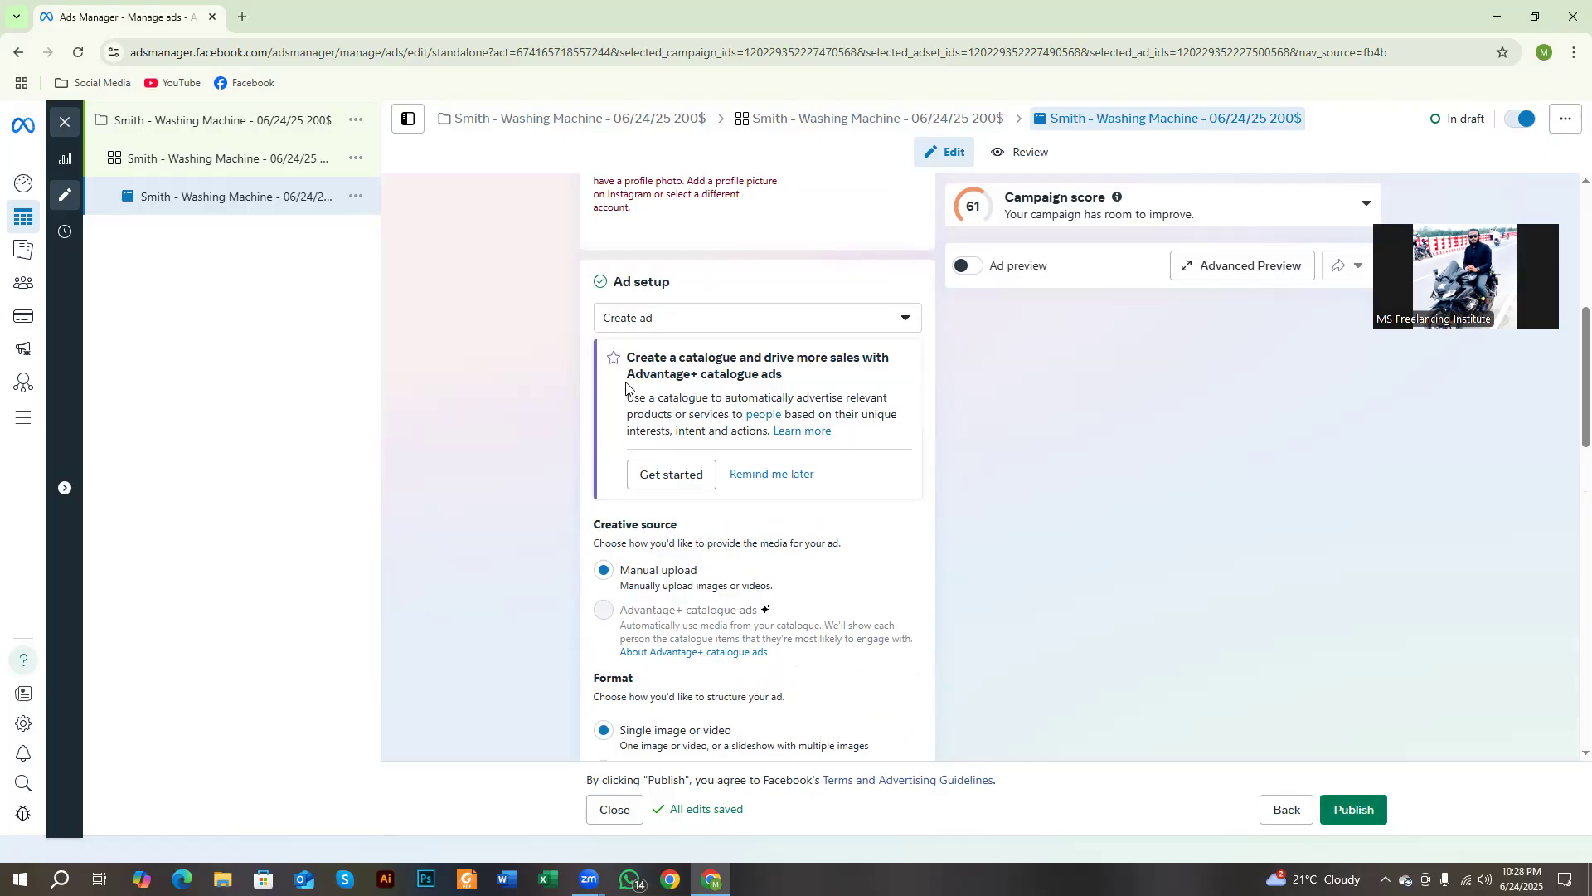
pyautogui.scroll(-3, 626, 386)
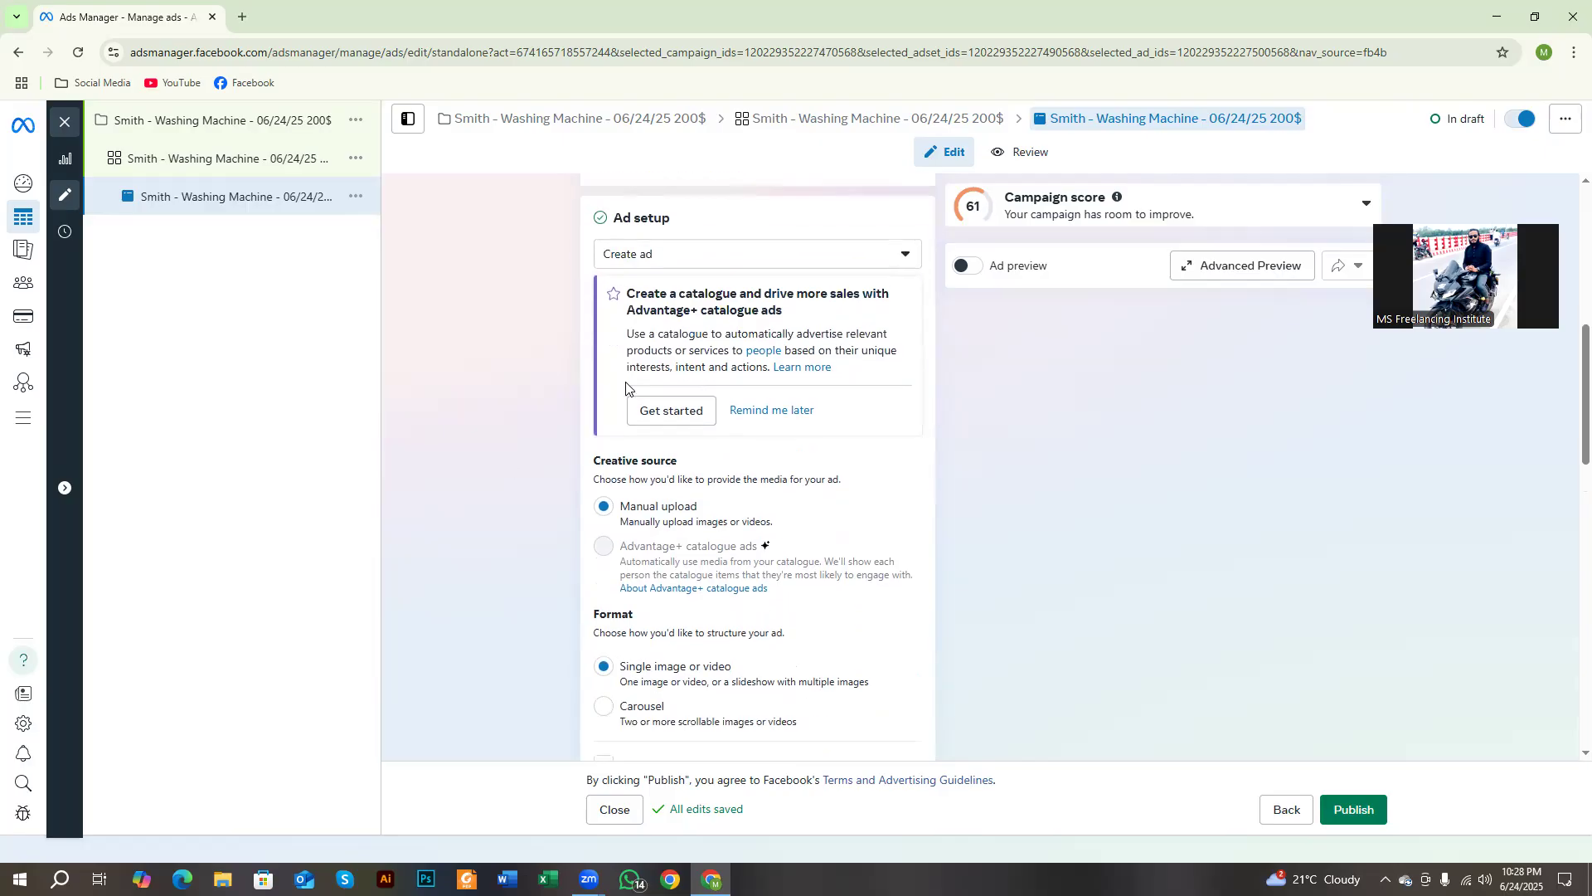
pyautogui.moveTo(597, 435); pyautogui.dragTo(622, 431)
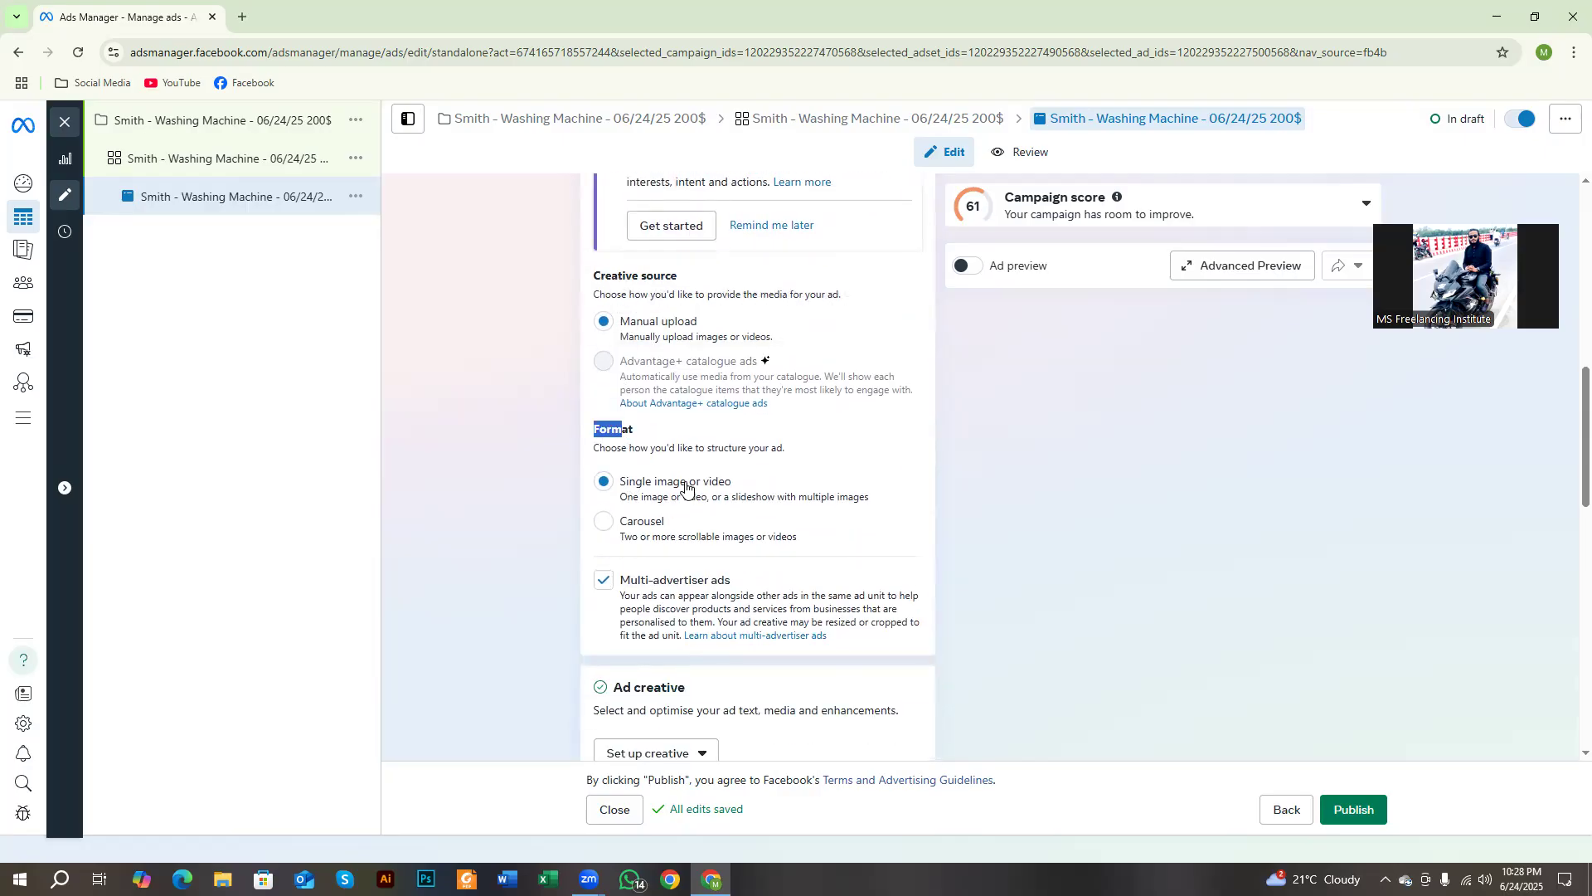
pyautogui.scroll(-1, 734, 491)
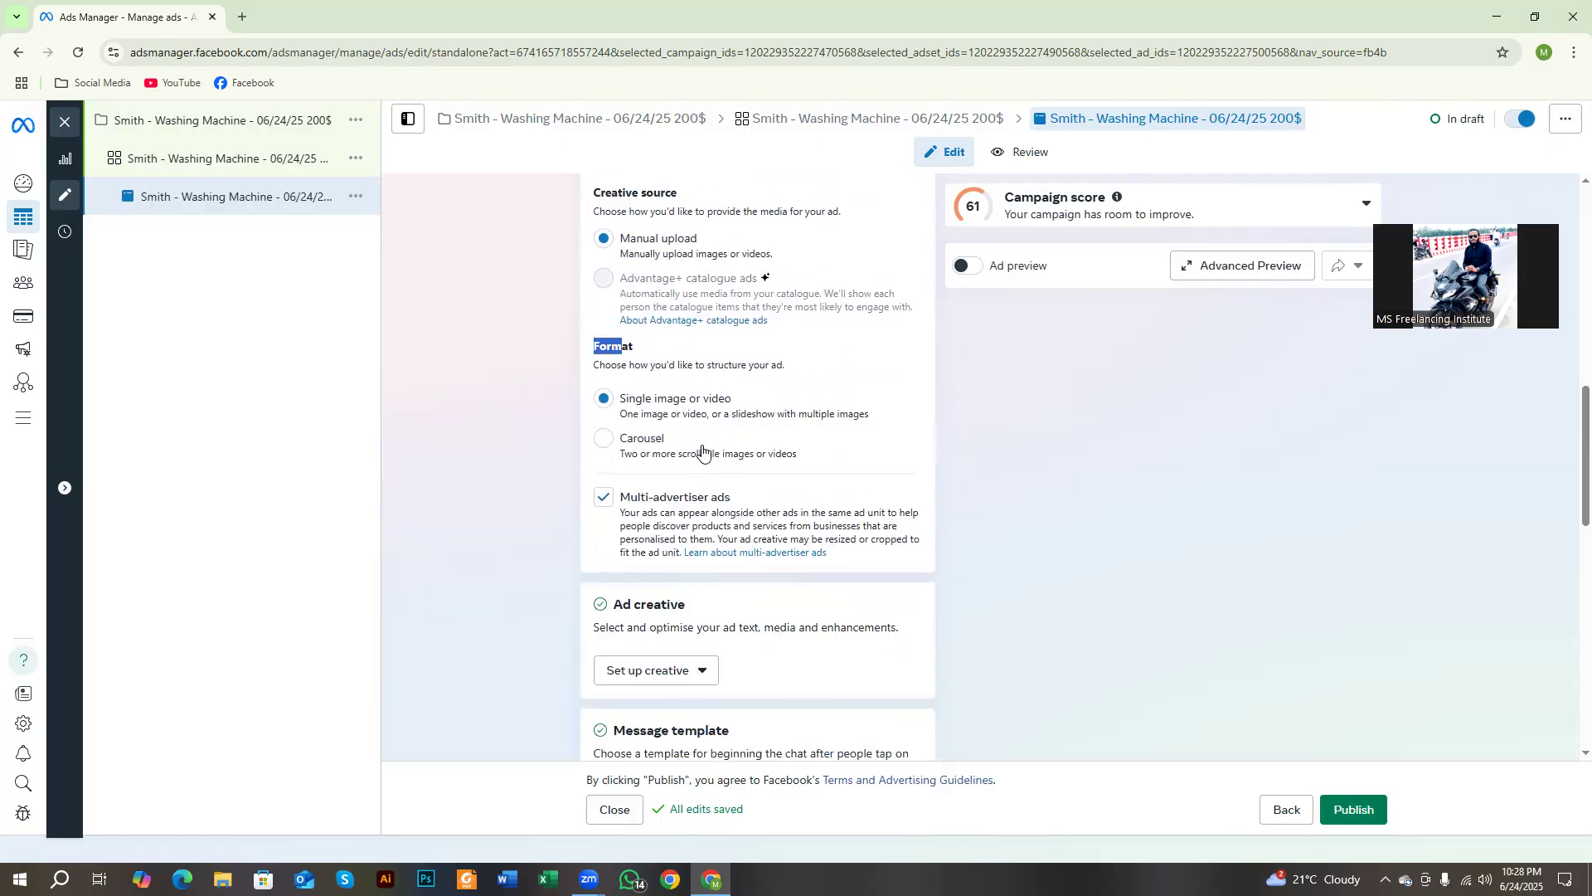
pyautogui.scroll(-2, 764, 449)
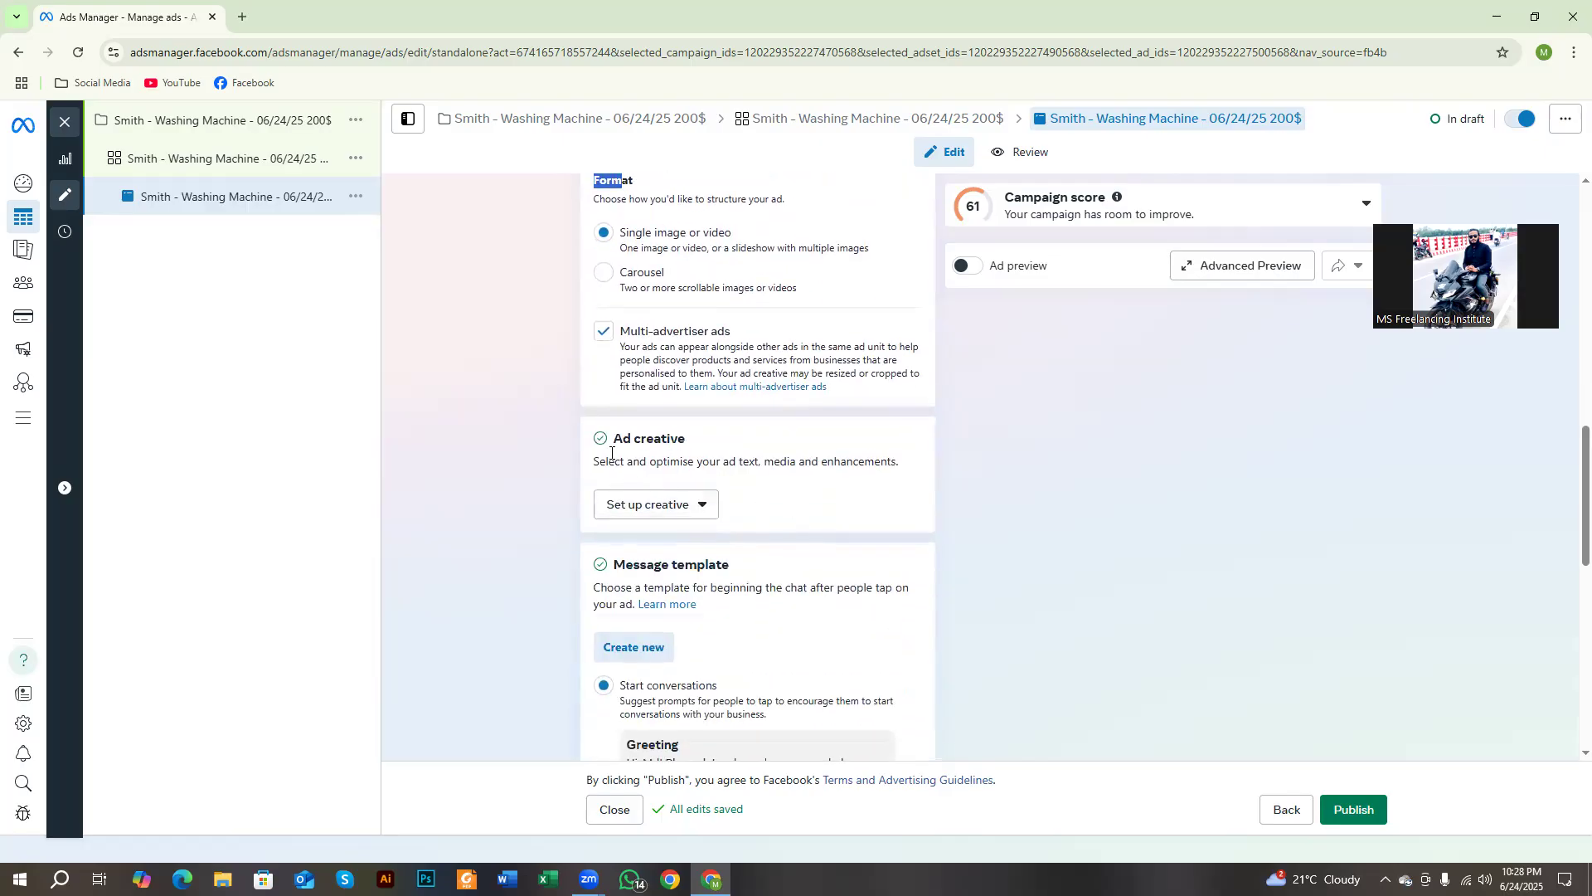
# Start setting up the ad creative as an image ad.
pyautogui.moveTo(612, 438); pyautogui.dragTo(706, 455)
pyautogui.click(664, 504)
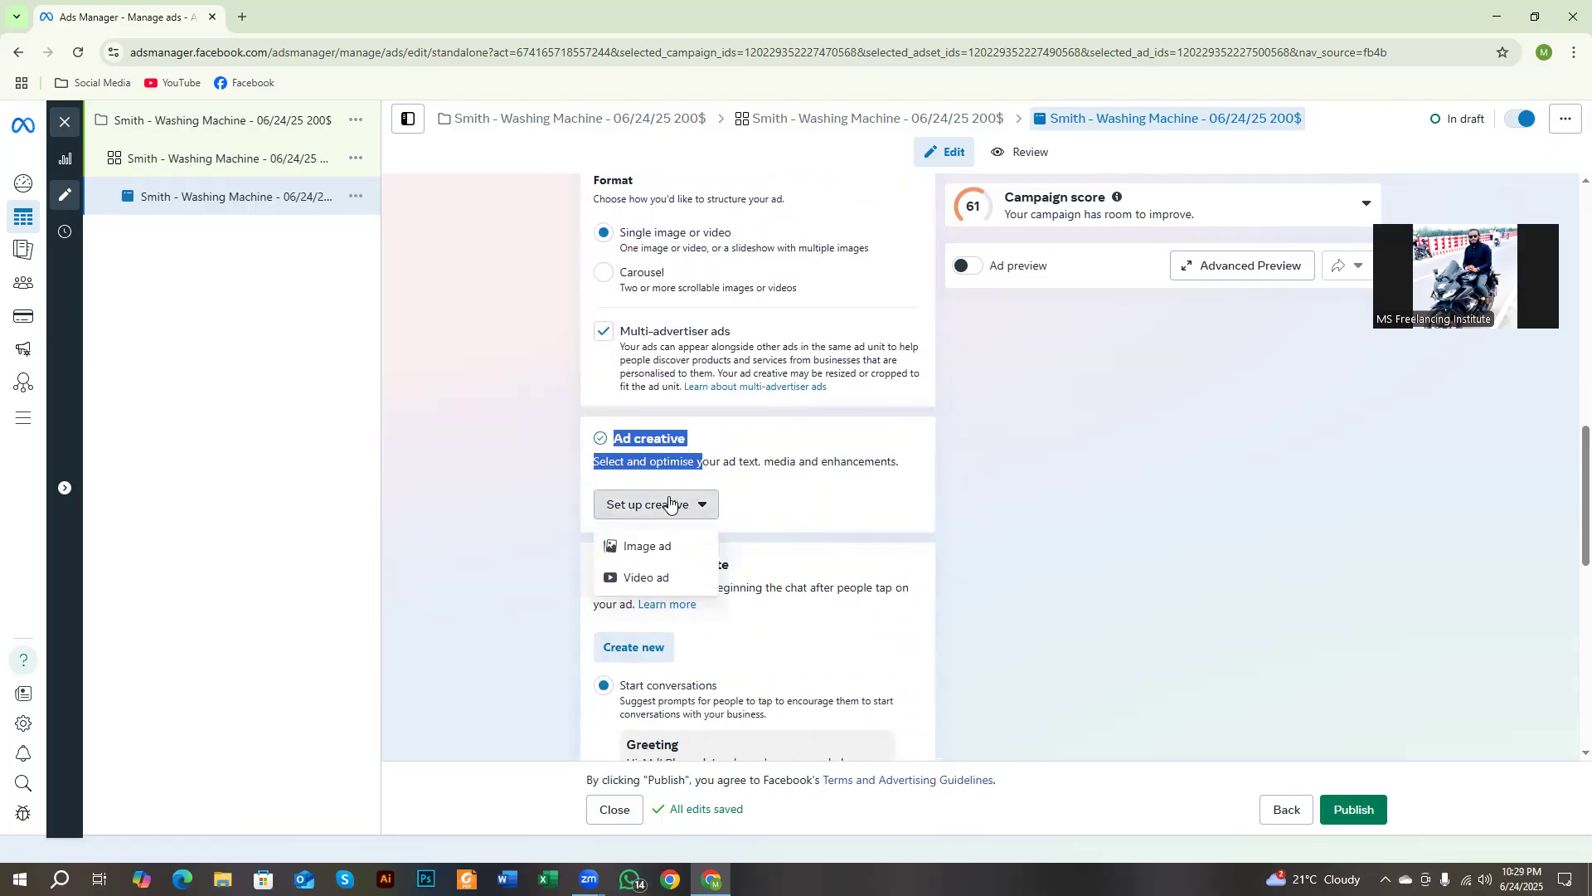
pyautogui.click(646, 547)
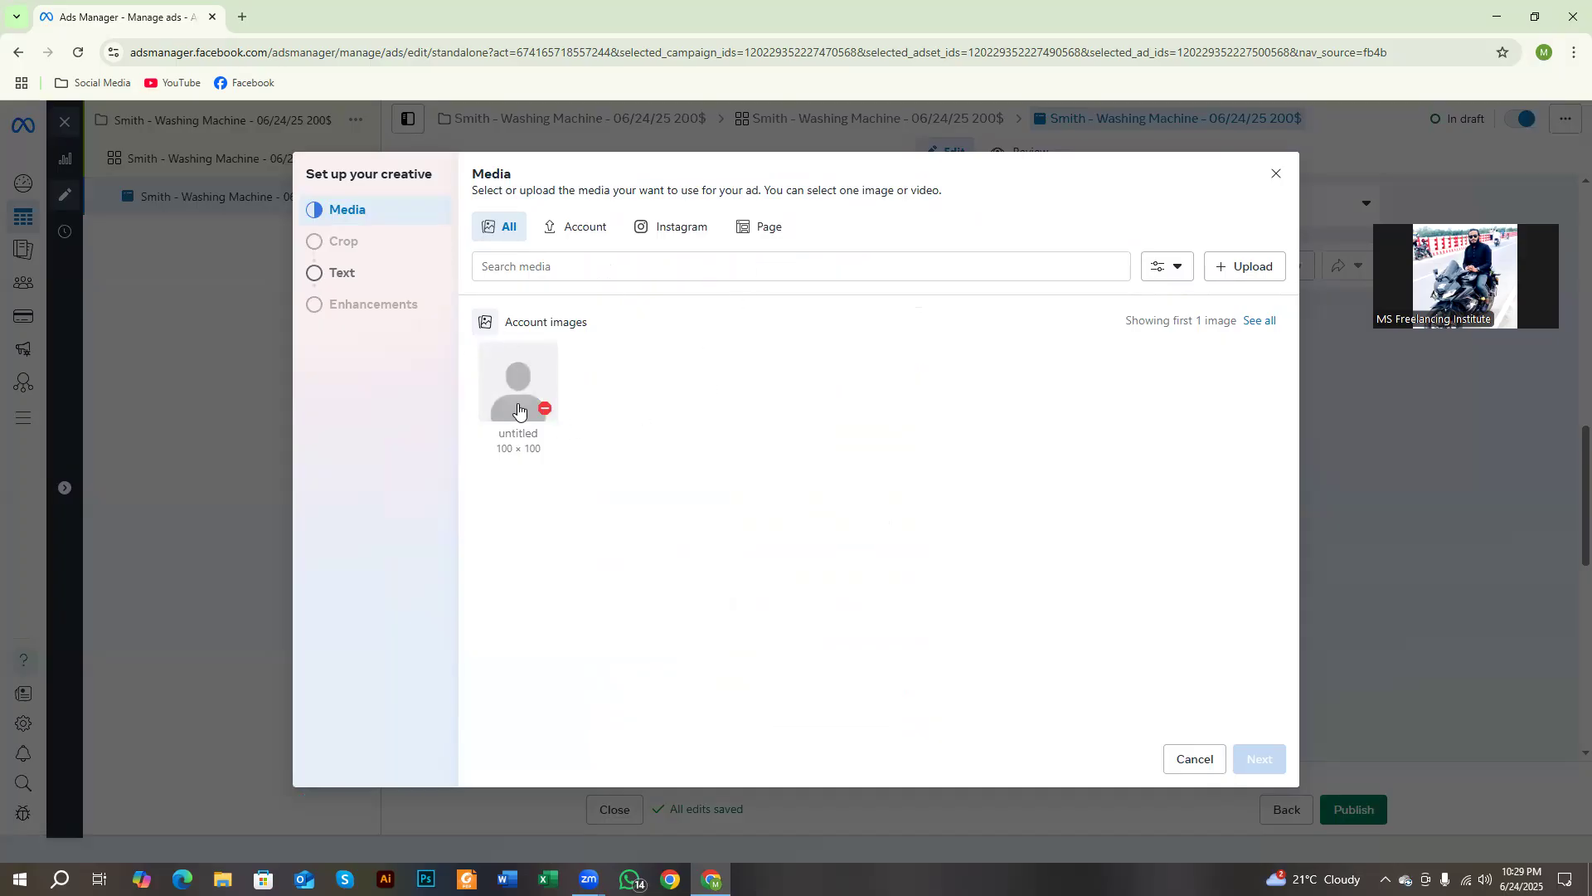
# Upload the square YouTube Promotion image from the Download Recent folder on the G: drive as the ad's media.
pyautogui.click(1231, 266)
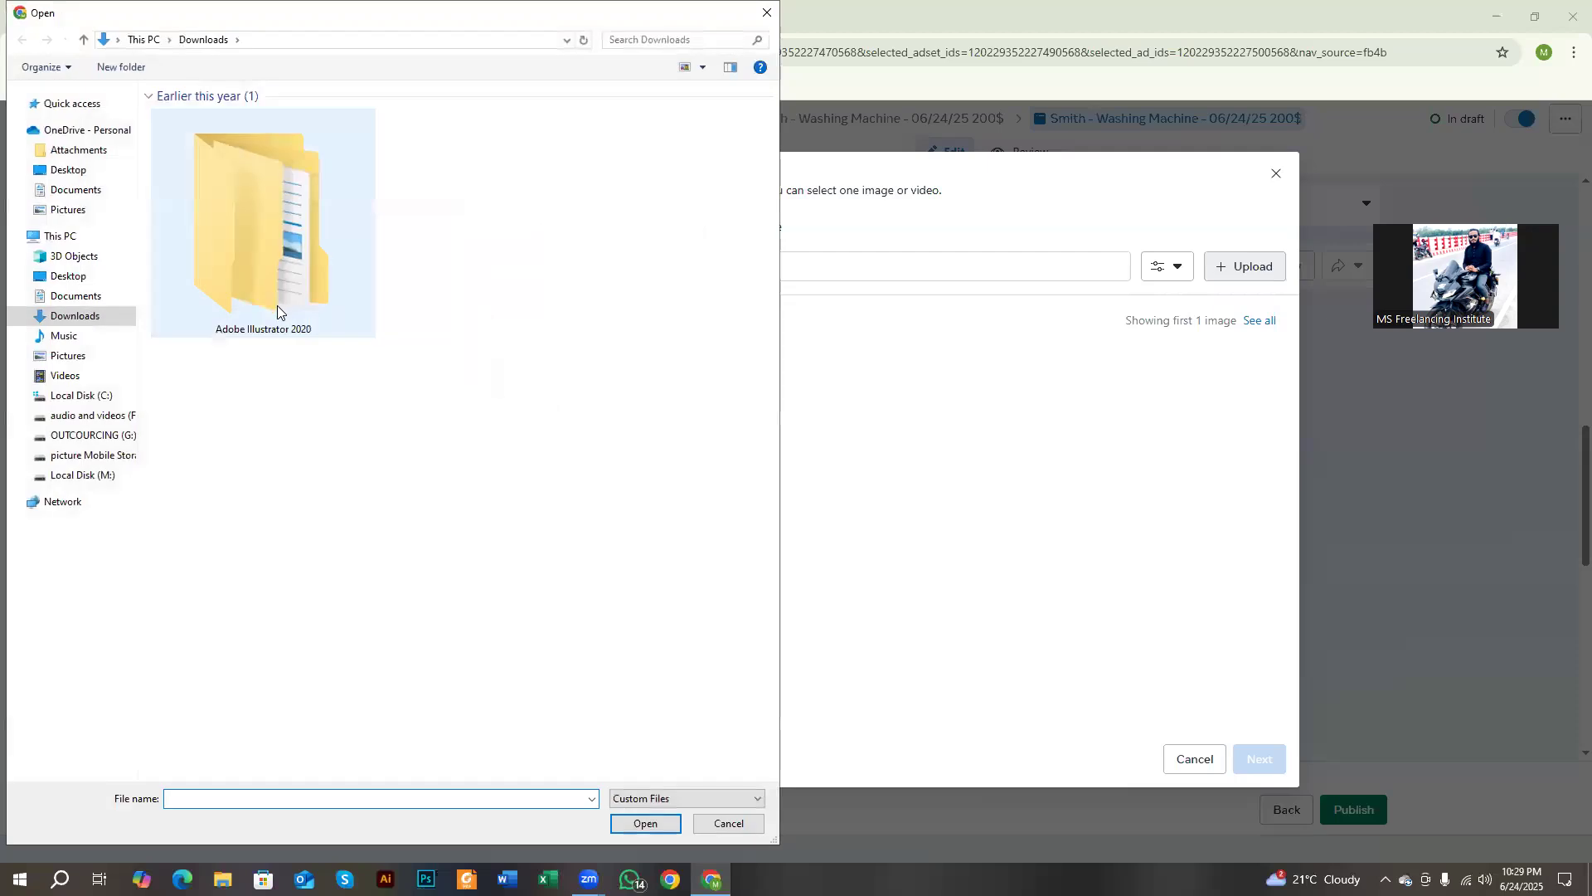
pyautogui.click(93, 435)
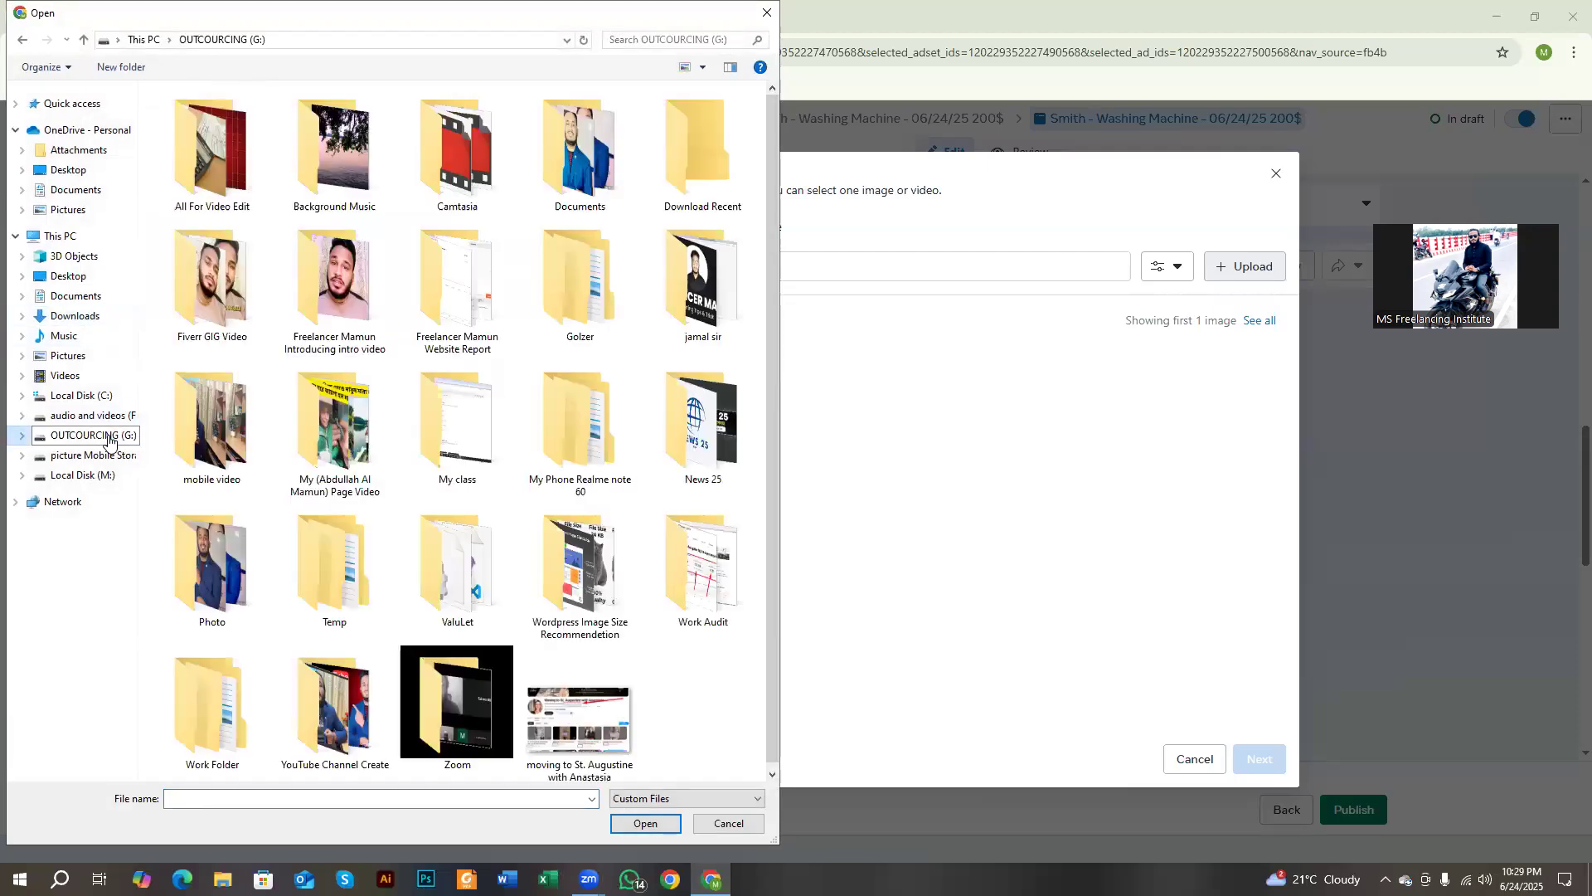
pyautogui.doubleClick(706, 203)
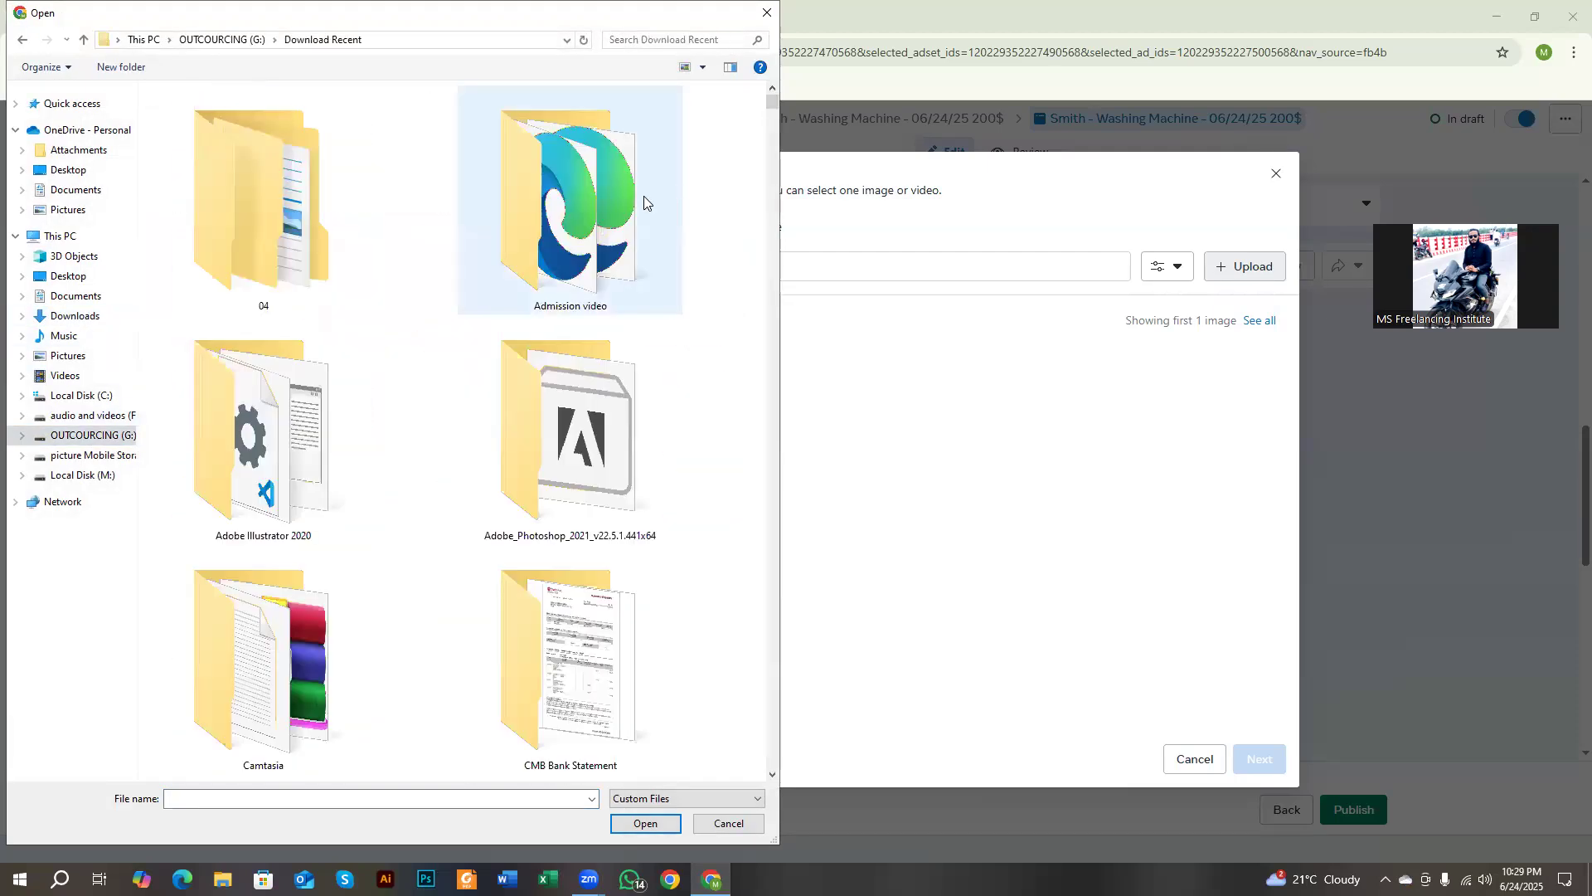
pyautogui.scroll(-5, 581, 290)
pyautogui.scroll(-3, 481, 376)
pyautogui.scroll(3, 481, 377)
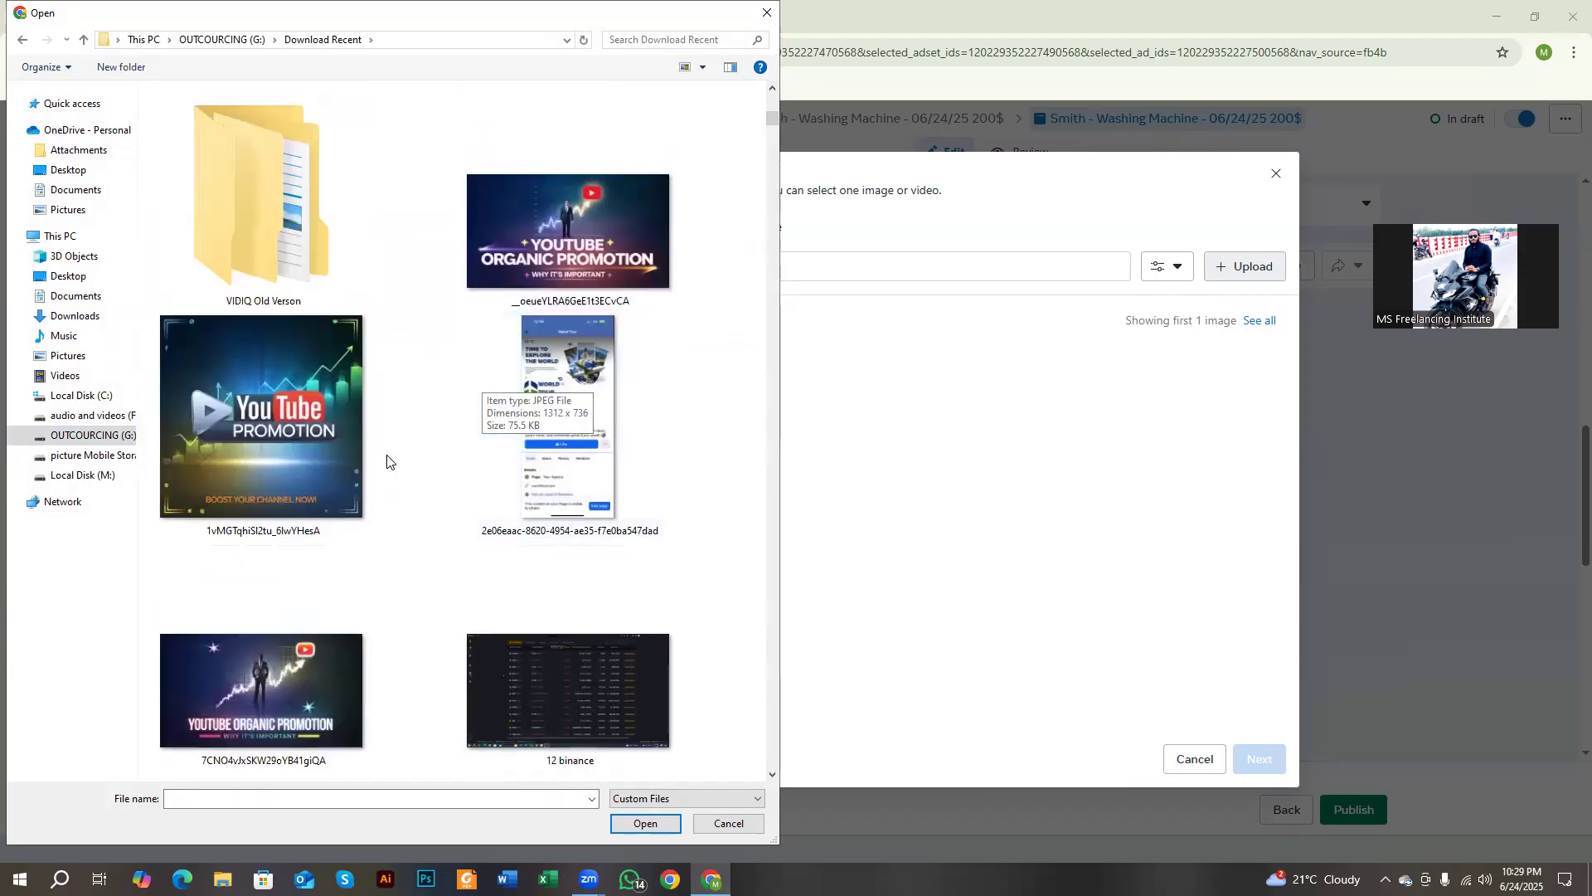
pyautogui.click(335, 476)
pyautogui.click(645, 823)
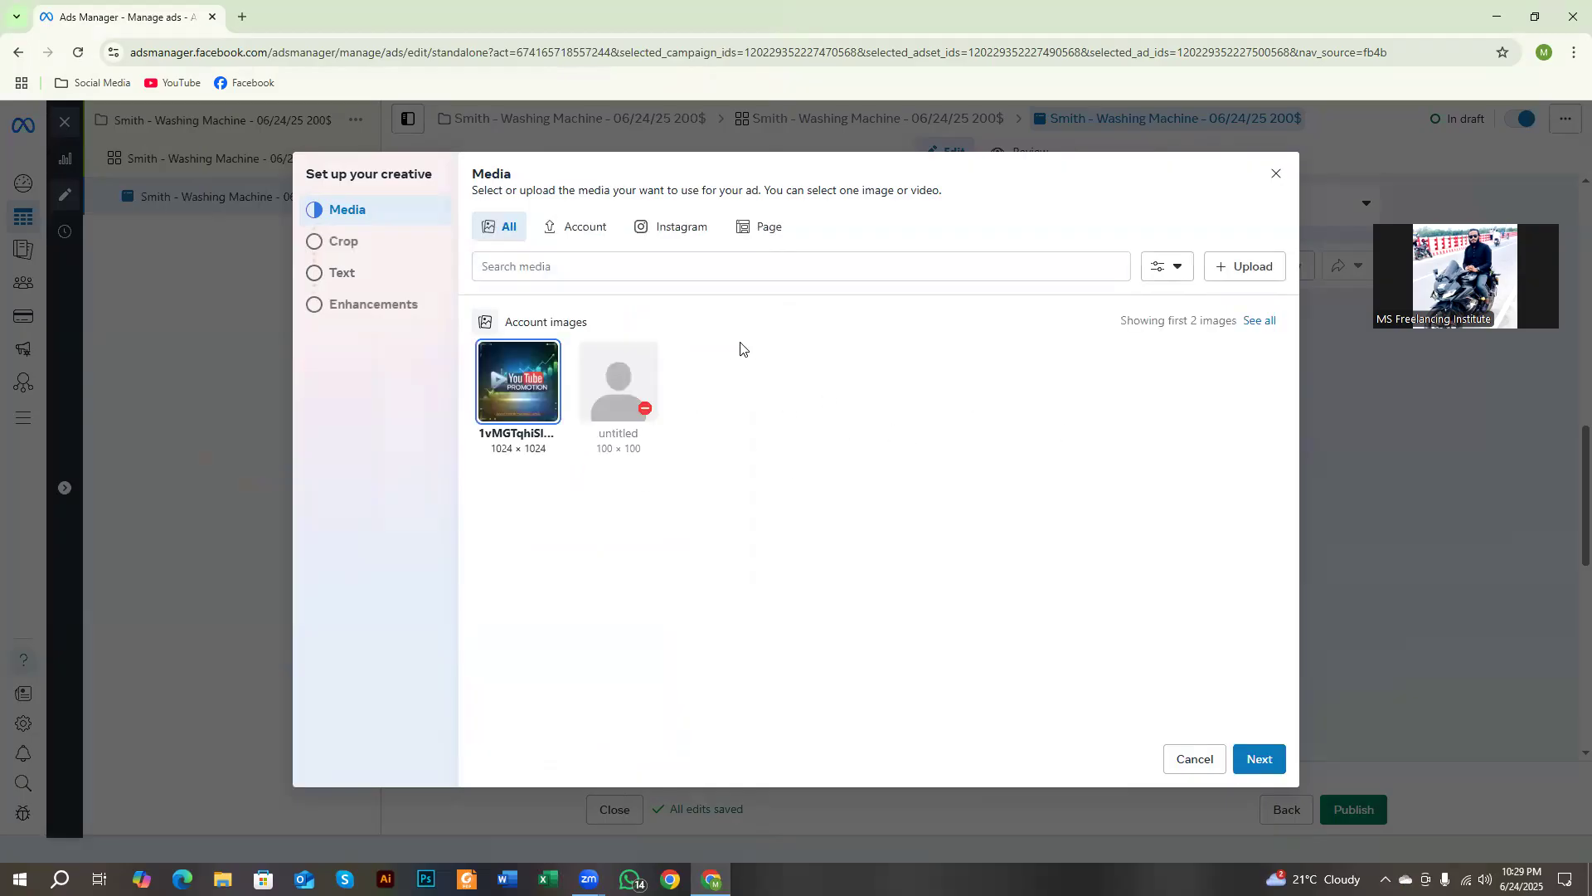
# Outline the account images and the Crop, Text and Enhancements stages in red on a screen capture of the creative setup.
pyautogui.press('Print')
pyautogui.moveTo(115, 102)
pyautogui.mouseDown()
pyautogui.moveTo(1226, 895)
pyautogui.moveTo(1249, 895)
pyautogui.mouseUp()
pyautogui.click(1265, 801)
pyautogui.moveTo(483, 283); pyautogui.dragTo(636, 488)
pyautogui.moveTo(302, 223)
pyautogui.mouseDown()
pyautogui.moveTo(373, 256)
pyautogui.moveTo(304, 258)
pyautogui.moveTo(366, 291)
pyautogui.mouseUp()
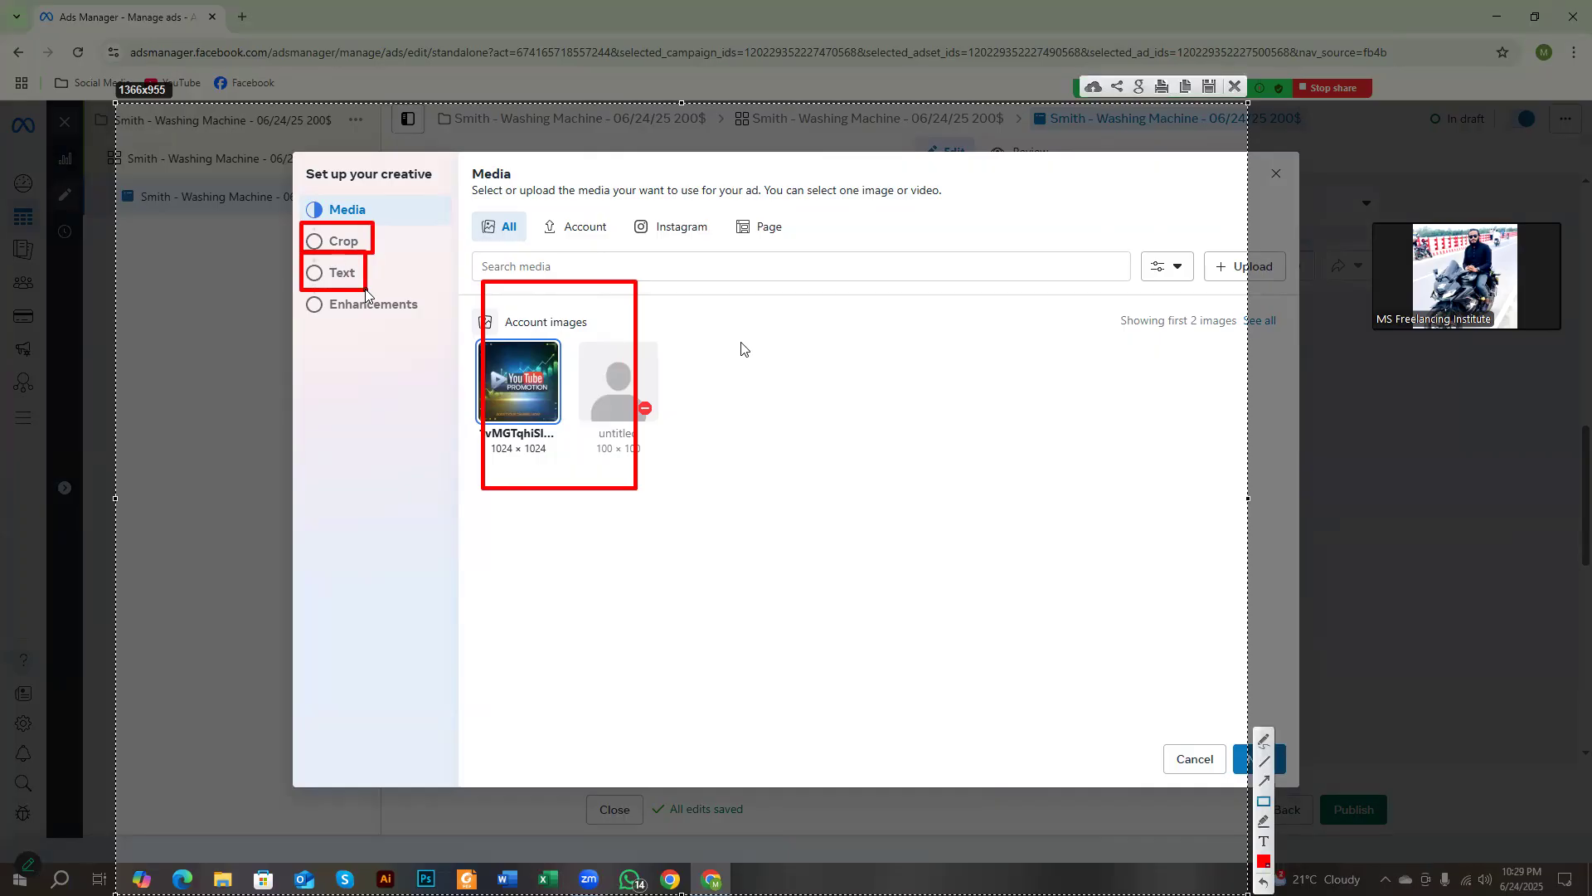
pyautogui.moveTo(302, 289)
pyautogui.mouseDown()
pyautogui.moveTo(365, 316)
pyautogui.moveTo(424, 314)
pyautogui.mouseUp()
pyautogui.rightClick(425, 330)
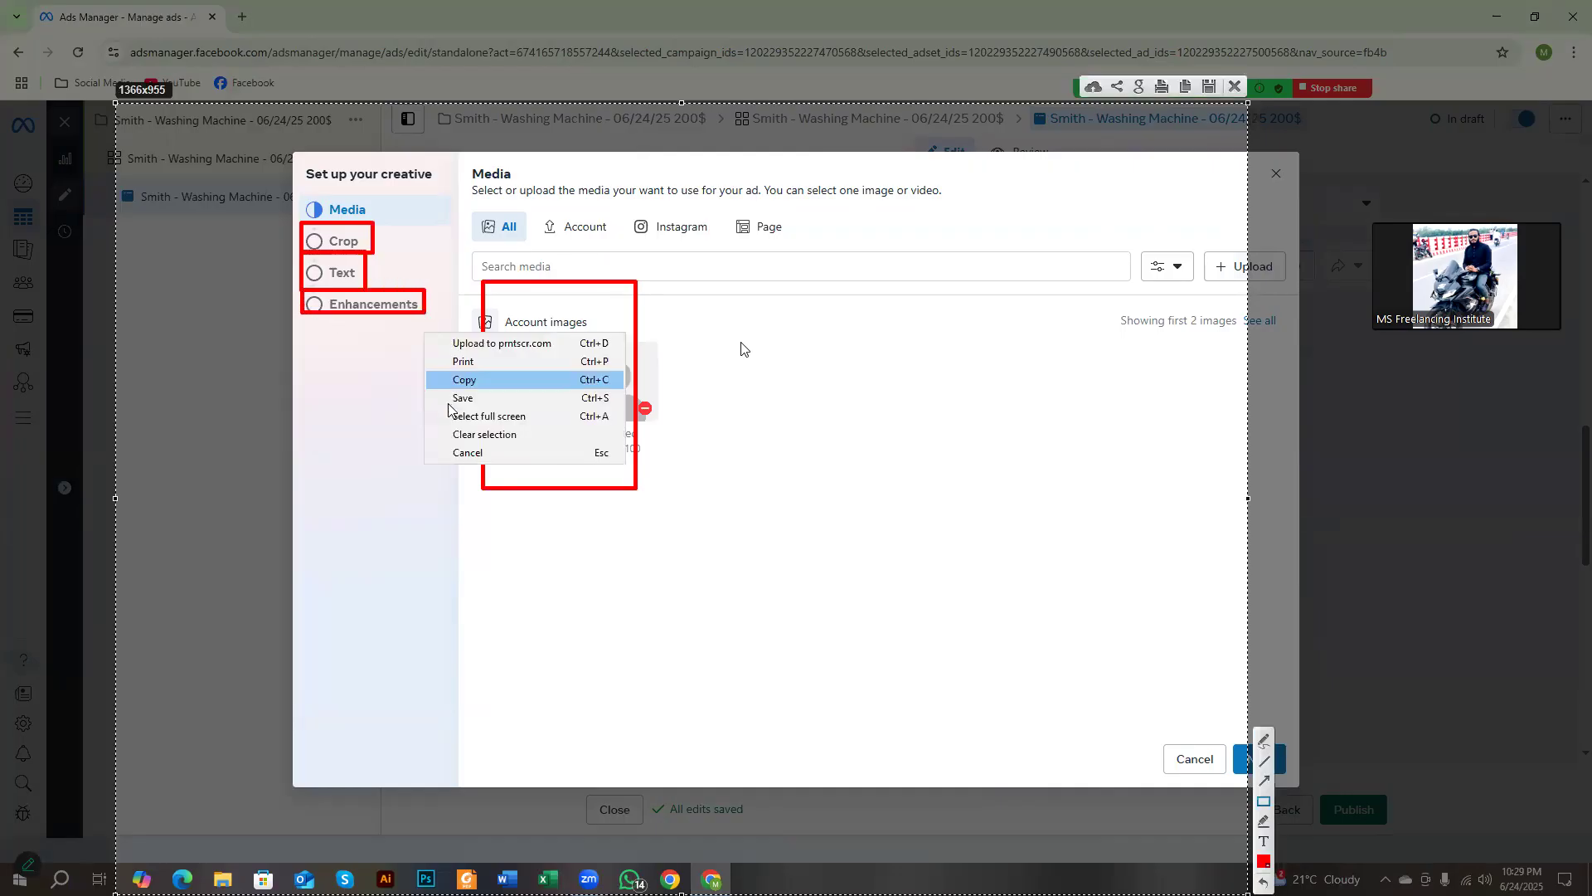
pyautogui.click(472, 452)
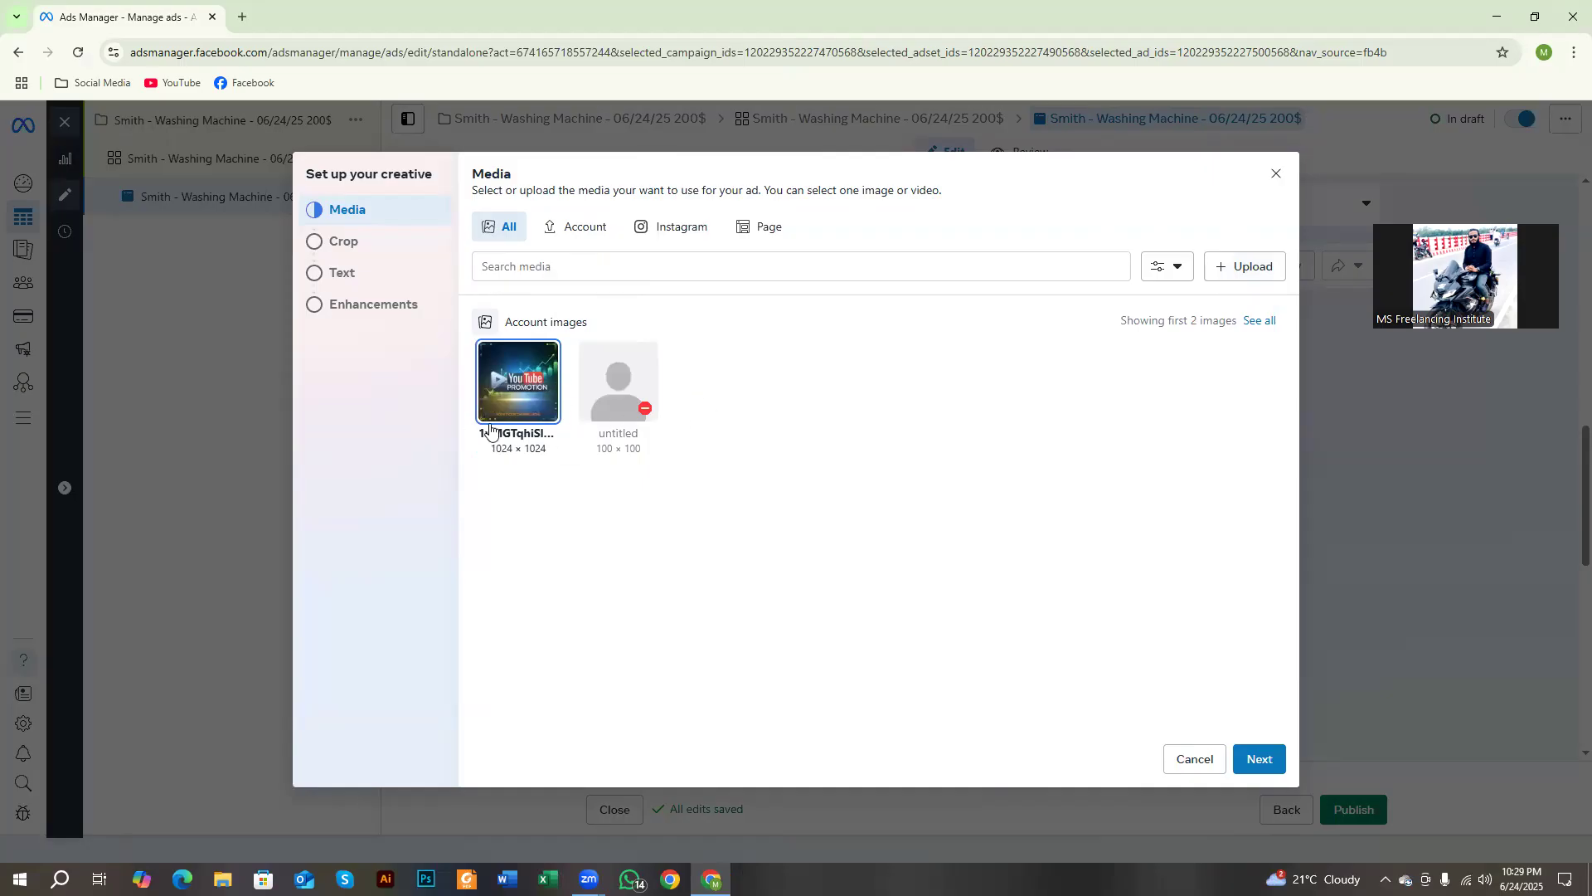
# Continue with the uploaded image, accept the suggested placement crops and proceed to the creative's text settings.
pyautogui.click(1267, 760)
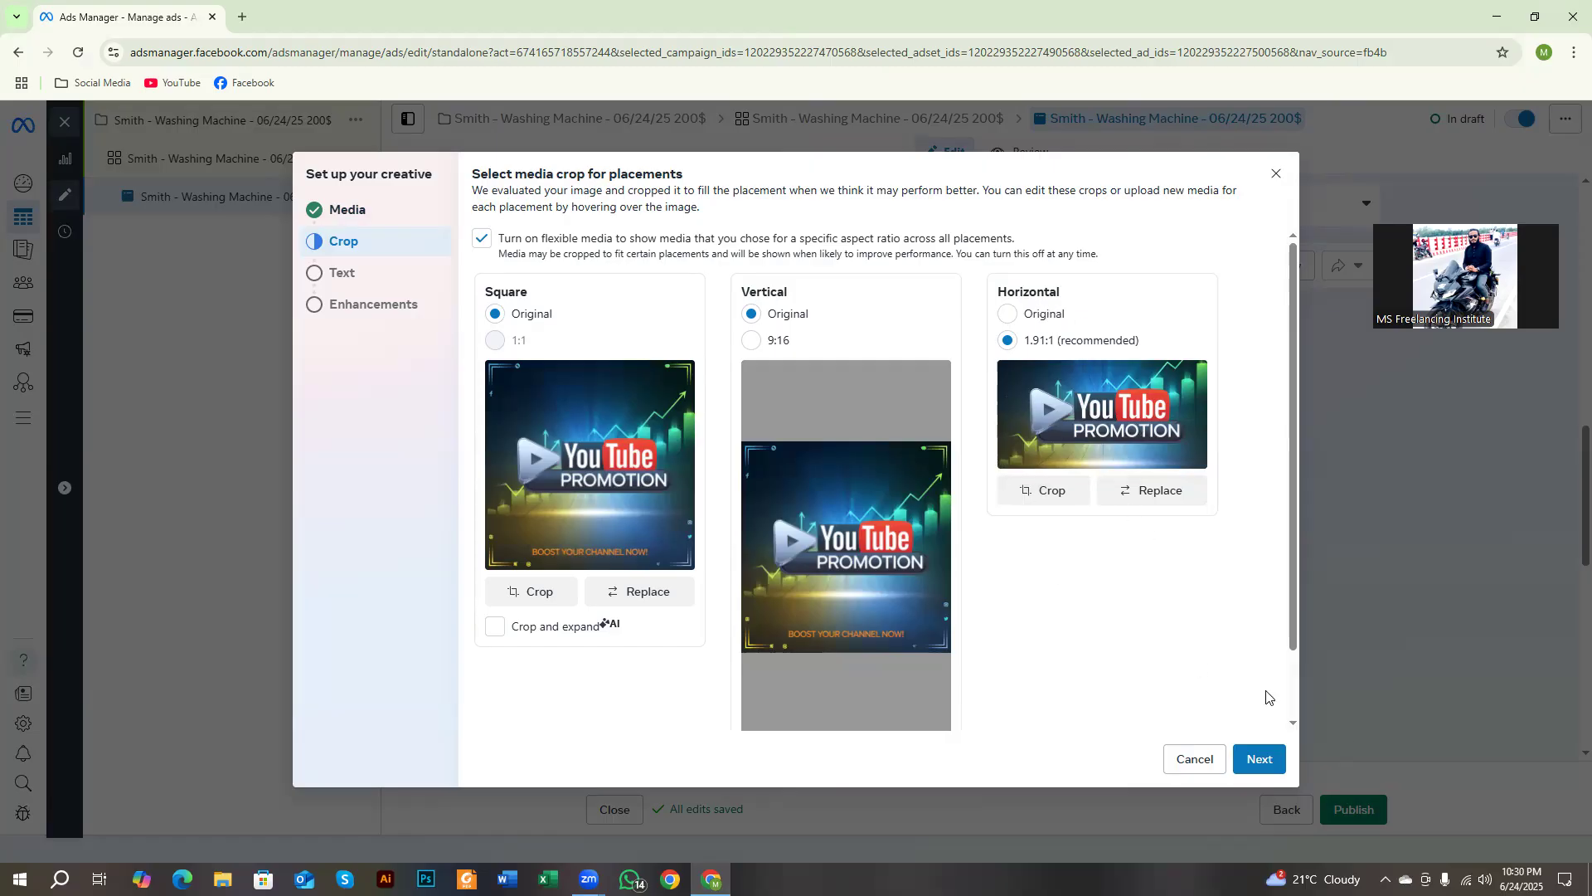
pyautogui.click(1269, 768)
pyautogui.click(1269, 768)
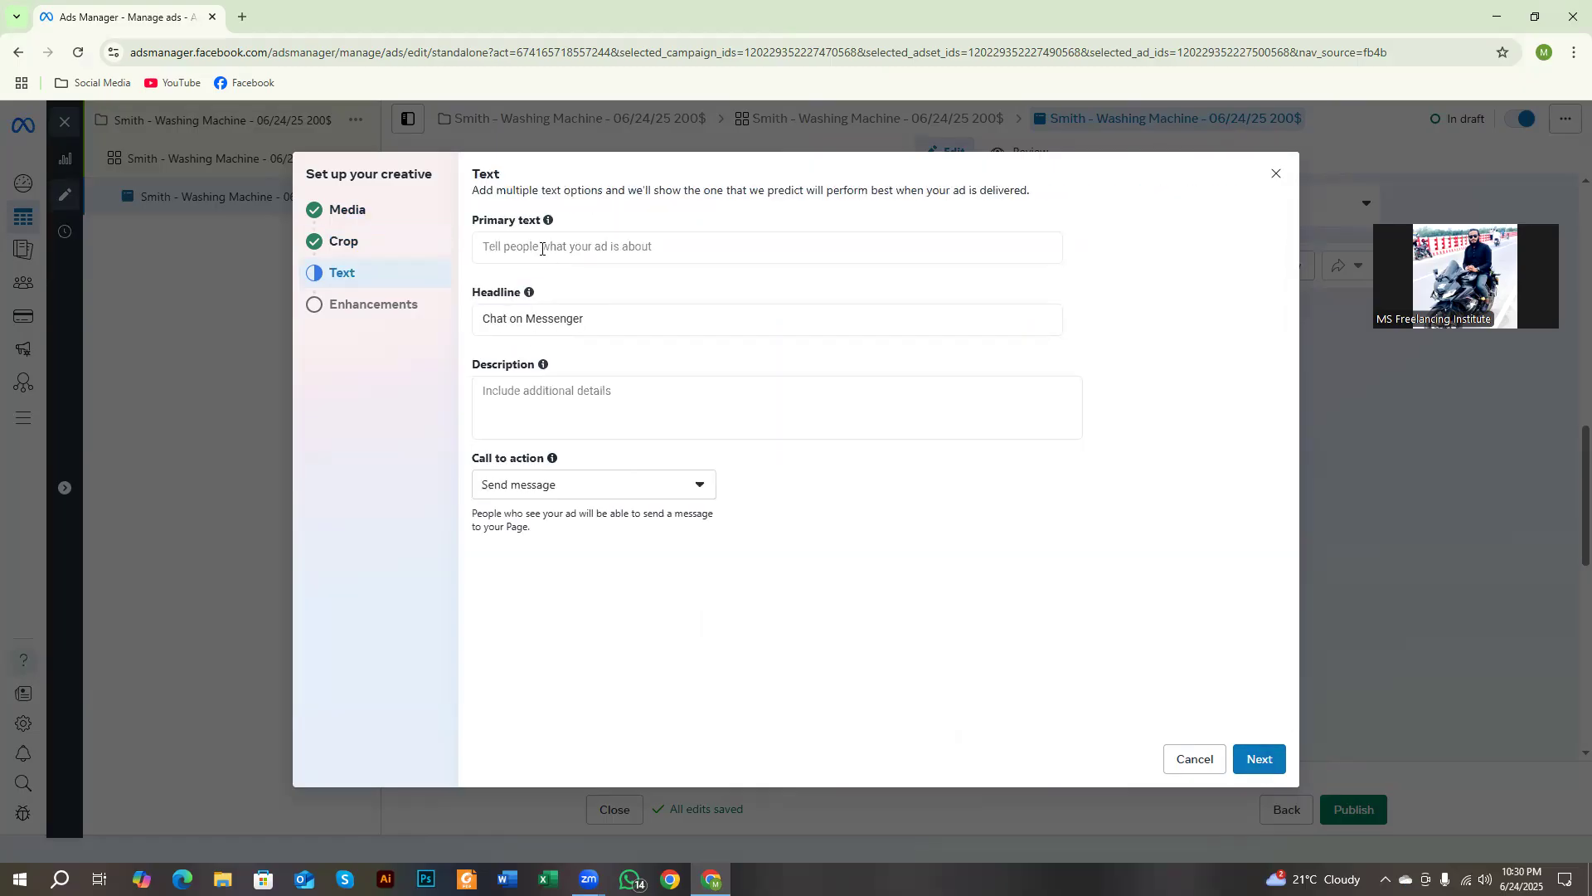
# Examine the creative's primary text, headline and description fields.
pyautogui.click(542, 249)
pyautogui.moveTo(485, 221); pyautogui.dragTo(584, 235)
pyautogui.click(578, 252)
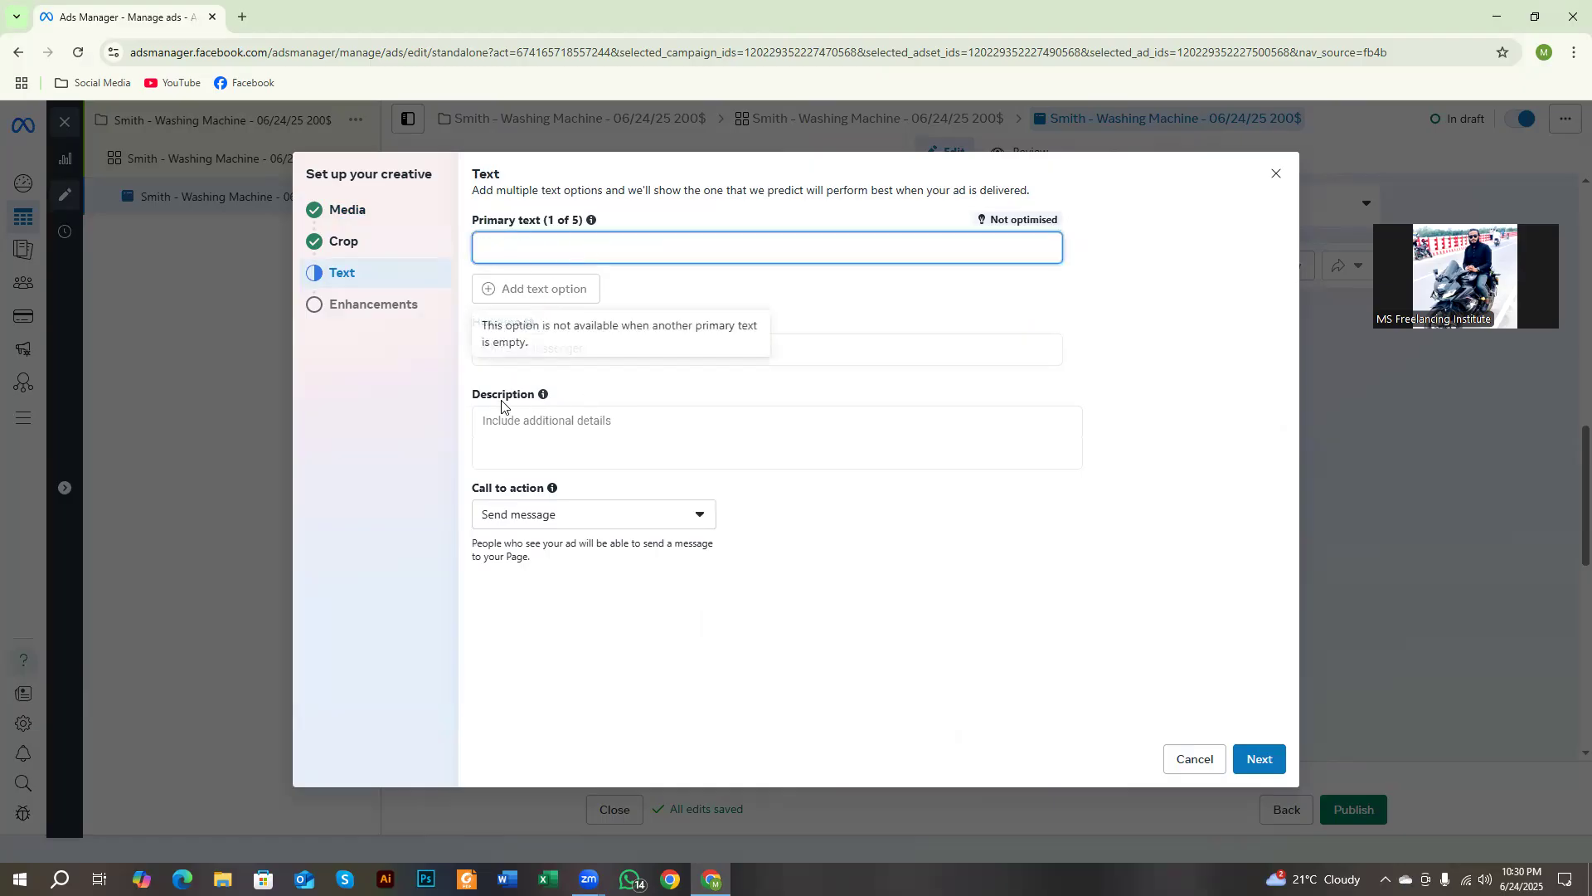
pyautogui.click(490, 346)
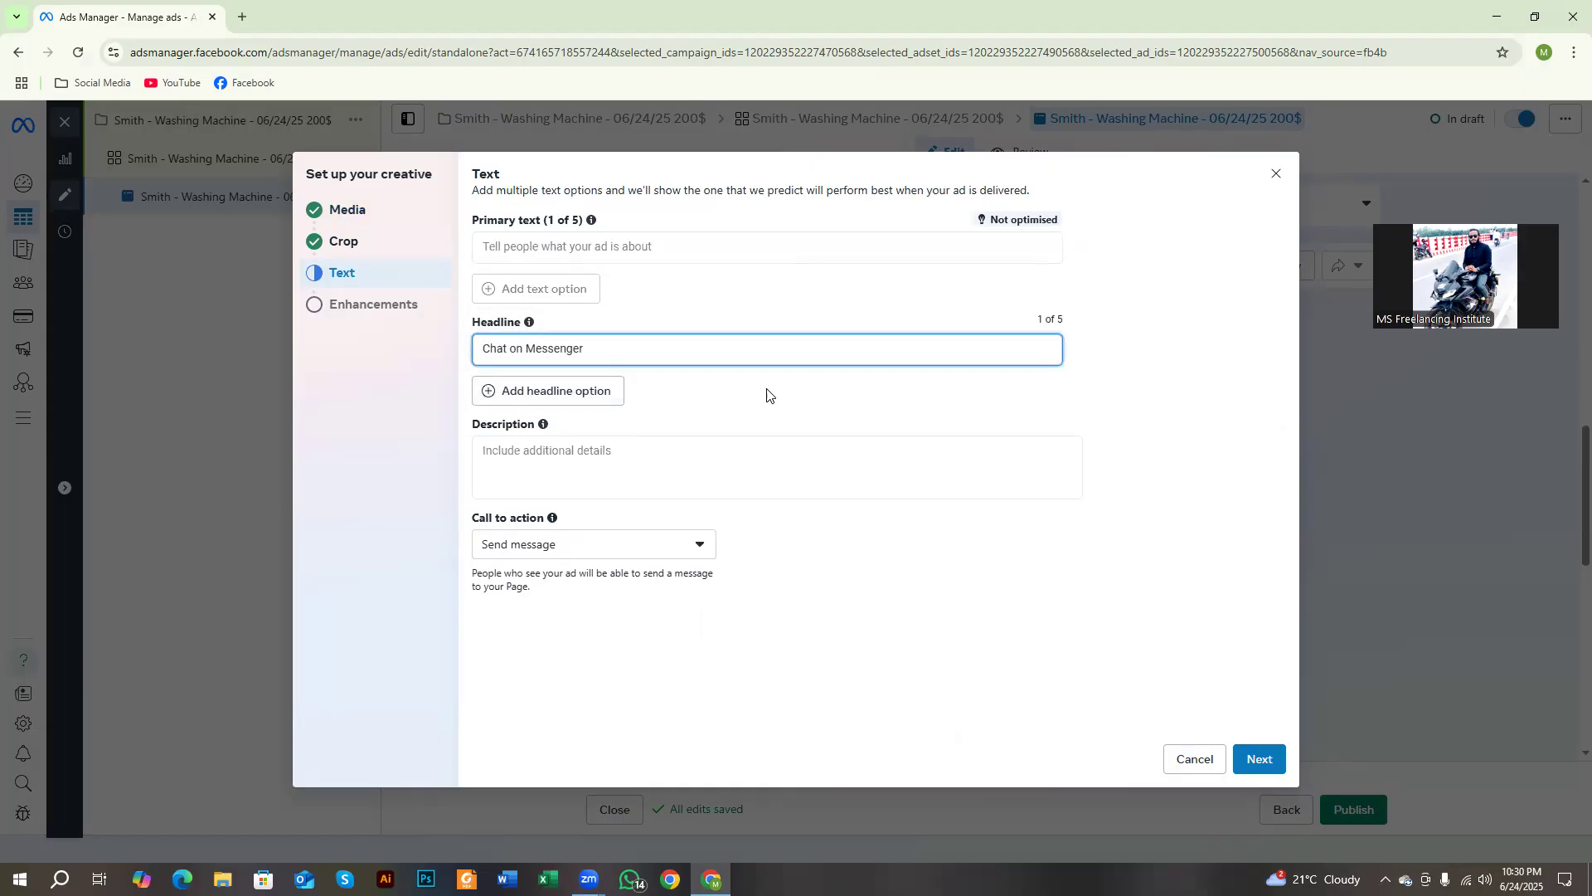
pyautogui.click(541, 446)
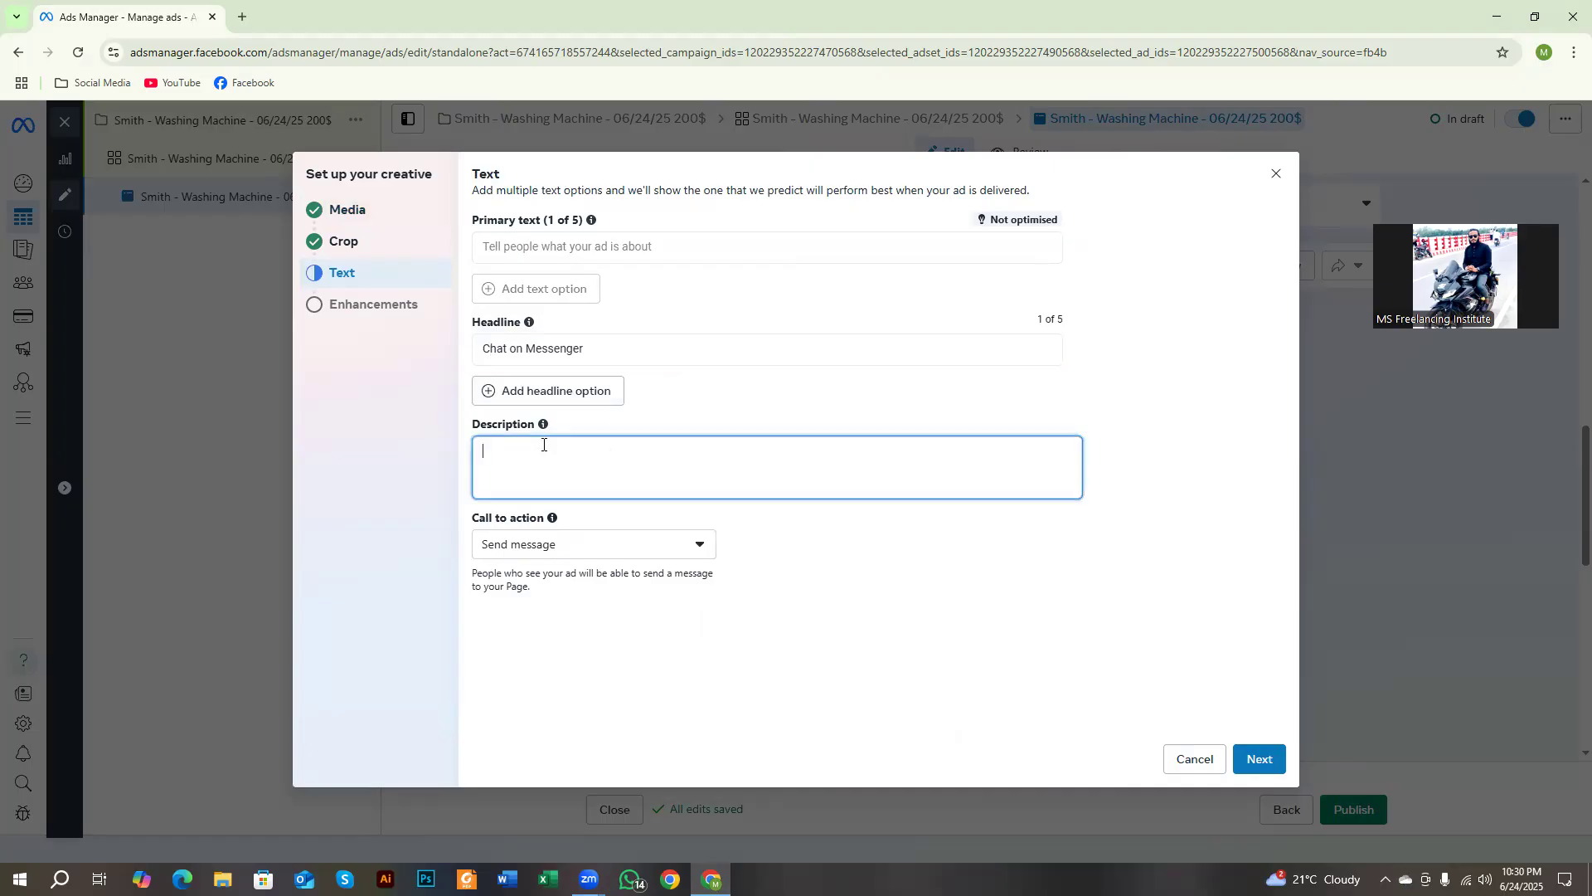
pyautogui.click(527, 351)
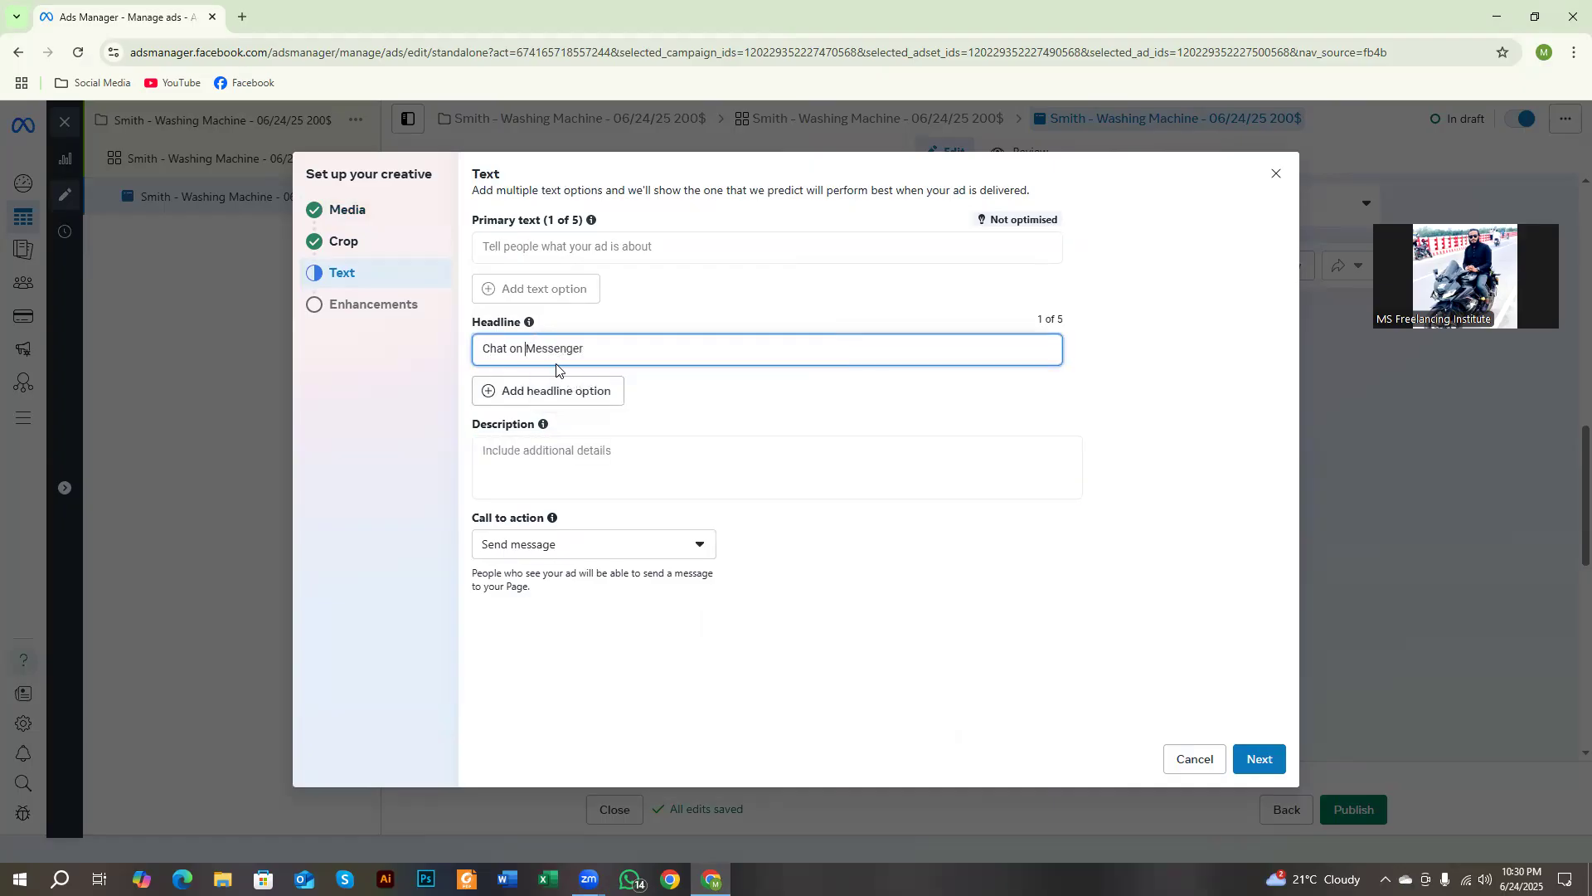
pyautogui.moveTo(589, 349); pyautogui.dragTo(476, 361)
pyautogui.click(497, 451)
pyautogui.moveTo(485, 427); pyautogui.dragTo(541, 429)
pyautogui.click(544, 463)
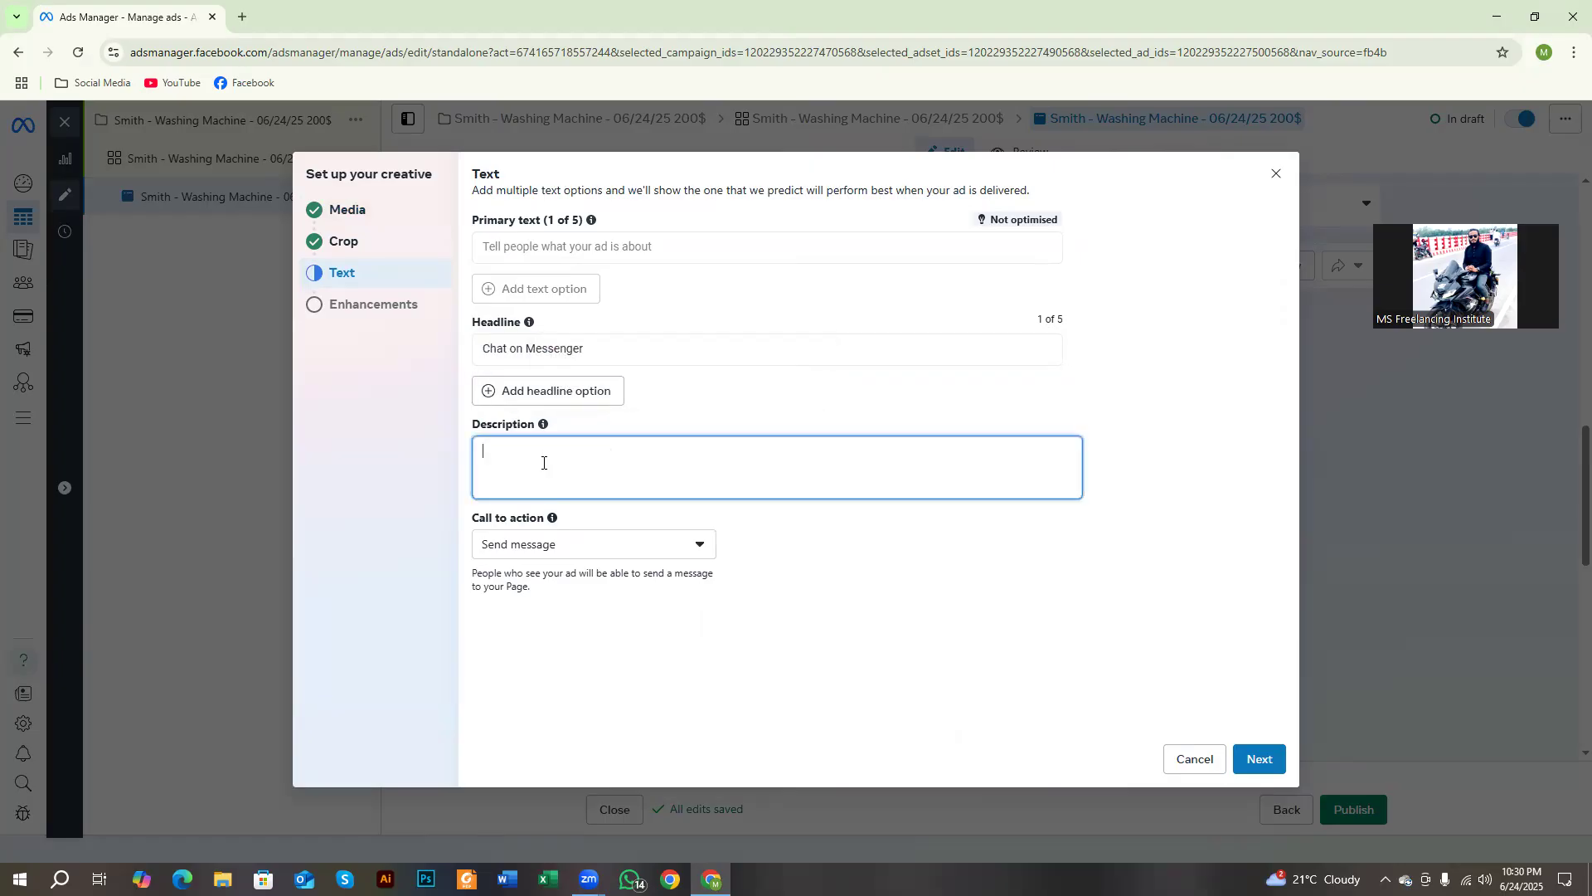
# Keep Send message as the call to action and continue to the creative enhancements.
pyautogui.click(520, 545)
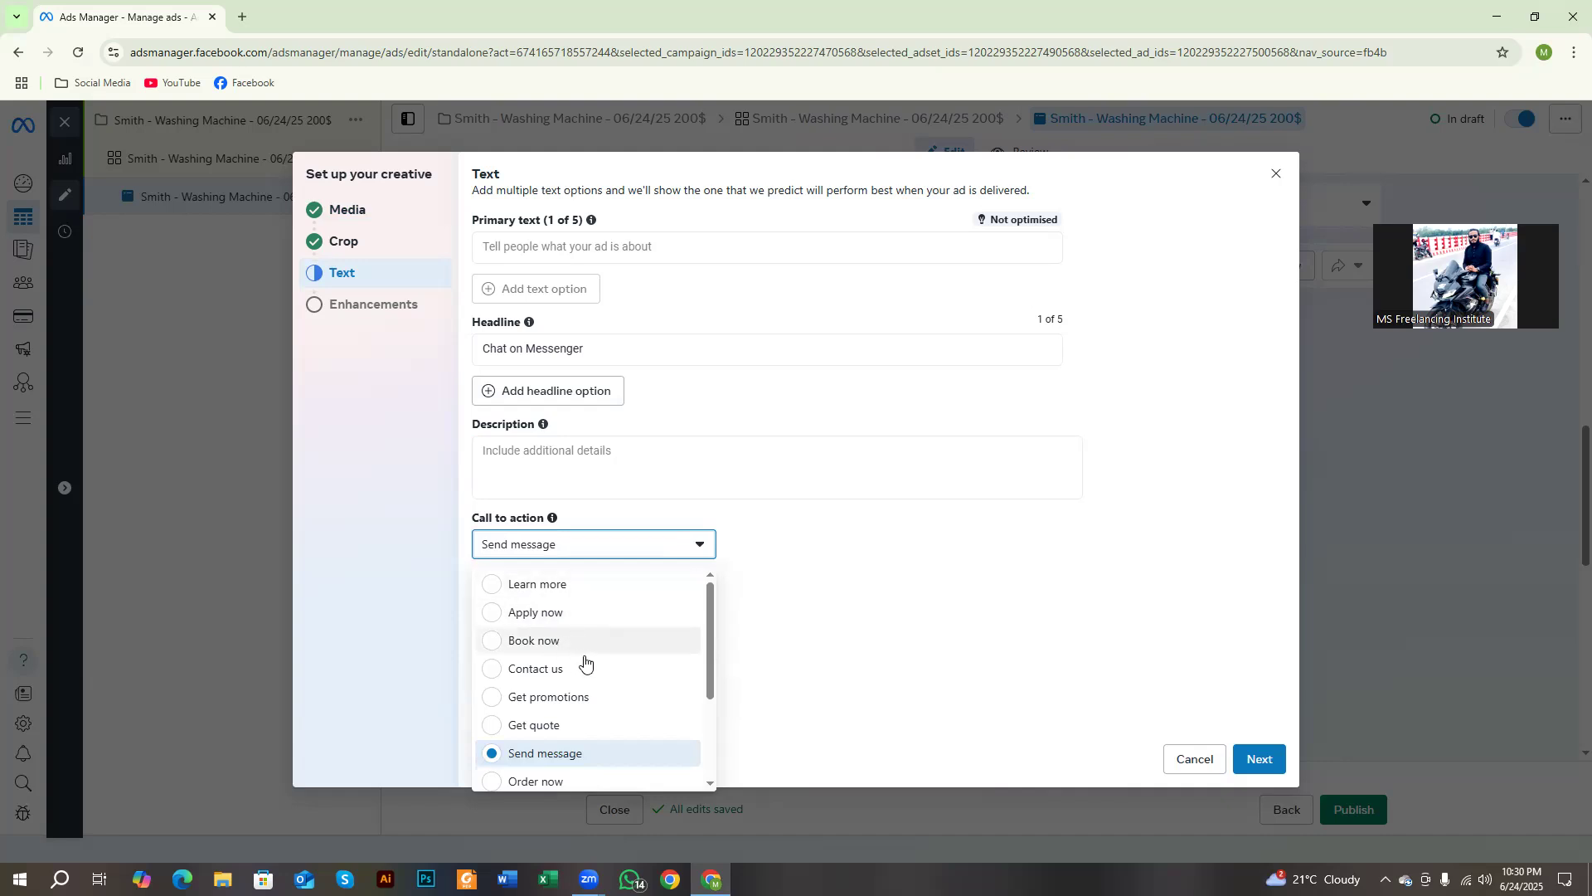
pyautogui.click(569, 756)
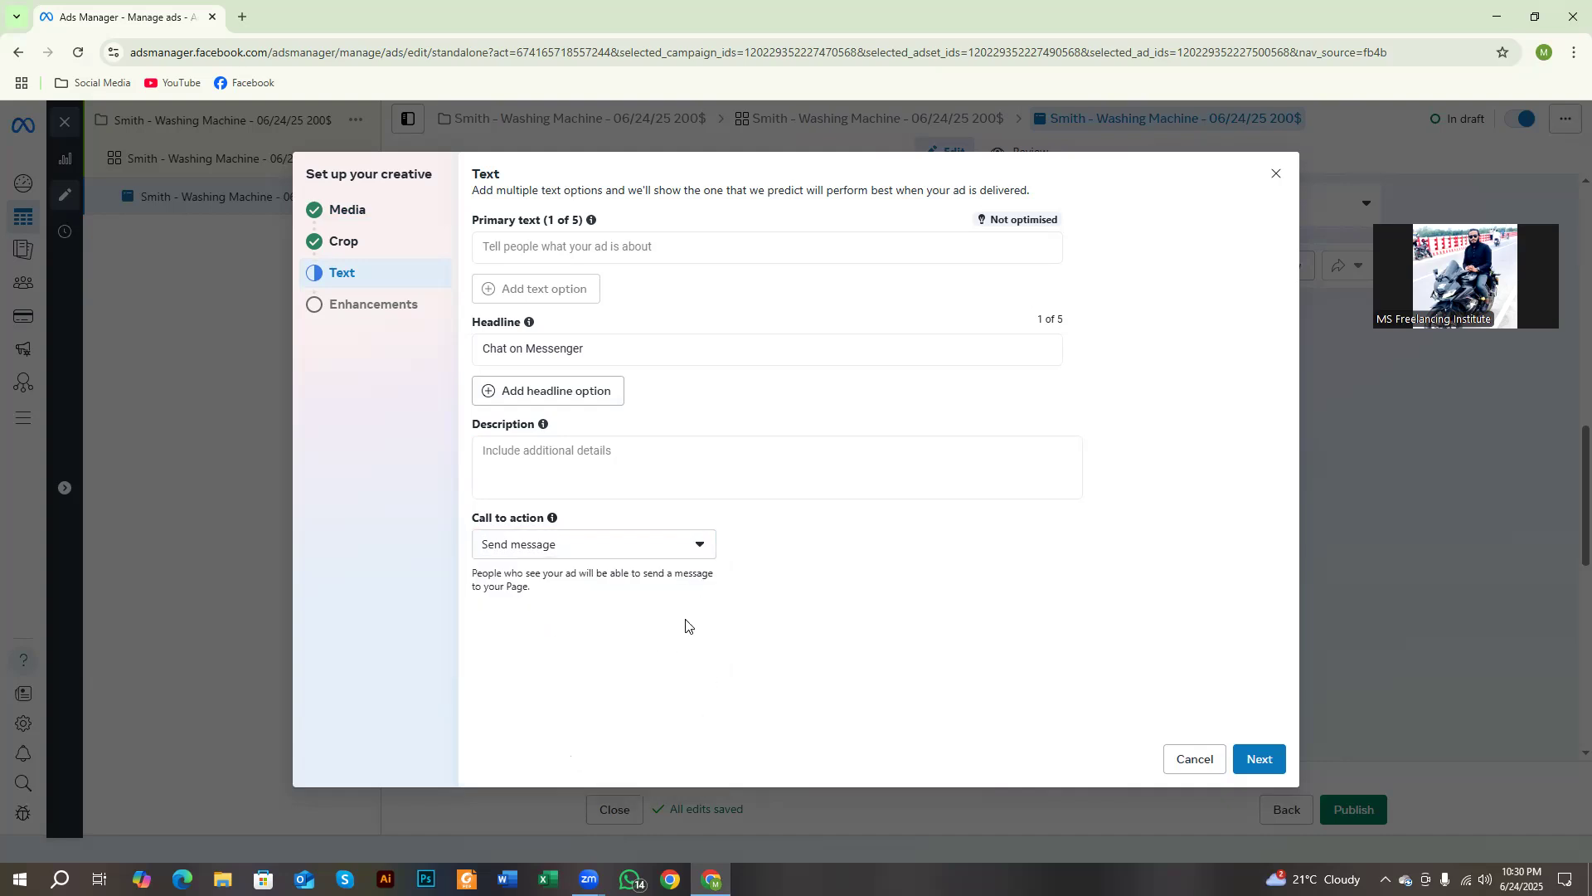
pyautogui.click(1256, 760)
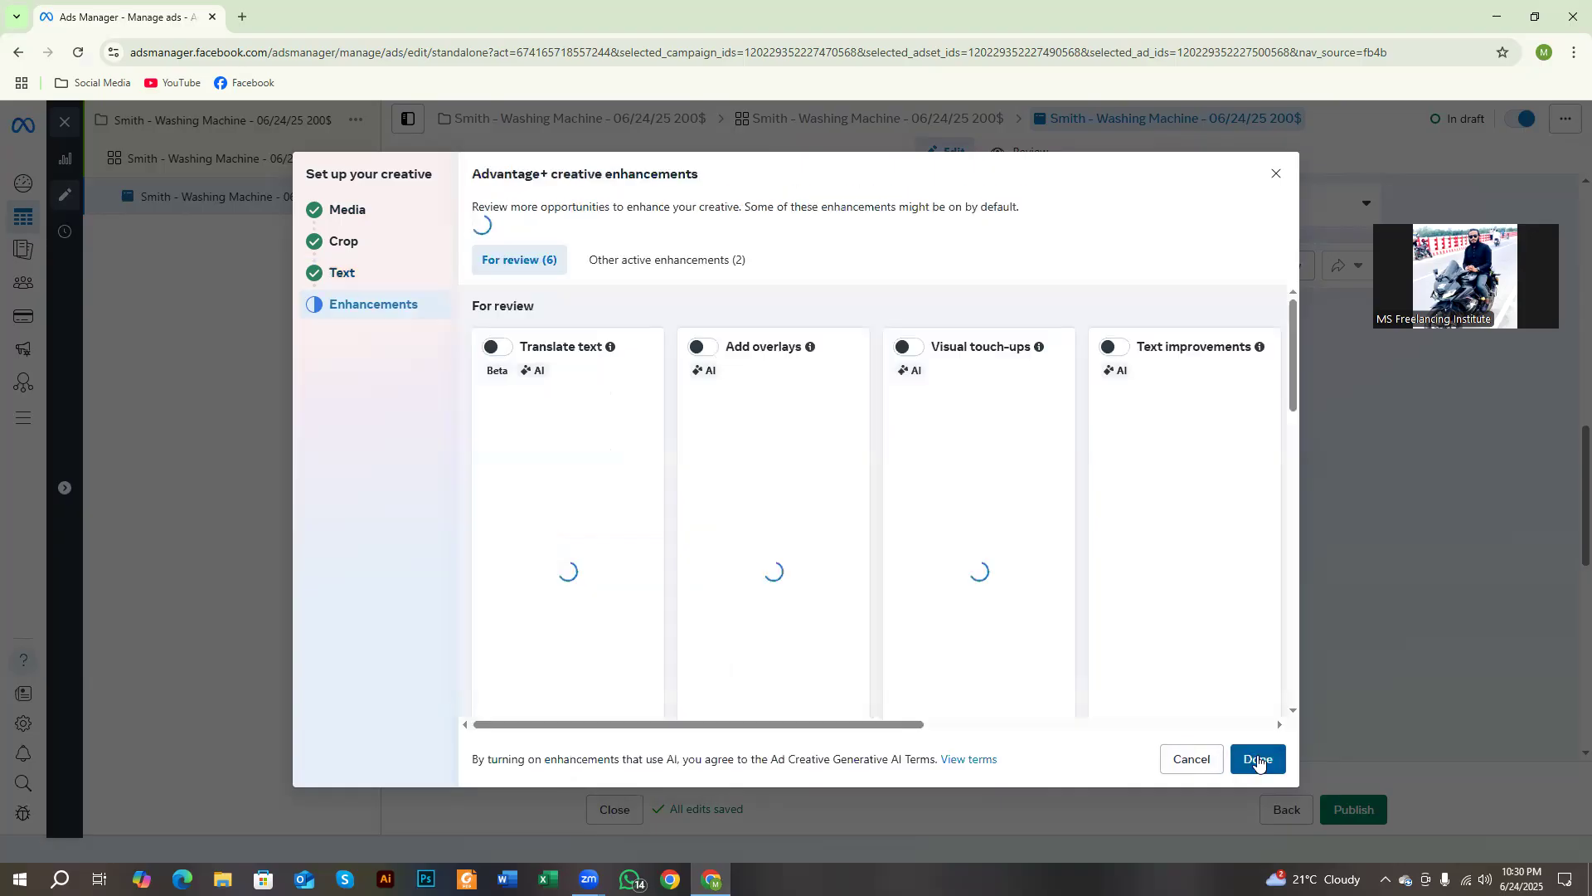
# Review the Advantage+ creative enhancements and finish the creative setup without turning any more on.
pyautogui.scroll(-1, 943, 474)
pyautogui.scroll(-2, 949, 488)
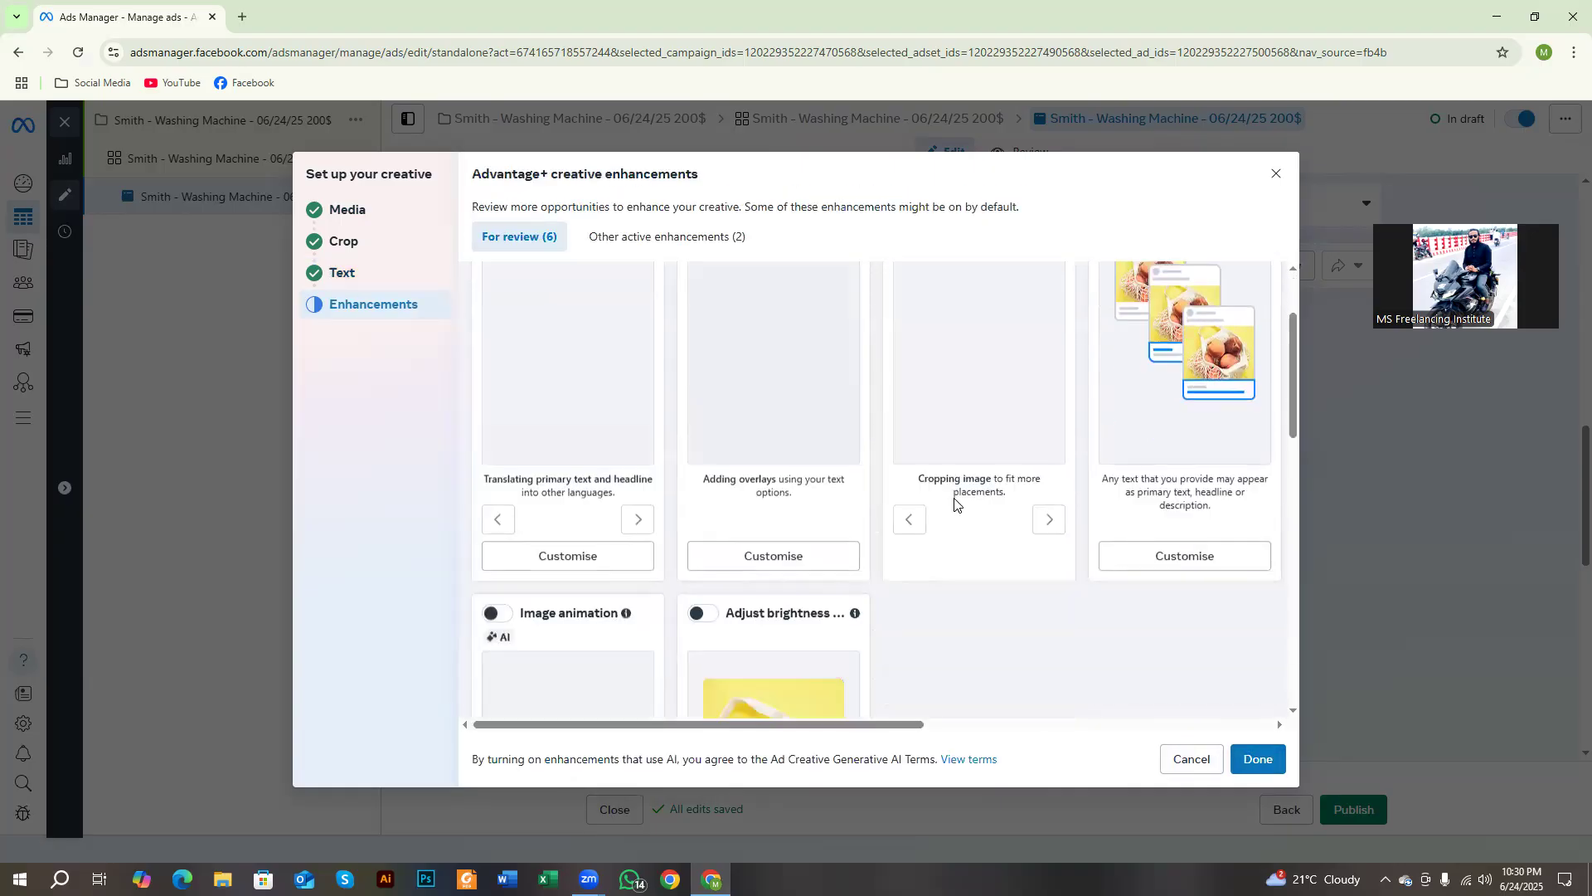
pyautogui.scroll(1, 970, 519)
pyautogui.scroll(2, 686, 605)
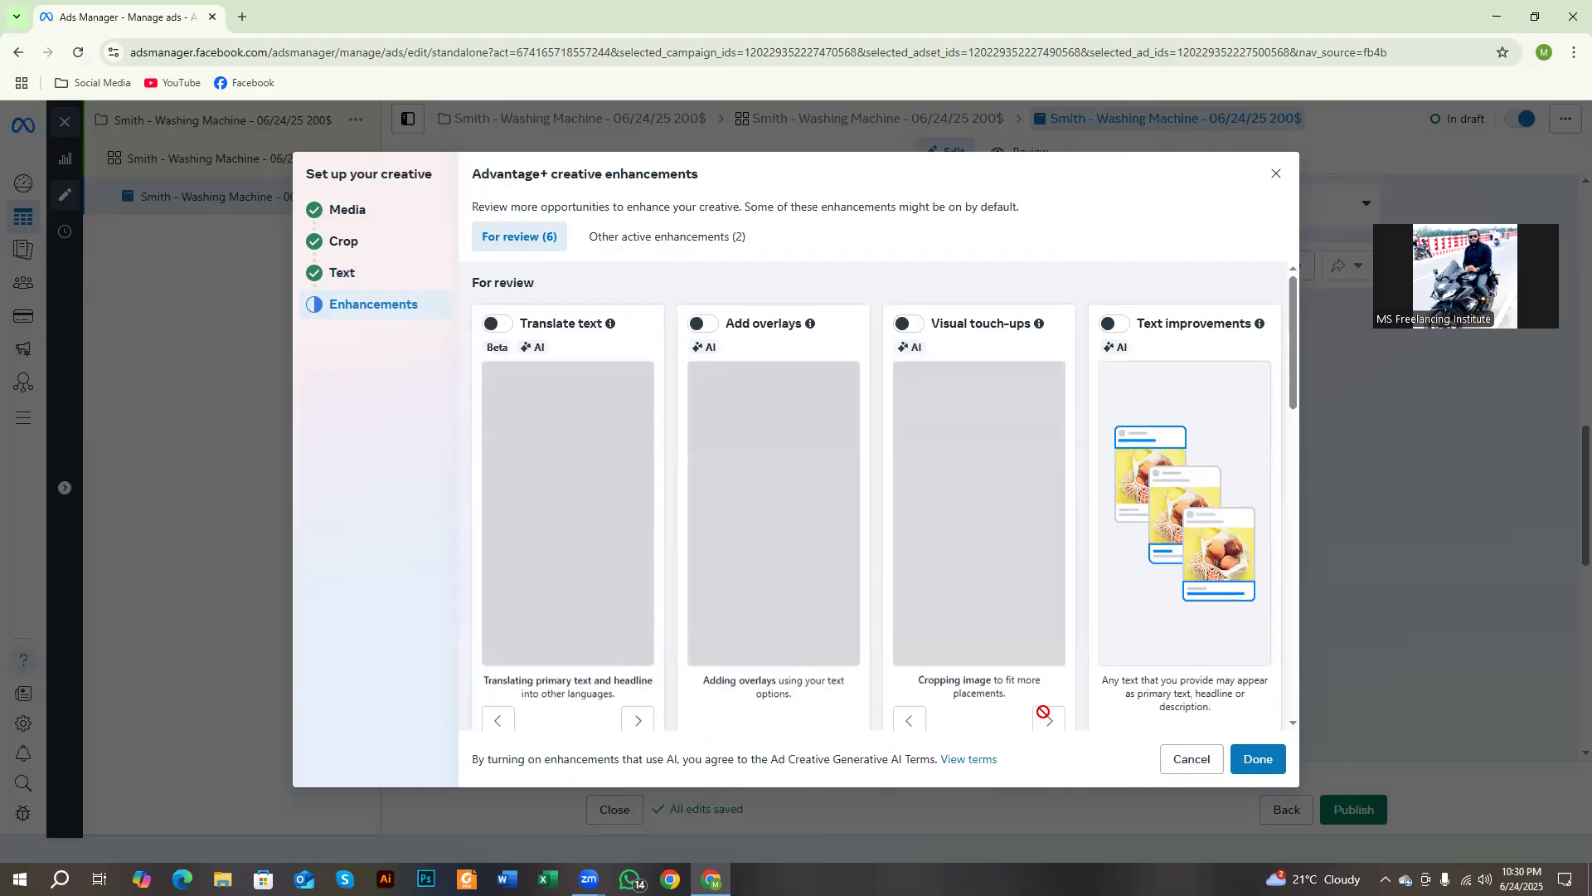
pyautogui.click(1257, 759)
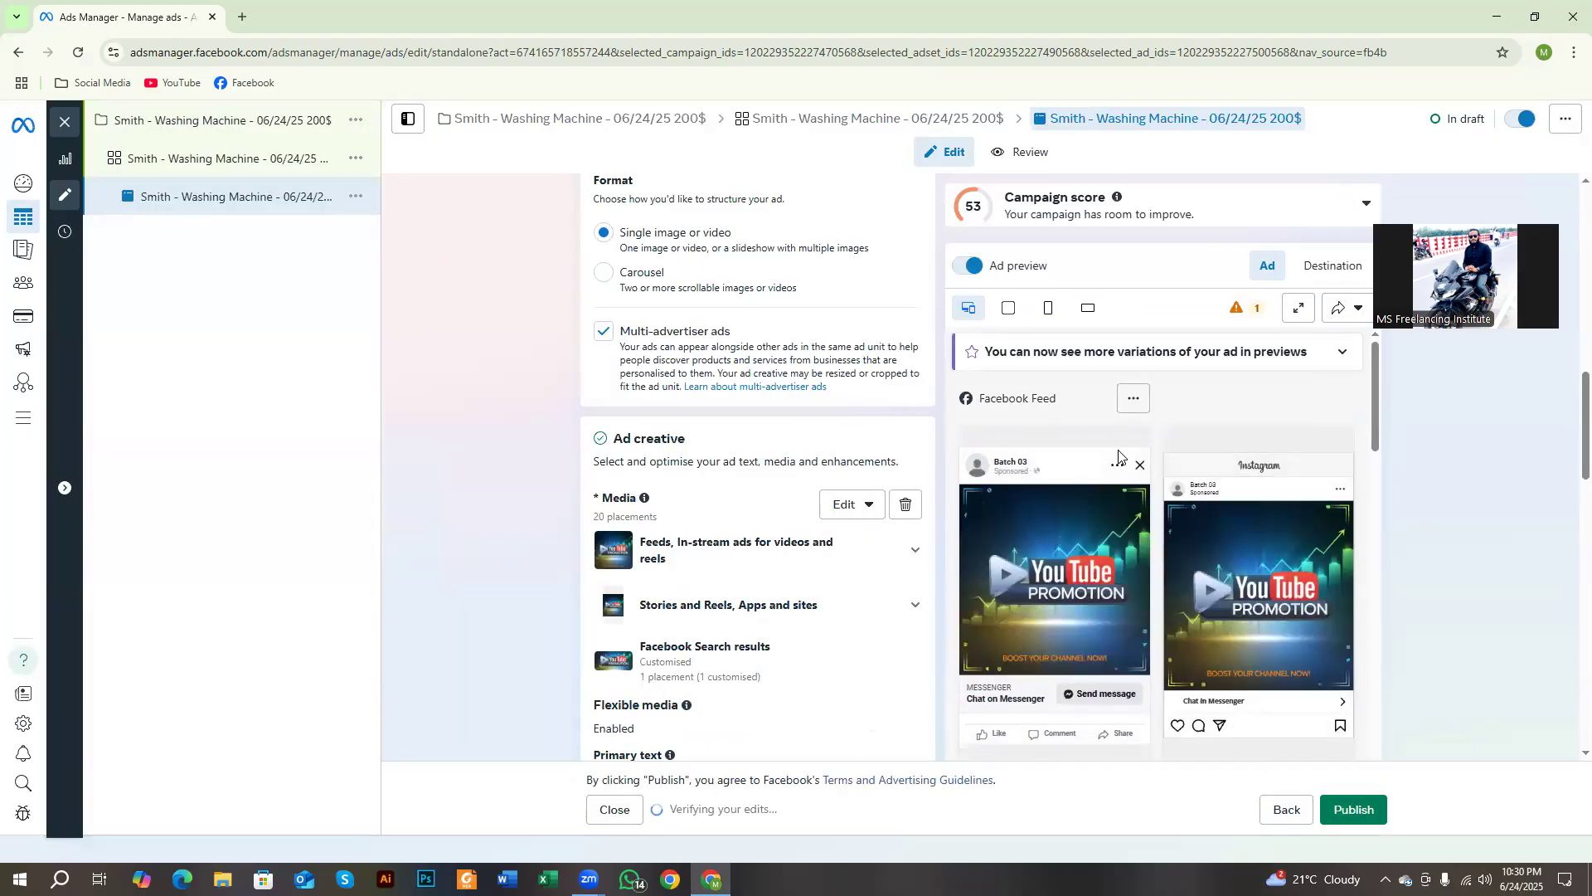
# Start a screen capture framing the ad creative settings together with the Facebook and Instagram ad previews.
pyautogui.scroll(-1, 1085, 536)
pyautogui.press('Print')
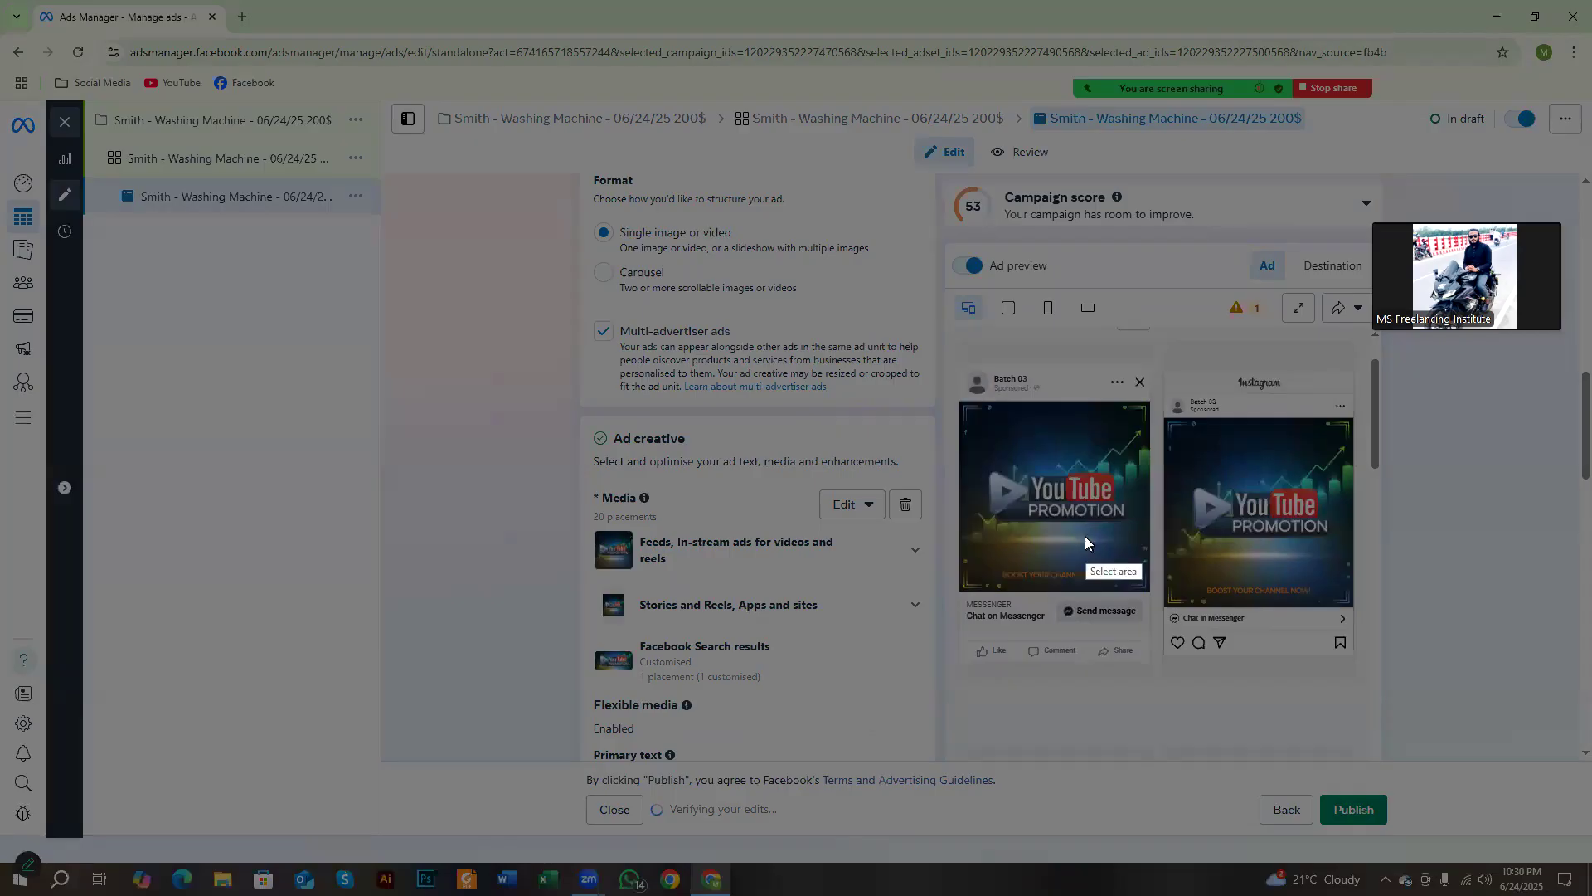
pyautogui.moveTo(967, 349); pyautogui.dragTo(1282, 720)
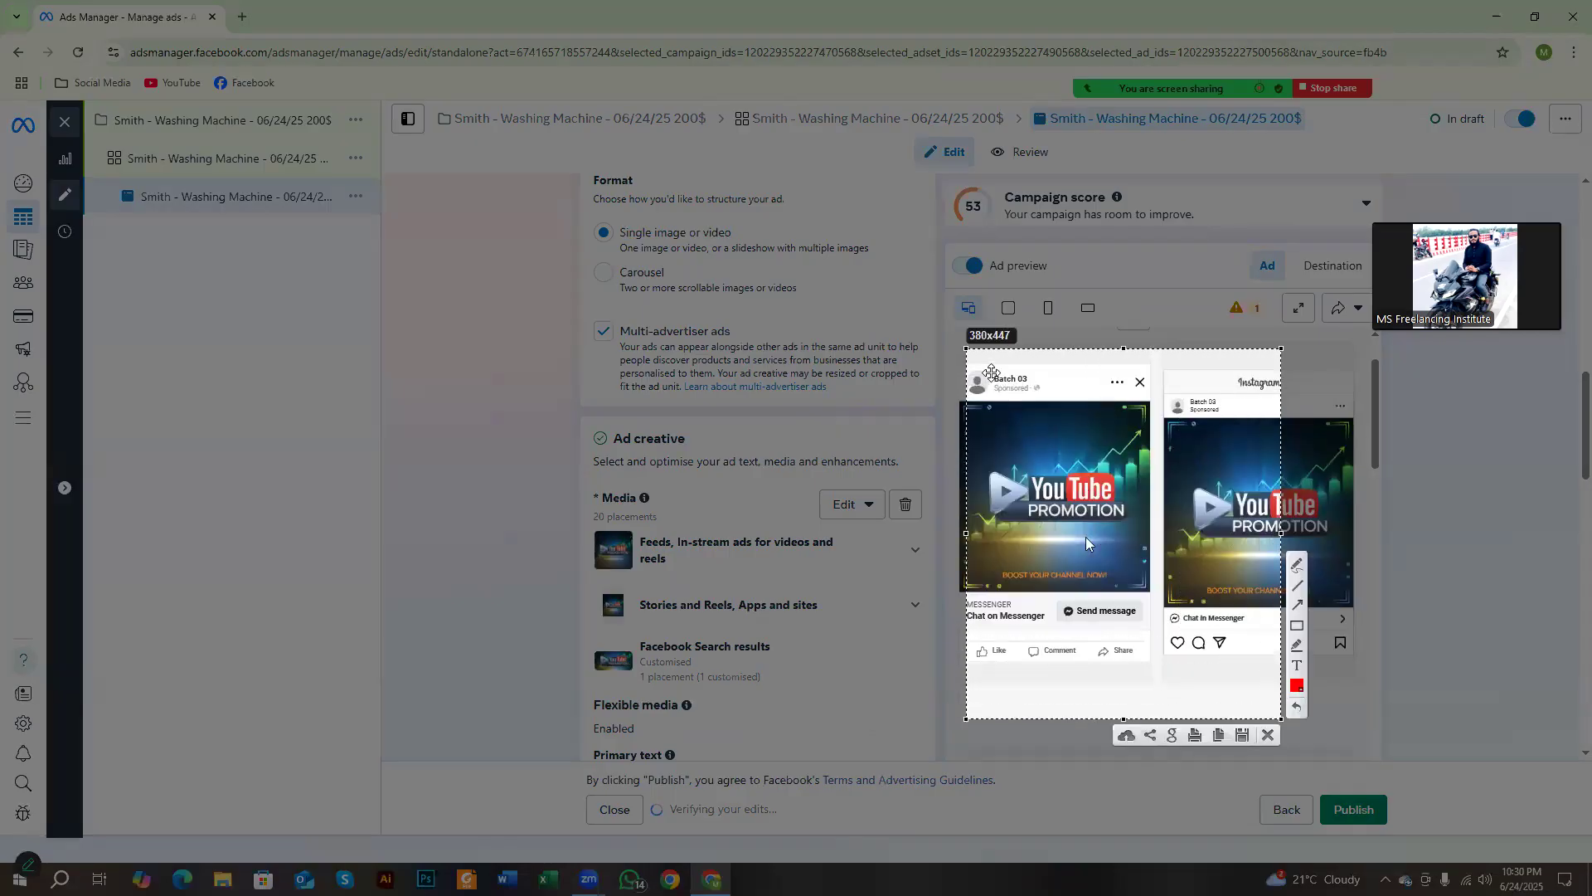
pyautogui.moveTo(965, 718); pyautogui.dragTo(422, 817)
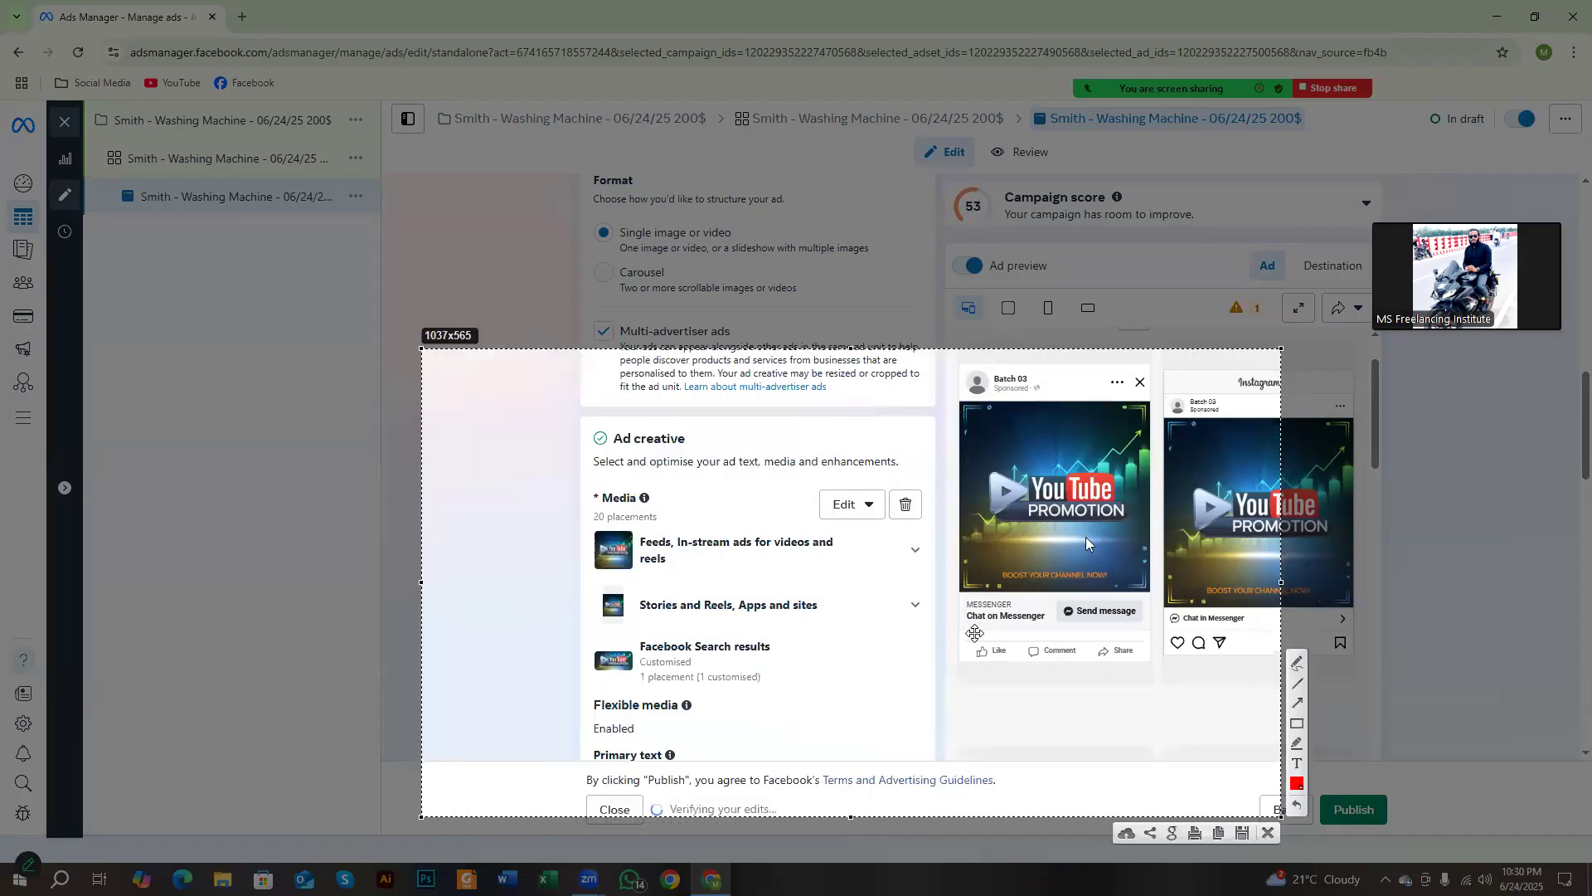
pyautogui.moveTo(1278, 350); pyautogui.dragTo(1515, 214)
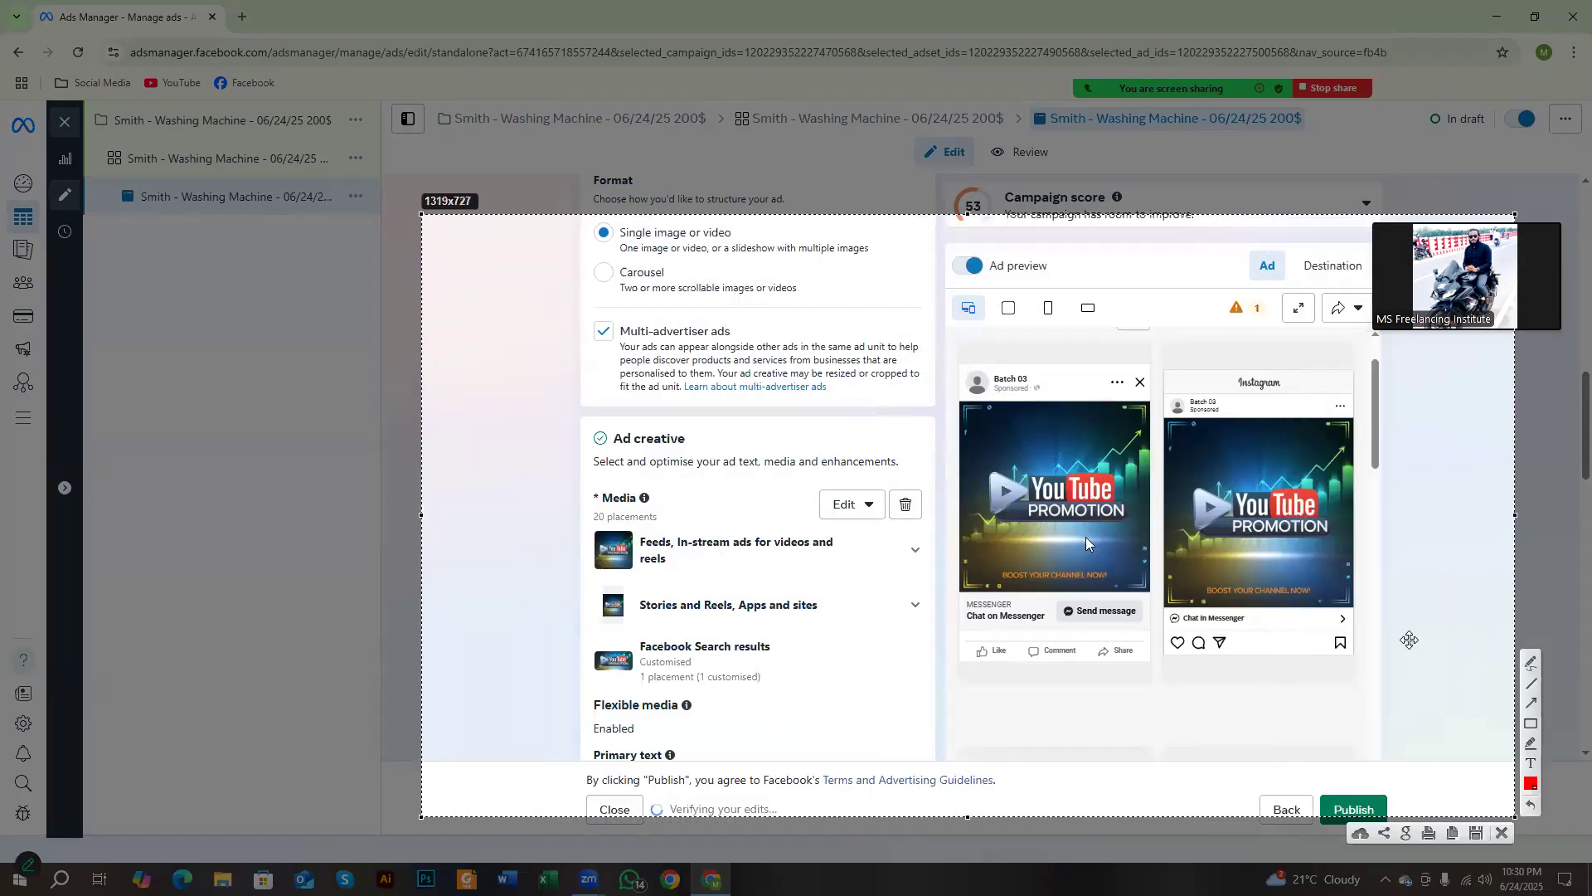
# Outline the page name, image, Send message button and reaction icons in the captured previews with red rectangles and discard the capture.
pyautogui.click(1531, 723)
pyautogui.moveTo(959, 359); pyautogui.dragTo(1062, 407)
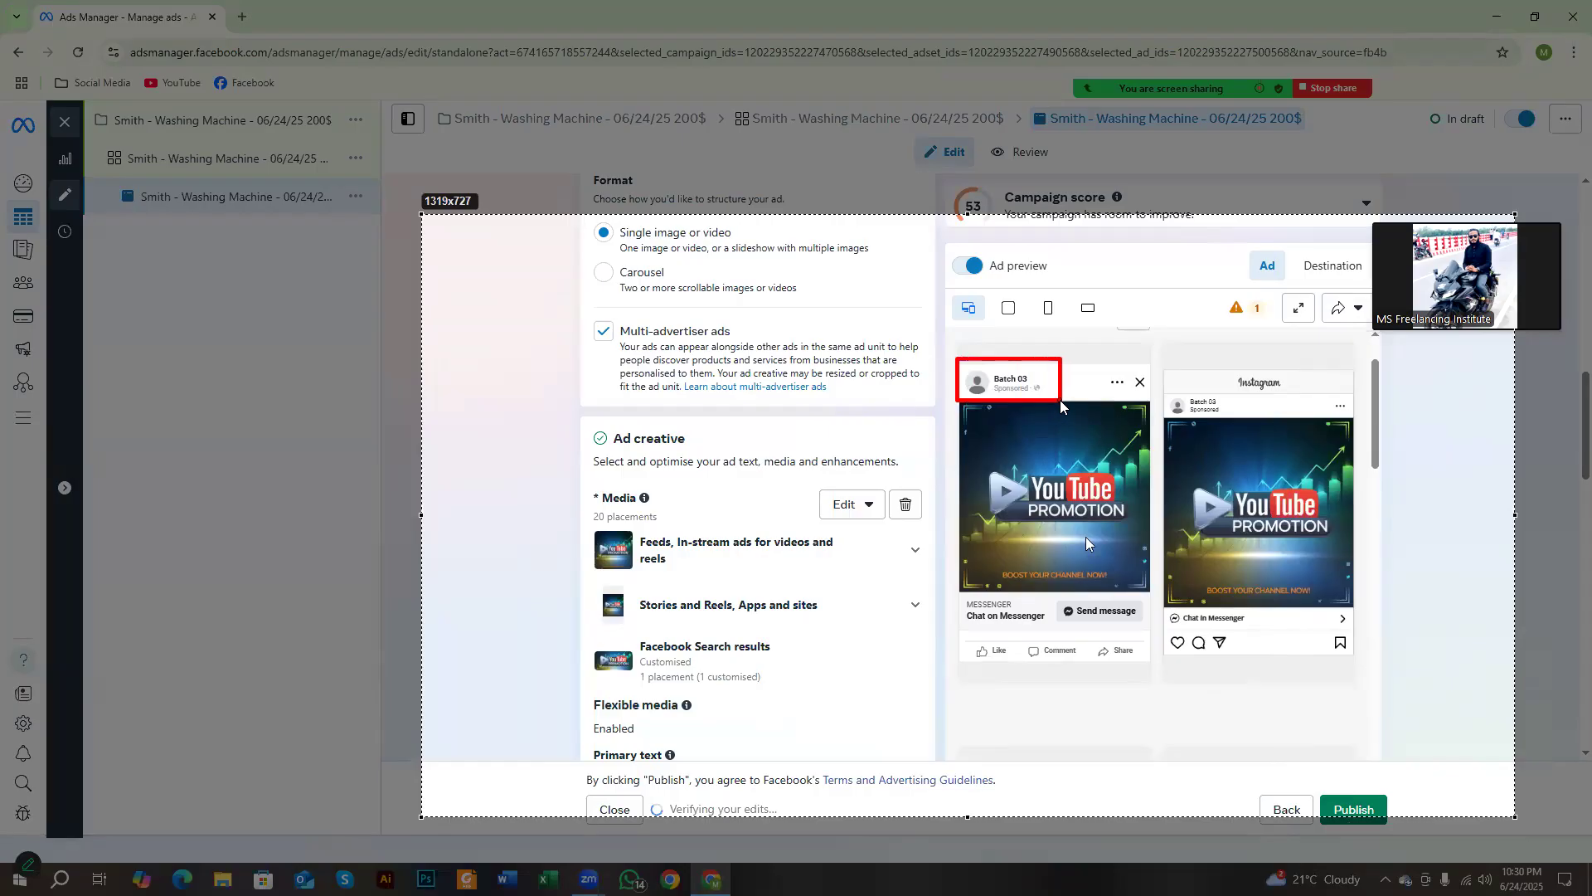
pyautogui.moveTo(989, 387); pyautogui.dragTo(1132, 408)
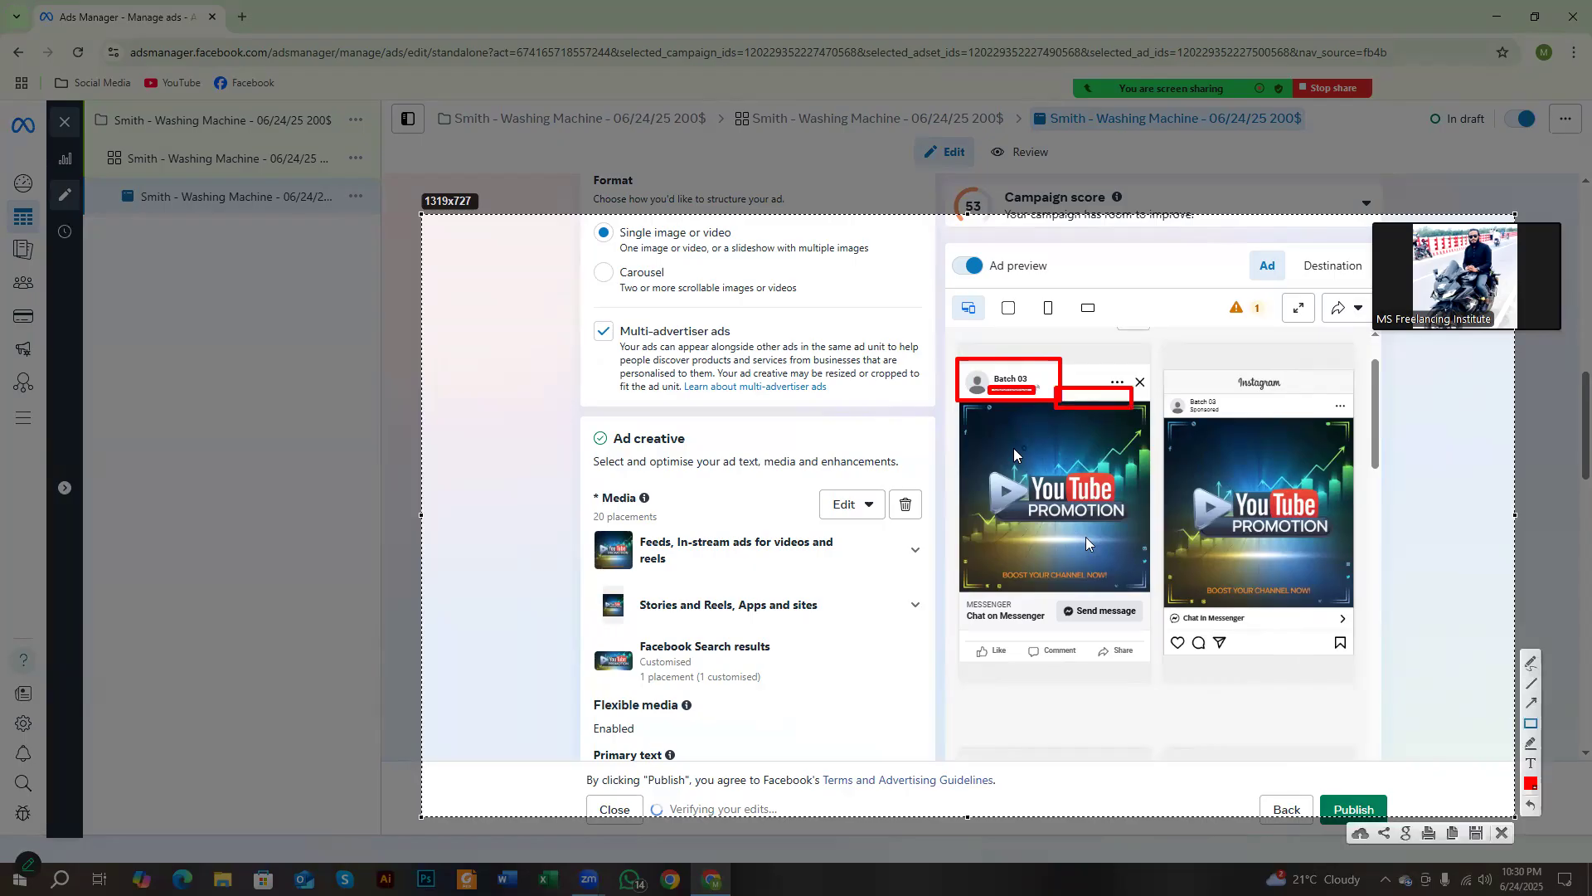
pyautogui.moveTo(959, 408); pyautogui.dragTo(1125, 554)
pyautogui.moveTo(1054, 593); pyautogui.dragTo(1153, 620)
pyautogui.moveTo(965, 641); pyautogui.dragTo(1010, 687)
pyautogui.moveTo(1033, 629); pyautogui.dragTo(1053, 673)
pyautogui.moveTo(1102, 622)
pyautogui.mouseDown()
pyautogui.moveTo(1119, 664)
pyautogui.moveTo(1151, 679)
pyautogui.mouseUp()
pyautogui.moveTo(1219, 358); pyautogui.dragTo(1305, 413)
pyautogui.moveTo(1170, 628)
pyautogui.mouseDown()
pyautogui.moveTo(1191, 668)
pyautogui.moveTo(1244, 670)
pyautogui.mouseUp()
pyautogui.moveTo(1174, 365); pyautogui.dragTo(1308, 624)
pyautogui.rightClick(819, 660)
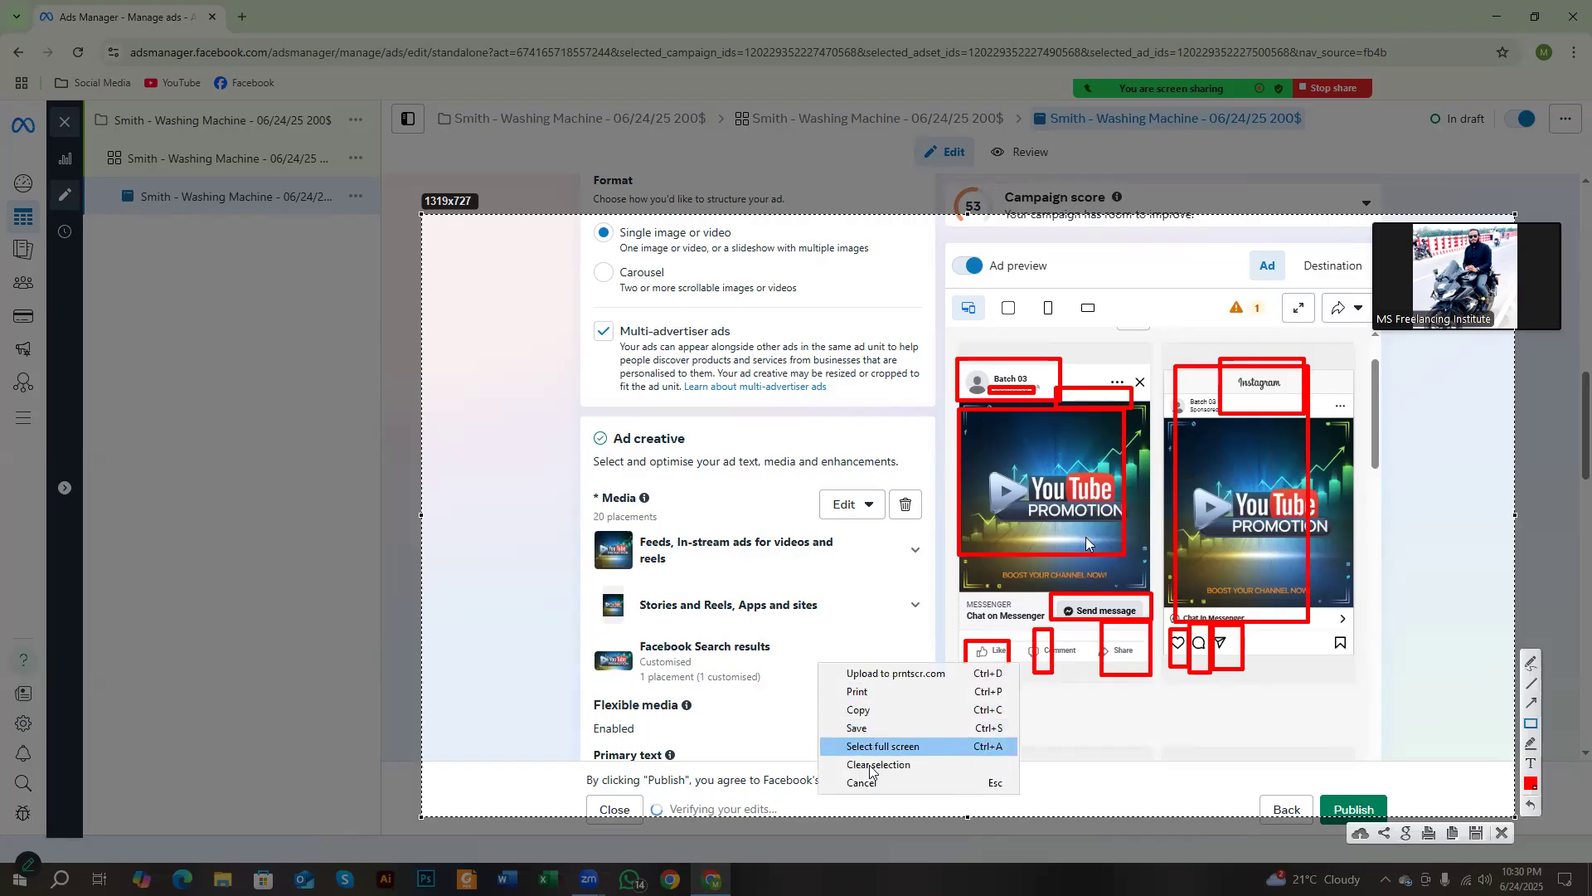
pyautogui.click(864, 781)
# Review the ad's call-to-action options, Message template section and Tracking settings without changing them.
pyautogui.scroll(-6, 672, 529)
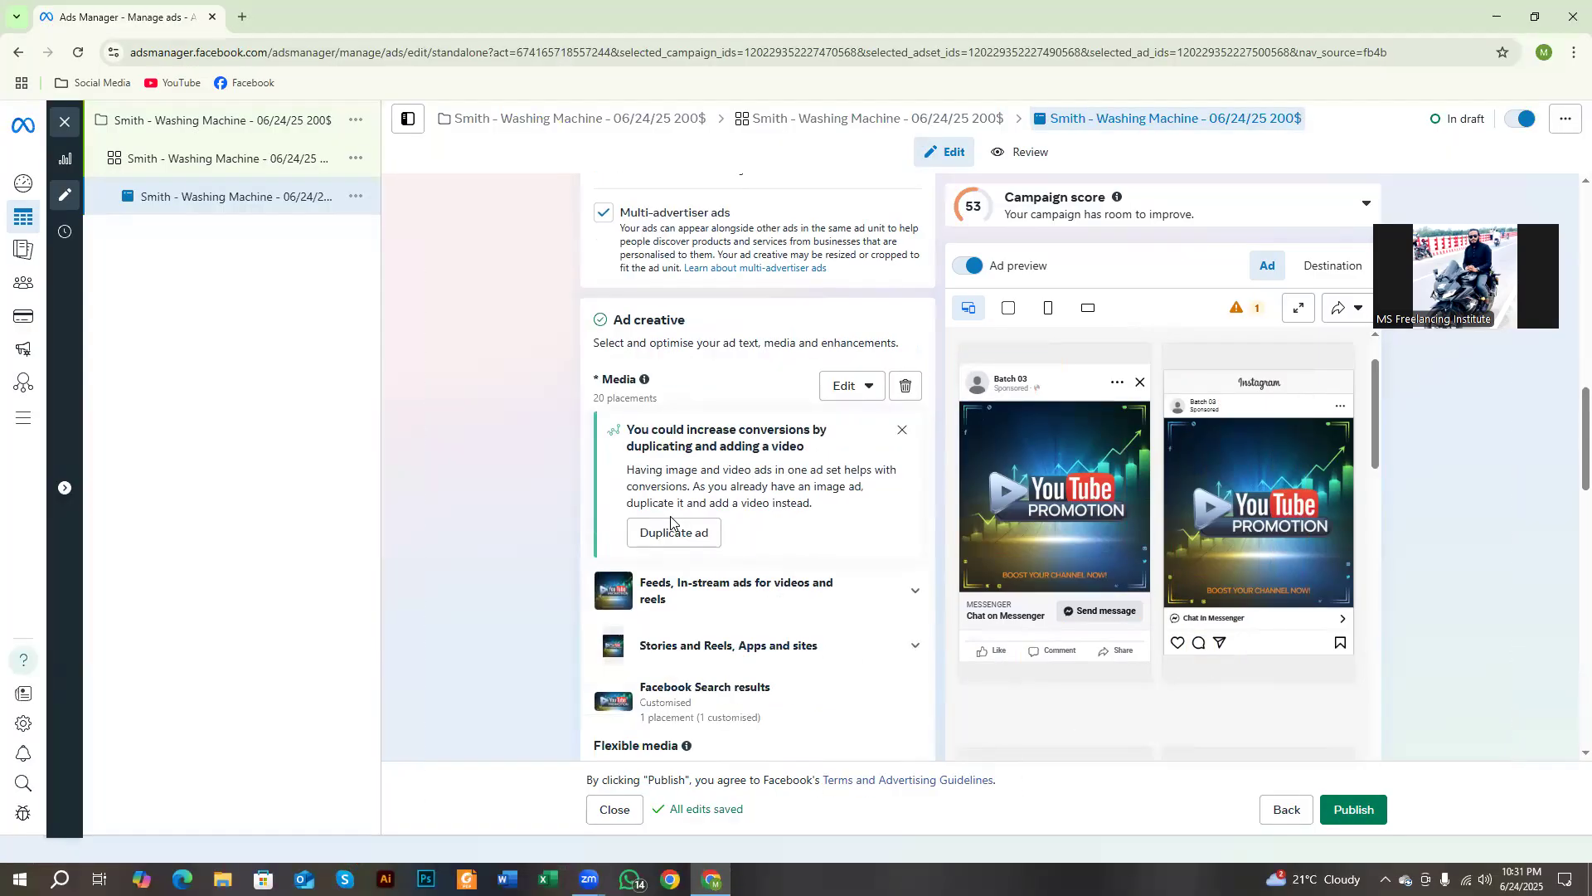
pyautogui.scroll(-6, 668, 454)
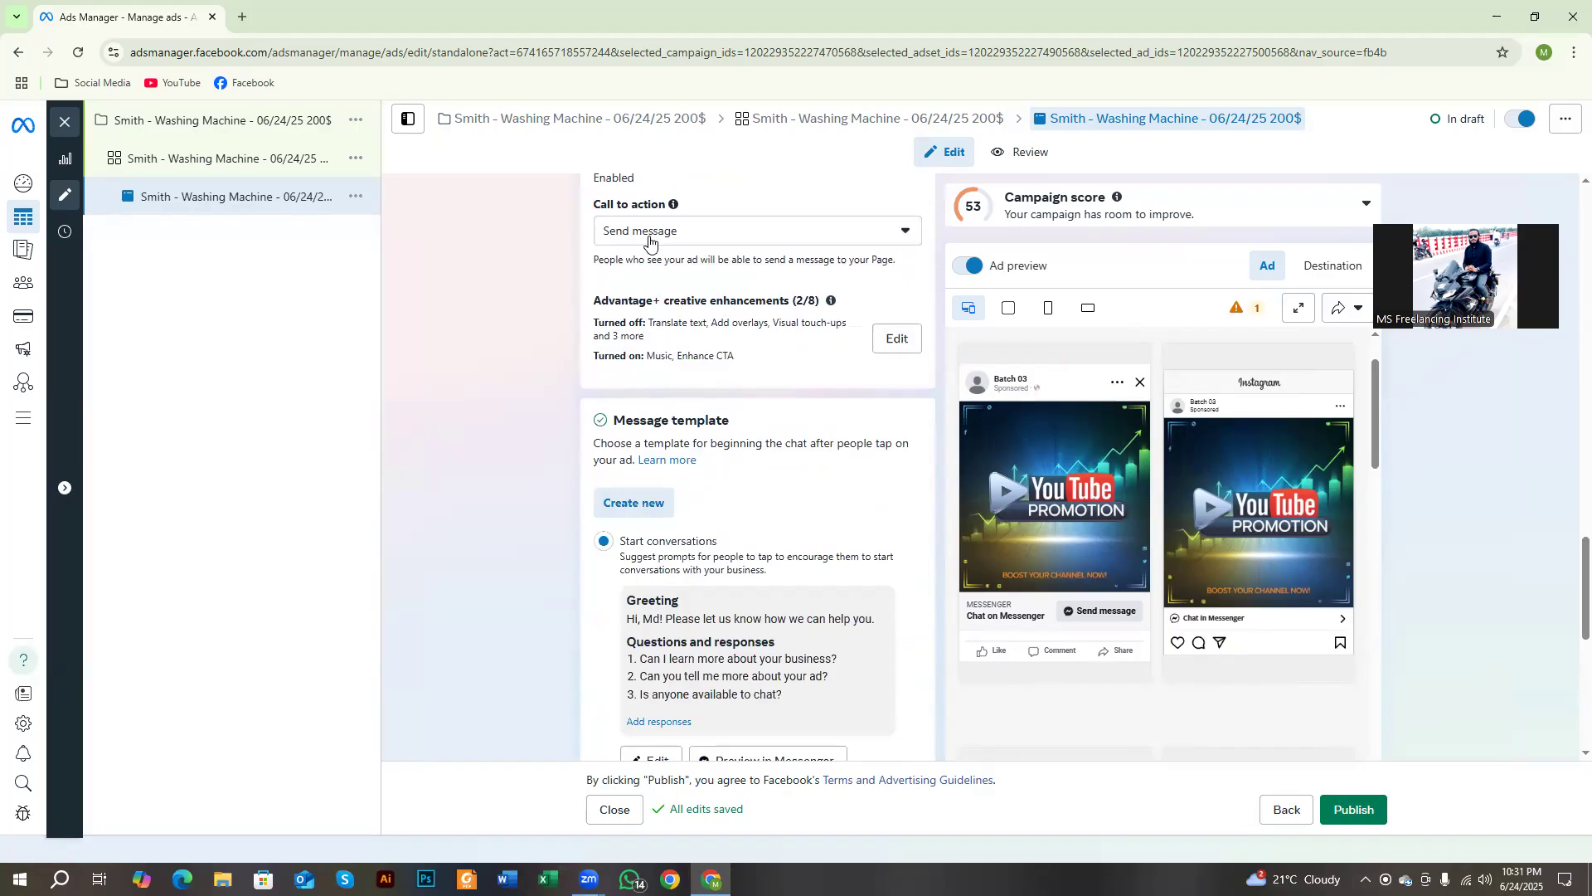
pyautogui.click(649, 231)
pyautogui.click(572, 390)
pyautogui.scroll(-2, 584, 362)
pyautogui.moveTo(614, 256); pyautogui.dragTo(762, 263)
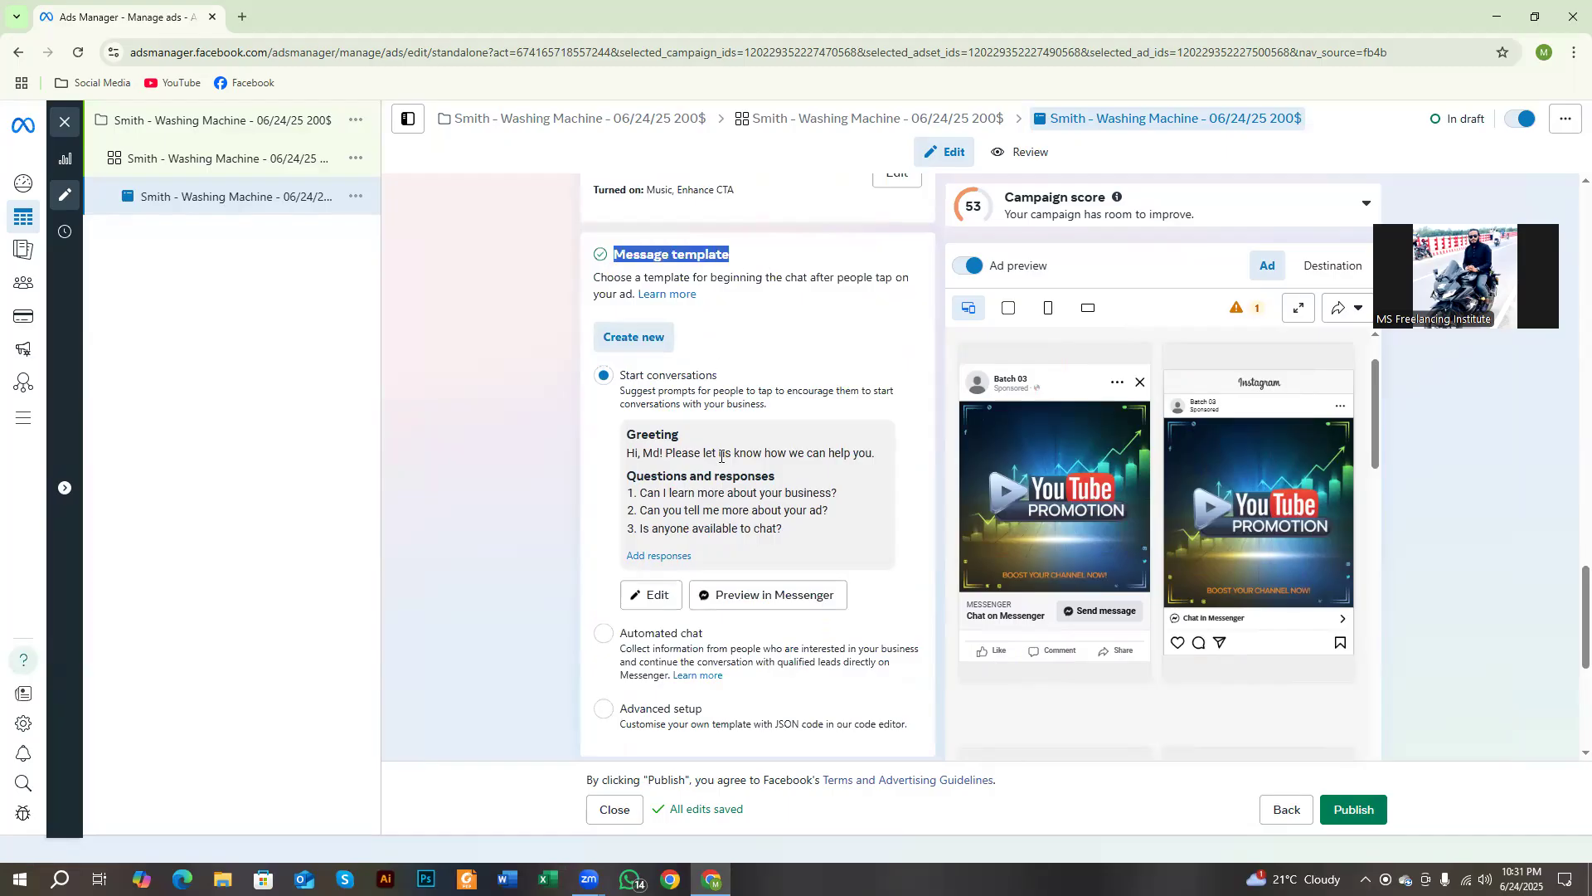
pyautogui.scroll(6, 719, 455)
pyautogui.scroll(-10, 719, 455)
pyautogui.scroll(-1, 719, 456)
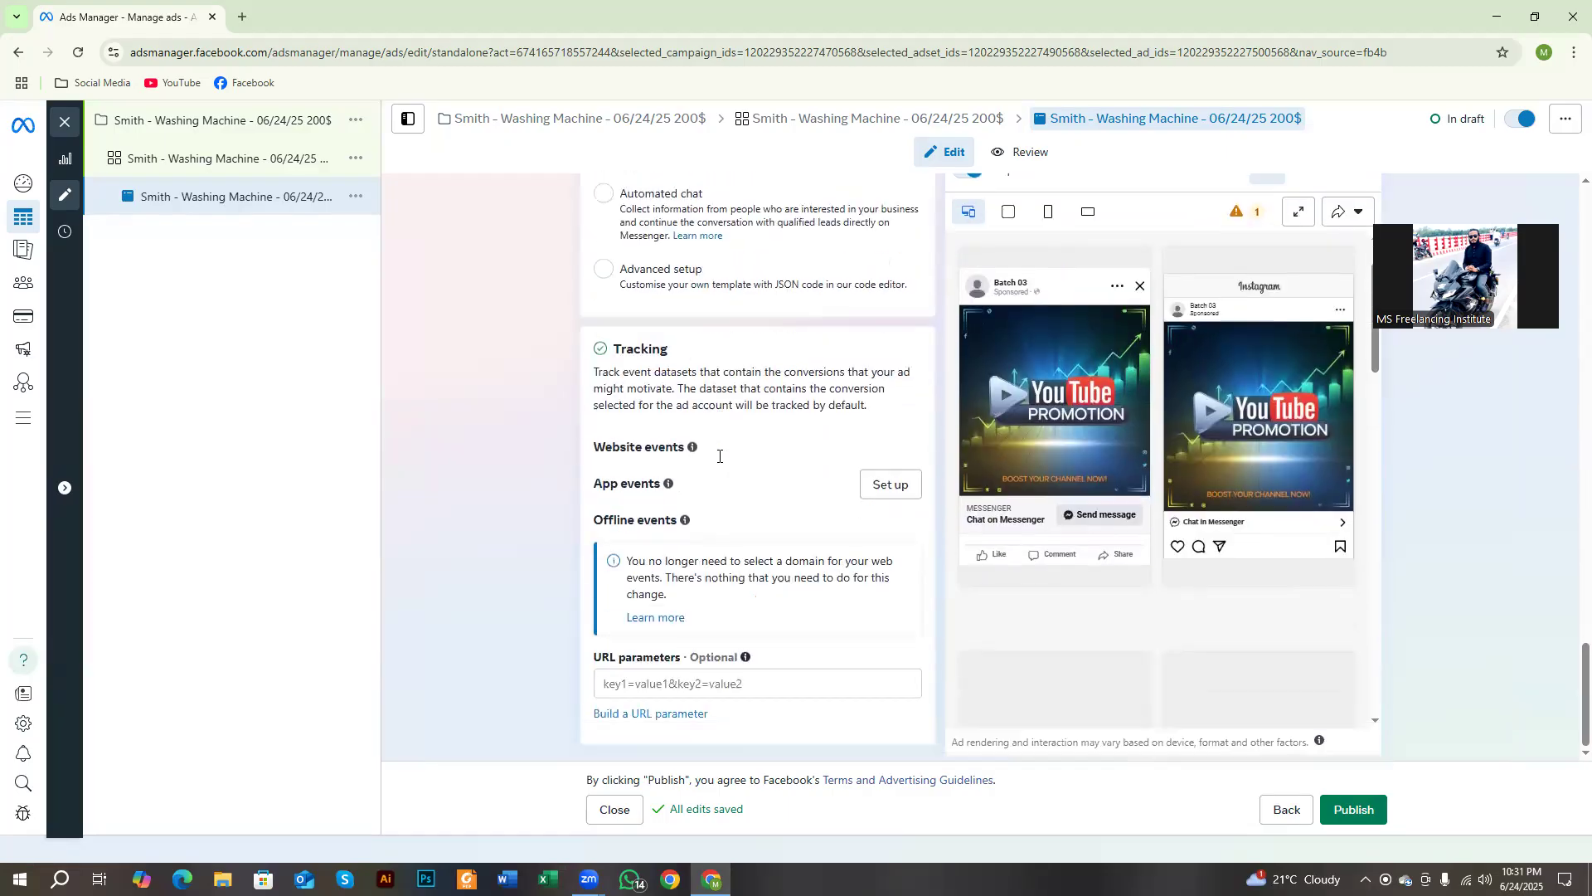
# Go back over the ad's primary text, headline, description and Optimise text per person settings.
pyautogui.scroll(7, 594, 469)
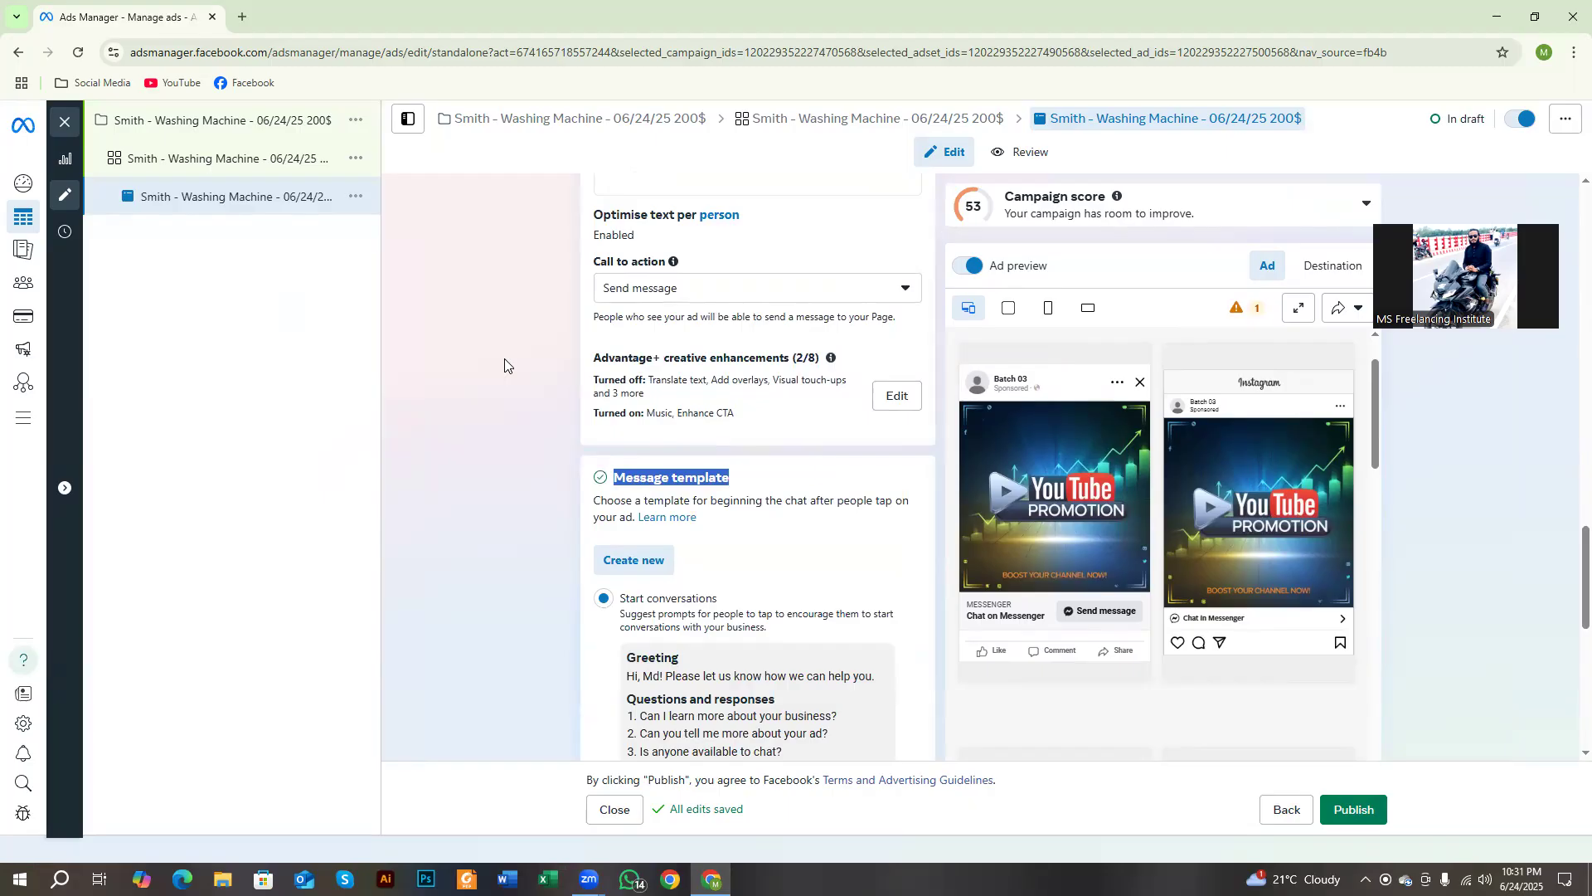
pyautogui.scroll(4, 578, 511)
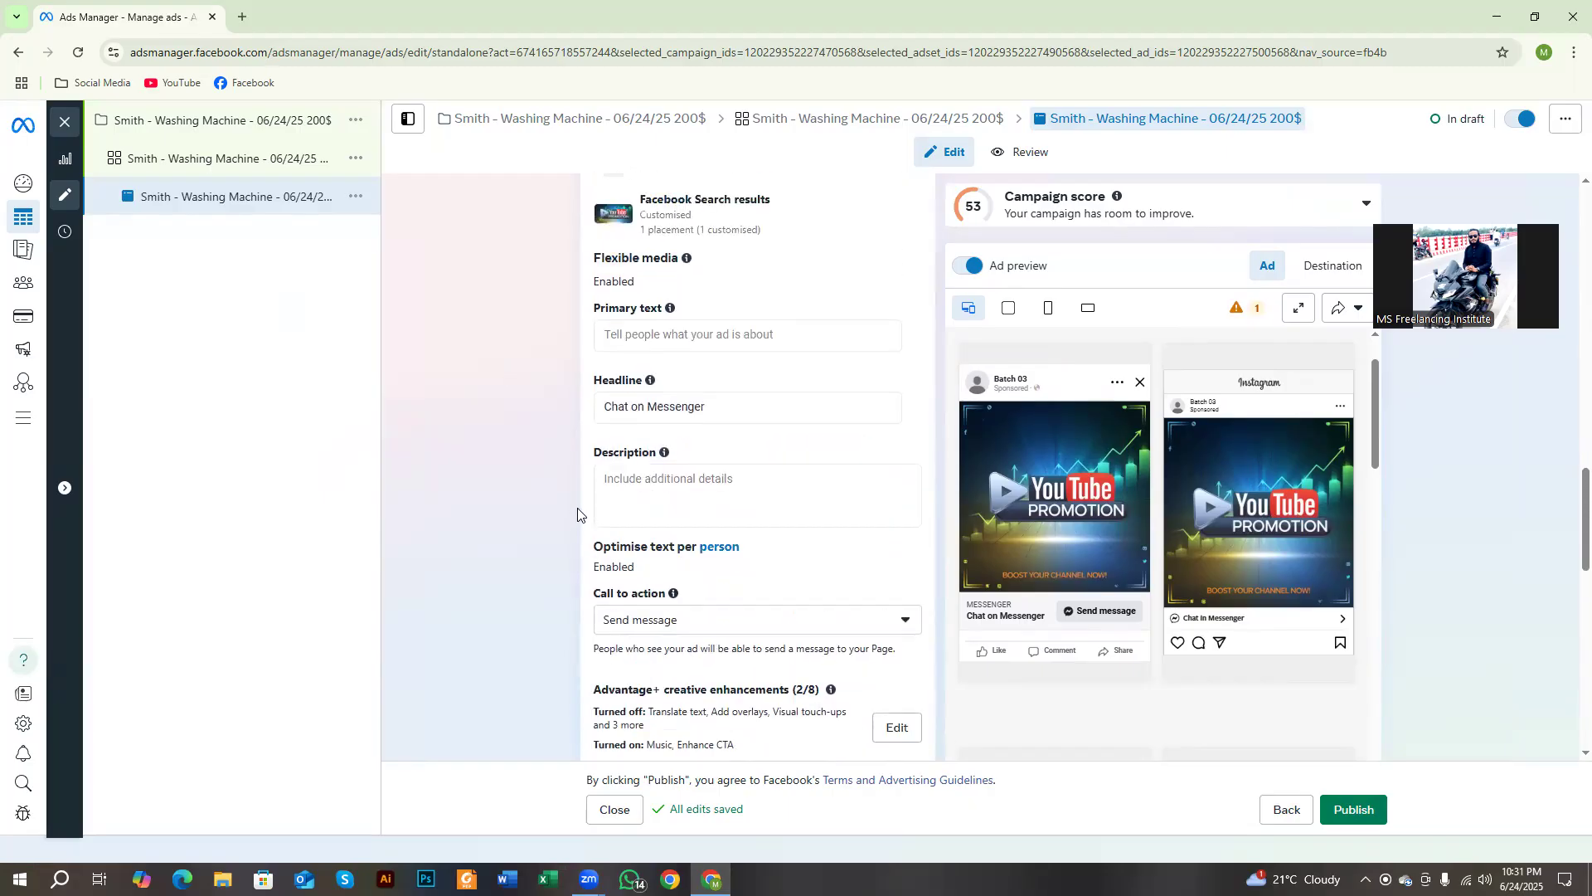
pyautogui.scroll(2, 818, 580)
pyautogui.scroll(-2, 818, 580)
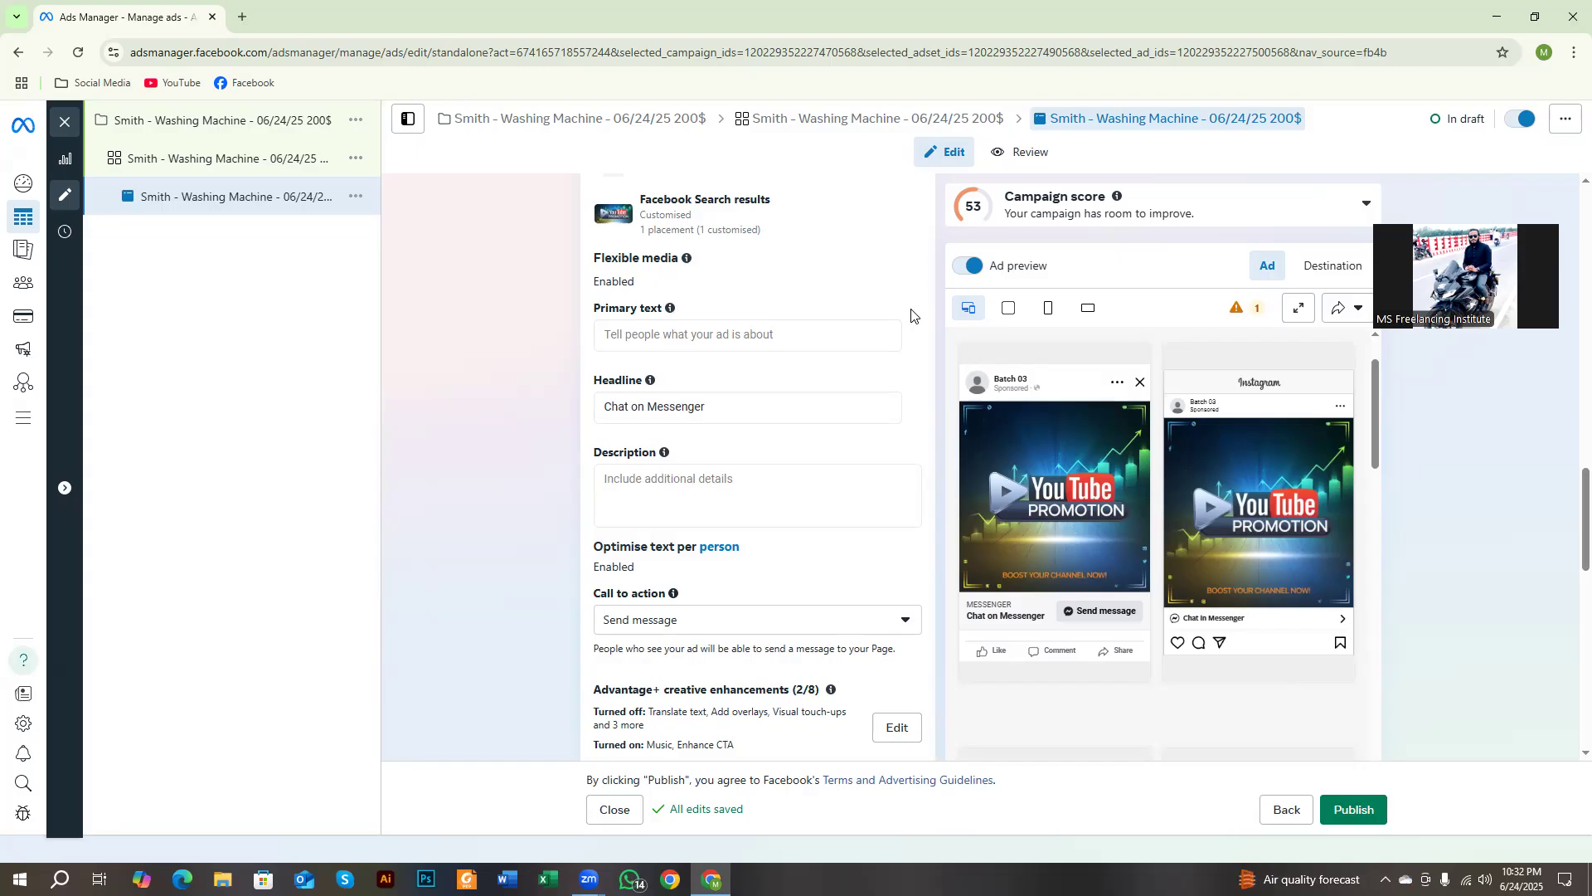
pyautogui.click(524, 582)
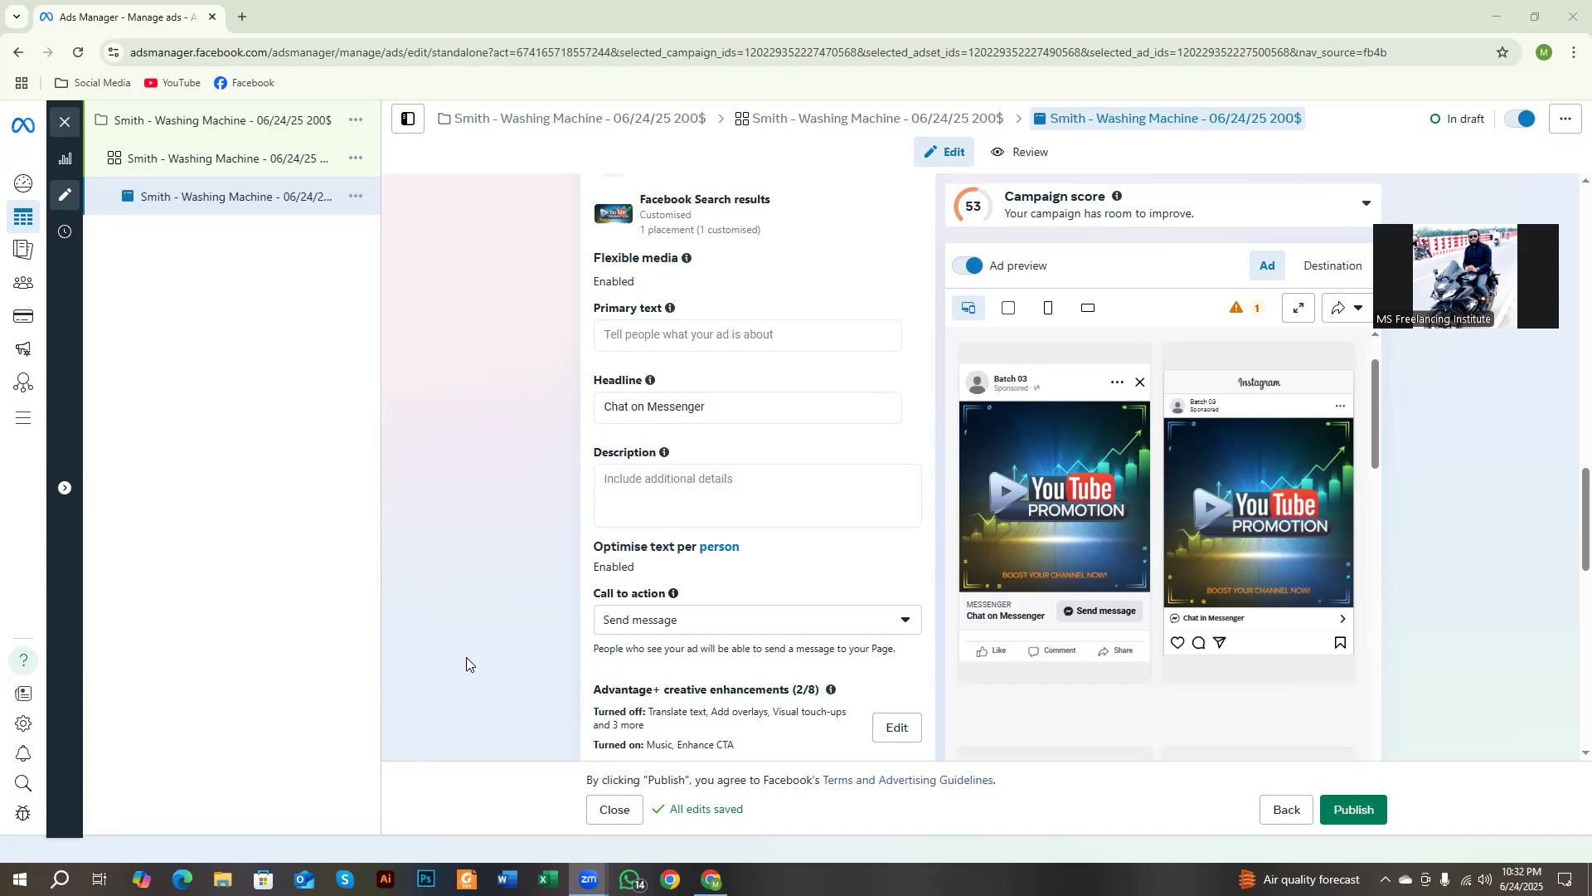
pyautogui.scroll(1, 466, 657)
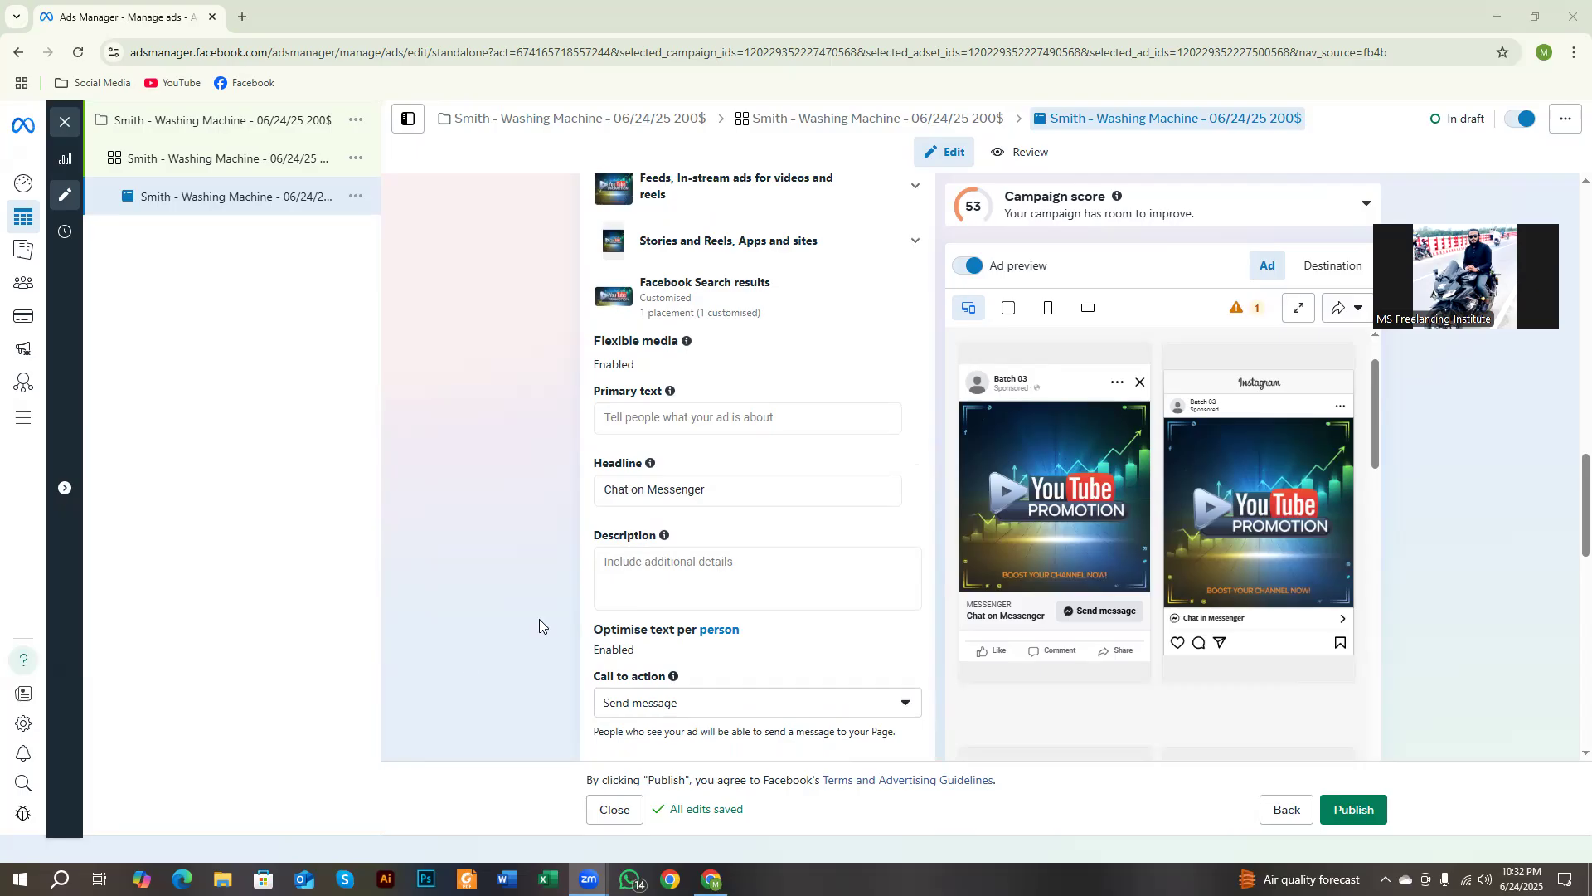
pyautogui.scroll(-1, 539, 625)
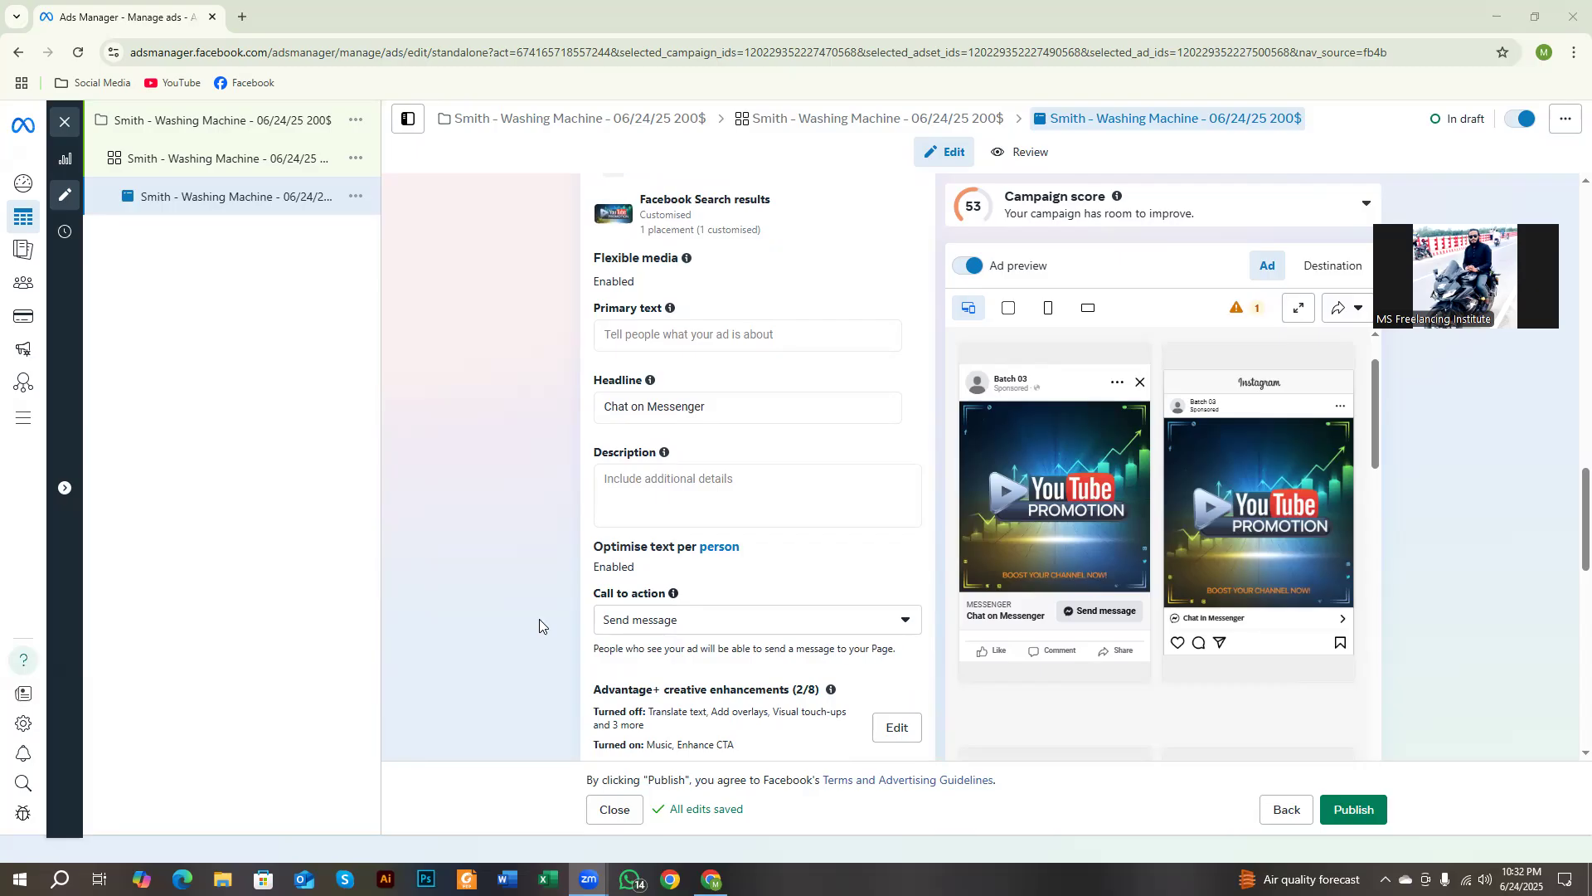
pyautogui.scroll(1, 539, 619)
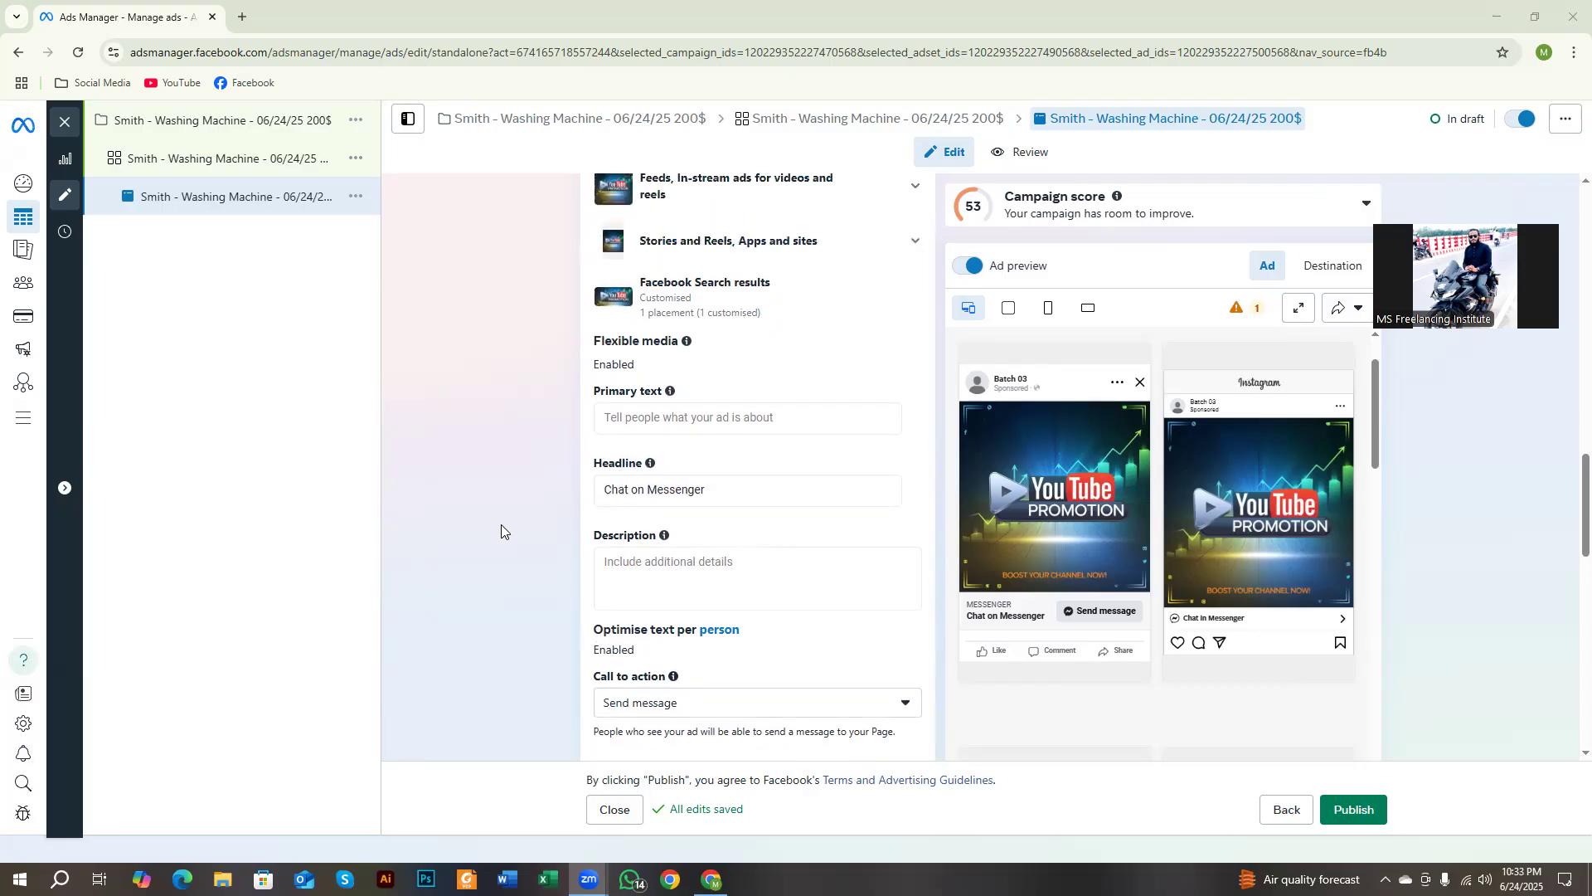
# Examine the Start conversations message template with its greeting and questions, and the tracking section.
pyautogui.scroll(-5, 681, 634)
pyautogui.scroll(-1, 681, 635)
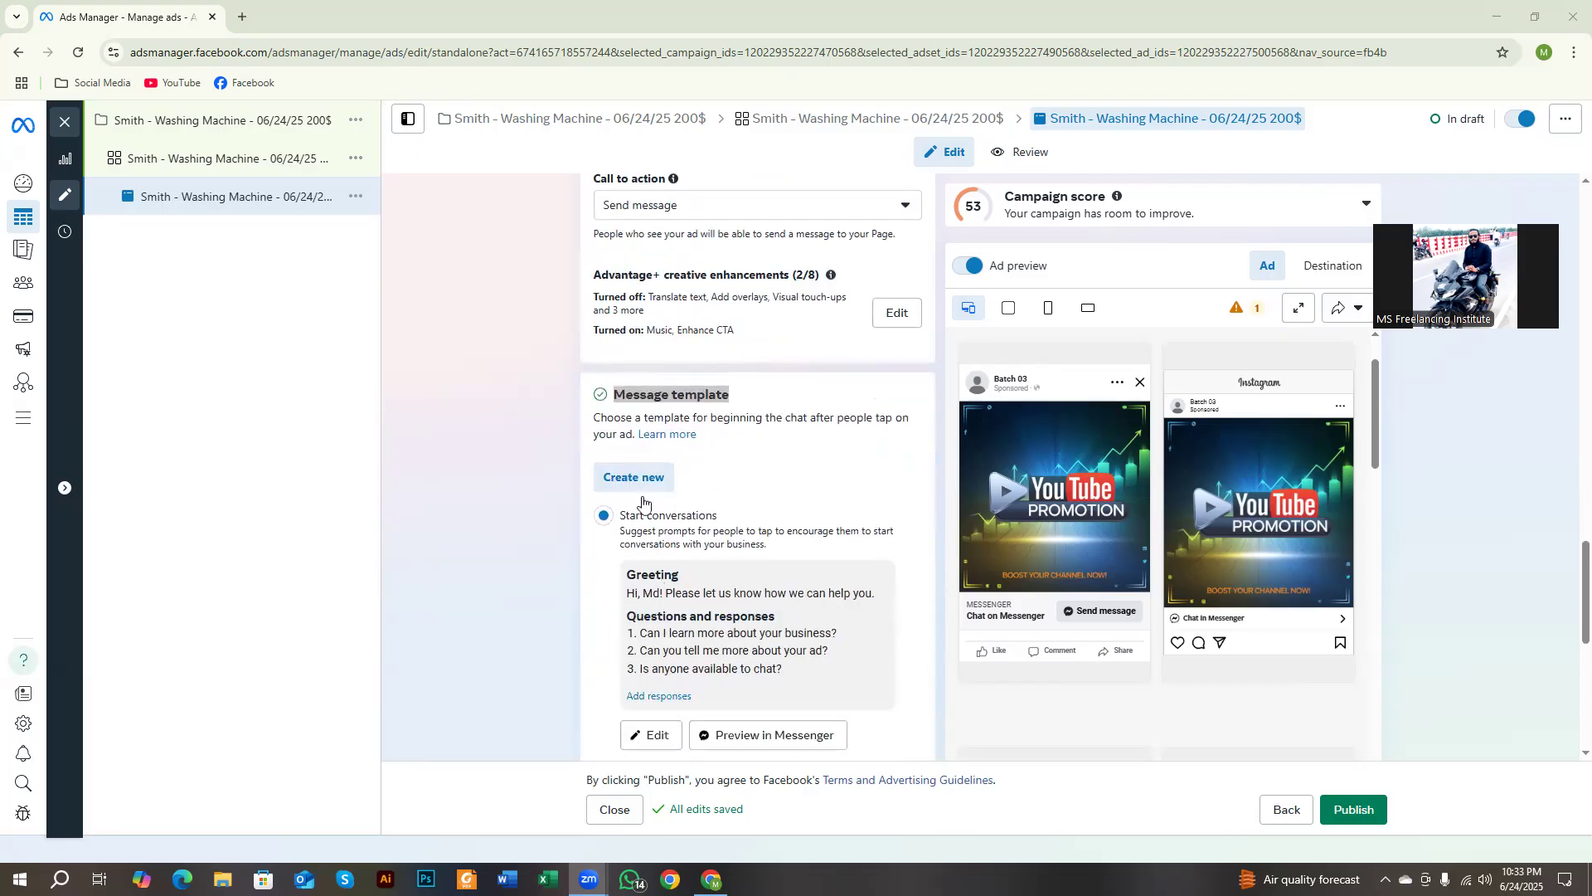
pyautogui.moveTo(647, 395); pyautogui.dragTo(764, 407)
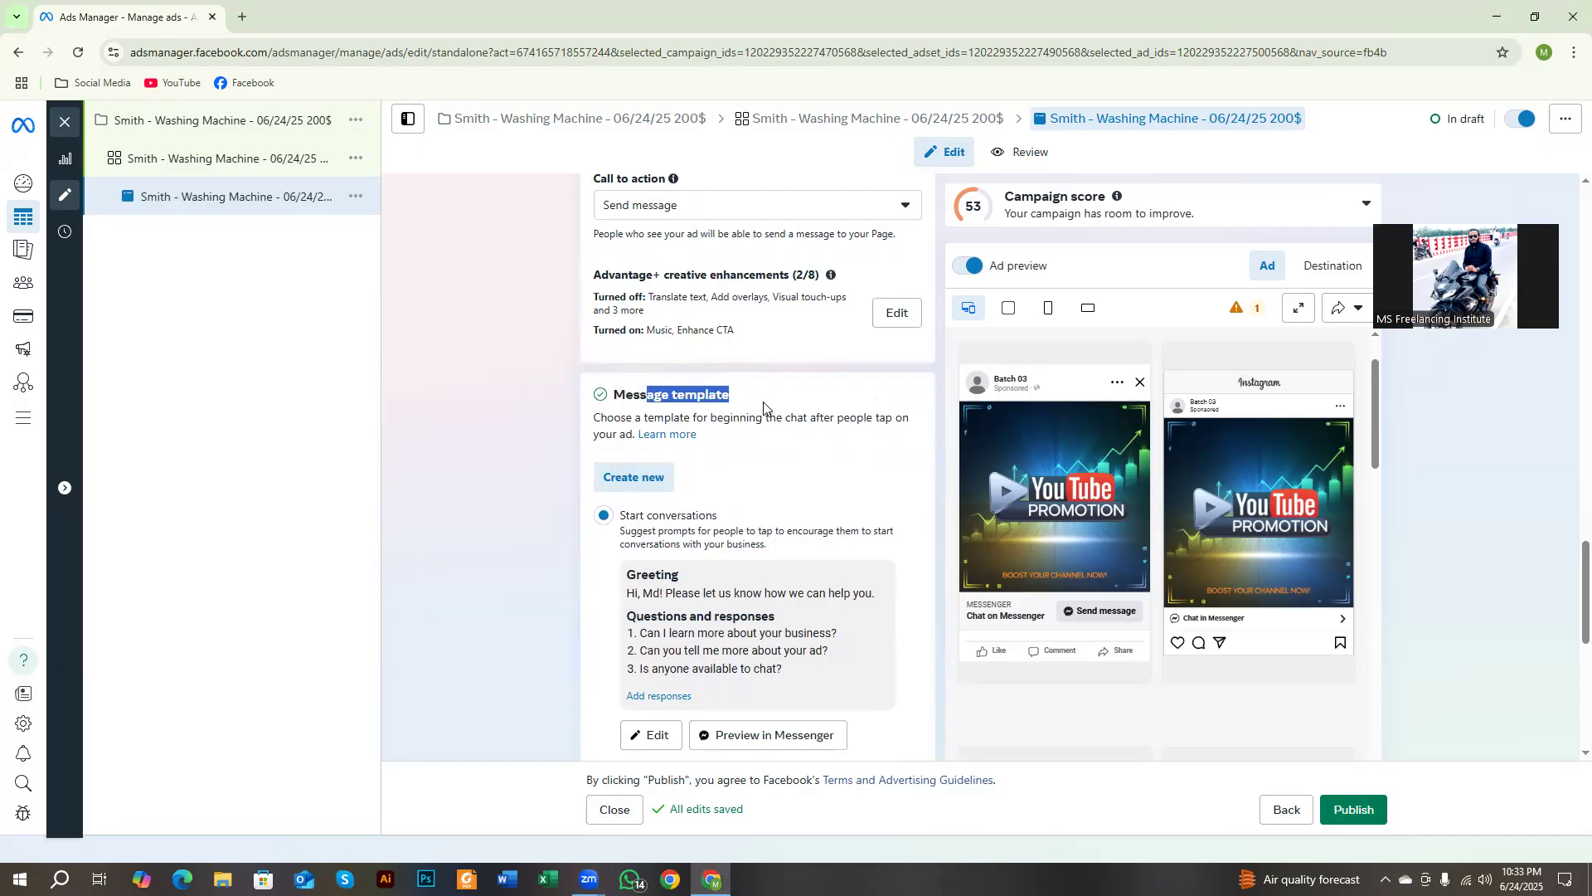
pyautogui.scroll(-5, 734, 489)
pyautogui.scroll(3, 734, 489)
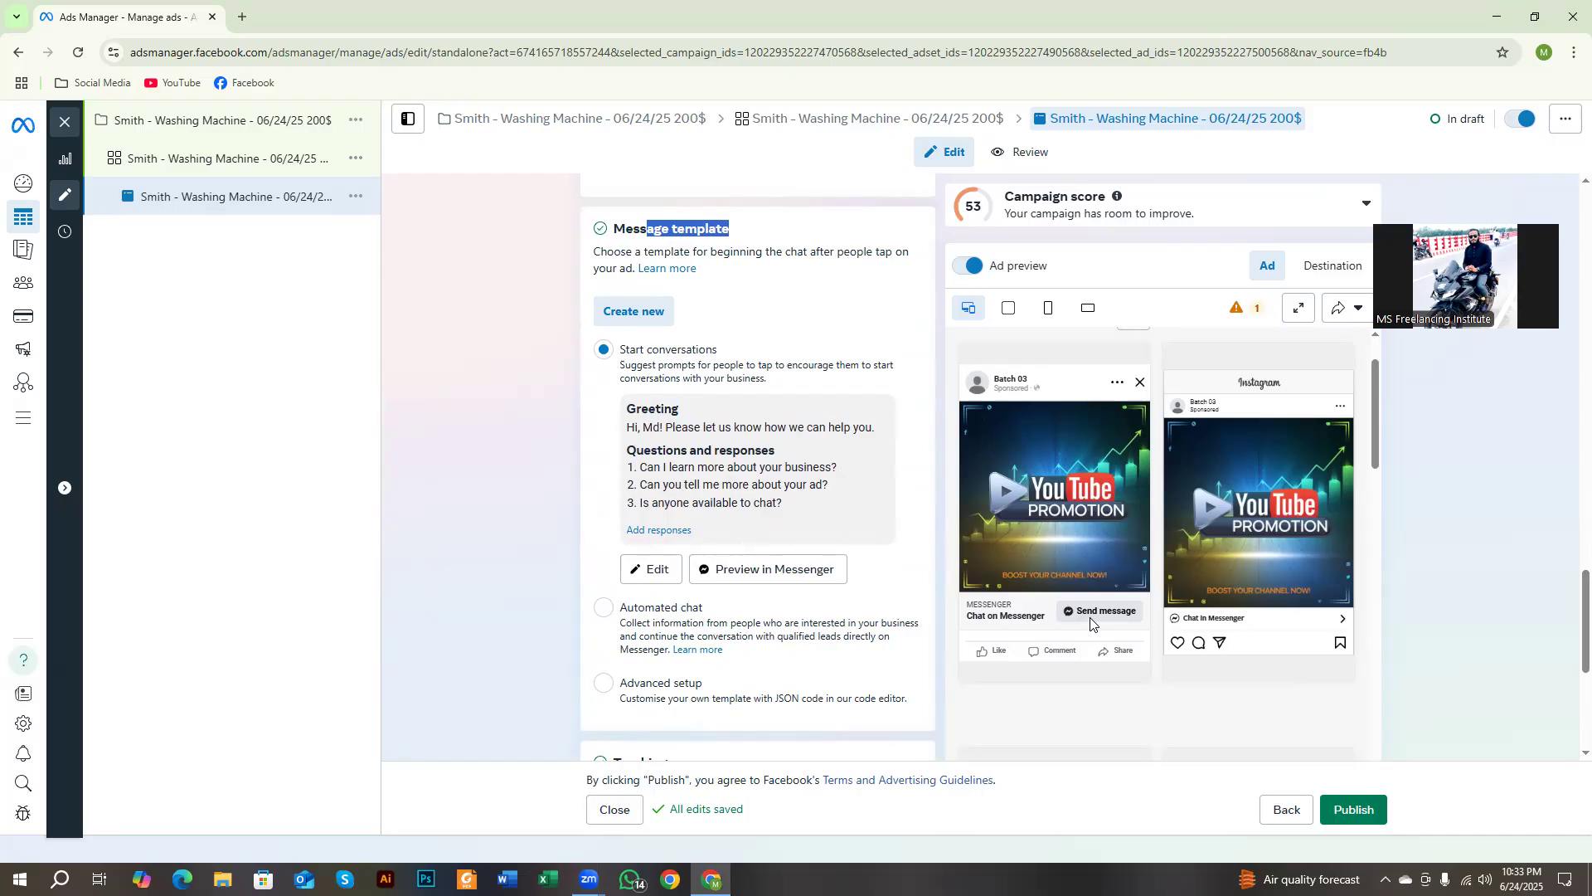
pyautogui.moveTo(653, 350); pyautogui.dragTo(711, 350)
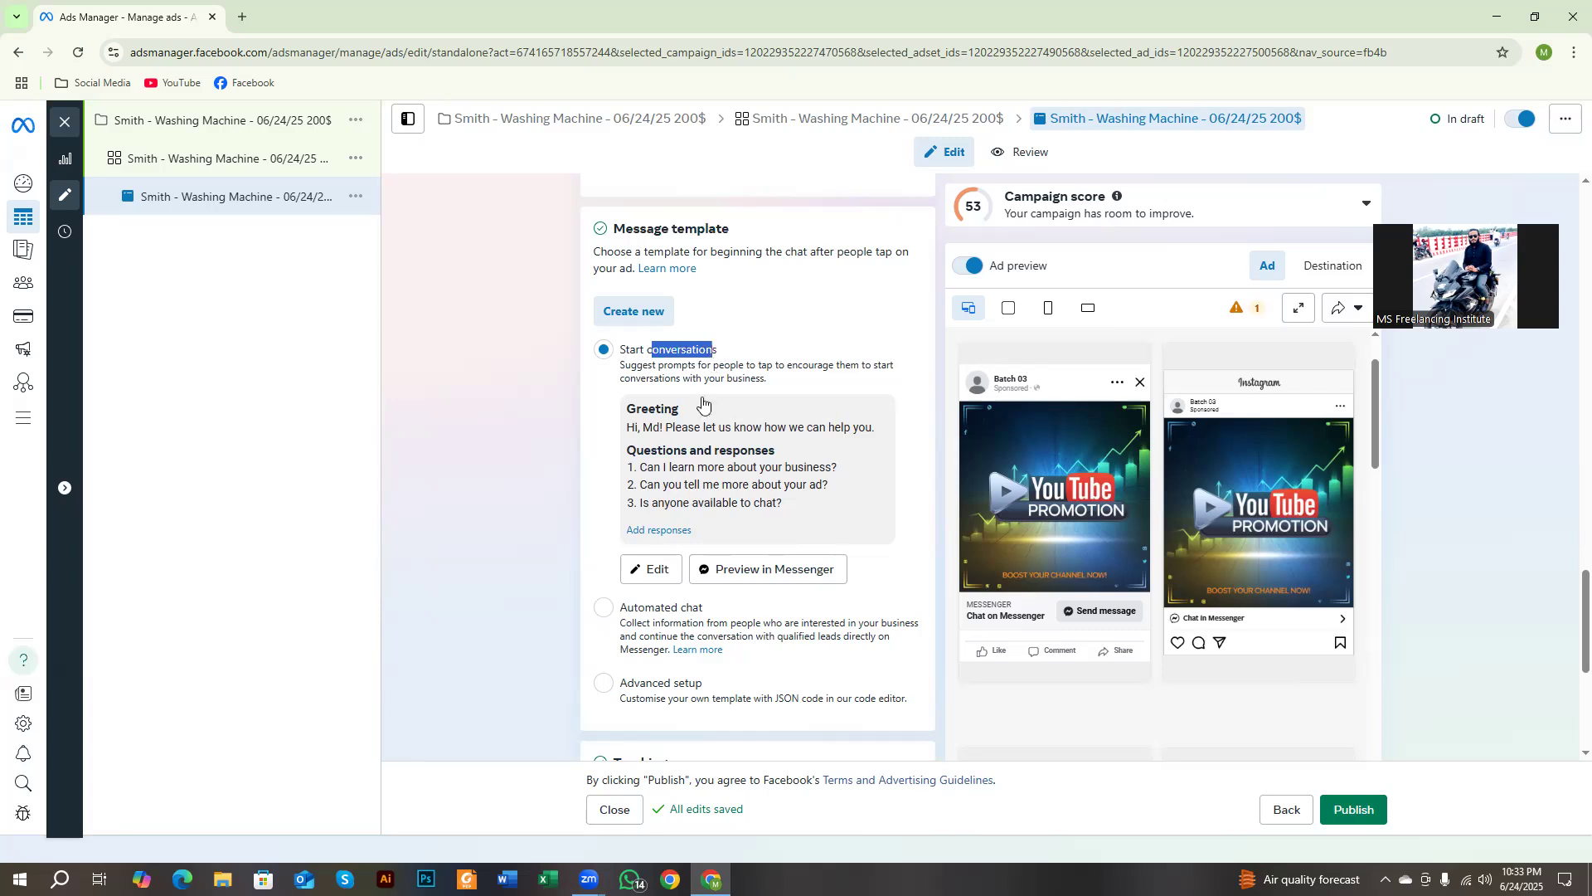
pyautogui.moveTo(672, 450); pyautogui.dragTo(734, 484)
pyautogui.click(559, 516)
pyautogui.scroll(-5, 597, 580)
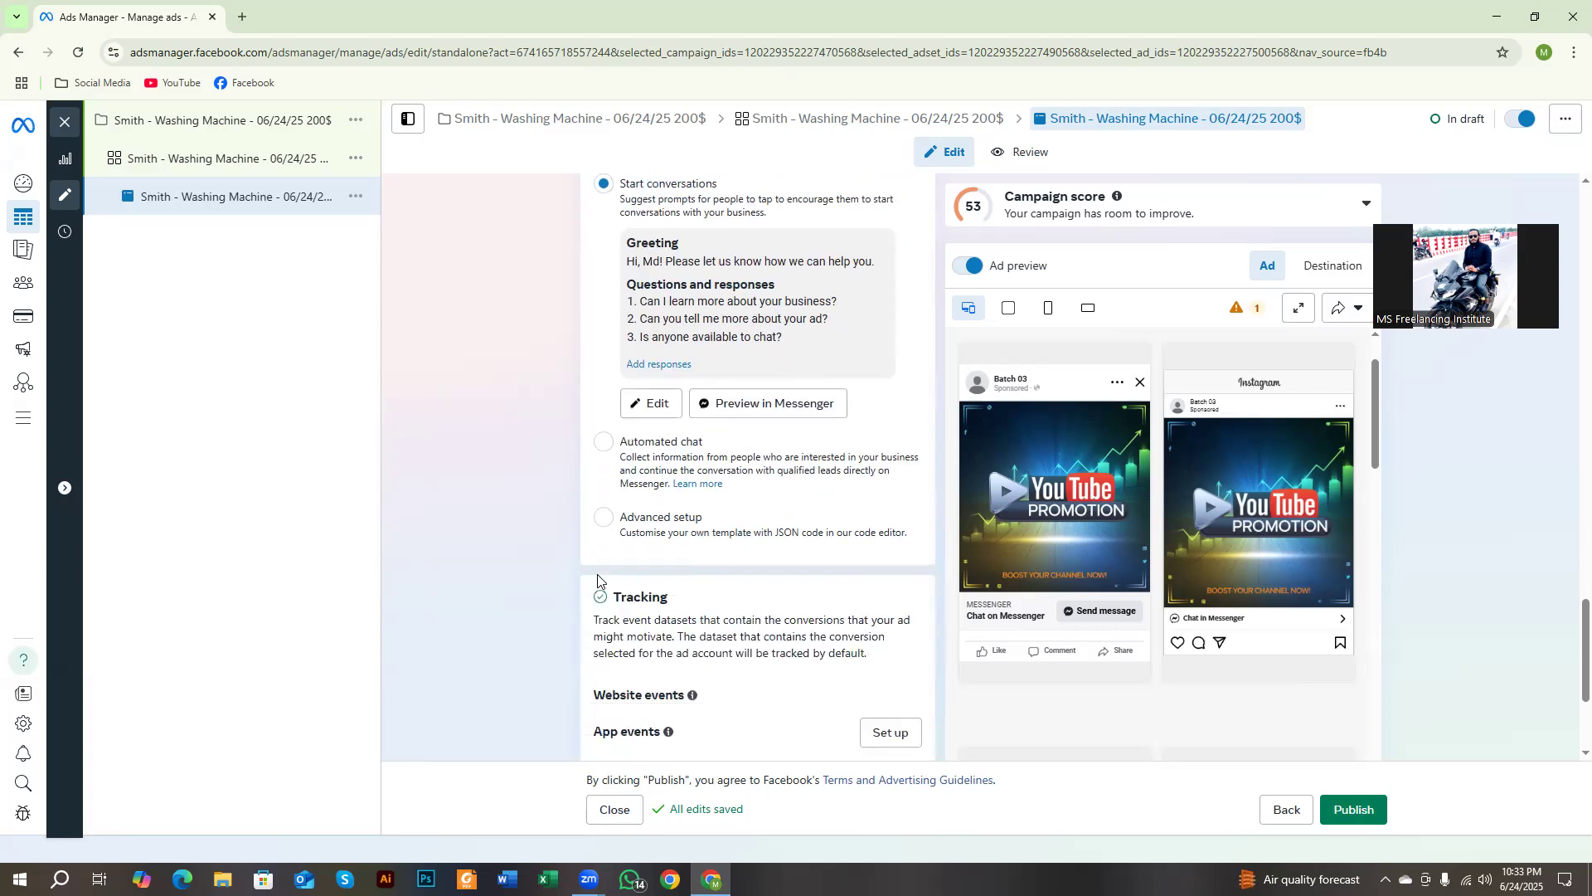
pyautogui.click(429, 477)
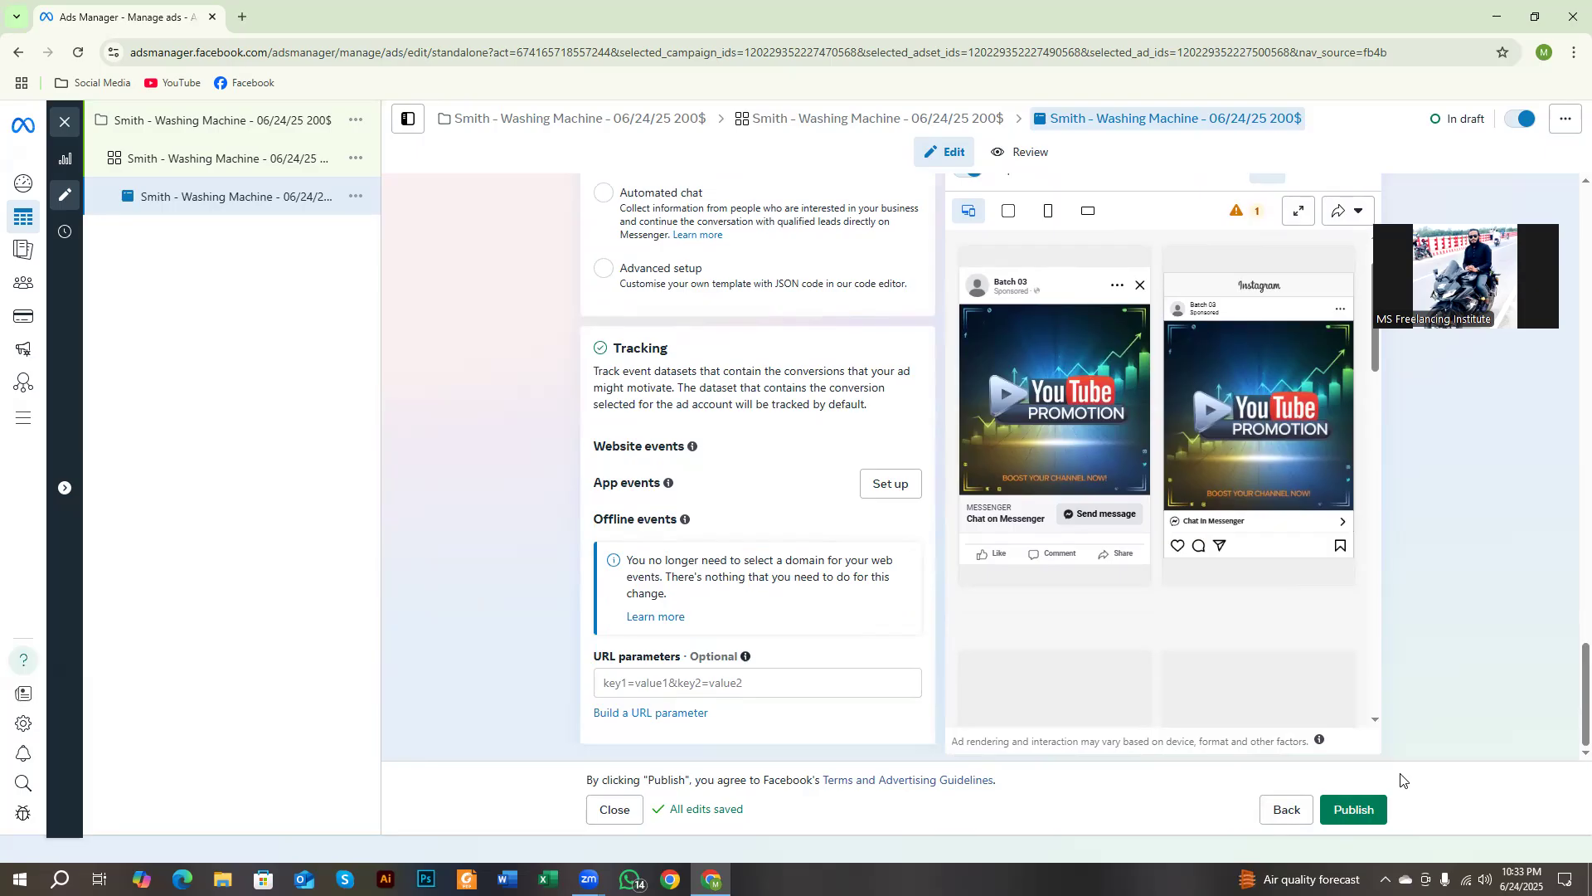
# Try to publish the washing machine campaign's draft items.
pyautogui.click(1383, 817)
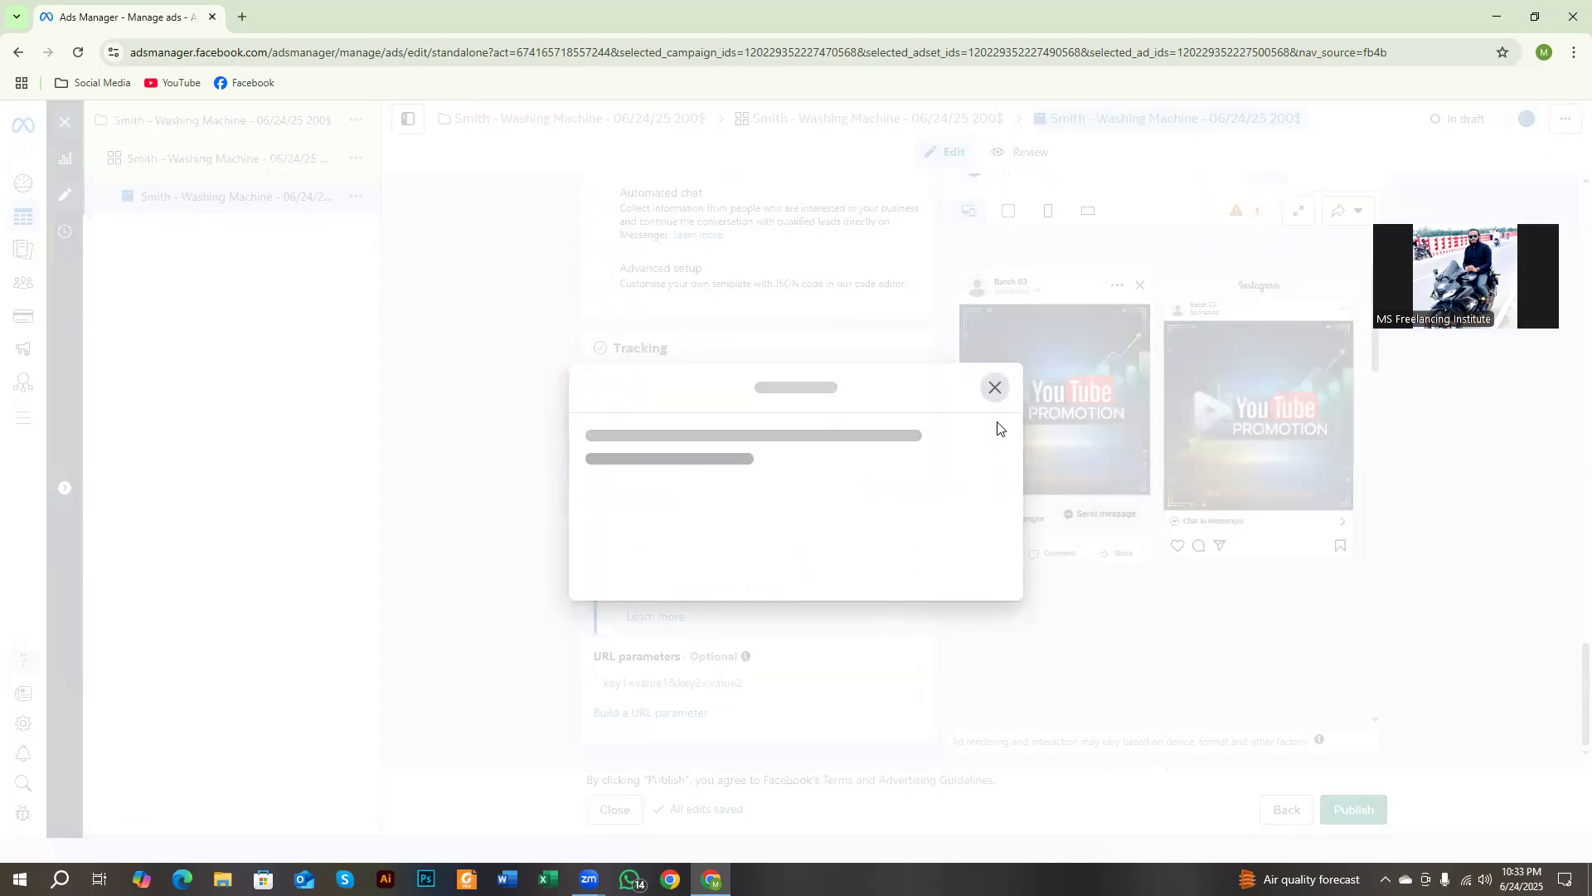
pyautogui.click(995, 388)
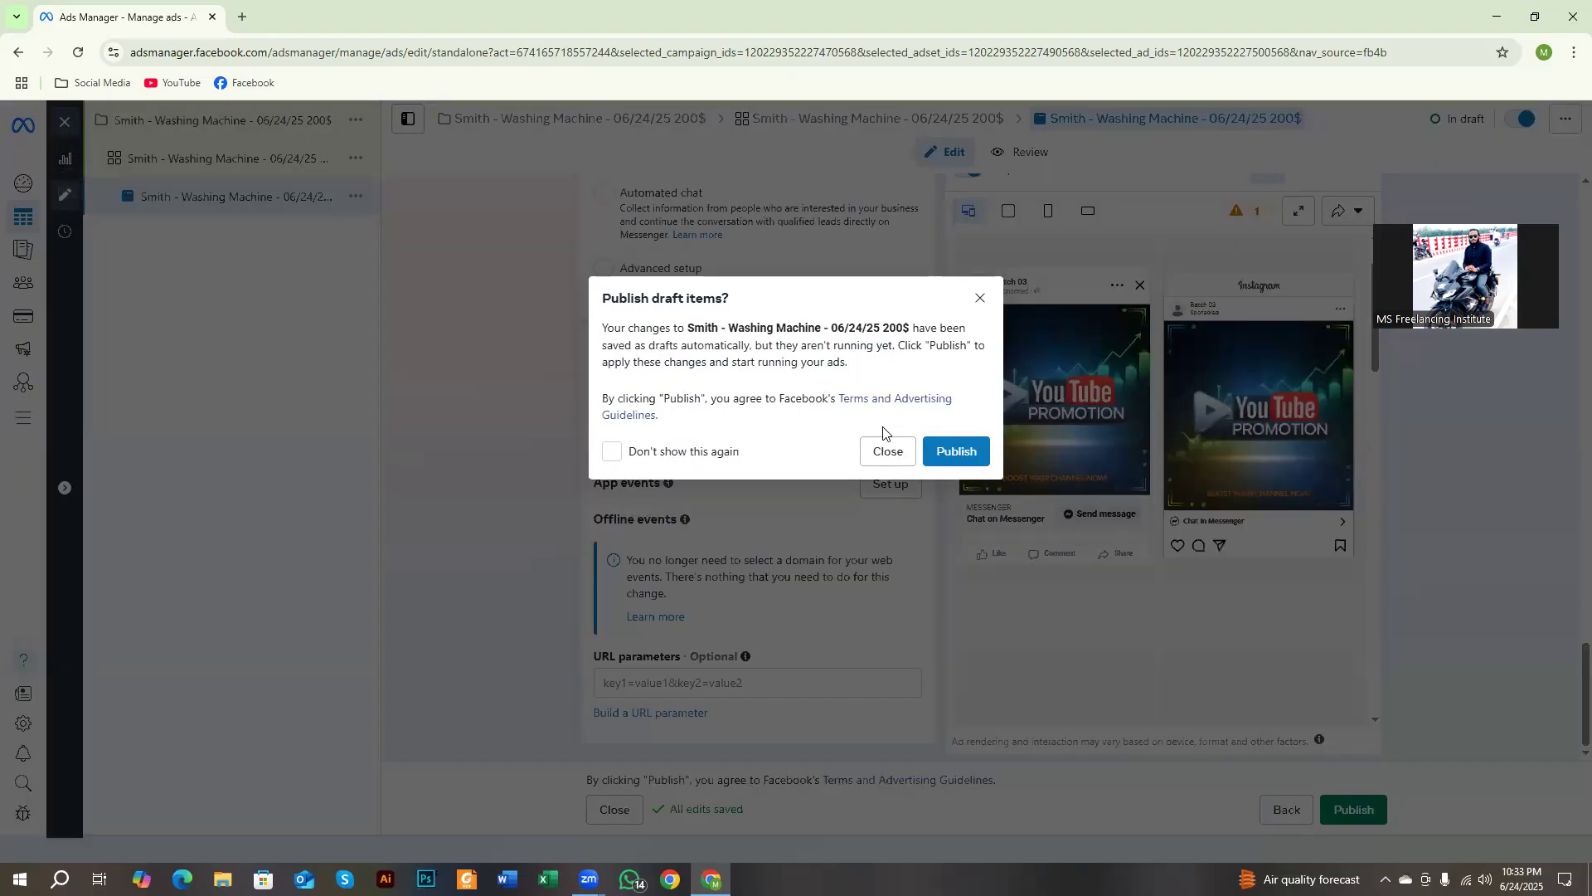
pyautogui.click(956, 452)
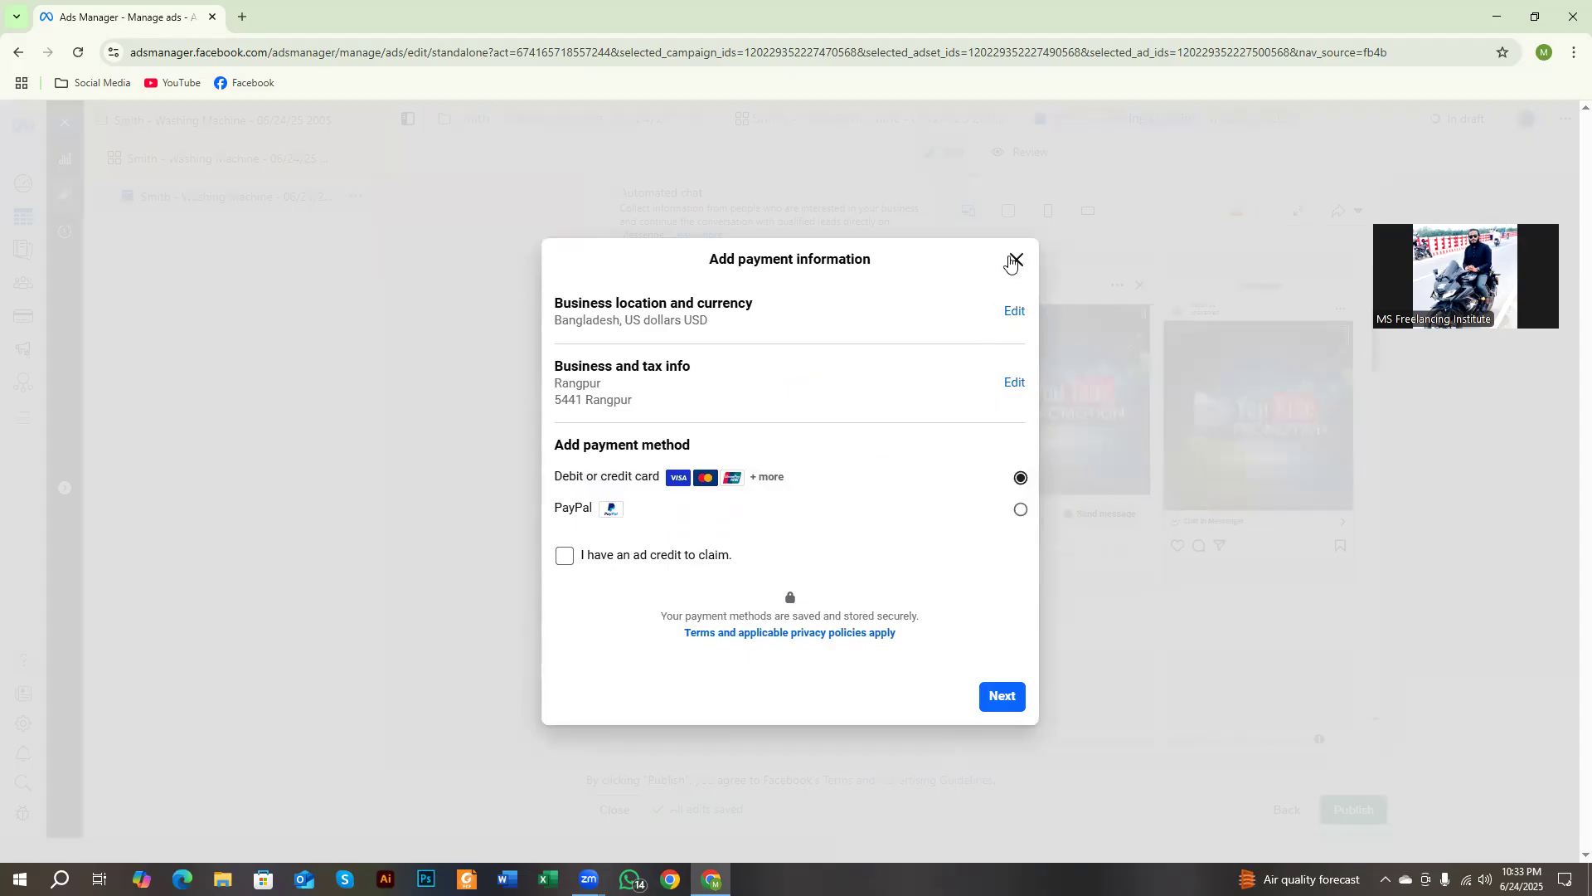
# Search the web for facebook and facebook ads in new tabs and reopen Ads Manager from its Meta business page.
pyautogui.click(241, 16)
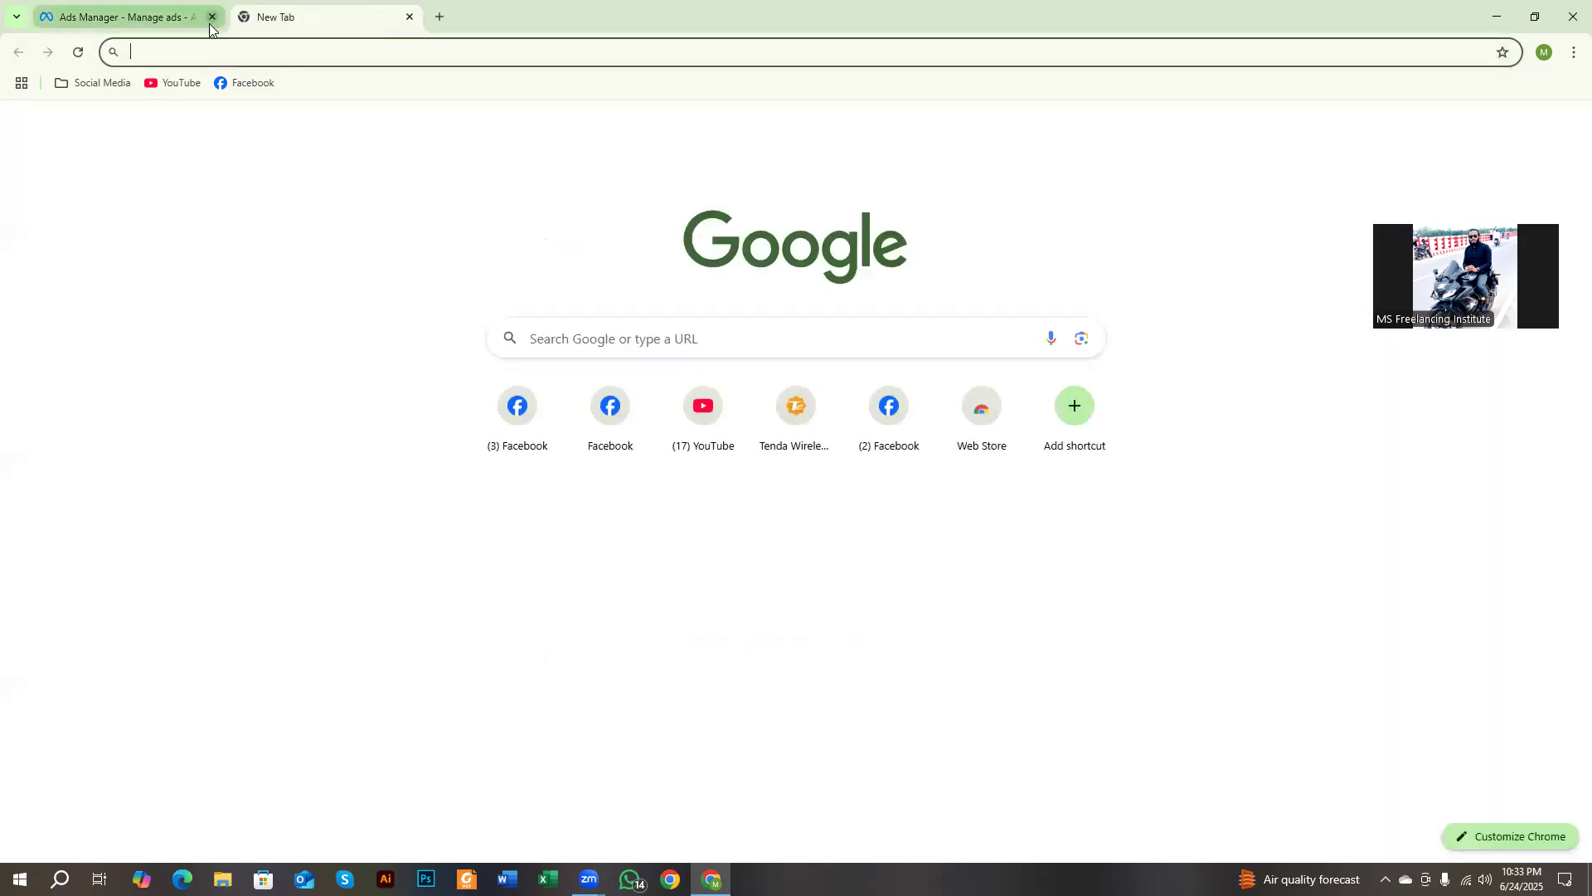
pyautogui.write('facebook')
pyautogui.press('Return')
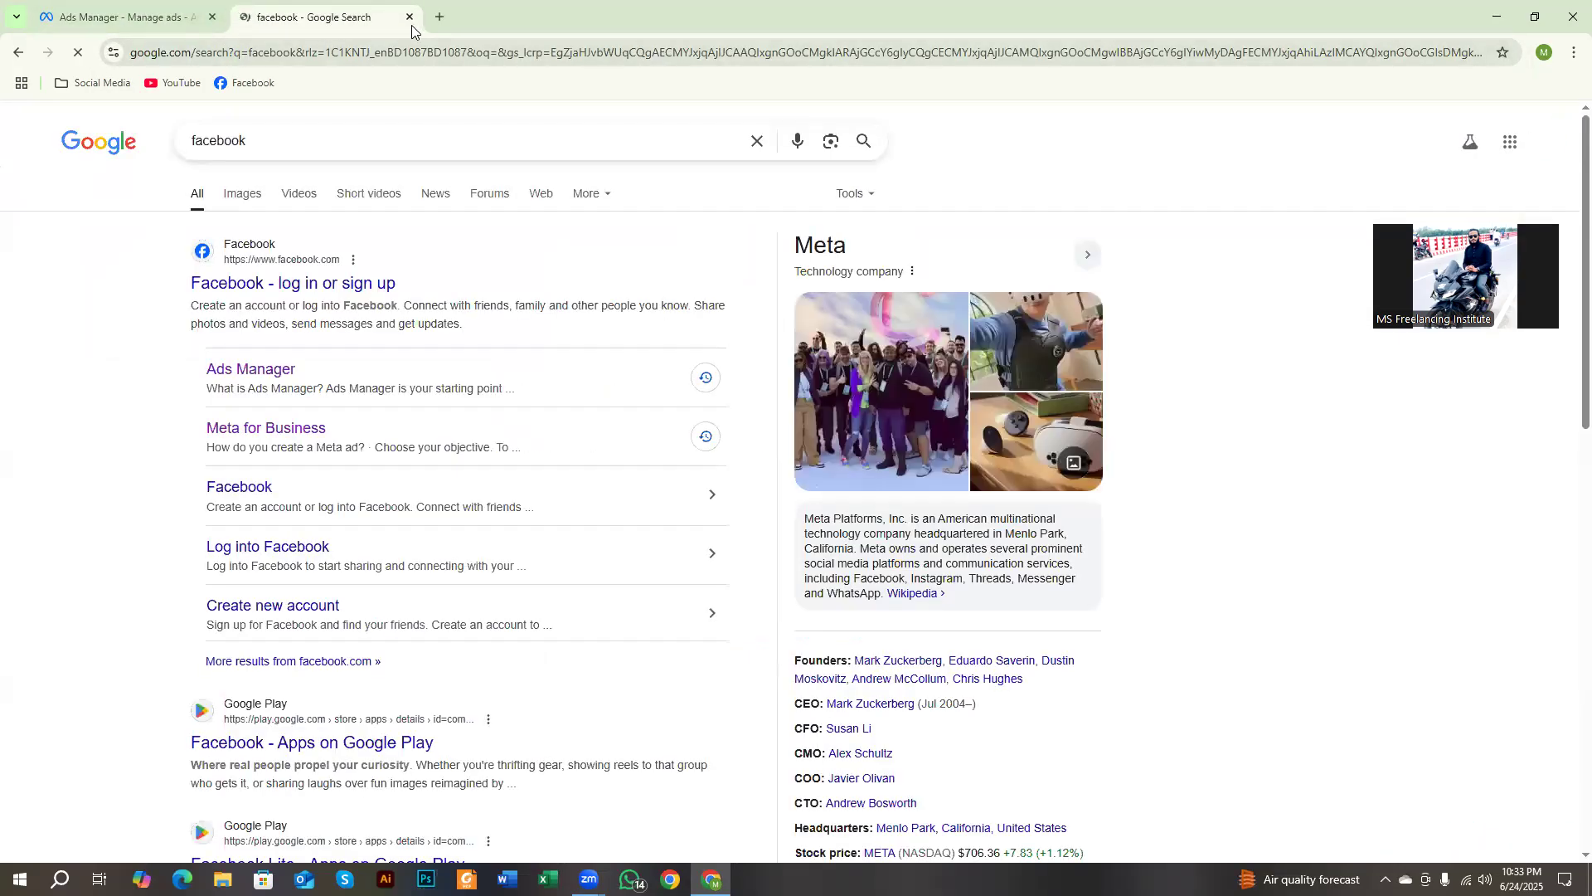
pyautogui.click(439, 17)
pyautogui.click(359, 121)
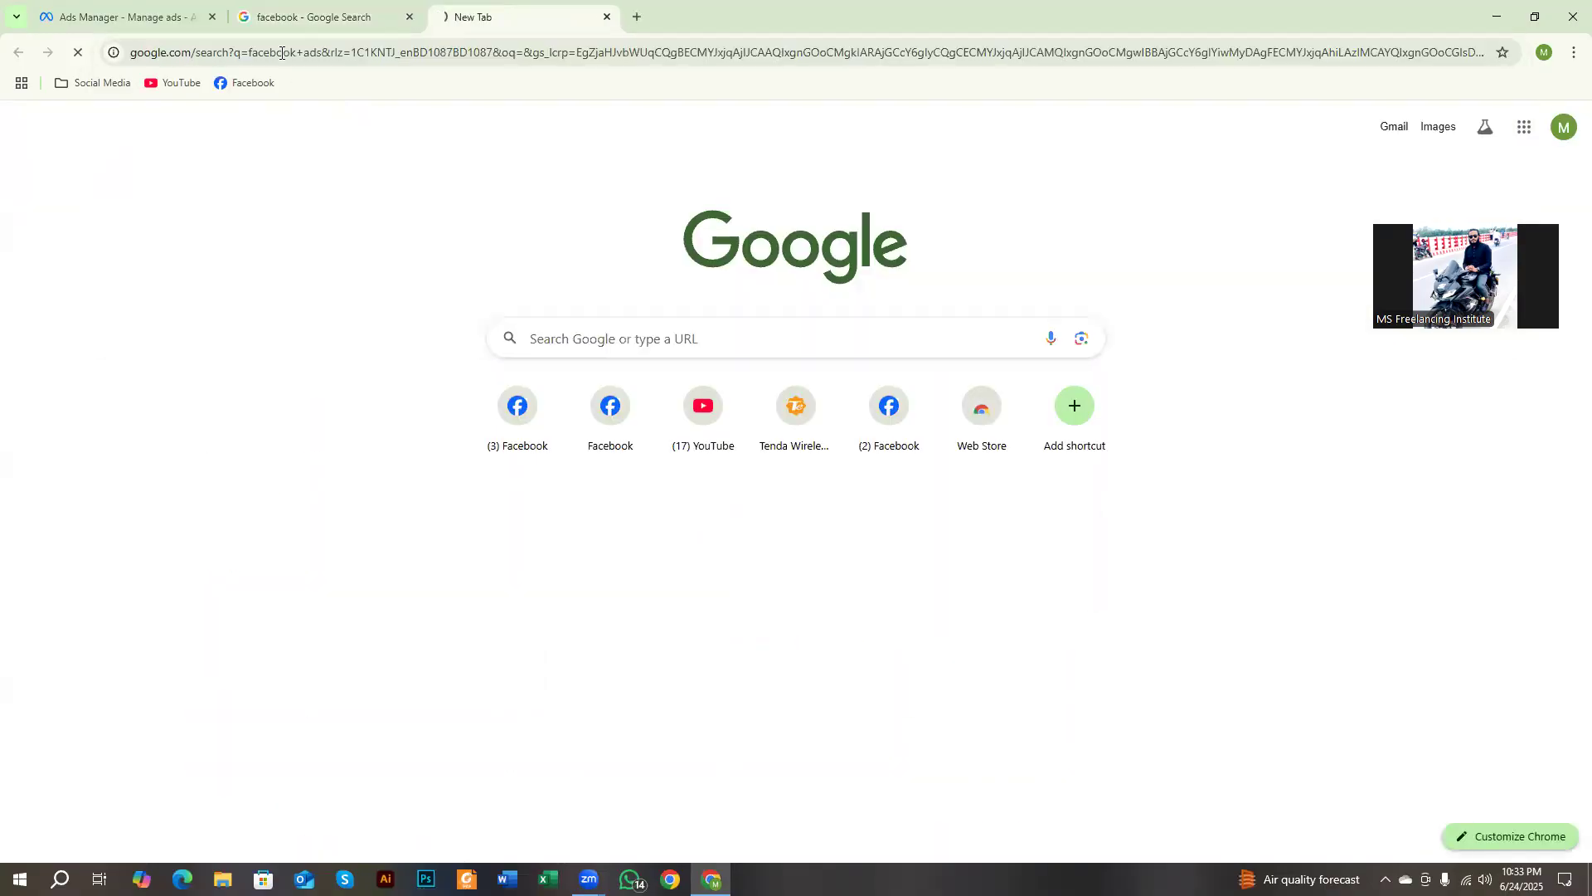
pyautogui.click(249, 304)
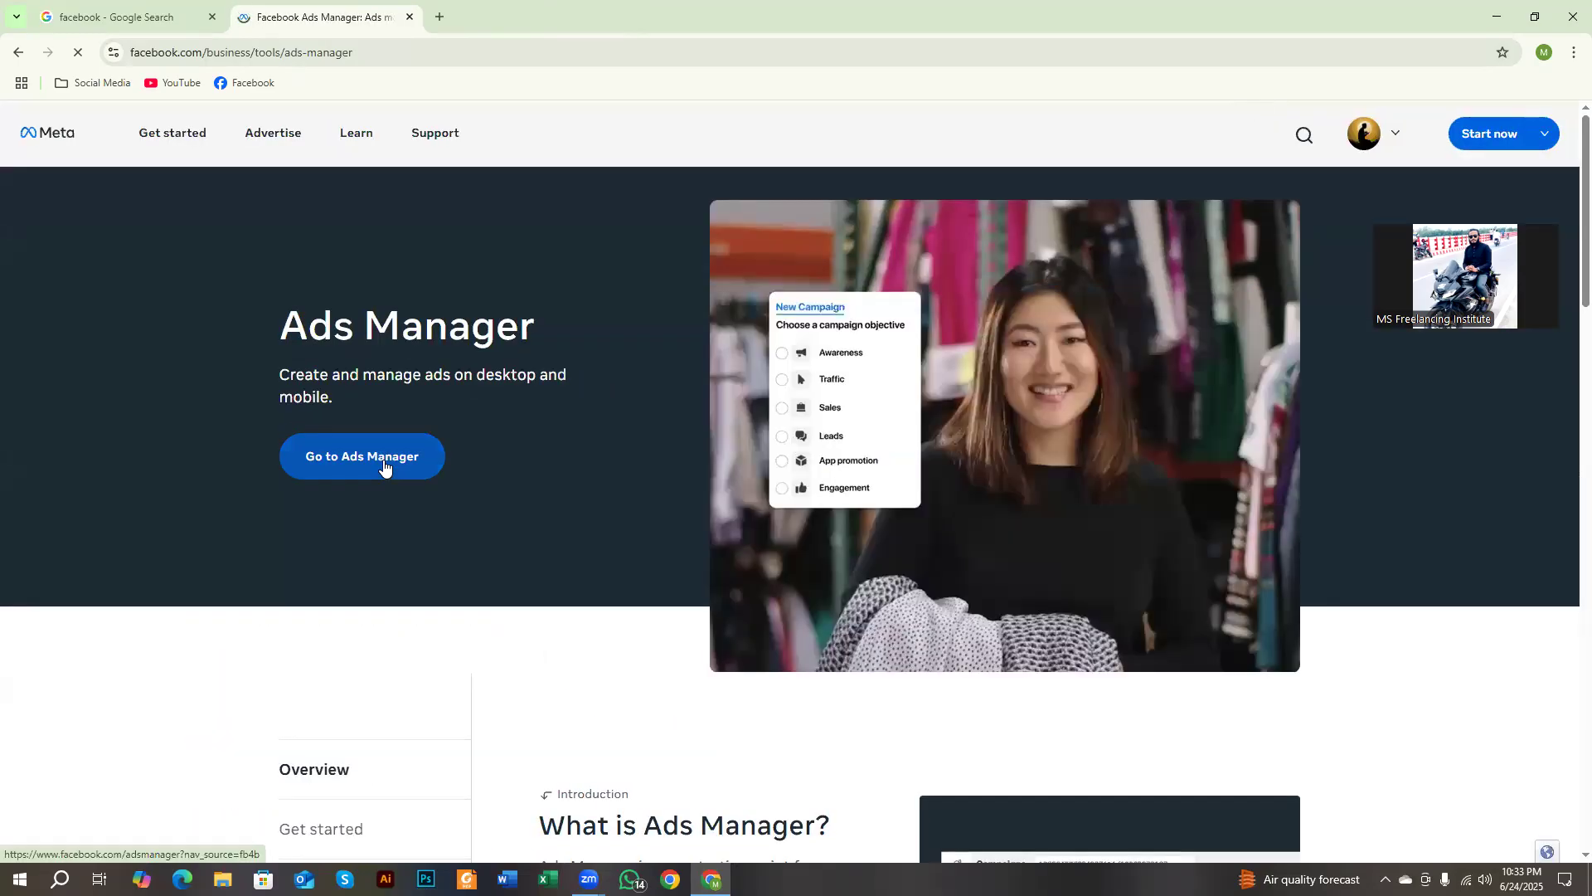
pyautogui.click(384, 459)
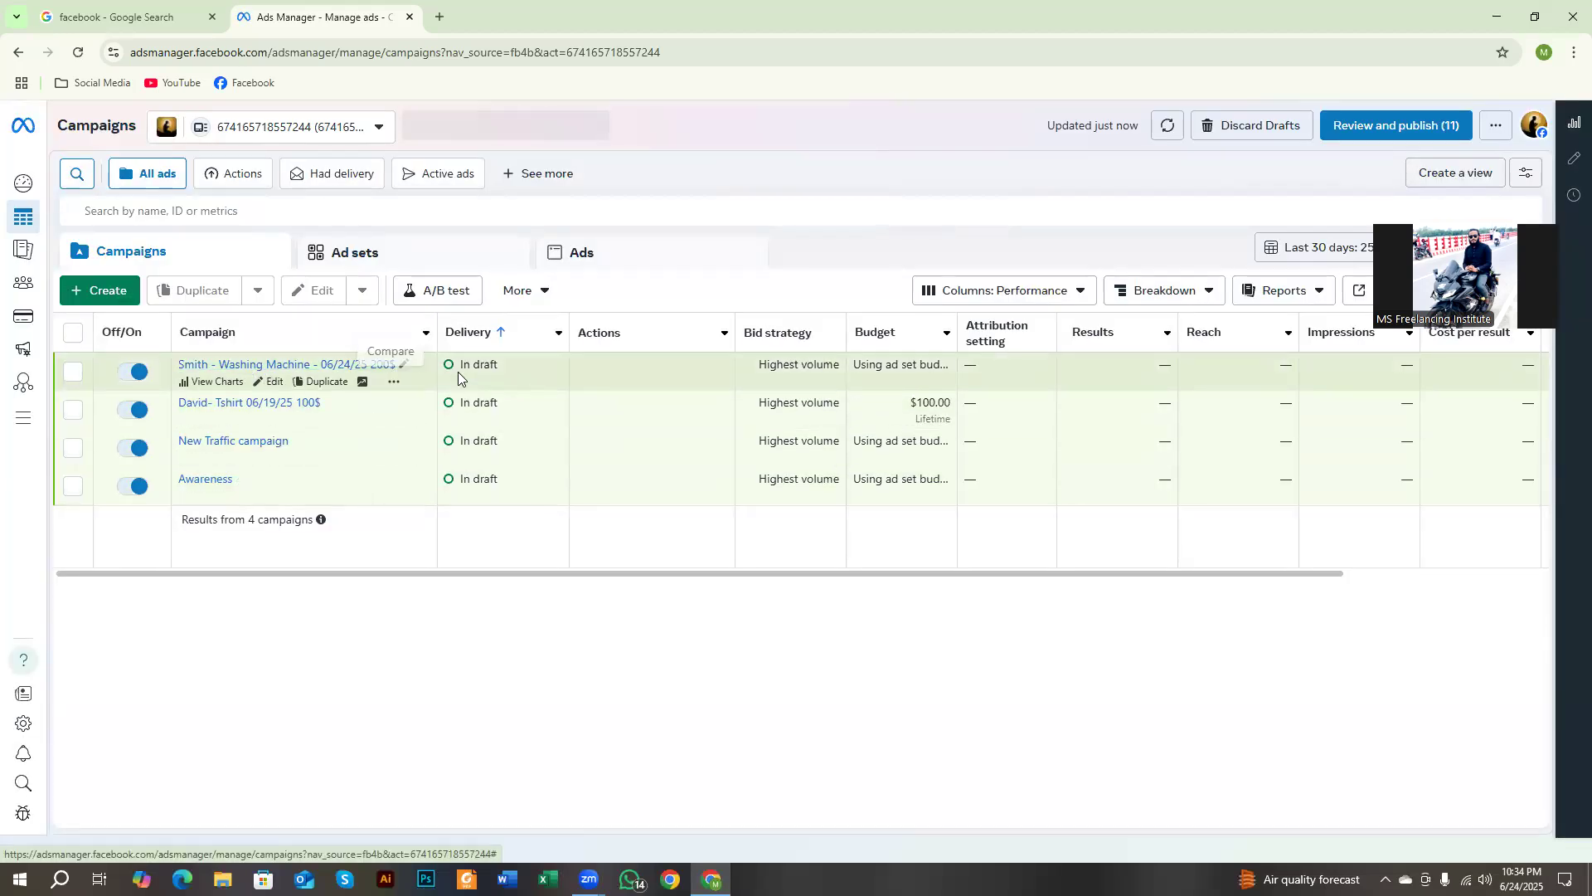
# Check the washing machine campaign's delivery status in the campaign list and dismiss the new campaign dialog.
pyautogui.moveTo(459, 373); pyautogui.dragTo(499, 373)
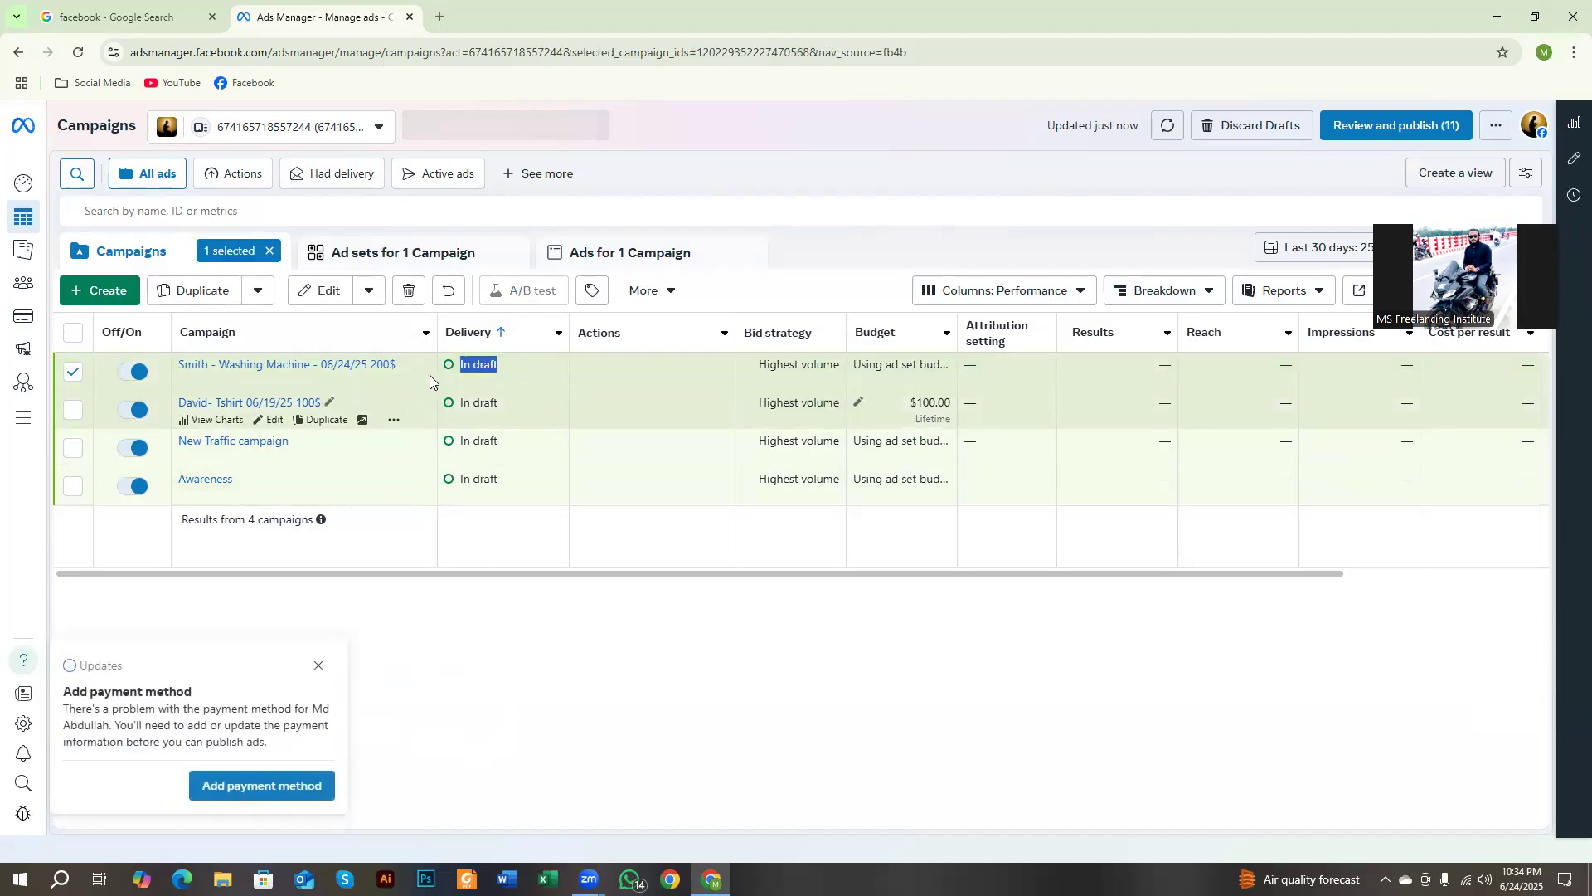
pyautogui.click(233, 374)
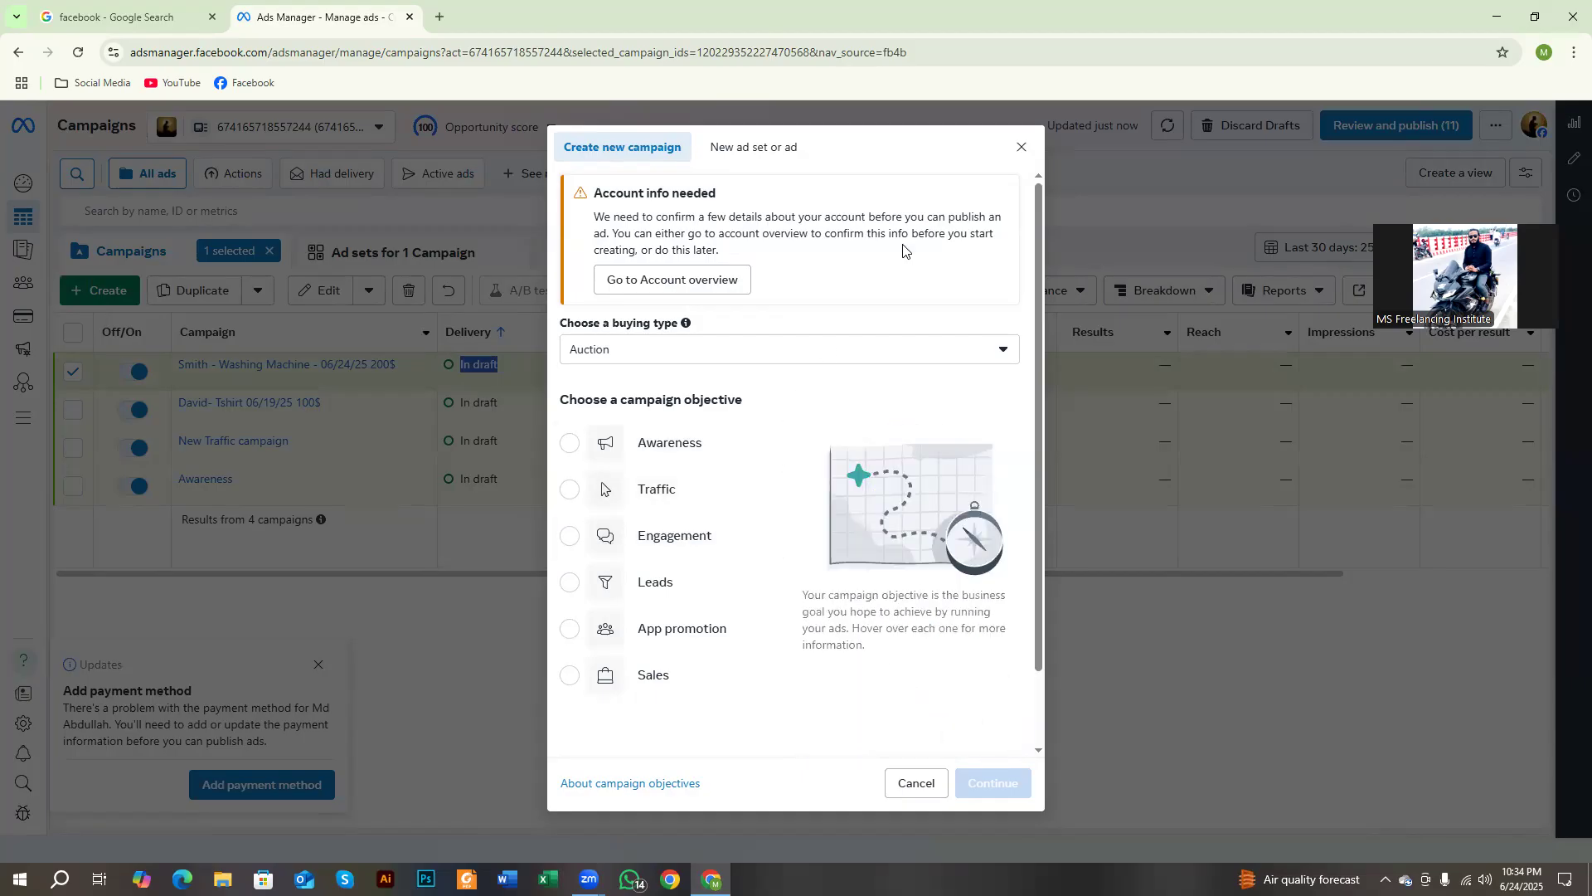
pyautogui.click(1022, 146)
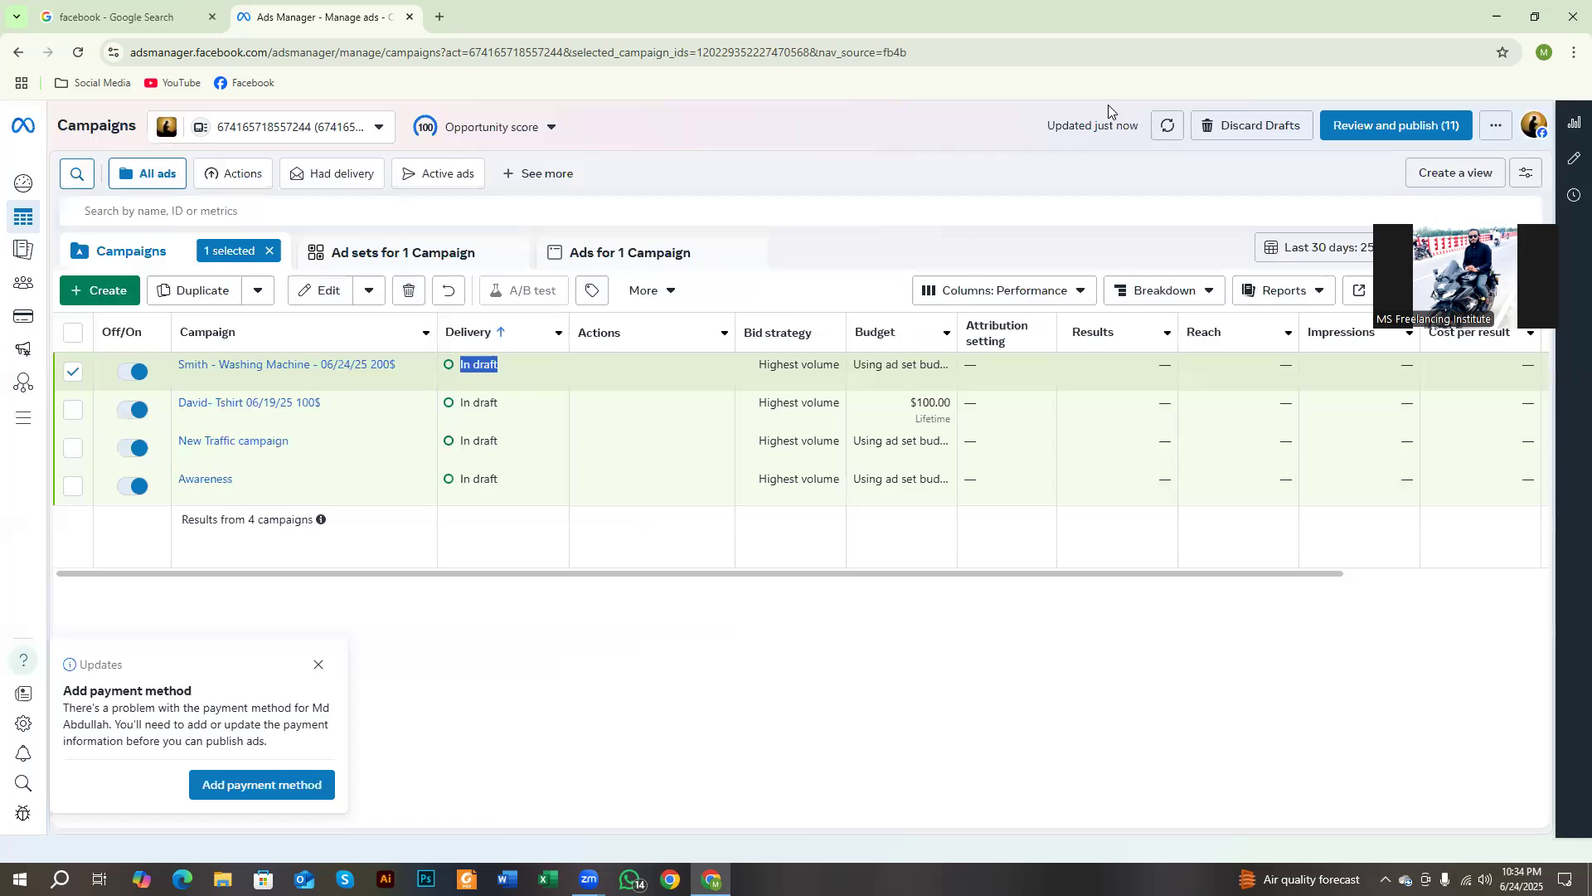